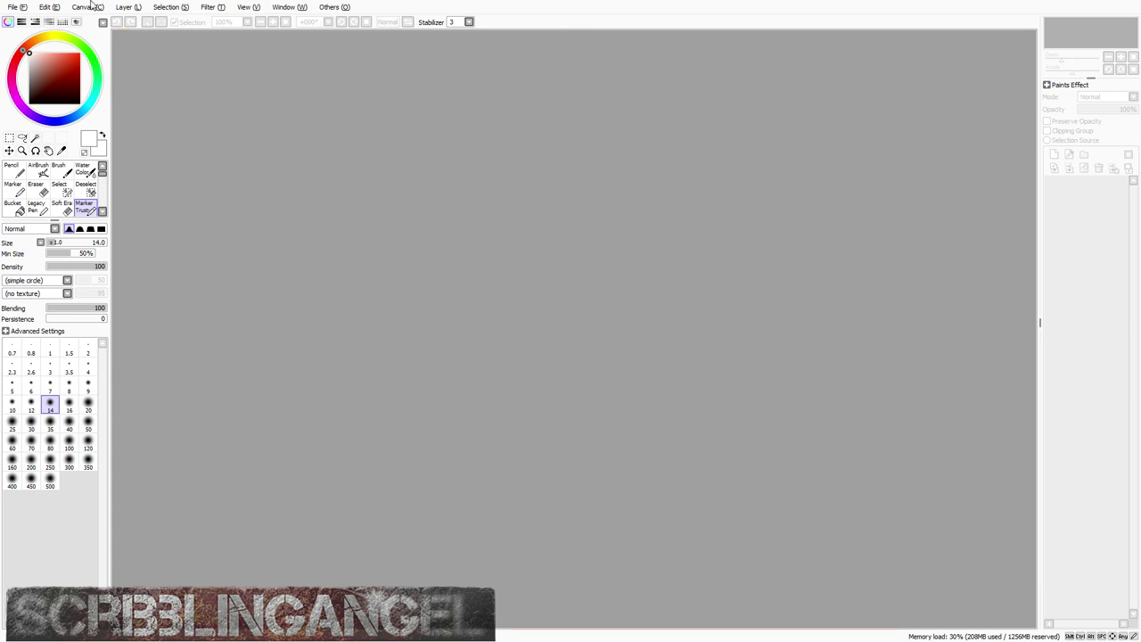
Step: Create a new blank white canvas in landscape format
left_click(24, 7)
left_click(72, 22)
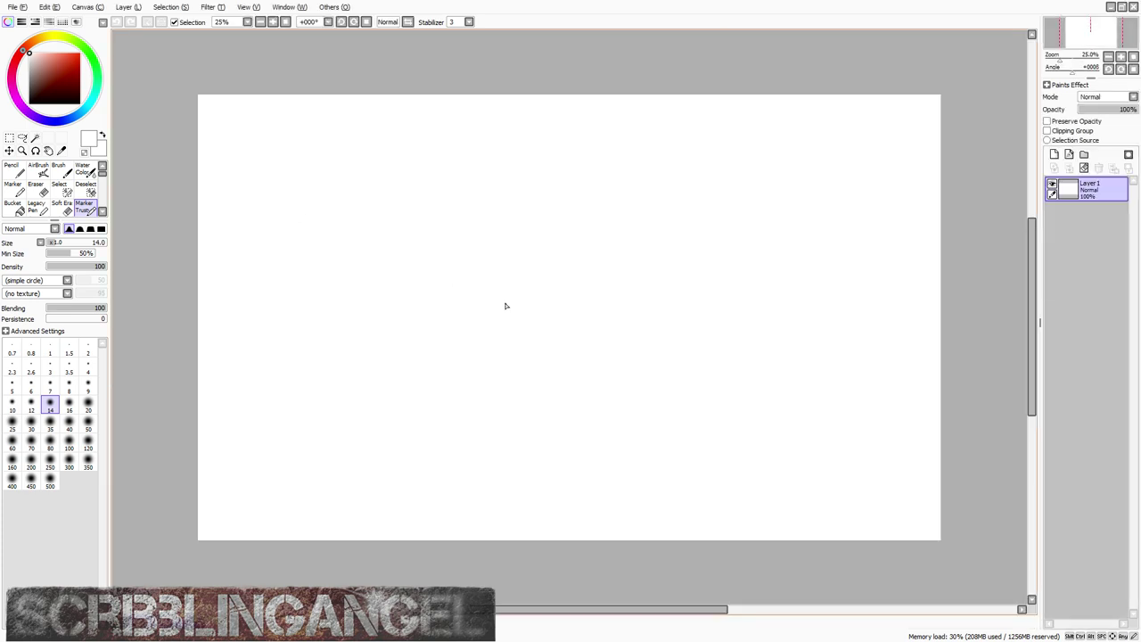
scroll(505, 305, "down", 1)
scroll(505, 306, "up", 1)
scroll(504, 308, "up", 1)
scroll(504, 307, "down", 1)
scroll(503, 309, "up", 1)
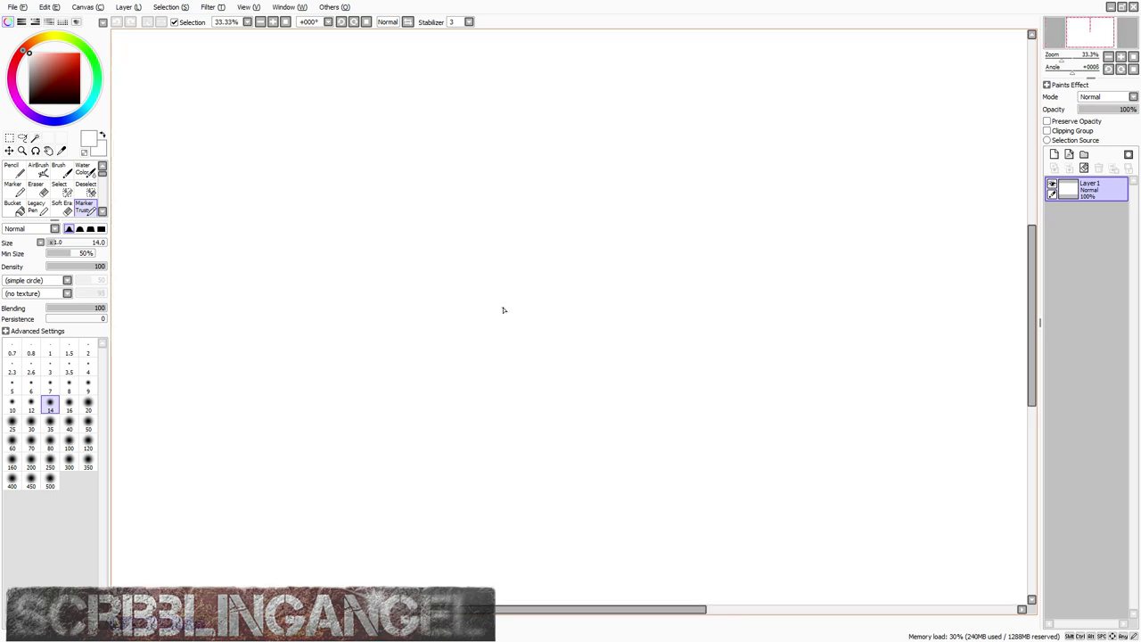
scroll(502, 309, "down", 1)
scroll(503, 309, "up", 1)
scroll(503, 309, "down", 1)
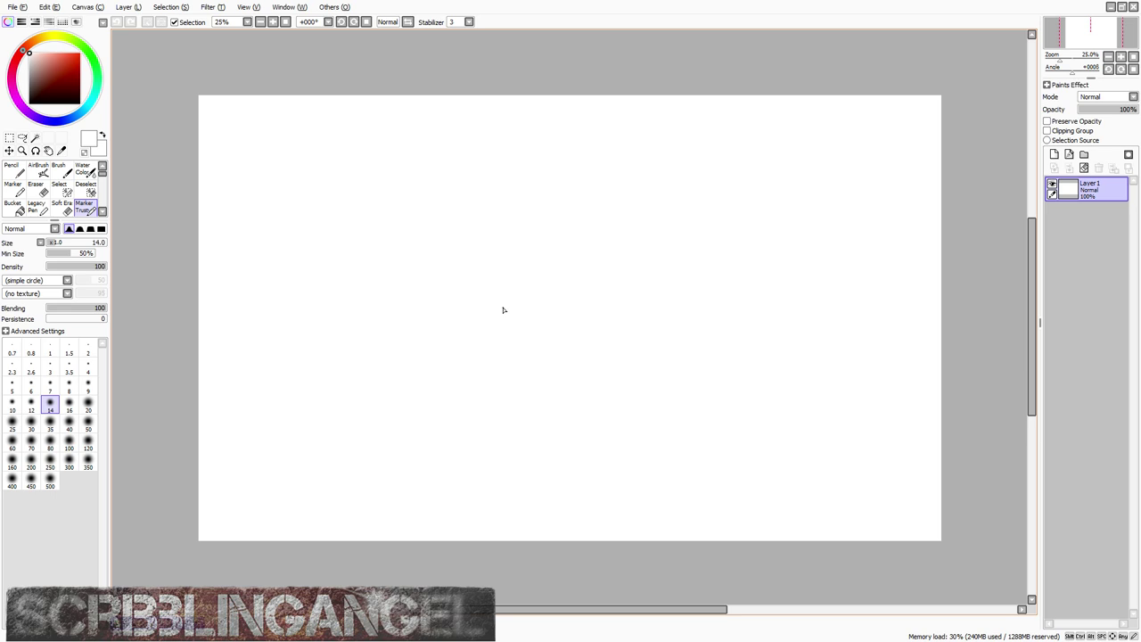
scroll(571, 313, "up", 1)
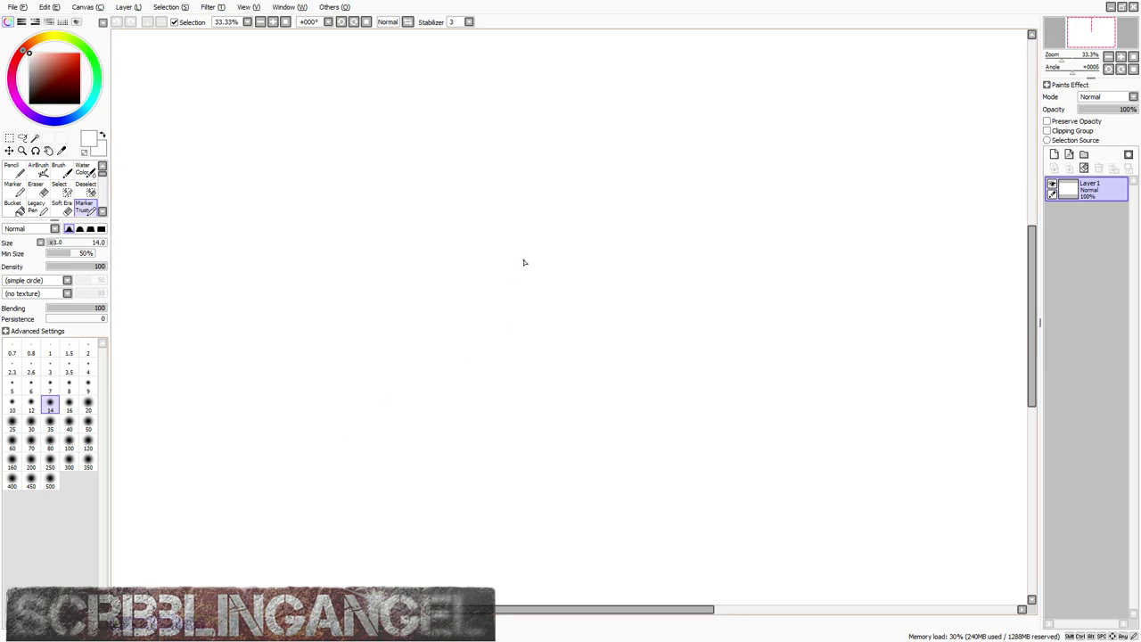
scroll(524, 262, "down", 1)
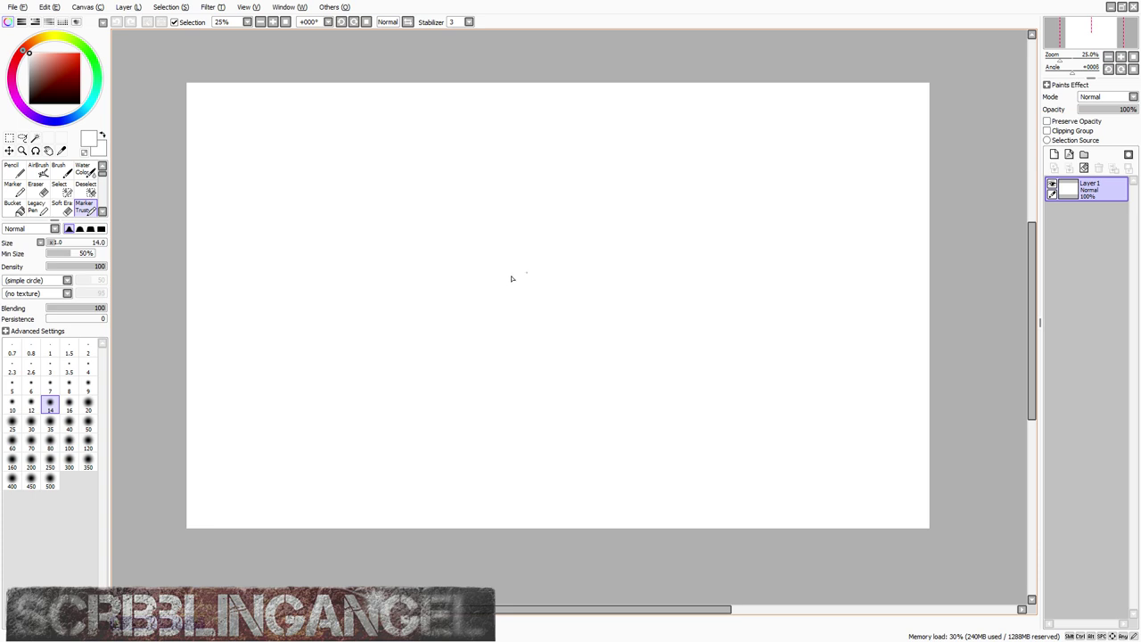
Step: Switch to the Pencil at size 250 and make black the drawing colour, discarding the white test stroke
left_click(14, 169)
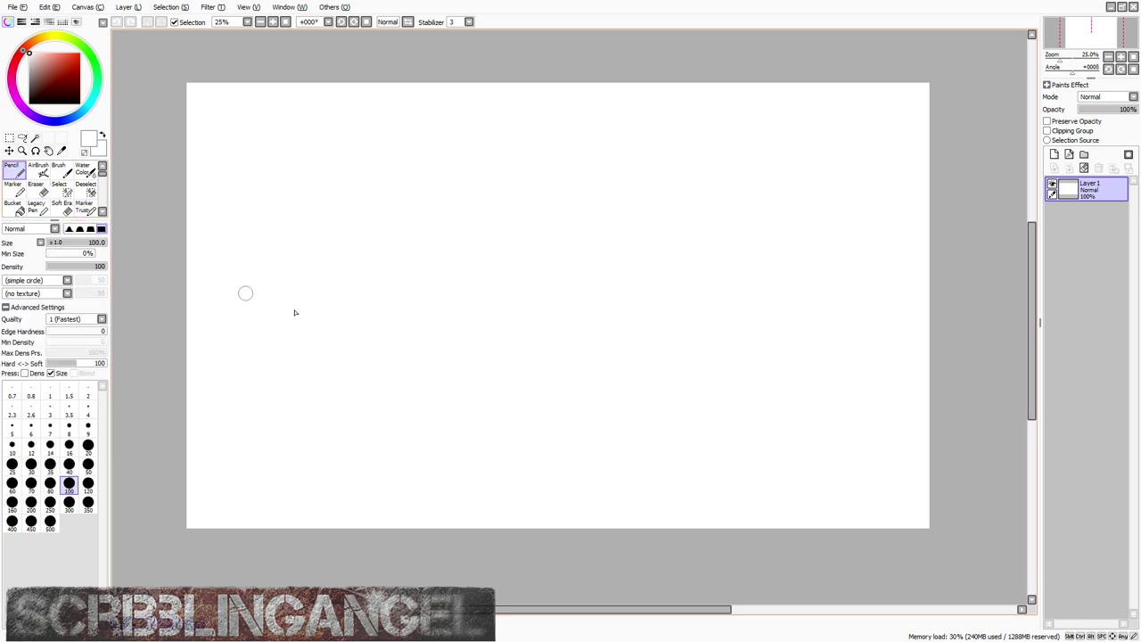
left_click(50, 502)
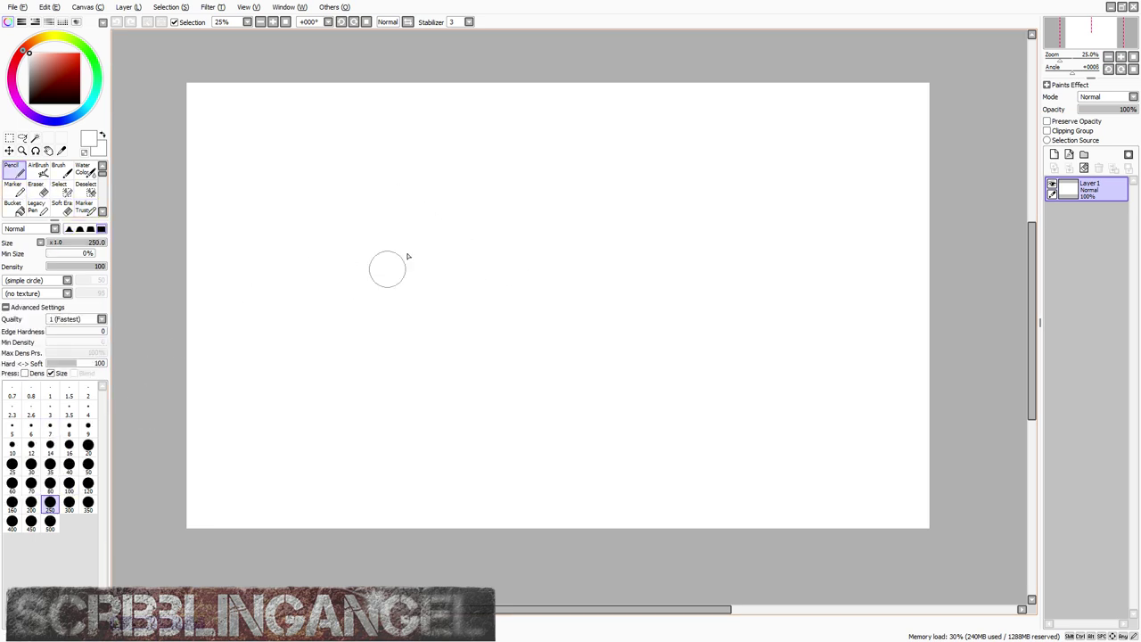
left_click_drag(380, 112, 529, 246)
left_click(117, 22)
key("x")
Step: Paint several bold, curved black test strokes running diagonally across the canvas's upper part
mouse_move(408, 137)
left_mouse_down()
mouse_move(541, 251)
mouse_move(318, 112)
mouse_move(509, 264)
mouse_move(534, 303)
left_mouse_up()
left_click_drag(459, 233, 272, 160)
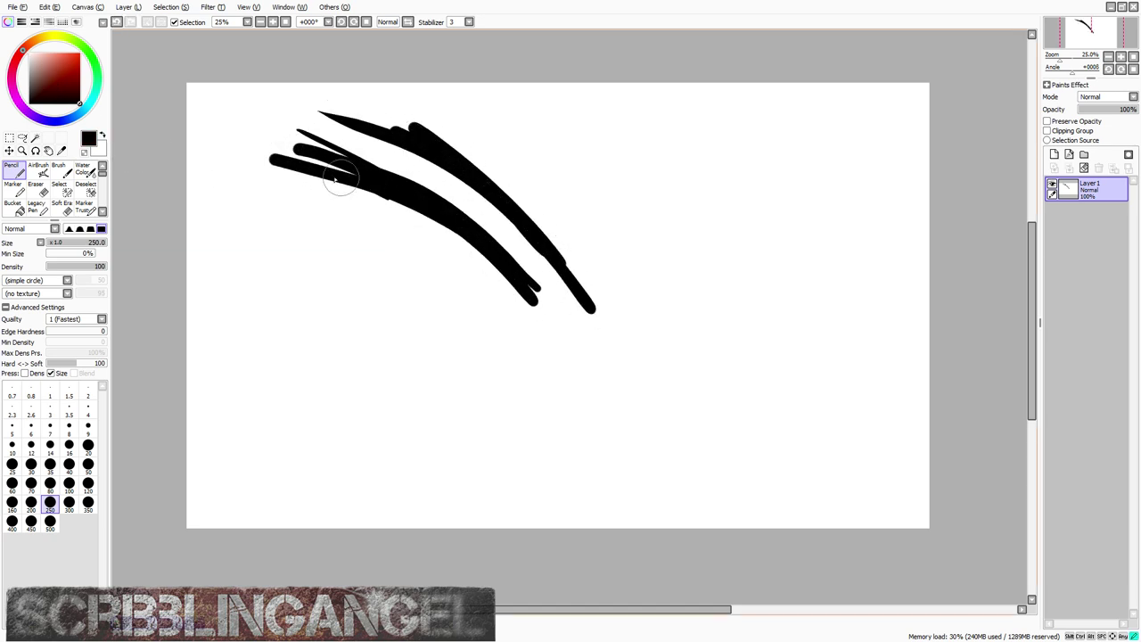
mouse_move(341, 188)
left_mouse_down()
mouse_move(430, 275)
mouse_move(348, 234)
mouse_move(323, 223)
left_mouse_up()
mouse_move(473, 117)
left_mouse_down()
mouse_move(685, 318)
mouse_move(657, 294)
left_mouse_up()
mouse_move(657, 294)
left_mouse_down()
mouse_move(476, 167)
mouse_move(579, 230)
left_mouse_up()
Step: Undo all the curved black test strokes until the canvas is empty
key("ctrl+z")
key("ctrl+z")
key("ctrl+z")
key("ctrl+z")
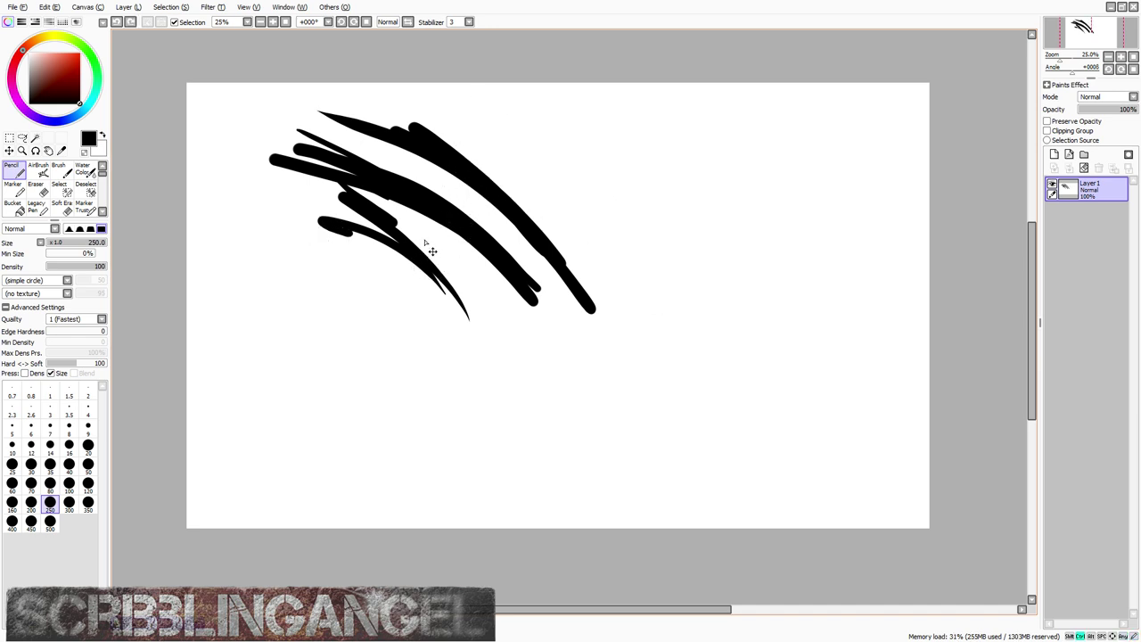
key("ctrl+z")
key("ctrl+z")
key("ctrl+z")
key("ctrl+z")
key("ctrl+z")
key("ctrl+z")
key("ctrl+z")
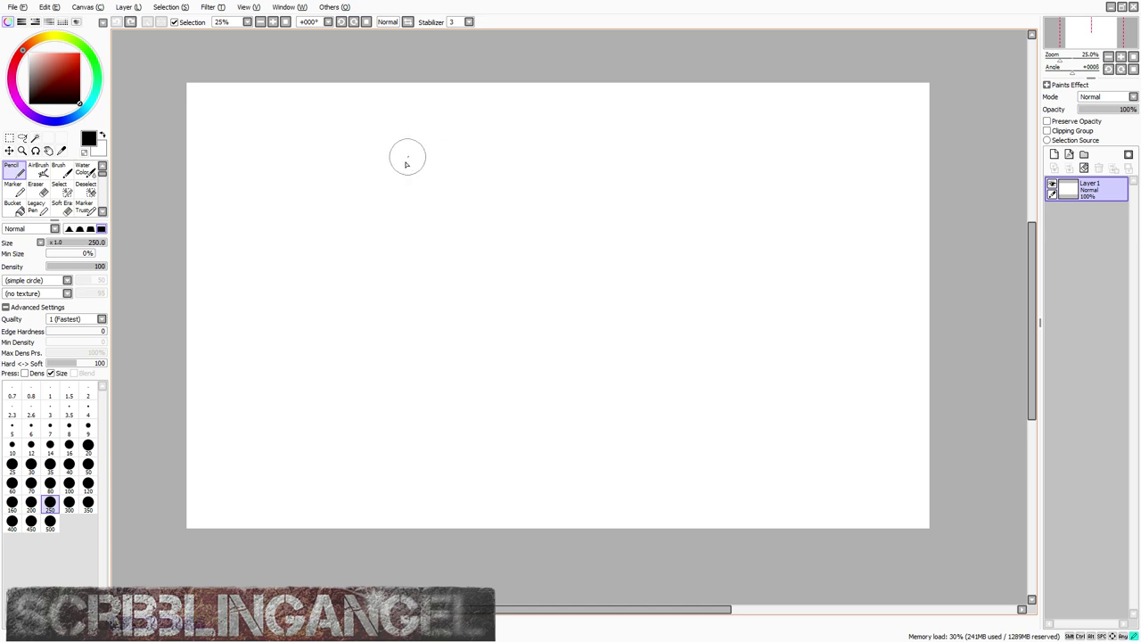
Step: Draw a series of tapered black Pencil strokes with varying pressure, sweeping diagonally across the canvas
mouse_move(408, 153)
left_mouse_down()
mouse_move(396, 187)
mouse_move(419, 173)
mouse_move(443, 182)
left_mouse_up()
mouse_move(533, 198)
left_mouse_down()
mouse_move(516, 159)
mouse_move(529, 247)
mouse_move(494, 257)
mouse_move(476, 282)
mouse_move(369, 189)
mouse_move(415, 266)
left_mouse_up()
mouse_move(321, 194)
left_mouse_down()
mouse_move(409, 378)
mouse_move(298, 212)
left_mouse_up()
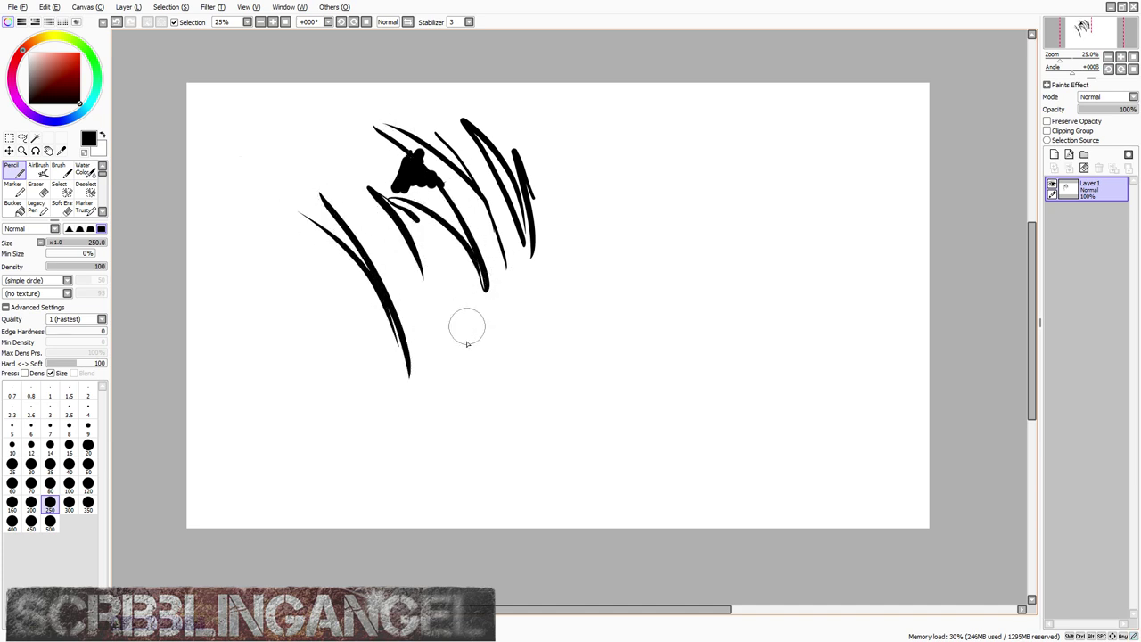
left_click_drag(469, 405, 275, 136)
left_click_drag(522, 440, 362, 202)
left_click_drag(547, 467, 352, 204)
left_click_drag(602, 470, 340, 183)
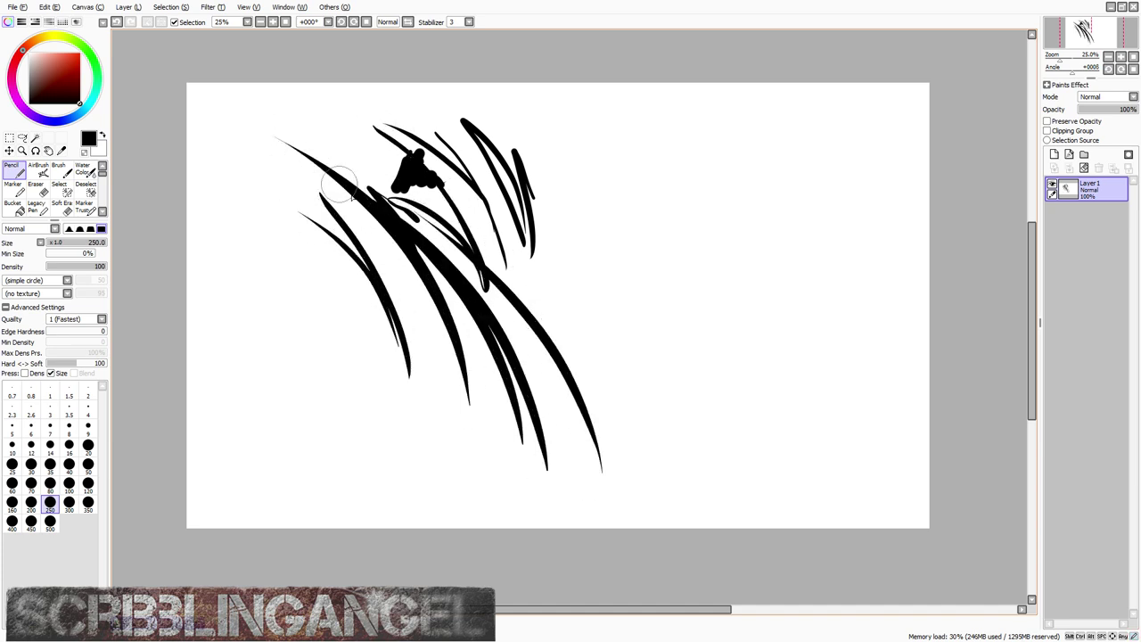
left_click_drag(649, 466, 443, 159)
left_click_drag(691, 371, 475, 128)
left_click_drag(718, 389, 529, 141)
left_click_drag(742, 405, 602, 169)
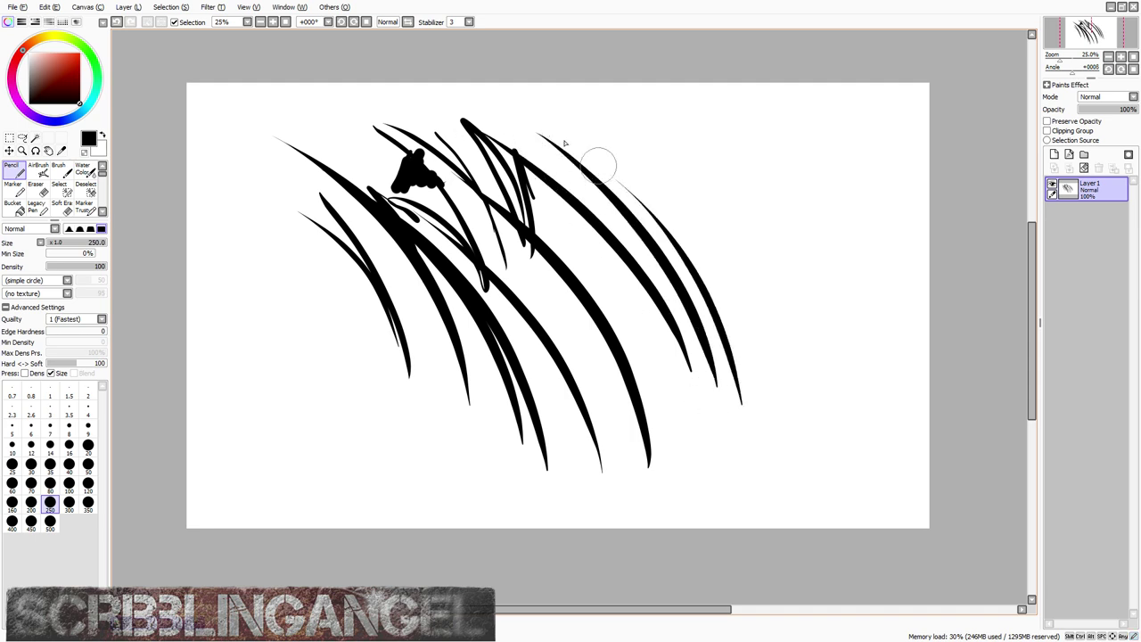
Step: Undo the whole series of tapered strokes to clear the canvas
key("ctrl+z")
key("ctrl+z")
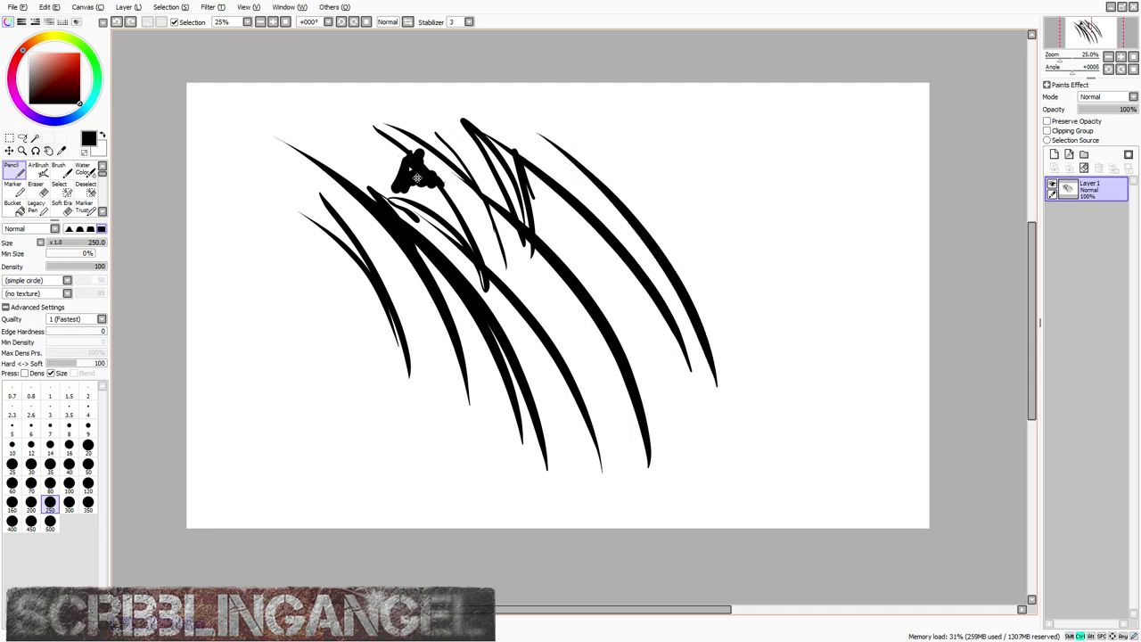
key("ctrl+z")
key("ctrl+z")
key("ctrl+z")
key("ctrl+z")
key("ctrl+z")
key("ctrl+z")
key("ctrl+z")
key("ctrl+z")
key("ctrl+z")
key("ctrl+z")
key("ctrl+z")
key("ctrl+z")
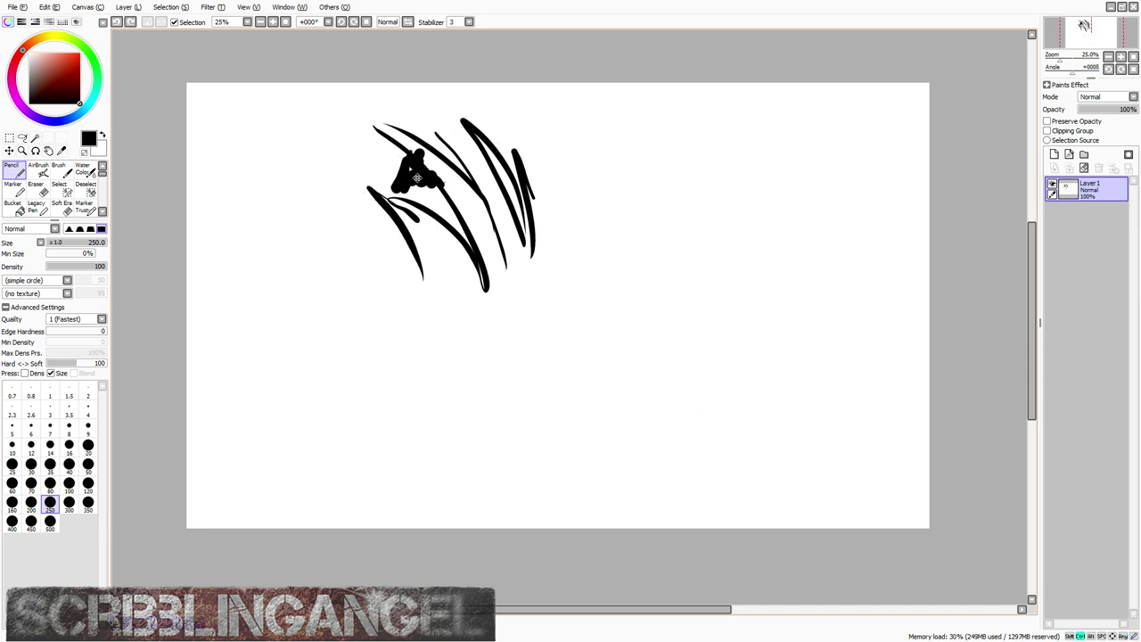
key("ctrl+z")
key("ctrl+z")
key("ctrl+z")
key("ctrl+z")
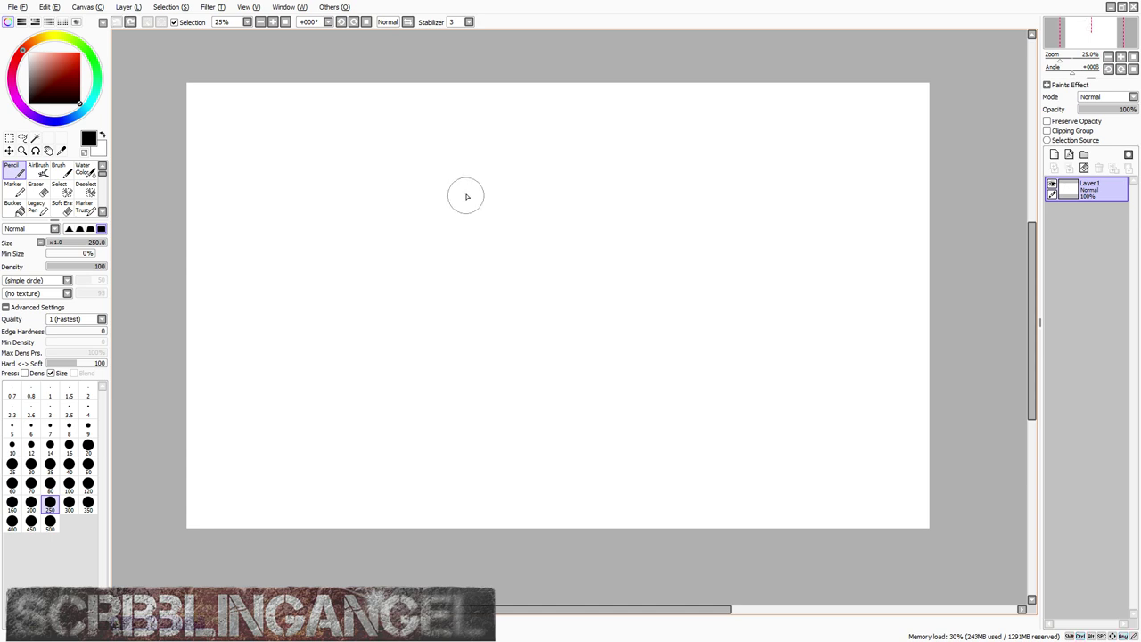
Step: Draw a long winding black line of varying thickness around the middle of the canvas and undo it
mouse_move(455, 181)
left_mouse_down()
mouse_move(486, 218)
mouse_move(504, 275)
mouse_move(599, 312)
mouse_move(451, 365)
mouse_move(512, 388)
mouse_move(545, 427)
mouse_move(477, 446)
mouse_move(566, 476)
mouse_move(637, 438)
mouse_move(706, 303)
mouse_move(702, 229)
mouse_move(609, 166)
left_mouse_up()
mouse_move(353, 183)
left_mouse_down()
mouse_move(389, 246)
mouse_move(349, 346)
mouse_move(466, 194)
mouse_move(644, 222)
left_mouse_up()
key("ctrl+z")
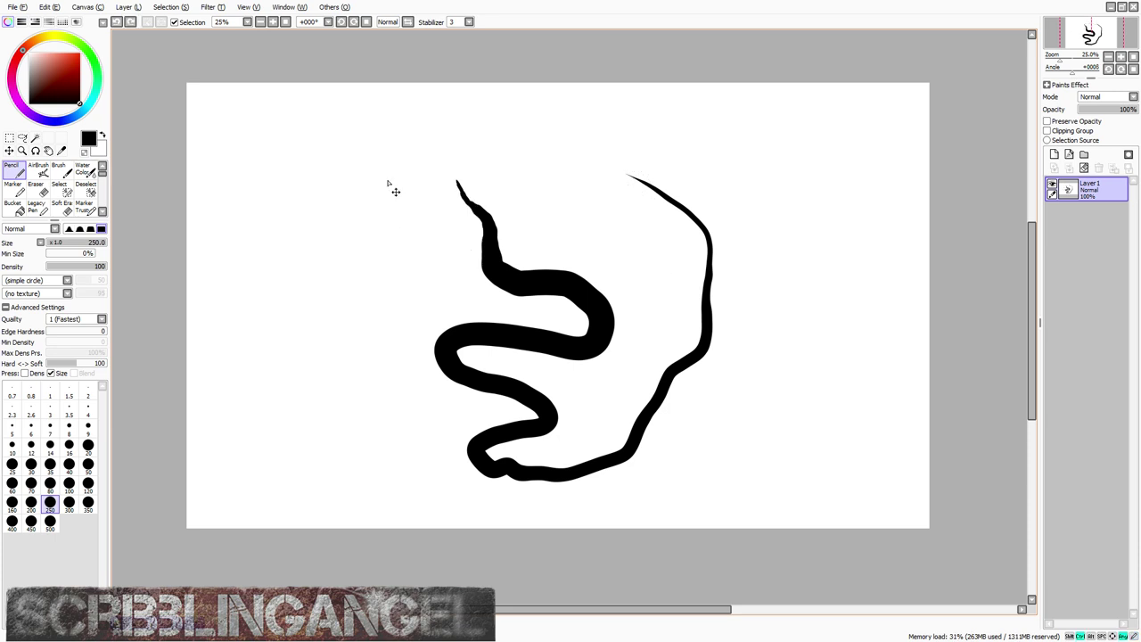
key("ctrl+z")
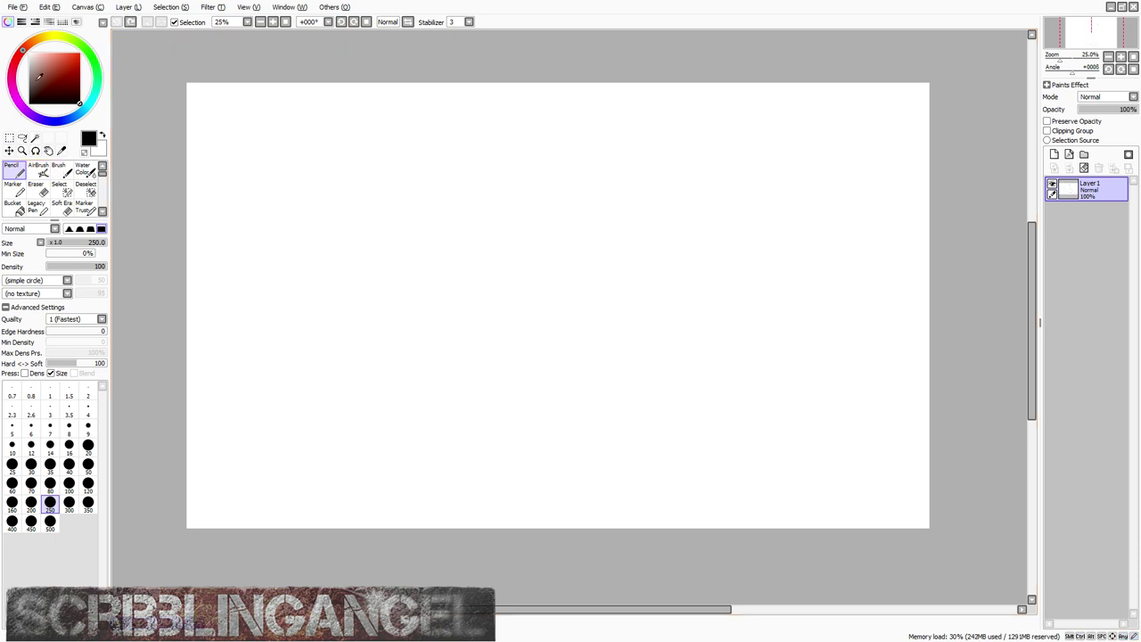
Step: Return to the Pencil after trying the AirBrush, draw long diagonal test strokes and undo them
left_click(38, 169)
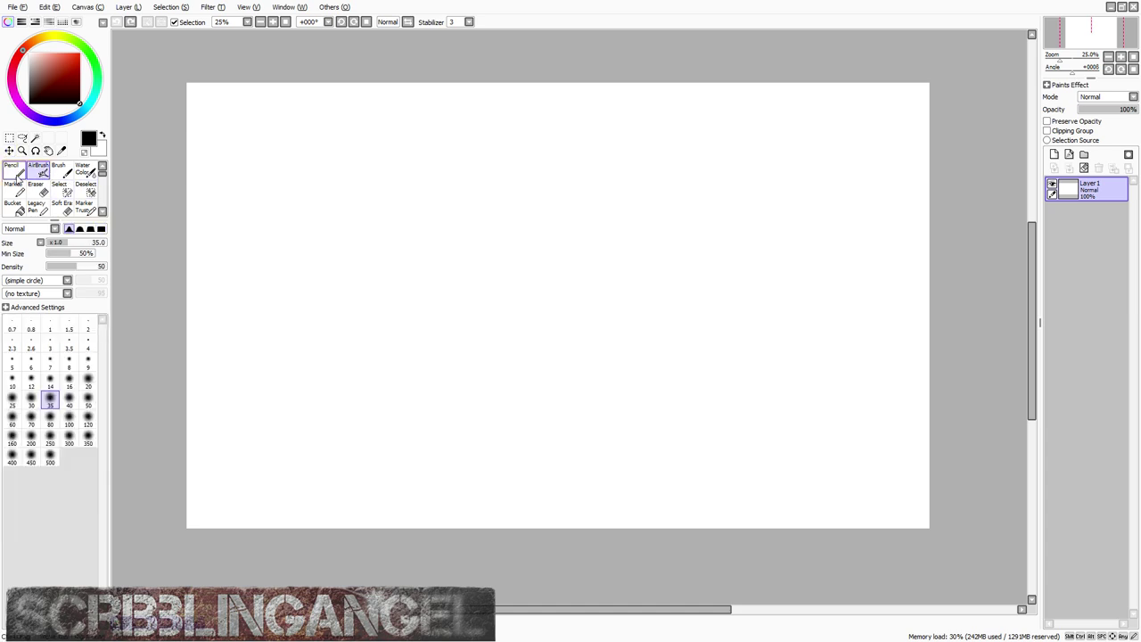
left_click(14, 171)
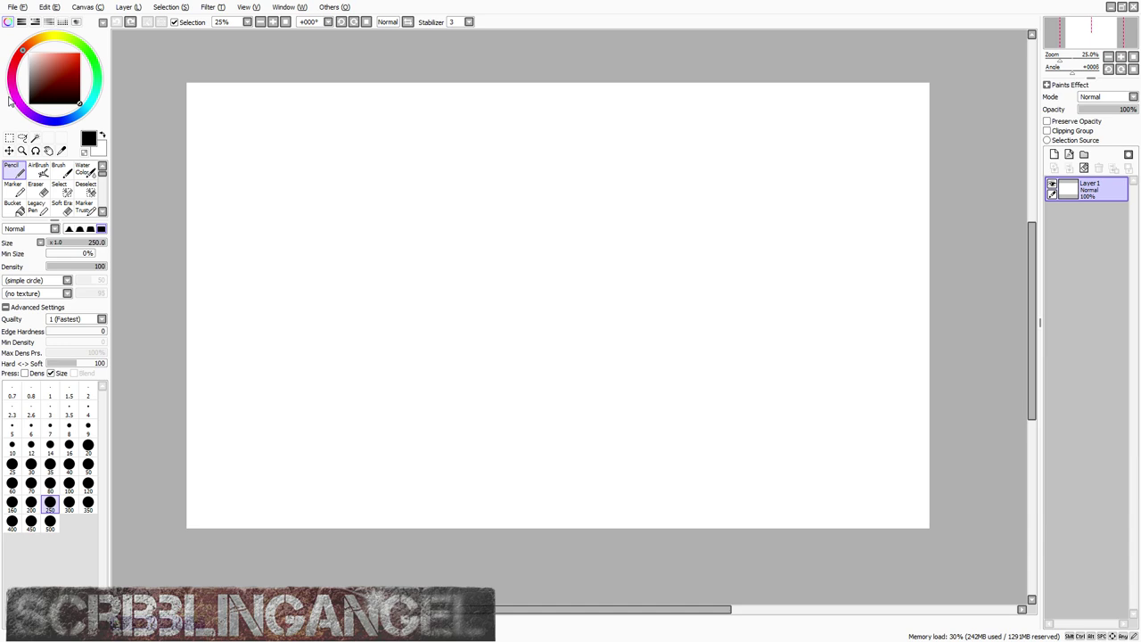
left_click_drag(347, 168, 581, 367)
left_click_drag(323, 192, 568, 375)
mouse_move(566, 370)
left_mouse_down()
mouse_move(406, 263)
mouse_move(390, 307)
left_mouse_up()
key("ctrl+z")
key("ctrl+z")
key("ctrl+z")
Step: Scribble a thick black diagonal patch and a short S-shaped Pencil stroke beside it, and undo both
mouse_move(472, 198)
left_mouse_down()
mouse_move(565, 318)
mouse_move(407, 204)
mouse_move(397, 215)
left_mouse_up()
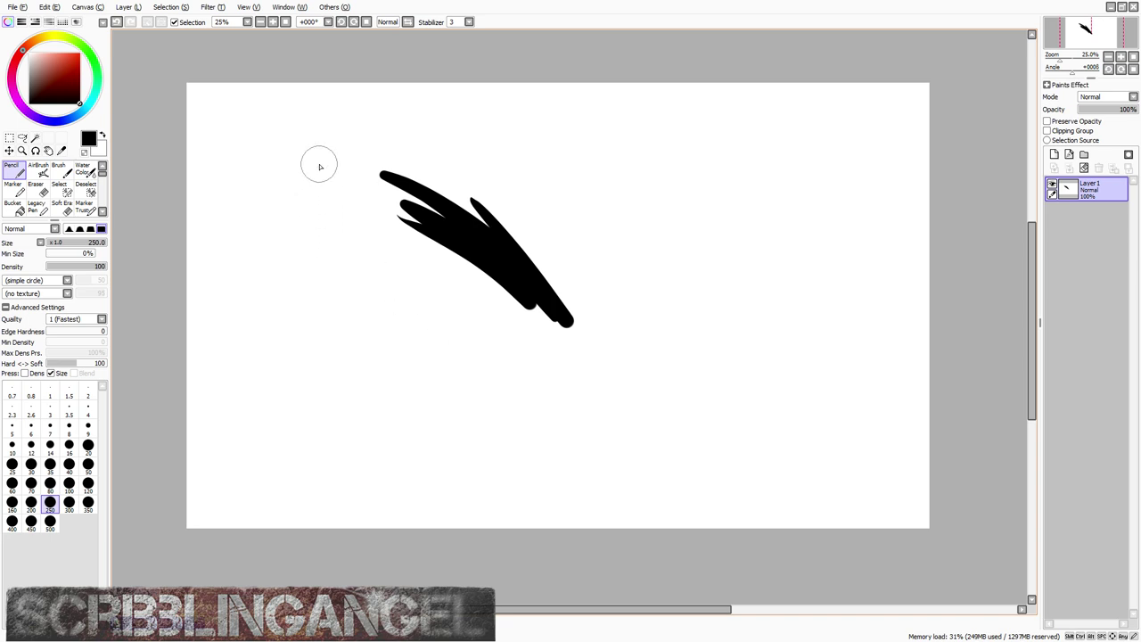
mouse_move(311, 151)
left_mouse_down()
mouse_move(300, 194)
mouse_move(326, 194)
mouse_move(351, 244)
left_mouse_up()
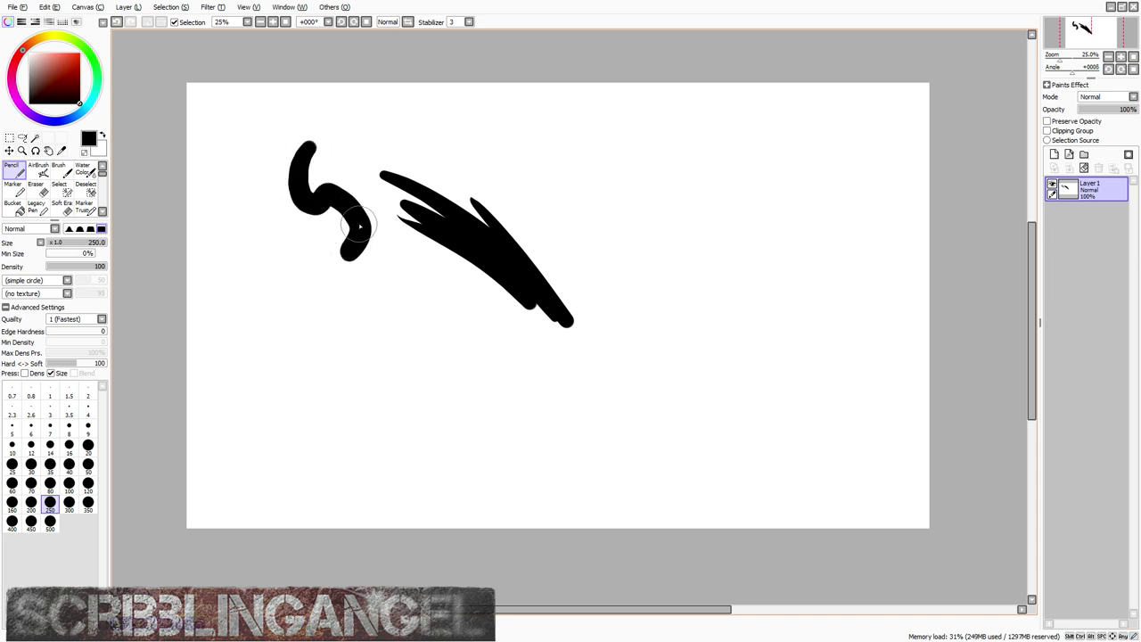
key("ctrl+z")
key("ctrl+z")
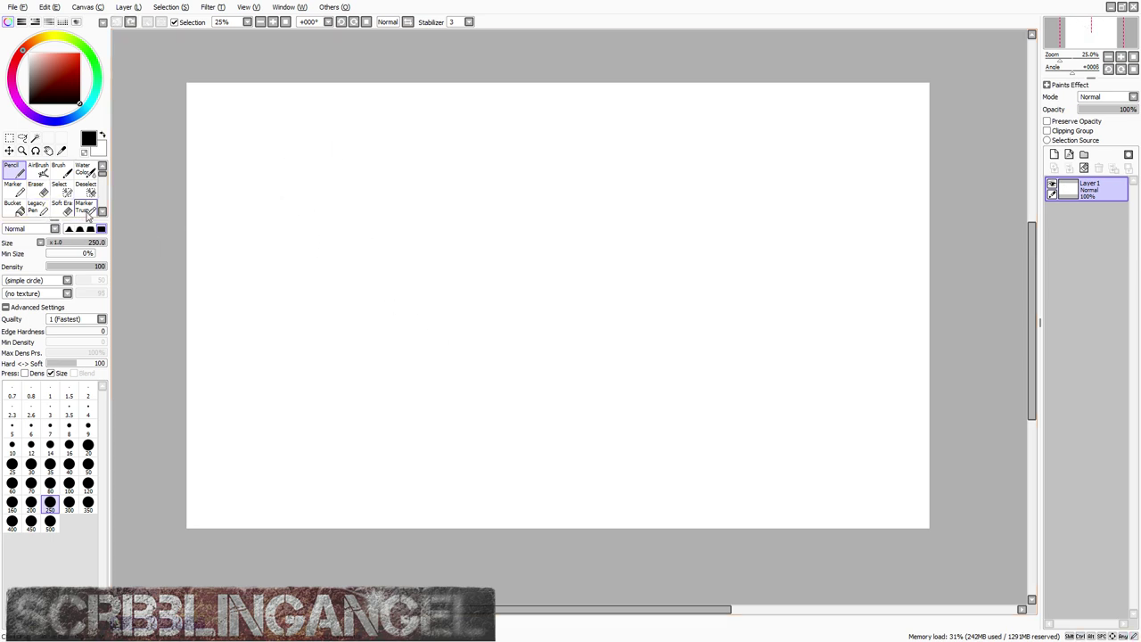
Step: Switch to the Wood brush, try one diagonal stroke on the canvas and undo it
left_click(103, 211)
left_click(103, 211)
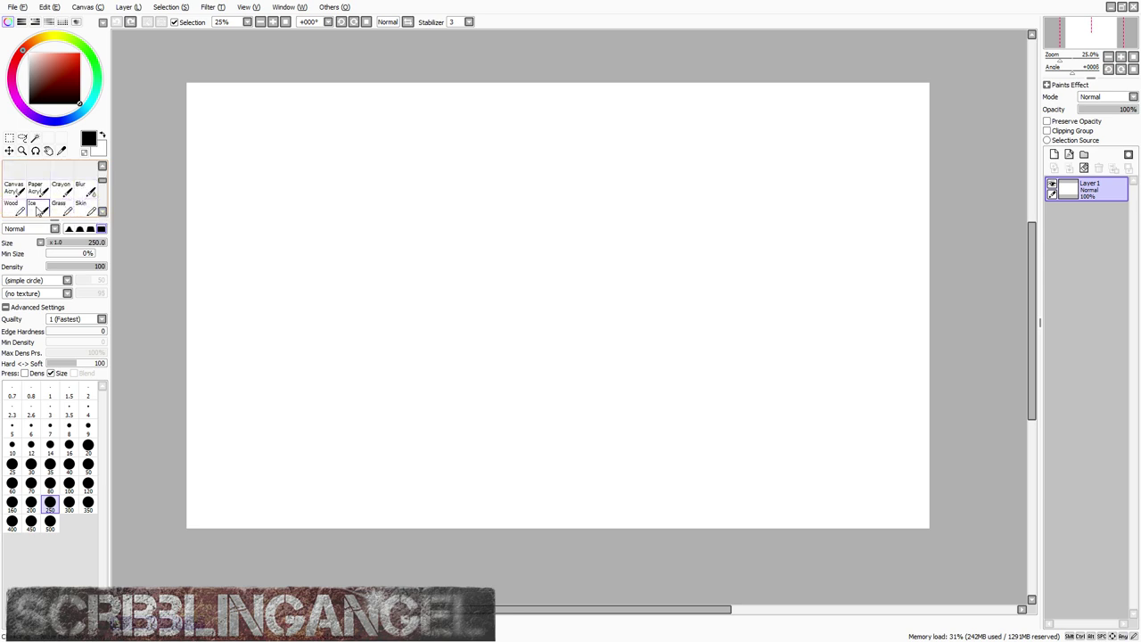
left_click(10, 208)
left_click_drag(286, 158, 426, 317)
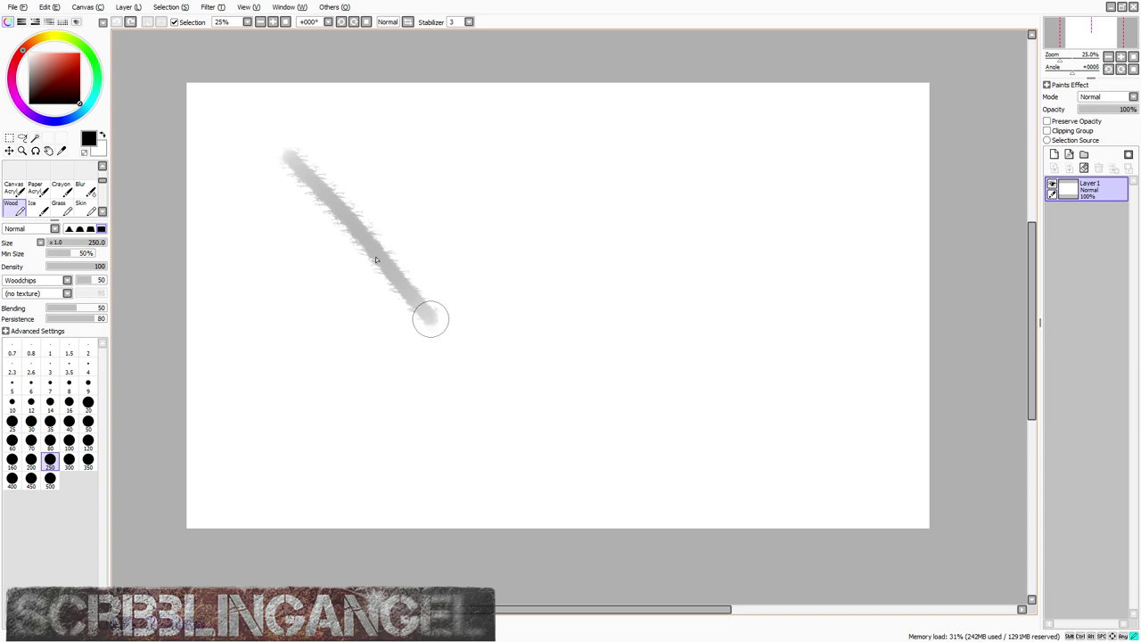
key("ctrl+z")
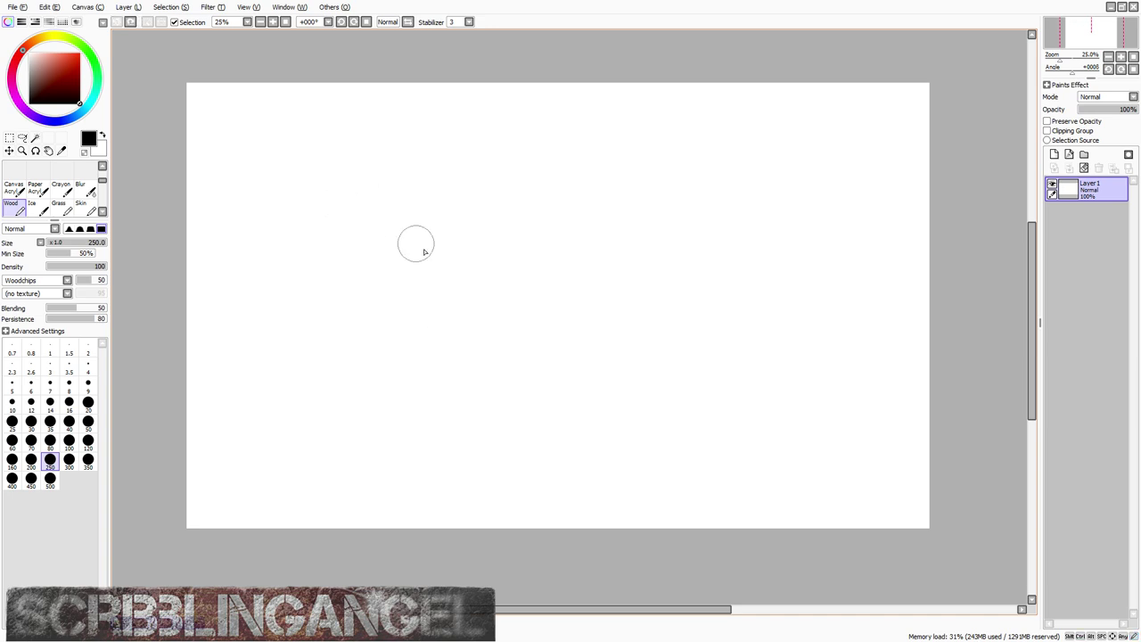
Step: Stamp a dark and a lighter Wood brush dab side by side, inspect their textured edges and undo both
scroll(419, 236, "up", 2)
left_click_drag(434, 228, 437, 234)
scroll(432, 227, "up", 4)
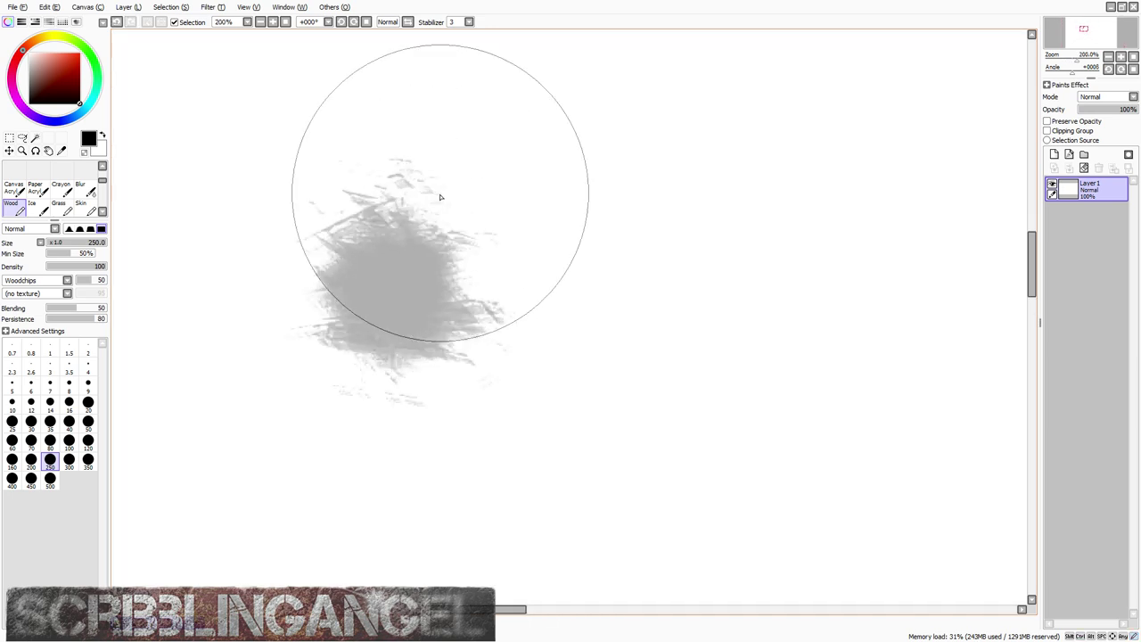
scroll(426, 217, "down", 3)
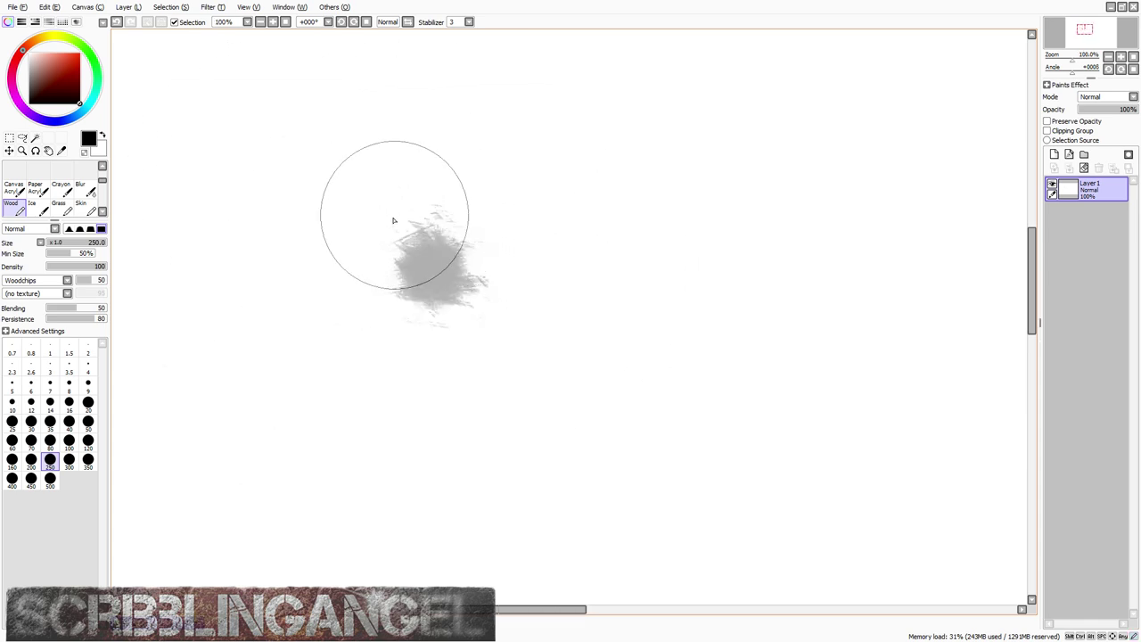
scroll(396, 223, "up", 2)
scroll(406, 256, "down", 1)
scroll(374, 259, "up", 1)
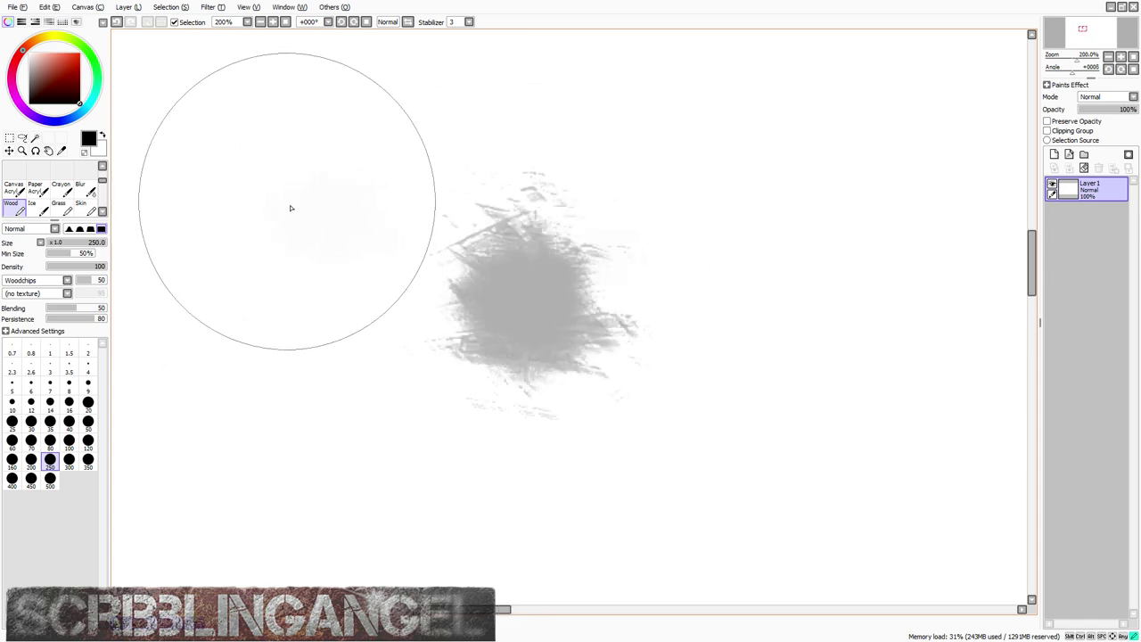
left_click_drag(290, 206, 284, 216)
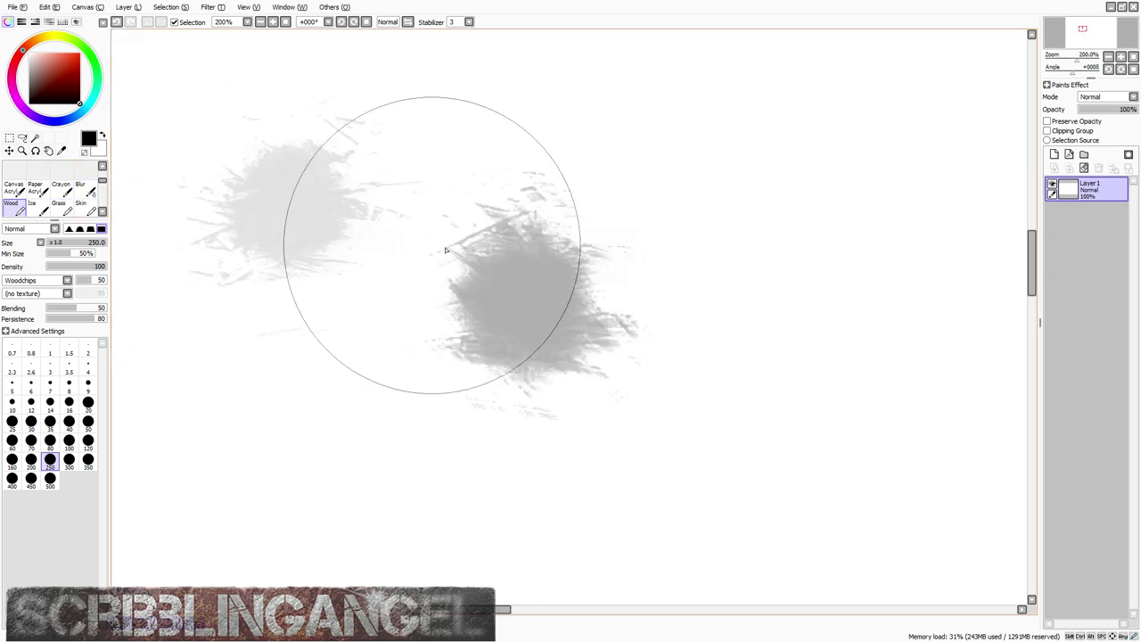
key("ctrl+z")
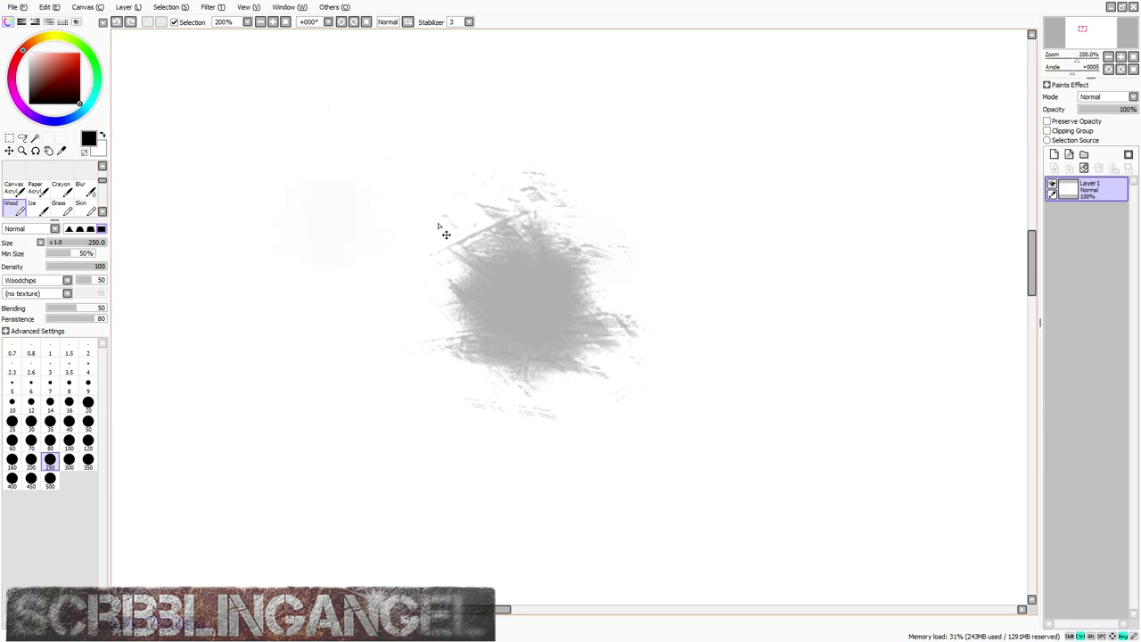
key("ctrl+z")
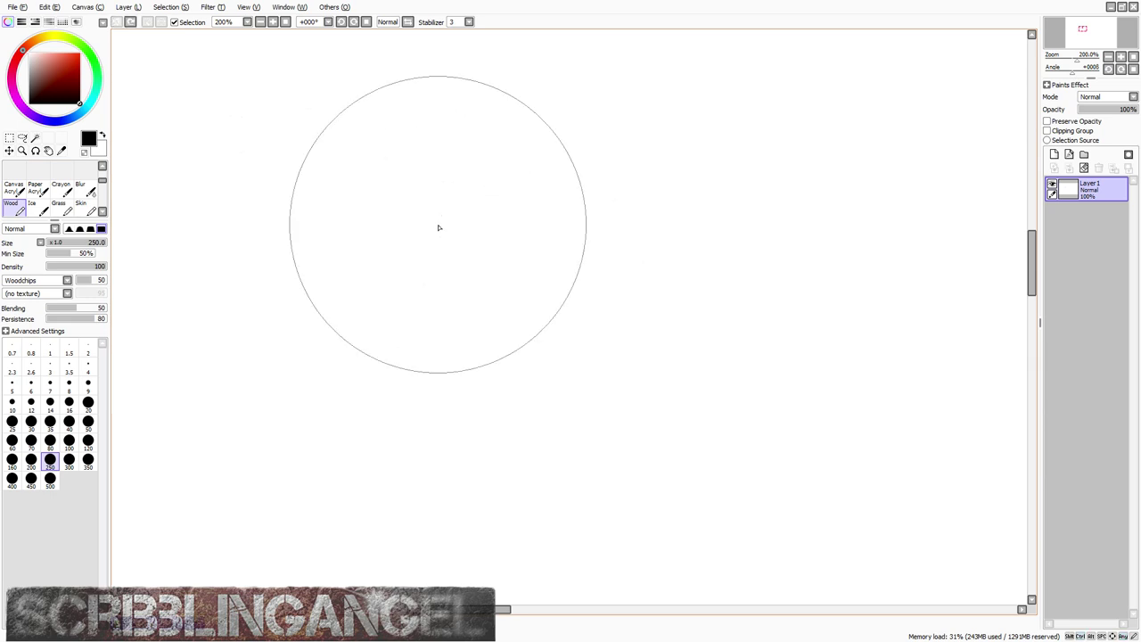
Step: Paint four crossing Wood brush strokes, one vertical, one roughly horizontal and two diagonal, forming a star
scroll(475, 266, "down", 4)
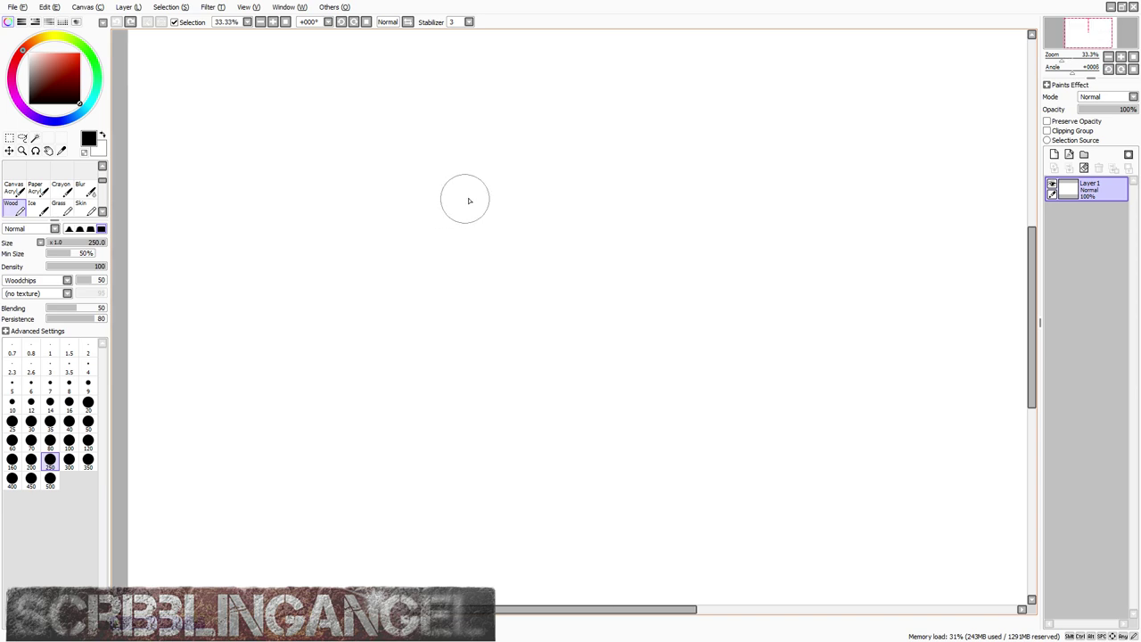
mouse_move(497, 119)
left_mouse_down()
mouse_move(492, 285)
mouse_move(512, 400)
left_mouse_up()
mouse_move(278, 127)
left_mouse_down()
mouse_move(461, 259)
mouse_move(646, 431)
left_mouse_up()
left_click_drag(259, 296, 780, 258)
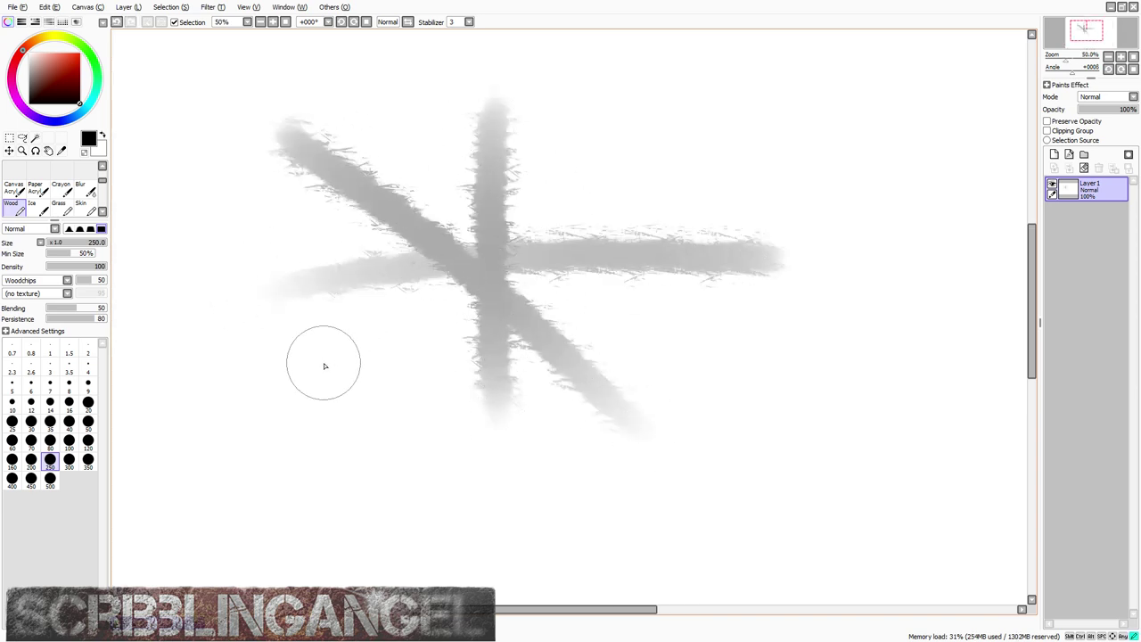
left_click_drag(324, 364, 695, 121)
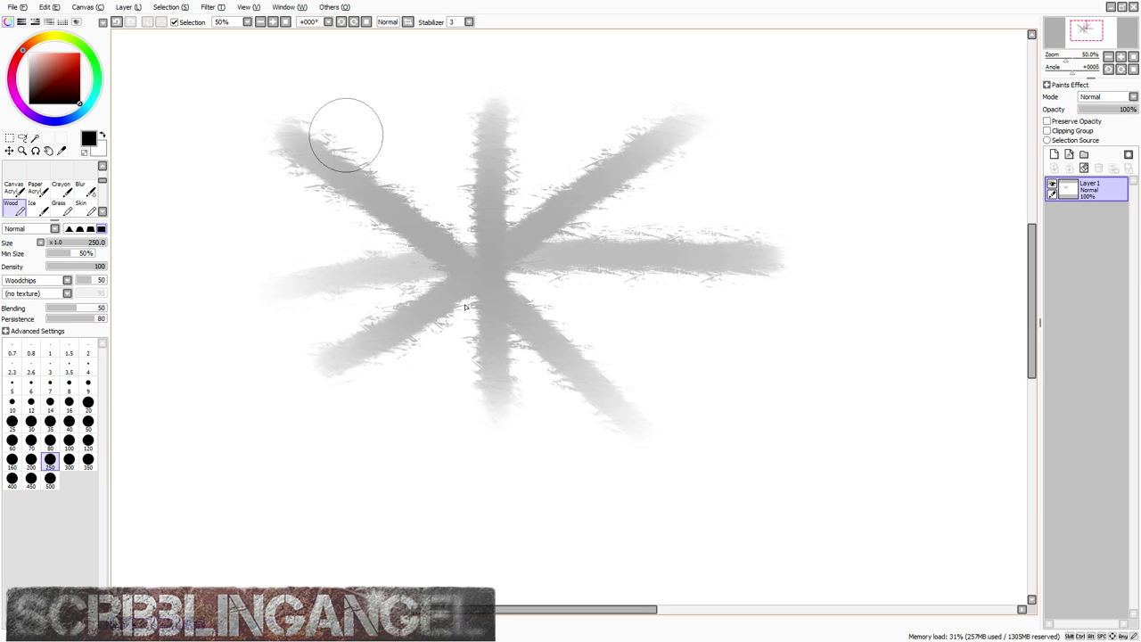
Step: Undo all four crossing Wood brush strokes
key("ctrl+z")
key("ctrl+z")
key("ctrl+z")
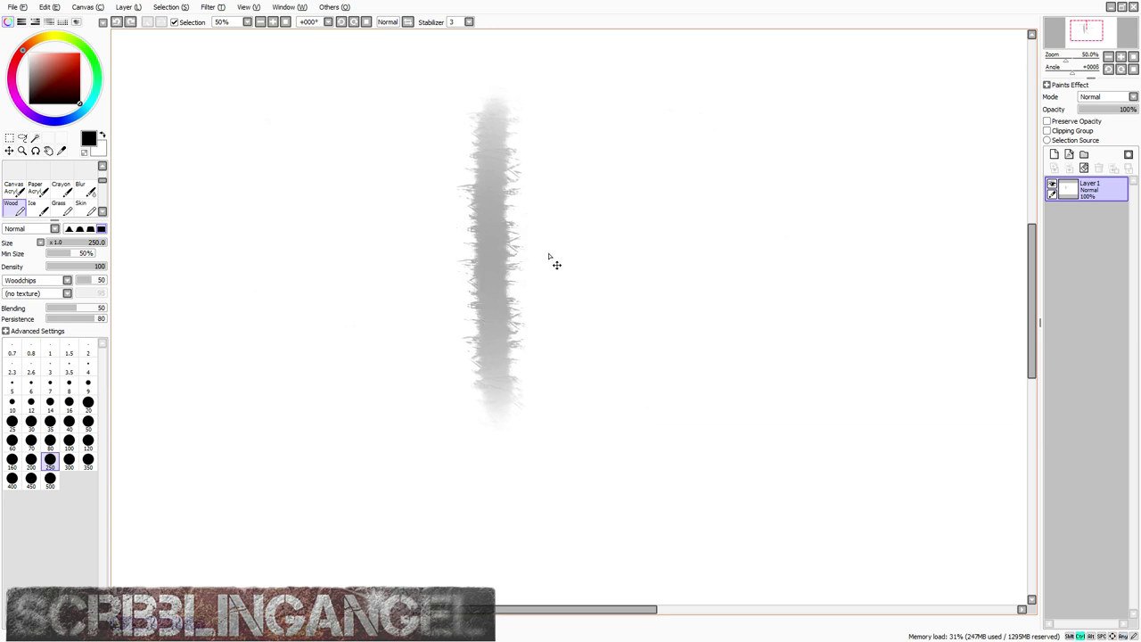
key("ctrl+z")
Step: Paint a fan of light curved Wood brush strokes across the upper canvas and undo them all
mouse_move(595, 317)
left_mouse_down()
mouse_move(535, 249)
mouse_move(346, 155)
left_mouse_up()
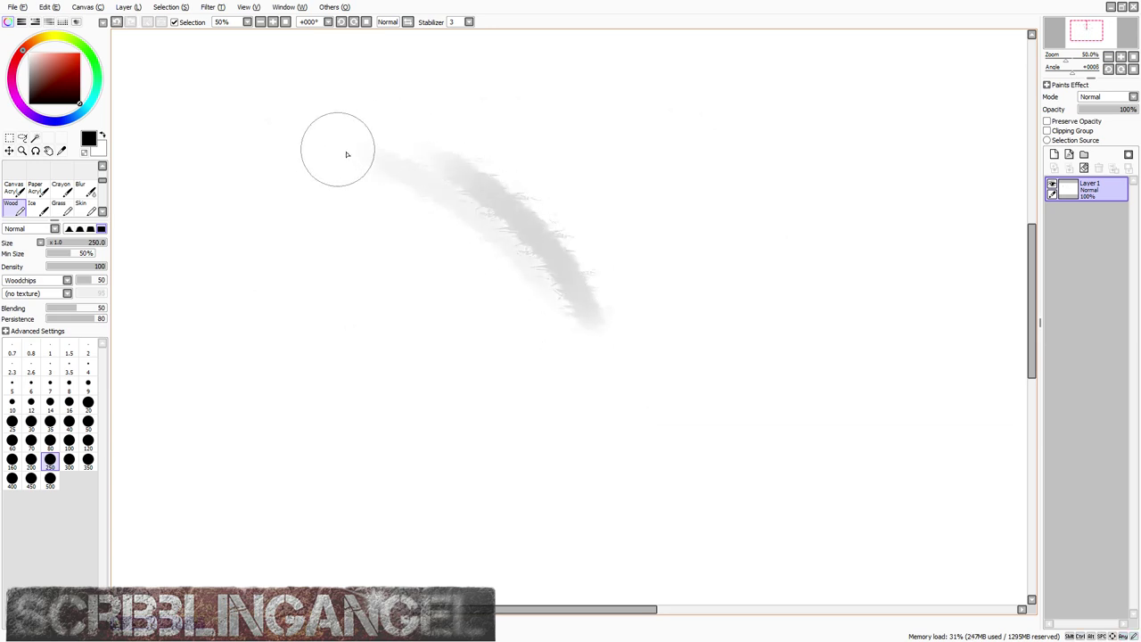
mouse_move(534, 299)
left_mouse_down()
mouse_move(425, 222)
mouse_move(308, 188)
left_mouse_up()
left_click_drag(547, 323, 239, 239)
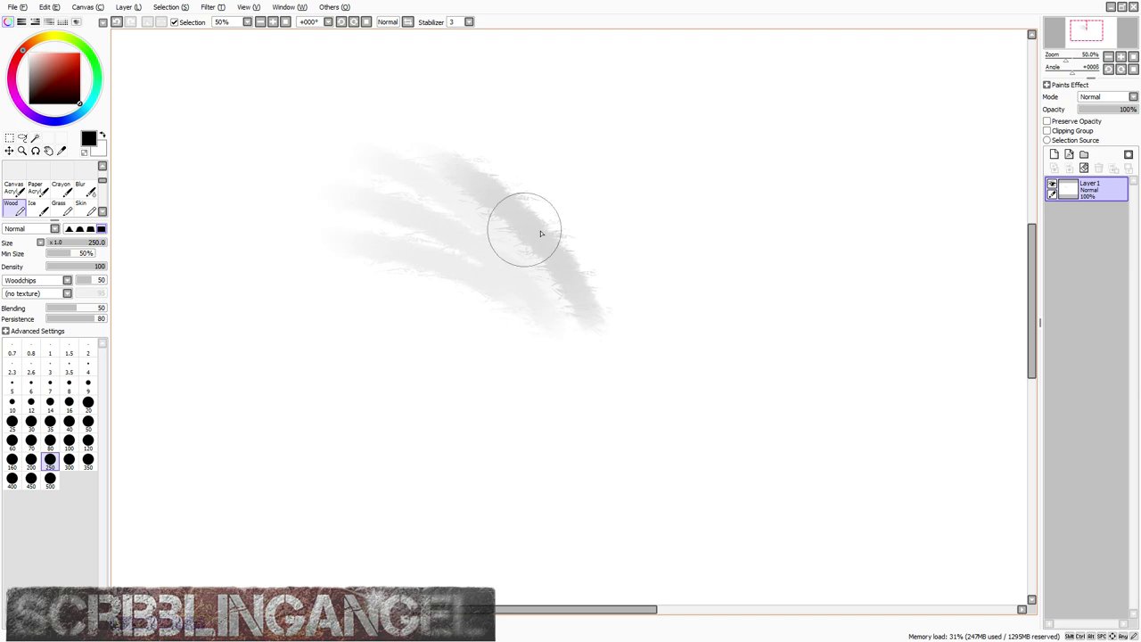
key("ctrl+z")
key("ctrl+z")
key("ctrl+z")
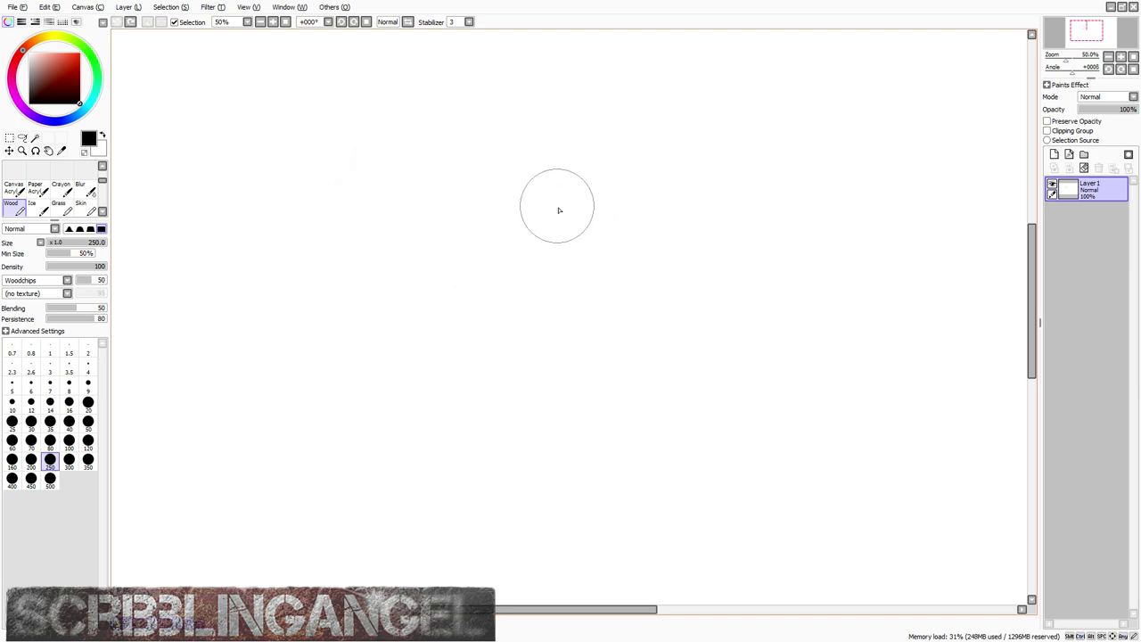
Step: Stamp a single Wood brush dab at size 200 and enclose it in a rectangular selection
key("bracketleft")
left_click_drag(517, 252, 514, 257)
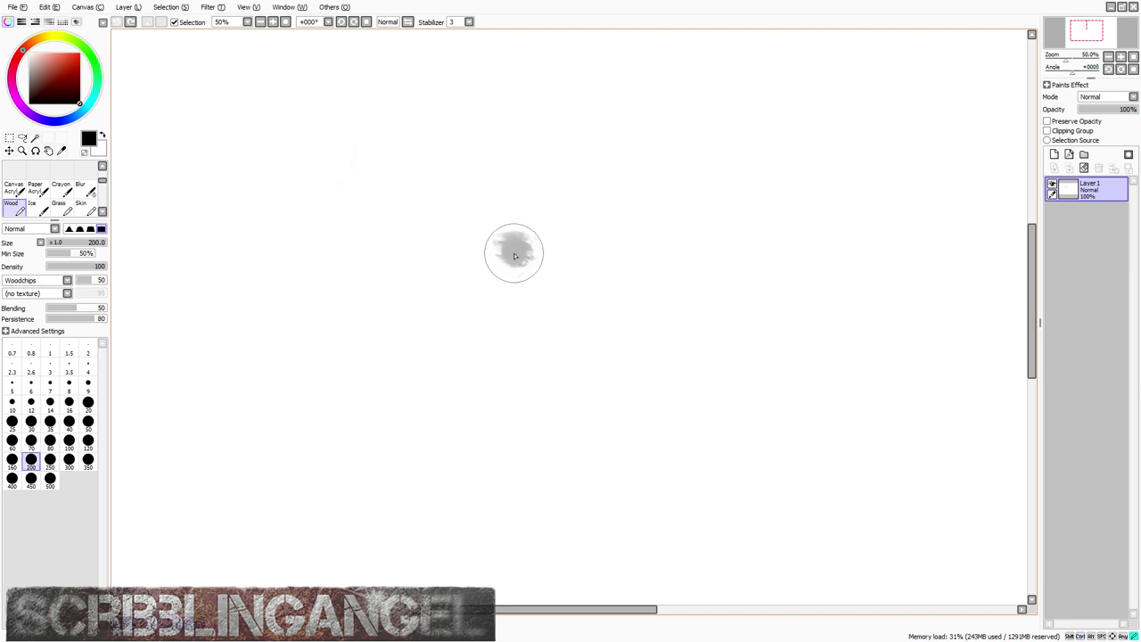
left_click(9, 137)
left_click_drag(405, 161, 629, 338)
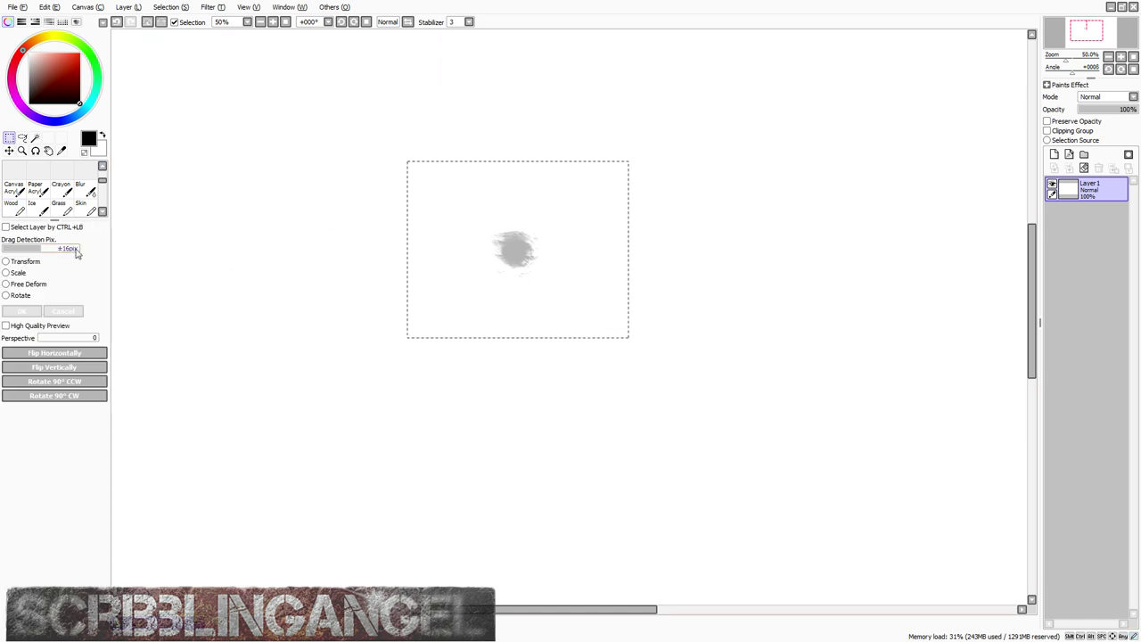
Step: Rotate the selected dab clockwise about its centre and apply the rotation
left_click(6, 296)
mouse_move(442, 174)
left_mouse_down()
mouse_move(422, 208)
mouse_move(435, 273)
mouse_move(519, 291)
mouse_move(590, 256)
mouse_move(554, 176)
left_mouse_up()
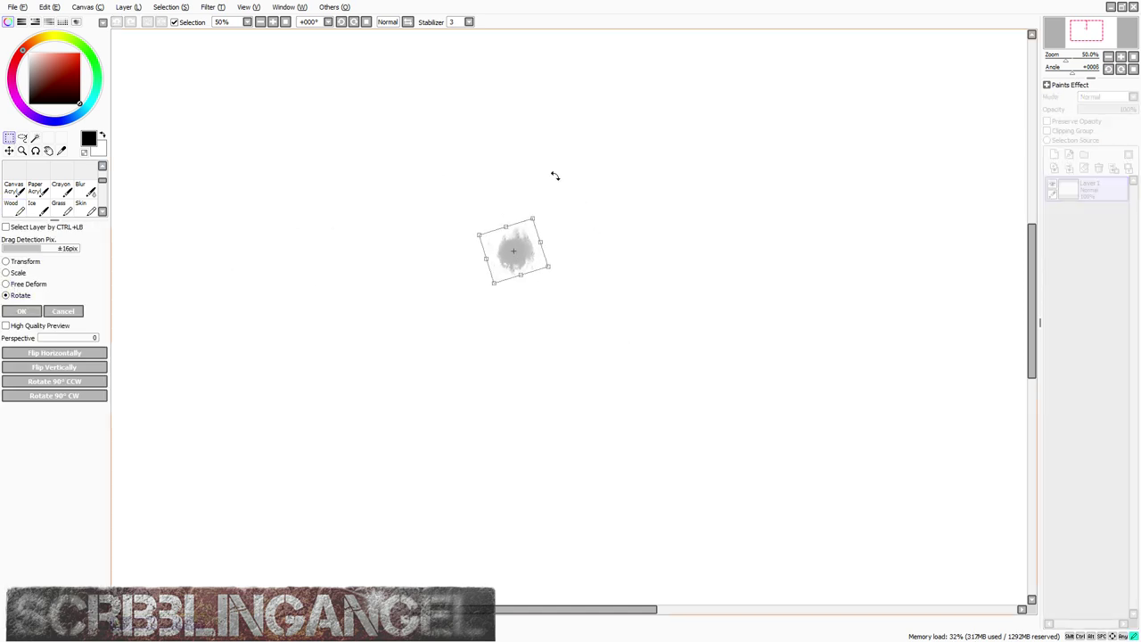
mouse_move(438, 179)
left_mouse_down()
mouse_move(407, 285)
mouse_move(601, 305)
mouse_move(543, 172)
mouse_move(500, 170)
left_mouse_up()
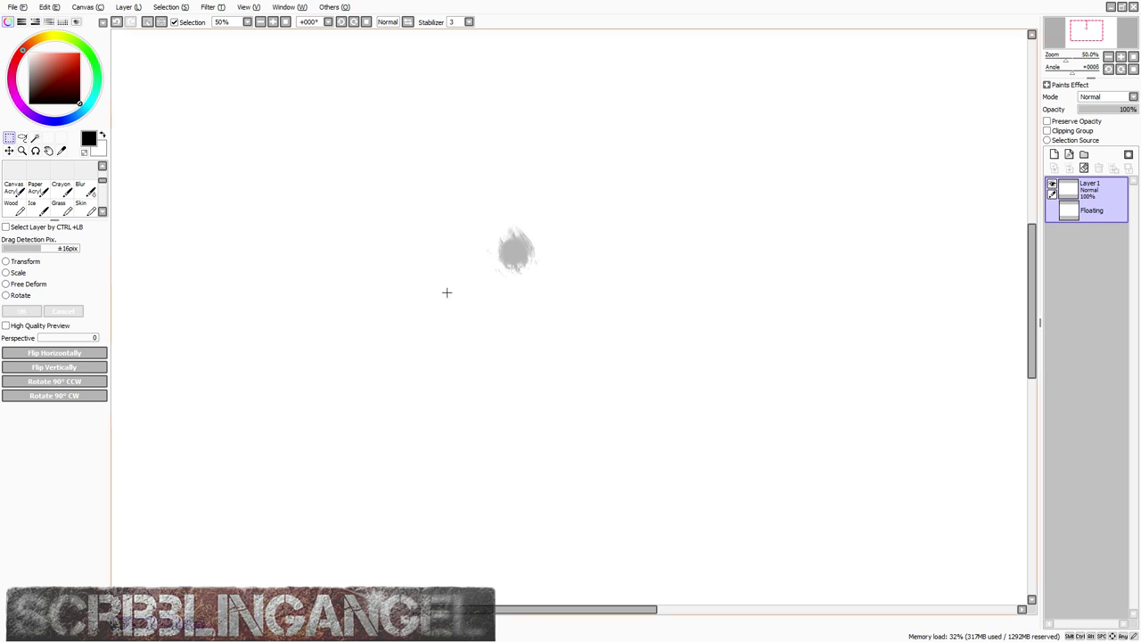
Step: Settle the floating dab back into Layer1 and clear the layer
scroll(508, 251, "down", 1)
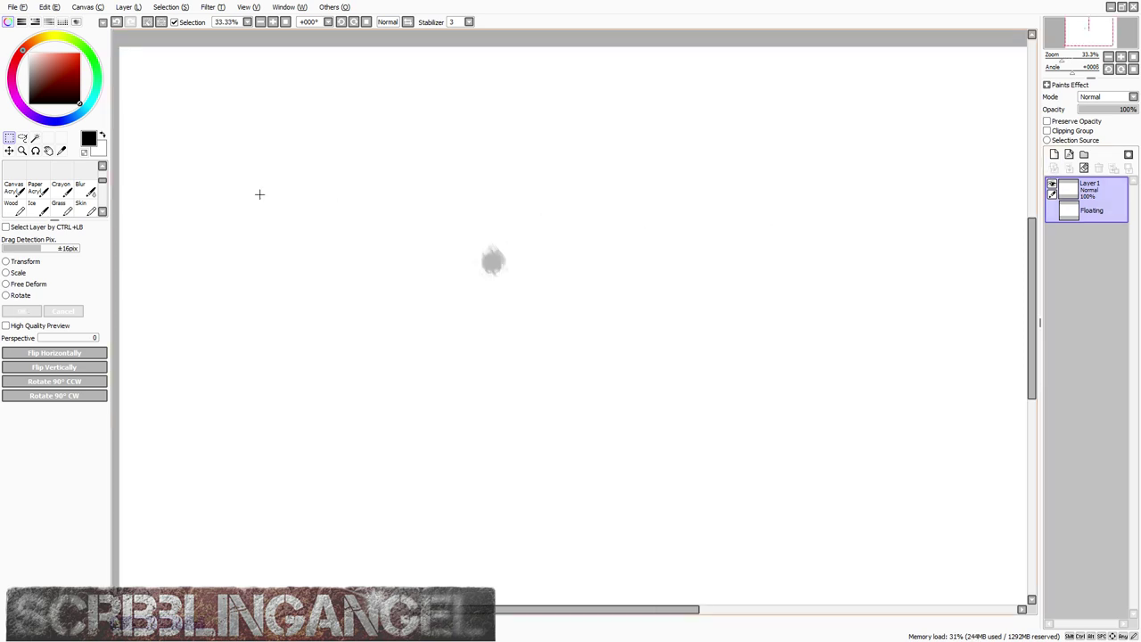
left_click(1069, 170)
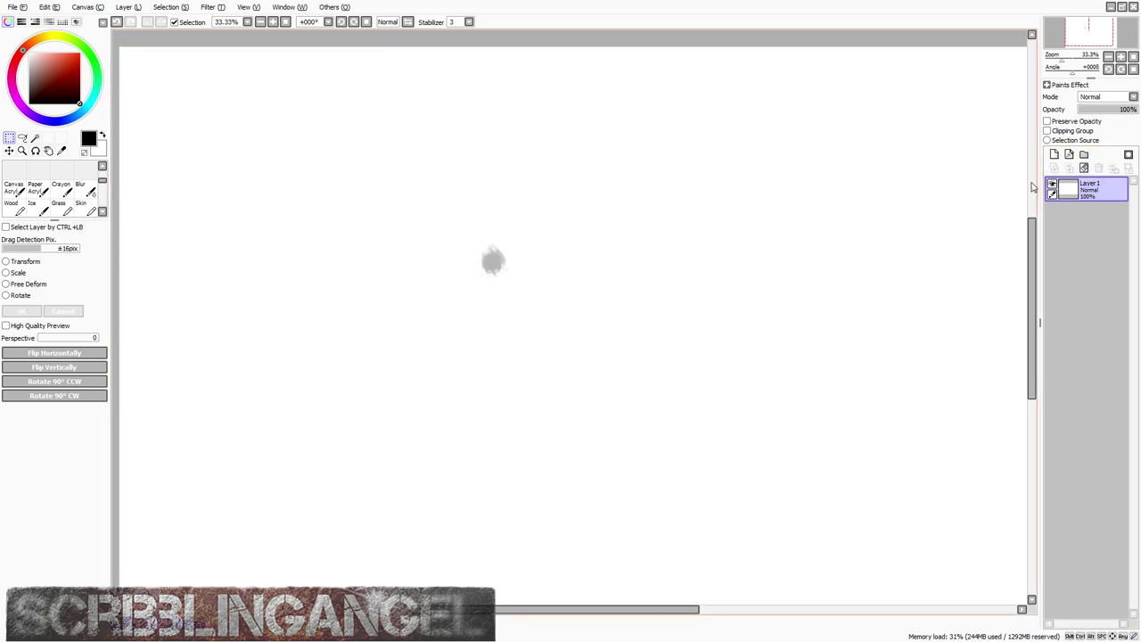
left_click(1084, 167)
scroll(334, 161, "down", 2)
scroll(435, 201, "up", 1)
scroll(399, 180, "down", 1)
scroll(295, 137, "up", 1)
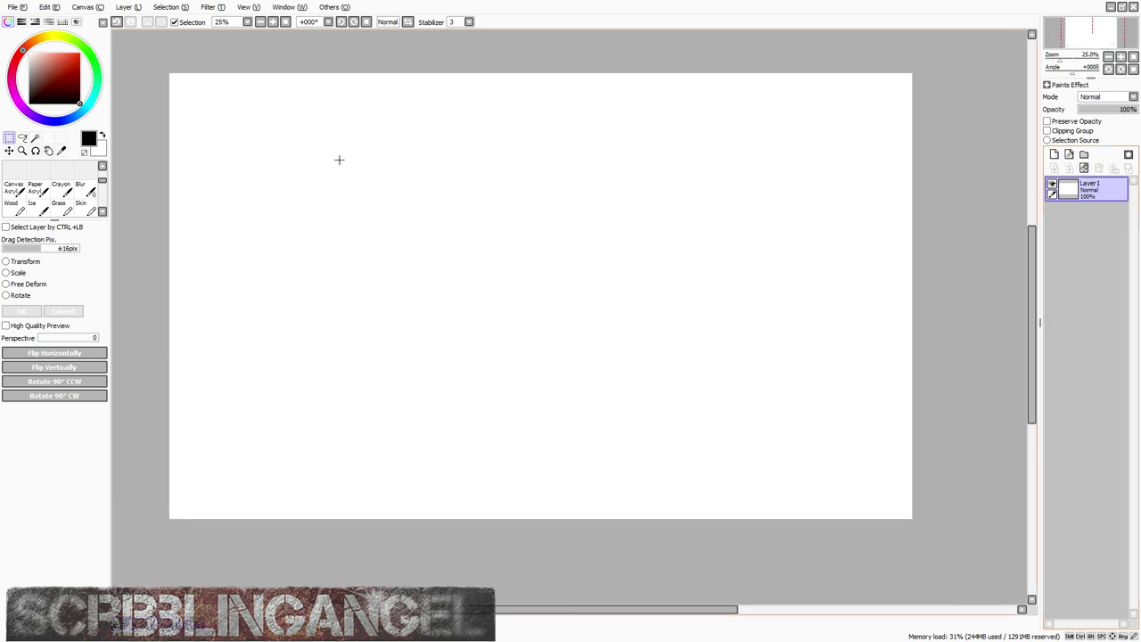
scroll(393, 197, "down", 1)
scroll(329, 170, "up", 1)
scroll(373, 194, "down", 1)
scroll(384, 197, "up", 1)
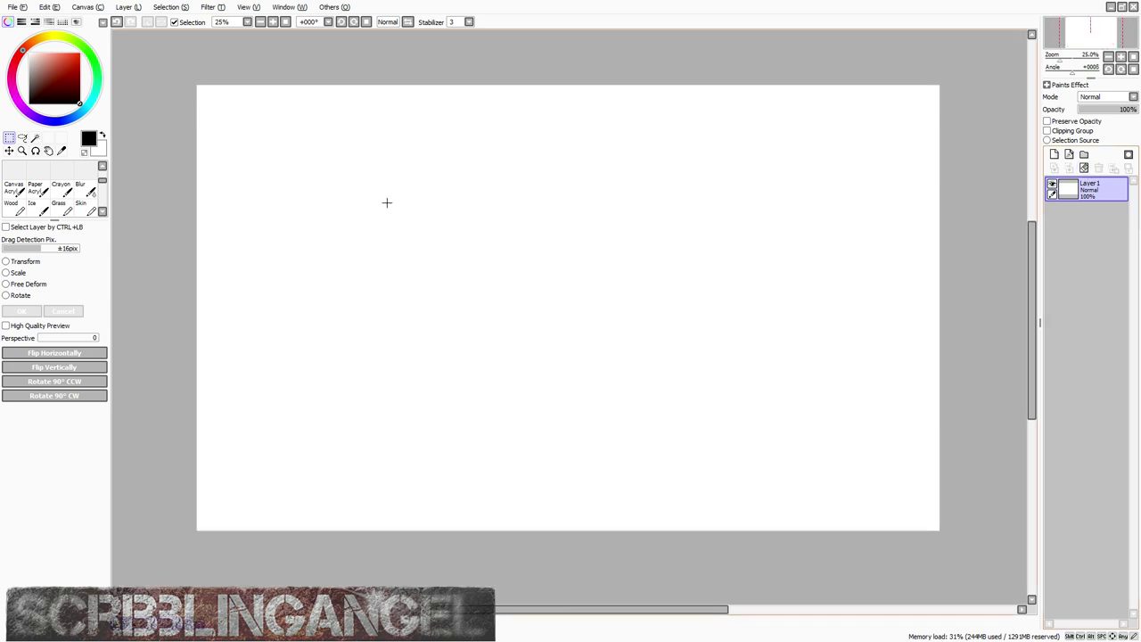
scroll(387, 202, "down", 1)
scroll(369, 167, "up", 1)
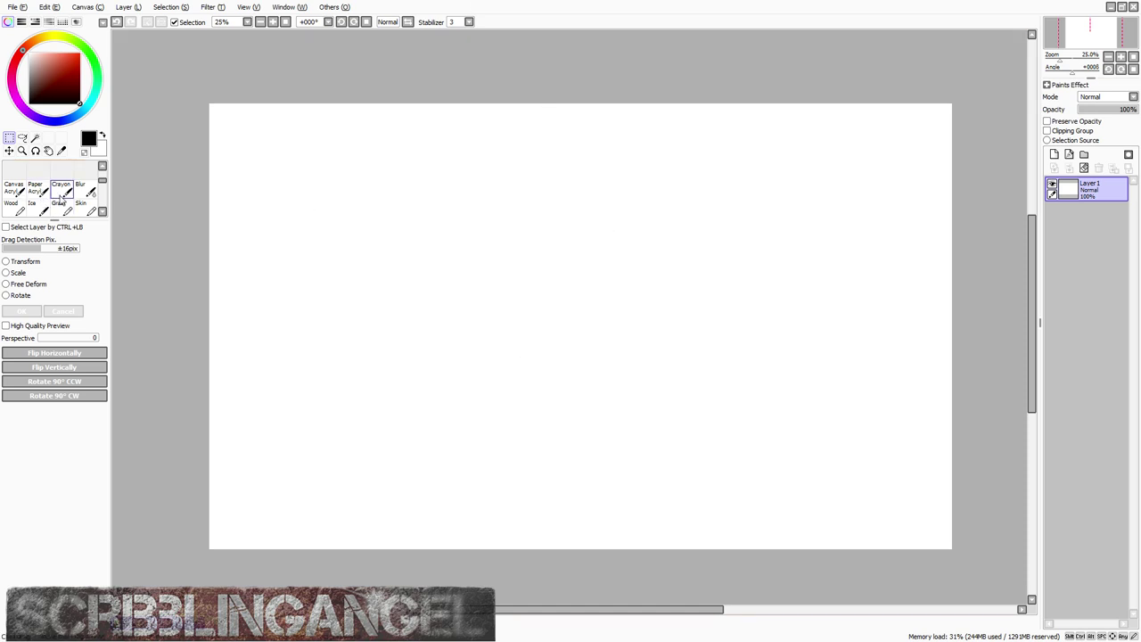
Step: Look through the settings of the Pencil, Marker and Marker Trusty brushes and browse the custom brushes
scroll(35, 182, "up", 3)
left_click(13, 171)
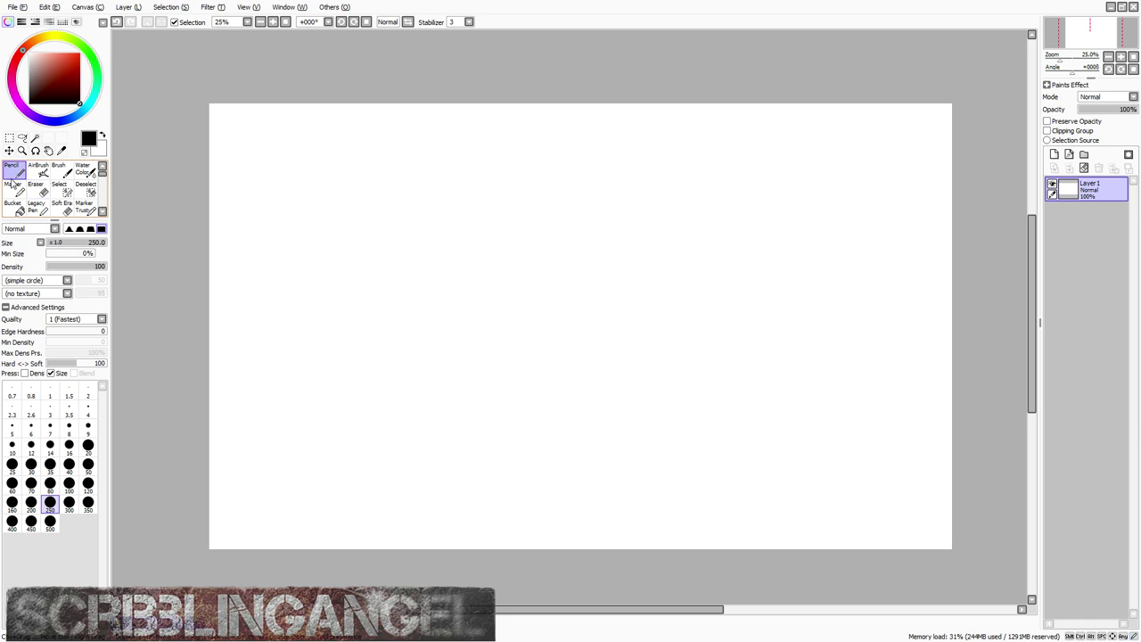
left_click(13, 189)
left_click(87, 207)
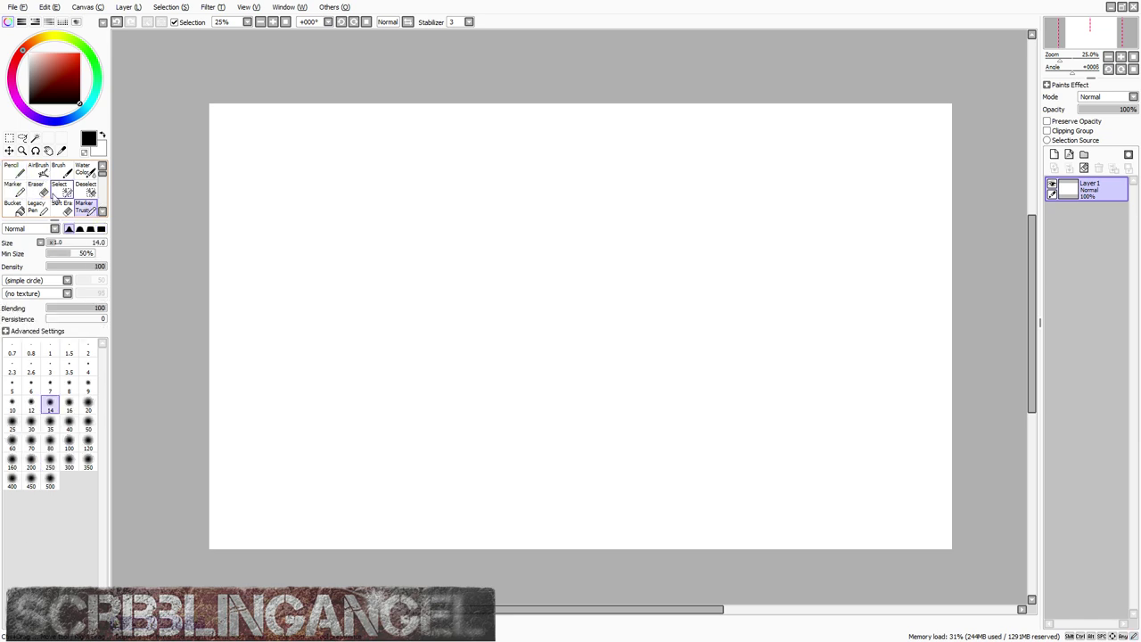
scroll(44, 192, "down", 3)
scroll(49, 198, "up", 1)
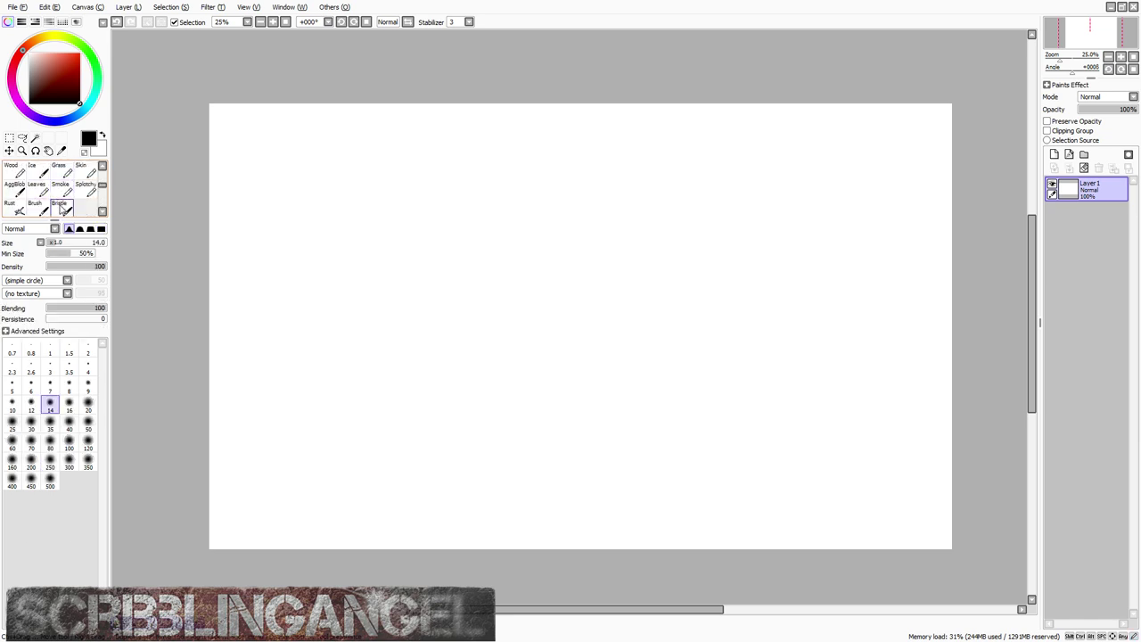
Step: Paint a few diagonal test strokes with the Bristle brush, enlarging it to size 160 for the bigger ones
left_click(62, 207)
left_click_drag(361, 193, 508, 308)
key("bracketright")
key("bracketright")
key("bracketright")
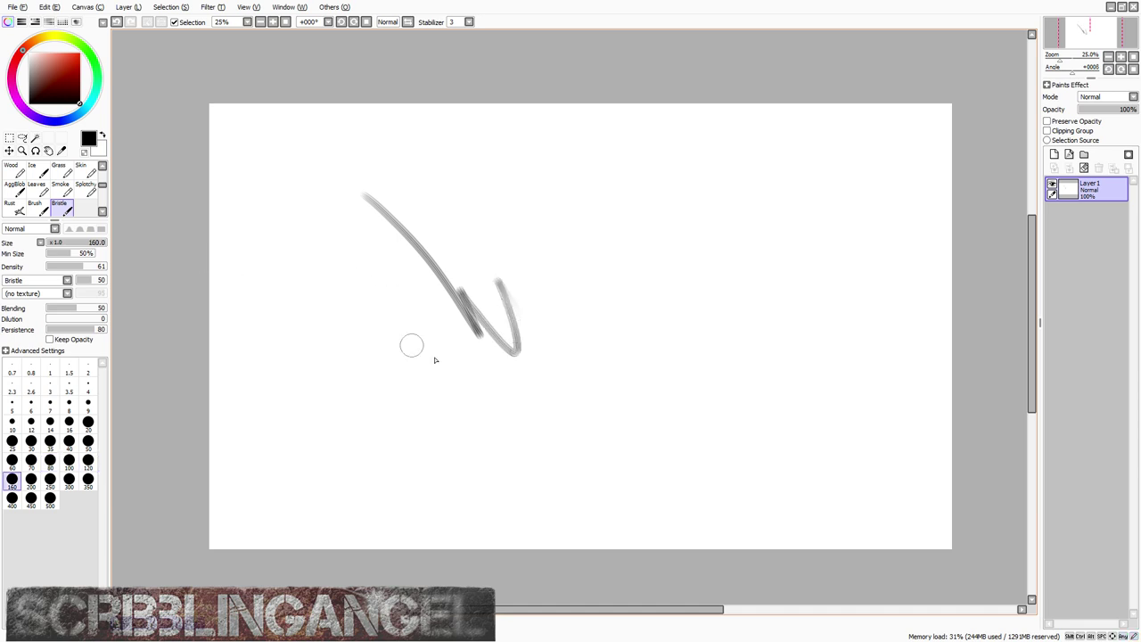
left_click_drag(448, 385, 215, 252)
Step: Paint a diagonal stroke with the Brush preset above the Bristle marks and another with the Rust brush beside it
left_click(39, 211)
left_click_drag(566, 312, 397, 162)
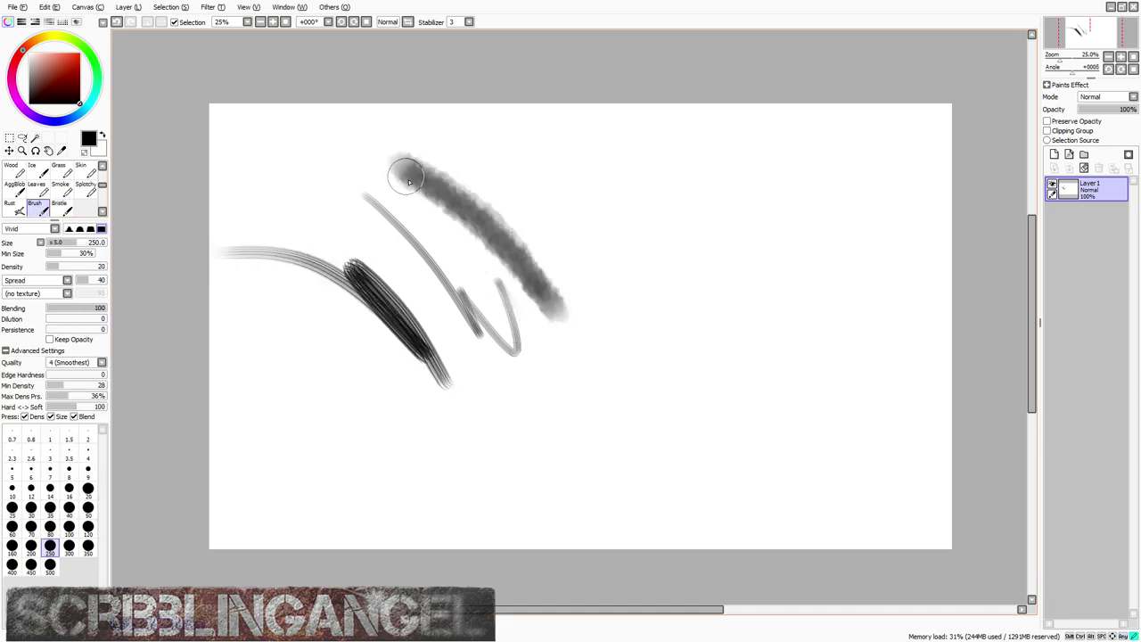
left_click(13, 207)
mouse_move(713, 370)
left_mouse_down()
mouse_move(550, 185)
mouse_move(699, 367)
mouse_move(475, 226)
left_mouse_up()
Step: Add diagonal test strokes with the Splotchy and Smoke brushes across the lower canvas, and clear the layer
left_click(86, 190)
mouse_move(614, 421)
left_mouse_down()
mouse_move(393, 301)
mouse_move(655, 465)
left_mouse_up()
left_click(62, 190)
mouse_move(505, 395)
left_mouse_down()
mouse_move(415, 401)
mouse_move(312, 366)
left_mouse_up()
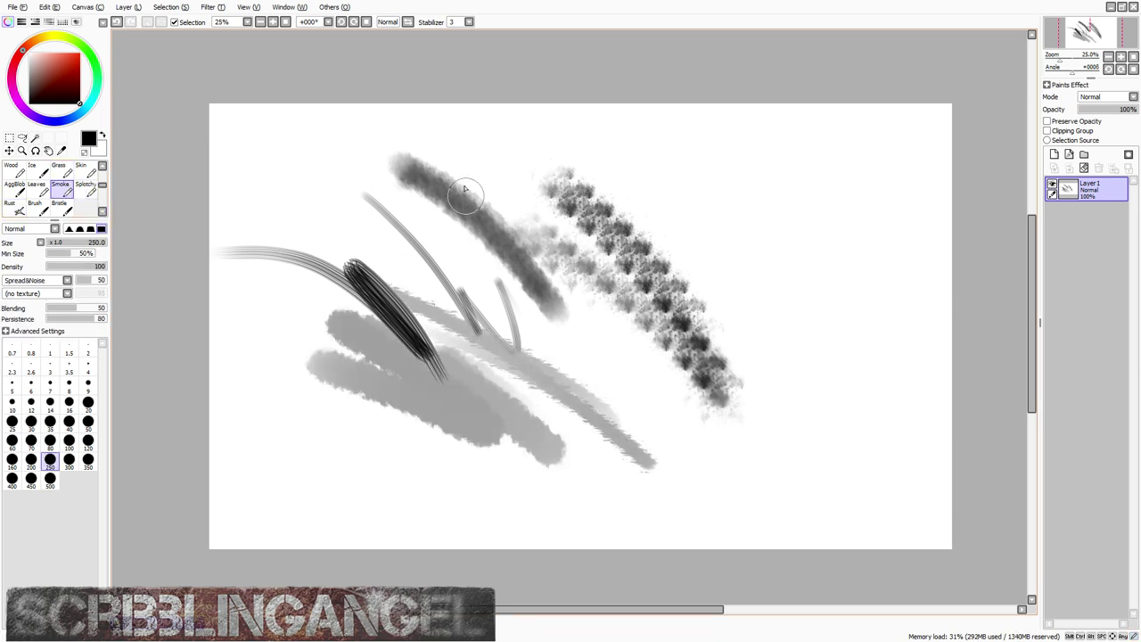
left_click(1084, 168)
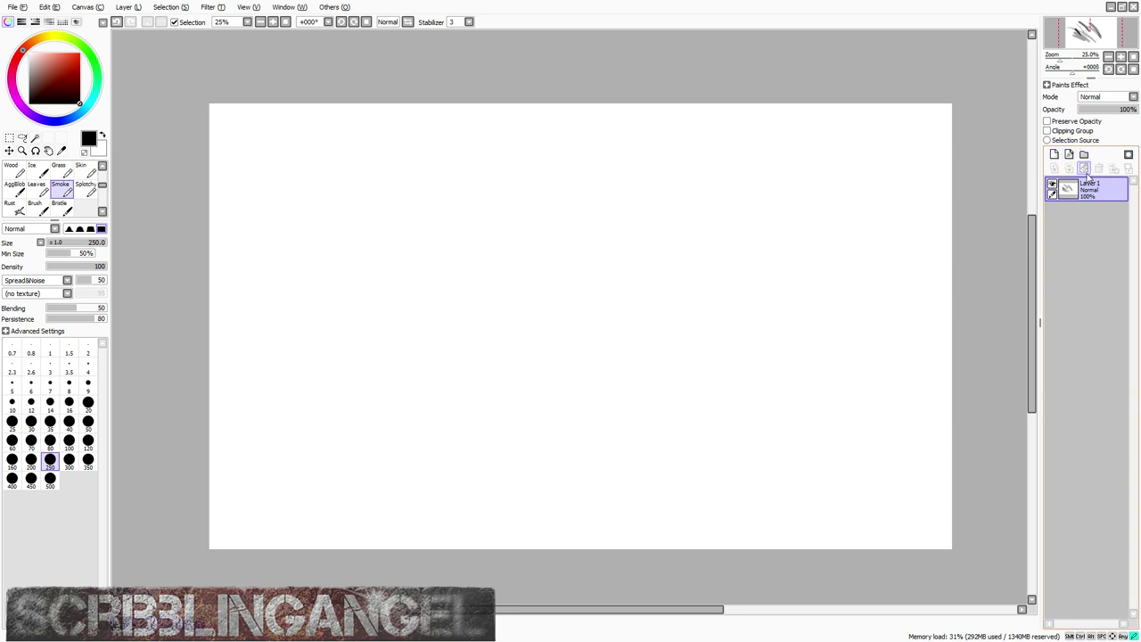
Step: Paint two soft overlapping curved strokes with the Marker Trusty brush at size 250
scroll(36, 188, "up", 3)
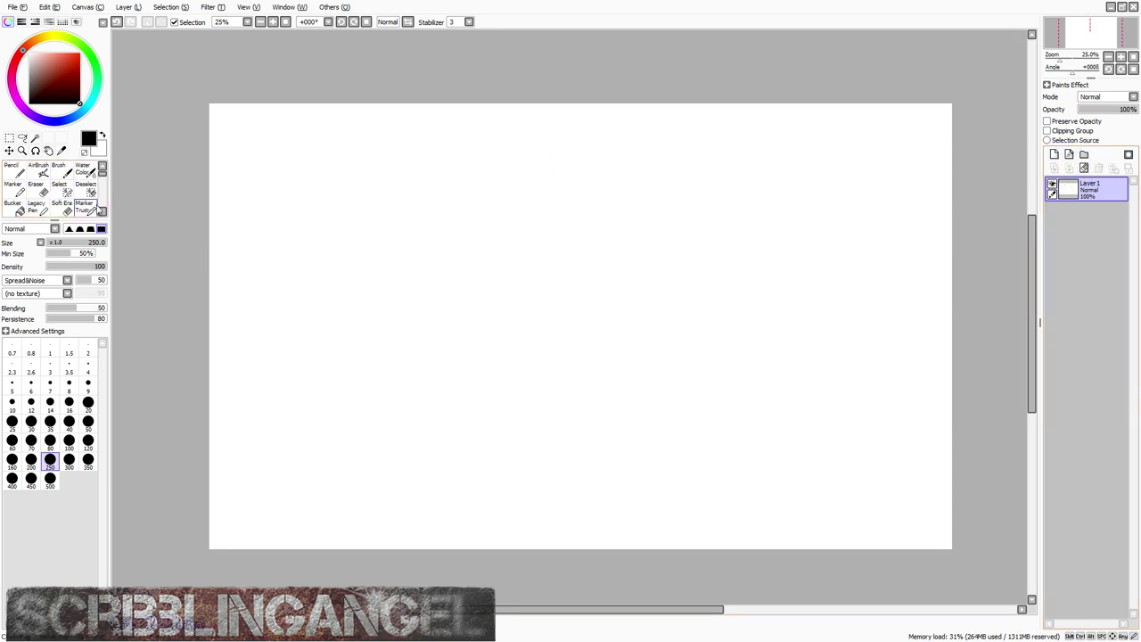
left_click(85, 207)
scroll(546, 175, "up", 1)
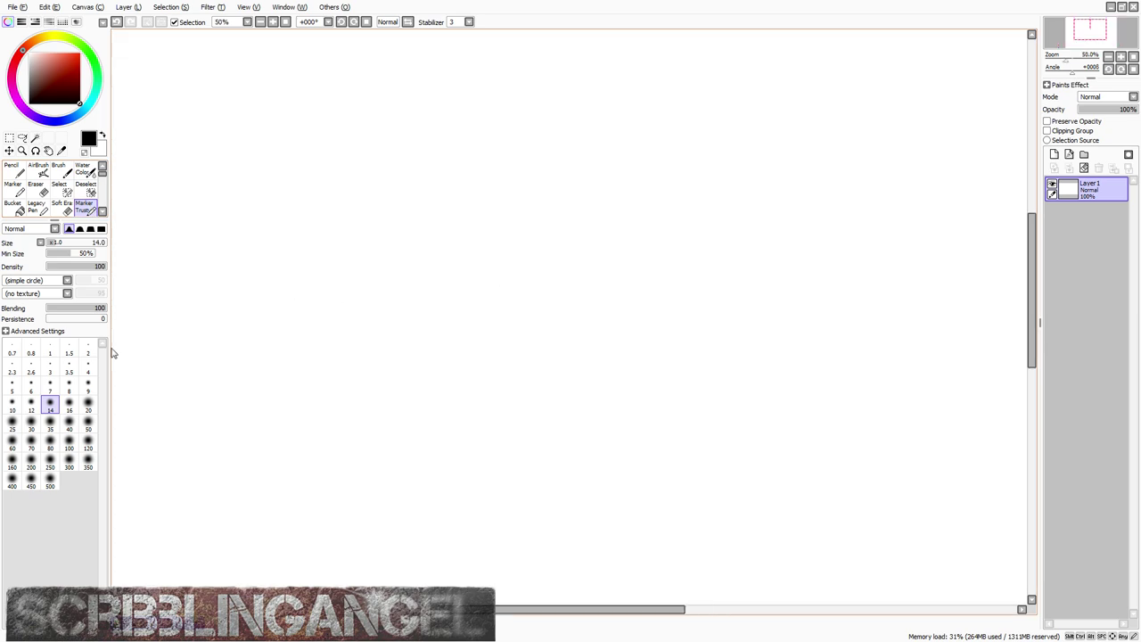
left_click(50, 461)
left_click_drag(581, 382, 335, 194)
left_click_drag(628, 454, 325, 253)
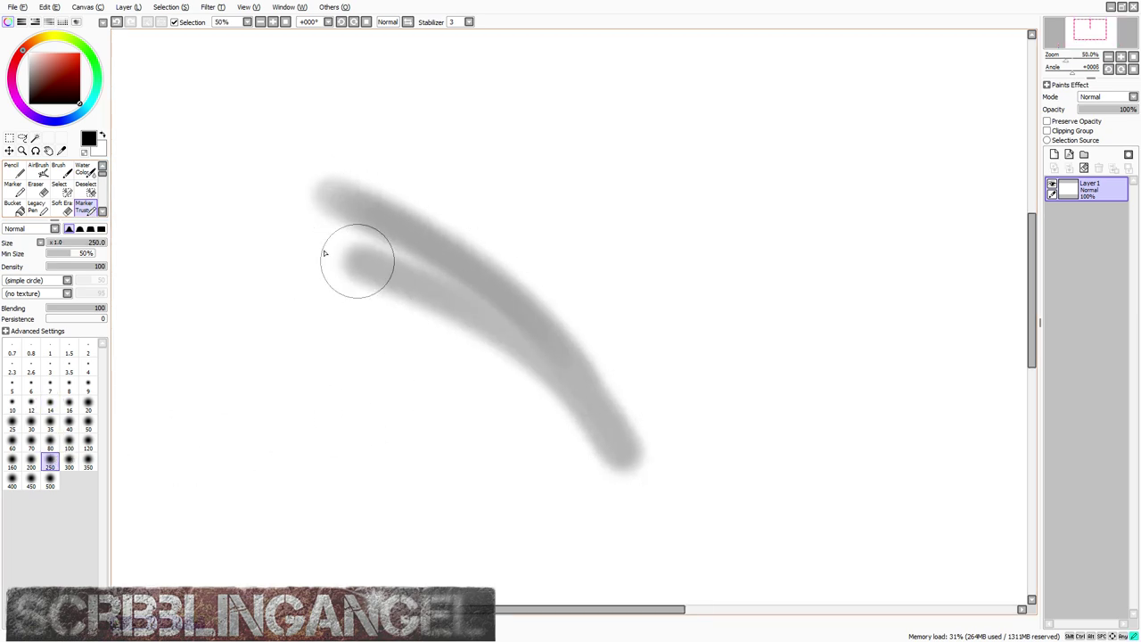
Step: Inspect the two curved Marker Trusty strokes up close and remove them from the canvas
scroll(505, 224, "down", 1)
scroll(458, 204, "up", 1)
scroll(484, 222, "down", 2)
scroll(479, 224, "up", 1)
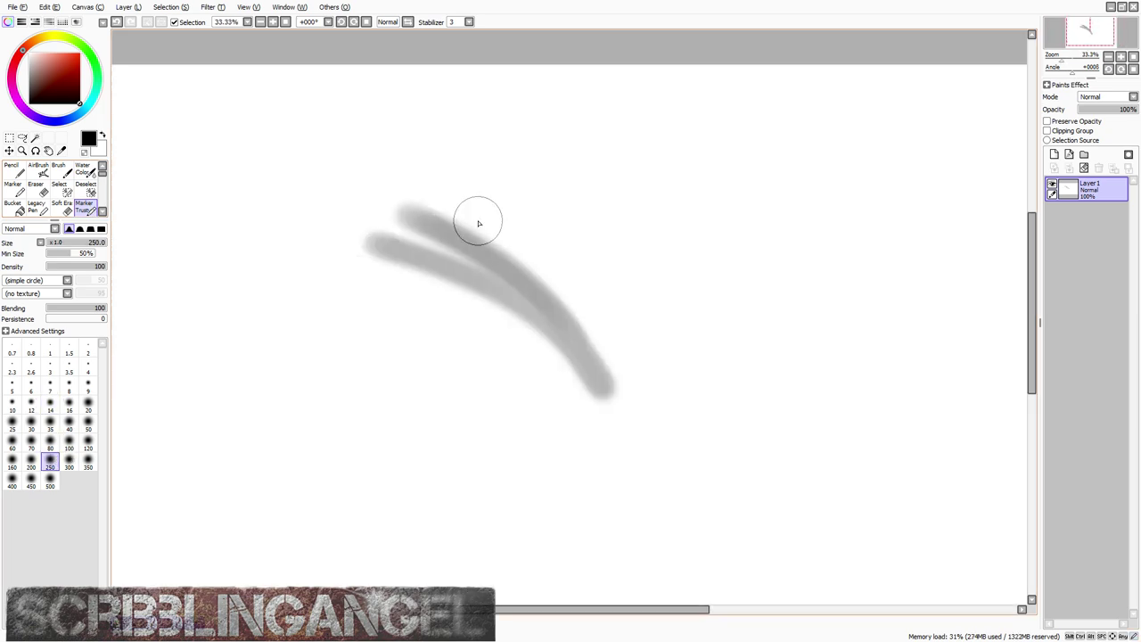
scroll(478, 224, "down", 1)
scroll(473, 222, "up", 1)
scroll(488, 229, "up", 1)
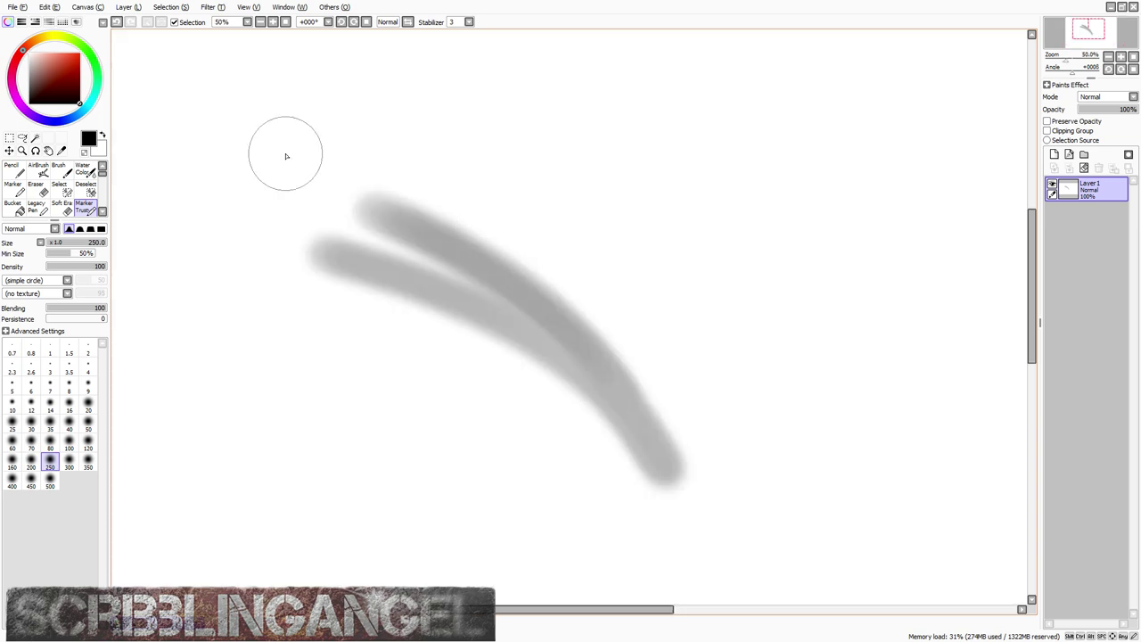
key("Delete")
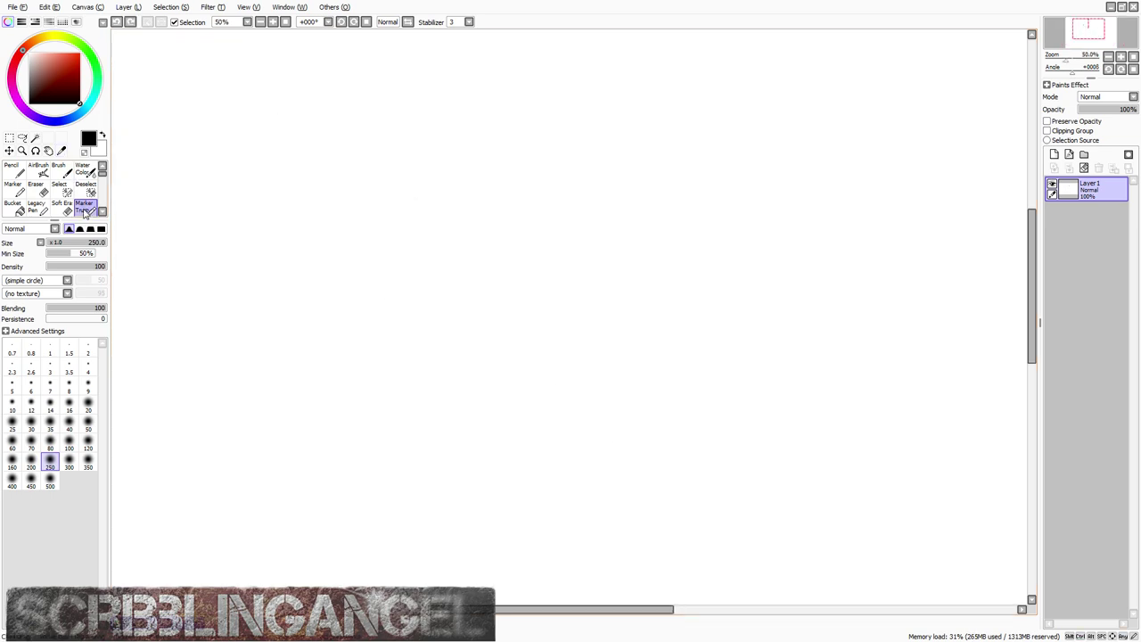
Step: Expand the advanced settings of the Marker Trusty and Marker brushes and compare their density and pressure values
left_click(51, 333)
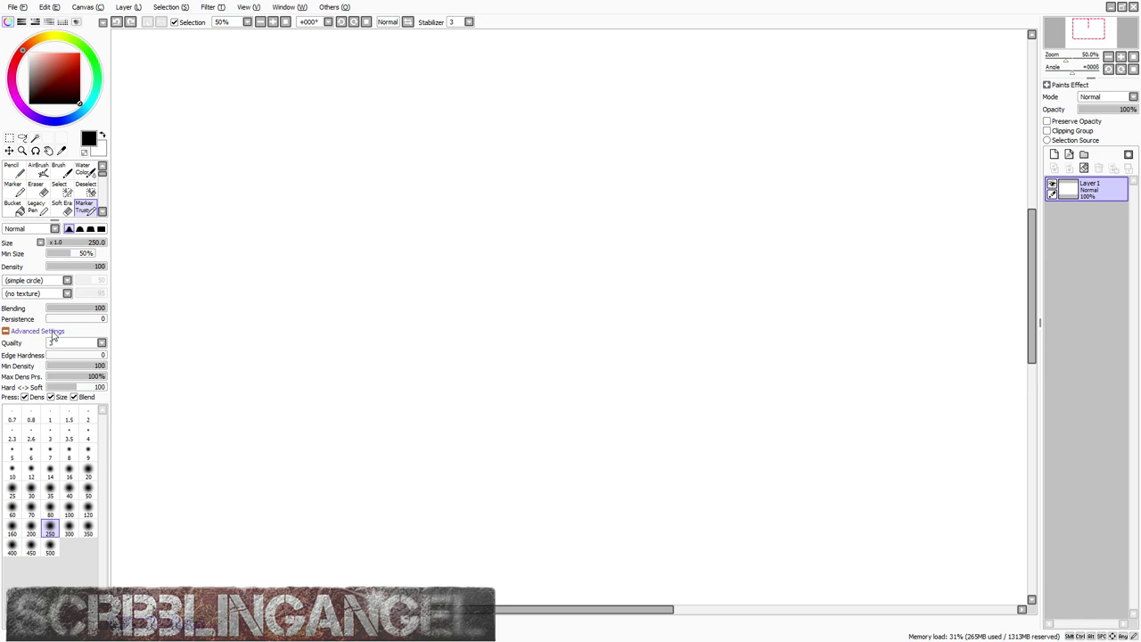
left_click(12, 191)
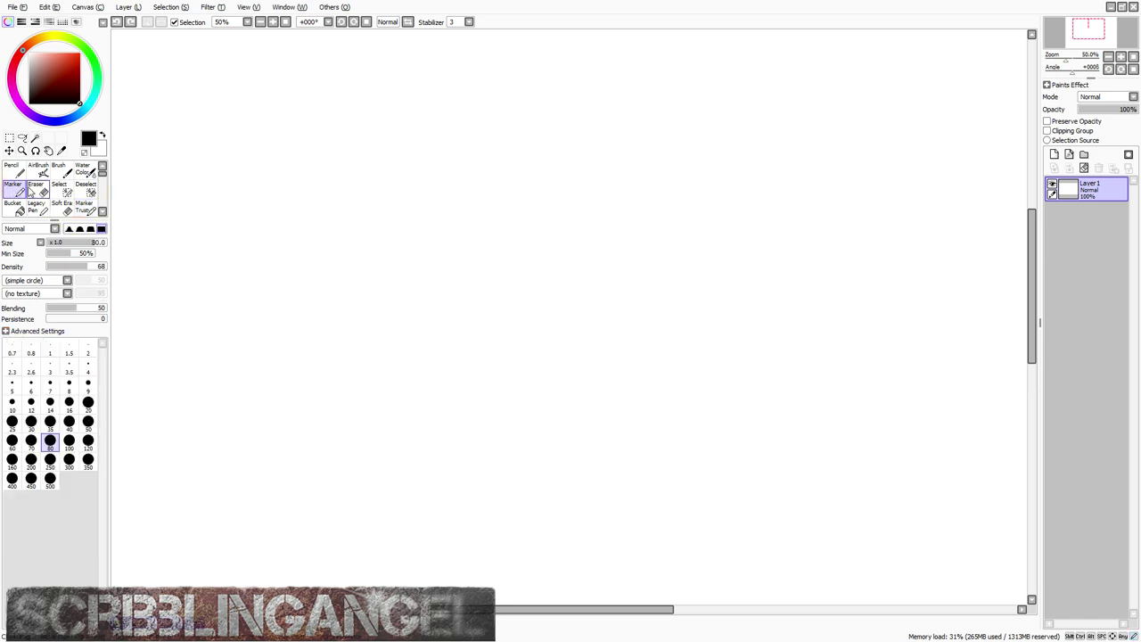
left_click(21, 332)
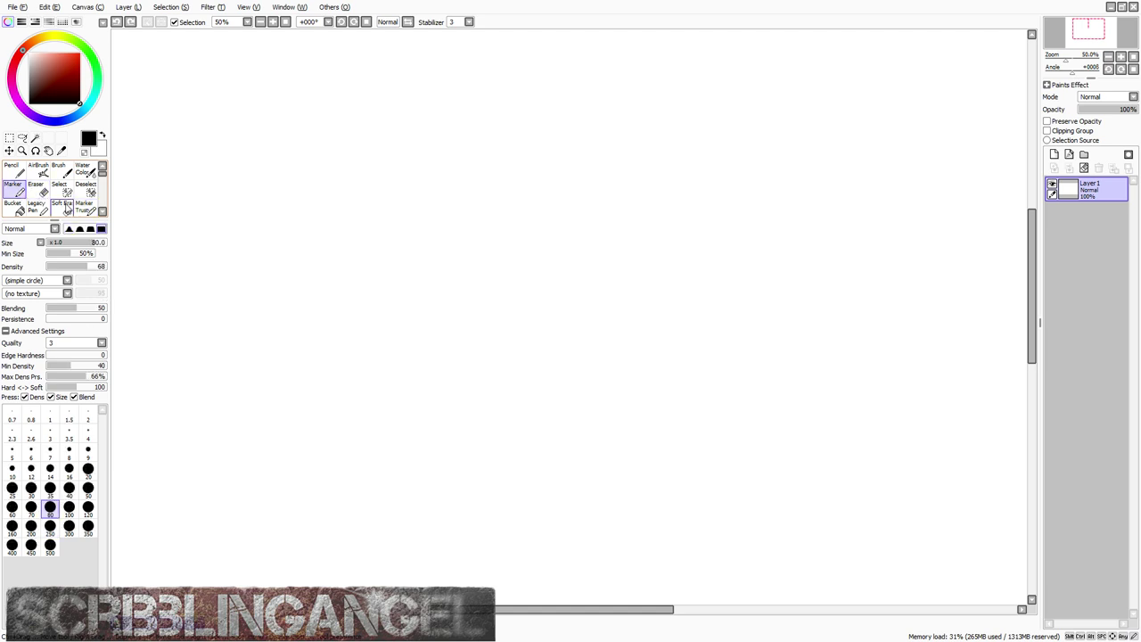
left_click(85, 209)
left_click(17, 193)
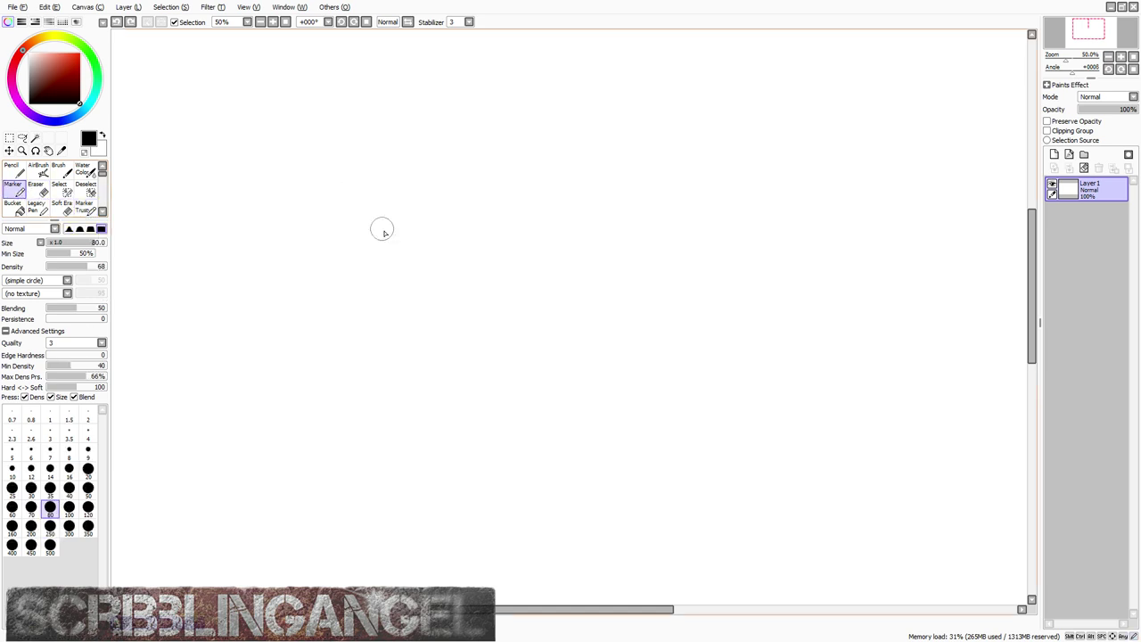
Step: Paint a zigzag and several lighter diagonal strokes with the Marker brush at size 80, and undo them all
mouse_move(402, 197)
left_mouse_down()
mouse_move(443, 226)
mouse_move(479, 268)
mouse_move(410, 244)
mouse_move(428, 320)
mouse_move(413, 368)
left_mouse_up()
left_click_drag(259, 263, 428, 402)
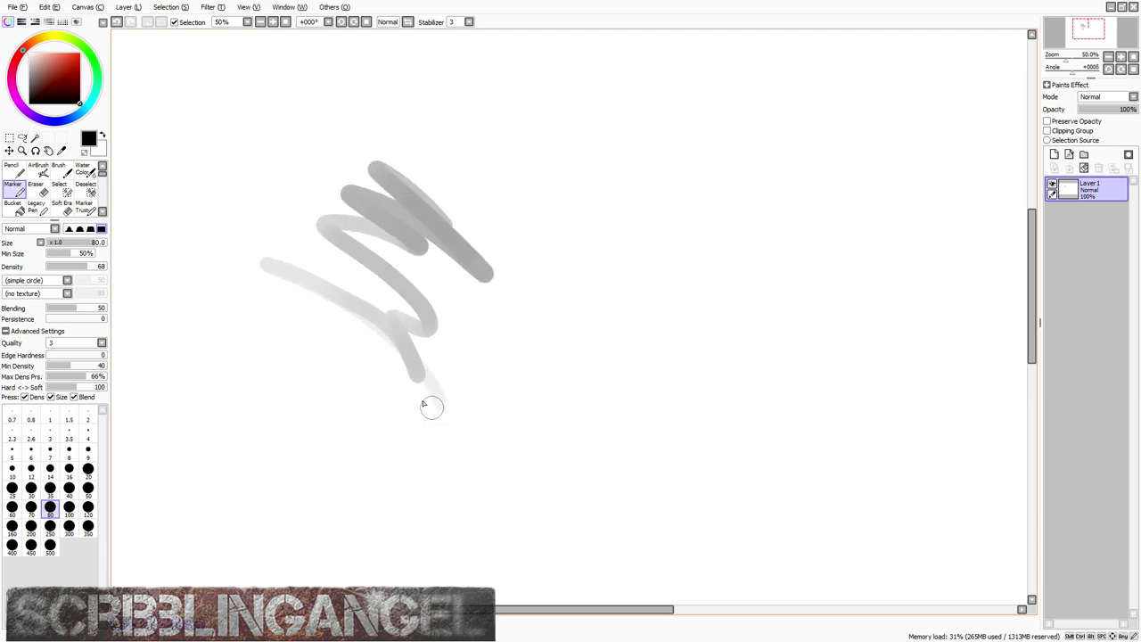
left_click_drag(219, 300, 430, 425)
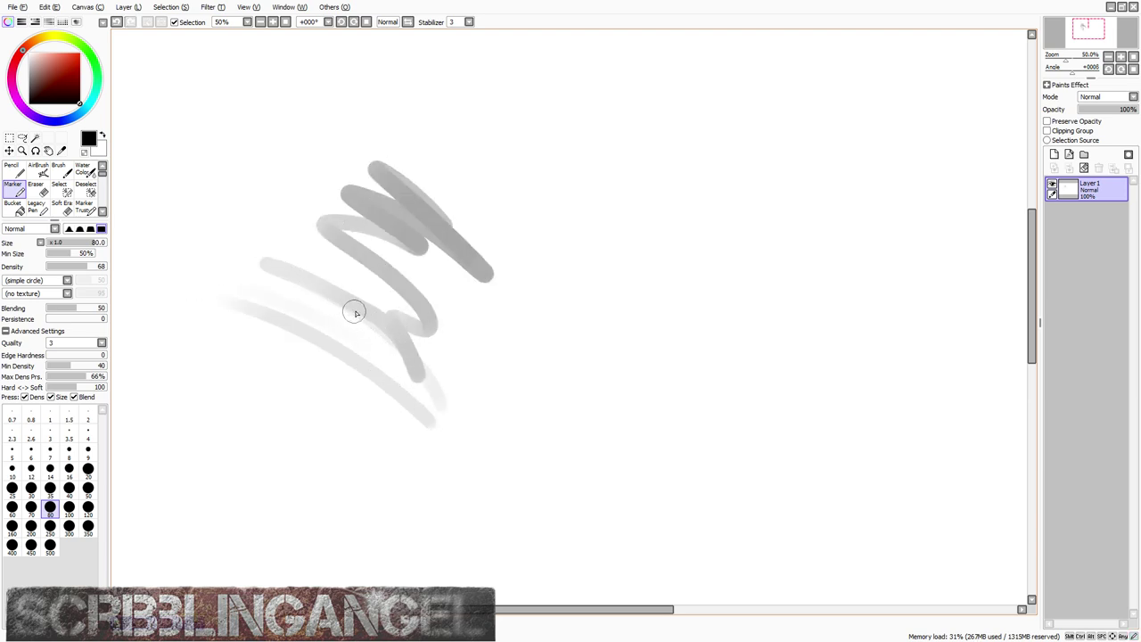
key("ctrl+z")
key("ctrl+z")
key("ctrl+z")
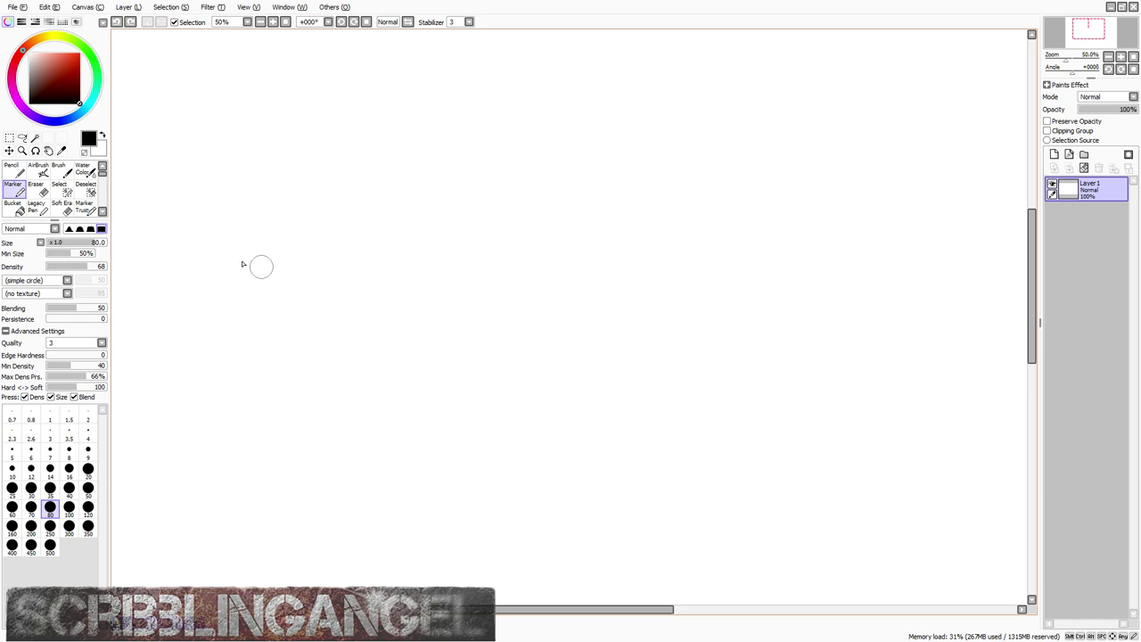
Step: Compare the Marker Trusty and Marker settings by alternating between them, and bring up the Pencil settings
left_click(83, 207)
left_click(14, 190)
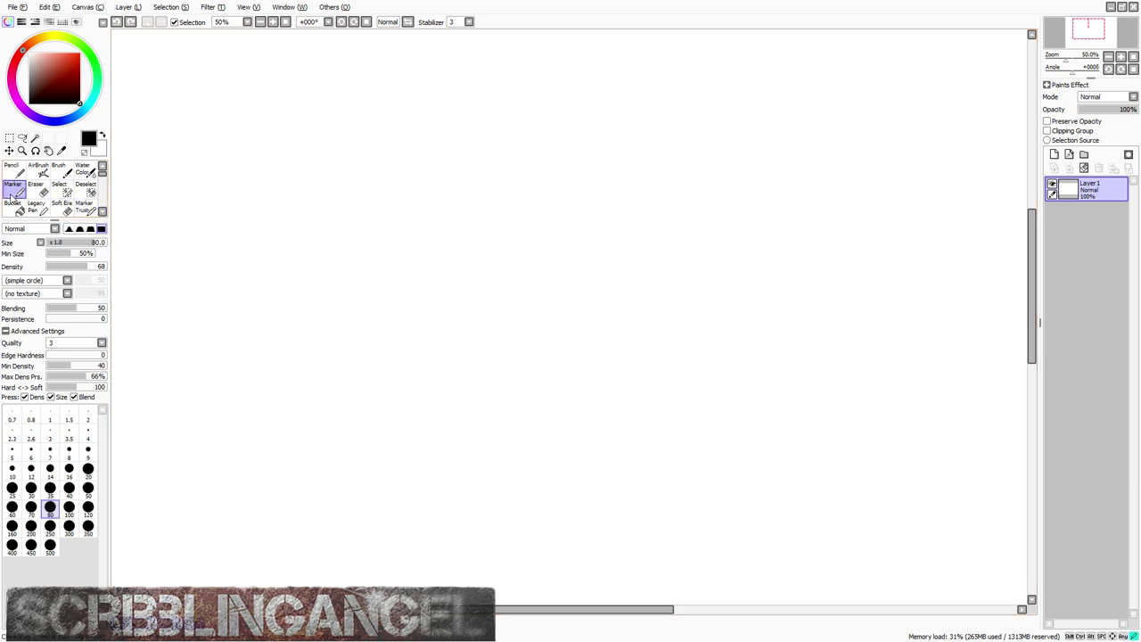
left_click(87, 207)
left_click(13, 187)
left_click(12, 170)
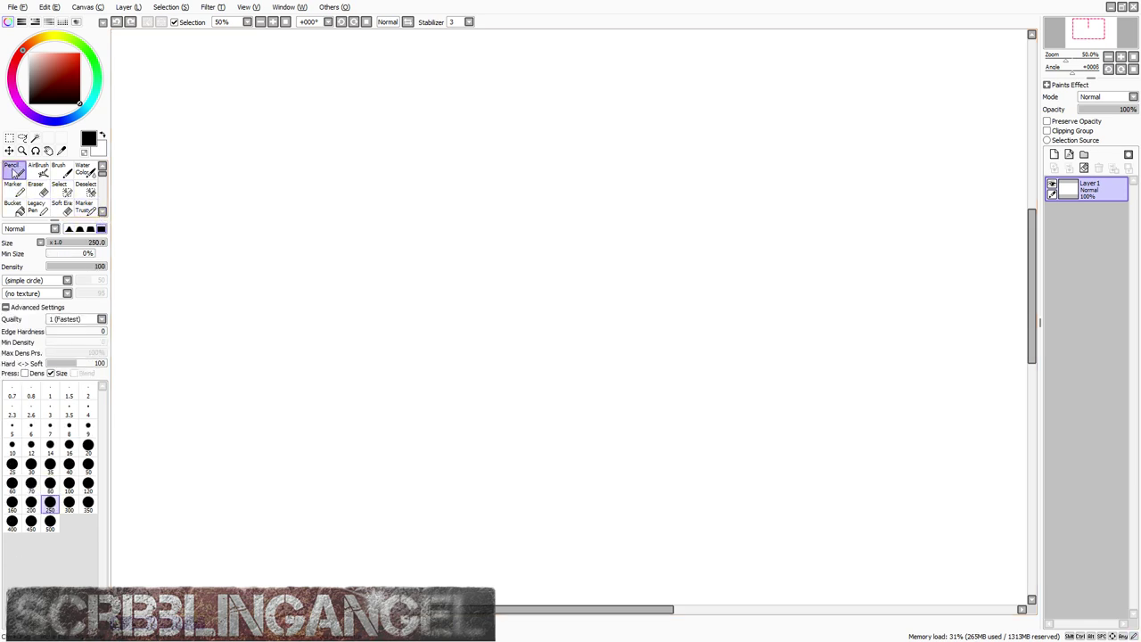
Step: Draw several thick curved and zigzag strokes with the Pencil at size 250, and undo them all
left_click_drag(650, 339, 332, 134)
left_click_drag(333, 134, 631, 356)
mouse_move(378, 225)
left_mouse_down()
mouse_move(330, 251)
mouse_move(278, 412)
left_mouse_up()
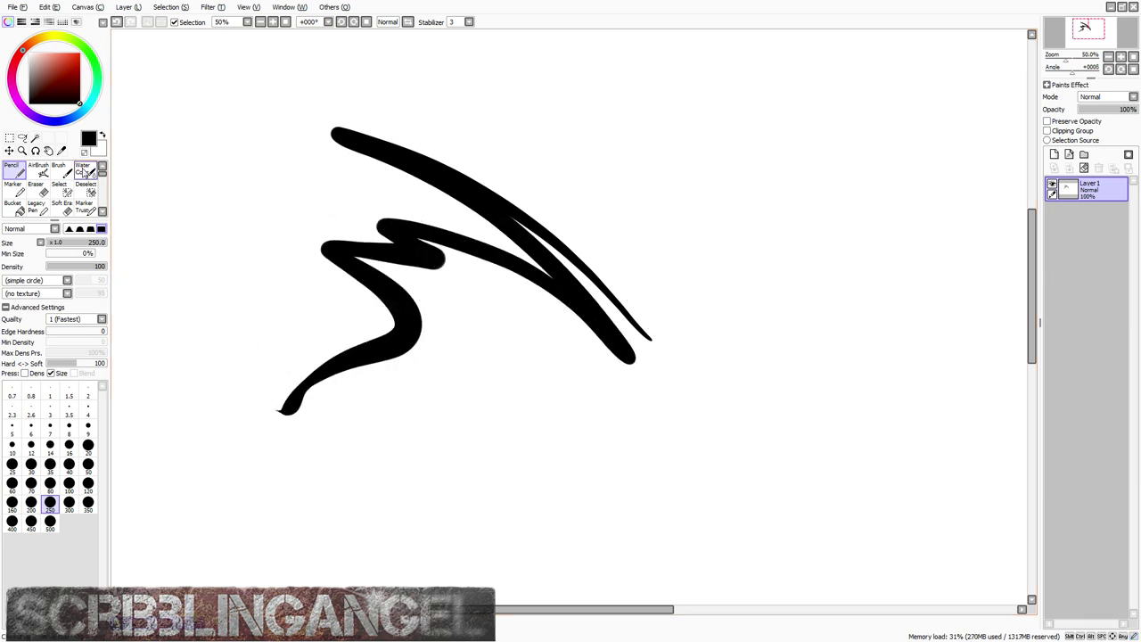
left_click_drag(664, 263, 308, 92)
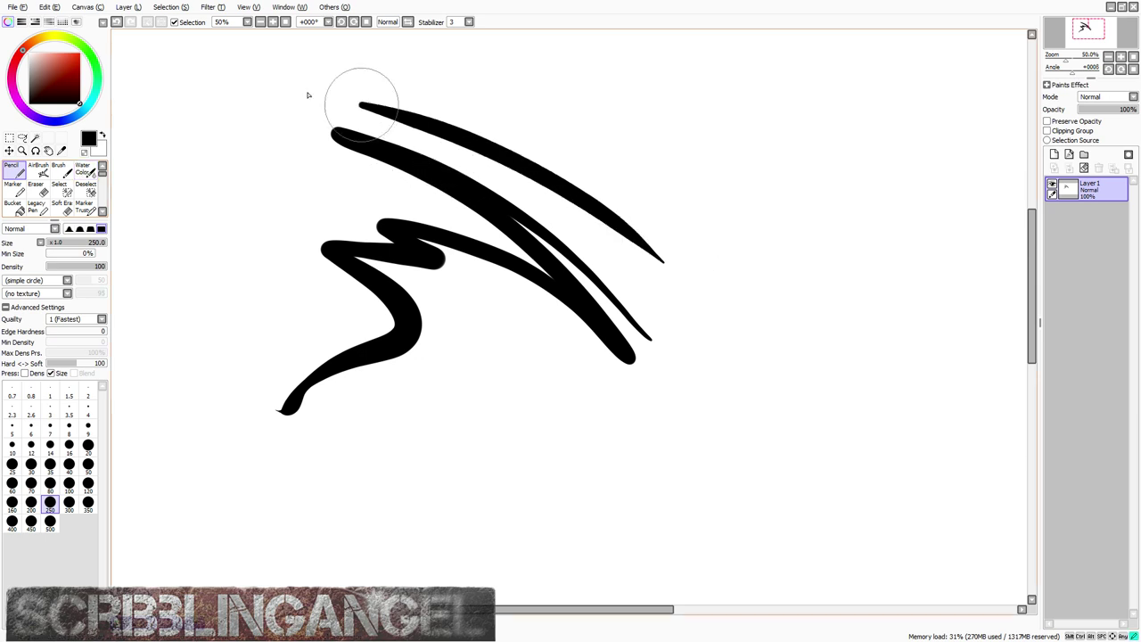
key("ctrl+z")
key("ctrl+z")
key("ctrl+z")
key("ctrl+z")
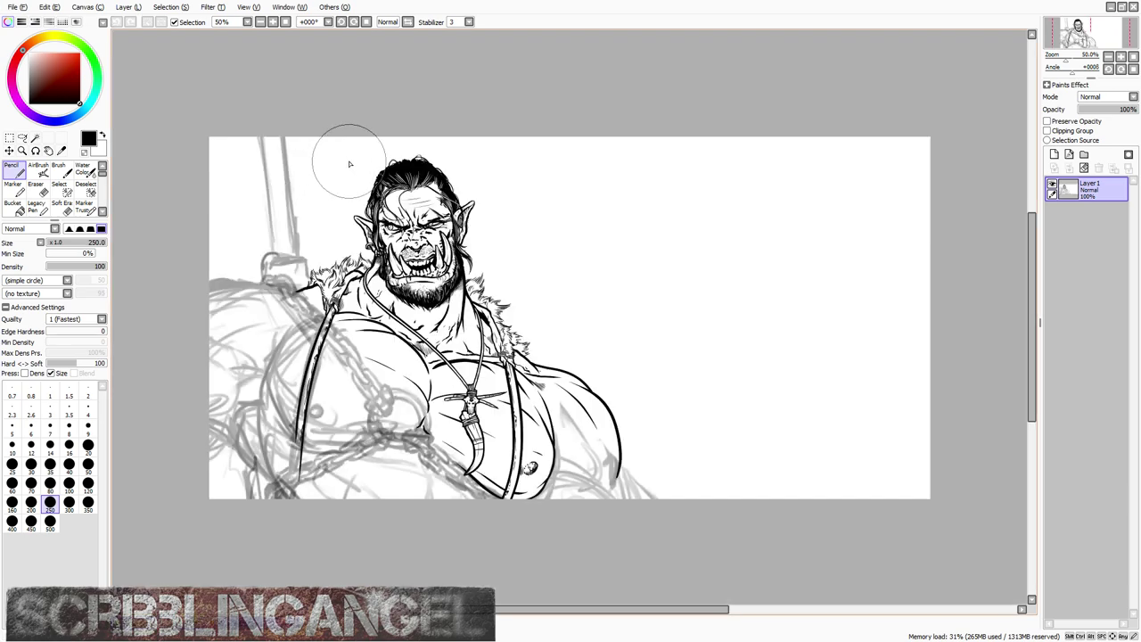
Step: Switch to the orc drawing and draw thin test strokes beside the orc's head with the Pencil at size 7
scroll(481, 248, "up", 5)
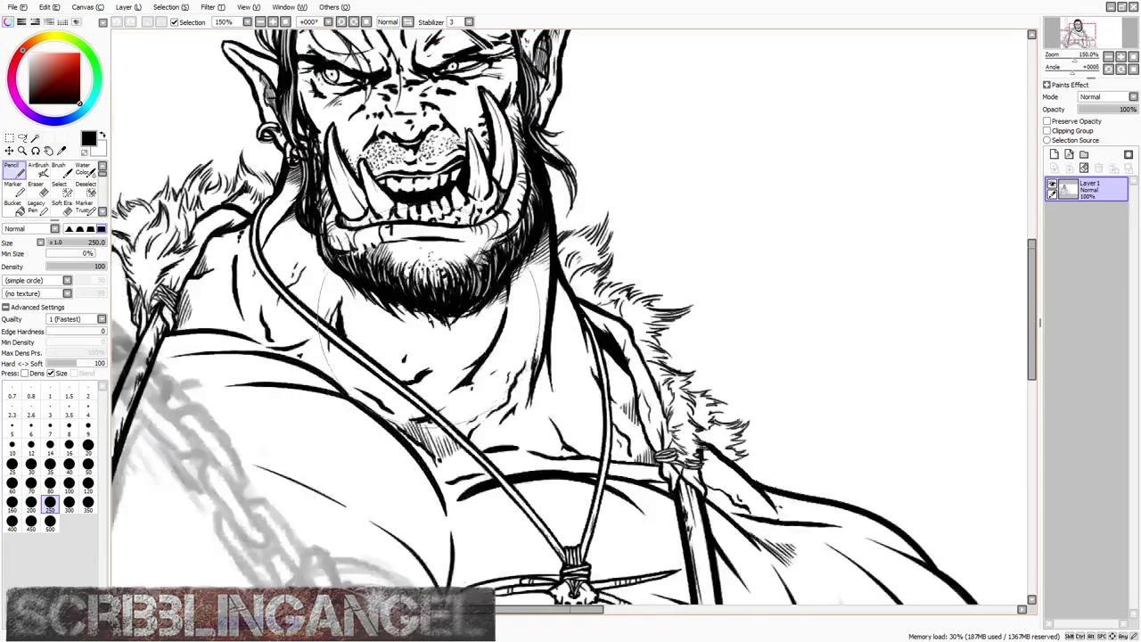
scroll(426, 322, "down", 1)
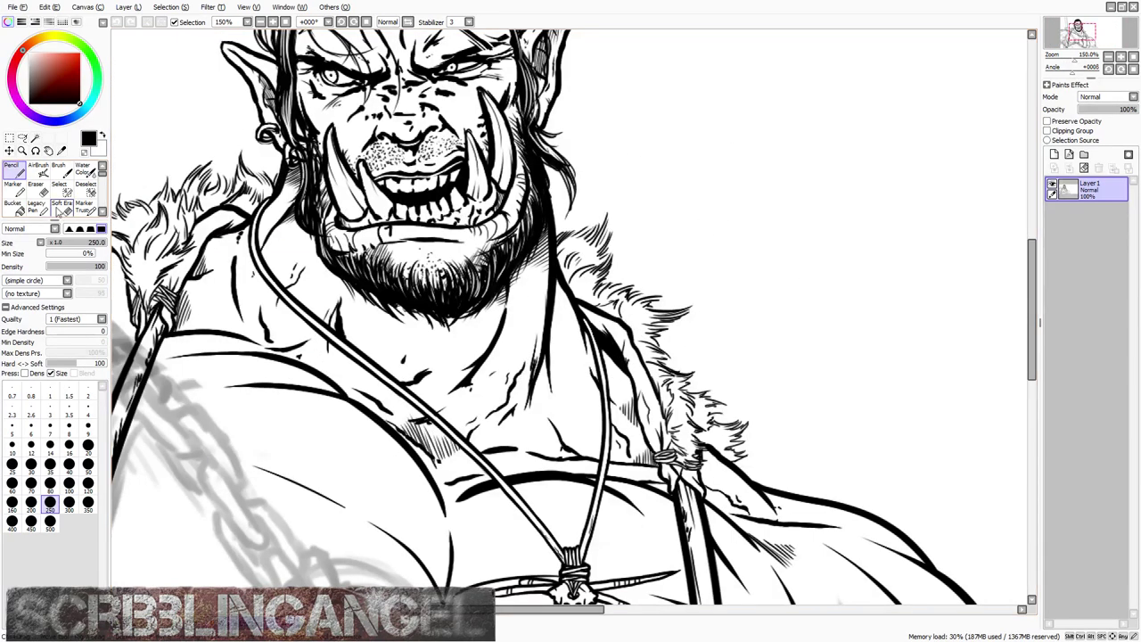
left_click(50, 425)
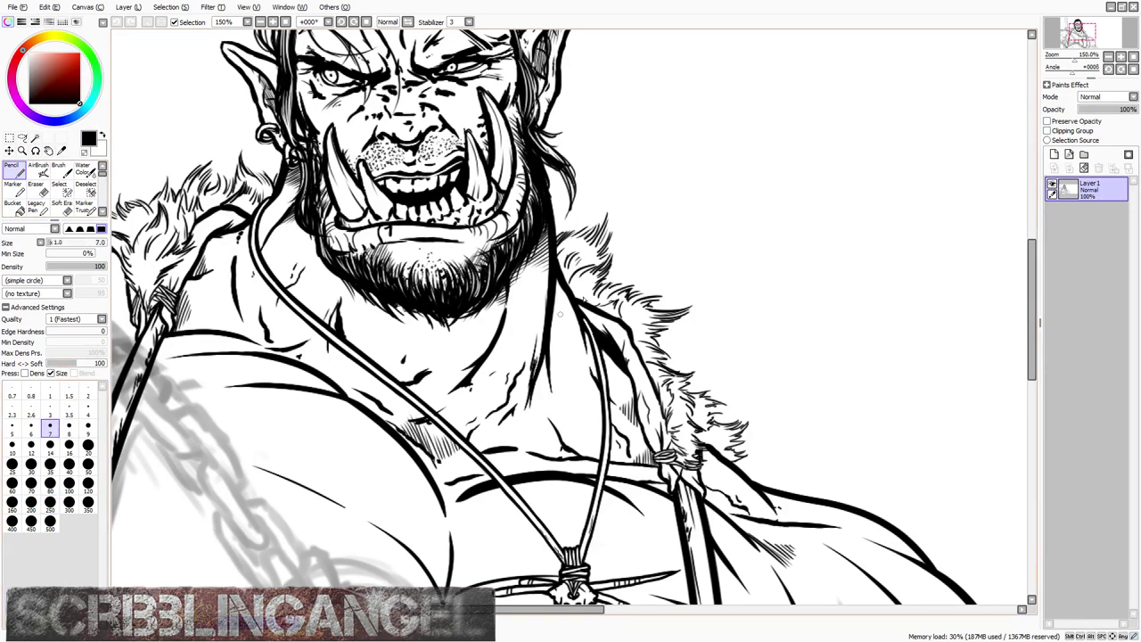
left_click_drag(674, 209, 666, 253)
left_click_drag(640, 166, 667, 233)
left_click_drag(593, 140, 655, 206)
Step: Increase the Pencil size to 14 and draw two heavier strokes beside the thin ones
key("bracketright")
key("bracketright")
key("bracketright")
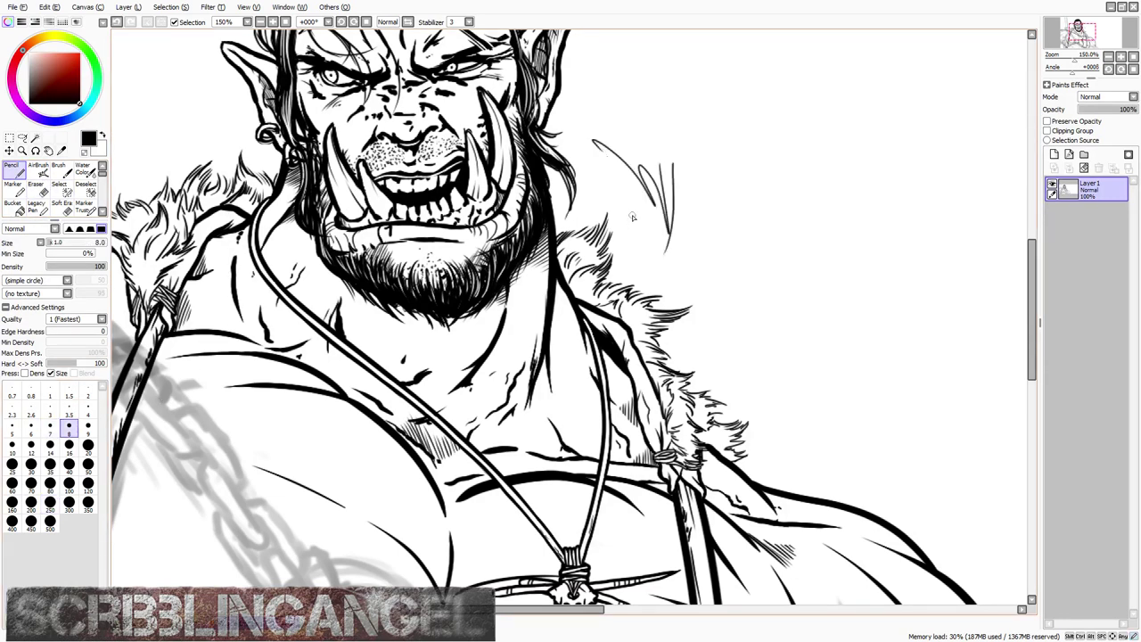
key("bracketright")
key("bracketright")
mouse_move(658, 284)
left_mouse_down()
mouse_move(603, 160)
mouse_move(599, 173)
left_mouse_up()
left_click_drag(640, 252, 567, 149)
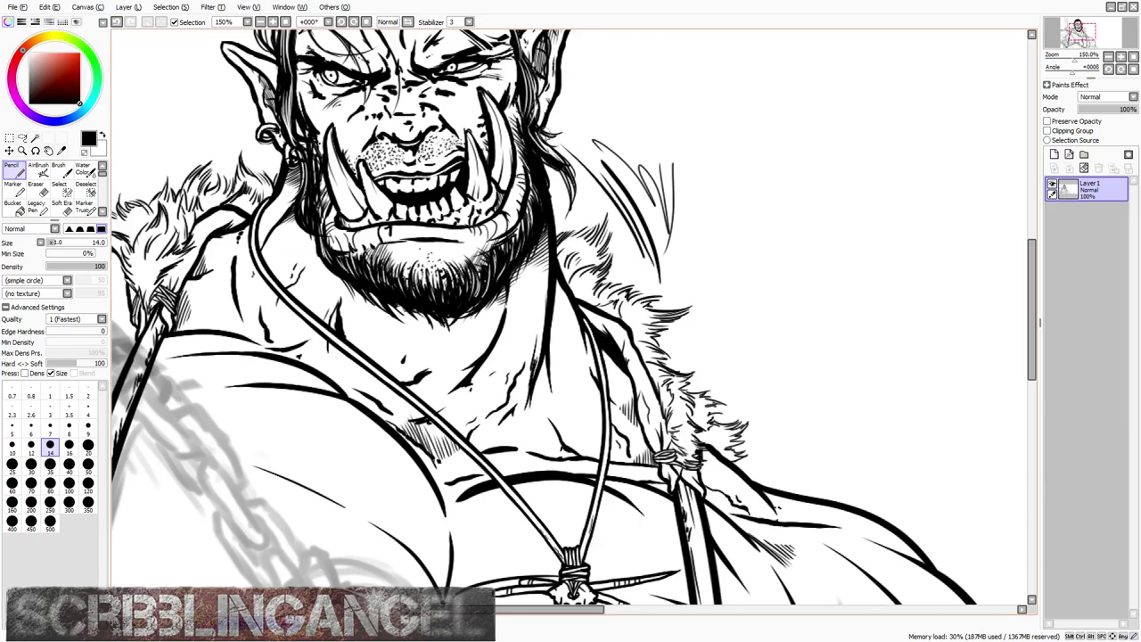
Step: Undo the test strokes on the orc drawing and return to the blank canvas
scroll(590, 215, "down", 2)
scroll(585, 188, "up", 2)
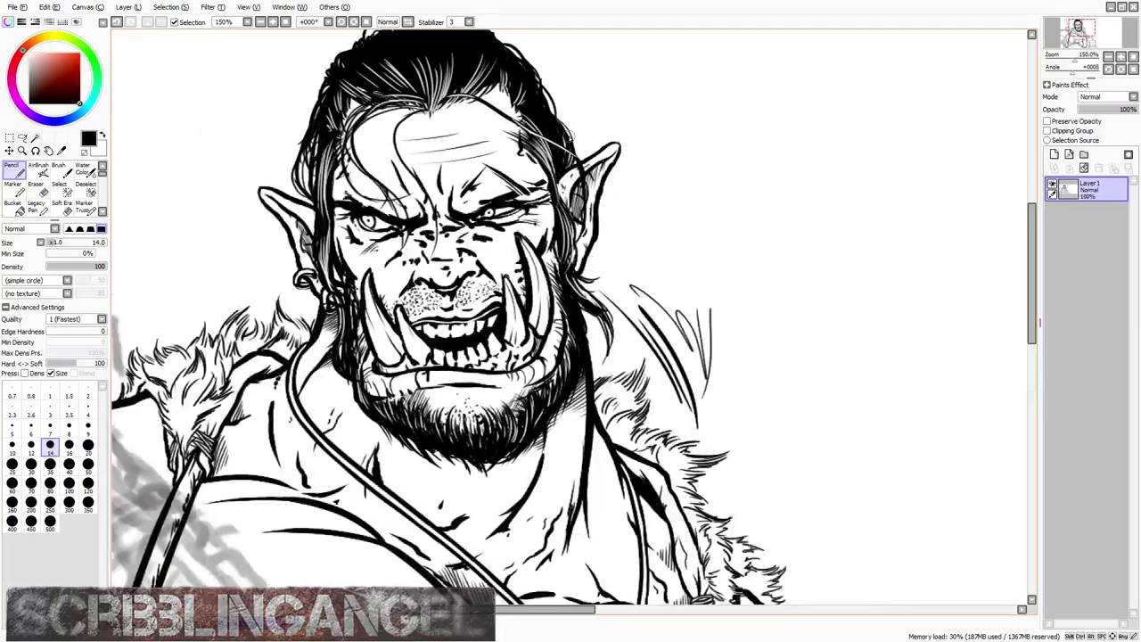
key("ctrl+z")
key("ctrl+z")
key("ctrl+z")
key("ctrl+z")
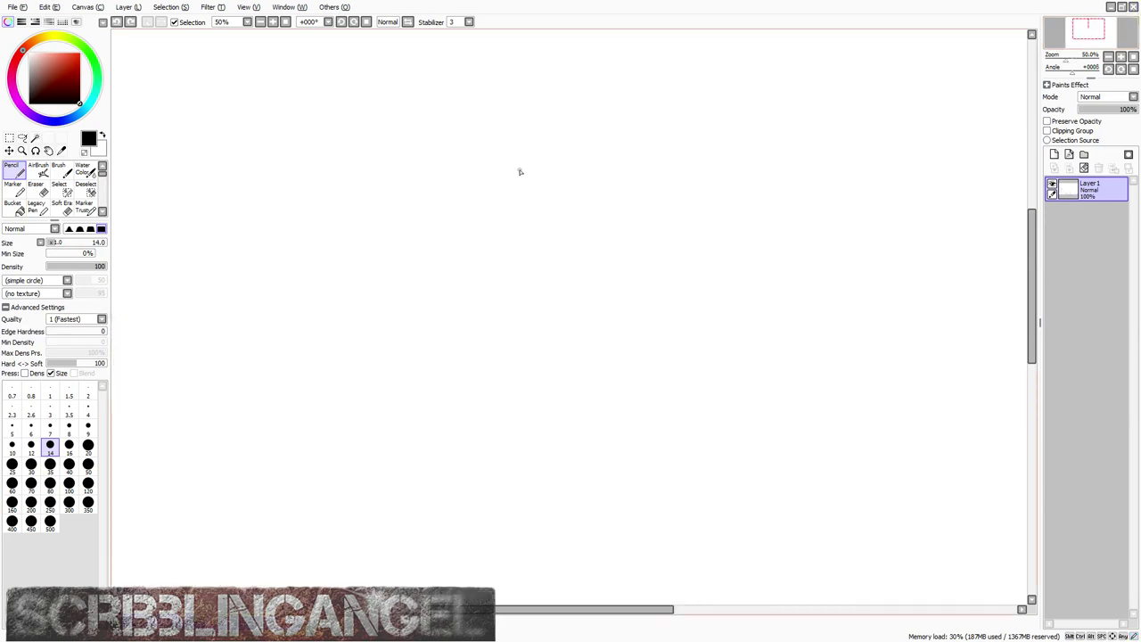
Step: Compare the Marker settings with the Marker Trusty, and set the Marker Trusty's size to 14
scroll(445, 183, "down", 3)
scroll(462, 188, "up", 2)
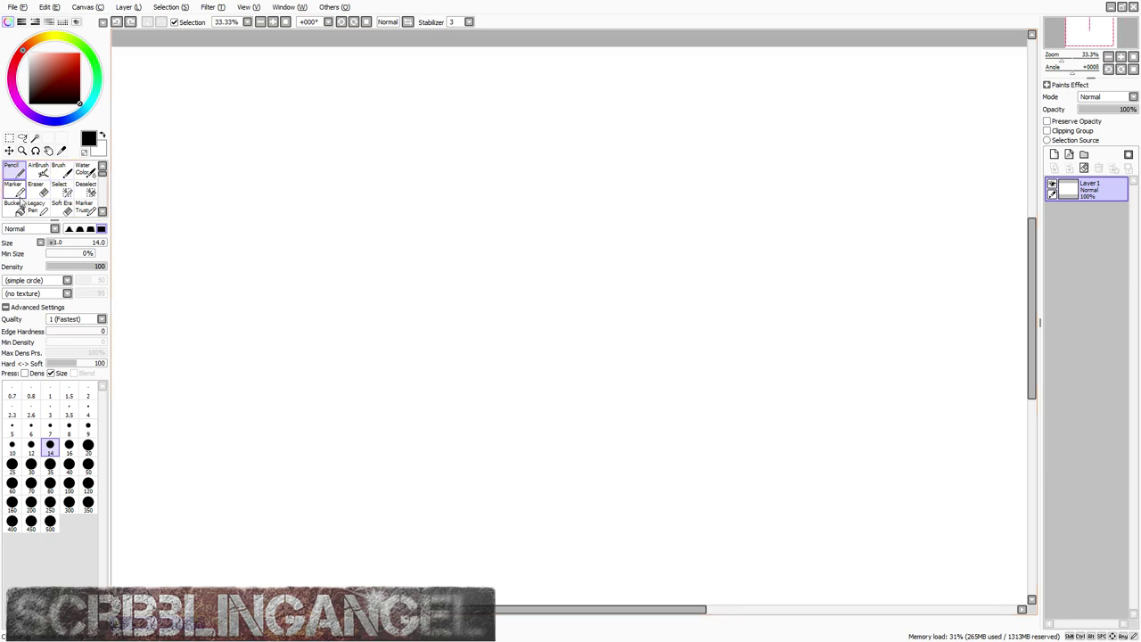
left_click(14, 190)
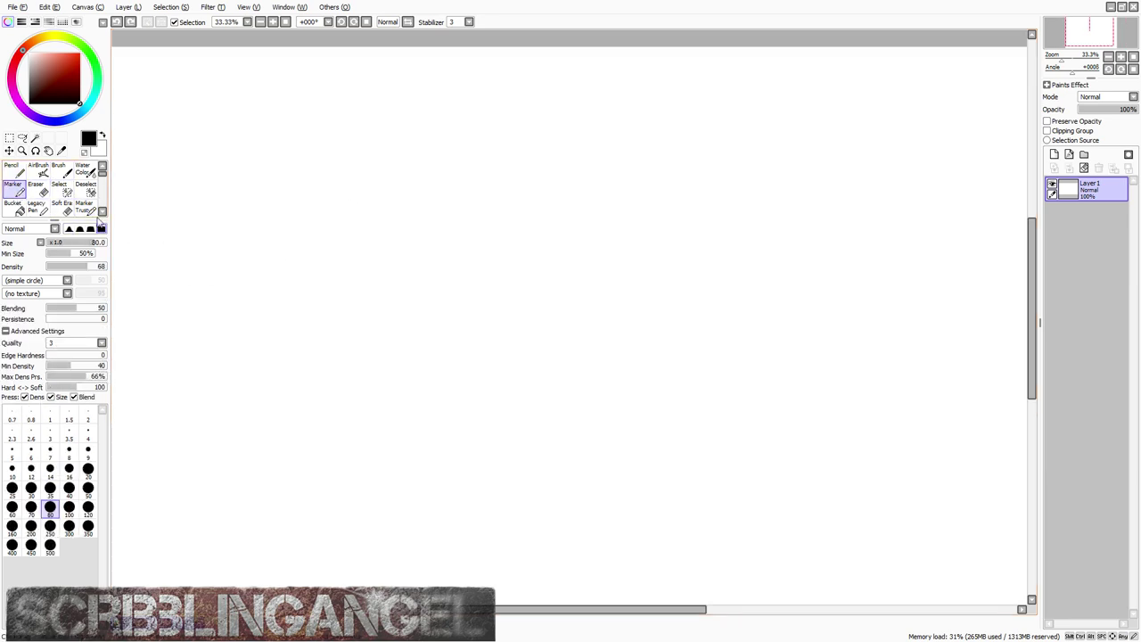
left_click(86, 209)
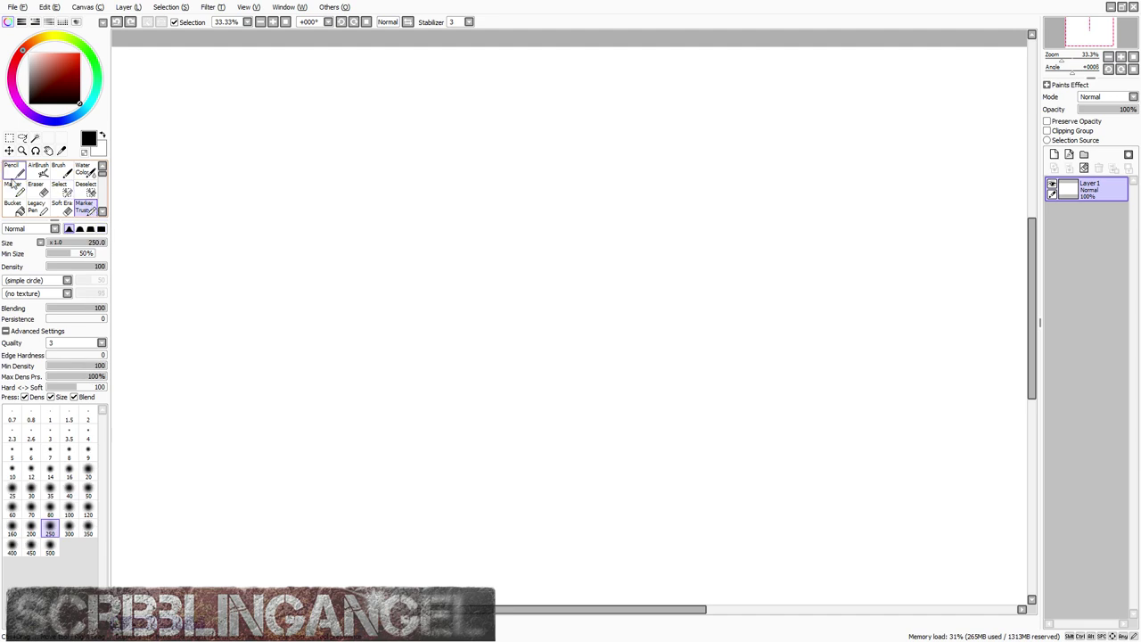
left_click(50, 434)
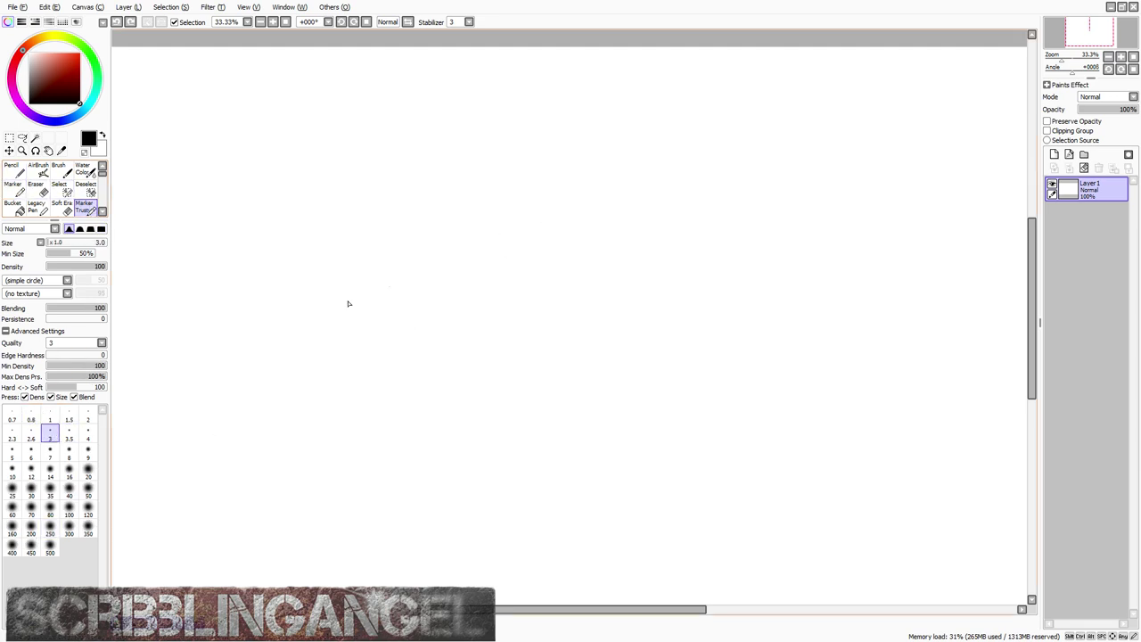
left_click(51, 471)
Step: Sketch light, overlapping strokes for the right side and jaw of a rough head with the Marker Trusty
scroll(461, 330, "down", 2)
scroll(578, 224, "up", 2)
left_click_drag(600, 163, 543, 304)
scroll(552, 284, "down", 1)
mouse_move(597, 185)
left_mouse_down()
mouse_move(523, 318)
mouse_move(449, 402)
left_mouse_up()
scroll(581, 198, "up", 2)
mouse_move(510, 364)
left_mouse_down()
mouse_move(566, 312)
mouse_move(537, 219)
mouse_move(481, 234)
left_mouse_up()
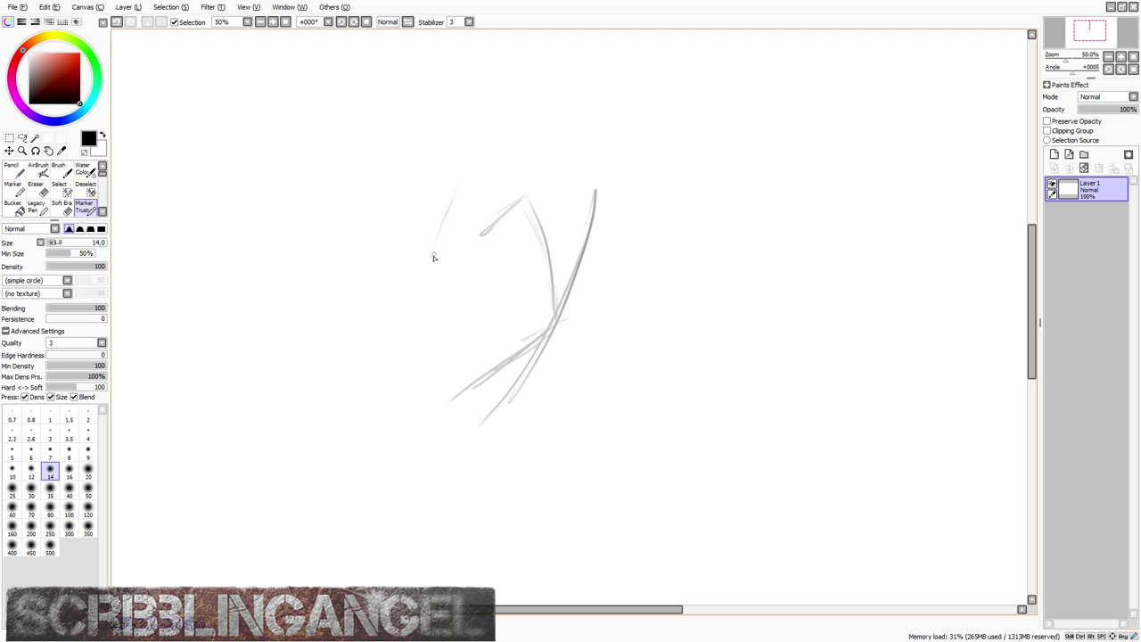
Step: Add light curved strokes for the left side and lower jaw of the rough head
left_click_drag(464, 166, 428, 260)
left_click_drag(423, 155, 383, 285)
mouse_move(435, 119)
left_mouse_down()
mouse_move(403, 267)
mouse_move(413, 291)
left_mouse_up()
mouse_move(396, 274)
left_mouse_down()
mouse_move(404, 339)
mouse_move(434, 399)
left_mouse_up()
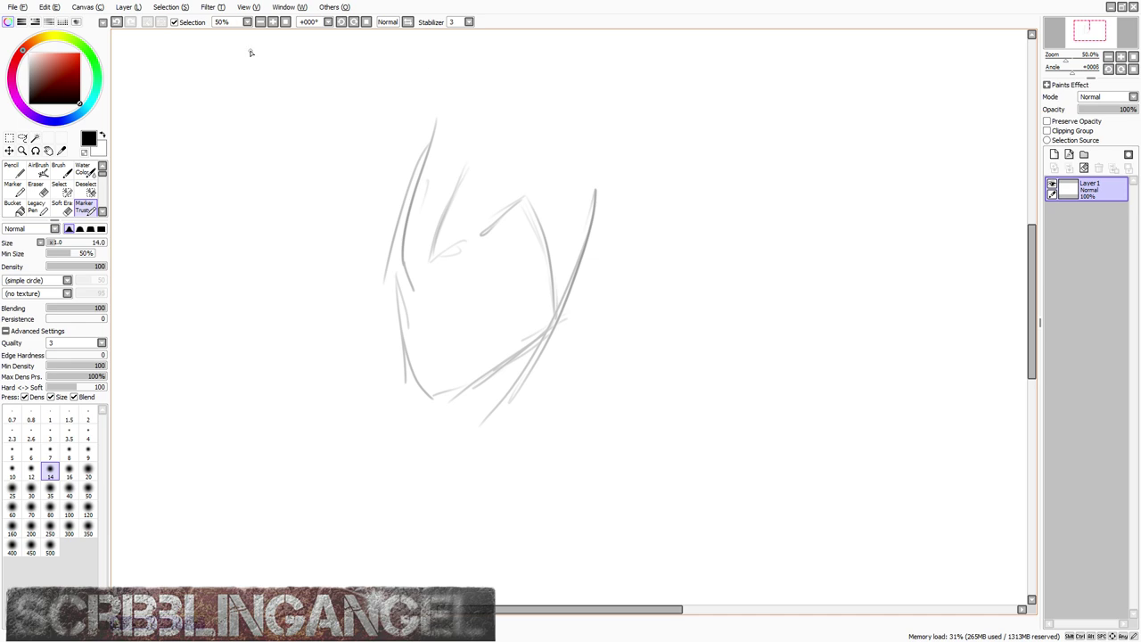
Step: Undo every stroke of the rough head sketch
key("ctrl+z")
key("ctrl+z")
key("ctrl+z")
key("ctrl+z")
key("ctrl+z")
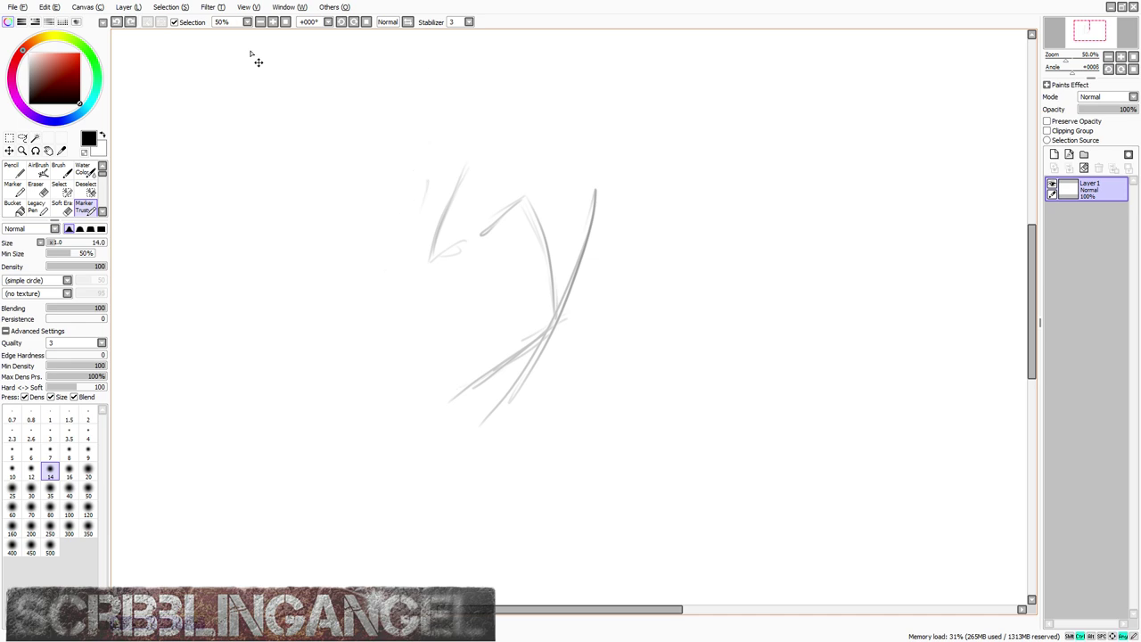
key("ctrl+z")
key("ctrl+z")
key("ctrl+z")
key("ctrl+z")
key("ctrl+z")
key("ctrl+z")
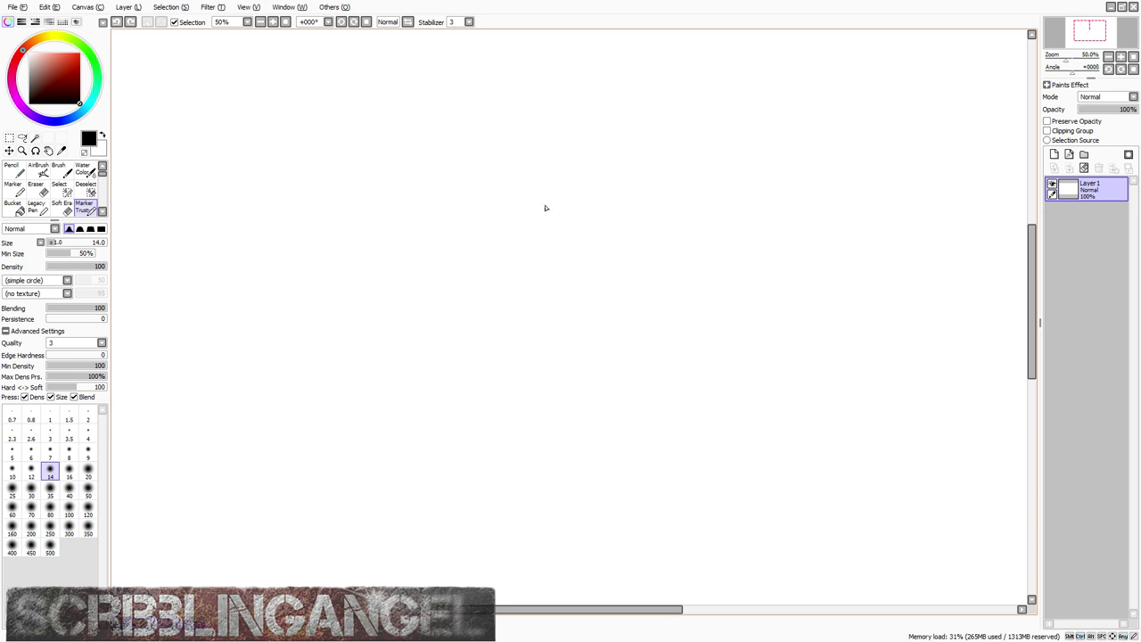
Step: Scribble a dark zigzag and a starburst of crossing grey strokes with the Marker Trusty at size 14
mouse_move(570, 135)
left_mouse_down()
mouse_move(557, 222)
mouse_move(537, 209)
mouse_move(558, 233)
left_mouse_up()
mouse_move(520, 178)
left_mouse_down()
mouse_move(564, 174)
mouse_move(605, 233)
mouse_move(578, 189)
mouse_move(598, 201)
mouse_move(624, 268)
left_mouse_up()
mouse_move(606, 175)
left_mouse_down()
mouse_move(604, 265)
mouse_move(575, 254)
mouse_move(624, 200)
left_mouse_up()
mouse_move(566, 237)
left_mouse_down()
mouse_move(630, 205)
mouse_move(633, 217)
left_mouse_up()
left_click_drag(562, 214, 644, 255)
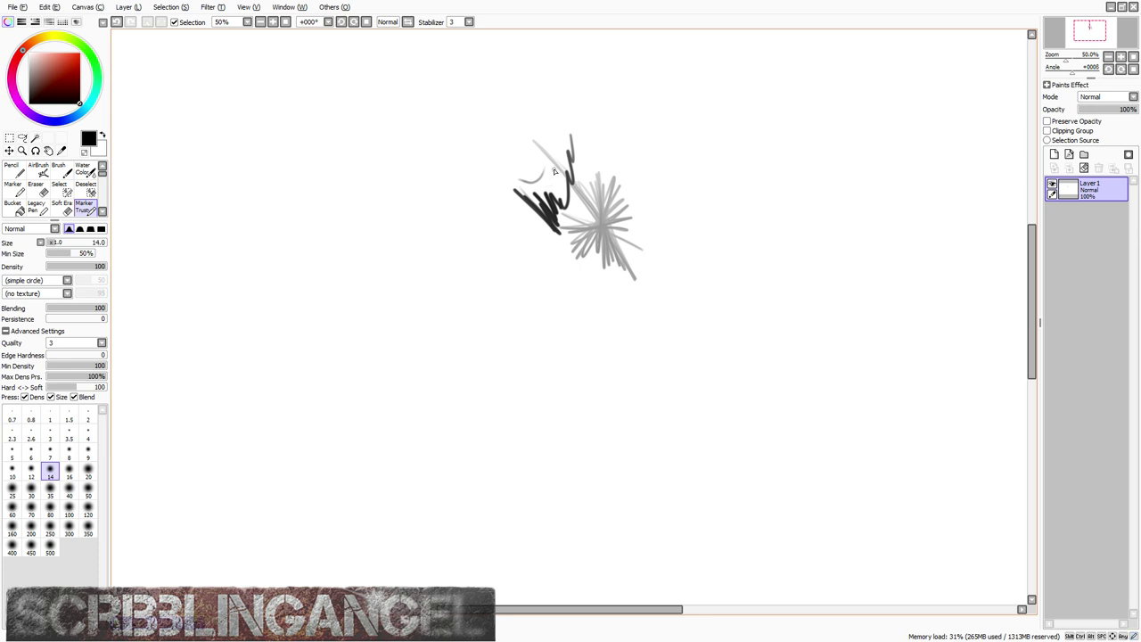
Step: Draw several long sweeping curves to the left of the starburst
left_click_drag(474, 229, 317, 114)
left_click_drag(296, 108, 519, 297)
mouse_move(519, 297)
left_mouse_down()
mouse_move(283, 125)
mouse_move(250, 114)
mouse_move(236, 157)
mouse_move(496, 283)
left_mouse_up()
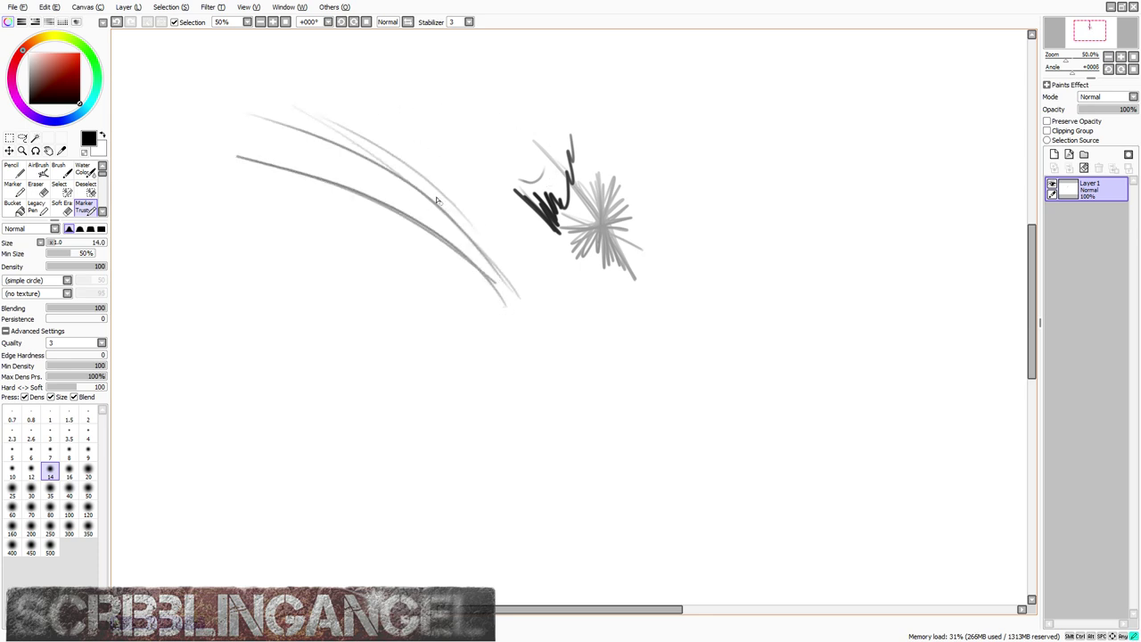
mouse_move(424, 135)
left_mouse_down()
mouse_move(435, 228)
mouse_move(459, 240)
mouse_move(449, 207)
mouse_move(428, 187)
left_mouse_up()
Step: Undo the sweeping curves, the starburst and the zigzag scribble
key("ctrl+z")
key("ctrl+z")
key("ctrl+z")
key("ctrl+z")
key("ctrl+z")
key("ctrl+z")
key("ctrl+z")
key("ctrl+z")
key("ctrl+z")
key("ctrl+z")
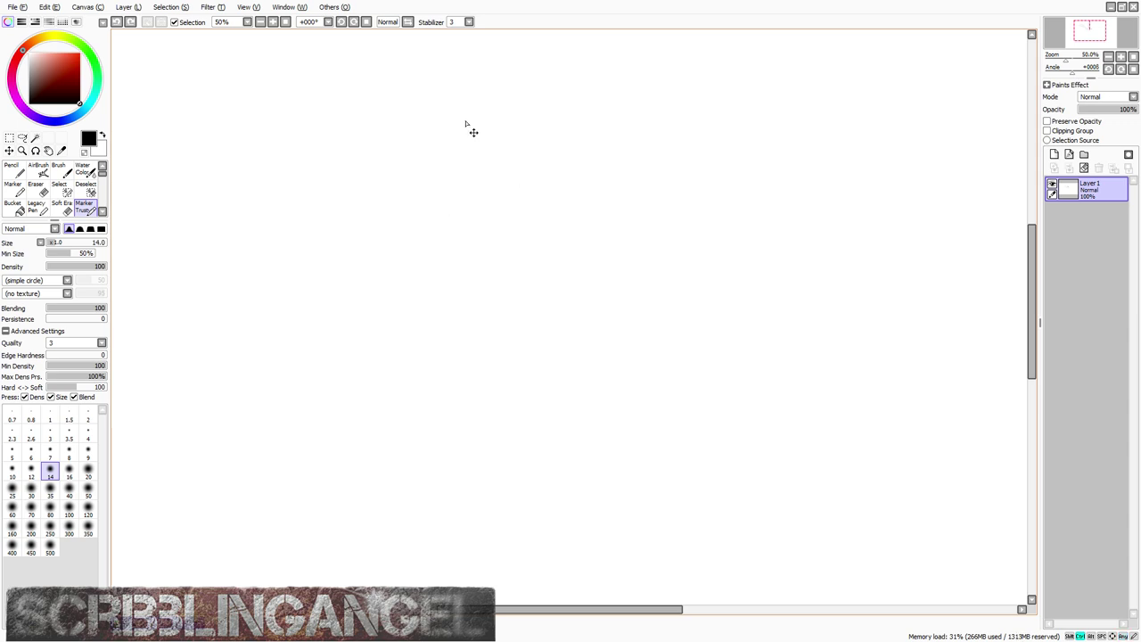
Step: Sketch a face outline with two sides tapering to a pointed chin, layering light Marker Trusty strokes
left_click_drag(544, 129, 544, 206)
mouse_move(528, 267)
left_mouse_down()
mouse_move(510, 308)
mouse_move(472, 339)
left_mouse_up()
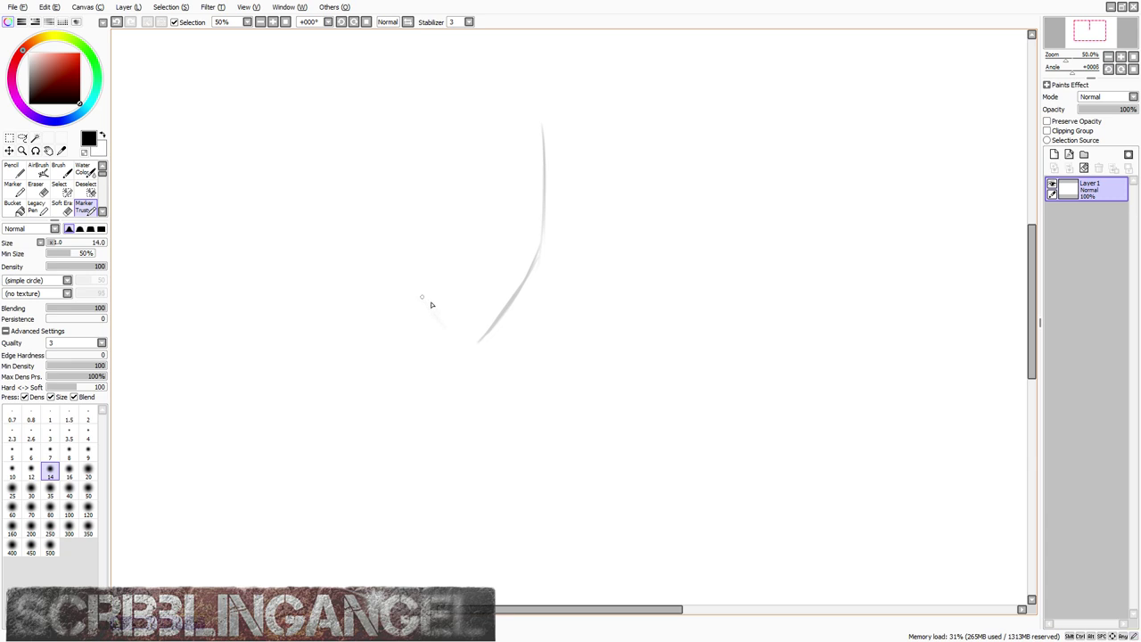
mouse_move(430, 305)
left_mouse_down()
mouse_move(387, 269)
mouse_move(365, 144)
mouse_move(374, 256)
mouse_move(438, 328)
mouse_move(540, 233)
left_mouse_up()
left_click_drag(541, 180, 515, 289)
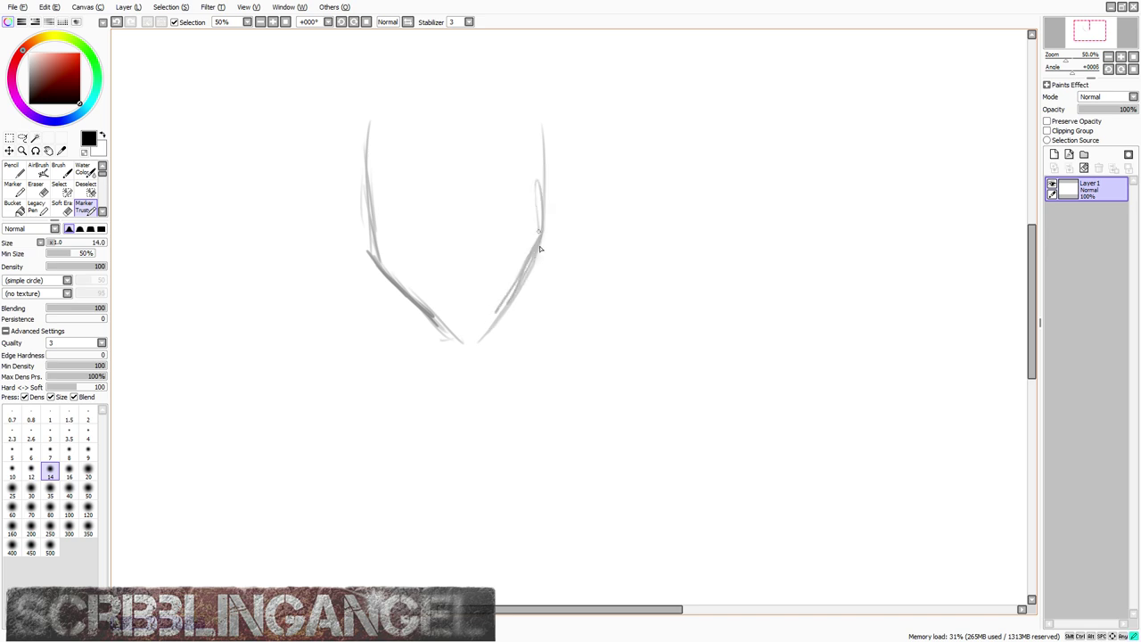
mouse_move(527, 102)
left_mouse_down()
mouse_move(518, 275)
mouse_move(488, 318)
left_mouse_up()
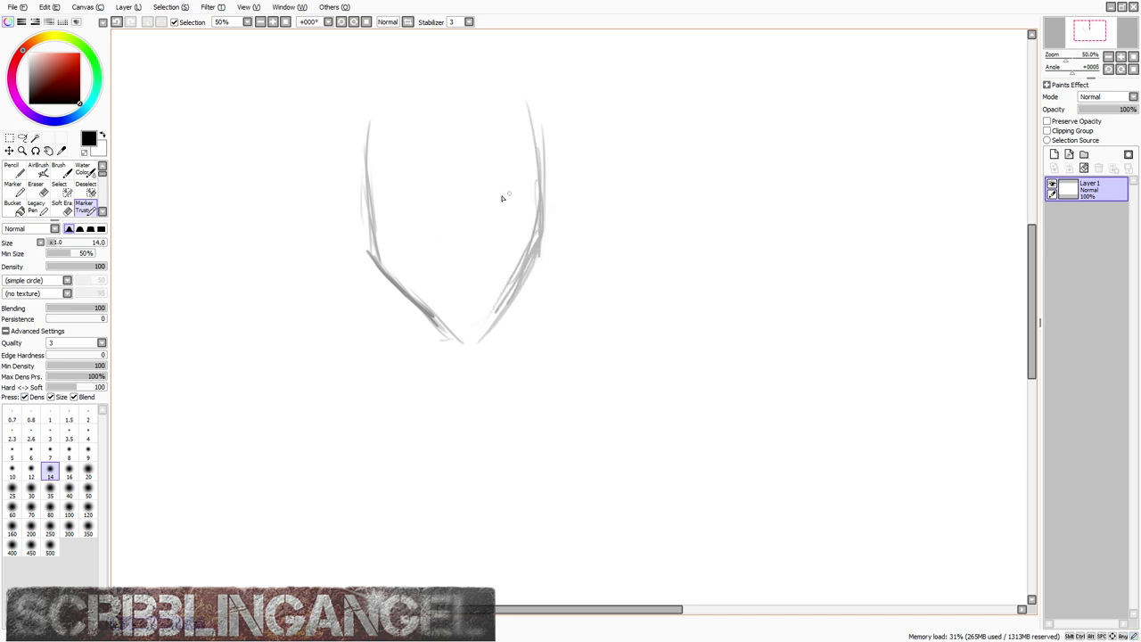
Step: Add a horizontal eye line and a vertical centre line to the face, and sketch both eyes
left_click_drag(375, 184, 502, 175)
left_click_drag(455, 89, 472, 312)
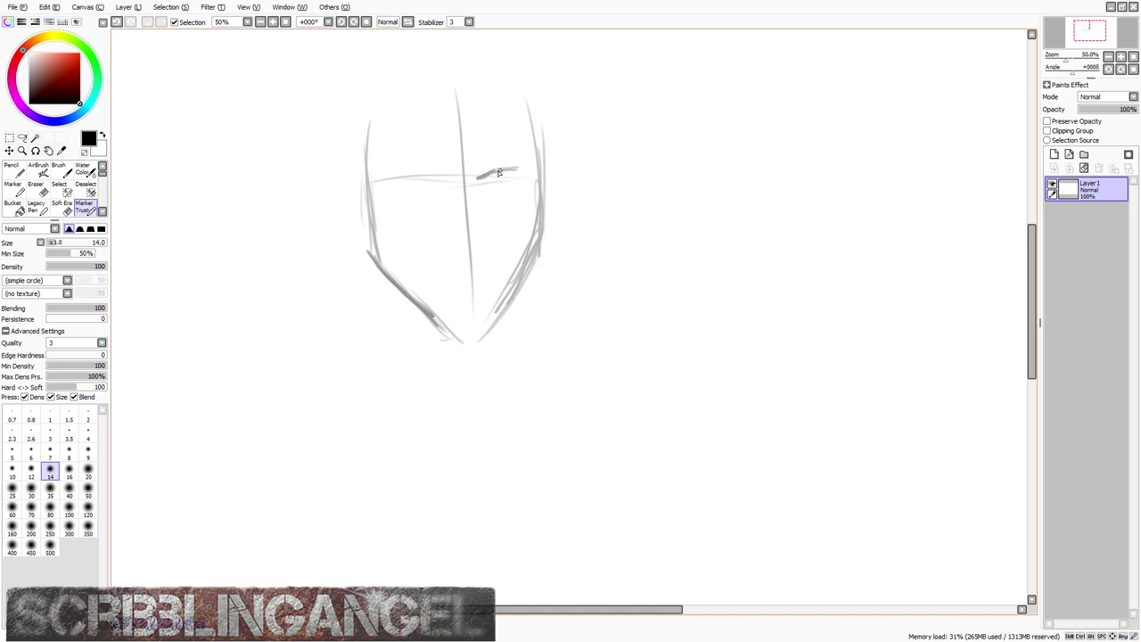
left_click_drag(520, 179, 413, 175)
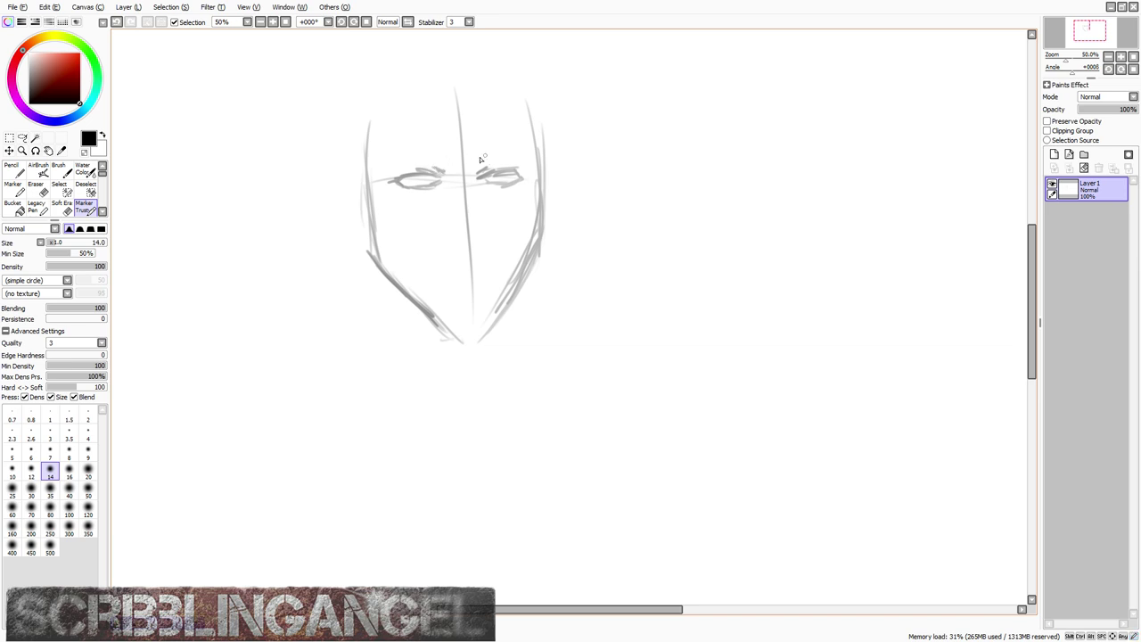
Step: Add slanted eyebrows and mouth lines to the face sketch, and clear the layer
left_click_drag(486, 161, 539, 142)
left_click_drag(407, 140, 382, 158)
mouse_move(435, 261)
left_mouse_down()
mouse_move(493, 257)
mouse_move(483, 272)
left_mouse_up()
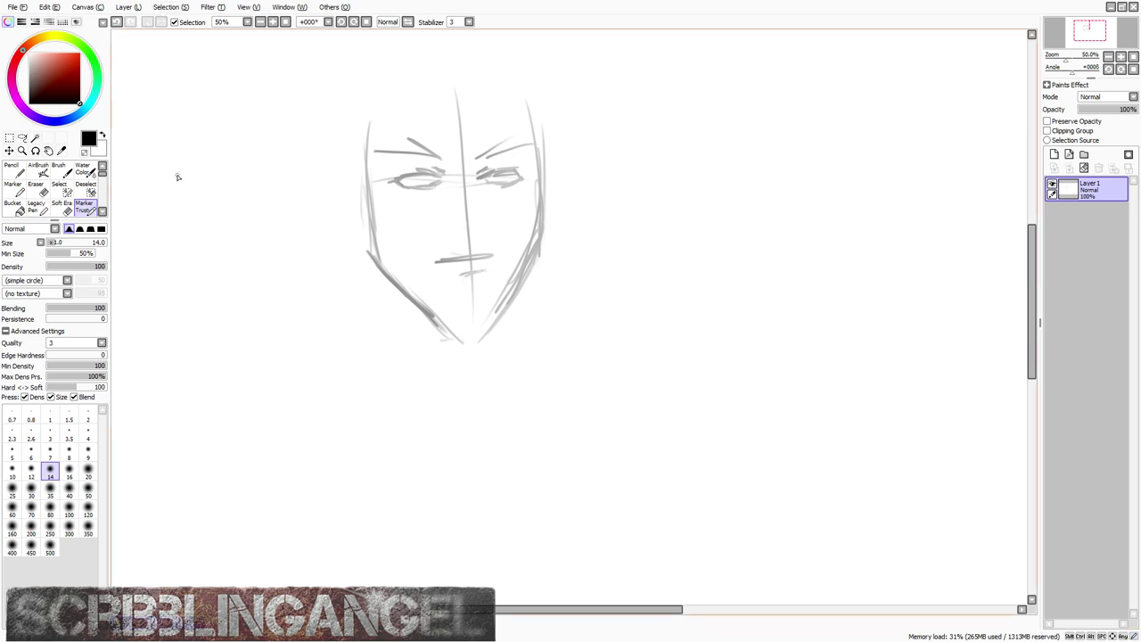
left_click(1083, 168)
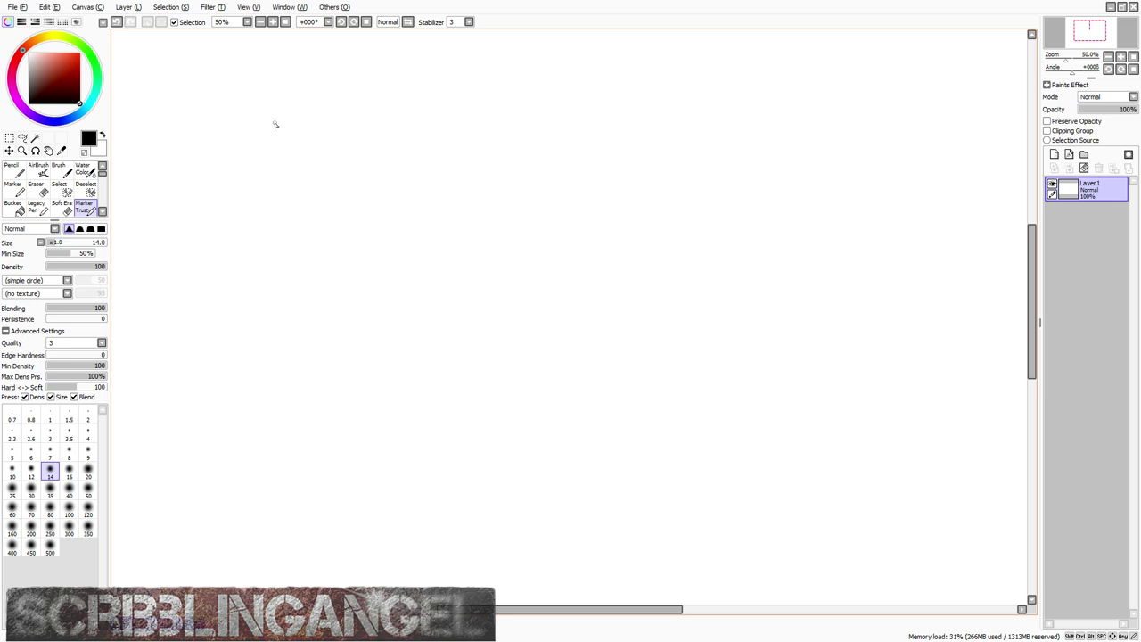
Step: Raise the Marker Trusty size to 70, draw a wide soft curved stroke, and undo it
key("bracketright")
key("bracketright")
key("bracketright")
key("bracketright")
key("bracketright")
key("bracketright")
key("bracketright")
key("bracketright")
key("bracketright")
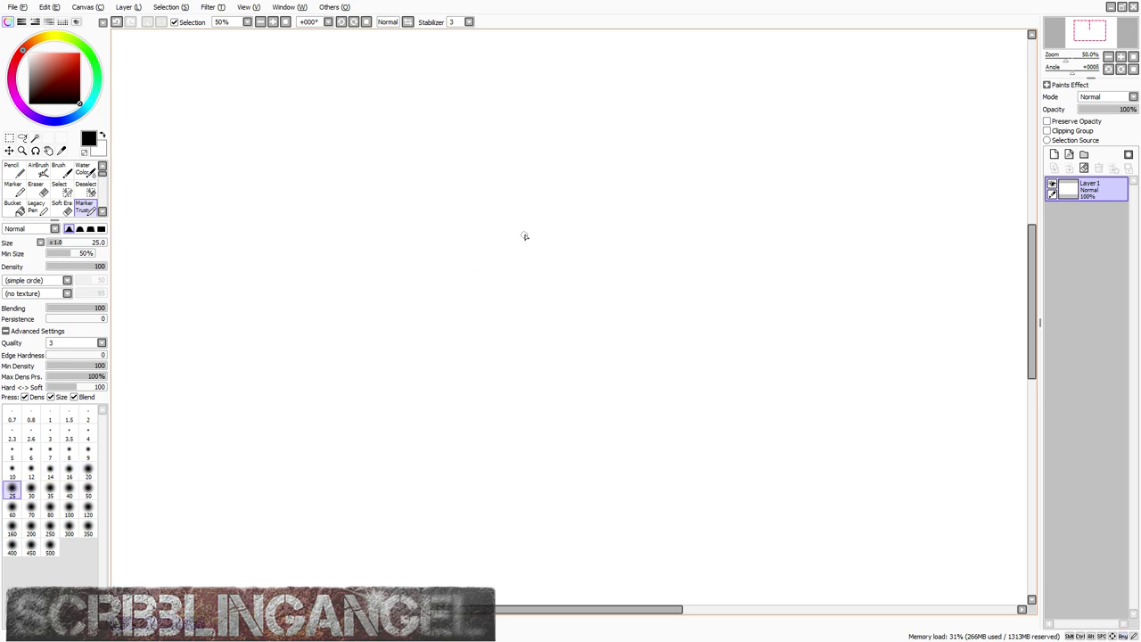
mouse_move(686, 133)
left_mouse_down()
mouse_move(670, 310)
mouse_move(610, 374)
left_mouse_up()
scroll(631, 257, "down", 4)
scroll(651, 245, "up", 2)
scroll(639, 239, "up", 2)
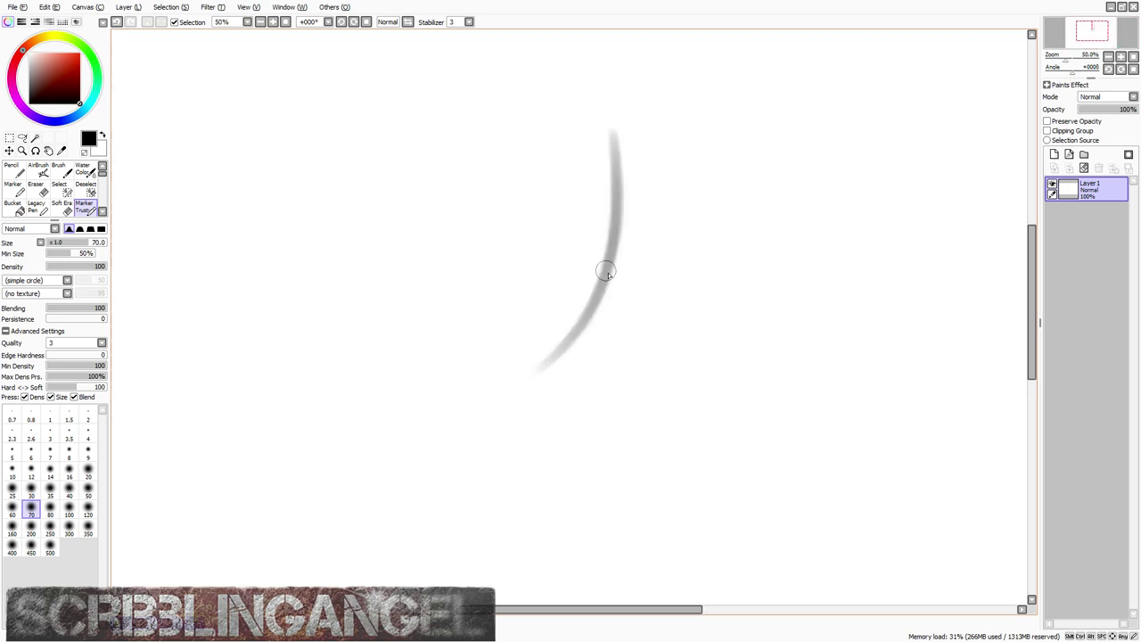
key("ctrl+z")
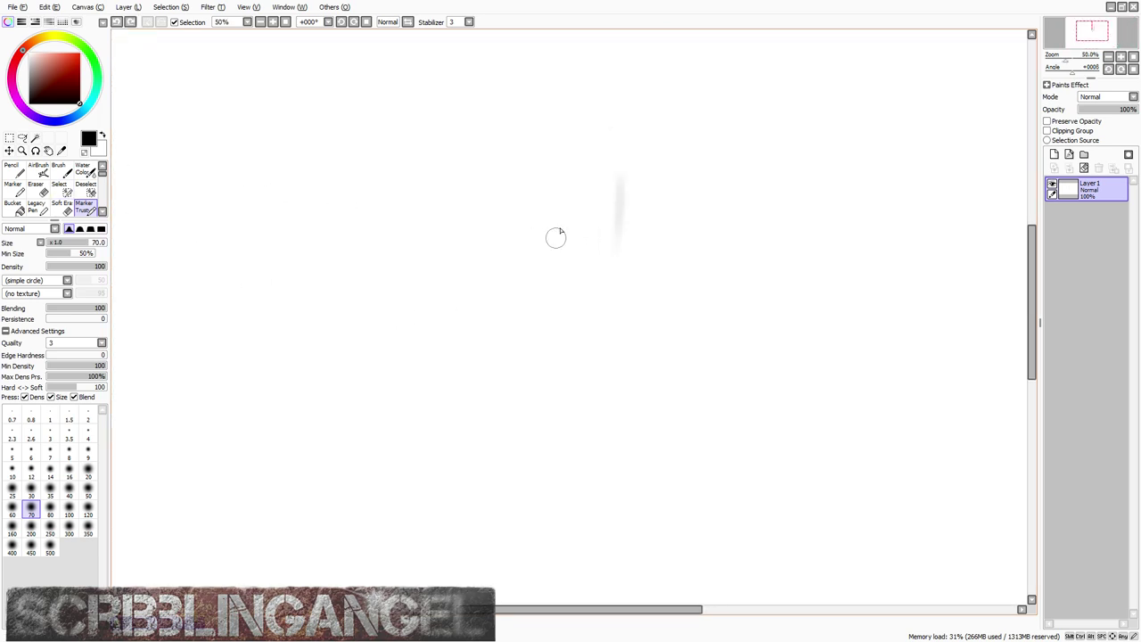
Step: Reduce the Marker Trusty size to 25, and sketch a jawline with inner cheek contours
key("bracketleft")
key("bracketleft")
key("bracketleft")
key("bracketleft")
key("bracketleft")
key("bracketleft")
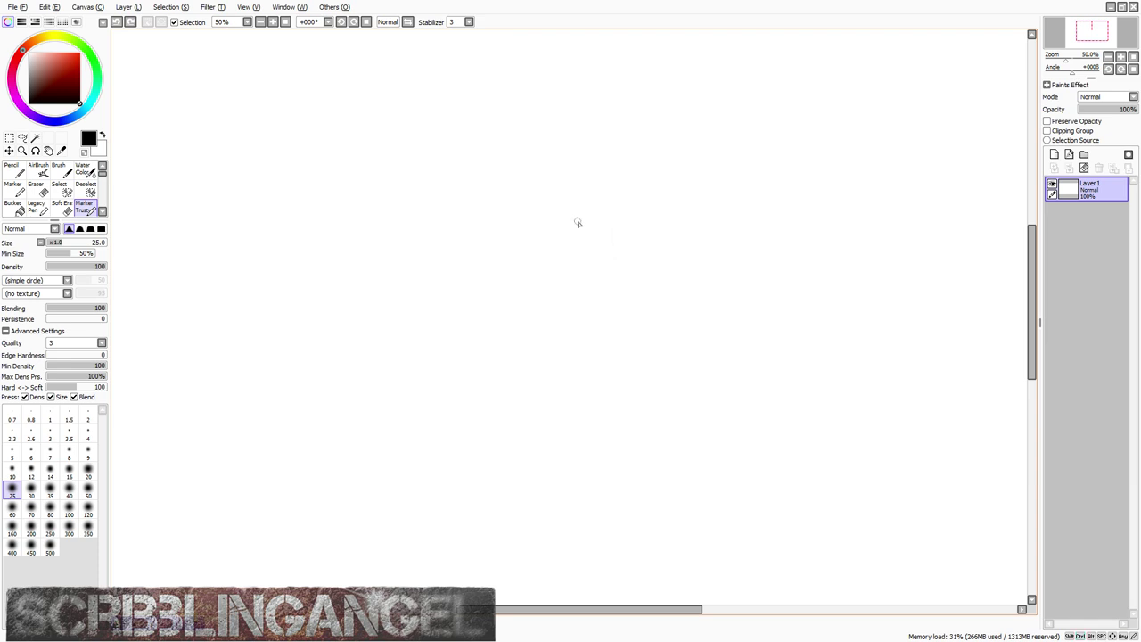
mouse_move(638, 201)
left_mouse_down()
mouse_move(638, 299)
mouse_move(544, 383)
mouse_move(613, 322)
mouse_move(629, 221)
left_mouse_up()
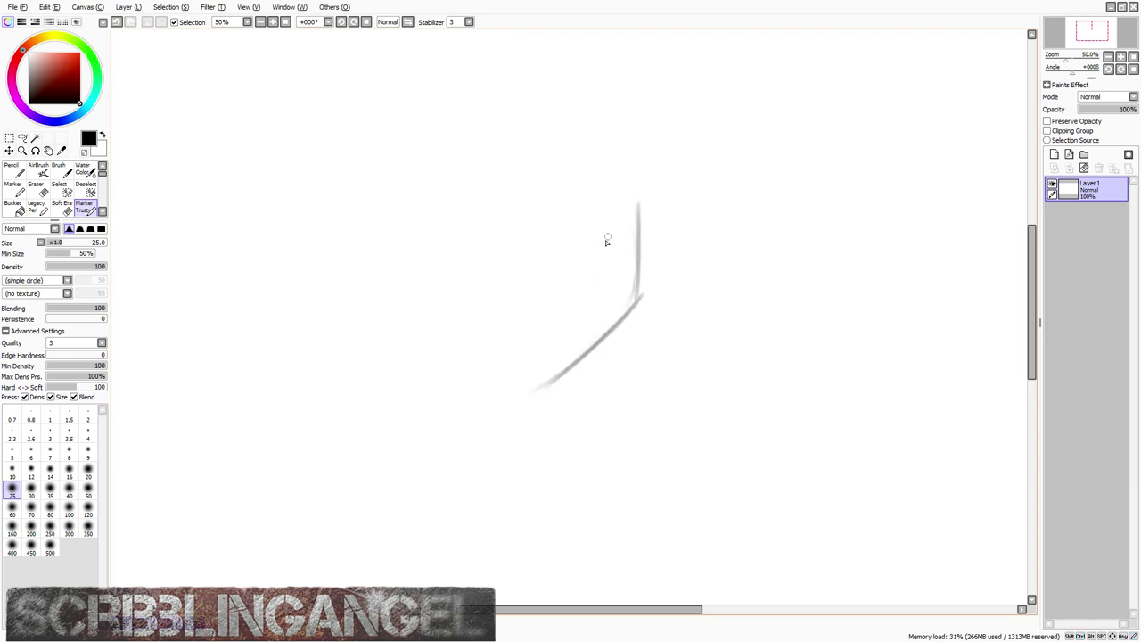
mouse_move(577, 302)
left_mouse_down()
mouse_move(585, 259)
mouse_move(580, 290)
mouse_move(591, 254)
mouse_move(631, 225)
left_mouse_up()
mouse_move(576, 309)
left_mouse_down()
mouse_move(575, 343)
mouse_move(553, 323)
mouse_move(539, 333)
mouse_move(575, 310)
left_mouse_up()
scroll(469, 258, "down", 3)
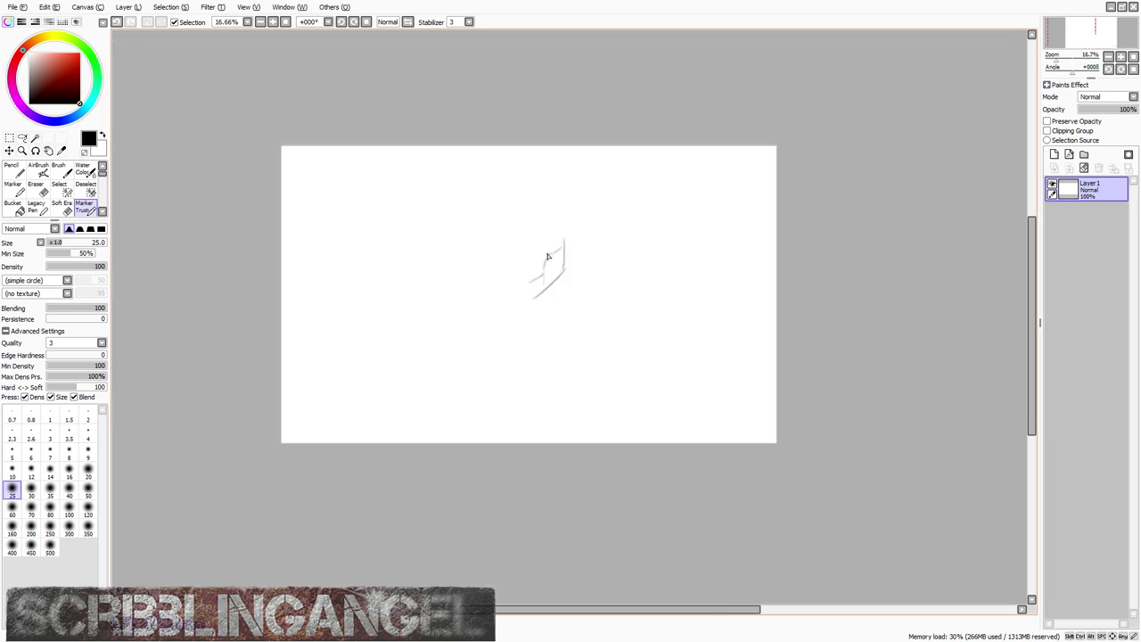
scroll(542, 260, "up", 2)
scroll(539, 346, "down", 1)
scroll(541, 312, "up", 4)
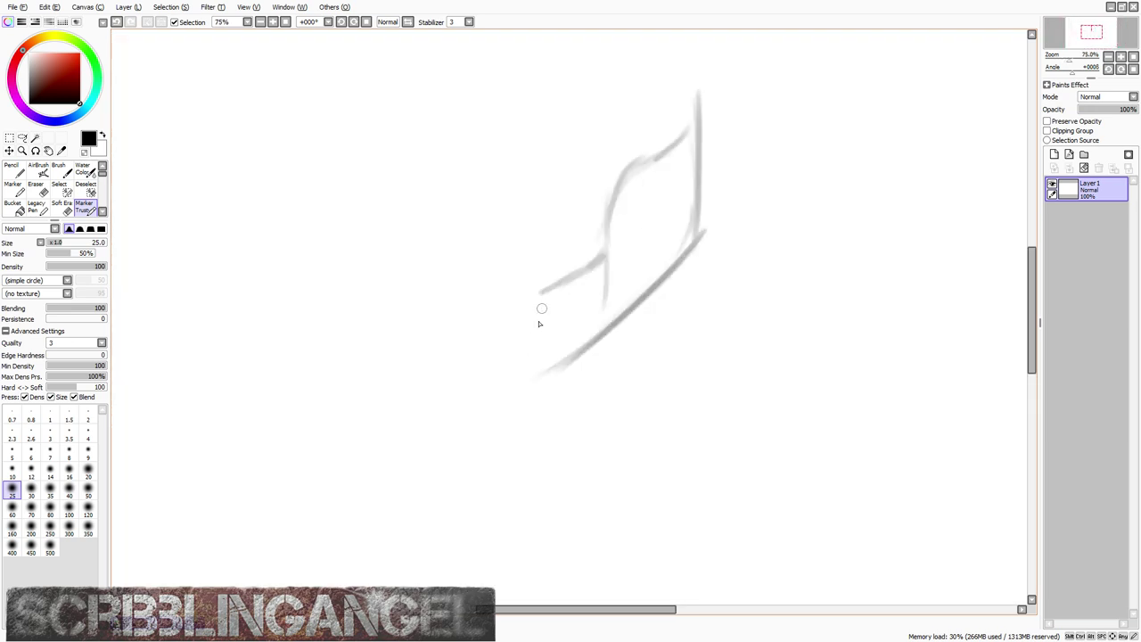
Step: Complete the face sketch with a boxed chin, a curved far side of the face and a rounded skull outline
left_click_drag(537, 374, 524, 310)
scroll(530, 301, "down", 1)
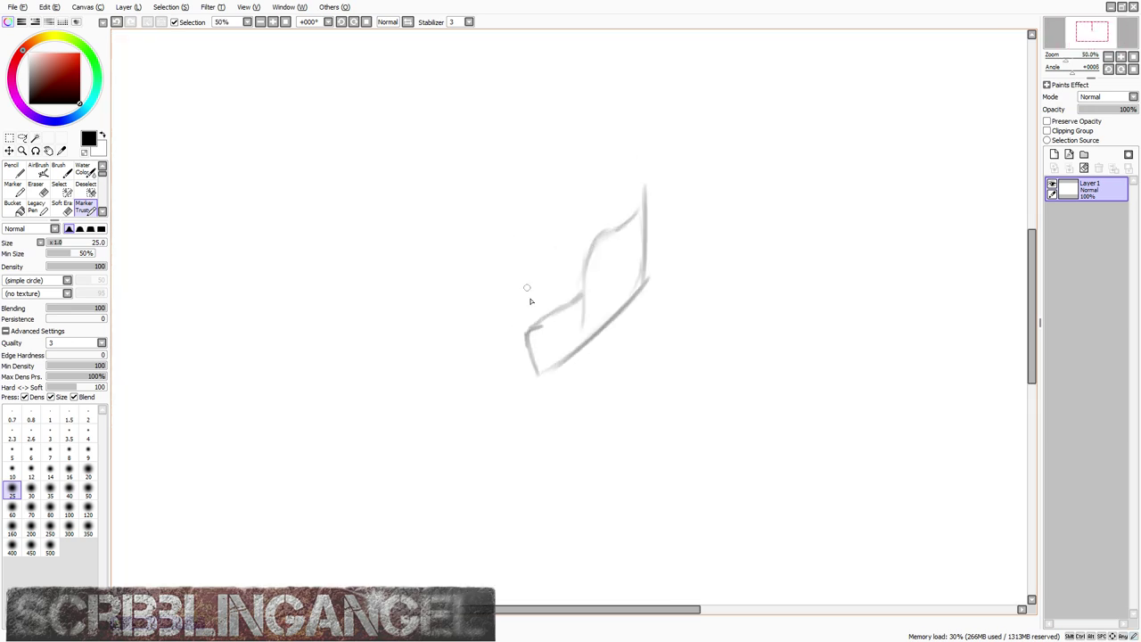
mouse_move(531, 373)
left_mouse_down()
mouse_move(518, 334)
mouse_move(496, 365)
mouse_move(504, 382)
mouse_move(533, 377)
left_mouse_up()
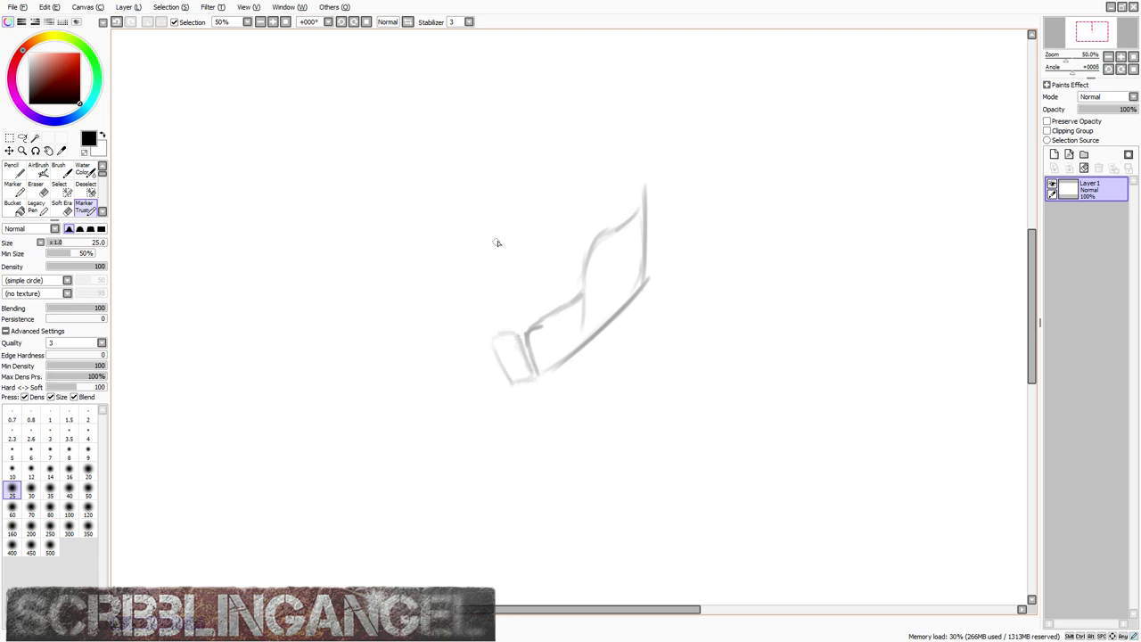
mouse_move(495, 335)
left_mouse_down()
mouse_move(470, 254)
mouse_move(480, 254)
mouse_move(478, 198)
left_mouse_up()
left_click_drag(464, 241, 467, 185)
left_click_drag(470, 258, 484, 129)
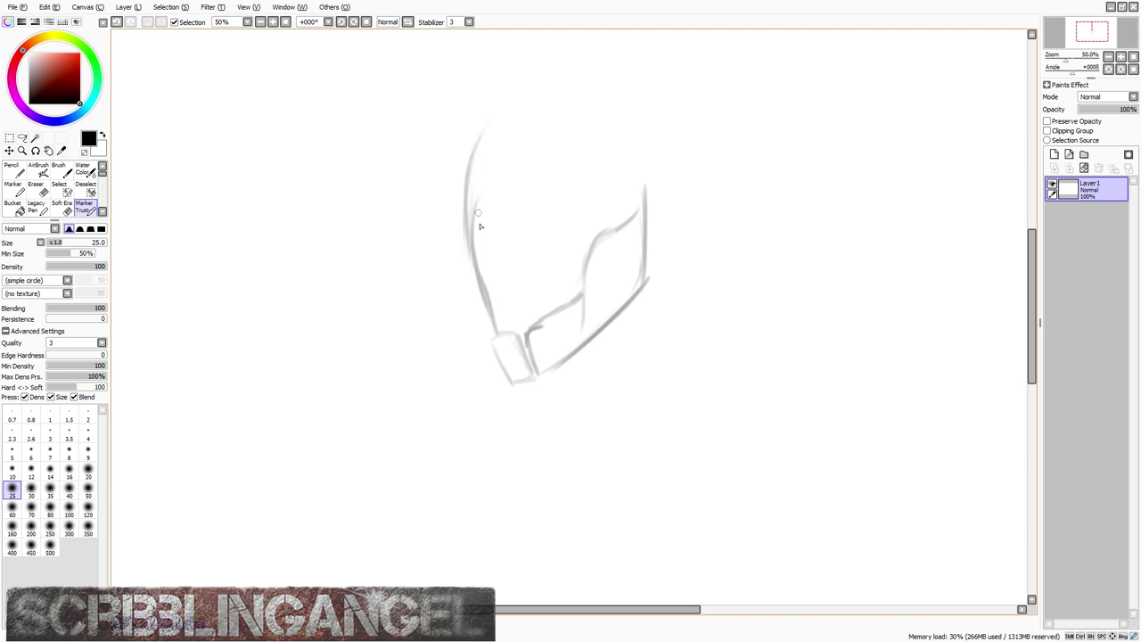
mouse_move(582, 214)
left_mouse_down()
mouse_move(486, 118)
mouse_move(495, 142)
left_mouse_up()
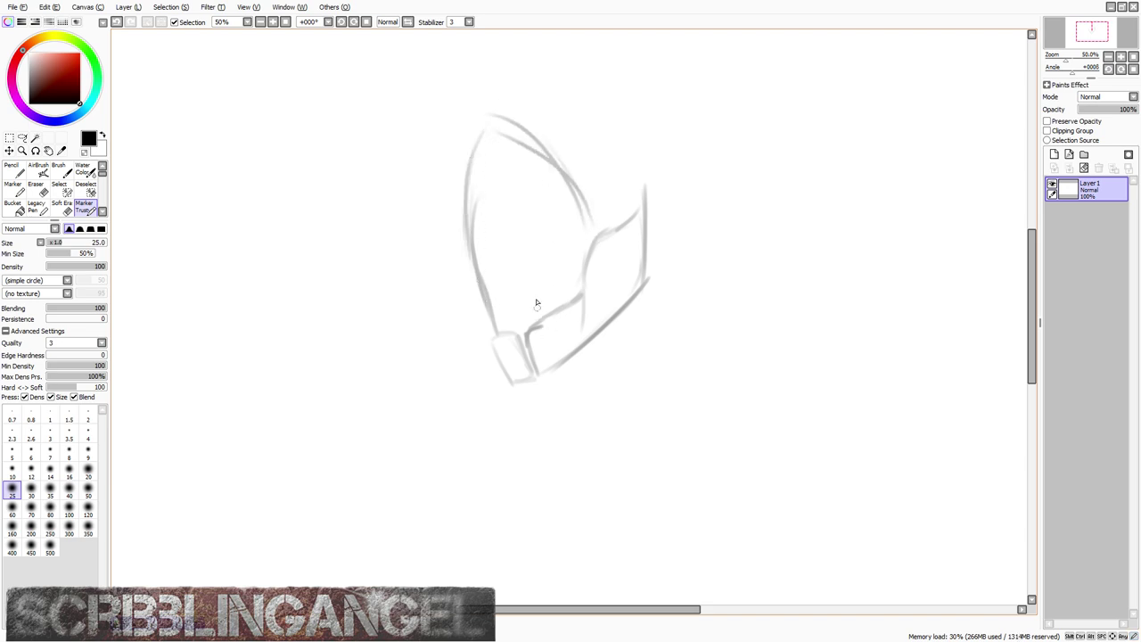
scroll(537, 303, "down", 4)
scroll(526, 252, "up", 3)
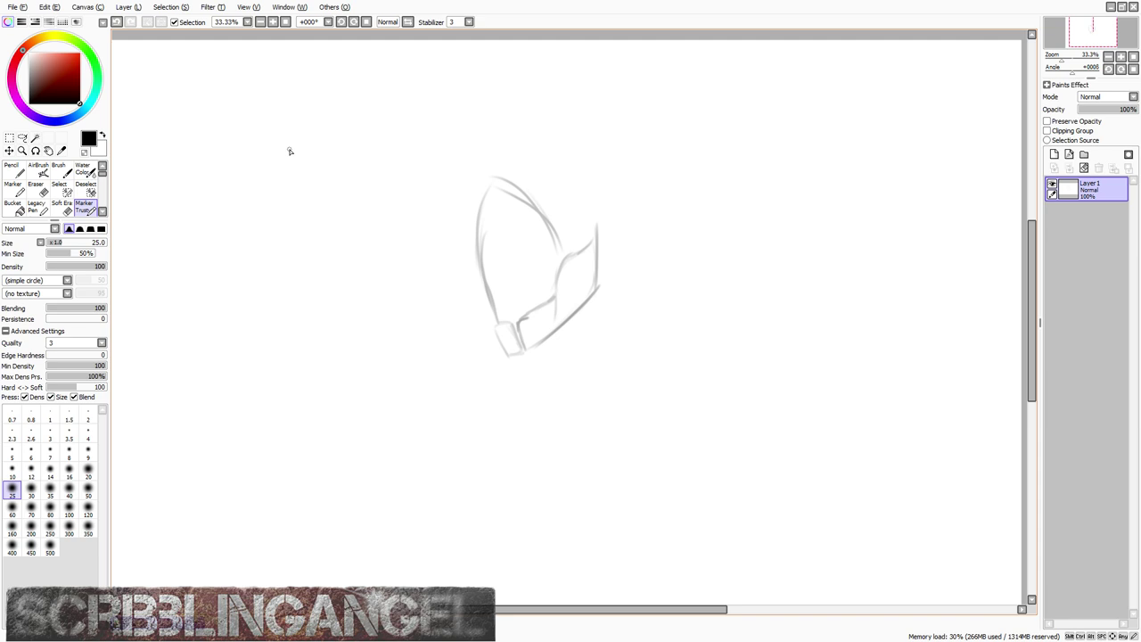
Step: Undo every stroke of the face sketch, including the jawline and cheek contours, until the canvas is blank
key("ctrl+z")
key("ctrl+z")
key("ctrl+z")
key("ctrl+z")
key("ctrl+z")
key("ctrl+z")
key("ctrl+z")
key("ctrl+z")
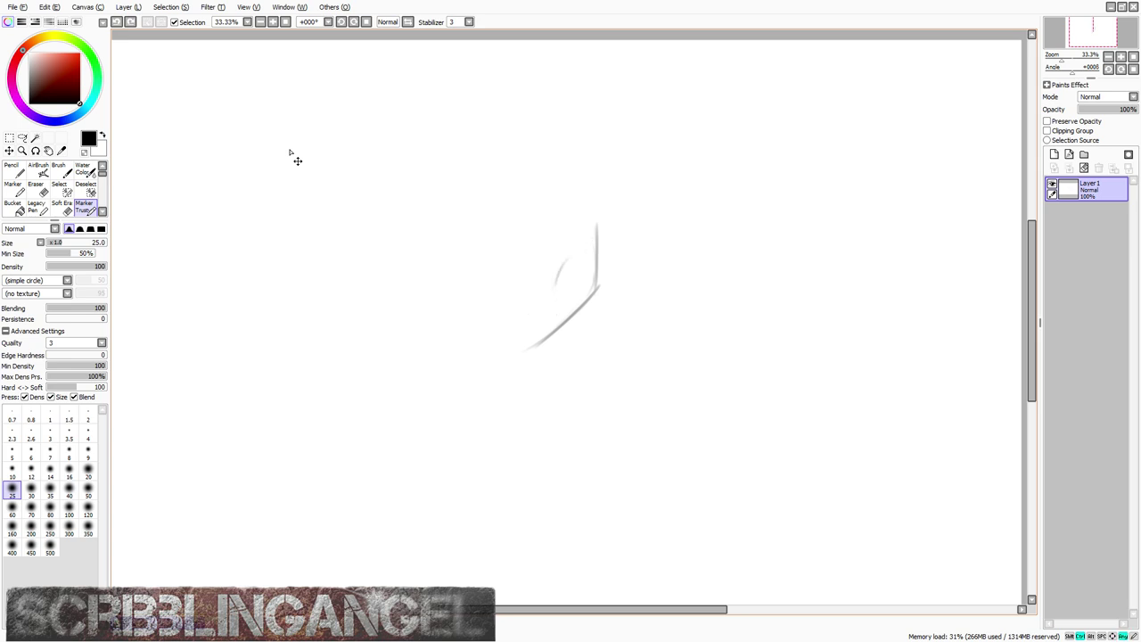
key("ctrl+z")
key("ctrl+z")
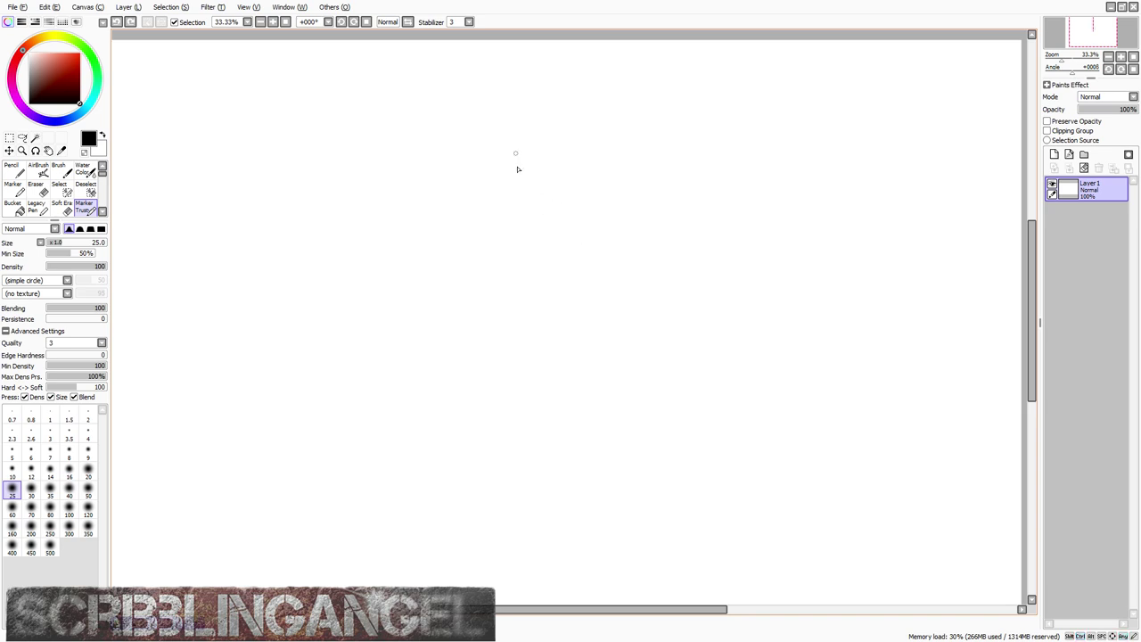
Step: Sketch a tall rounded head outline tapering to a pointed chin, with a faint vertical centre line
mouse_move(515, 126)
left_mouse_down()
mouse_move(509, 217)
mouse_move(463, 273)
mouse_move(407, 224)
mouse_move(410, 87)
left_mouse_up()
mouse_move(505, 105)
left_mouse_down()
mouse_move(482, 75)
mouse_move(506, 100)
mouse_move(477, 78)
mouse_move(518, 145)
left_mouse_up()
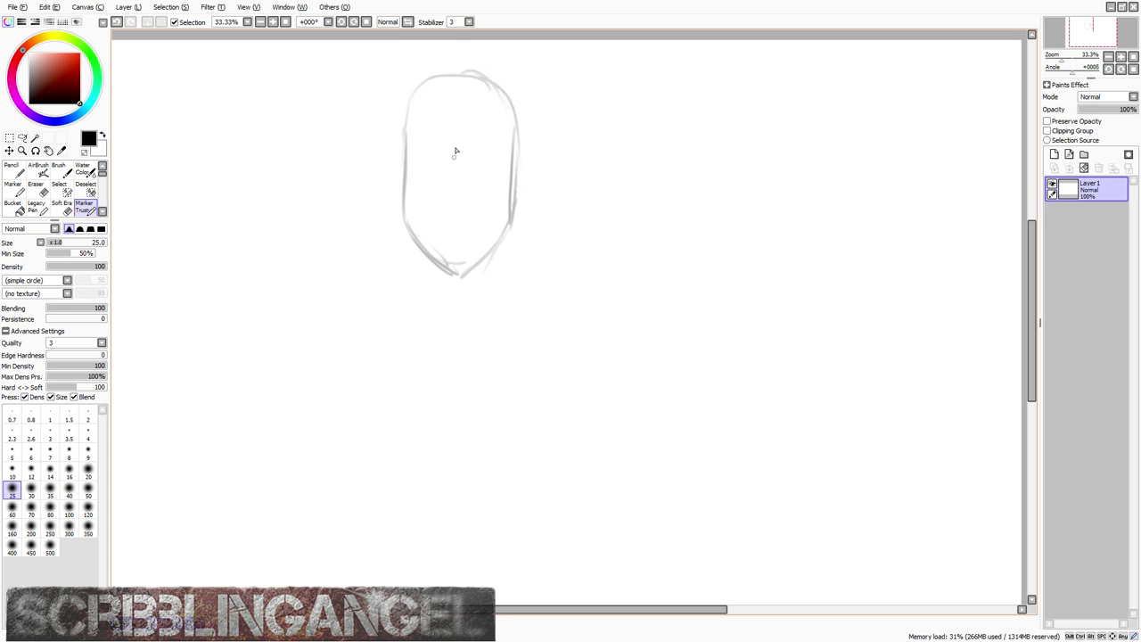
left_click_drag(468, 116, 458, 274)
Step: Sketch the neck below the head, with sloping shoulder lines, collarbones and the top of the right-hand shoulder
left_click_drag(504, 235, 497, 244)
left_click_drag(404, 256, 407, 229)
mouse_move(497, 254)
left_mouse_down()
mouse_move(491, 296)
mouse_move(506, 286)
mouse_move(482, 307)
left_mouse_up()
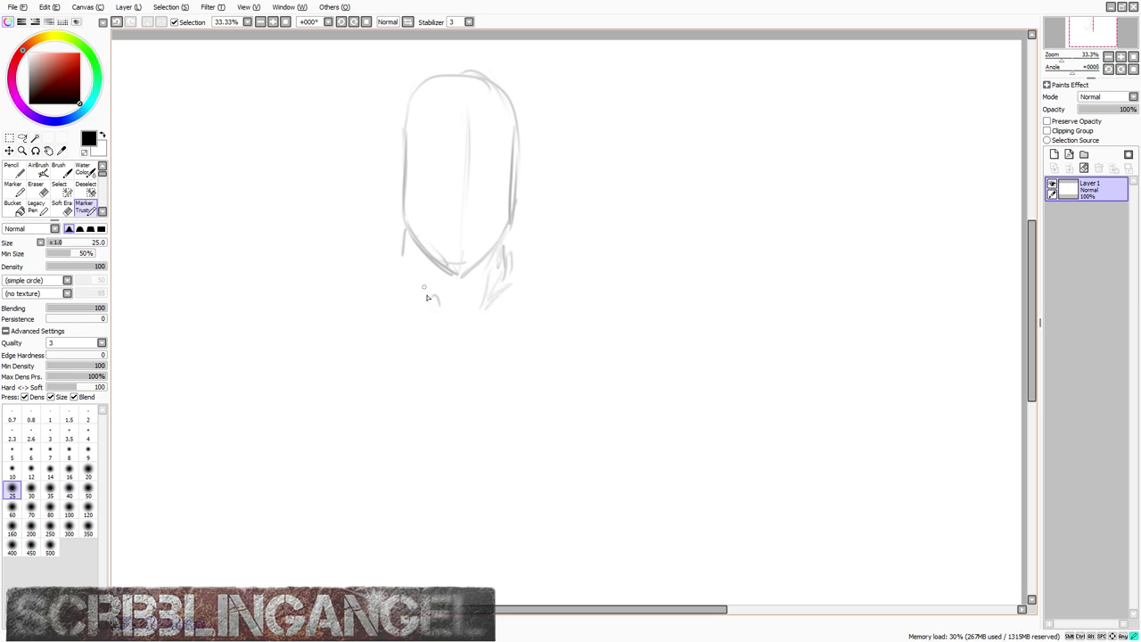
left_click_drag(403, 280, 404, 253)
mouse_move(515, 265)
left_mouse_down()
mouse_move(510, 284)
mouse_move(546, 268)
mouse_move(580, 281)
left_mouse_up()
left_click_drag(366, 308, 388, 270)
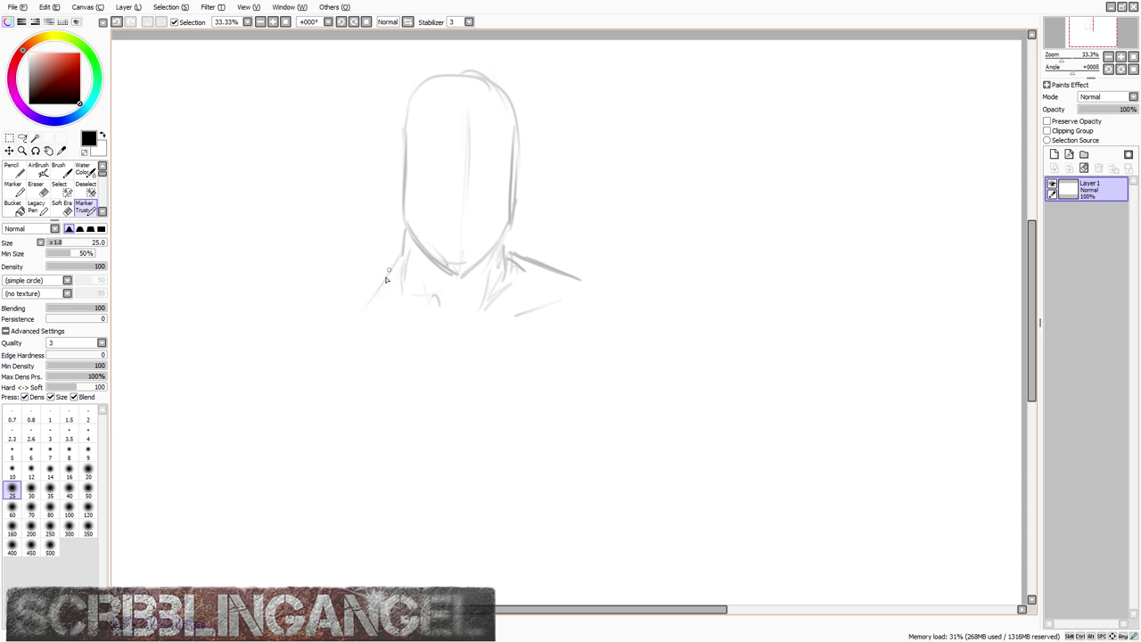
left_click_drag(369, 337, 484, 328)
left_click_drag(577, 289, 653, 297)
mouse_move(615, 290)
left_mouse_down()
mouse_move(583, 311)
mouse_move(619, 289)
left_mouse_up()
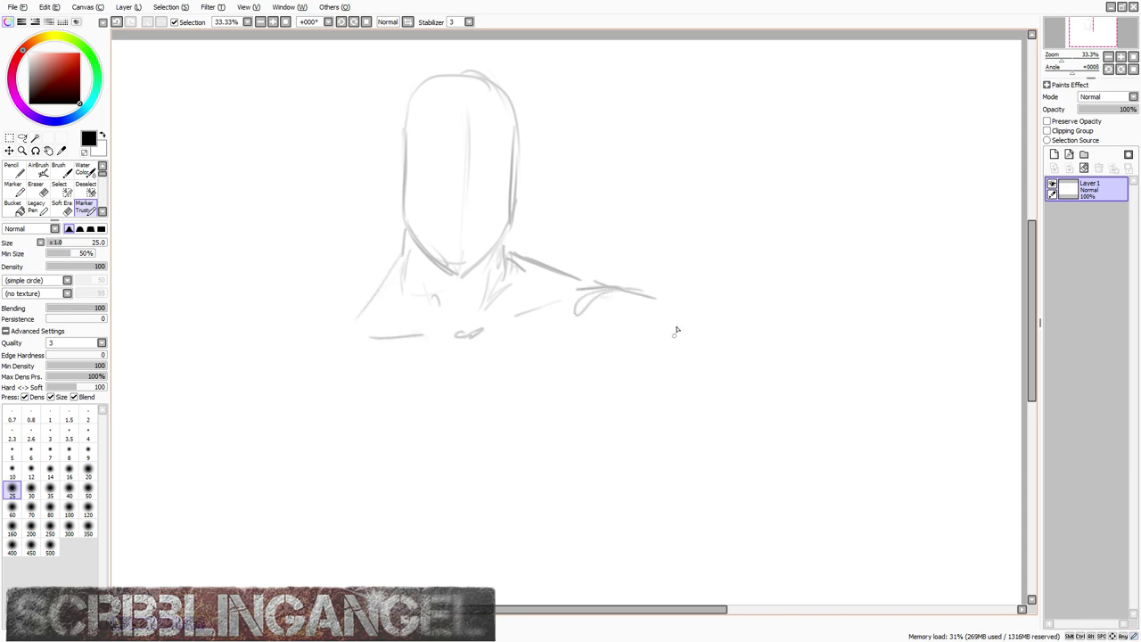
Step: Round off the right-hand shoulder and rough in both tapering torso sides with the lower chest curve
left_click_drag(689, 355, 644, 297)
mouse_move(631, 422)
left_mouse_down()
mouse_move(610, 415)
mouse_move(604, 460)
left_mouse_up()
left_click_drag(492, 162, 434, 75)
left_click_drag(577, 301, 520, 416)
mouse_move(545, 375)
left_mouse_down()
mouse_move(494, 438)
mouse_move(477, 489)
left_mouse_up()
left_click_drag(259, 293, 267, 349)
left_click_drag(281, 413, 349, 488)
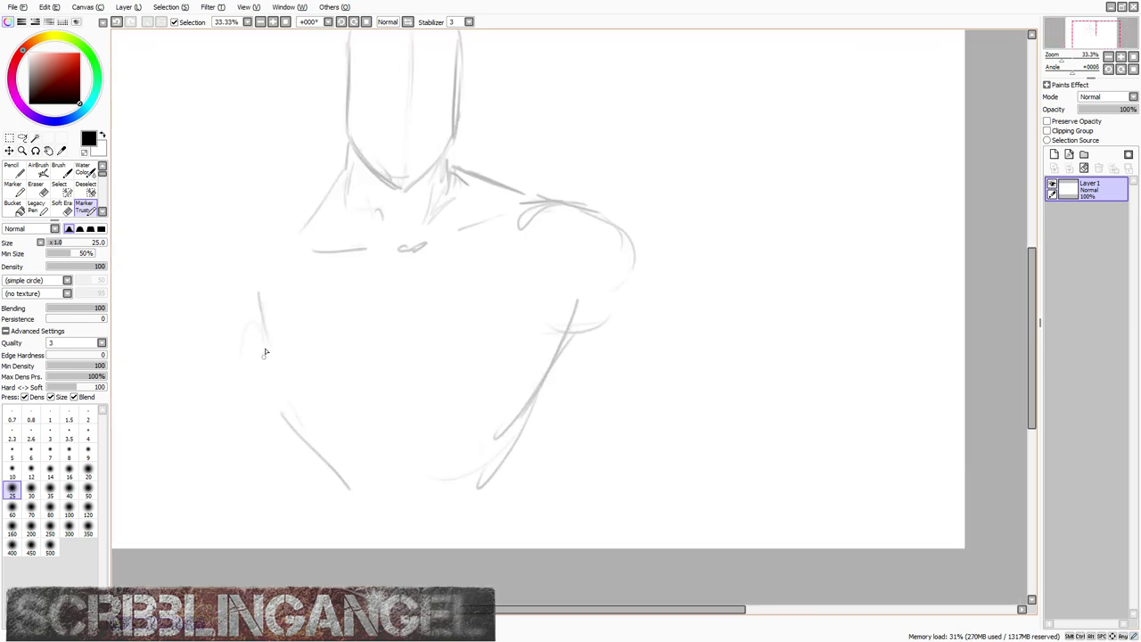
left_click_drag(271, 373, 412, 460)
mouse_move(556, 332)
left_mouse_down()
mouse_move(537, 376)
mouse_move(519, 399)
left_mouse_up()
left_click_drag(578, 355, 546, 379)
left_click_drag(530, 381, 471, 393)
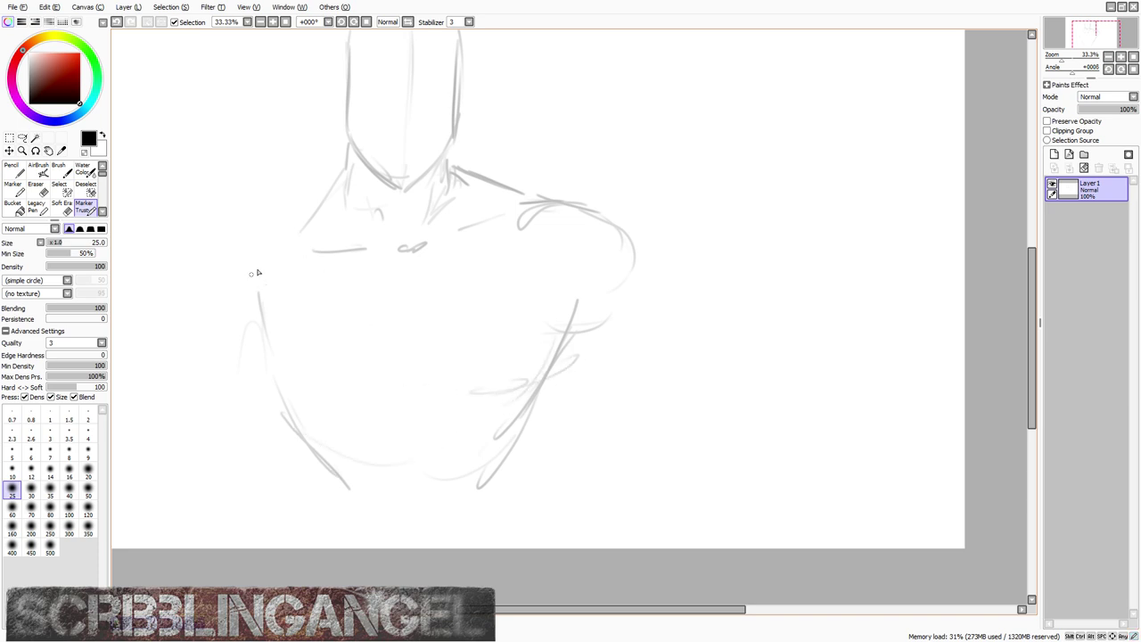
Step: Draw the rounded left-hand shoulder and extend the right-hand upper arm outward to a rounded elbow
mouse_move(290, 243)
left_mouse_down()
mouse_move(224, 323)
mouse_move(267, 382)
mouse_move(308, 387)
left_mouse_up()
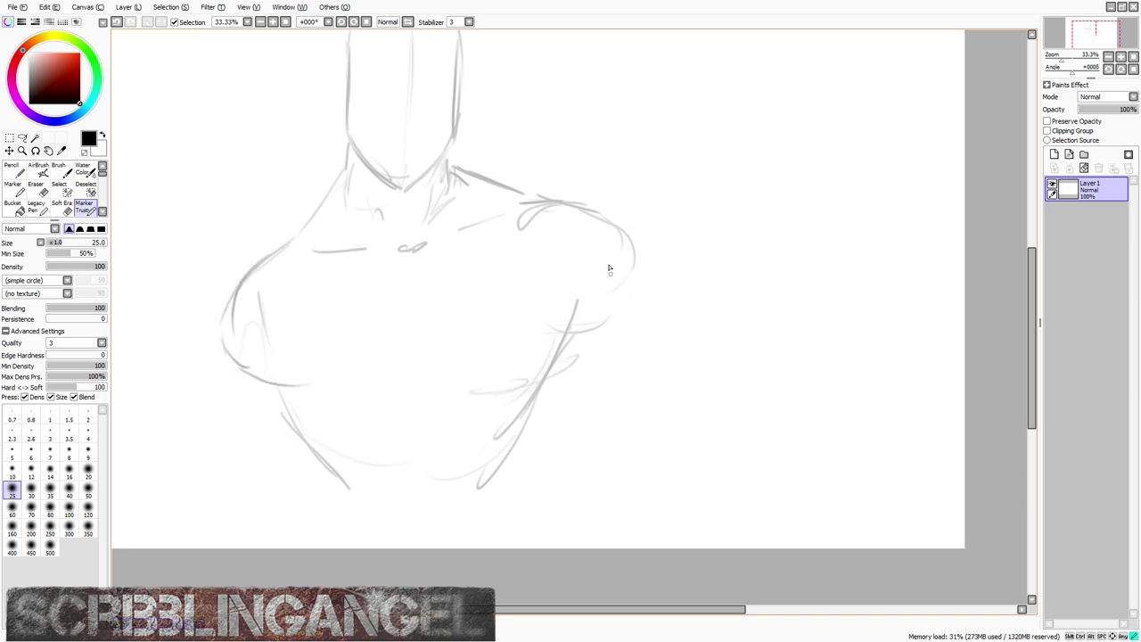
left_click_drag(631, 246, 697, 351)
mouse_move(575, 347)
left_mouse_down()
mouse_move(634, 407)
mouse_move(696, 361)
mouse_move(699, 403)
left_mouse_up()
left_click_drag(711, 351, 700, 396)
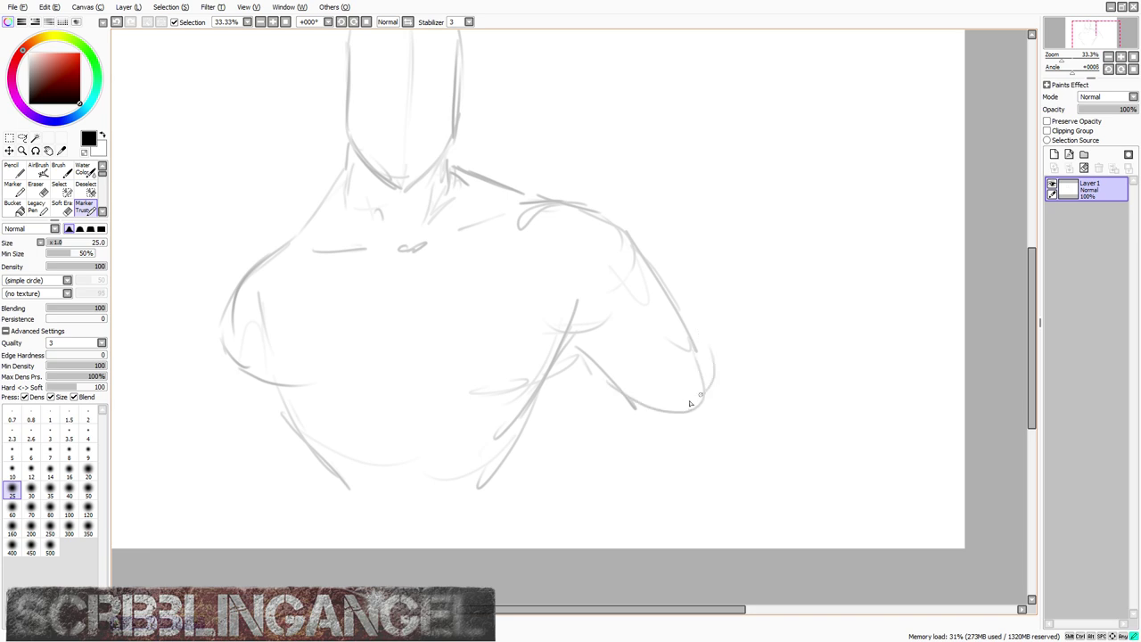
Step: Sketch the left-hand upper arm hanging from its shoulder, with muscle lines and a rounded lower end
scroll(700, 394, "down", 1)
scroll(389, 321, "up", 1)
left_click_drag(429, 306, 393, 409)
left_click_drag(421, 369, 429, 346)
mouse_move(491, 333)
left_mouse_down()
mouse_move(439, 432)
mouse_move(458, 383)
left_mouse_up()
left_click_drag(390, 415, 438, 430)
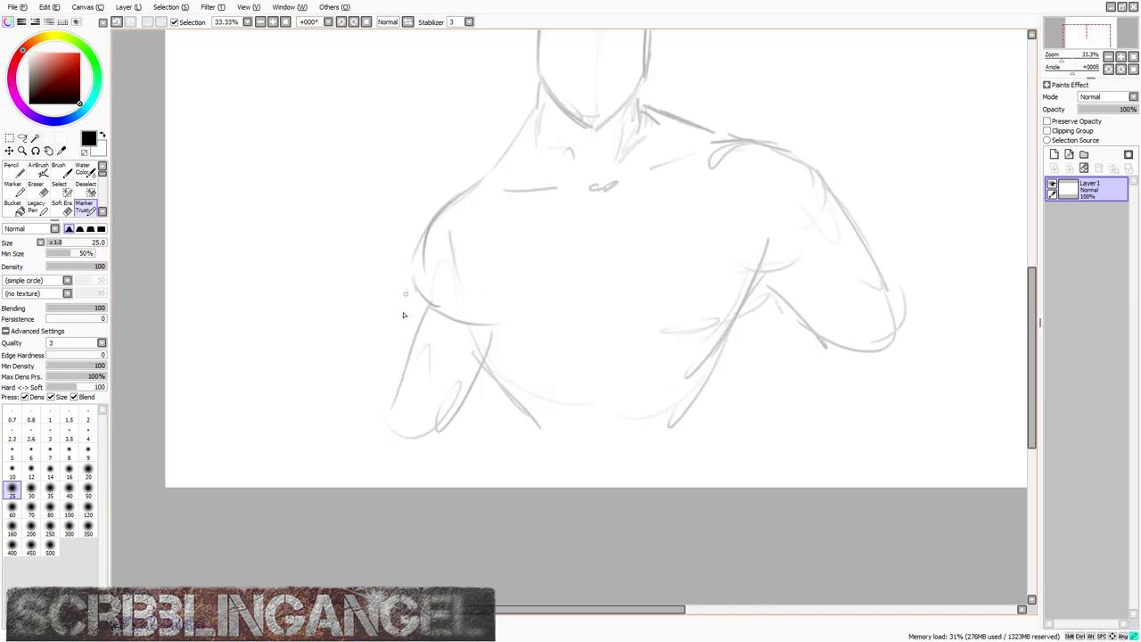
left_click_drag(408, 295, 385, 426)
left_click_drag(385, 426, 433, 434)
left_click_drag(465, 361, 433, 431)
Step: Outline the chest muscles with curved outer and lower edges, upper contours and a vertical line between them
left_click_drag(492, 358, 472, 315)
left_click_drag(469, 265, 474, 312)
mouse_move(472, 312)
left_mouse_down()
mouse_move(499, 381)
mouse_move(531, 370)
mouse_move(540, 381)
left_mouse_up()
mouse_move(656, 368)
left_mouse_down()
mouse_move(716, 333)
mouse_move(739, 214)
mouse_move(713, 339)
mouse_move(608, 361)
left_mouse_up()
left_click_drag(608, 234, 603, 353)
left_click_drag(627, 214, 724, 171)
mouse_move(608, 230)
left_mouse_down()
mouse_move(494, 224)
mouse_move(575, 352)
left_mouse_up()
mouse_move(599, 357)
left_mouse_down()
mouse_move(550, 370)
mouse_move(543, 385)
left_mouse_up()
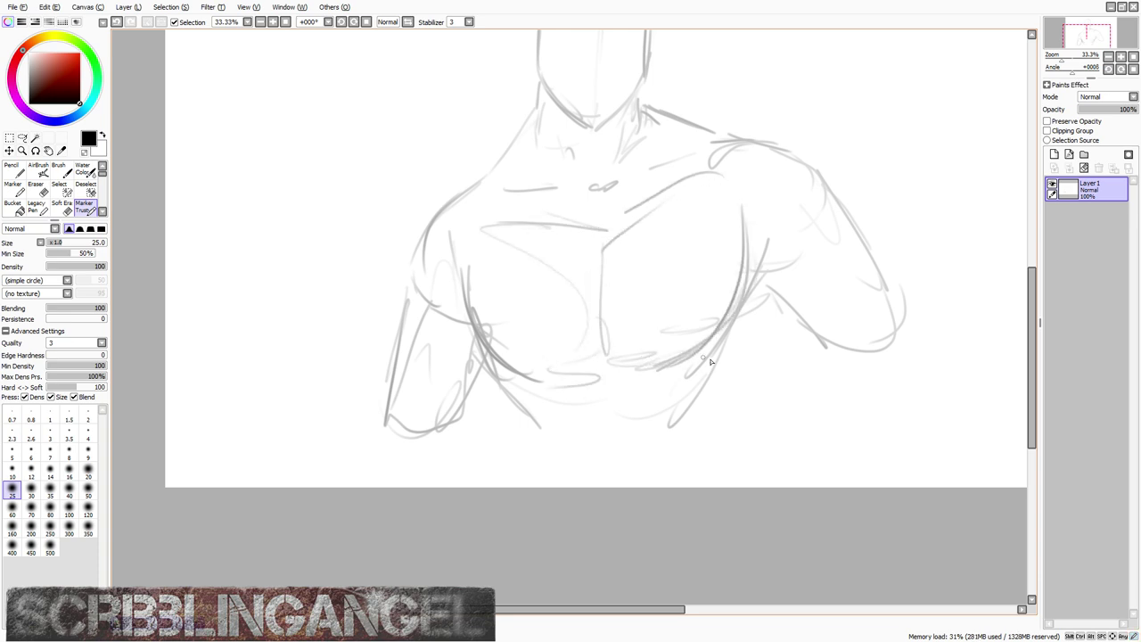
Step: Add side muscles below the right-hand armpit, both waist lines, and the upper and side edges of the abdomen
left_click_drag(749, 299, 704, 401)
left_click_drag(758, 310, 693, 396)
left_click_drag(745, 353, 704, 400)
mouse_move(682, 404)
left_mouse_down()
mouse_move(718, 392)
mouse_move(691, 464)
left_mouse_up()
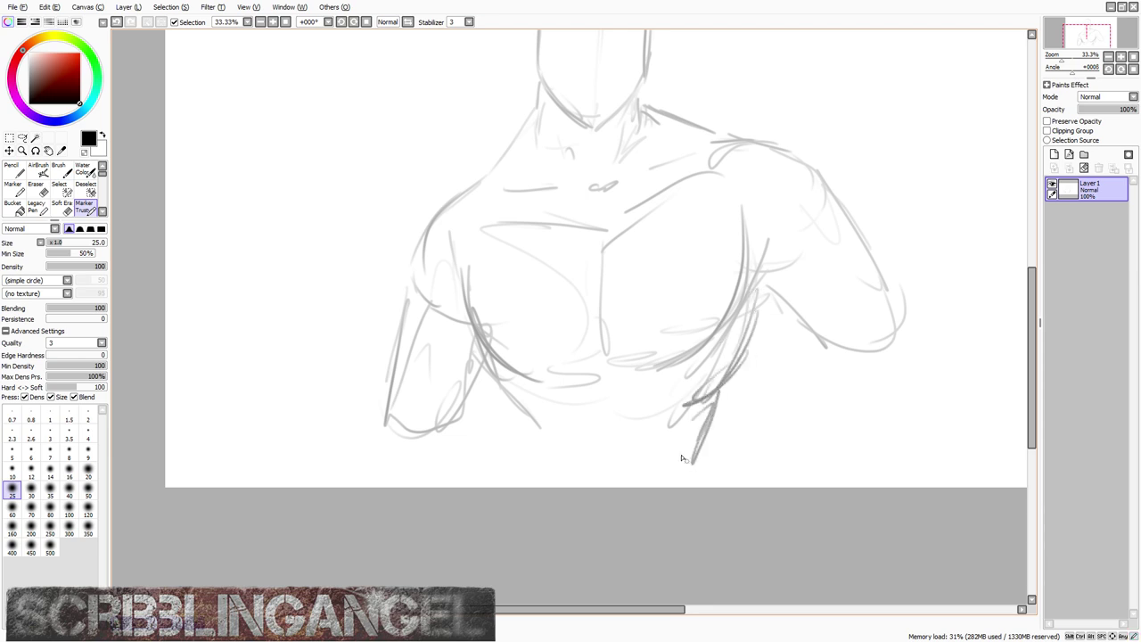
left_click_drag(517, 401, 513, 472)
left_click_drag(716, 394, 712, 486)
left_click_drag(715, 420, 711, 489)
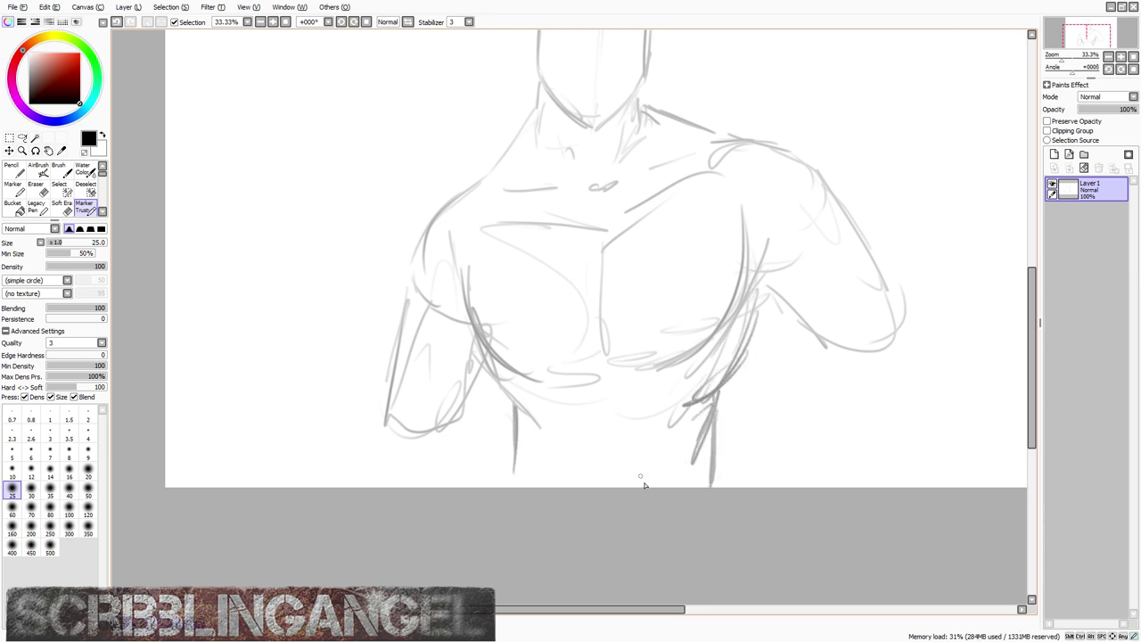
left_click_drag(666, 413, 661, 483)
mouse_move(559, 435)
left_mouse_down()
mouse_move(552, 460)
mouse_move(557, 424)
left_mouse_up()
left_click_drag(552, 407, 665, 416)
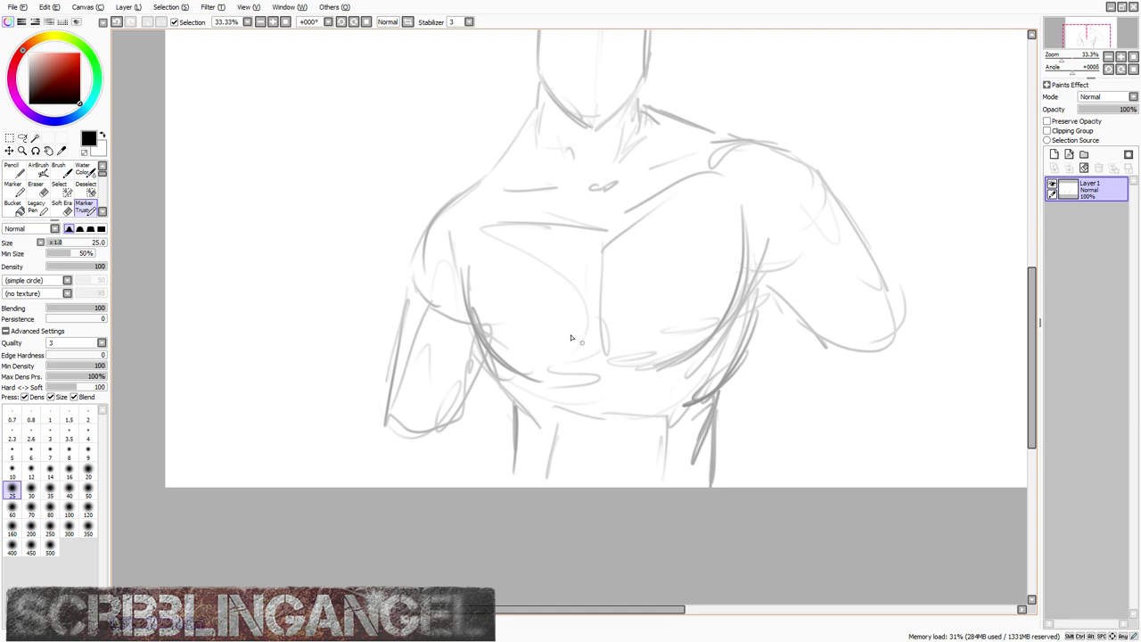
Step: Extend the outstretched right-hand arm with overlapping rounded elbow and forearm contours
scroll(573, 339, "down", 3)
scroll(683, 304, "up", 3)
left_click_drag(628, 283, 662, 328)
mouse_move(653, 305)
left_mouse_down()
mouse_move(726, 341)
mouse_move(720, 252)
left_mouse_up()
mouse_move(722, 235)
left_mouse_down()
mouse_move(747, 316)
mouse_move(729, 356)
left_mouse_up()
left_click_drag(751, 296, 759, 362)
mouse_move(699, 349)
left_mouse_down()
mouse_move(736, 387)
mouse_move(775, 334)
left_mouse_up()
left_click_drag(739, 273, 718, 374)
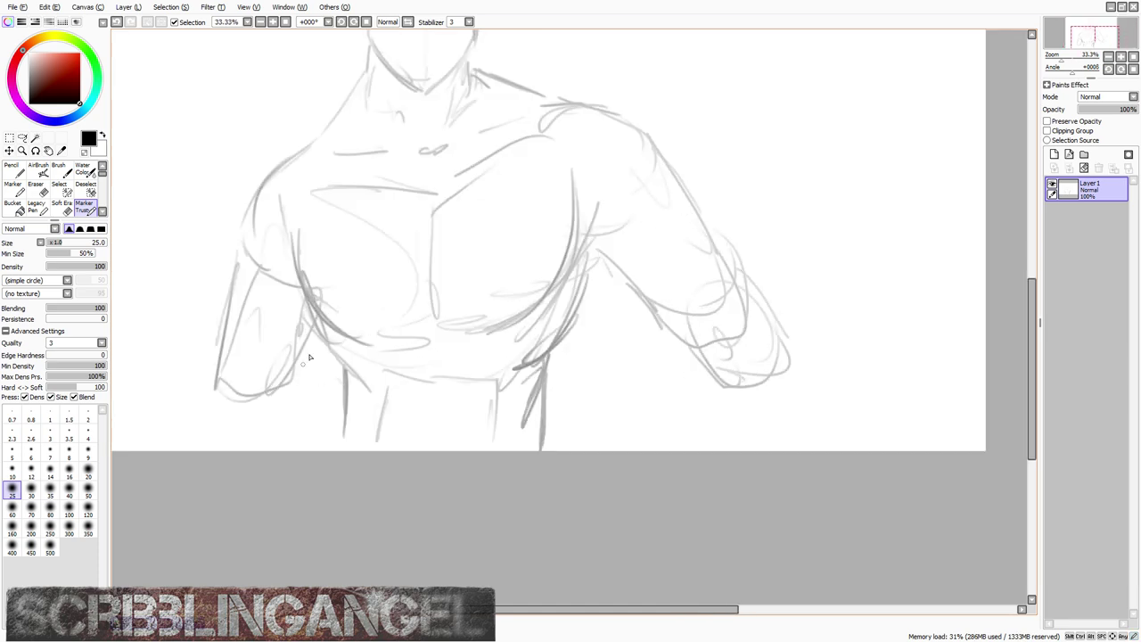
Step: Extend the left-hand arm down to the canvas edge with loose forearm contours
left_click_drag(294, 378, 291, 428)
left_click_drag(312, 331, 297, 383)
left_click_drag(214, 355, 205, 428)
left_click_drag(312, 352, 267, 450)
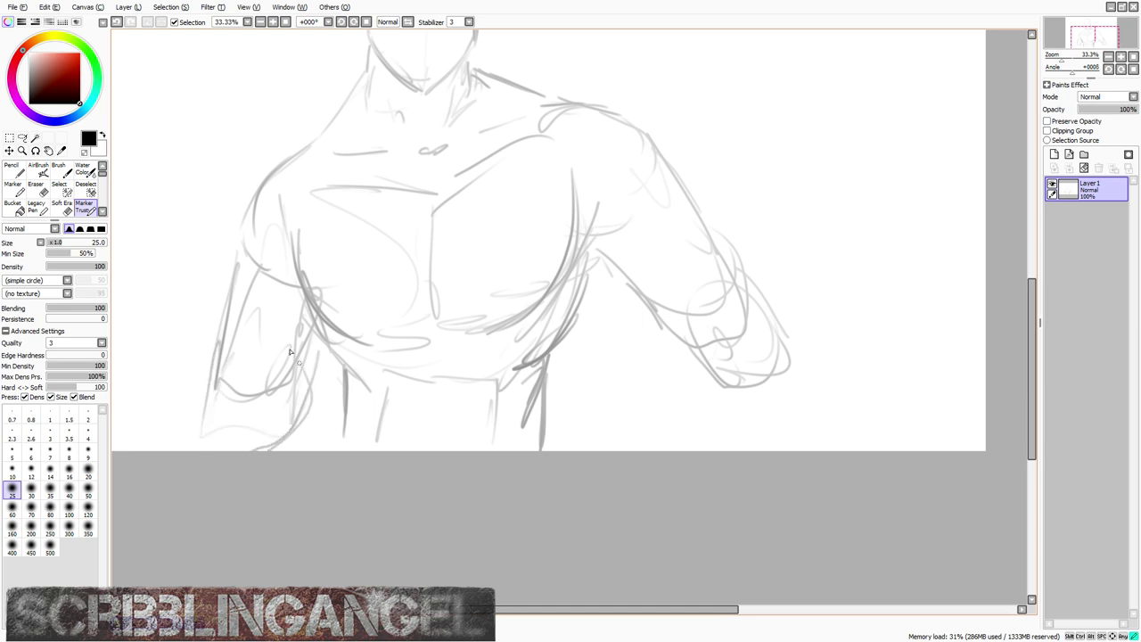
left_click_drag(234, 343, 211, 447)
left_click_drag(312, 367, 287, 444)
scroll(407, 216, "down", 2)
scroll(407, 217, "up", 2)
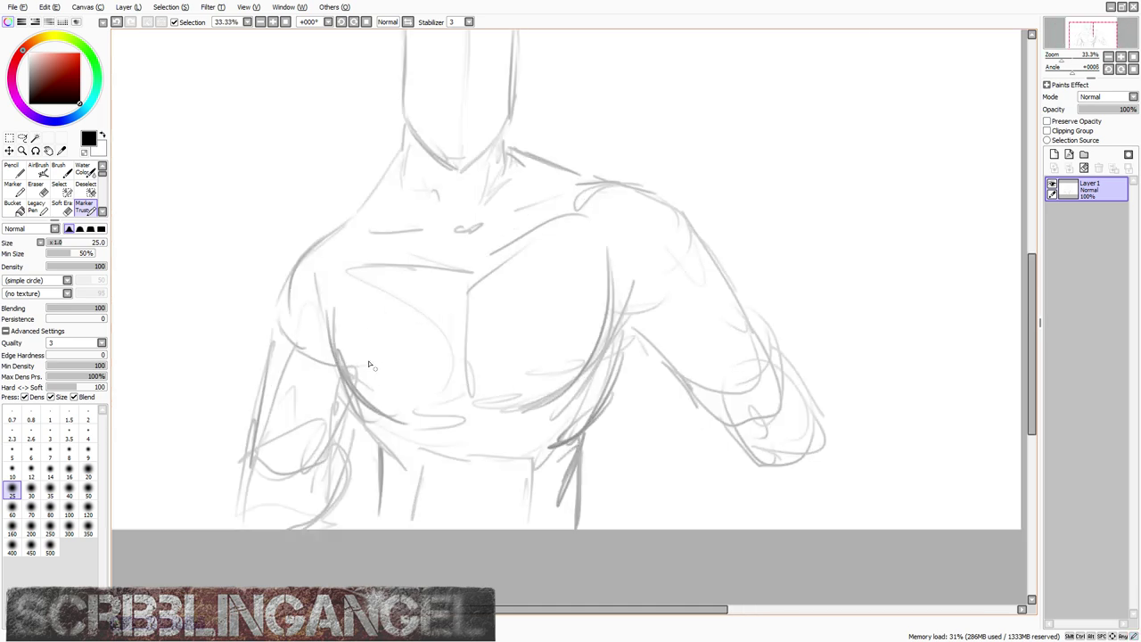
Step: Strengthen the left-hand chest muscle's outer edge and define the shoulder muscles on both arms
mouse_move(343, 338)
left_mouse_down()
mouse_move(389, 387)
mouse_move(455, 415)
mouse_move(327, 294)
mouse_move(347, 269)
left_mouse_up()
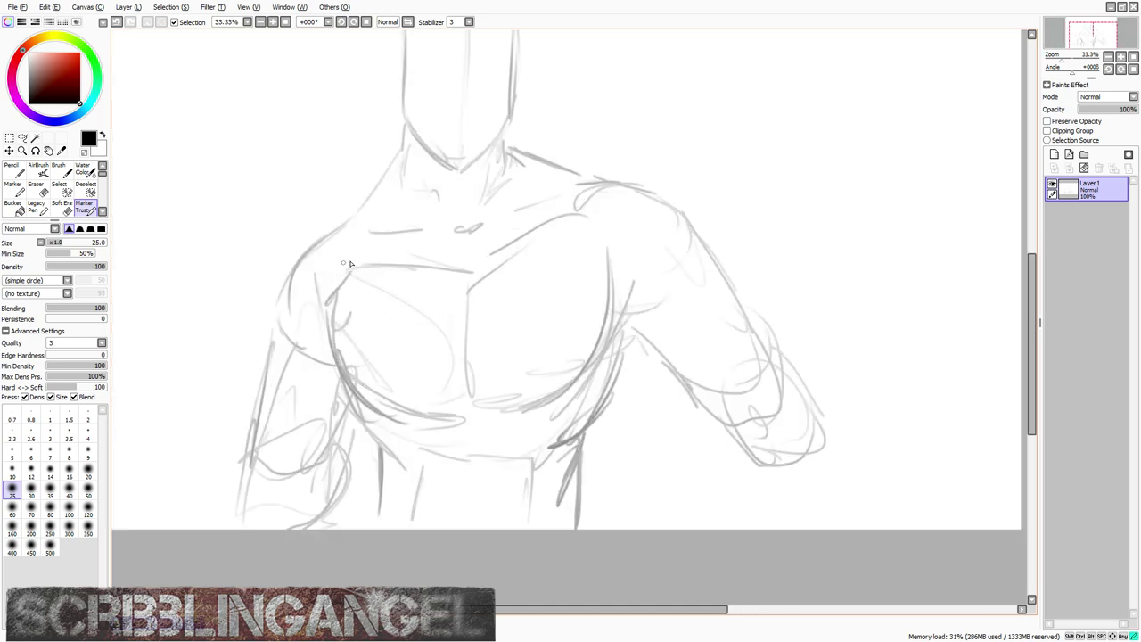
mouse_move(634, 289)
left_mouse_down()
mouse_move(719, 311)
mouse_move(691, 314)
left_mouse_up()
mouse_move(696, 218)
left_mouse_down()
mouse_move(722, 312)
mouse_move(724, 299)
left_mouse_up()
left_click_drag(665, 198, 720, 300)
left_click_drag(298, 271, 272, 340)
mouse_move(294, 292)
left_mouse_down()
mouse_move(272, 361)
mouse_move(321, 362)
mouse_move(276, 381)
left_mouse_up()
left_click_drag(265, 342, 271, 381)
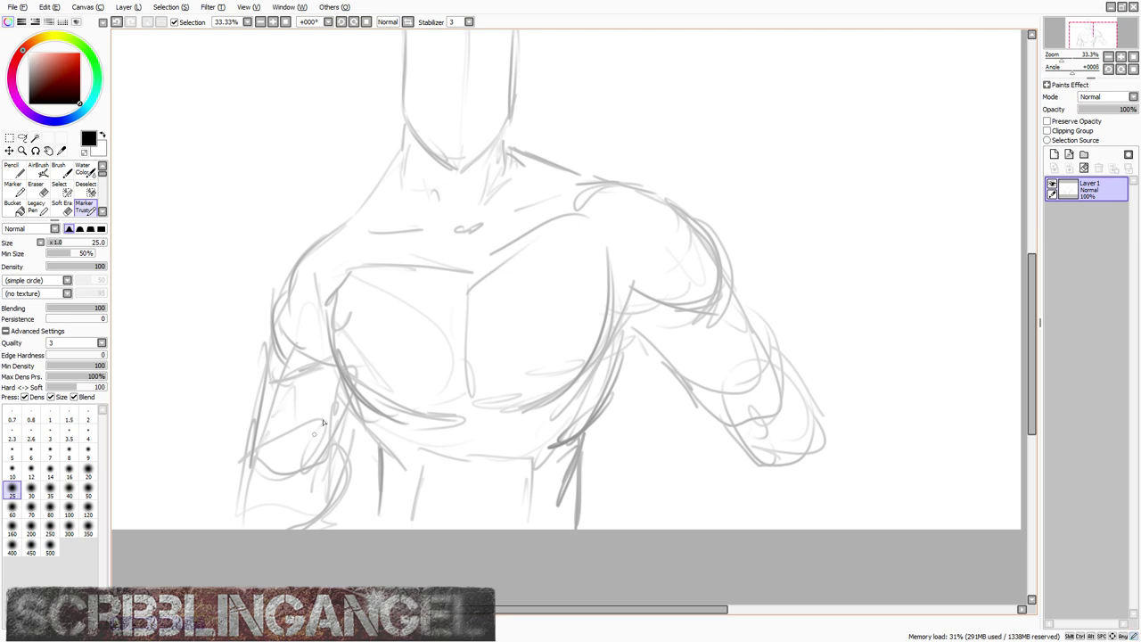
Step: Reinforce the outlines of both arms and add curved muscle contours around the right-hand elbow
left_click_drag(329, 428, 295, 508)
left_click_drag(325, 460, 294, 513)
left_click_drag(266, 397, 242, 510)
left_click_drag(262, 508, 290, 512)
left_click_drag(654, 331, 667, 357)
left_click_drag(676, 373, 696, 395)
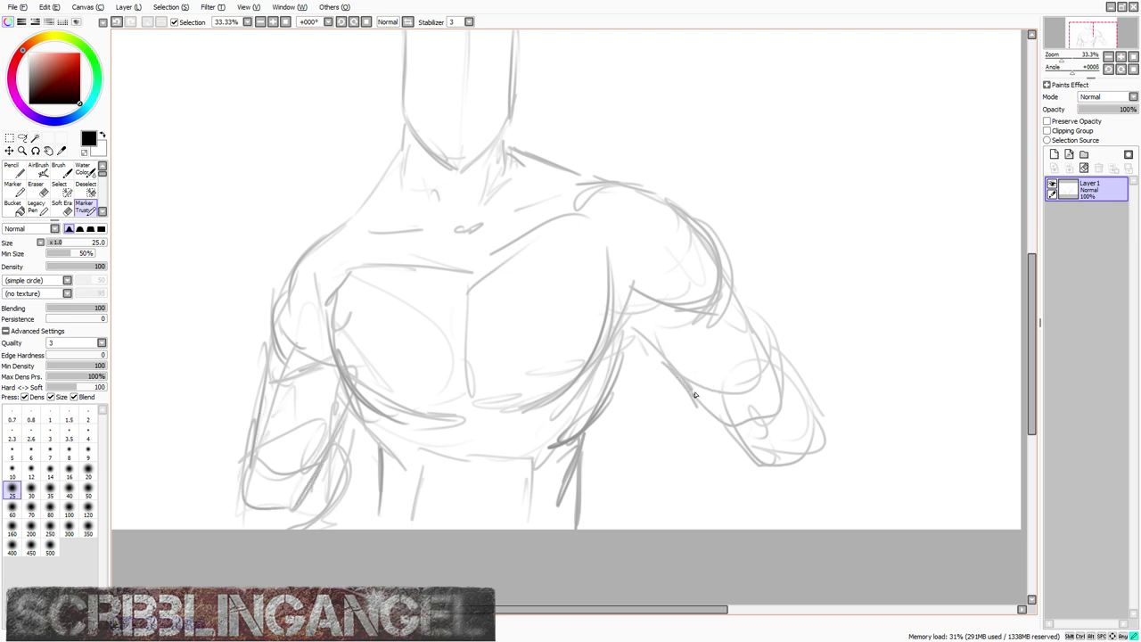
left_click_drag(638, 343, 723, 417)
left_click_drag(692, 388, 768, 419)
left_click_drag(731, 335, 772, 402)
left_click_drag(743, 305, 776, 344)
left_click_drag(736, 280, 796, 403)
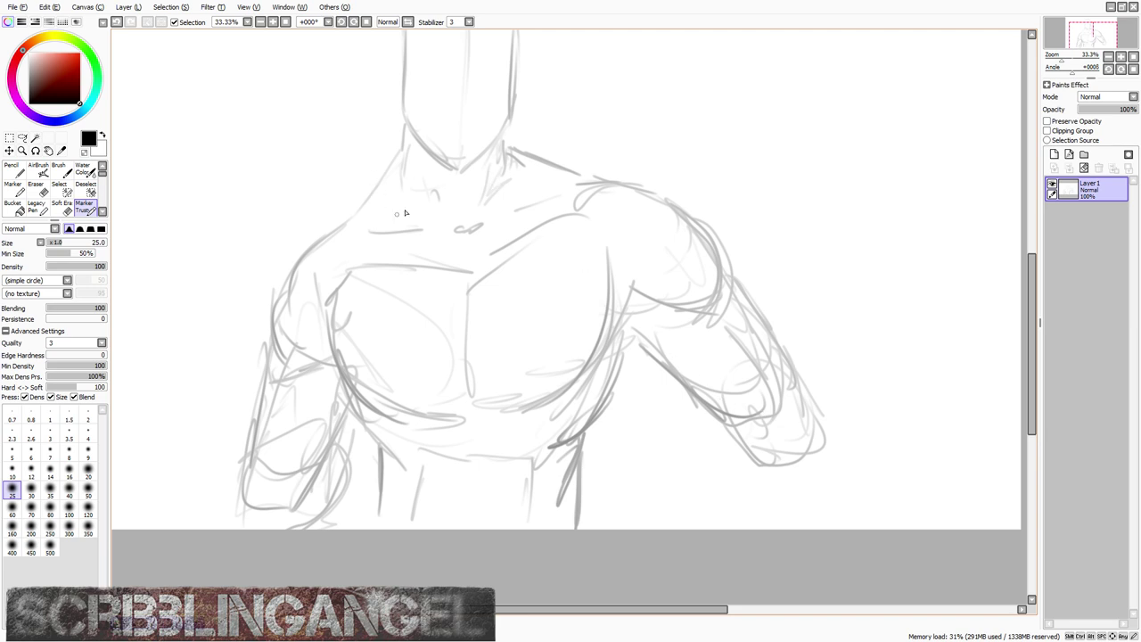
Step: Add a small mark above the left-hand collarbone and darken the neck sides and neck muscle lines
left_click_drag(404, 211, 410, 223)
scroll(416, 170, "up", 1)
mouse_move(406, 138)
left_mouse_down()
mouse_move(414, 205)
mouse_move(434, 233)
left_mouse_up()
left_click_drag(403, 107, 431, 222)
left_click_drag(560, 119, 551, 228)
left_click_drag(574, 178, 546, 234)
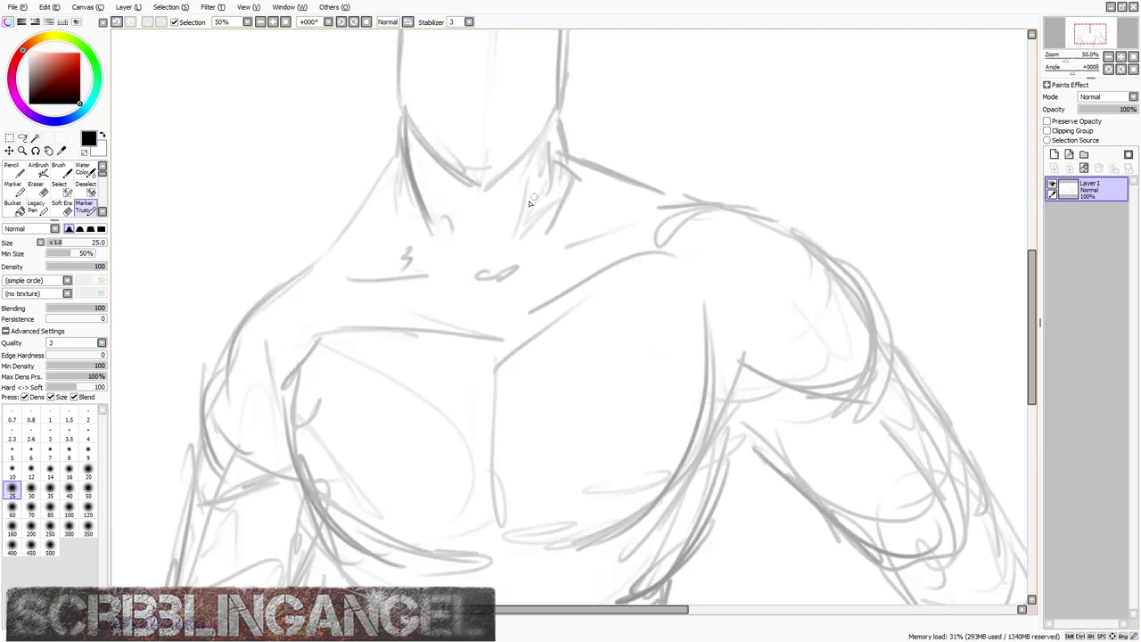
left_click_drag(432, 167, 440, 204)
mouse_move(511, 177)
left_mouse_down()
mouse_move(522, 234)
mouse_move(455, 196)
mouse_move(484, 247)
left_mouse_up()
scroll(452, 301, "down", 4)
scroll(456, 196, "up", 2)
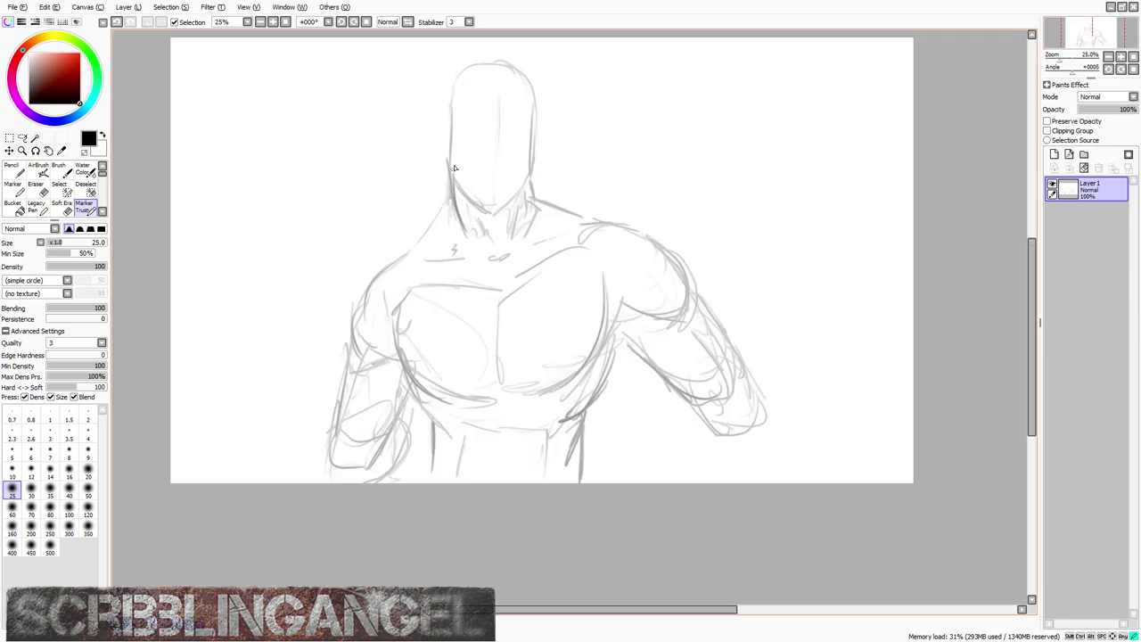
Step: Darken the lower edge of the left-hand chest muscle and redraw the upper and outer chest contours
scroll(468, 181, "down", 1)
scroll(486, 148, "up", 2)
scroll(458, 193, "down", 1)
scroll(436, 433, "up", 1)
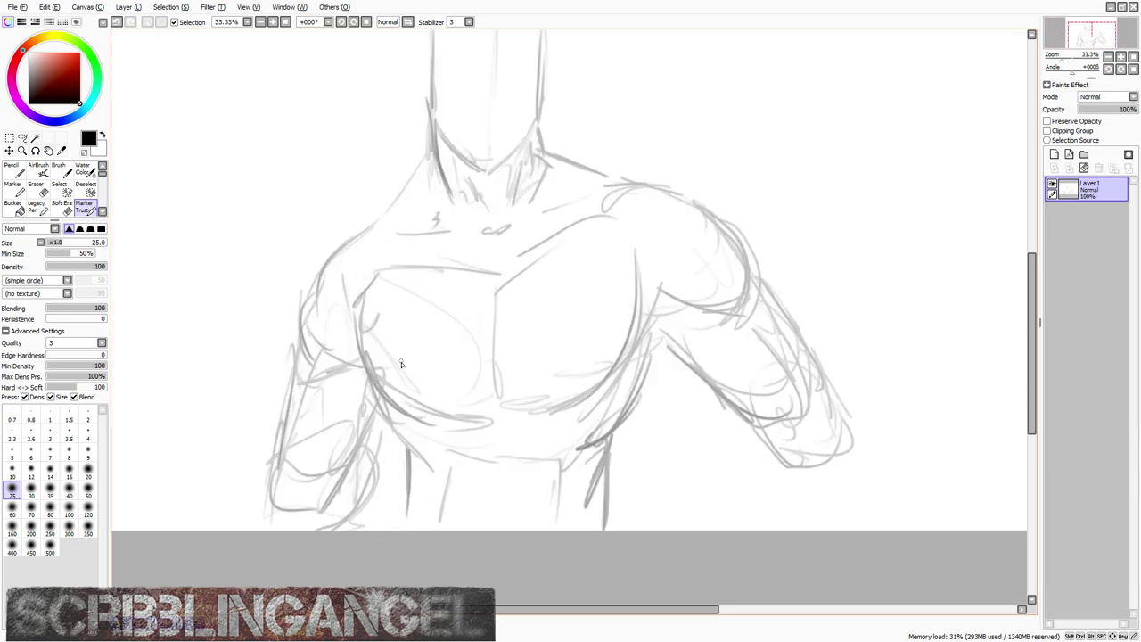
mouse_move(355, 310)
left_mouse_down()
mouse_move(395, 400)
mouse_move(491, 419)
left_mouse_up()
left_click_drag(366, 383, 488, 419)
left_click_drag(374, 266, 519, 255)
left_click_drag(628, 230, 622, 339)
left_click_drag(607, 218, 652, 311)
Step: Refine the left-hand forearm and waist edge, and add abdominal divisions and rib lines below the chest
mouse_move(383, 419)
left_mouse_down()
mouse_move(339, 510)
mouse_move(303, 529)
left_mouse_up()
left_click_drag(274, 496, 255, 530)
mouse_move(385, 423)
left_mouse_down()
mouse_move(407, 518)
mouse_move(392, 531)
left_mouse_up()
left_click_drag(506, 465, 499, 527)
left_click_drag(514, 464, 538, 462)
left_click_drag(554, 414, 553, 447)
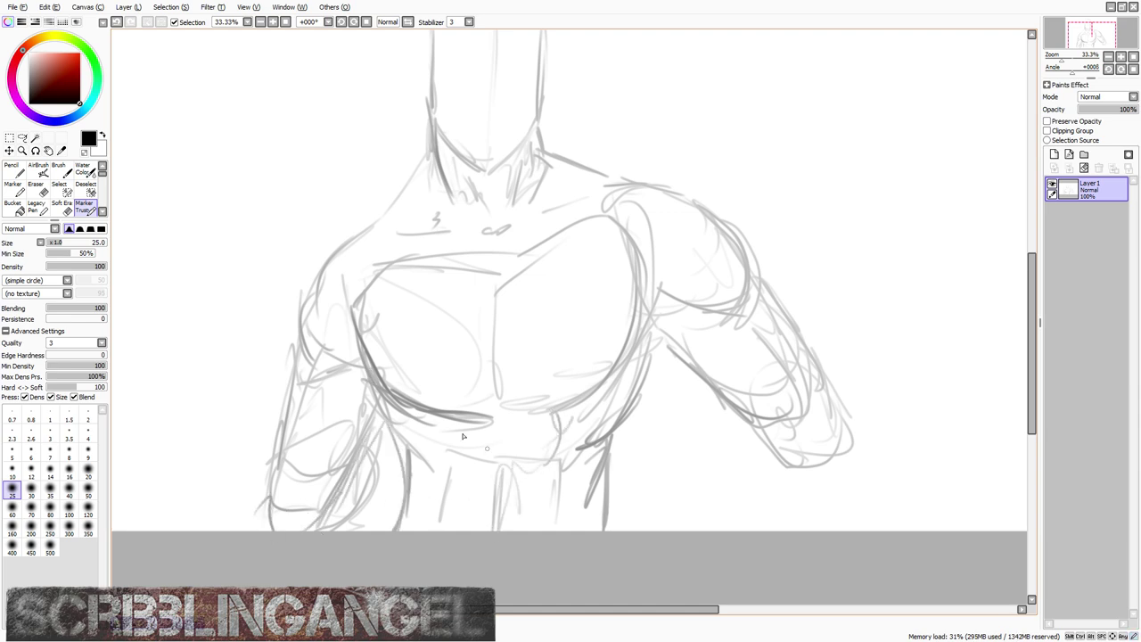
left_click_drag(431, 431, 440, 448)
Step: Try a bent right-hand forearm hanging from overlapping elbow curves down to the canvas edge
scroll(497, 414, "down", 1)
scroll(898, 429, "up", 1)
left_click_drag(726, 430, 706, 419)
left_click_drag(699, 495, 635, 526)
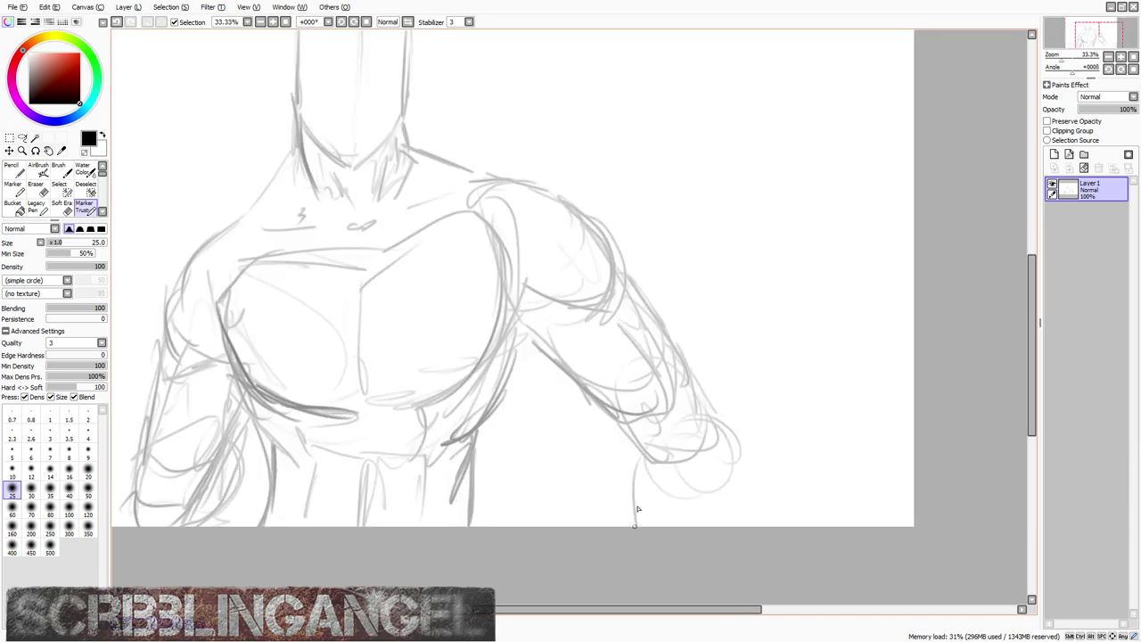
left_click_drag(670, 441, 773, 494)
left_click_drag(663, 449, 768, 467)
left_click_drag(703, 449, 727, 526)
left_click_drag(756, 476, 737, 525)
scroll(466, 216, "down", 2)
scroll(465, 216, "up", 1)
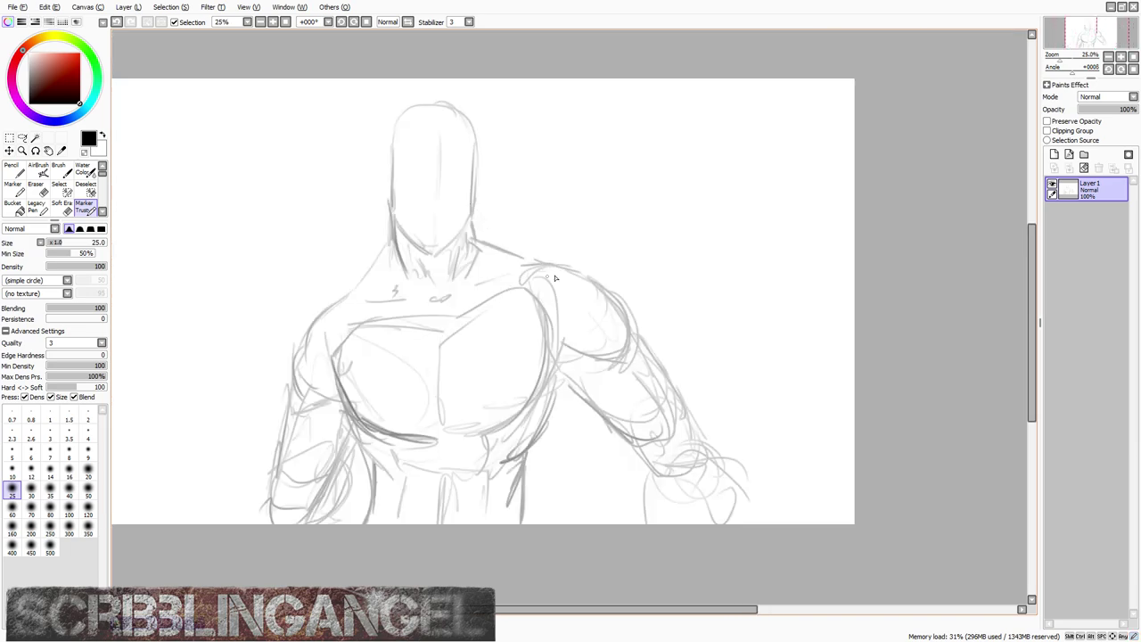
Step: Undo the strokes of the bent right-hand forearm and its elbow curves
key("ctrl+z")
key("ctrl+z")
key("ctrl+z")
key("ctrl+z")
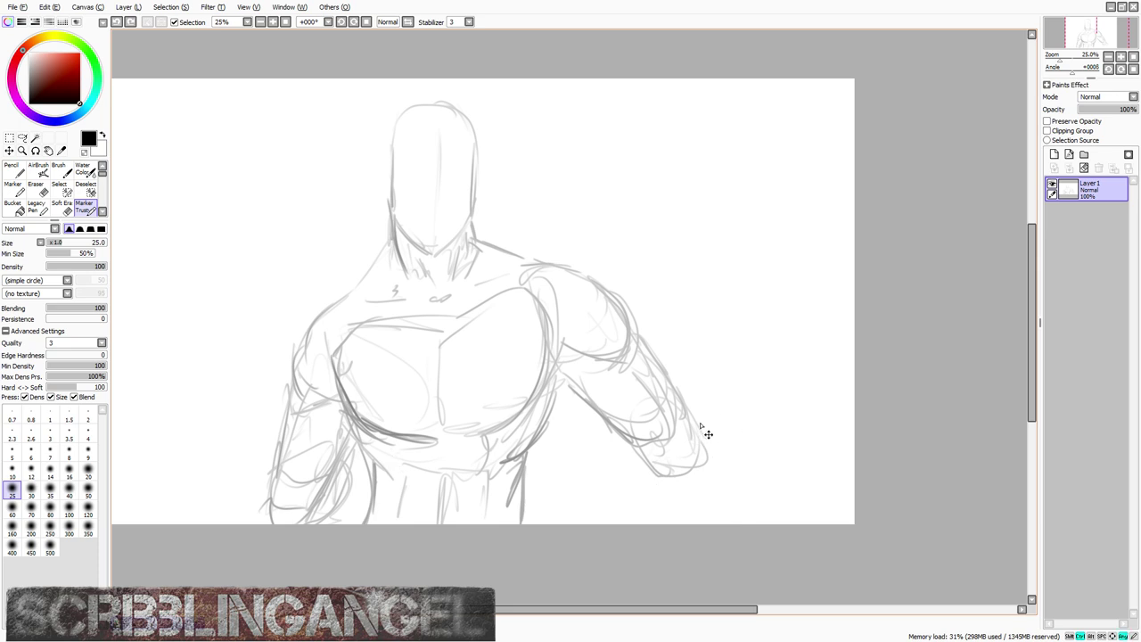
Step: Try overlapping round forms for a forearm projecting outward from the right-hand elbow
mouse_move(664, 437)
left_mouse_down()
mouse_move(724, 470)
mouse_move(679, 492)
mouse_move(744, 499)
left_mouse_up()
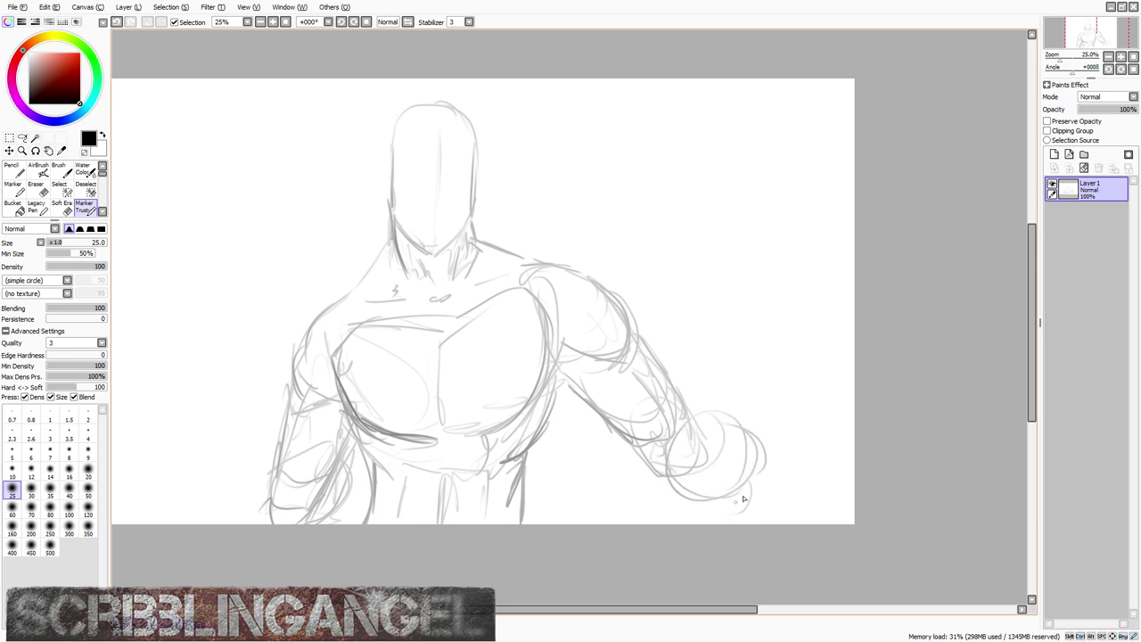
key("ctrl+z")
key("ctrl+z")
key("ctrl+z")
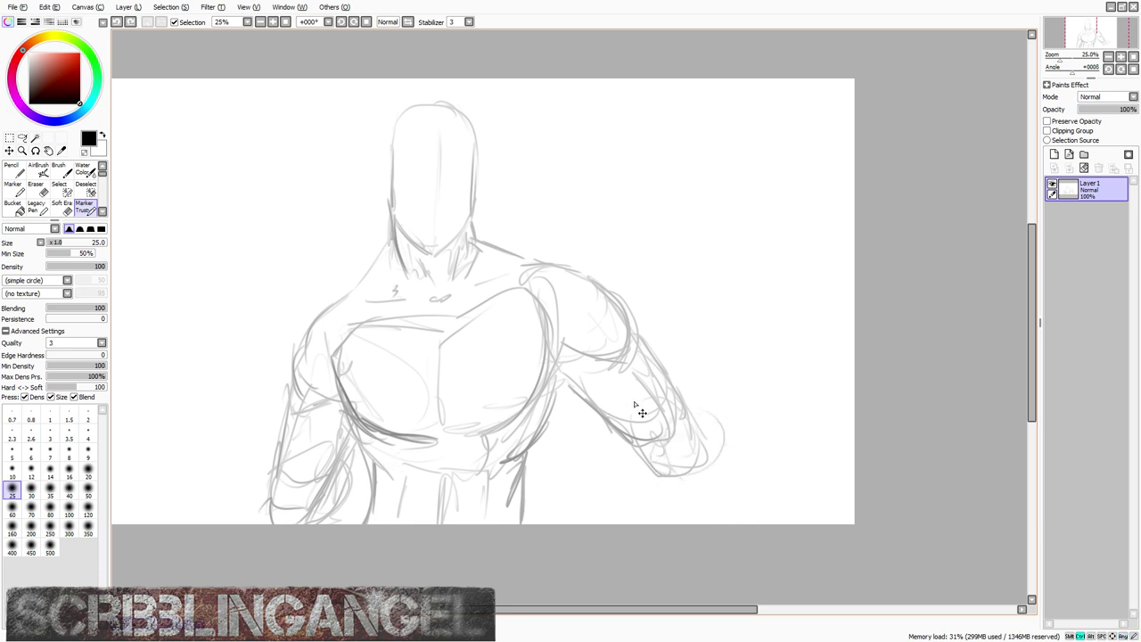
key("ctrl+z")
Step: Sketch the right-hand elbow contour, extend that forearm's edges down to the canvas edge, and add a stroke on the left-hand forearm
mouse_move(634, 446)
left_mouse_down()
mouse_move(680, 491)
mouse_move(718, 454)
mouse_move(715, 491)
mouse_move(655, 485)
left_mouse_up()
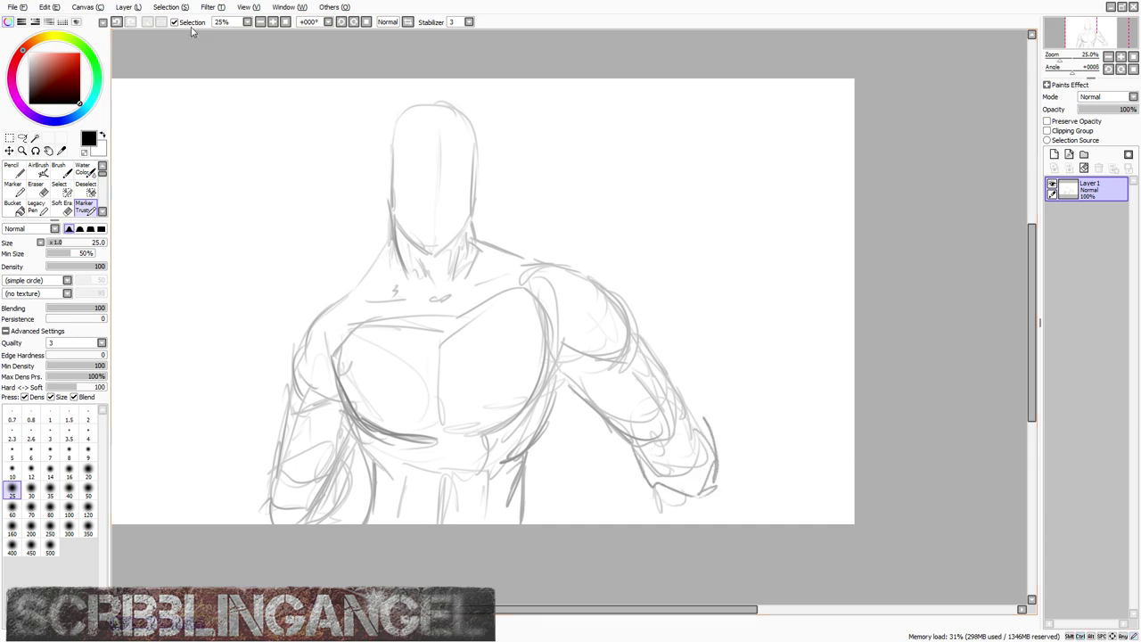
left_click(117, 22)
left_click(117, 22)
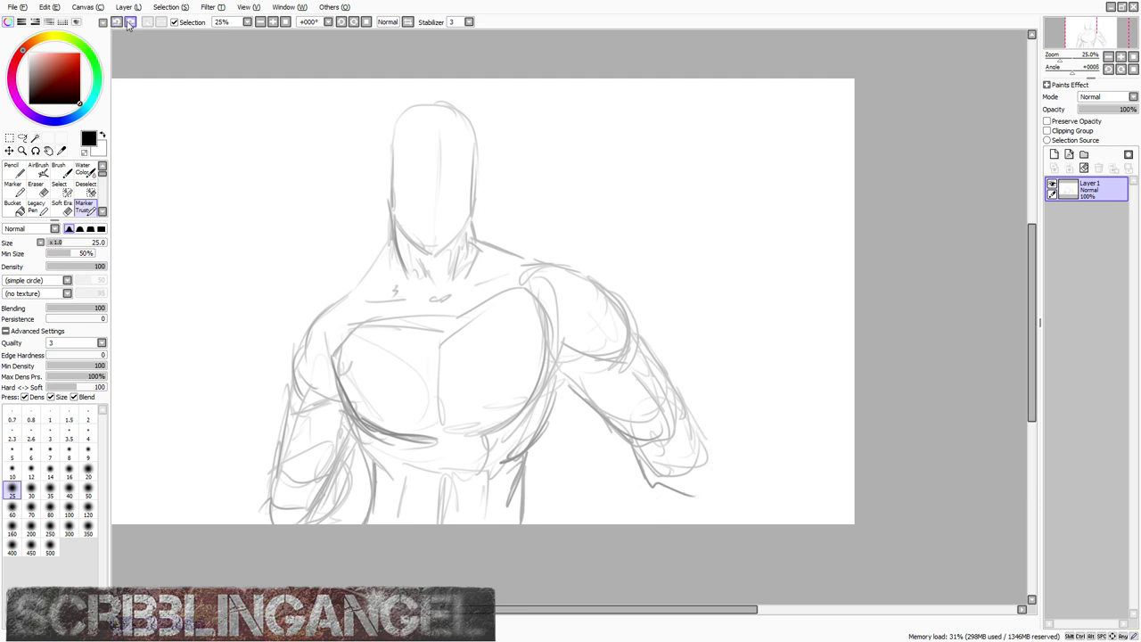
left_click(129, 22)
left_click(130, 22)
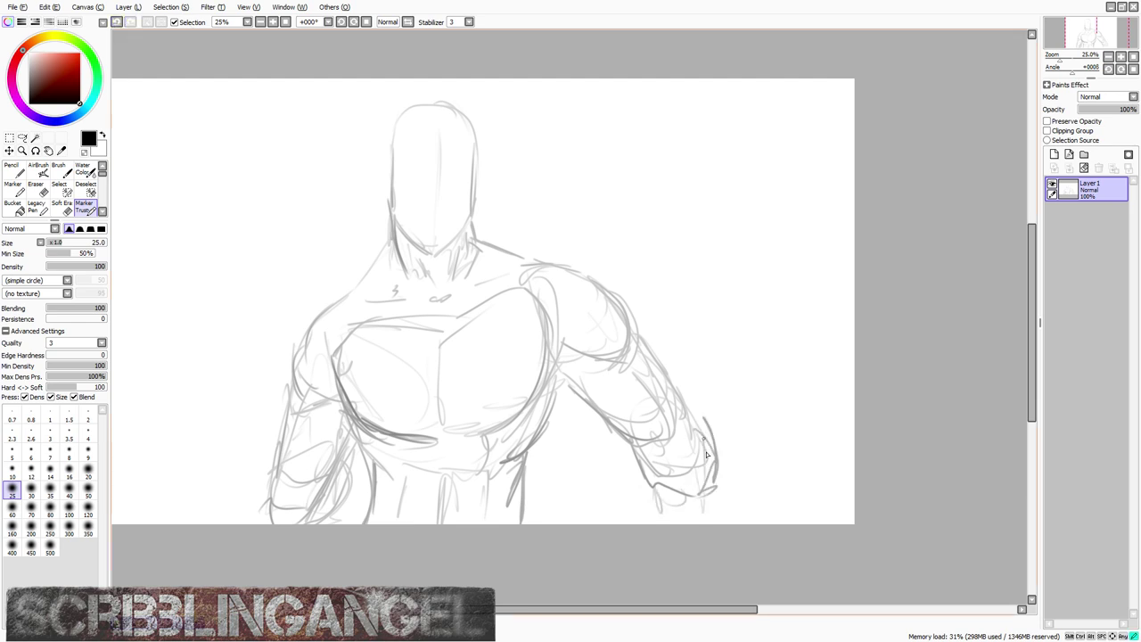
left_click_drag(709, 441, 713, 522)
left_click_drag(642, 468, 635, 517)
left_click_drag(710, 522, 686, 410)
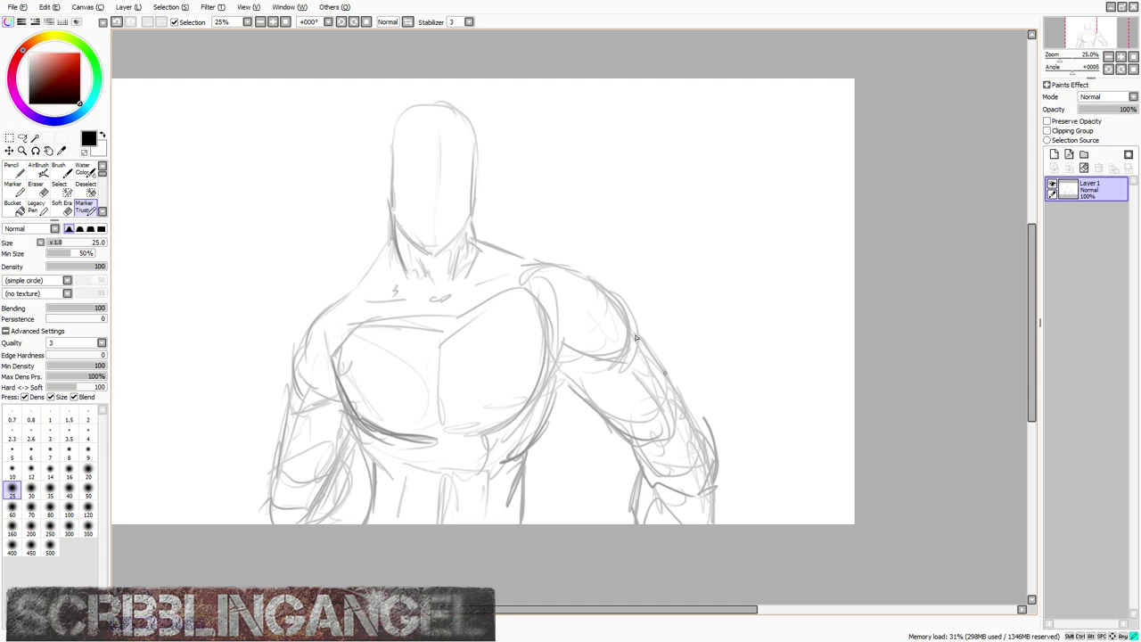
left_click_drag(341, 472, 323, 515)
Step: Reinforce both neck-to-shoulder slopes, thickening the right-hand one, and extend the right-hand collarbone line toward the neck
scroll(270, 496, "down", 1)
scroll(507, 280, "up", 4)
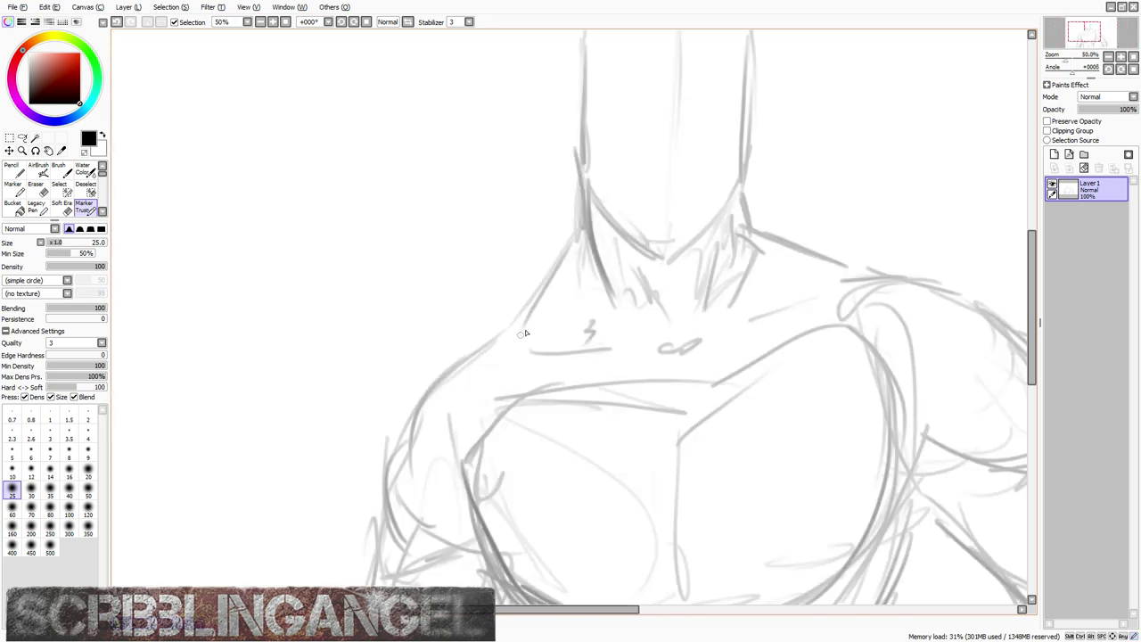
mouse_move(569, 239)
left_mouse_down()
mouse_move(517, 337)
mouse_move(491, 343)
left_mouse_up()
scroll(504, 332, "down", 1)
scroll(706, 294, "up", 1)
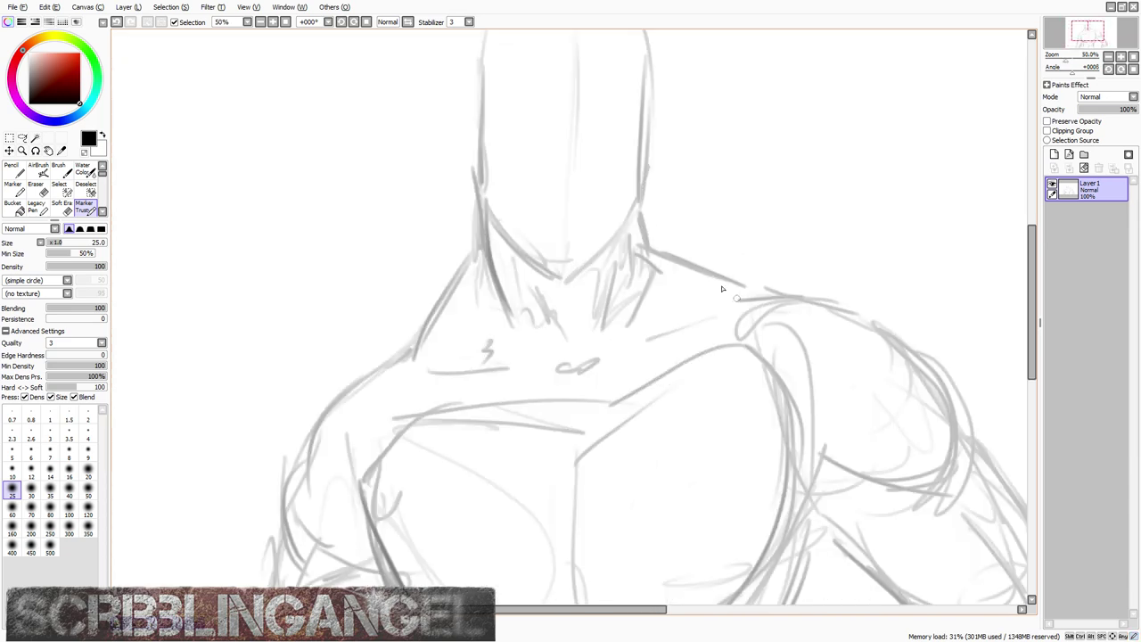
left_click_drag(745, 290, 642, 233)
left_click_drag(656, 344, 613, 353)
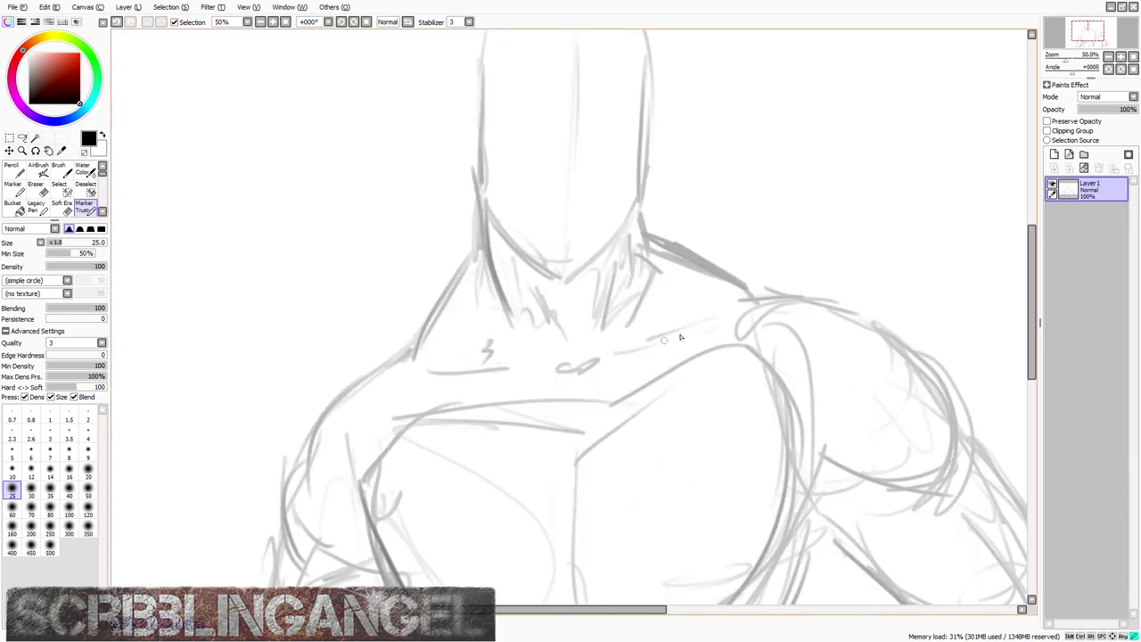
scroll(517, 214, "down", 1)
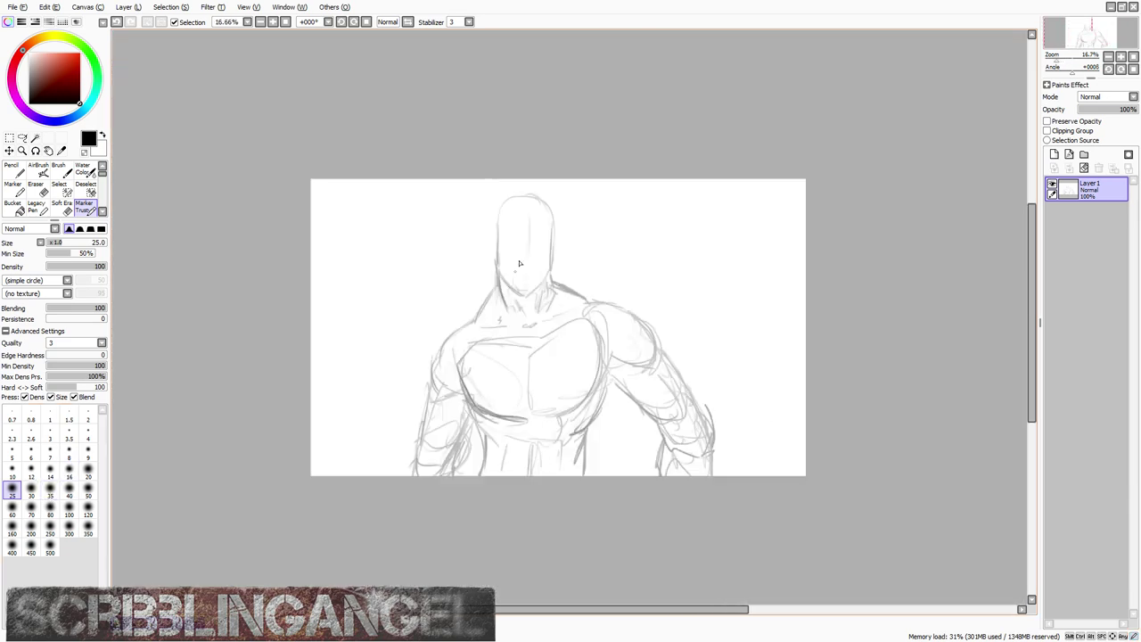
Step: Draw a horizontal eye guideline across the head and a curved brow above its right-hand end
scroll(515, 206, "up", 1)
left_click_drag(558, 258, 438, 262)
mouse_move(520, 261)
left_mouse_down()
mouse_move(458, 262)
mouse_move(524, 268)
mouse_move(542, 236)
left_mouse_up()
scroll(532, 244, "up", 1)
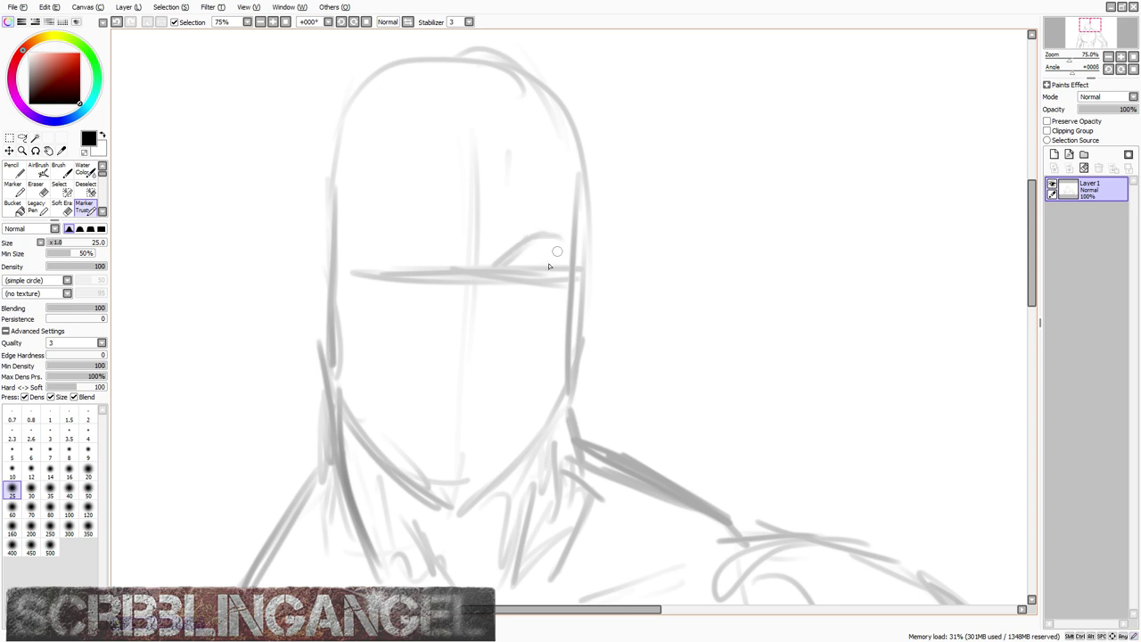
Step: Undo the brow curve and the extra eye-line strokes, keeping a light horizontal guide on the face
key("ctrl+z")
key("ctrl+z")
key("ctrl+z")
key("ctrl+z")
key("ctrl+z")
key("ctrl+z")
key("ctrl+z")
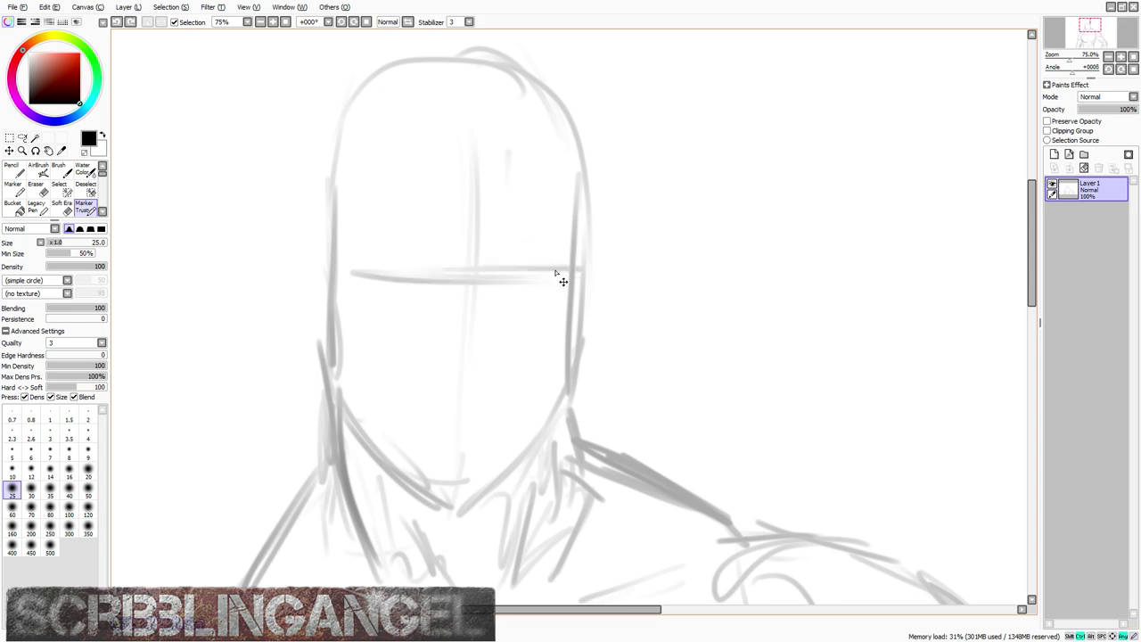
Step: Lower the sketch layer's opacity to 52%
scroll(545, 265, "down", 4)
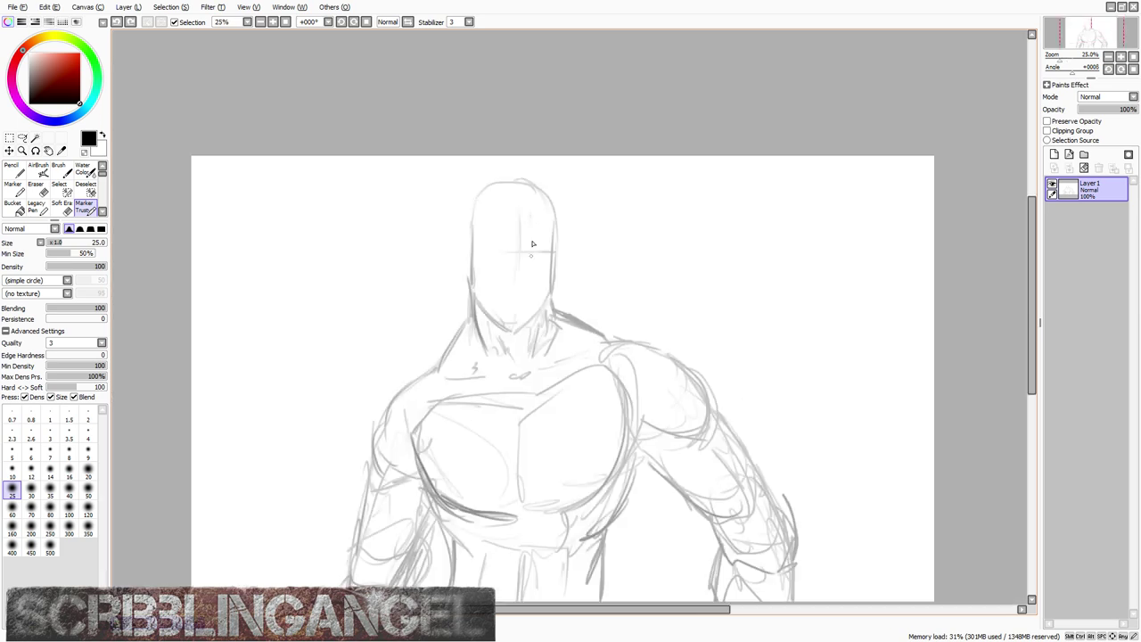
scroll(526, 269, "up", 1)
scroll(526, 269, "down", 1)
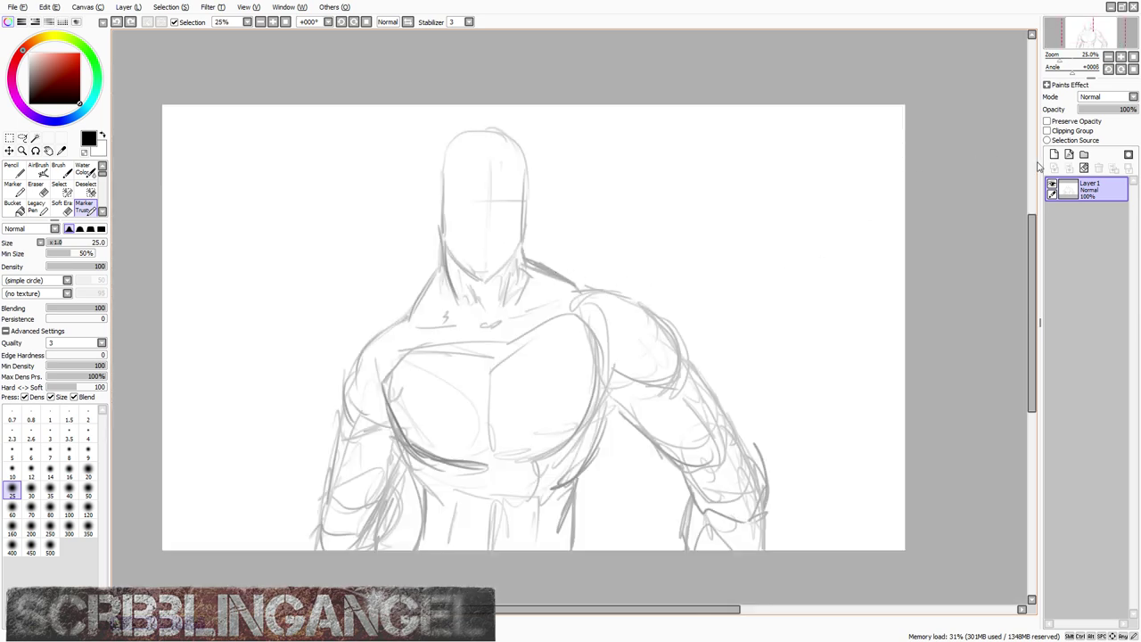
left_click(1111, 111)
left_click_drag(1106, 111, 1111, 108)
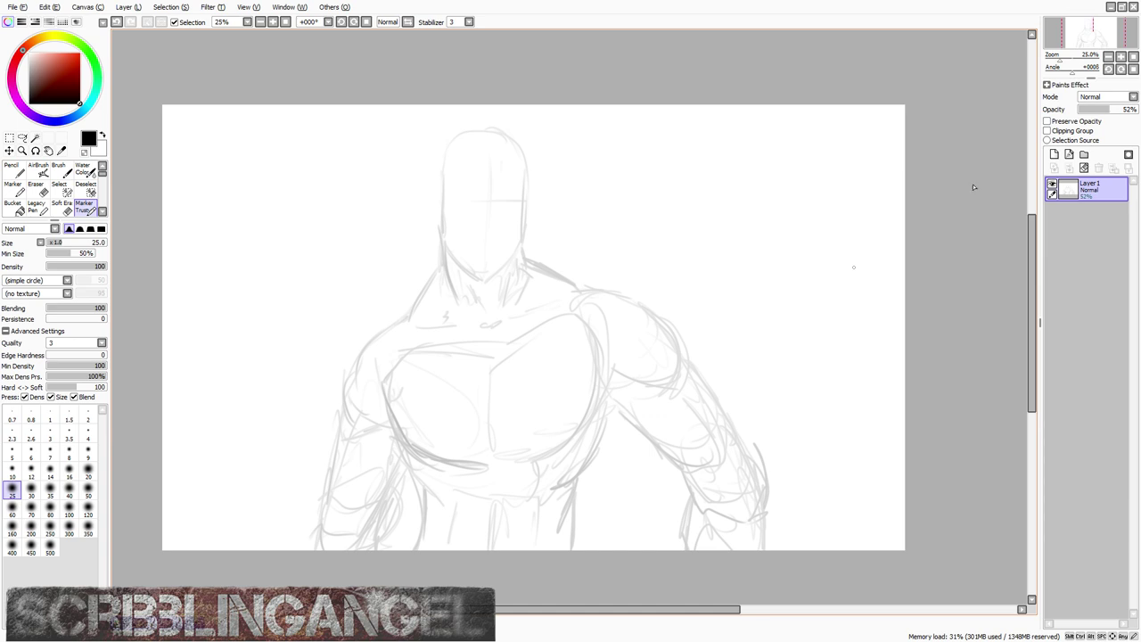
Step: Add a new layer above the sketch and fill it entirely with bright cyan using the Bucket
left_click(1054, 154)
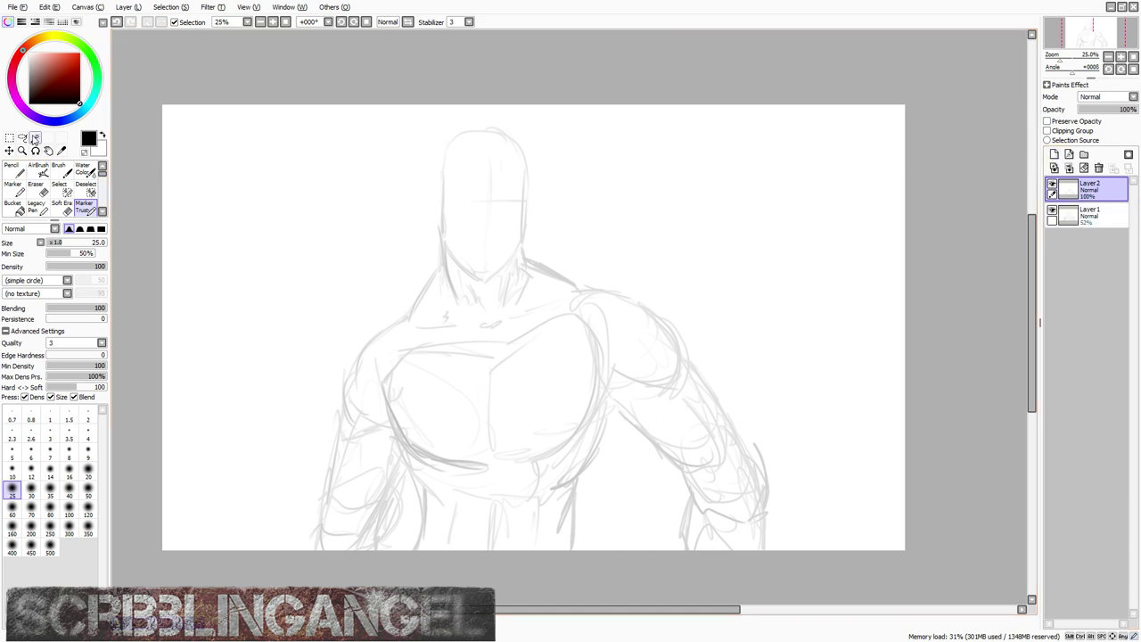
left_click(85, 105)
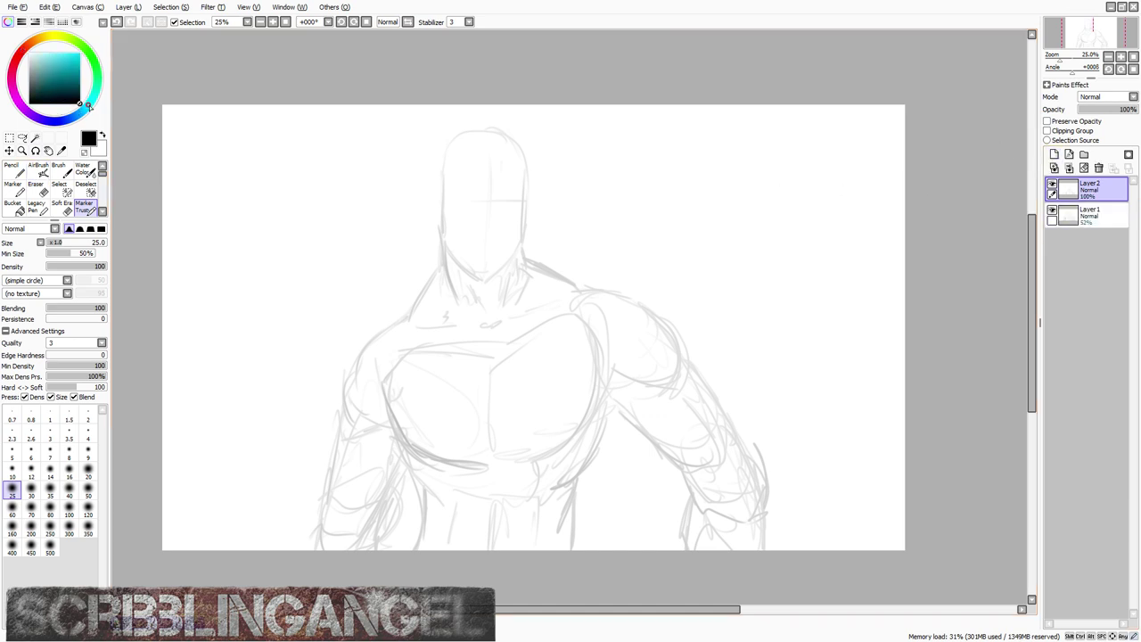
left_click_drag(62, 68, 80, 53)
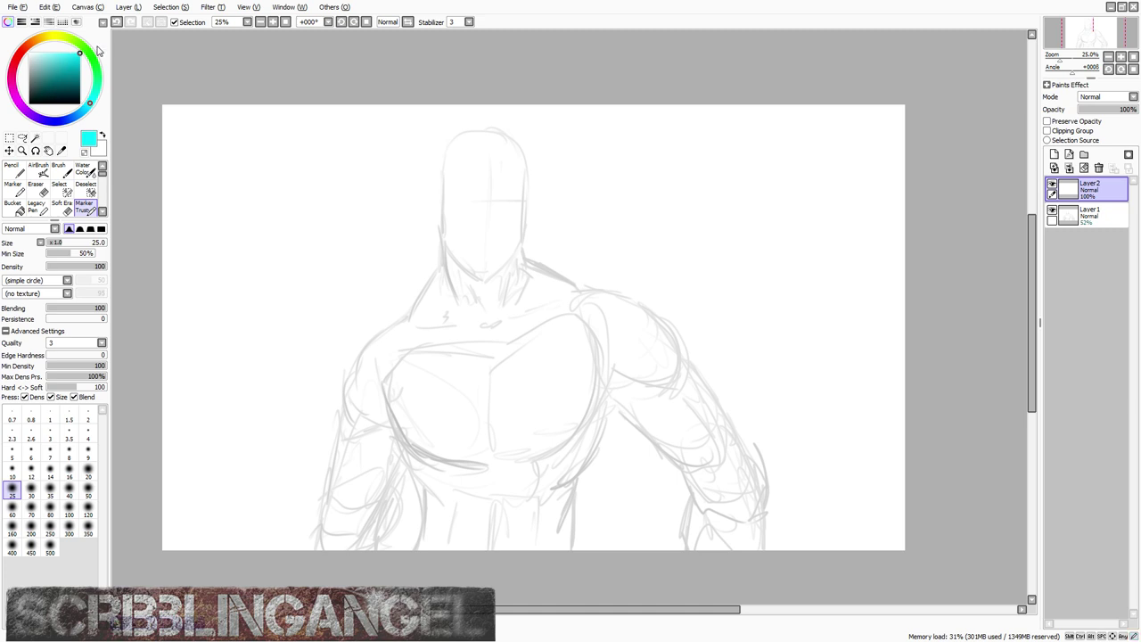
left_click(13, 206)
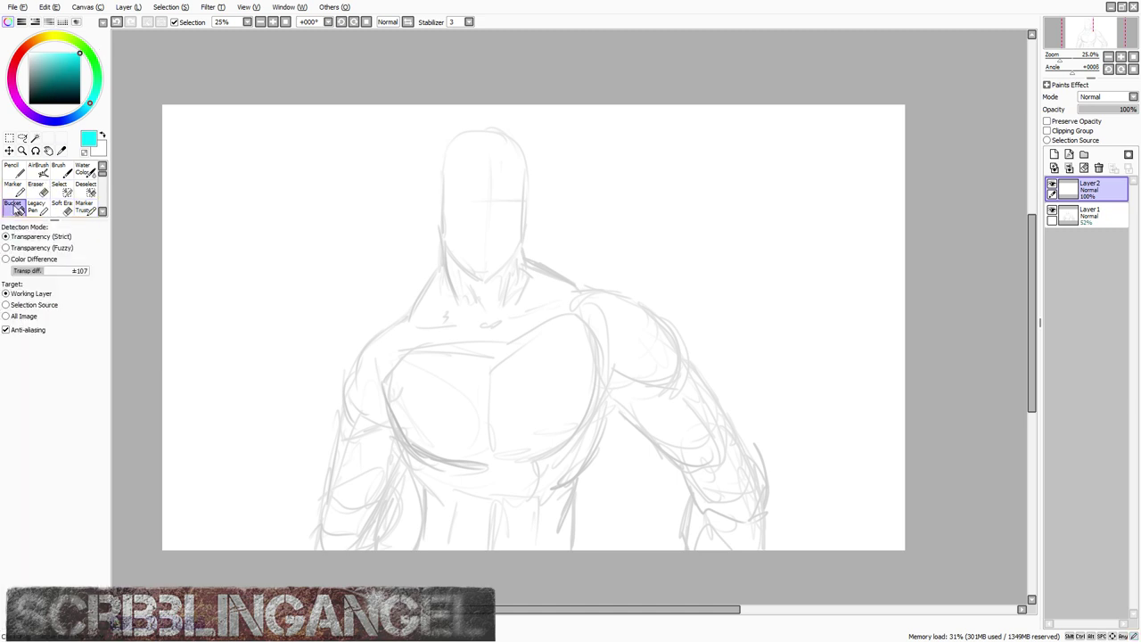
left_click(208, 256)
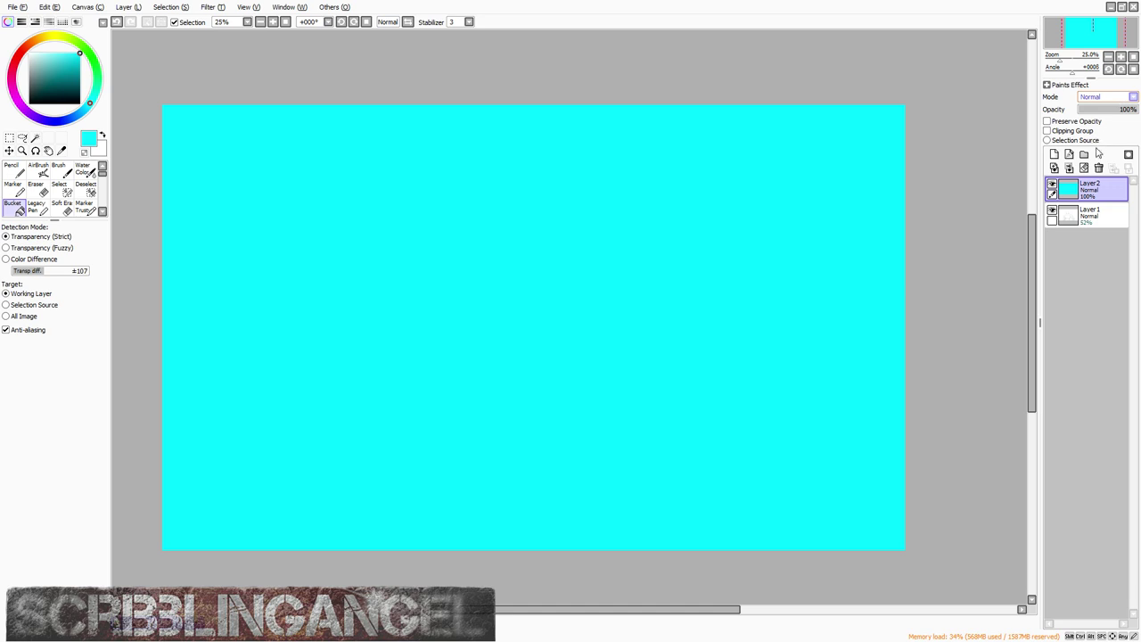
Step: Set the cyan layer's blending mode to Overlay and the sketch layer's opacity to 100%
left_click(1098, 141)
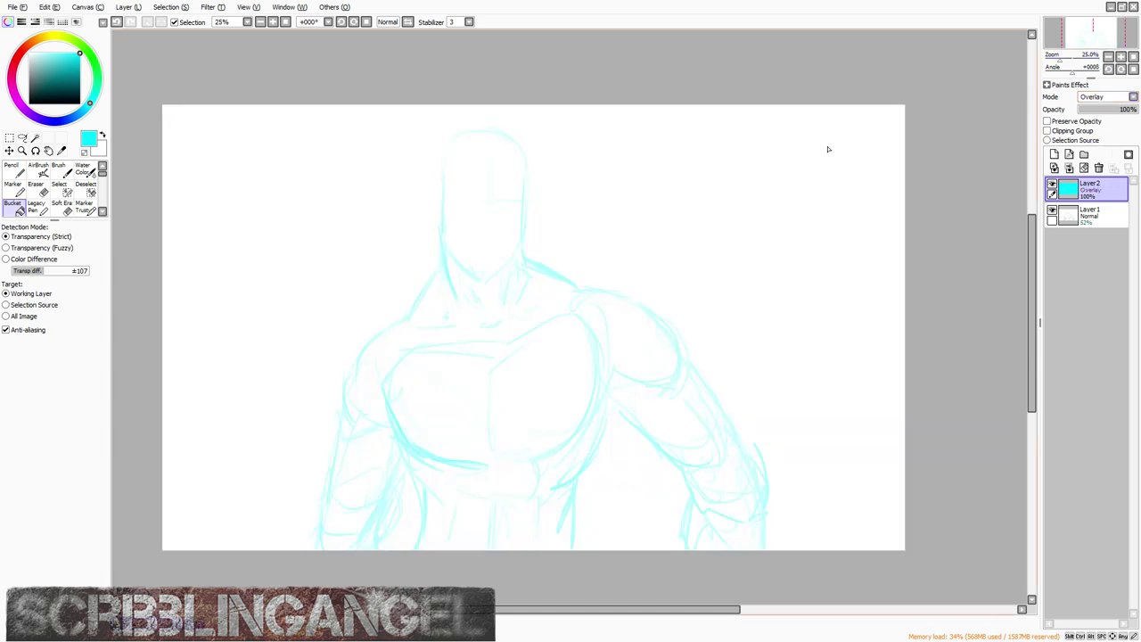
left_click(1089, 214)
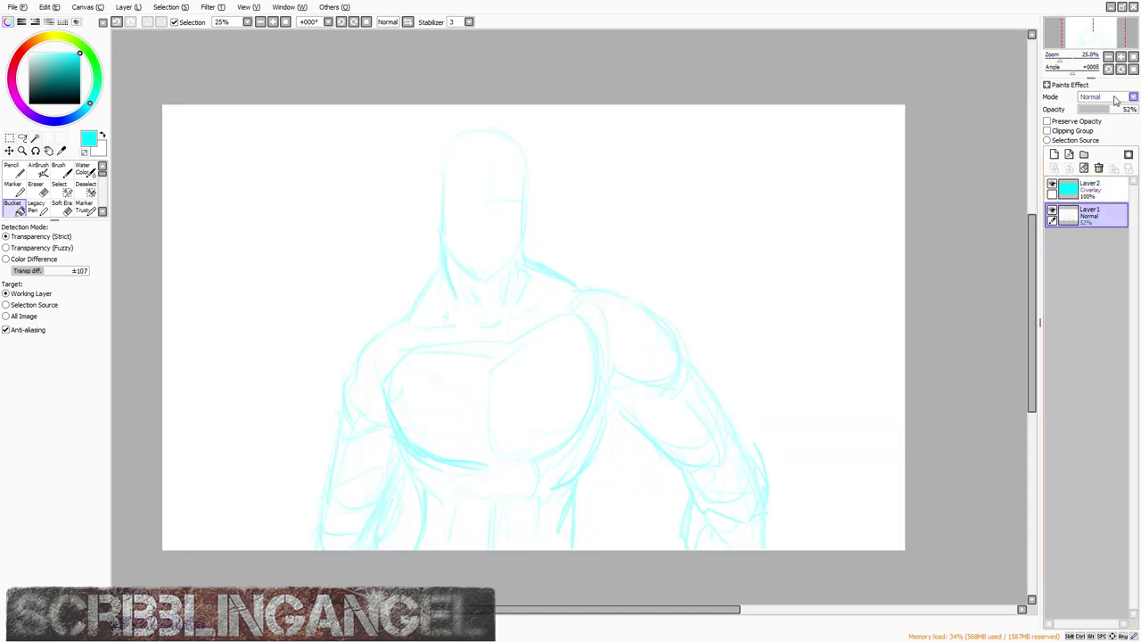
mouse_move(1114, 108)
left_mouse_down()
mouse_move(1138, 109)
mouse_move(1087, 109)
mouse_move(1139, 109)
left_mouse_up()
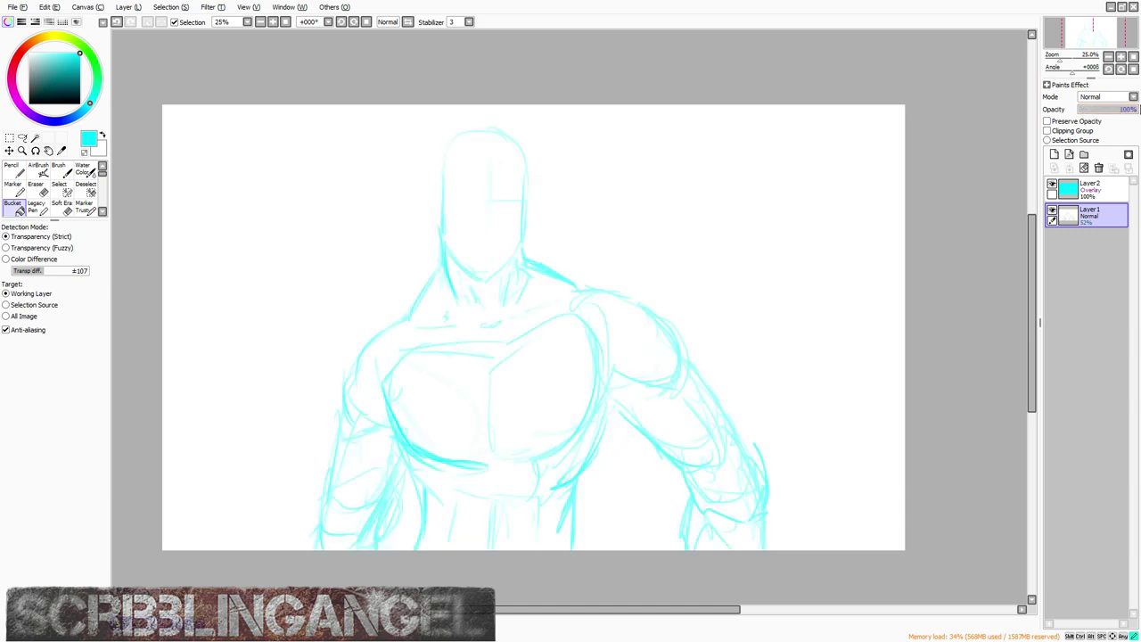
Step: Add an empty layer above the cyan overlay and choose the Marker Trusty brush at size 25
scroll(534, 198, "down", 2)
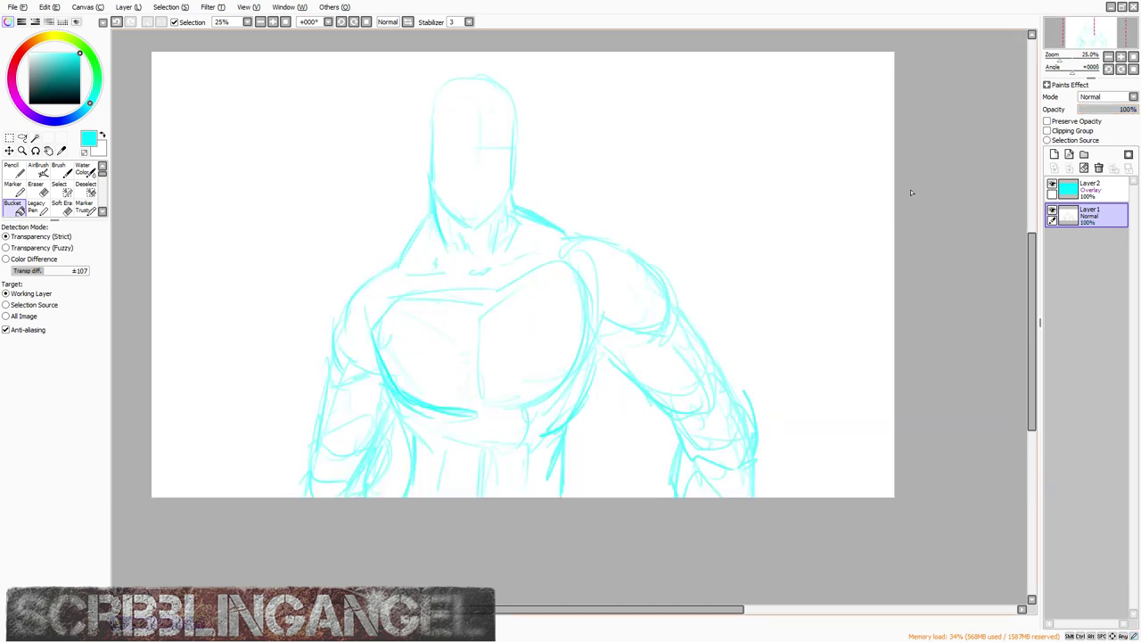
left_click(1089, 187)
left_click(1054, 153)
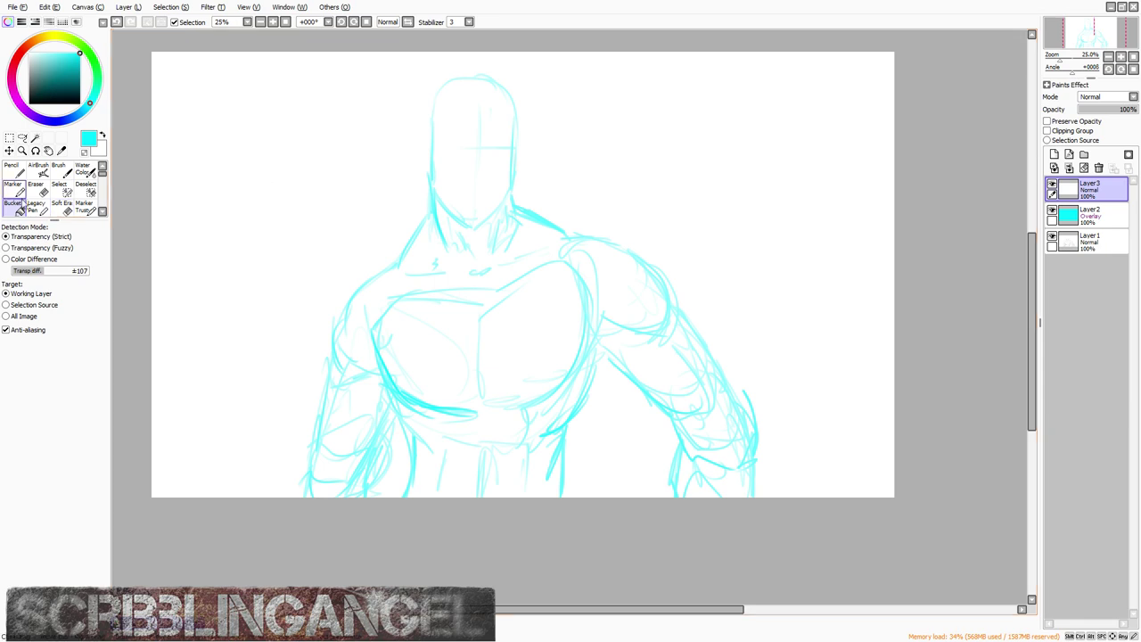
left_click(17, 172)
left_click(18, 207)
left_click(89, 210)
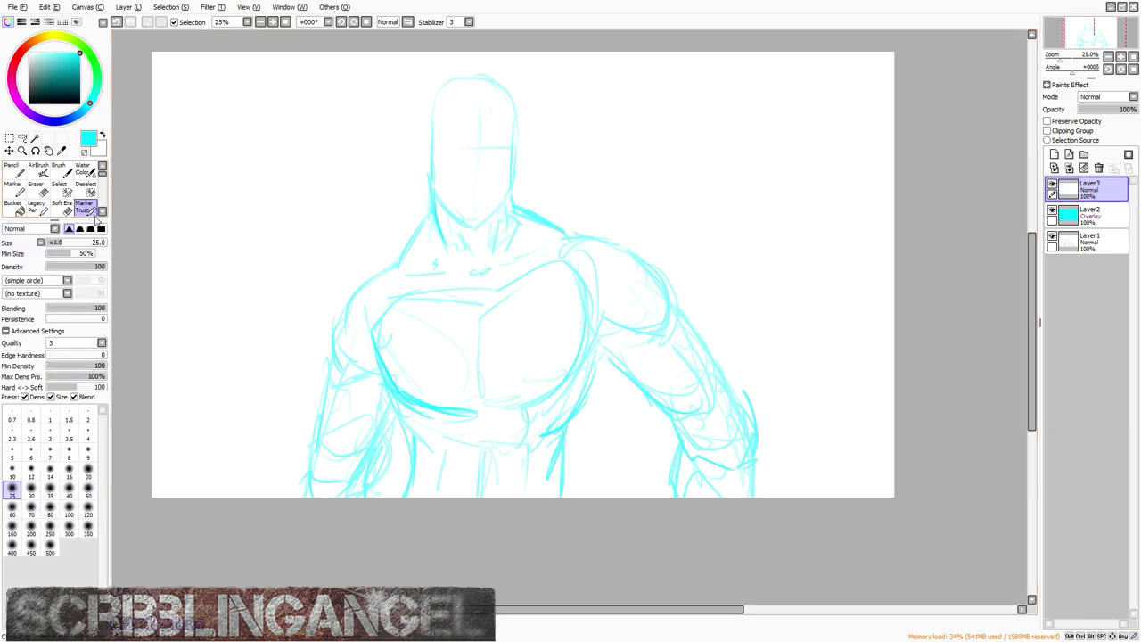
scroll(491, 160, "up", 2)
left_click_drag(528, 221, 468, 293)
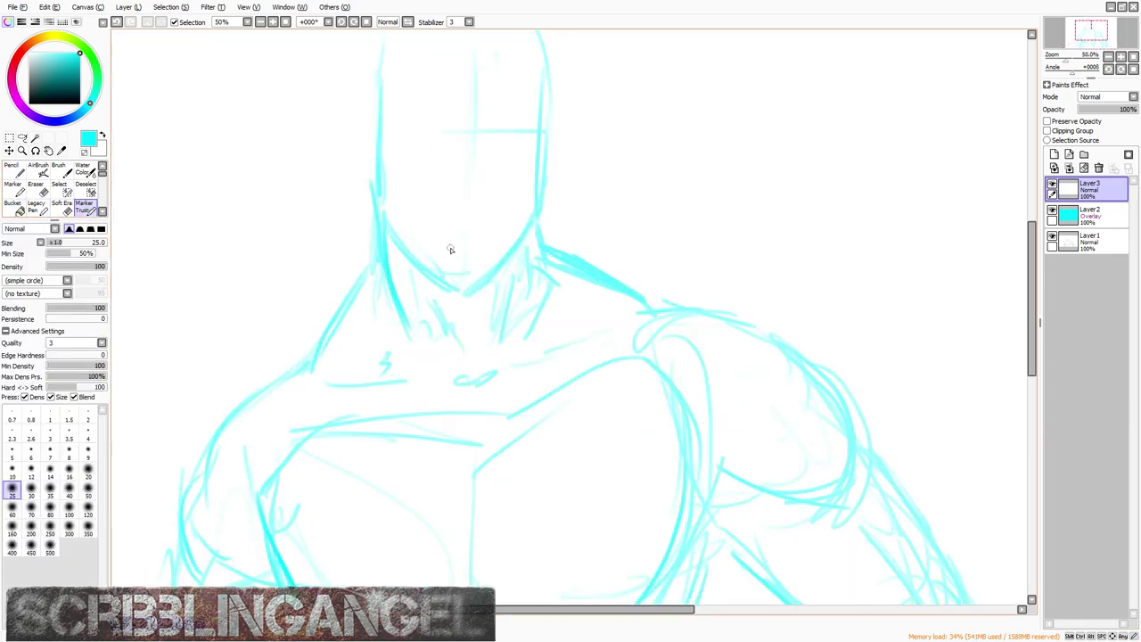
key("ctrl+z")
key("ctrl+z")
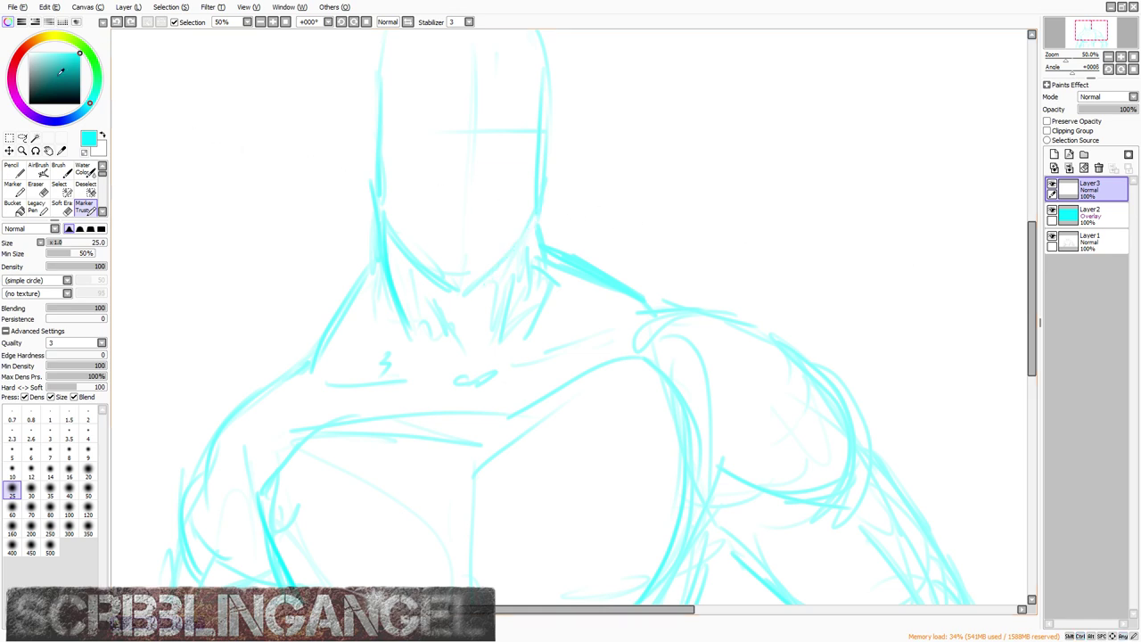
Step: Switch the colour to black and trace the jaw and both sides of the head on the top layer
left_click(79, 103)
left_click_drag(540, 211, 474, 294)
mouse_move(458, 294)
left_mouse_down()
mouse_move(381, 219)
mouse_move(378, 72)
left_mouse_up()
scroll(419, 236, "down", 2)
scroll(427, 234, "up", 2)
left_click_drag(456, 236, 452, 82)
scroll(424, 142, "down", 2)
scroll(424, 142, "down", 1)
scroll(387, 169, "up", 2)
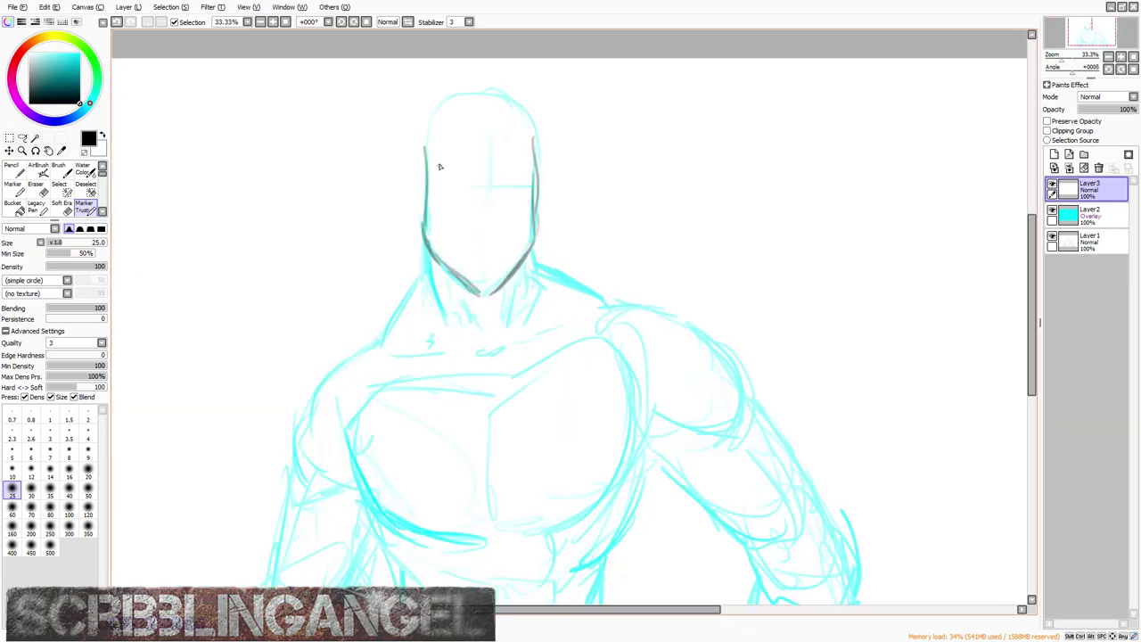
Step: Undo the black strokes along the jaw and the sides of the head
key("ctrl+z")
key("ctrl+z")
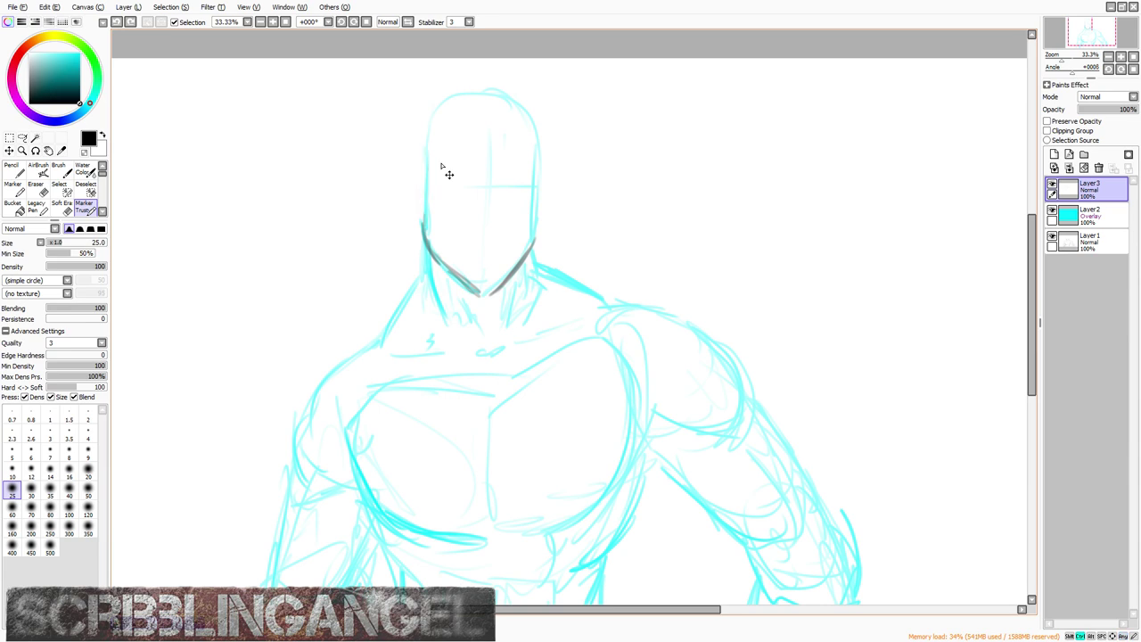
key("ctrl+z")
key("ctrl+z")
key("ctrl+z")
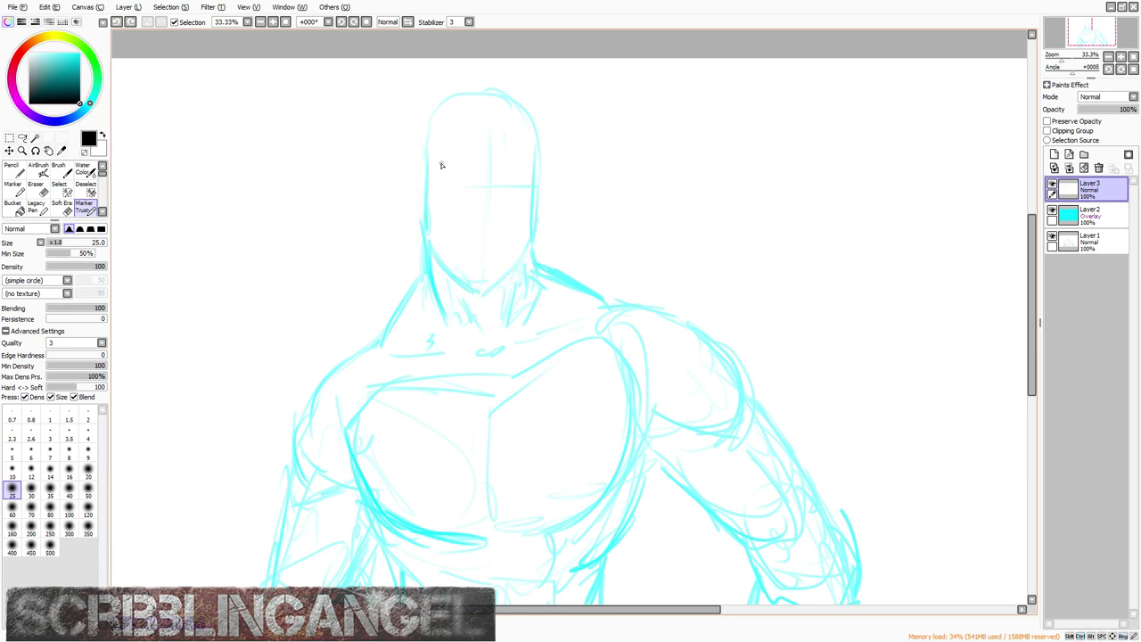
Step: Delete the cyan Overlay layer and lower the sketch layer's opacity to 33%
left_click(1089, 214)
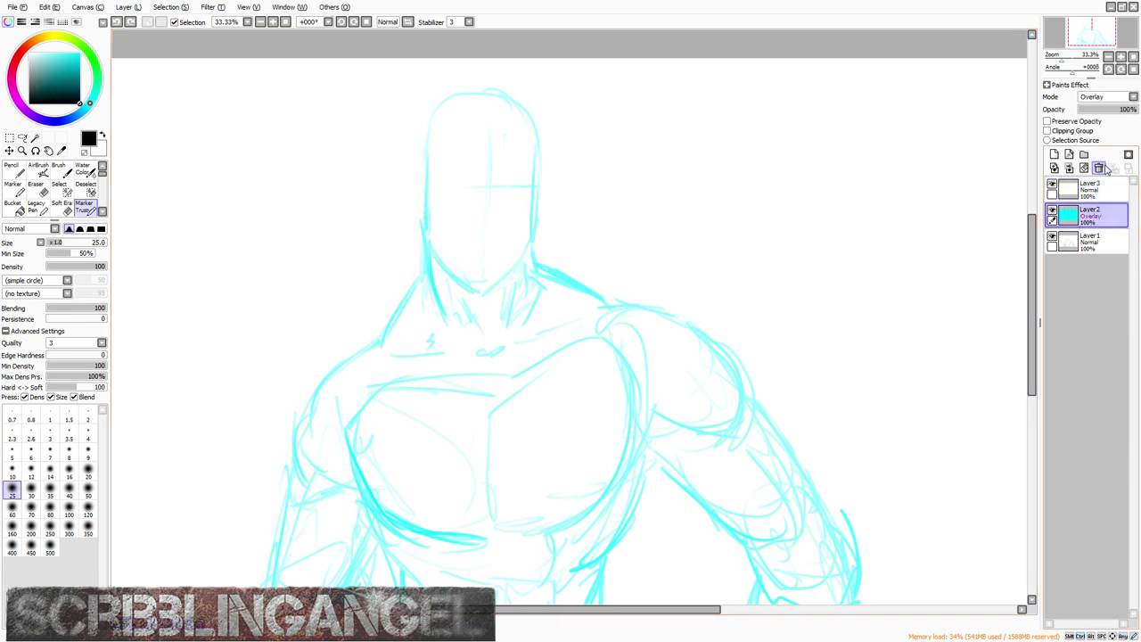
left_click(1099, 168)
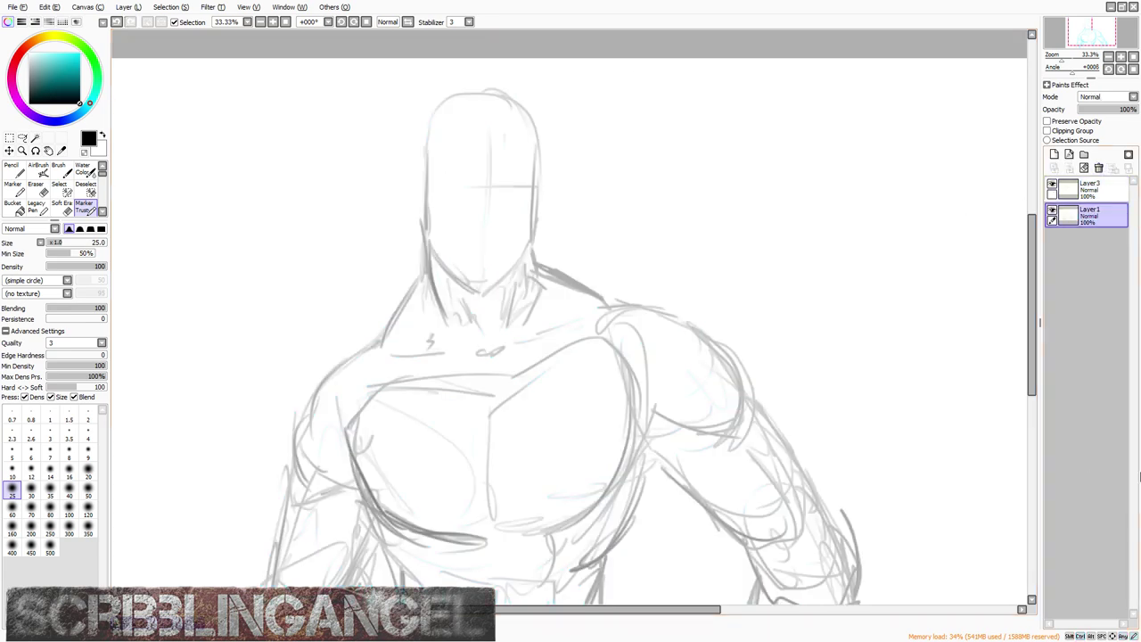
left_click(1107, 110)
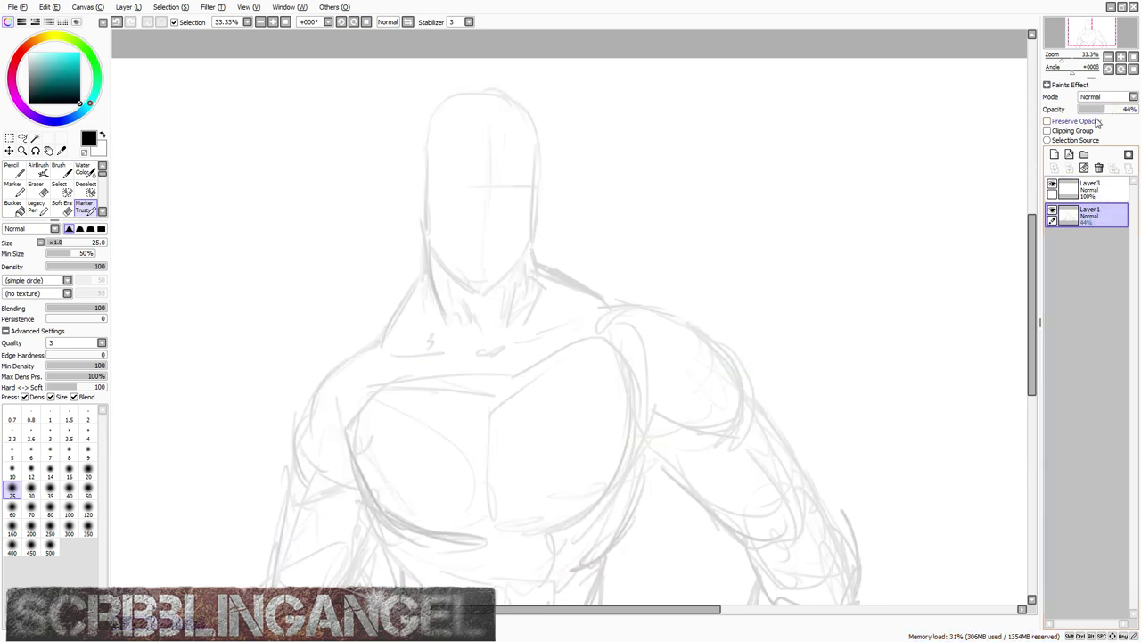
left_click(1101, 110)
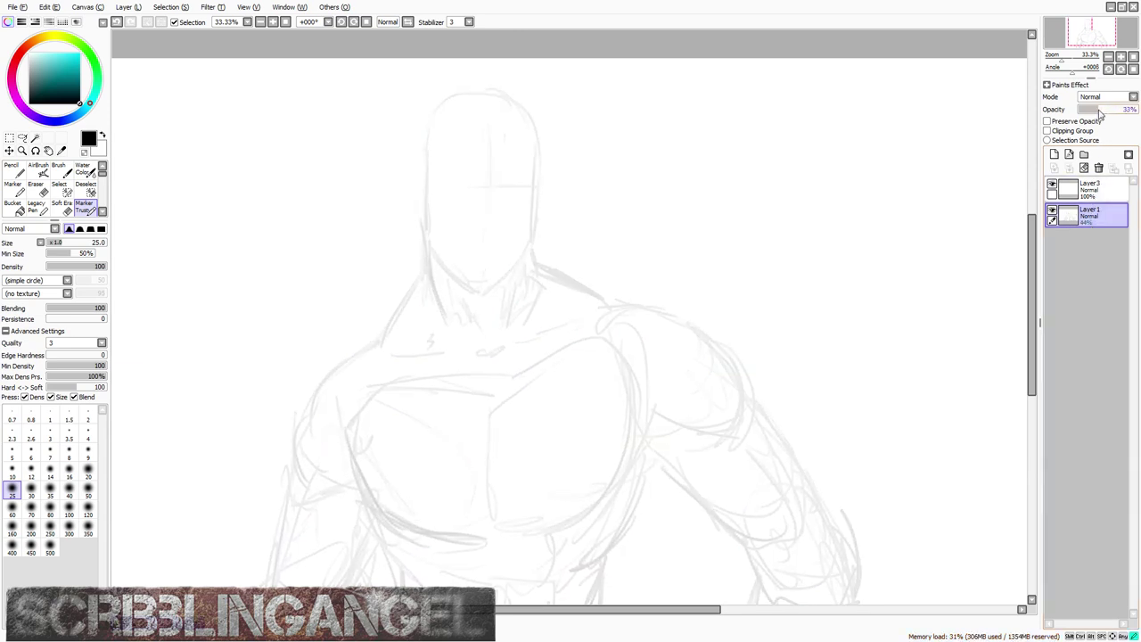
Step: Make the empty Layer3 above the faded sketch active for drawing the face
left_click(1089, 187)
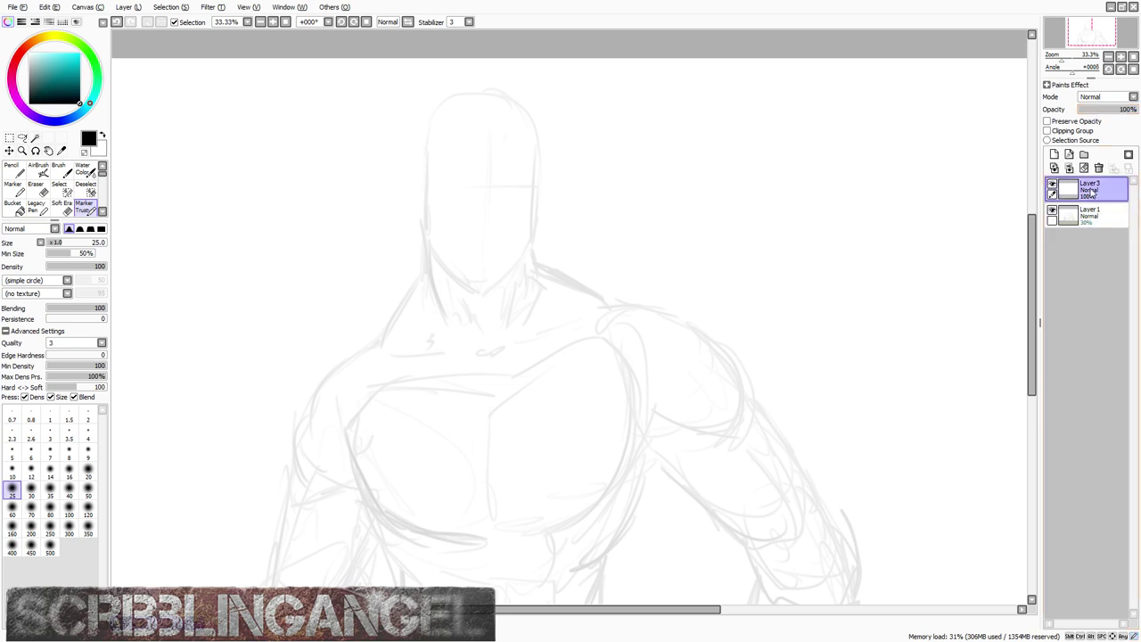
scroll(592, 165, "down", 1)
scroll(495, 193, "up", 3)
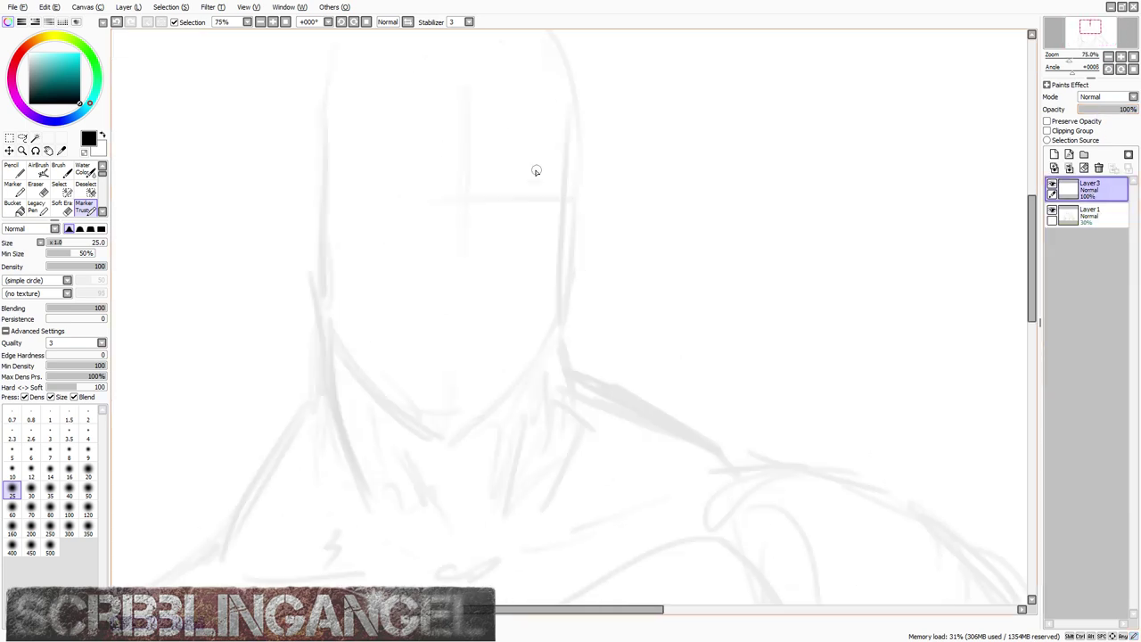
Step: Try a curved size-25 brow stroke on the horizontal face guideline and undo it
left_click_drag(476, 203, 567, 188)
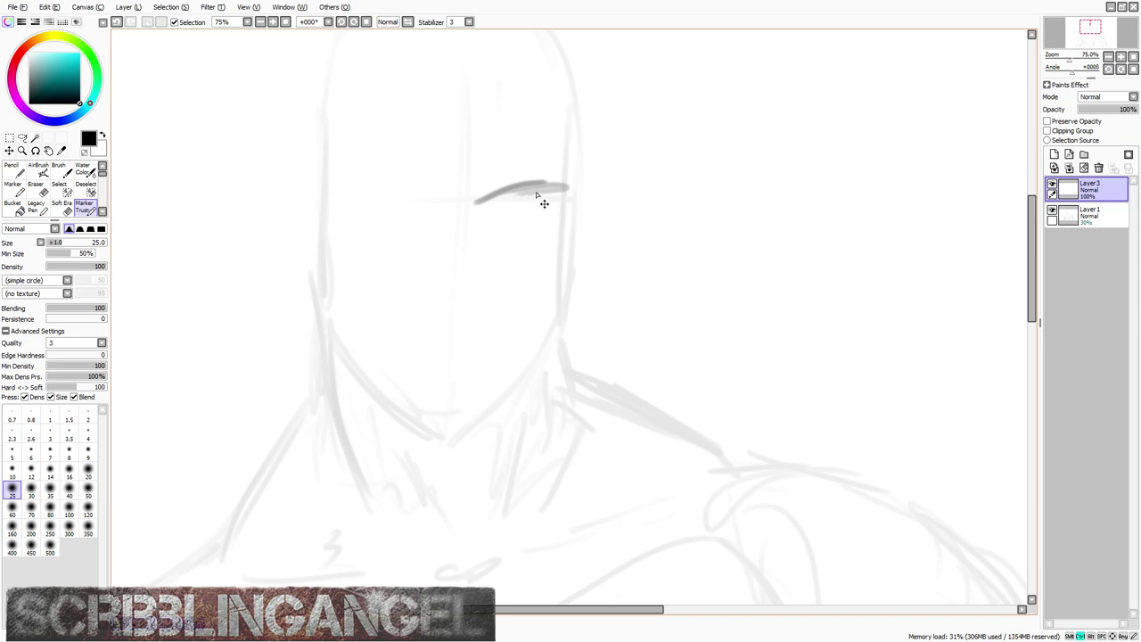
key("ctrl+z")
key("ctrl+z")
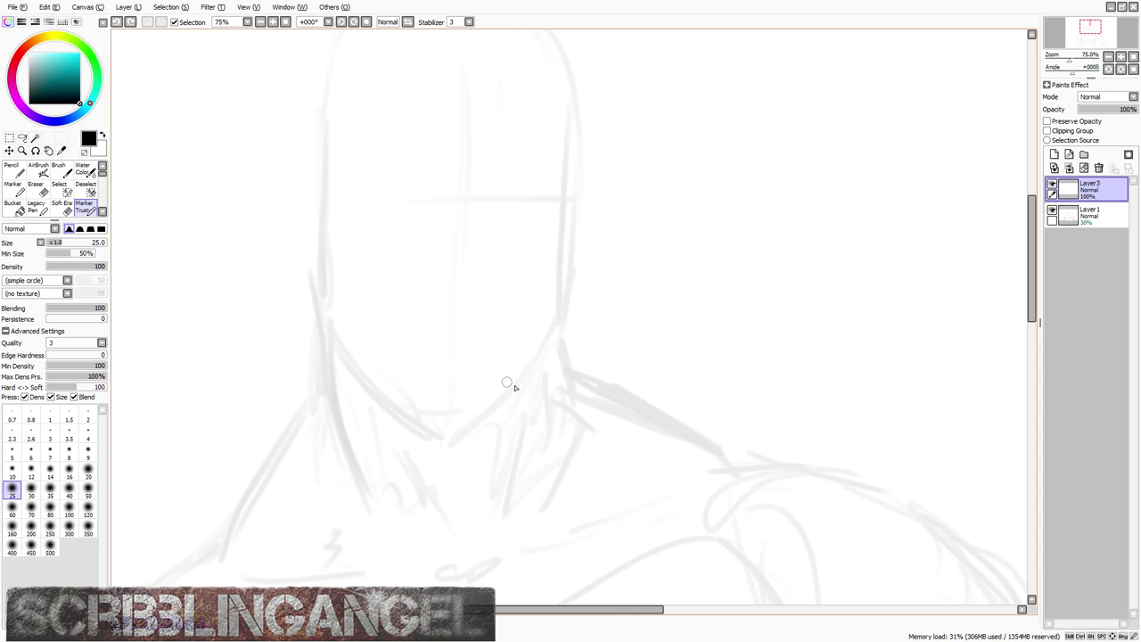
Step: Reduce the Marker Trusty brush size to 14
key("bracketleft")
key("bracketleft")
key("bracketleft")
key("bracketleft")
key("bracketleft")
key("bracketright")
key("bracketright")
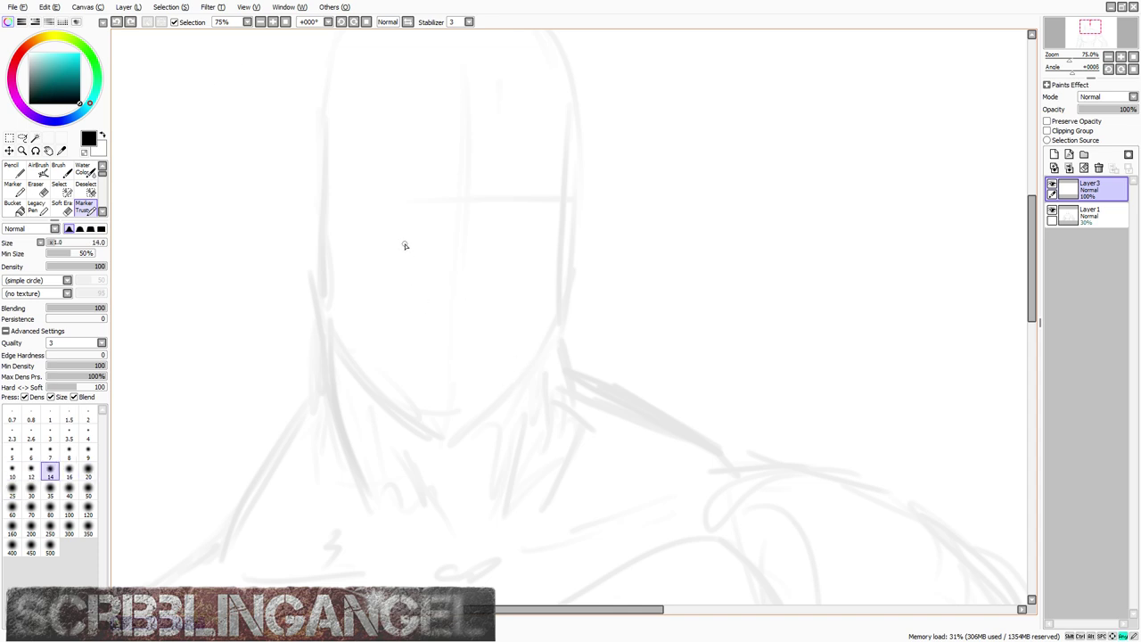
Step: Enlarge the brush to size 100 and scribble a thick black zigzag over one side of the face
key("bracketright")
key("bracketright")
key("bracketright")
key("bracketright")
key("bracketright")
key("bracketright")
key("bracketright")
key("bracketright")
key("bracketright")
key("bracketright")
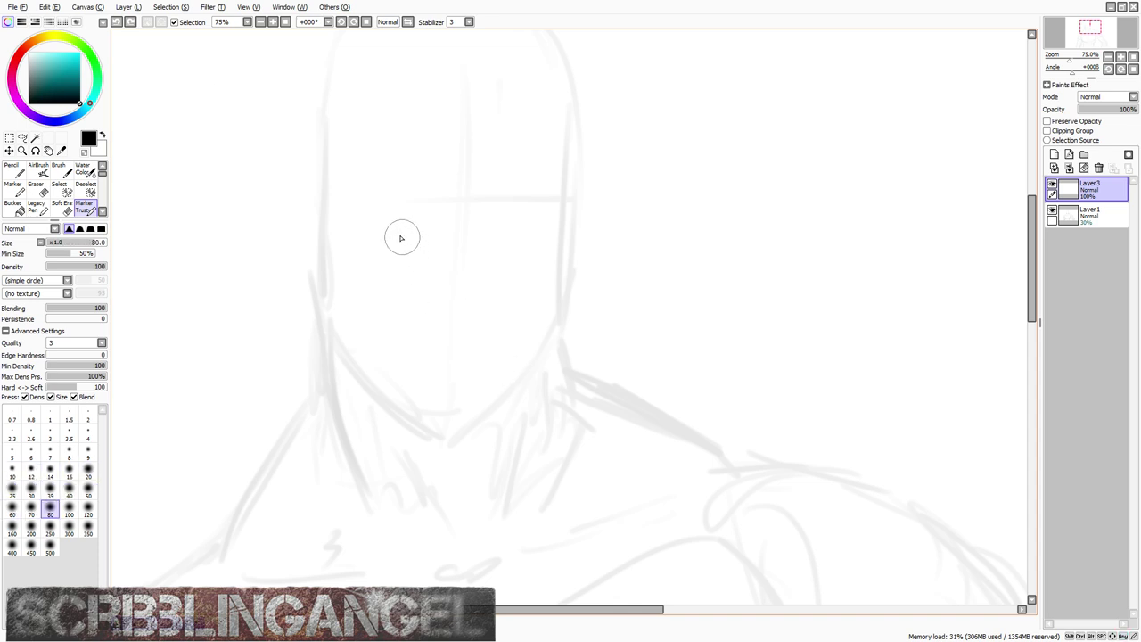
key("bracketright")
mouse_move(384, 201)
left_mouse_down()
mouse_move(450, 298)
mouse_move(352, 303)
left_mouse_up()
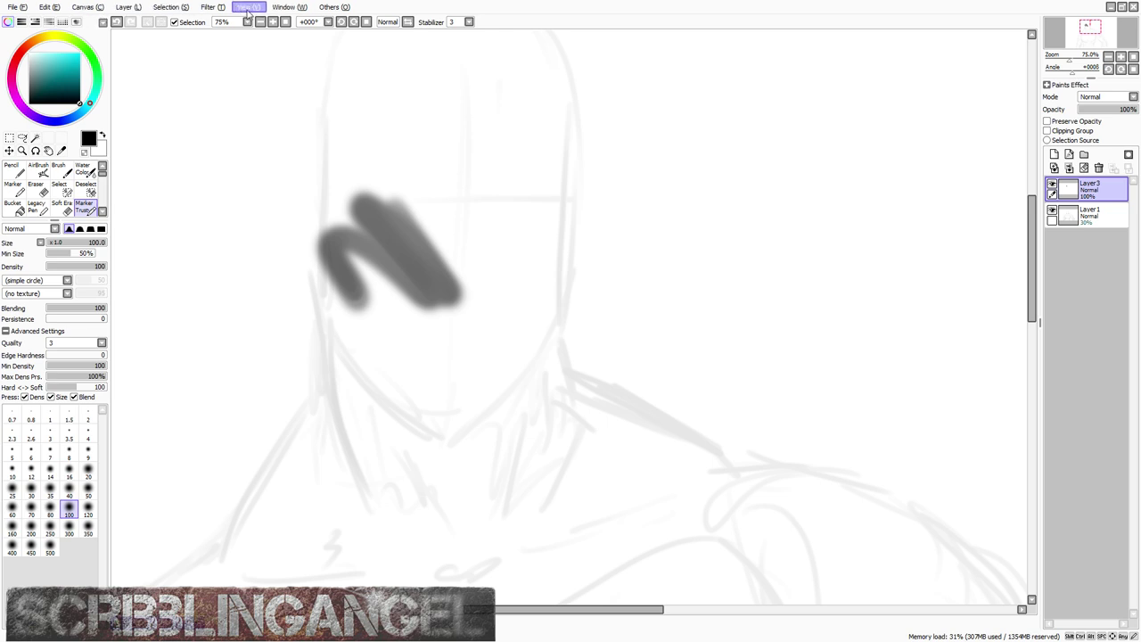
Step: Try another thick stroke on the forehead and undo the thick test strokes on the face
left_click(341, 44)
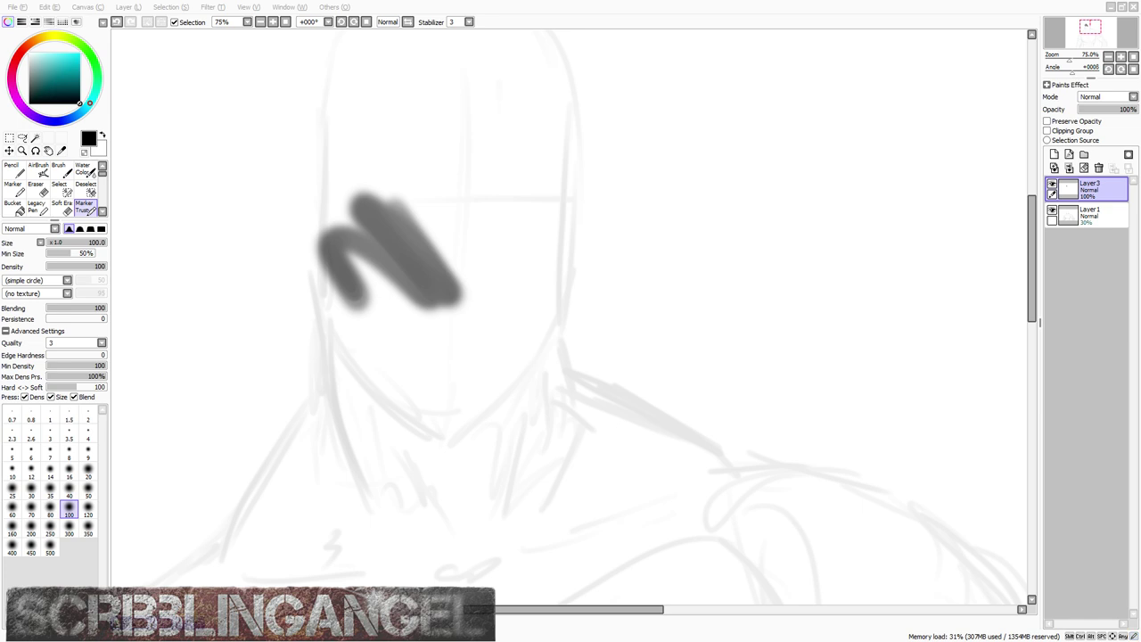
scroll(484, 214, "down", 2)
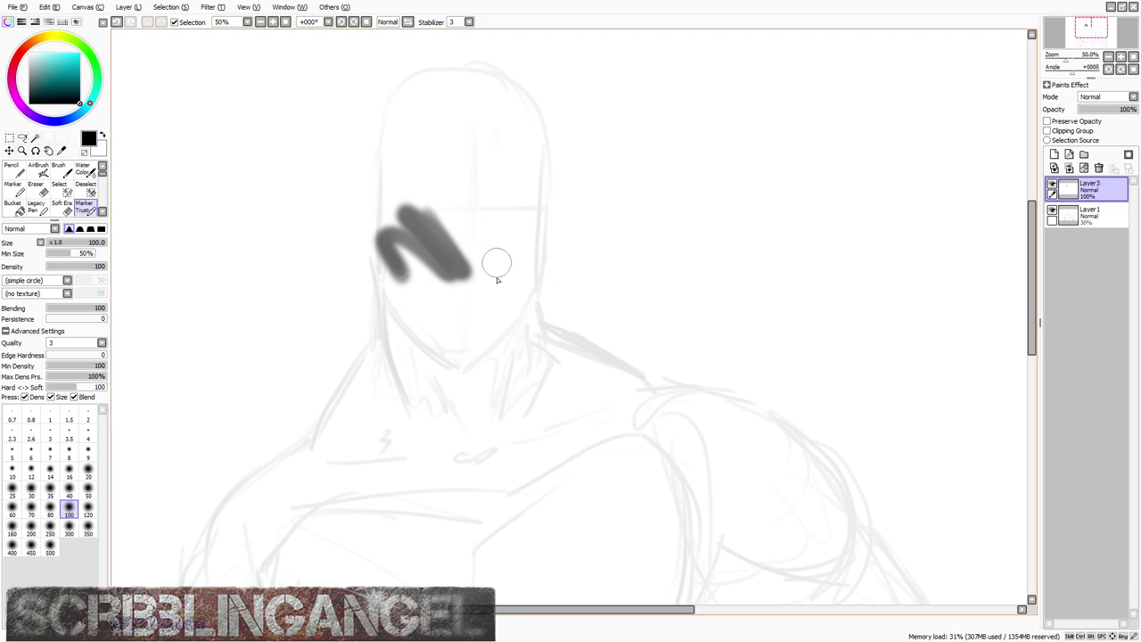
mouse_move(495, 182)
left_mouse_down()
mouse_move(491, 313)
mouse_move(490, 207)
left_mouse_up()
key("ctrl+z")
key("ctrl+z")
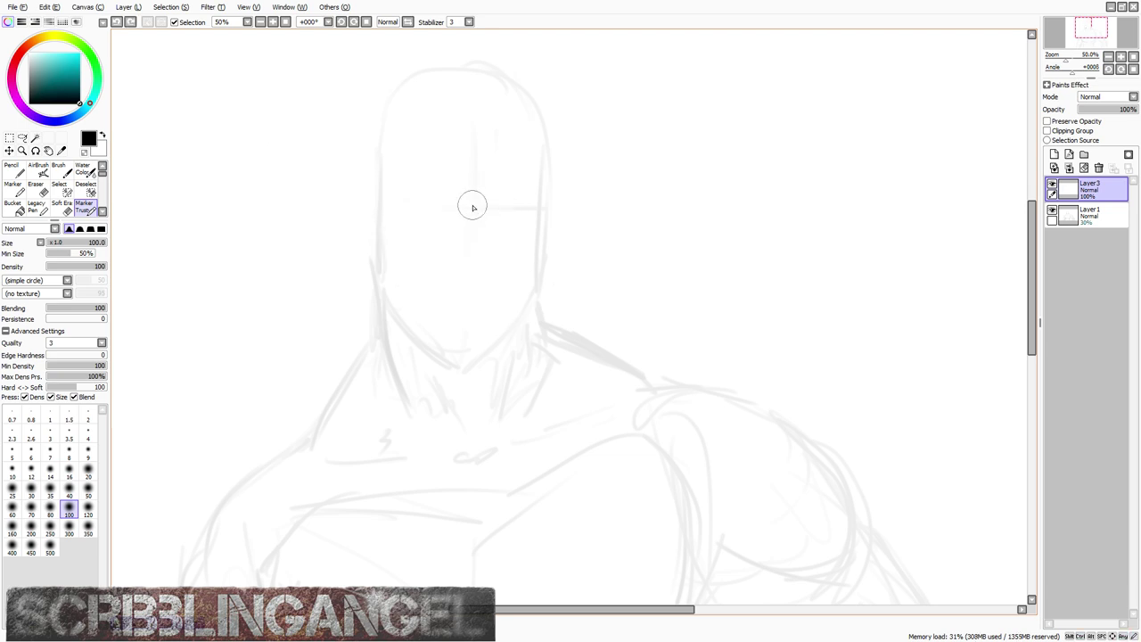
Step: Examine the faded figure sketch at different magnifications, from the whole canvas to a close-up of the head
scroll(474, 208, "down", 3)
scroll(473, 208, "up", 2)
scroll(475, 210, "down", 3)
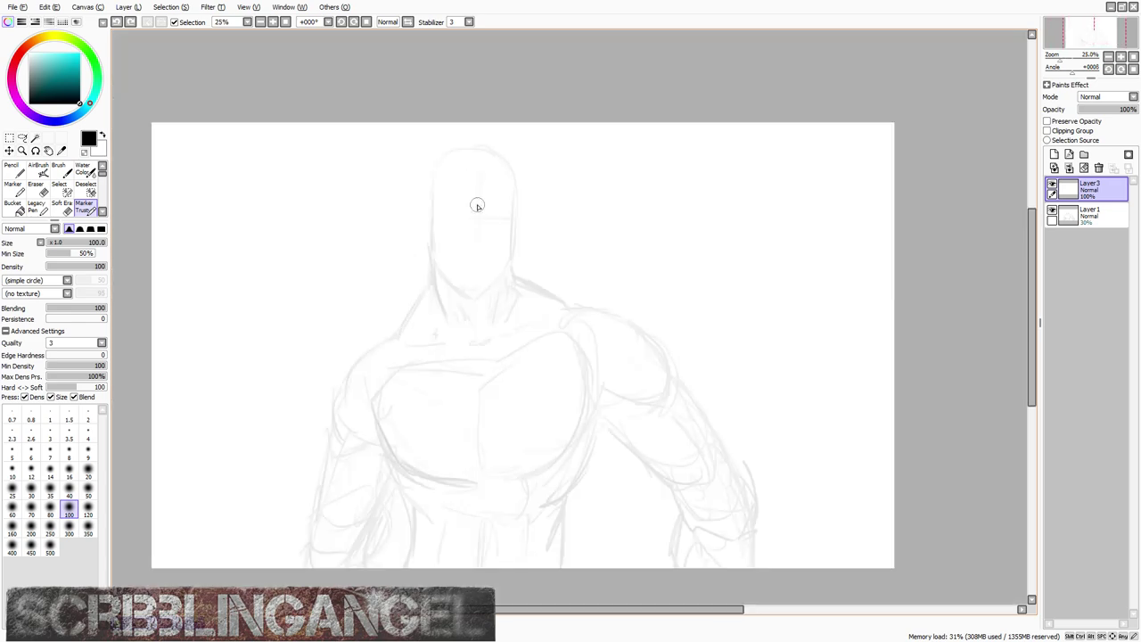
scroll(476, 223, "up", 3)
scroll(466, 222, "down", 1)
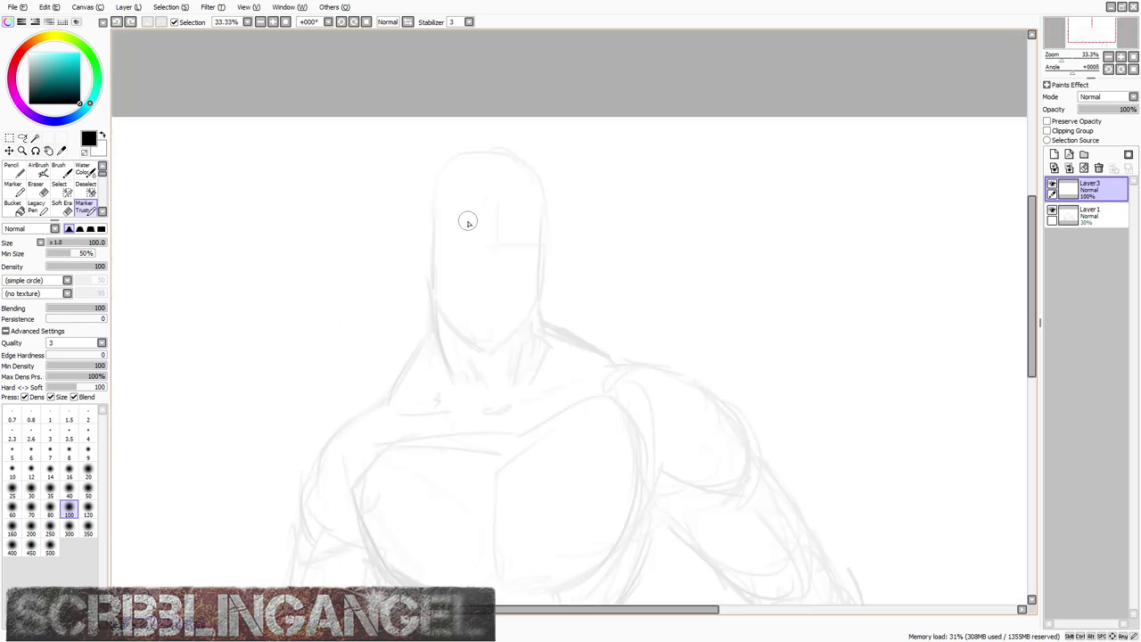
scroll(478, 252, "up", 3)
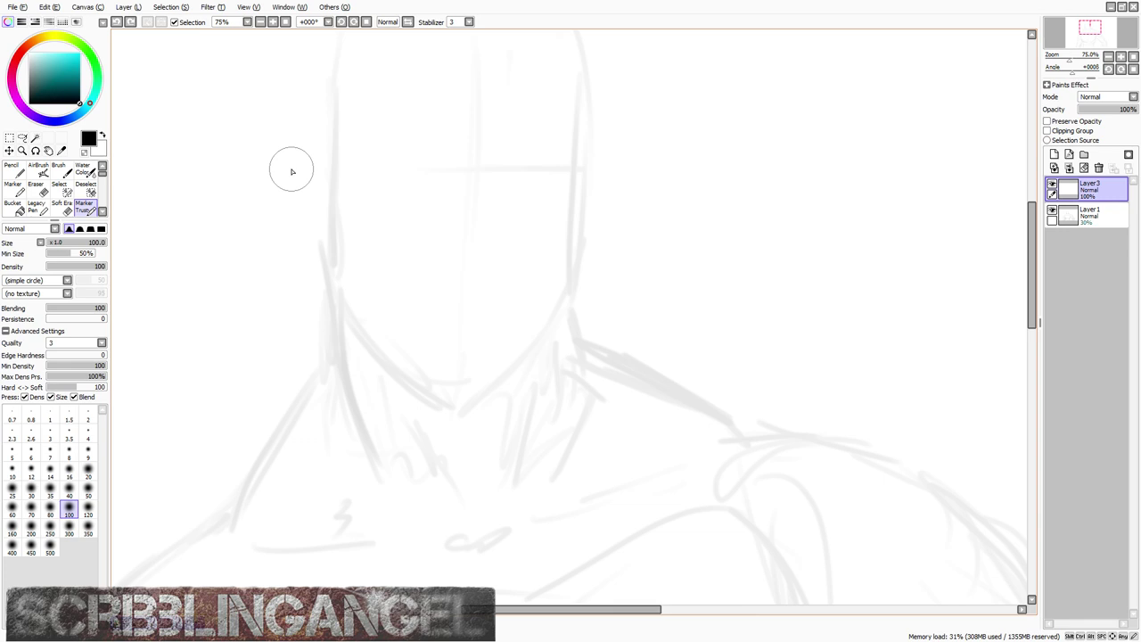
scroll(410, 229, "down", 3)
scroll(371, 229, "up", 2)
scroll(405, 266, "down", 2)
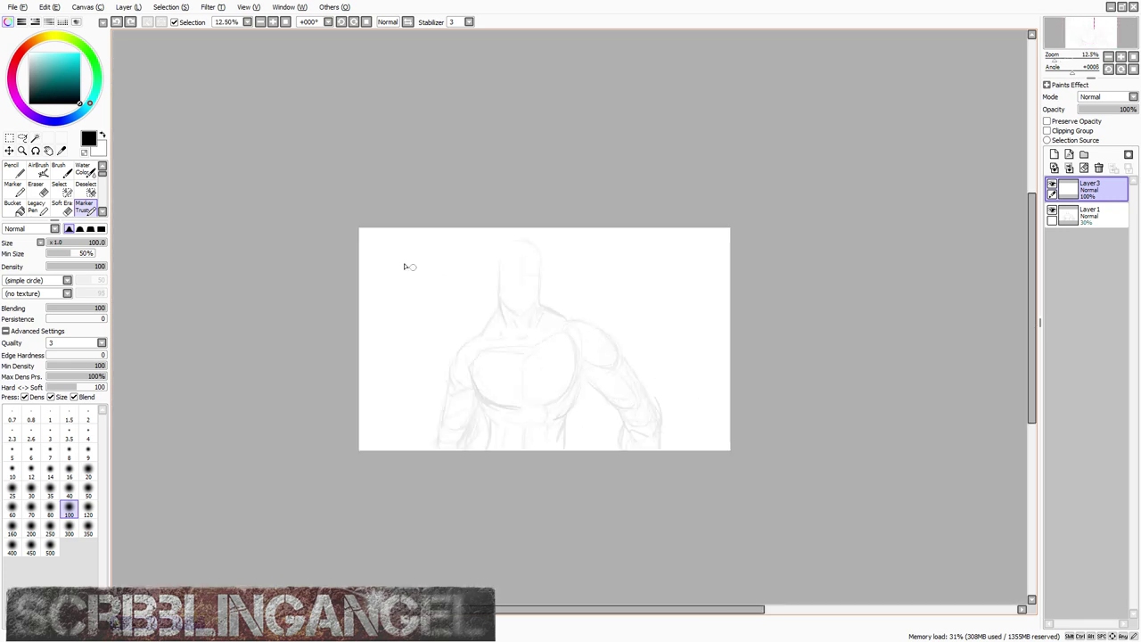
scroll(397, 258, "up", 3)
scroll(509, 306, "down", 3)
scroll(545, 311, "up", 2)
scroll(521, 329, "down", 2)
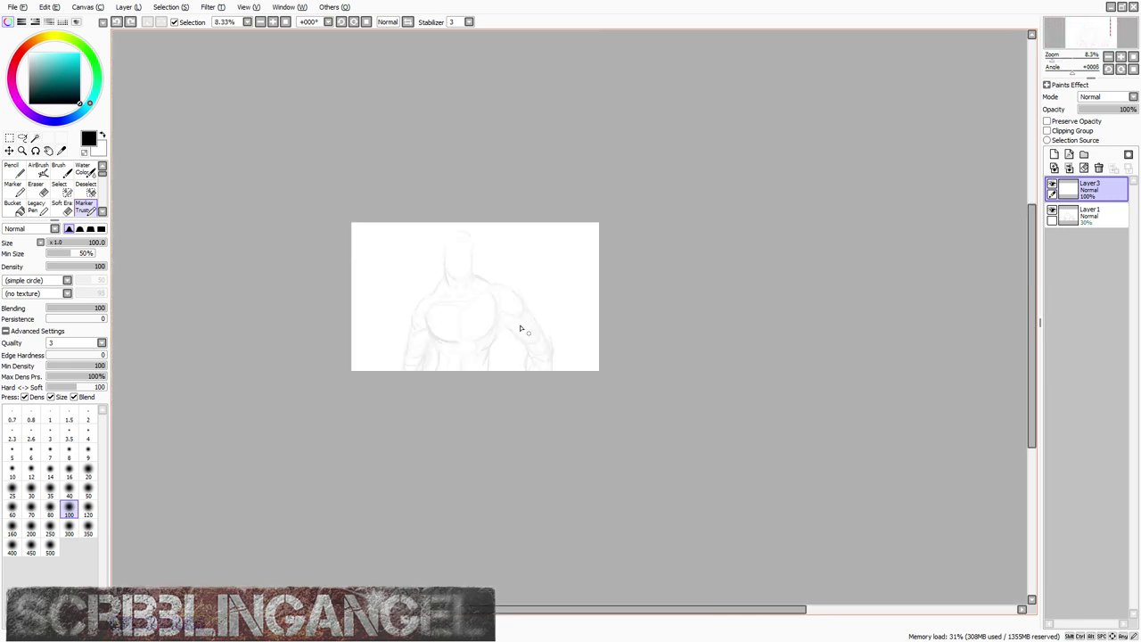
scroll(521, 329, "up", 8)
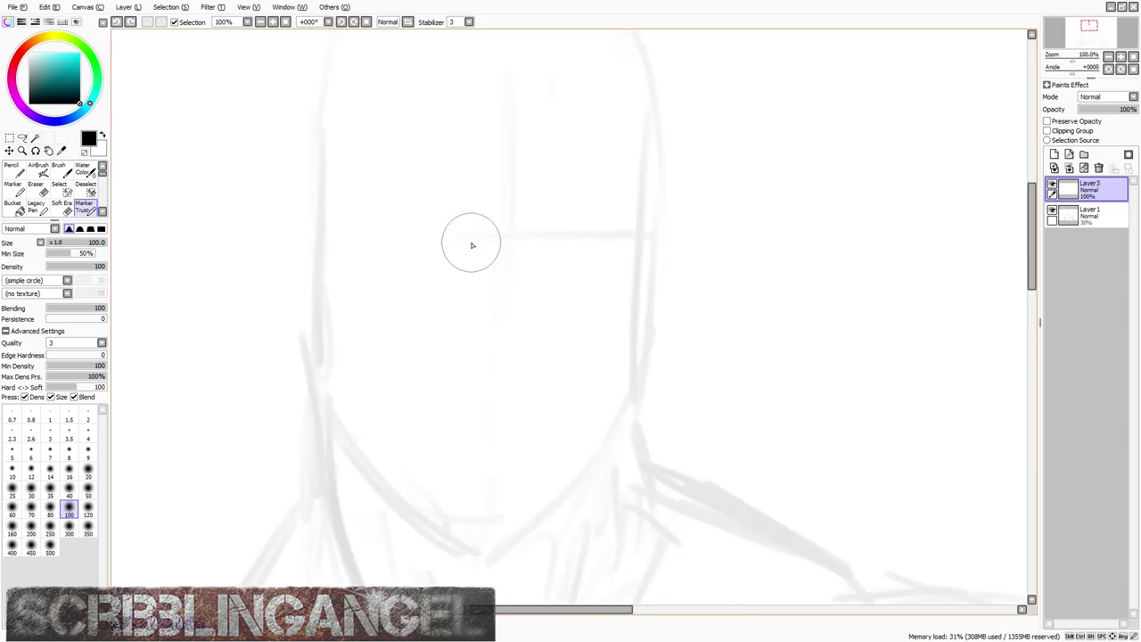
scroll(473, 243, "down", 5)
scroll(471, 241, "up", 3)
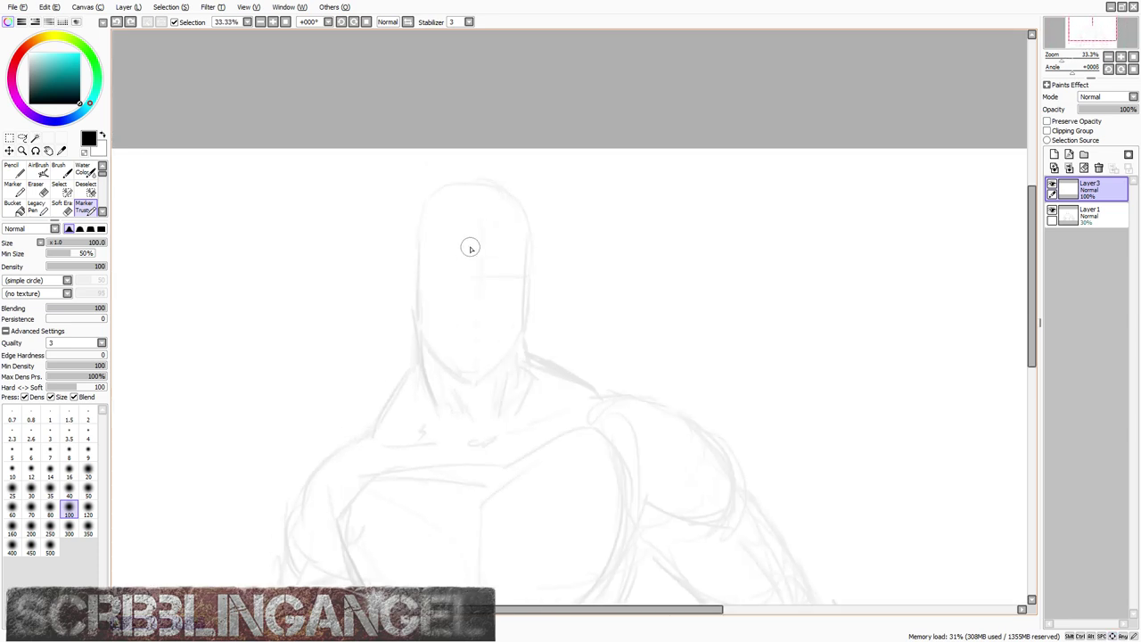
scroll(471, 248, "down", 5)
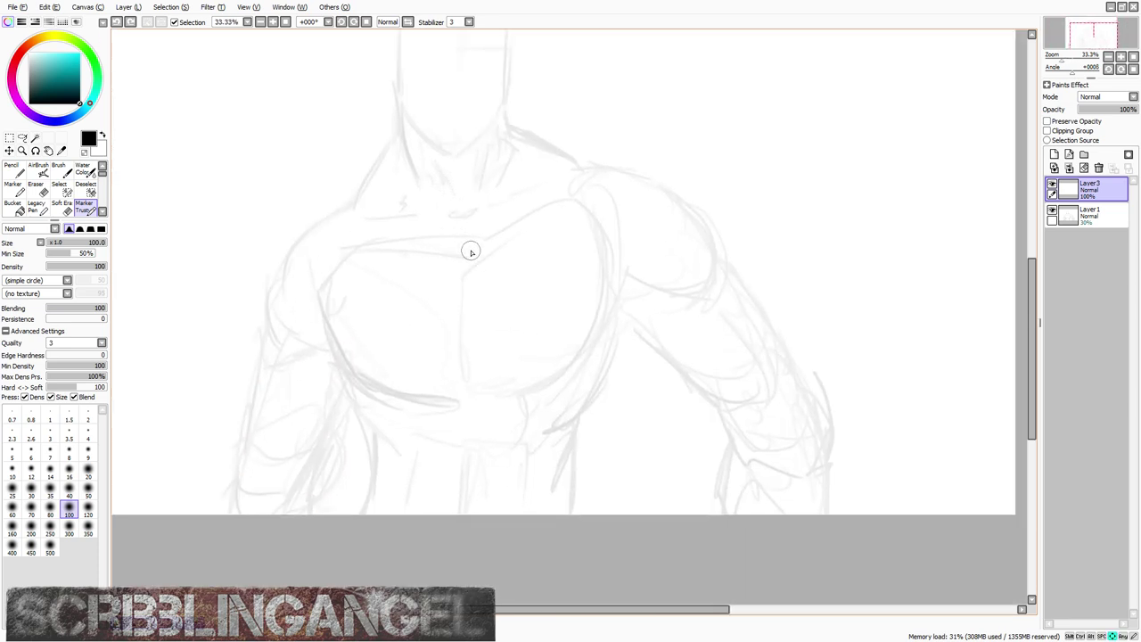
Step: Look over the torso, shoulders and head of the sketch, finishing on a close view of the face
key("Right")
key("Right")
key("Right")
key("Left")
key("Left")
key("Left")
key("Left")
key("Up")
key("Up")
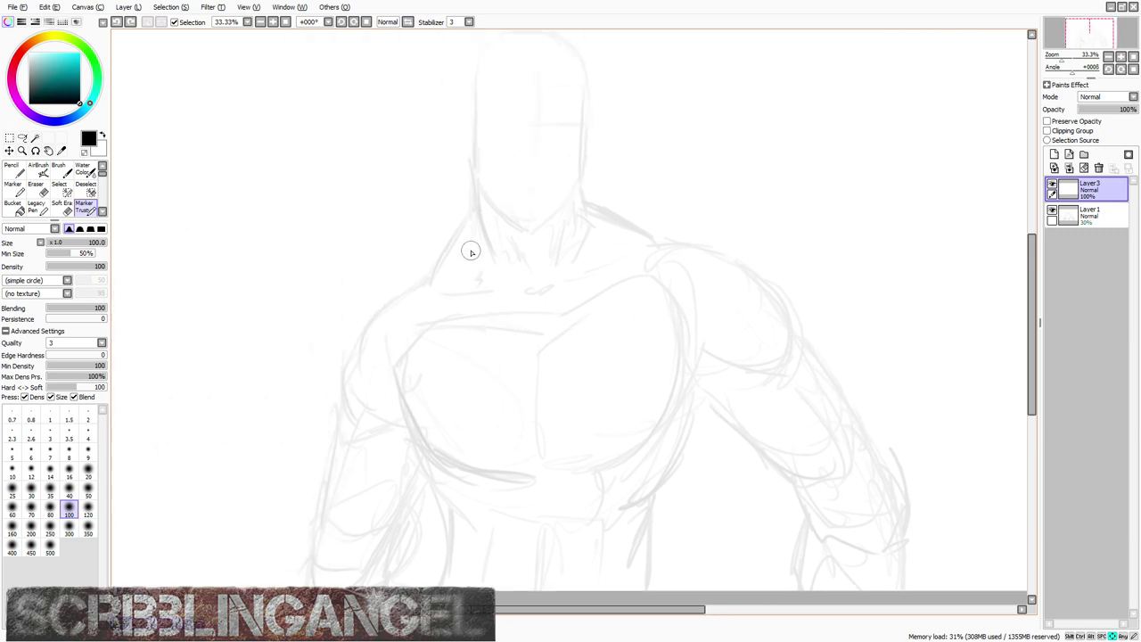
key("Up")
key("Up")
key("Up")
key("Up")
key("Up")
key("Up")
key("Right")
key("Right")
key("Down")
key("Down")
key("Down")
key("Down")
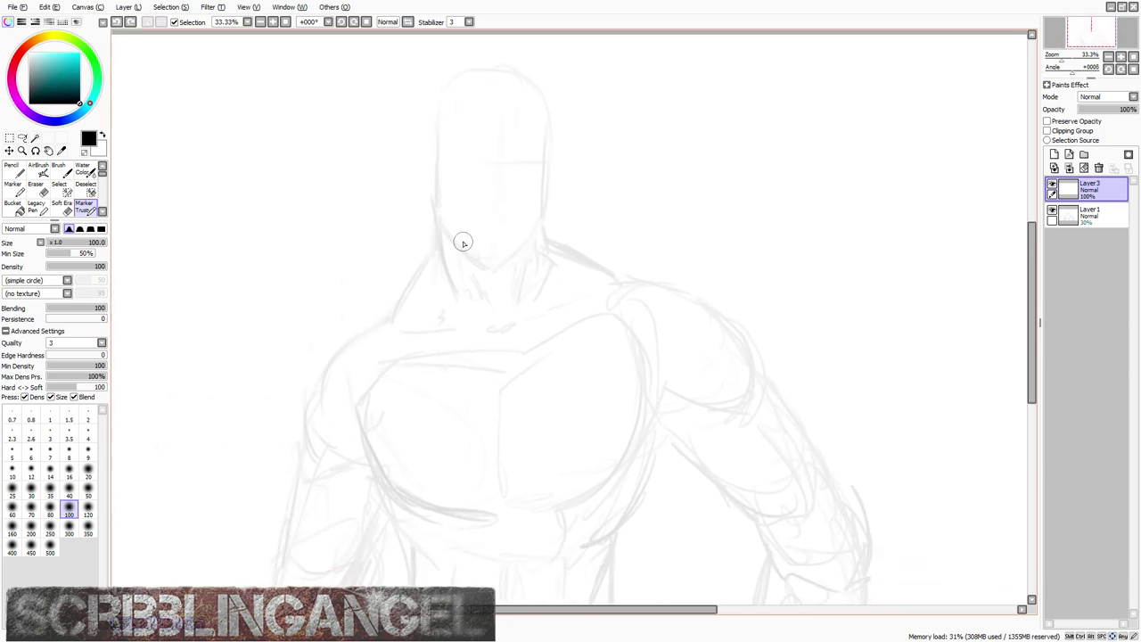
scroll(489, 250, "down", 5)
scroll(499, 248, "up", 5)
scroll(494, 254, "down", 4)
scroll(472, 253, "up", 4)
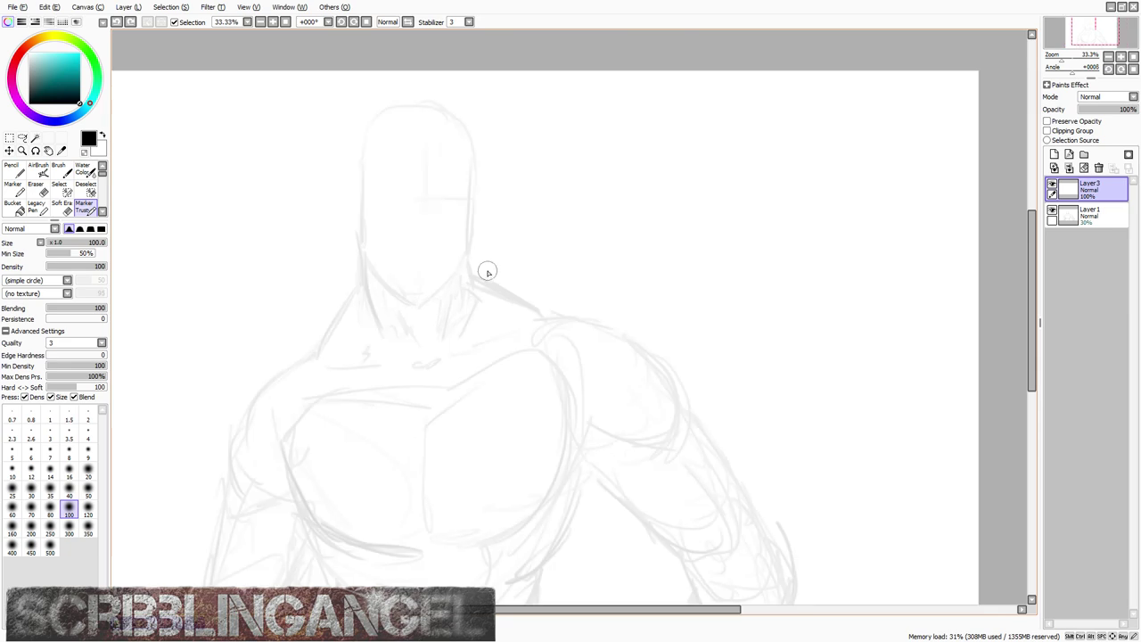
scroll(487, 272, "up", 5)
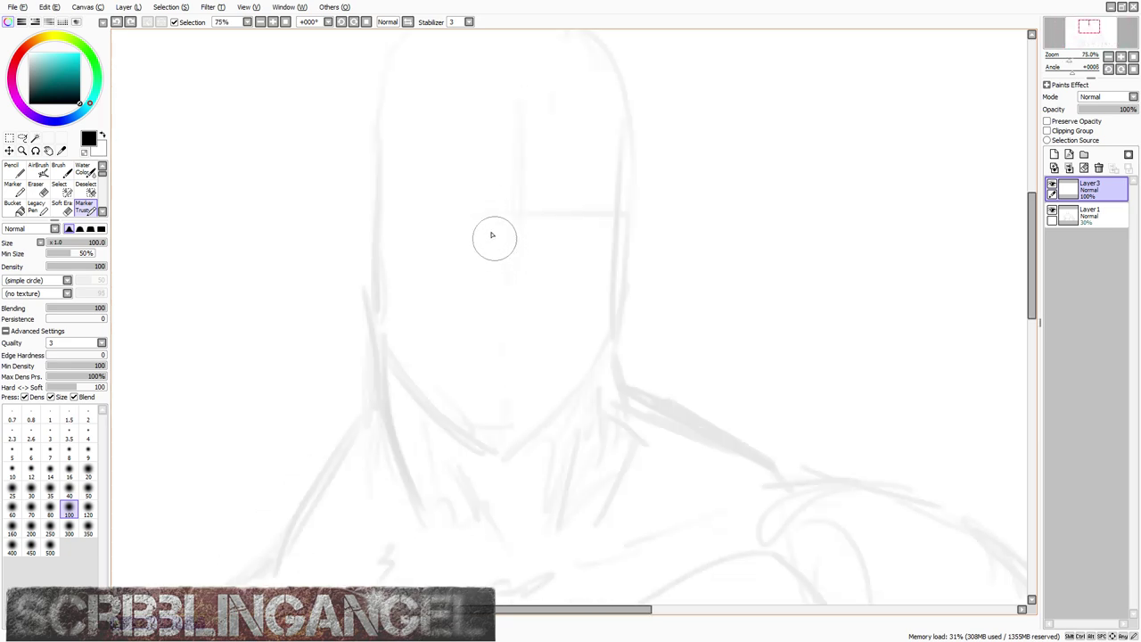
Step: Try a thin brow stroke on the face guideline with brush size 7 and undo it
left_click(50, 454)
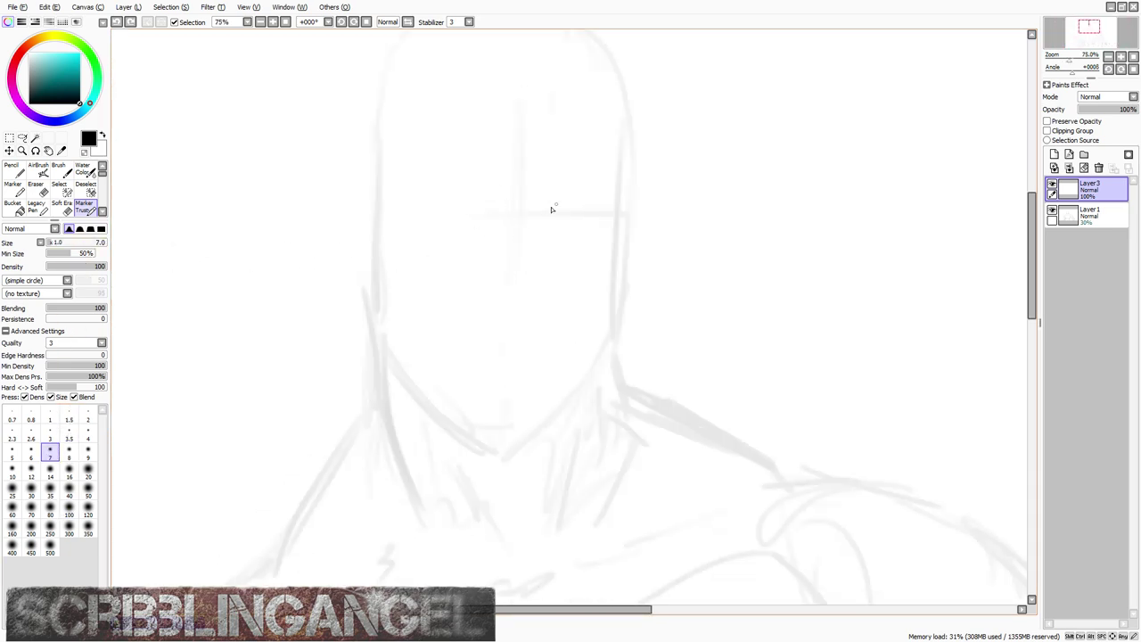
mouse_move(538, 217)
left_mouse_down()
mouse_move(568, 203)
mouse_move(538, 223)
mouse_move(599, 207)
left_mouse_up()
scroll(409, 260, "down", 2)
key("ctrl+z")
key("ctrl+z")
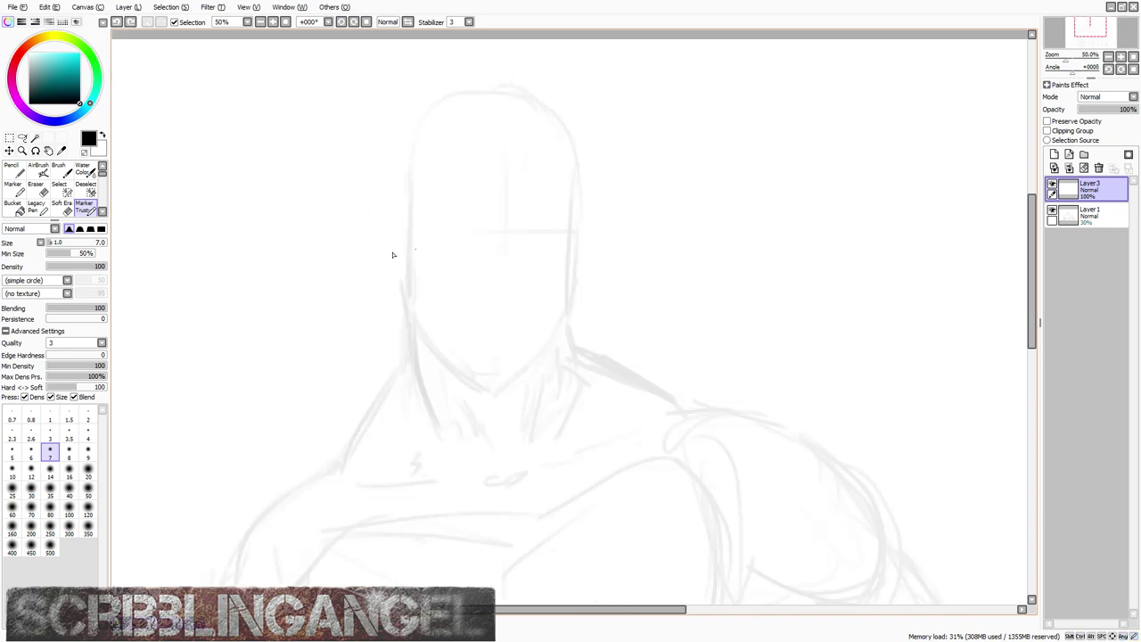
Step: Raise the brush size to 25 and lower it to 16 while comparing it with the head sketch
key("bracketright")
key("bracketright")
key("bracketright")
key("bracketright")
key("bracketright")
key("bracketright")
key("bracketright")
key("bracketright")
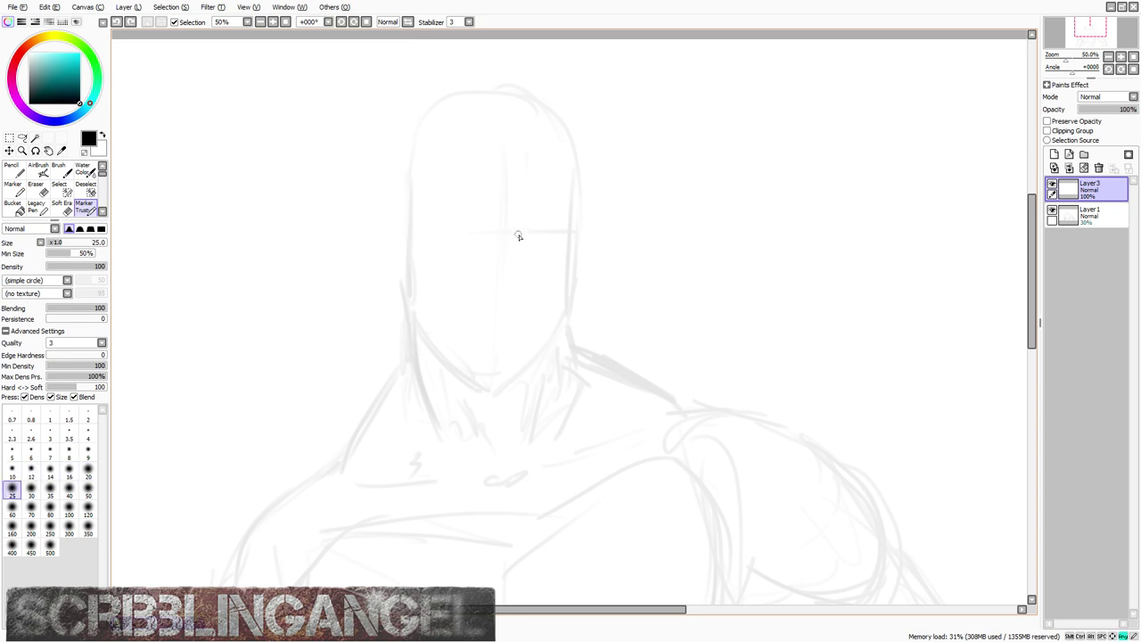
scroll(517, 240, "up", 2)
key("bracketleft")
key("bracketleft")
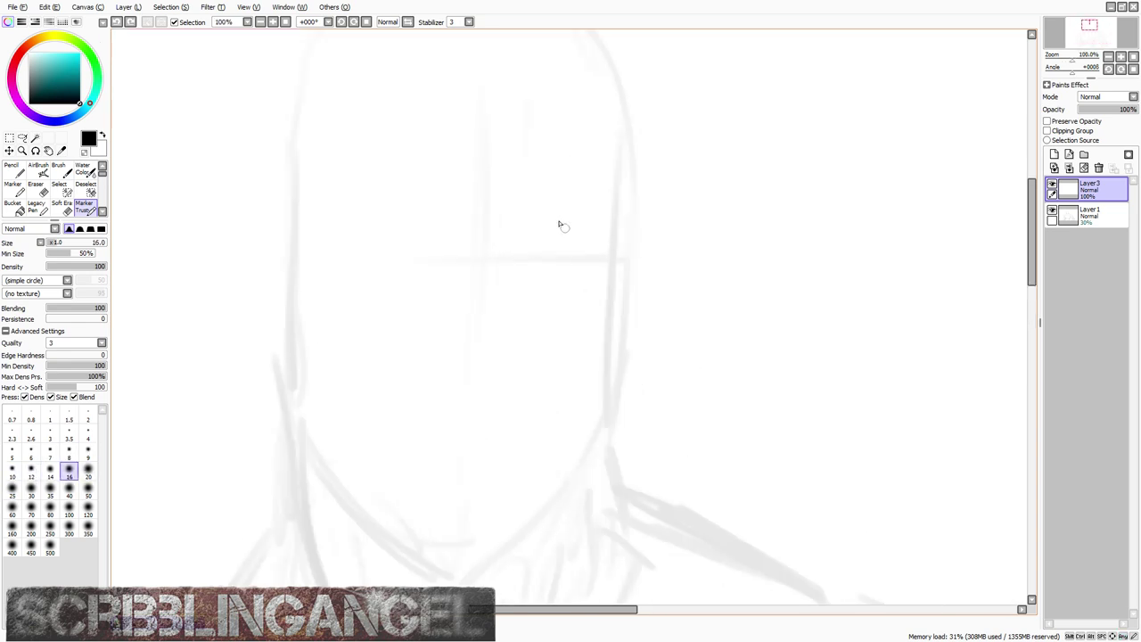
Step: Check the figure's proportions up close and from afar, and set the brush size to 30
scroll(562, 224, "down", 3)
scroll(562, 223, "down", 3)
scroll(526, 291, "up", 2)
scroll(527, 290, "down", 2)
scroll(589, 294, "up", 3)
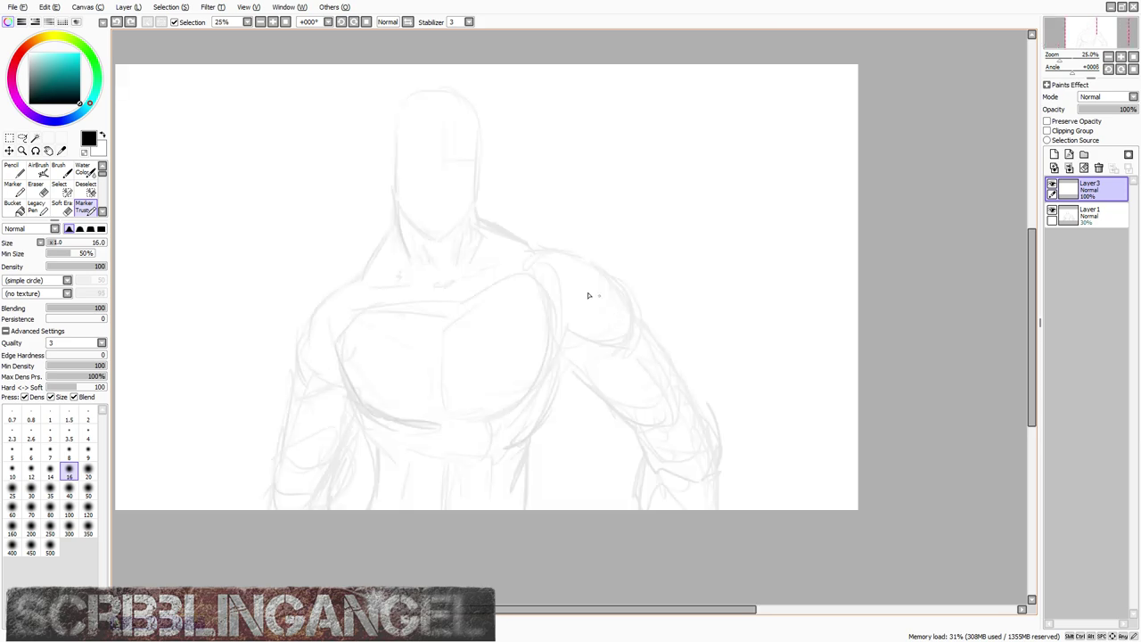
scroll(532, 256, "up", 1)
scroll(505, 311, "down", 2)
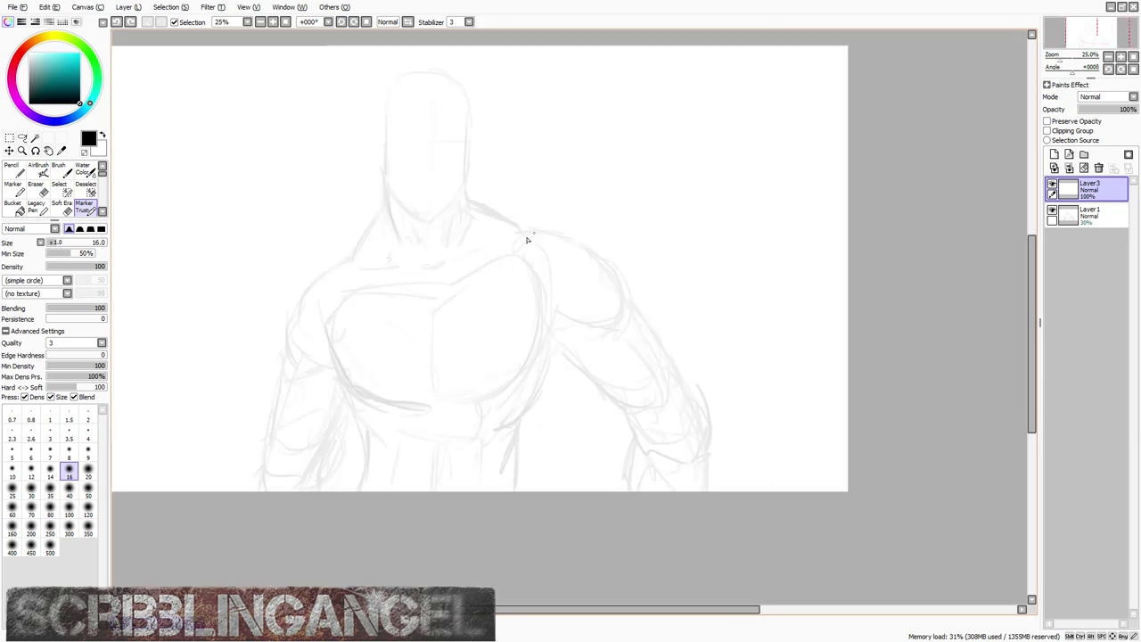
scroll(527, 240, "up", 2)
key("bracketright")
key("bracketright")
key("bracketright")
scroll(527, 246, "down", 1)
scroll(486, 249, "up", 1)
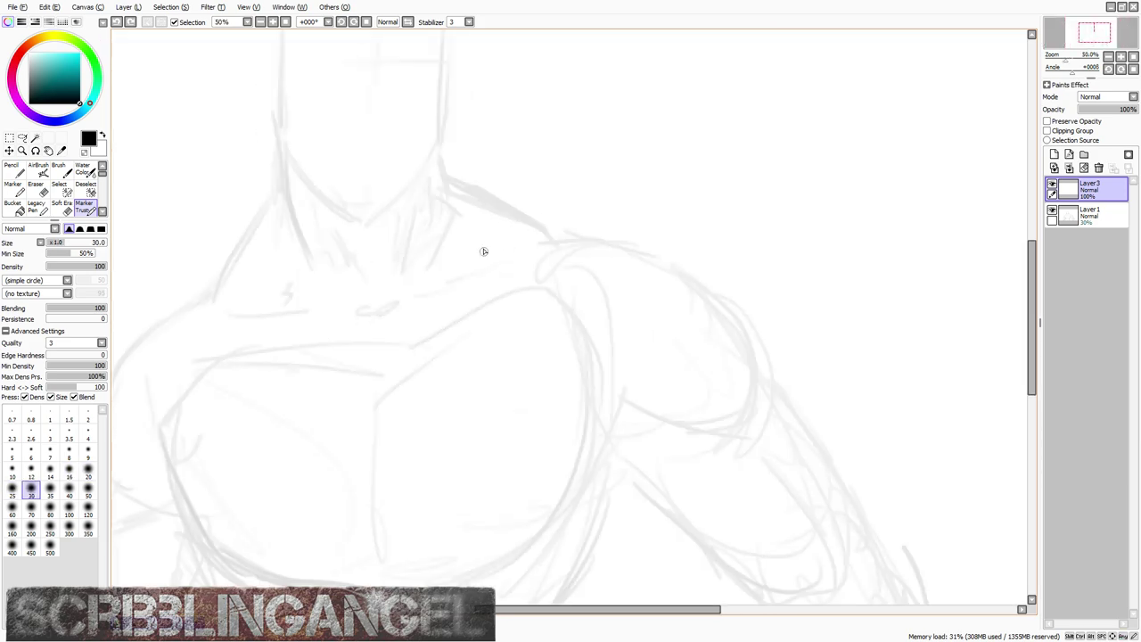
Step: Try a size-30 stroke along the side of the face near the jaw and undo it
scroll(472, 236, "down", 2)
scroll(464, 253, "up", 1)
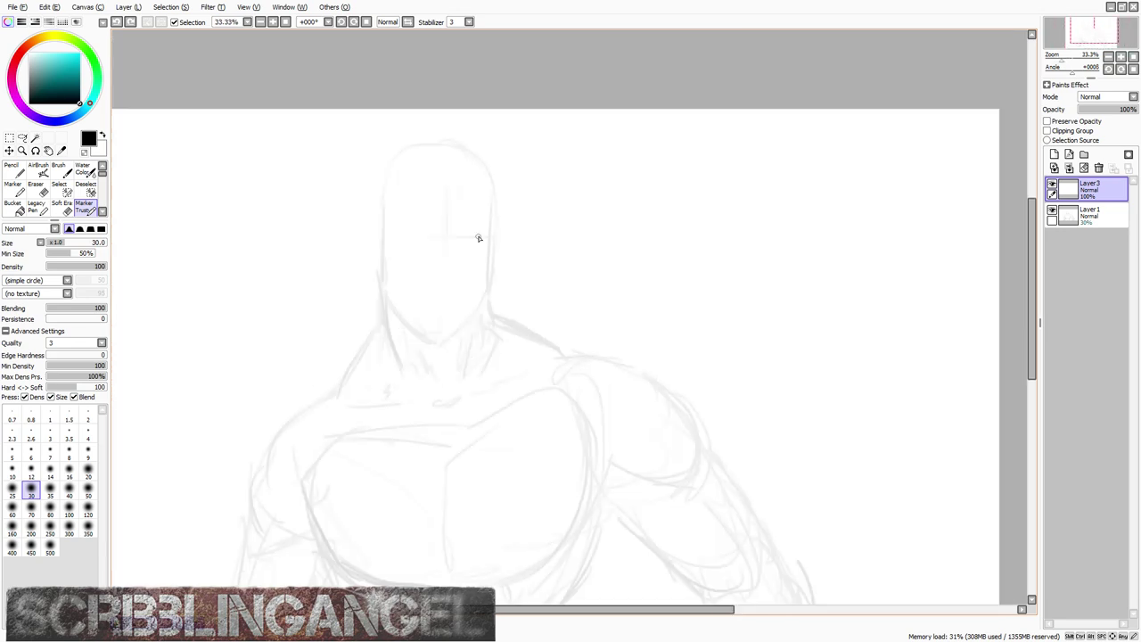
scroll(486, 258, "up", 1)
scroll(493, 276, "up", 1)
scroll(494, 274, "down", 2)
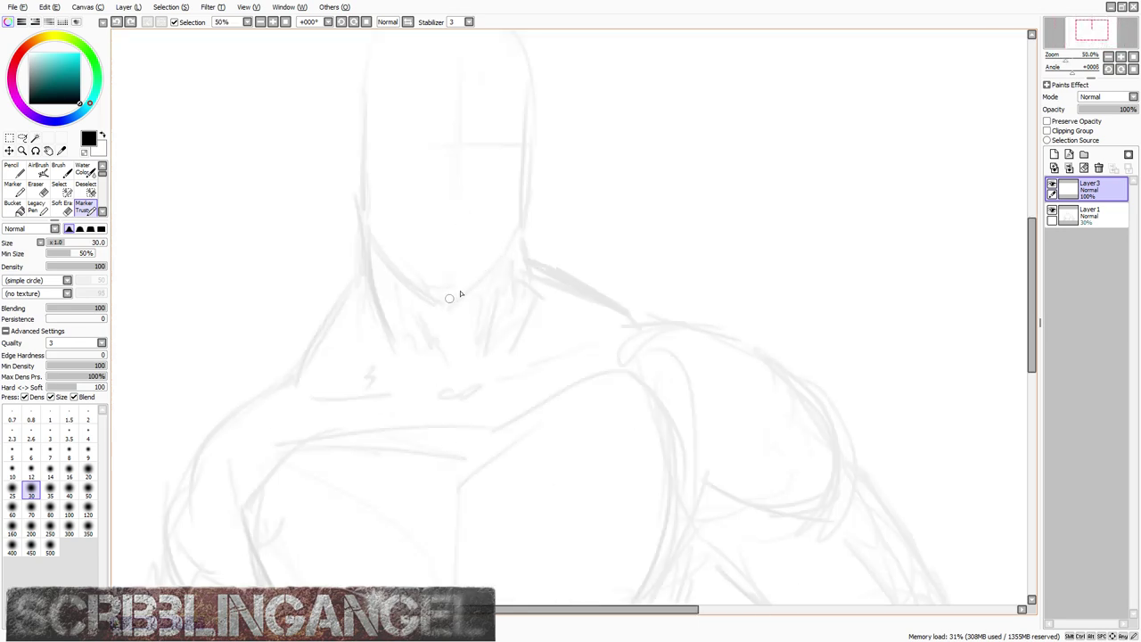
scroll(484, 283, "up", 1)
scroll(491, 275, "down", 1)
left_click_drag(465, 136, 498, 233)
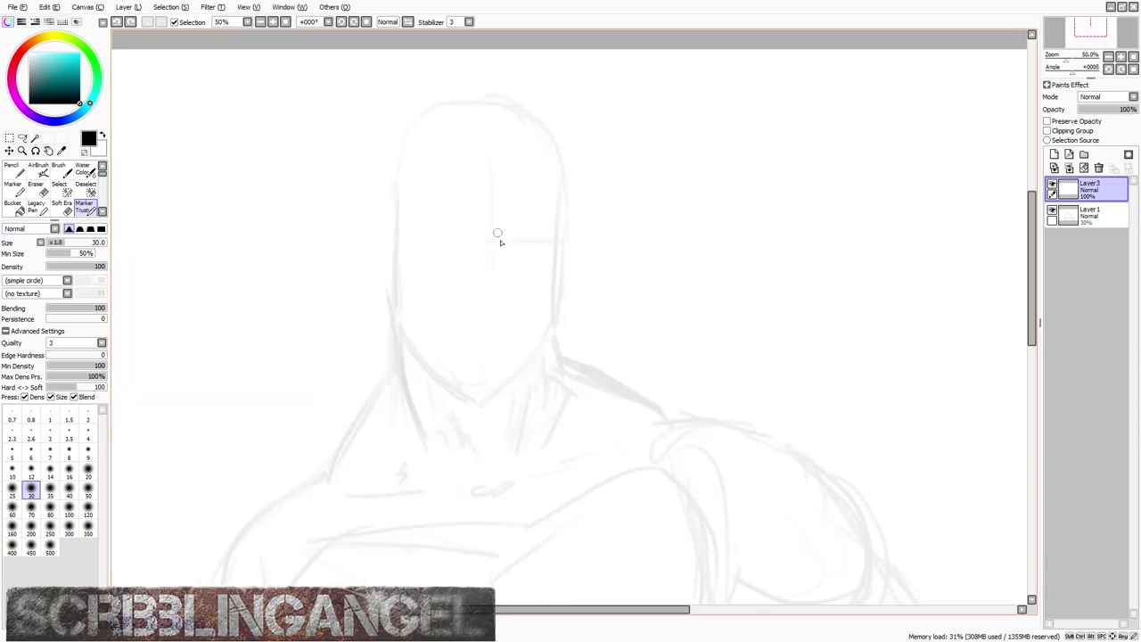
mouse_move(544, 300)
left_mouse_down()
mouse_move(542, 222)
mouse_move(538, 286)
left_mouse_up()
key("ctrl+z")
key("ctrl+z")
Step: Set the brush size to 16 and trace the chin, jawline and both lower sides of the face in black
key("bracketleft")
key("bracketleft")
key("bracketleft")
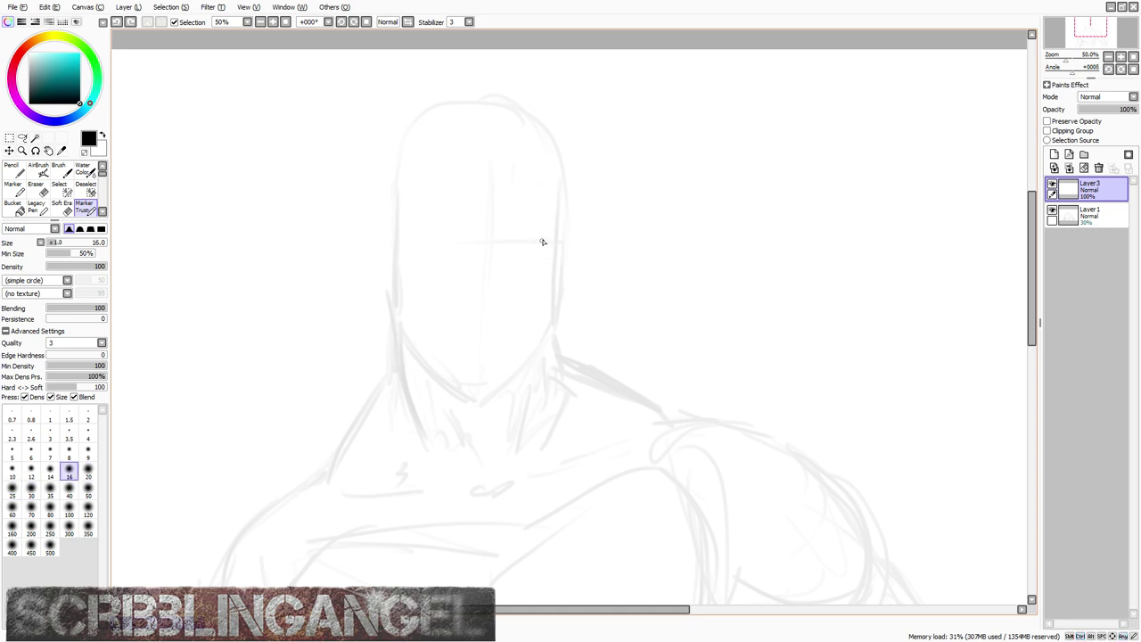
mouse_move(545, 303)
left_mouse_down()
mouse_move(548, 200)
mouse_move(542, 333)
mouse_move(478, 400)
mouse_move(489, 400)
mouse_move(471, 402)
mouse_move(411, 339)
mouse_move(412, 272)
left_mouse_up()
left_click_drag(413, 322, 416, 230)
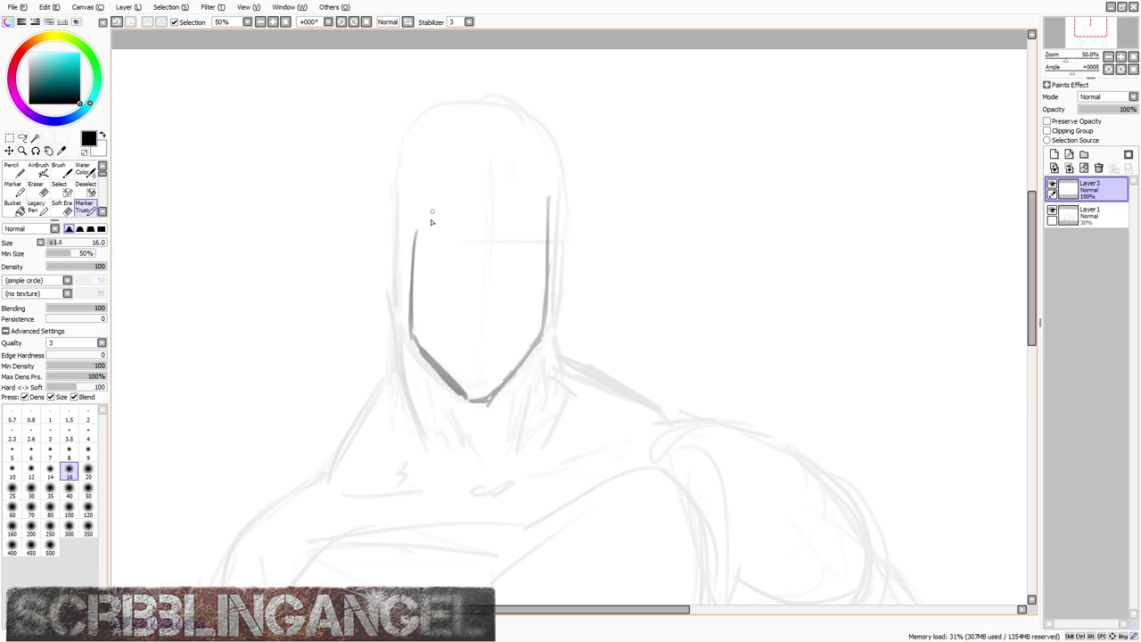
Step: Extend both sides of the face plate up to the forehead and draw a V-shaped notch at its top
left_click_drag(412, 272, 411, 185)
left_click_drag(548, 214, 547, 193)
left_click_drag(515, 125, 535, 157)
mouse_move(414, 183)
left_mouse_down()
mouse_move(440, 129)
mouse_move(425, 150)
mouse_move(434, 137)
mouse_move(501, 122)
mouse_move(501, 158)
left_mouse_up()
left_click_drag(517, 114, 496, 185)
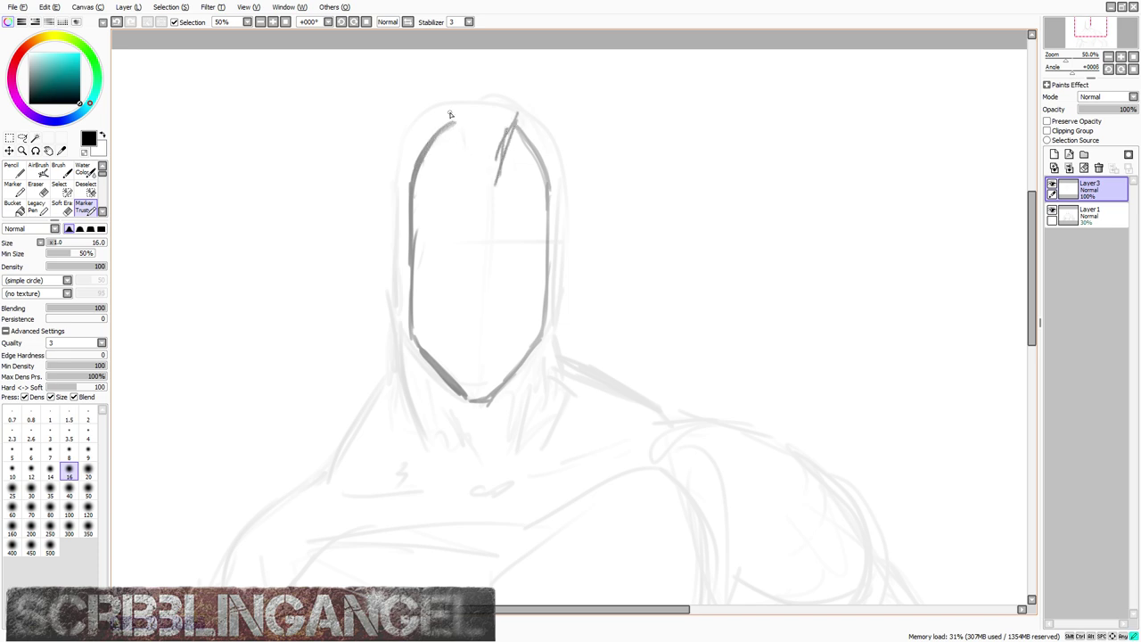
left_click_drag(451, 113, 476, 184)
left_click_drag(528, 126, 550, 179)
mouse_move(521, 107)
left_mouse_down()
mouse_move(552, 179)
mouse_move(553, 287)
left_mouse_up()
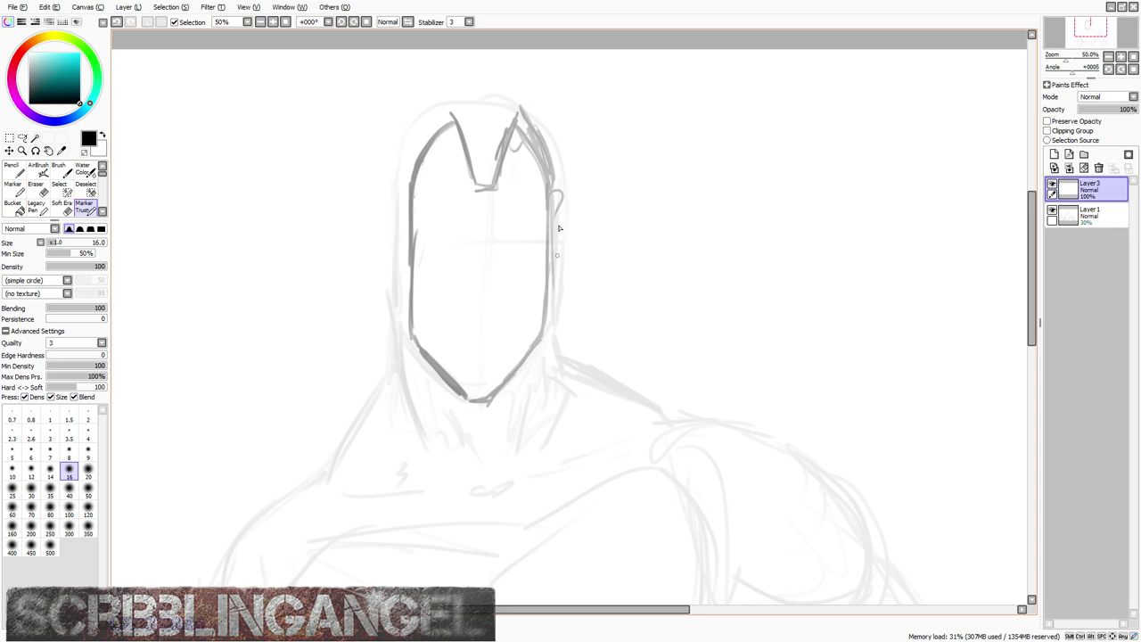
Step: Draw the outer helmet contour around the face plate, including the crown, jaw edges and an ear piece on each side
left_click_drag(556, 189, 555, 292)
mouse_move(563, 207)
left_mouse_down()
mouse_move(566, 279)
mouse_move(549, 337)
left_mouse_up()
mouse_move(549, 291)
left_mouse_down()
mouse_move(550, 345)
mouse_move(519, 384)
left_mouse_up()
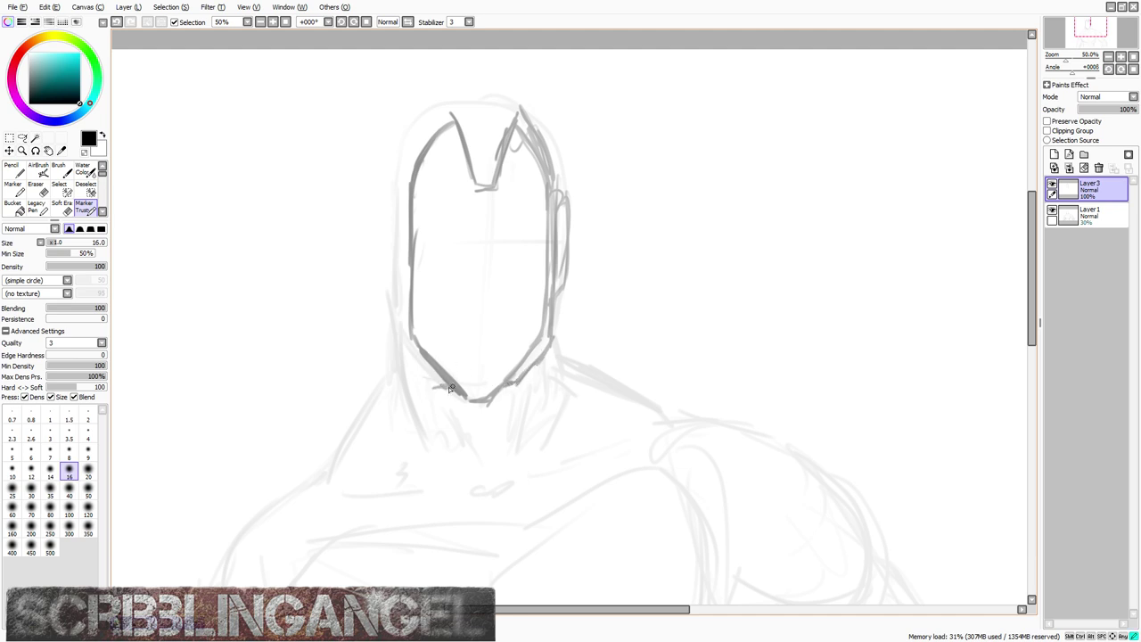
mouse_move(450, 388)
left_mouse_down()
mouse_move(406, 350)
mouse_move(403, 148)
mouse_move(433, 108)
mouse_move(509, 104)
mouse_move(431, 116)
left_mouse_up()
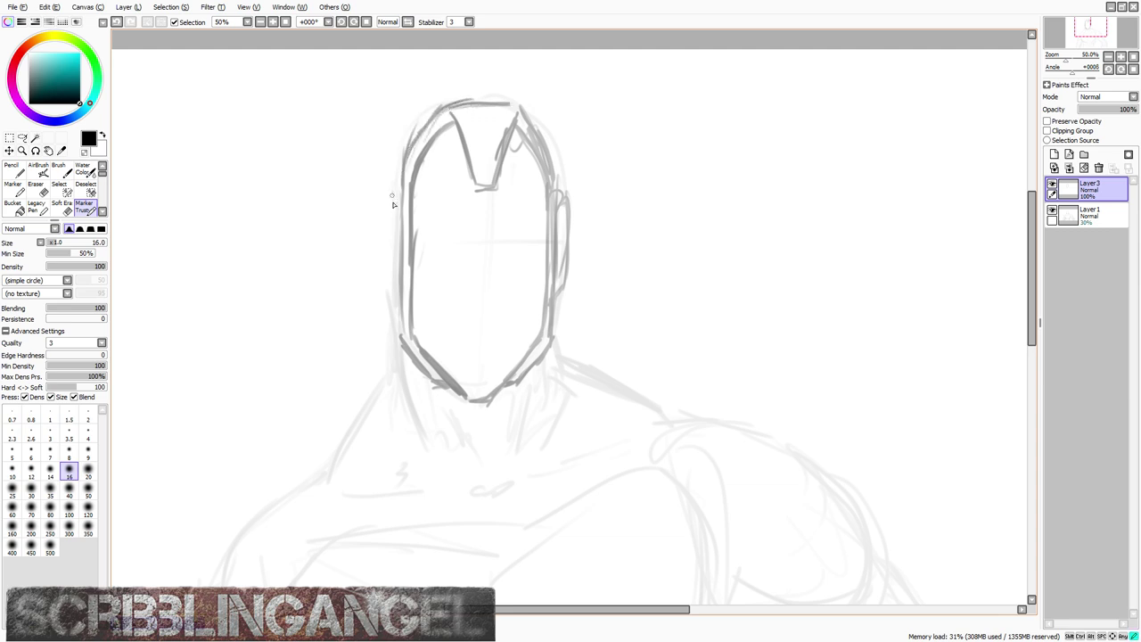
mouse_move(390, 191)
left_mouse_down()
mouse_move(392, 283)
mouse_move(385, 257)
left_mouse_up()
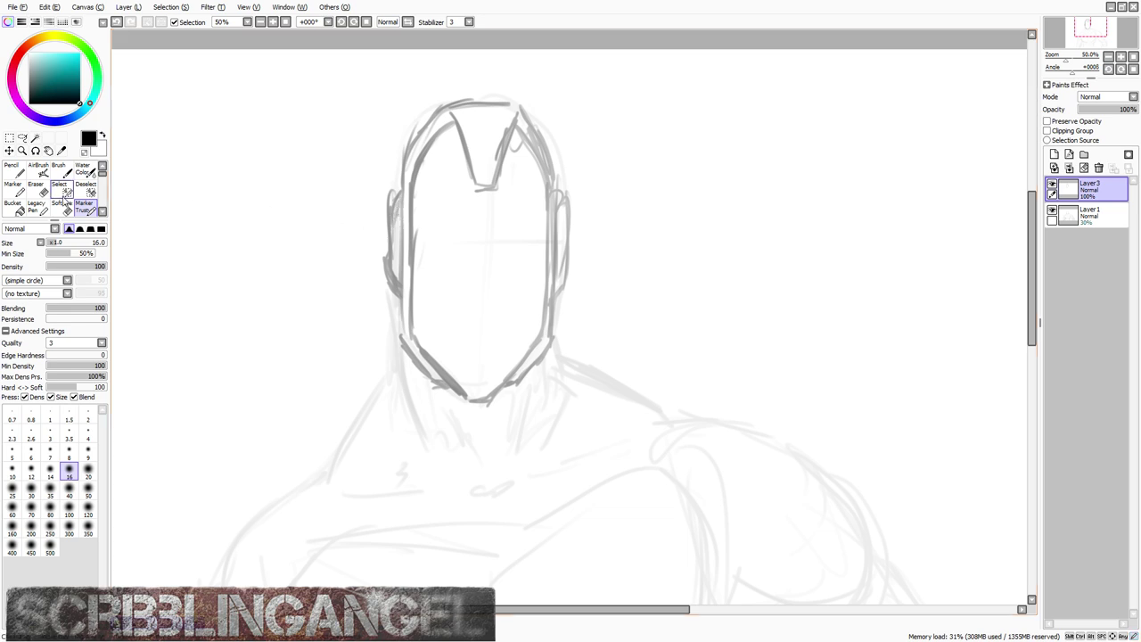
mouse_move(397, 189)
left_mouse_down()
mouse_move(409, 126)
mouse_move(467, 100)
left_mouse_up()
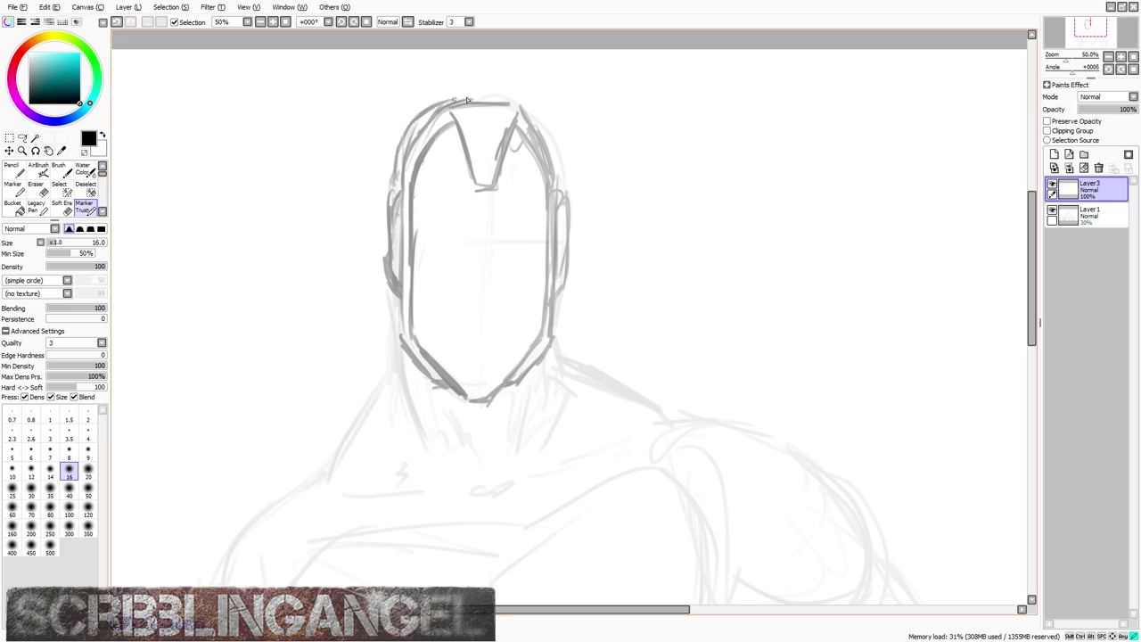
mouse_move(553, 185)
left_mouse_down()
mouse_move(545, 145)
mouse_move(560, 180)
mouse_move(550, 182)
mouse_move(517, 112)
mouse_move(554, 177)
left_mouse_up()
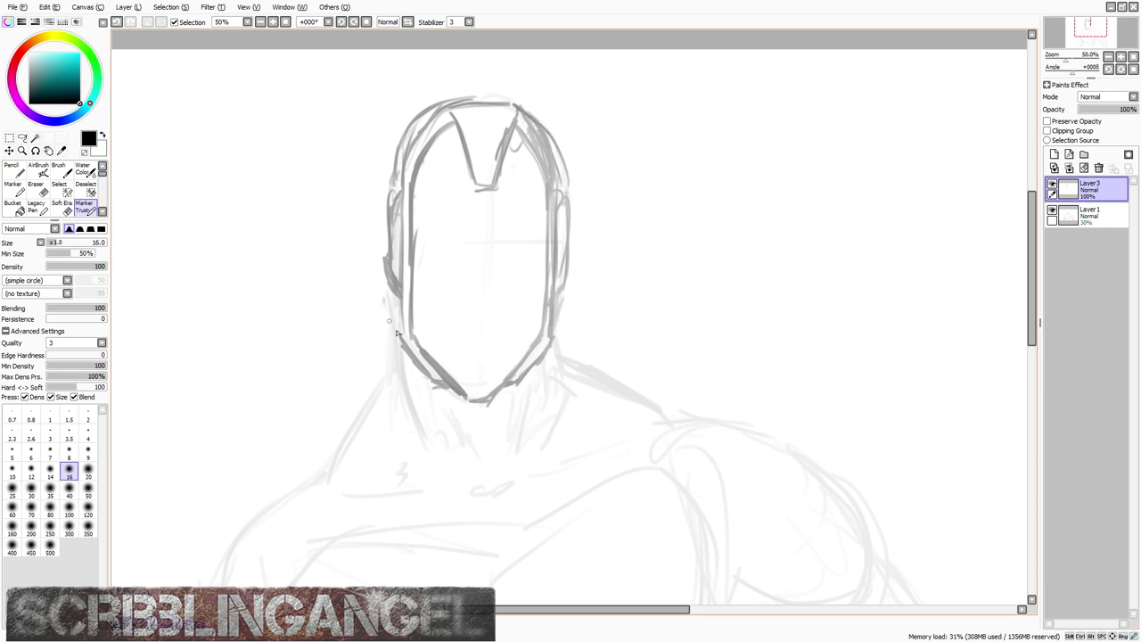
left_click_drag(402, 343, 397, 296)
Step: Draw a small trapezoid-shaped mouth plate just above the chin inside the face plate
scroll(472, 155, "down", 2)
scroll(492, 163, "up", 2)
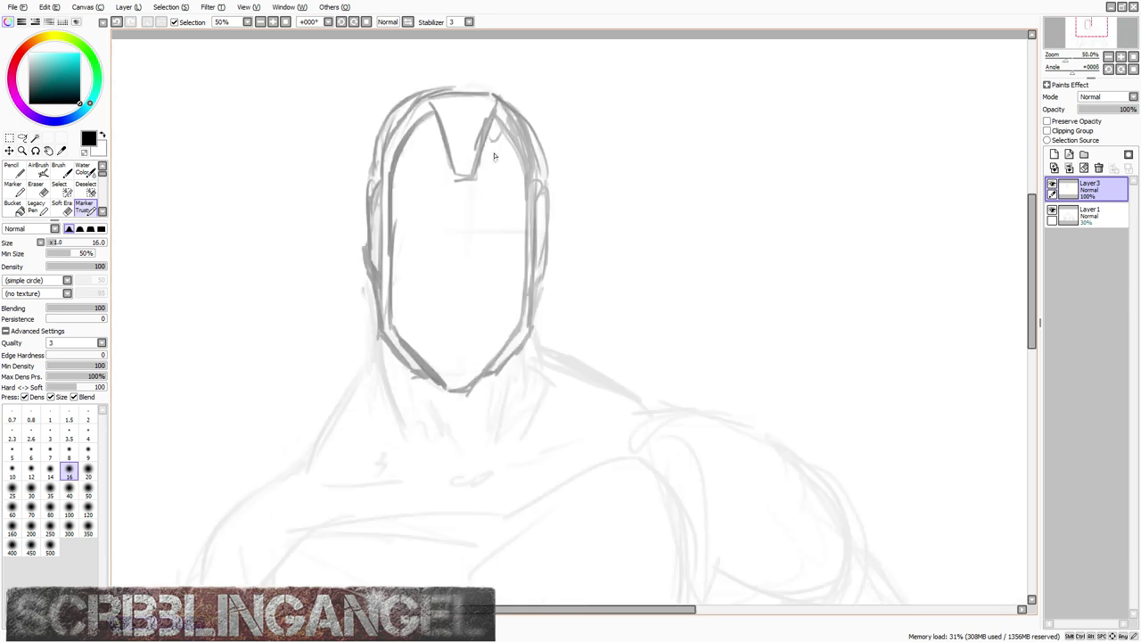
scroll(462, 176, "up", 1)
scroll(463, 191, "down", 1)
scroll(450, 201, "up", 1)
scroll(470, 178, "down", 2)
scroll(468, 229, "up", 1)
scroll(468, 229, "up", 1)
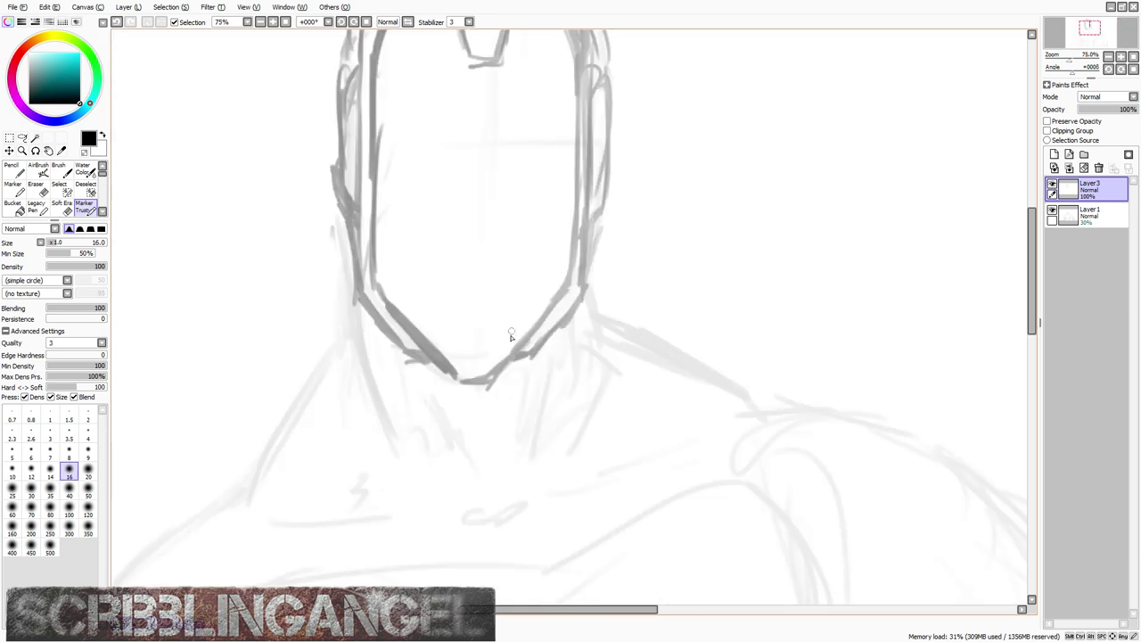
mouse_move(512, 321)
left_mouse_down()
mouse_move(521, 335)
mouse_move(505, 298)
mouse_move(464, 300)
mouse_move(418, 327)
mouse_move(510, 294)
left_mouse_up()
scroll(503, 160, "down", 1)
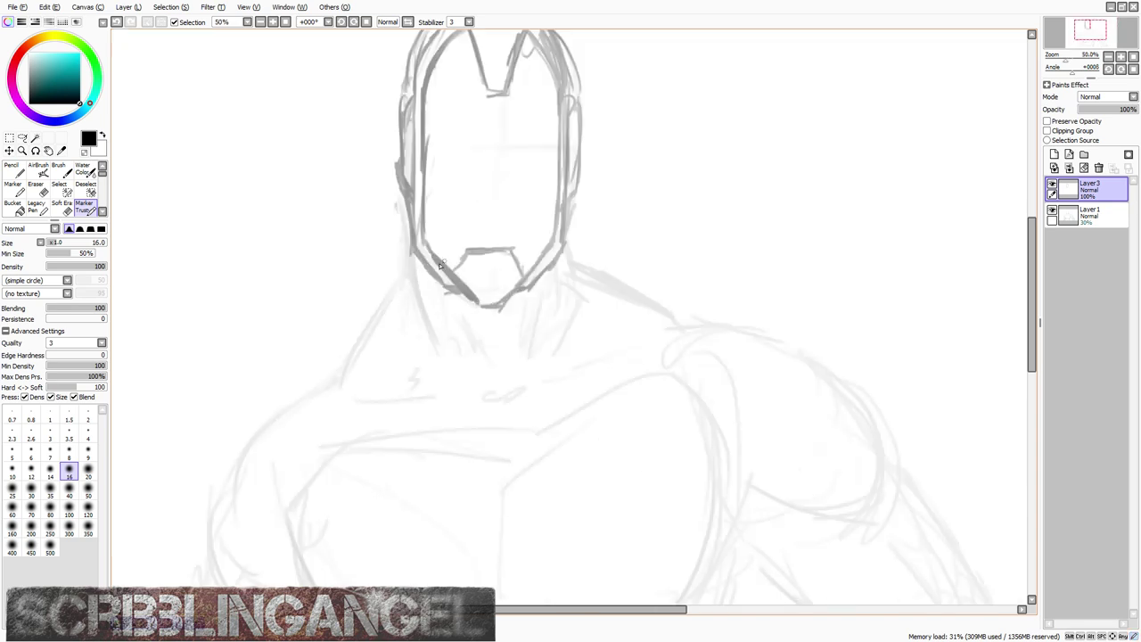
Step: Draw the sides of the neck and fill the area beneath the jaw with curved ribbed lines
scroll(418, 271, "up", 1)
scroll(423, 250, "down", 3)
scroll(499, 247, "up", 2)
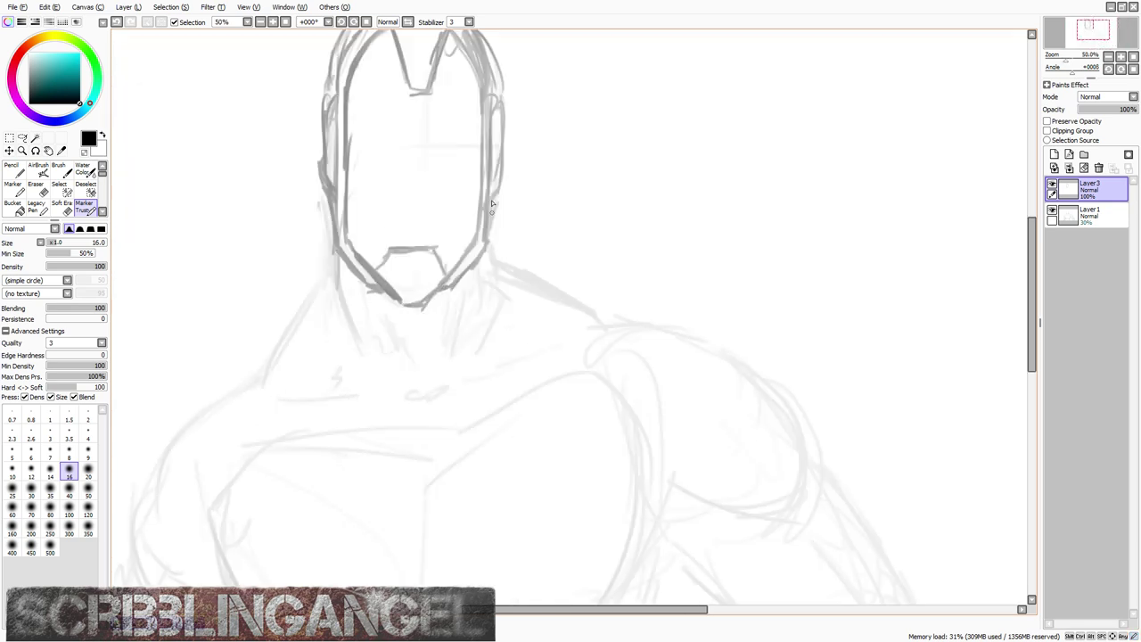
mouse_move(491, 203)
left_mouse_down()
mouse_move(502, 283)
mouse_move(470, 308)
left_mouse_up()
mouse_move(496, 264)
left_mouse_down()
mouse_move(465, 303)
mouse_move(460, 284)
mouse_move(466, 314)
left_mouse_up()
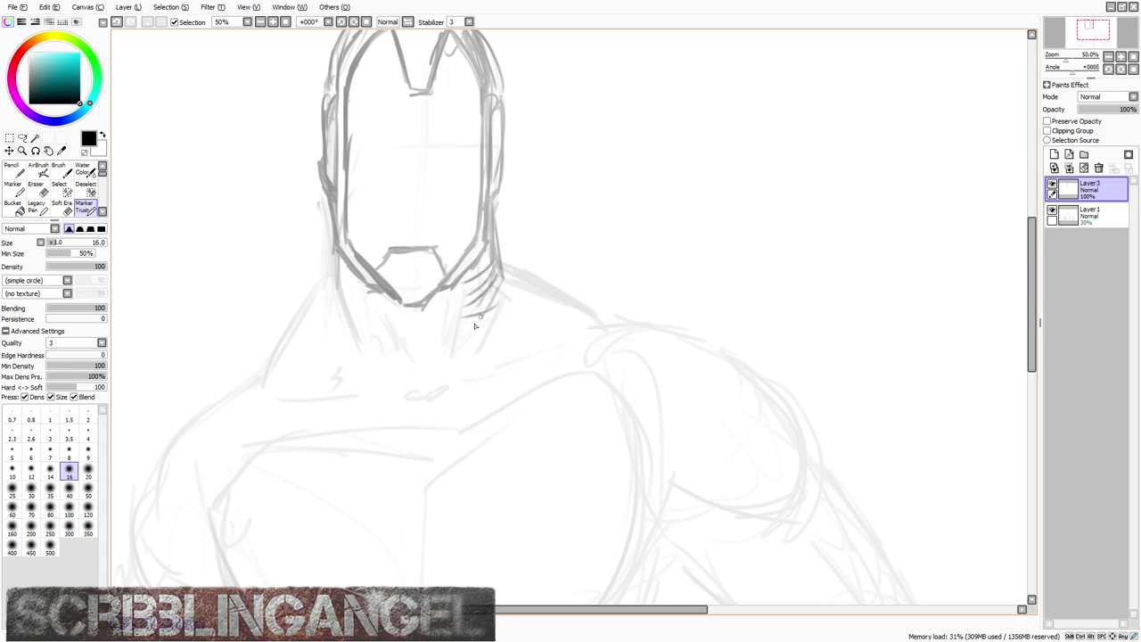
left_click_drag(336, 270, 374, 319)
mouse_move(471, 273)
left_mouse_down()
mouse_move(455, 325)
mouse_move(436, 329)
mouse_move(462, 306)
mouse_move(390, 332)
left_mouse_up()
left_click_drag(459, 312, 408, 319)
left_click_drag(458, 293, 410, 315)
left_click_drag(445, 301, 385, 303)
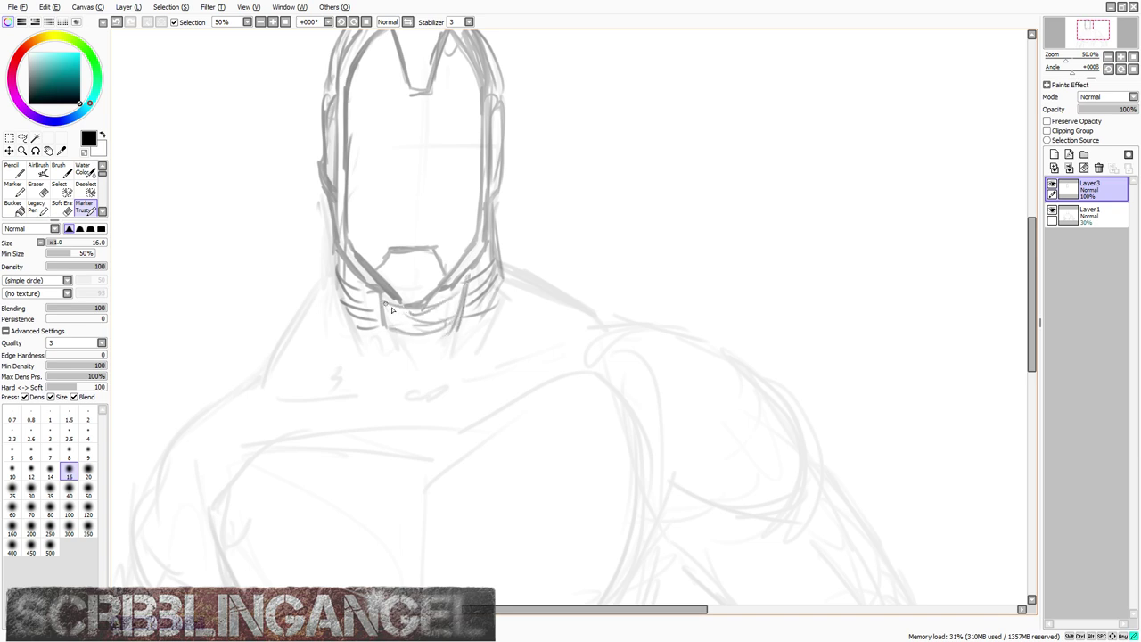
Step: Continue the curved ribbing down the throat and draw the neck's edge slanting inward toward its base
left_click_drag(458, 342, 387, 351)
left_click_drag(455, 367, 397, 360)
left_click_drag(488, 313, 451, 342)
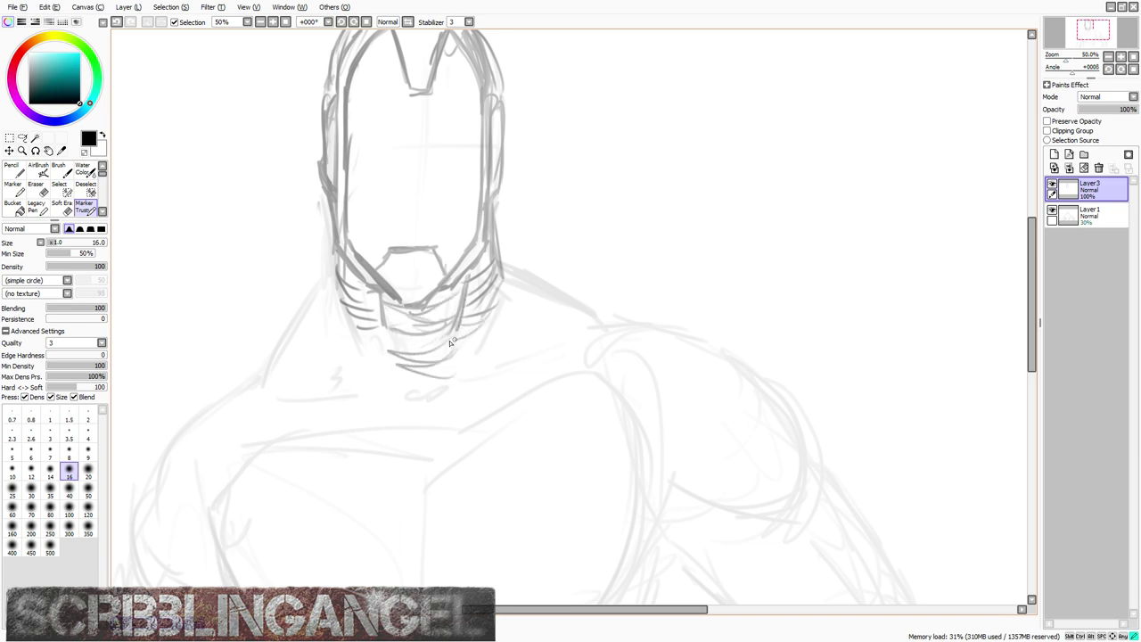
left_click_drag(418, 282, 437, 285)
left_click_drag(374, 314, 401, 371)
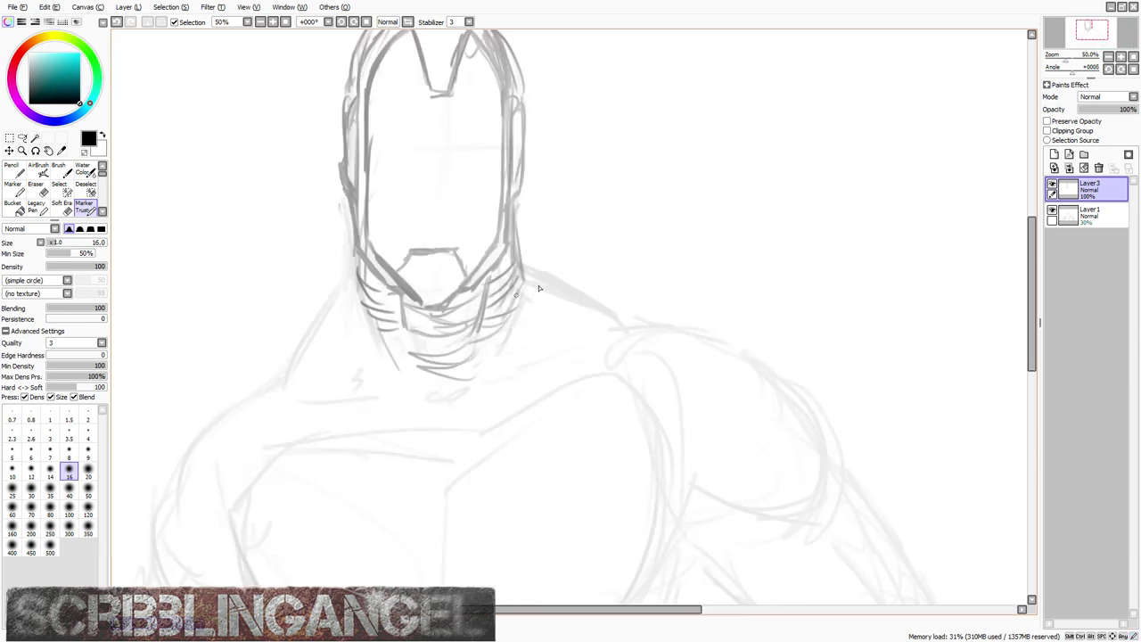
Step: Draw sloping armor plates over the trapezius muscles on both sides of the neck
left_click_drag(535, 276, 506, 337)
left_click_drag(540, 272, 581, 291)
mouse_move(534, 257)
left_mouse_down()
mouse_move(522, 271)
mouse_move(615, 273)
mouse_move(658, 301)
left_mouse_up()
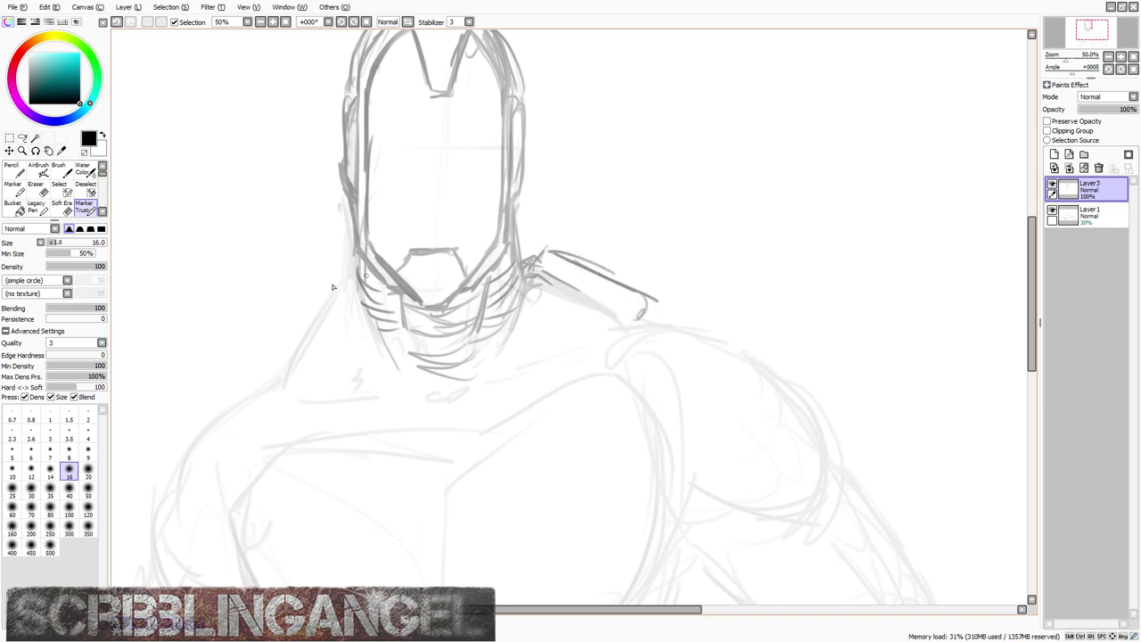
mouse_move(328, 286)
left_mouse_down()
mouse_move(271, 378)
mouse_move(283, 382)
mouse_move(344, 303)
left_mouse_up()
mouse_move(307, 353)
left_mouse_down()
mouse_move(344, 271)
mouse_move(319, 344)
left_mouse_up()
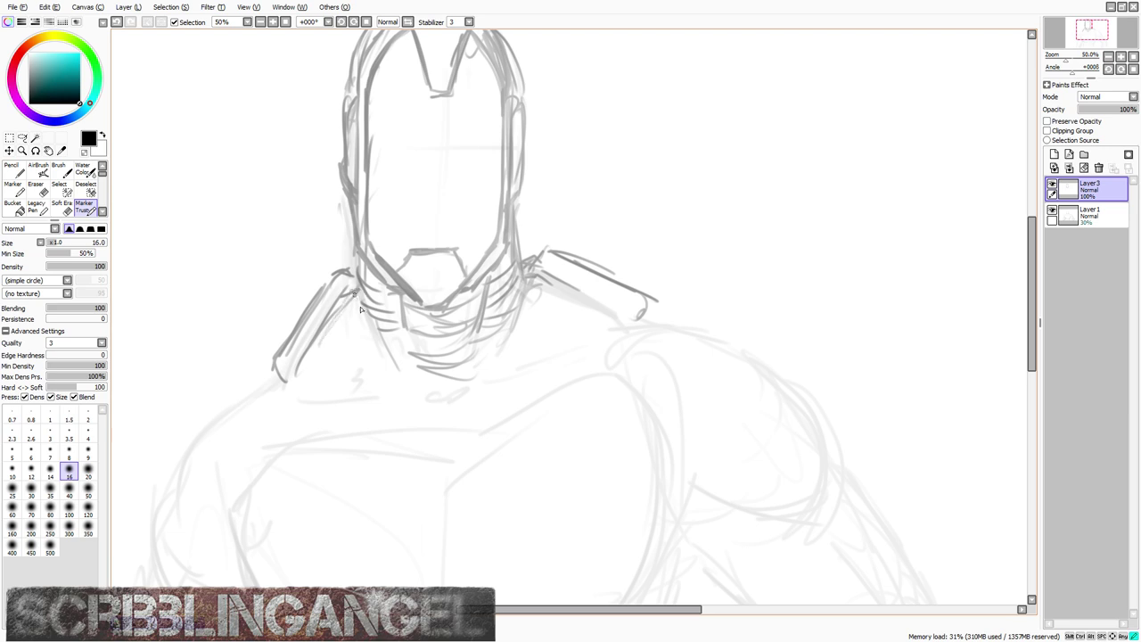
left_click_drag(356, 294, 376, 347)
left_click_drag(306, 359, 313, 388)
left_click_drag(305, 382, 377, 385)
Step: Draw the collarbone lines from both shoulders, meeting in rounded ends around a small connector at the base of the throat
scroll(497, 325, "down", 2)
left_click_drag(574, 315, 525, 333)
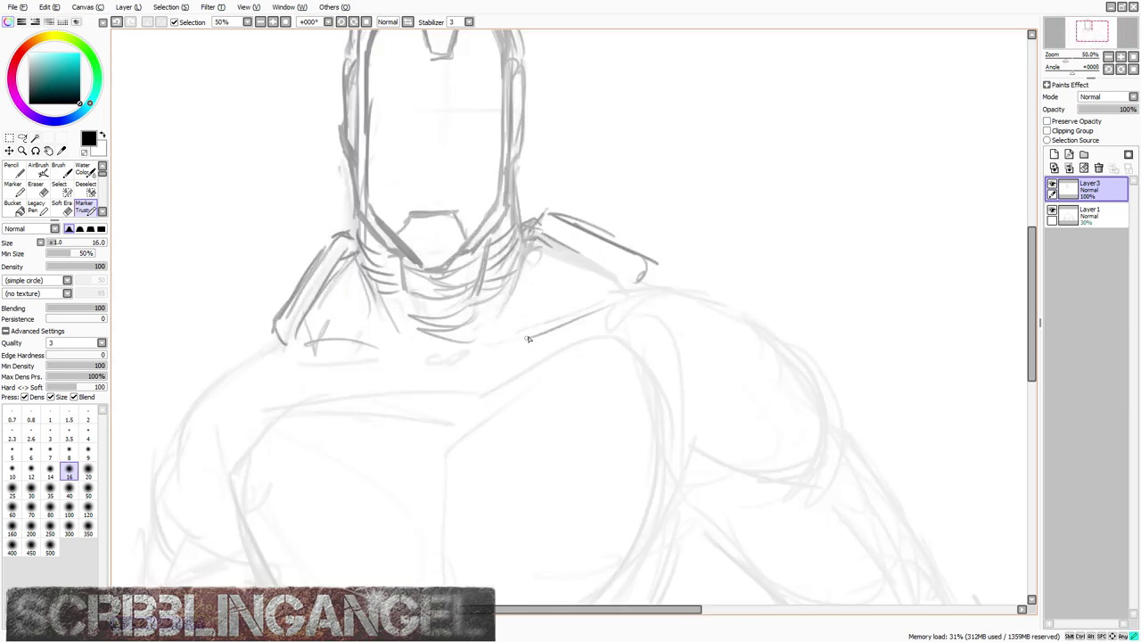
left_click_drag(624, 295, 502, 341)
mouse_move(567, 321)
left_mouse_down()
mouse_move(479, 343)
mouse_move(501, 381)
mouse_move(508, 359)
mouse_move(472, 390)
mouse_move(408, 348)
left_mouse_up()
mouse_move(398, 339)
left_mouse_down()
mouse_move(429, 362)
mouse_move(307, 349)
mouse_move(382, 352)
left_mouse_up()
mouse_move(306, 384)
left_mouse_down()
mouse_move(412, 398)
mouse_move(458, 387)
mouse_move(460, 367)
left_mouse_up()
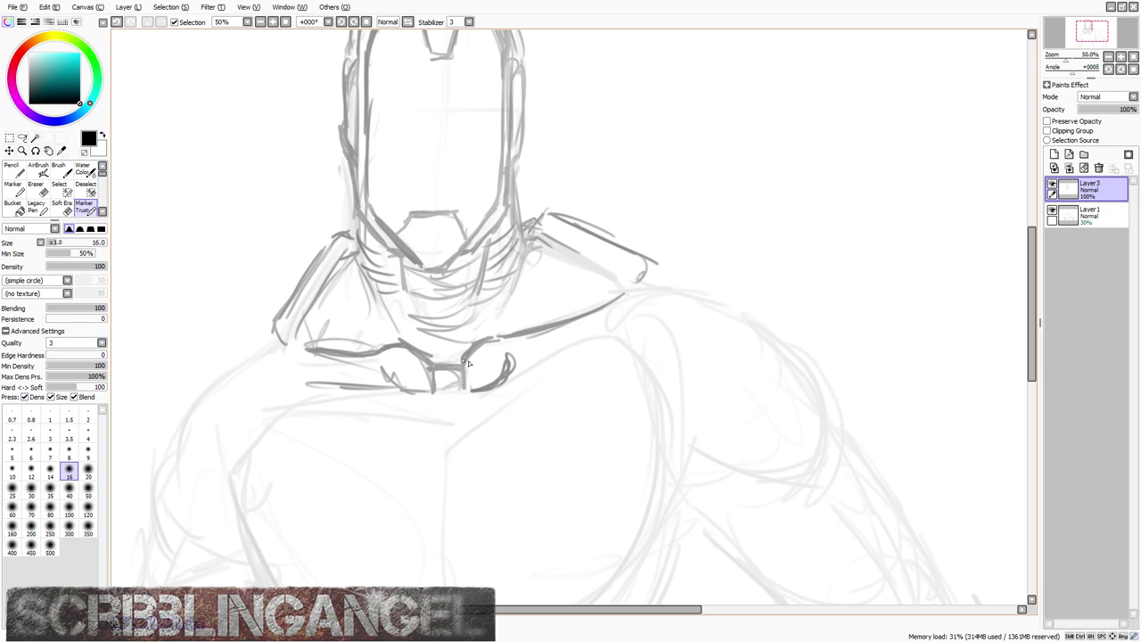
Step: Add the lower edges of both collar bars, darken the connector, and close the panels beside the neck with curved lines
left_click_drag(468, 363, 432, 363)
left_click_drag(513, 368, 613, 338)
mouse_move(327, 379)
left_mouse_down()
mouse_move(383, 386)
mouse_move(283, 390)
mouse_move(277, 358)
left_mouse_up()
left_click_drag(317, 352, 271, 348)
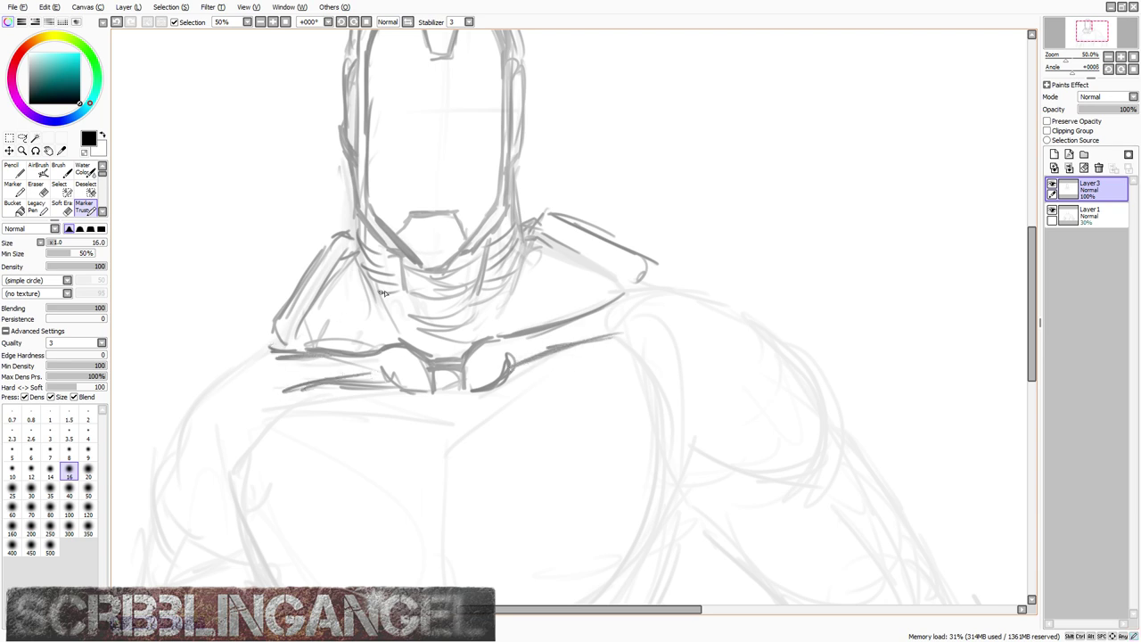
mouse_move(379, 346)
left_mouse_down()
mouse_move(396, 332)
mouse_move(388, 301)
left_mouse_up()
left_click_drag(500, 322, 530, 250)
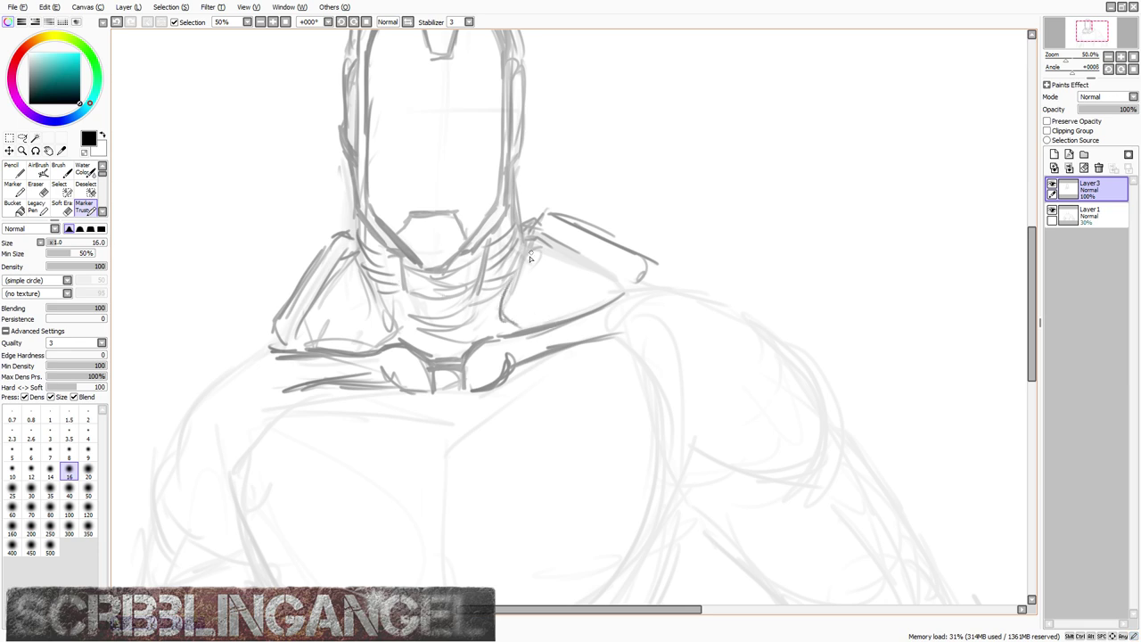
mouse_move(501, 296)
left_mouse_down()
mouse_move(531, 241)
mouse_move(615, 279)
left_mouse_up()
Step: Outline the large rounded shoulder pad on the right side of the figure over the faded sketch
scroll(441, 241, "down", 3)
scroll(455, 249, "up", 3)
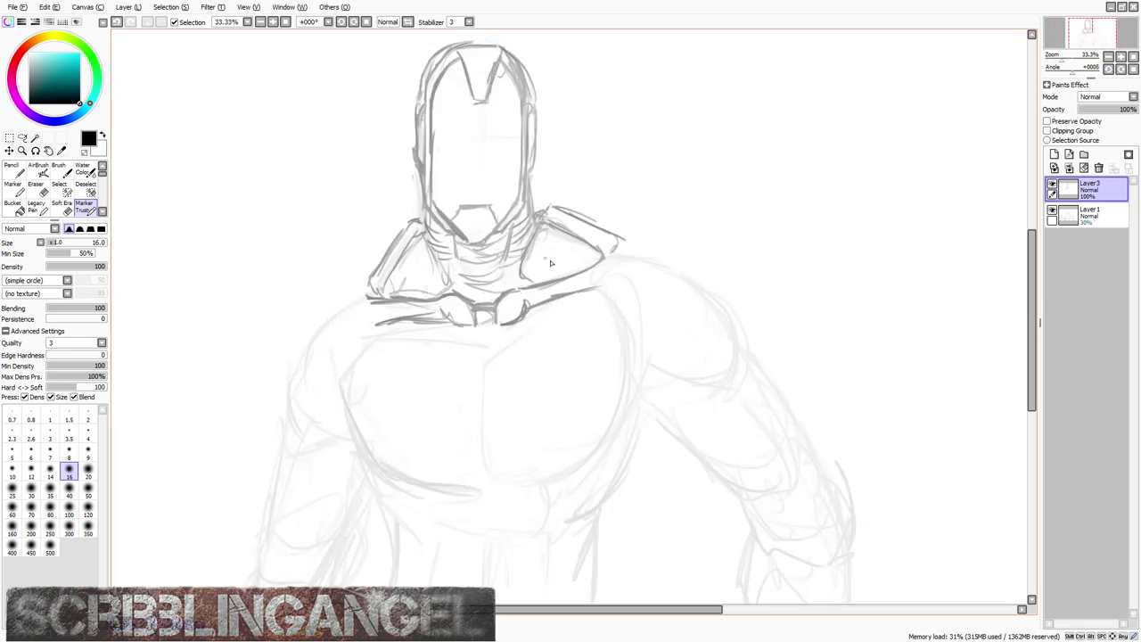
mouse_move(600, 303)
left_mouse_down()
mouse_move(622, 268)
mouse_move(615, 303)
left_mouse_up()
mouse_move(638, 228)
left_mouse_down()
mouse_move(613, 312)
mouse_move(681, 357)
left_mouse_up()
mouse_move(628, 316)
left_mouse_down()
mouse_move(803, 437)
mouse_move(836, 317)
left_mouse_up()
mouse_move(780, 282)
left_mouse_down()
mouse_move(828, 346)
mouse_move(691, 228)
left_mouse_up()
mouse_move(800, 292)
left_mouse_down()
mouse_move(642, 212)
mouse_move(631, 223)
left_mouse_up()
mouse_move(704, 233)
left_mouse_down()
mouse_move(640, 217)
mouse_move(624, 266)
left_mouse_up()
Step: Outline the narrower shoulder pad on the left side of the figure and add its first inner panel line
scroll(513, 185, "down", 3)
scroll(421, 246, "up", 2)
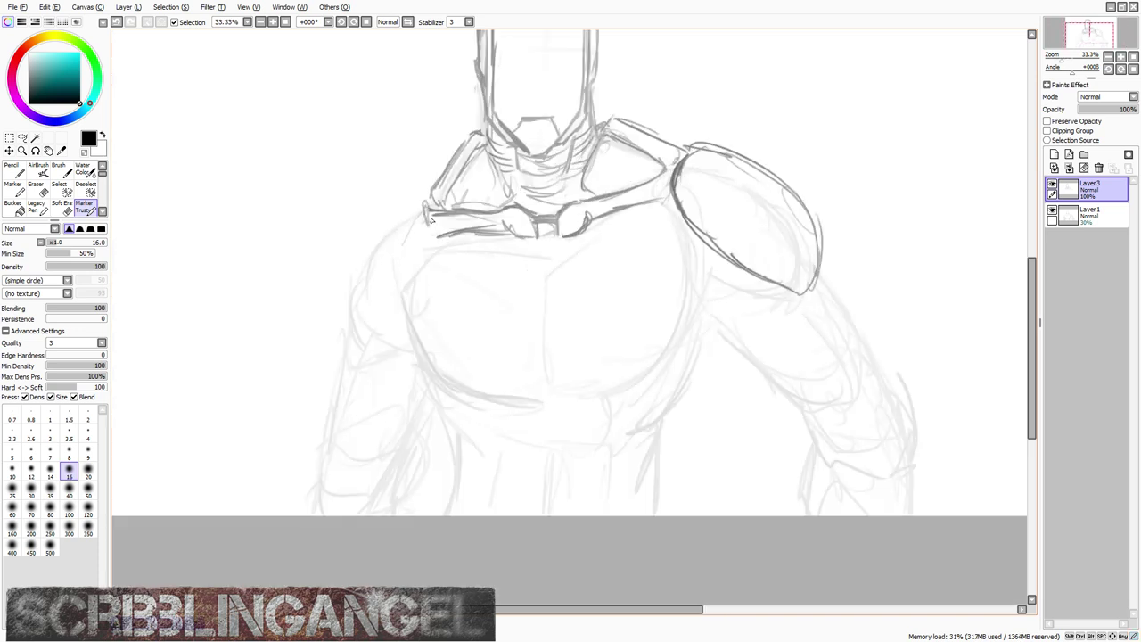
mouse_move(428, 214)
left_mouse_down()
mouse_move(426, 246)
mouse_move(385, 206)
mouse_move(373, 239)
left_mouse_up()
mouse_move(406, 192)
left_mouse_down()
mouse_move(354, 276)
mouse_move(357, 294)
left_mouse_up()
left_click_drag(381, 227, 353, 312)
mouse_move(365, 264)
left_mouse_down()
mouse_move(349, 322)
mouse_move(394, 292)
mouse_move(429, 237)
mouse_move(374, 310)
mouse_move(355, 317)
left_mouse_up()
left_click_drag(346, 325, 369, 237)
left_click_drag(358, 257, 380, 228)
left_click_drag(401, 290, 381, 225)
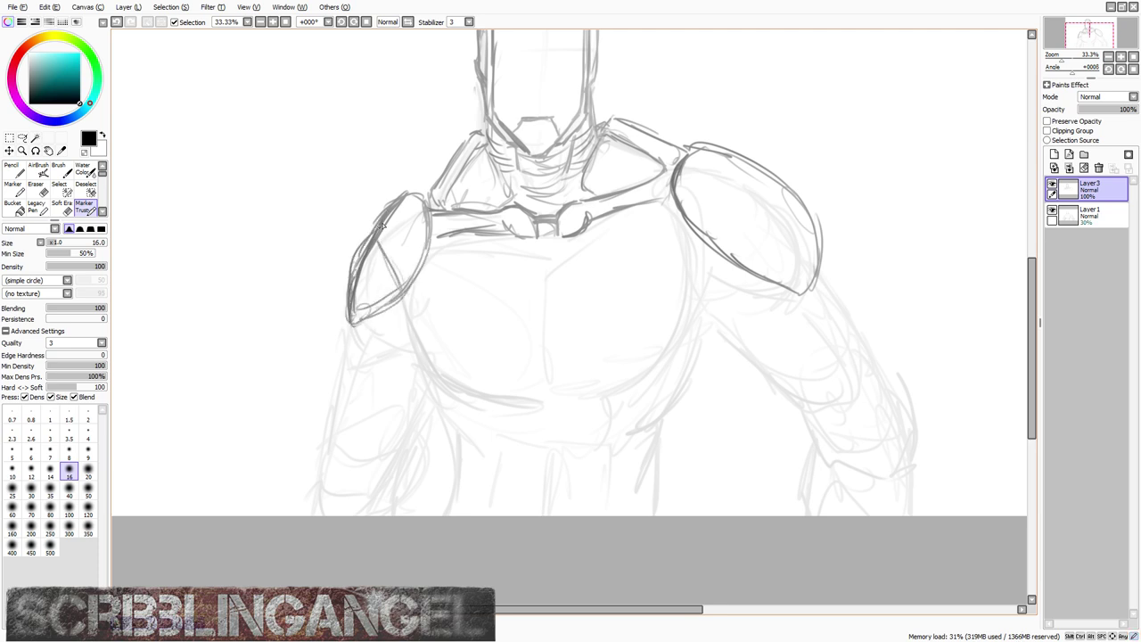
Step: Add panel lines to both shoulder pads and two small rectangular slots to the right-hand pad
mouse_move(763, 271)
left_mouse_down()
mouse_move(789, 199)
mouse_move(772, 221)
left_mouse_up()
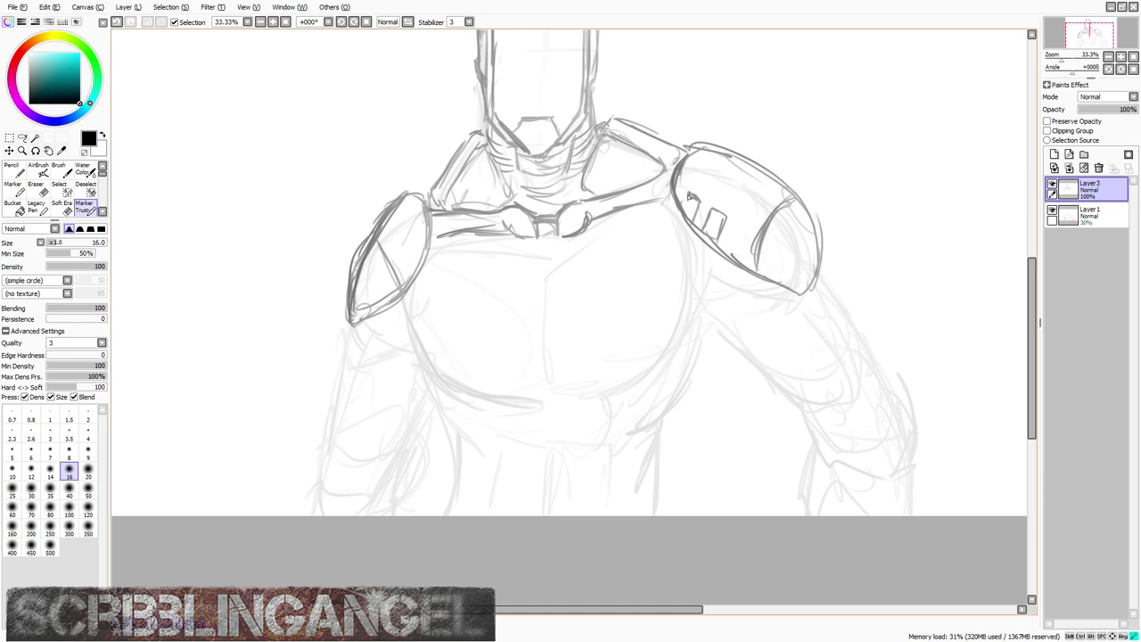
mouse_move(757, 218)
left_mouse_down()
mouse_move(706, 182)
mouse_move(733, 194)
left_mouse_up()
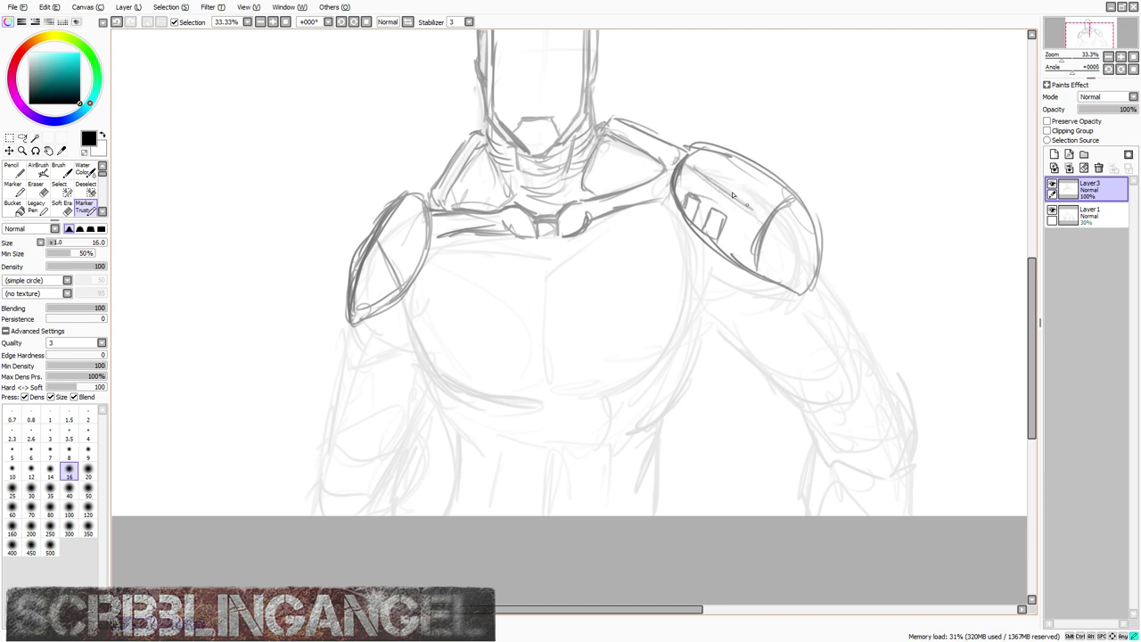
left_click_drag(424, 208, 389, 256)
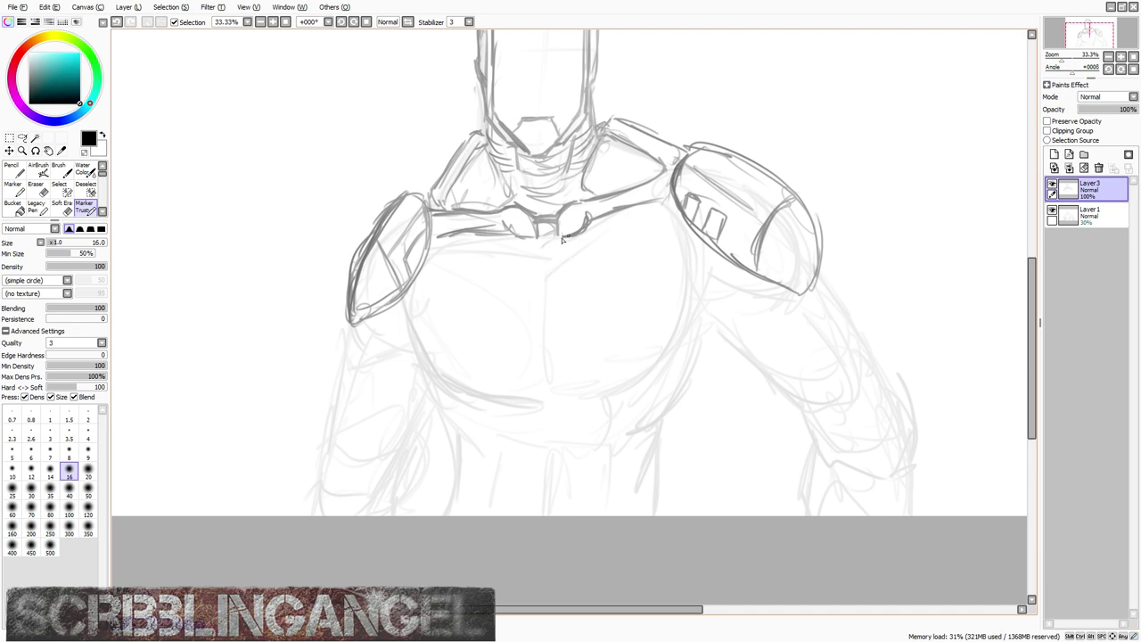
Step: Draw a small plate below the collar's center connector and slanted vent lines on the right side of the upper chest
mouse_move(526, 243)
left_mouse_down()
mouse_move(572, 241)
mouse_move(531, 267)
left_mouse_up()
mouse_move(596, 220)
left_mouse_down()
mouse_move(572, 263)
mouse_move(583, 262)
left_mouse_up()
left_click_drag(644, 201, 610, 253)
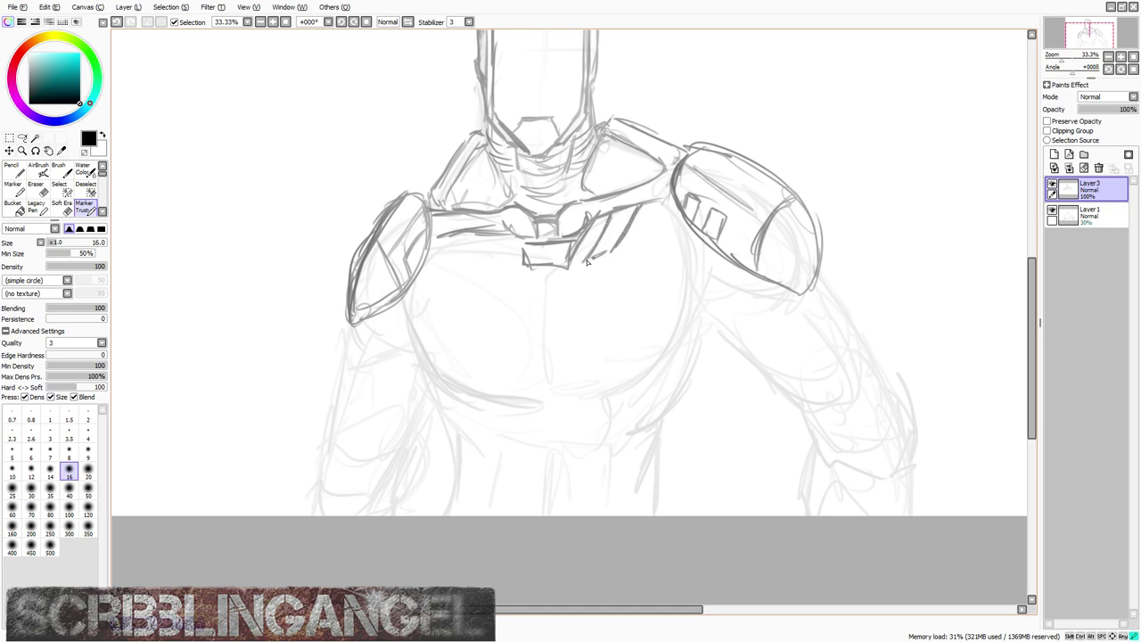
Step: Outline the chest plate with matching left vents, an angular plate at its bottom center, and a tapering middle panel
mouse_move(642, 207)
left_mouse_down()
mouse_move(674, 198)
mouse_move(679, 308)
left_mouse_up()
mouse_move(687, 221)
left_mouse_down()
mouse_move(674, 330)
mouse_move(633, 366)
left_mouse_up()
mouse_move(686, 332)
left_mouse_down()
mouse_move(614, 392)
mouse_move(569, 367)
mouse_move(522, 369)
mouse_move(504, 407)
mouse_move(511, 436)
left_mouse_up()
left_click_drag(595, 392, 588, 442)
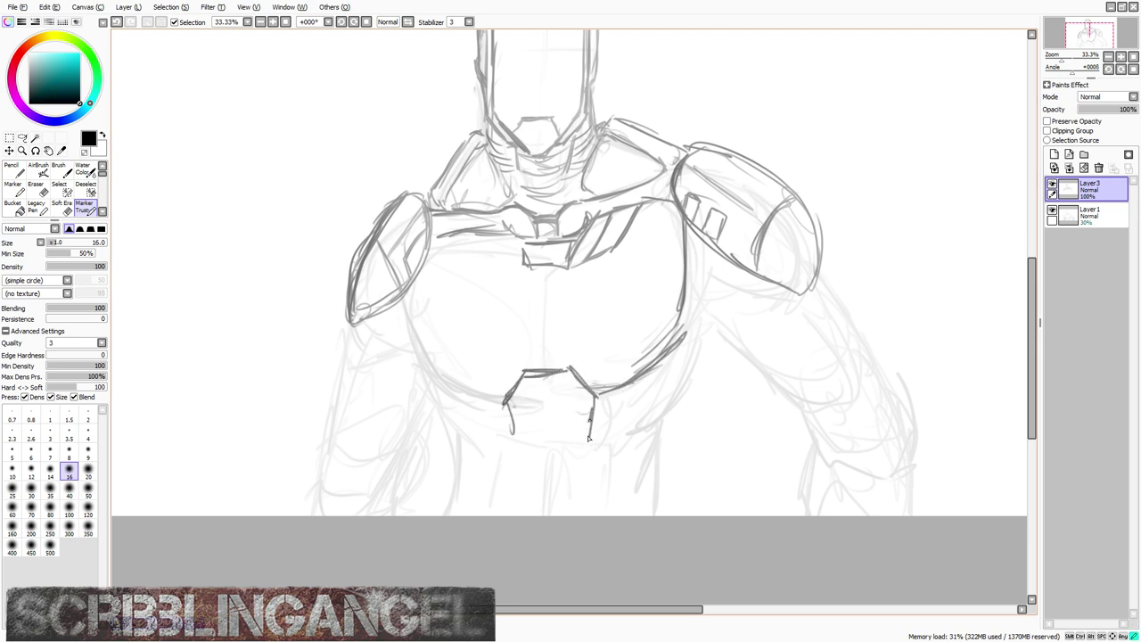
mouse_move(510, 439)
left_mouse_down()
mouse_move(531, 436)
mouse_move(433, 364)
mouse_move(420, 276)
mouse_move(436, 231)
mouse_move(462, 228)
mouse_move(474, 258)
mouse_move(465, 254)
left_mouse_up()
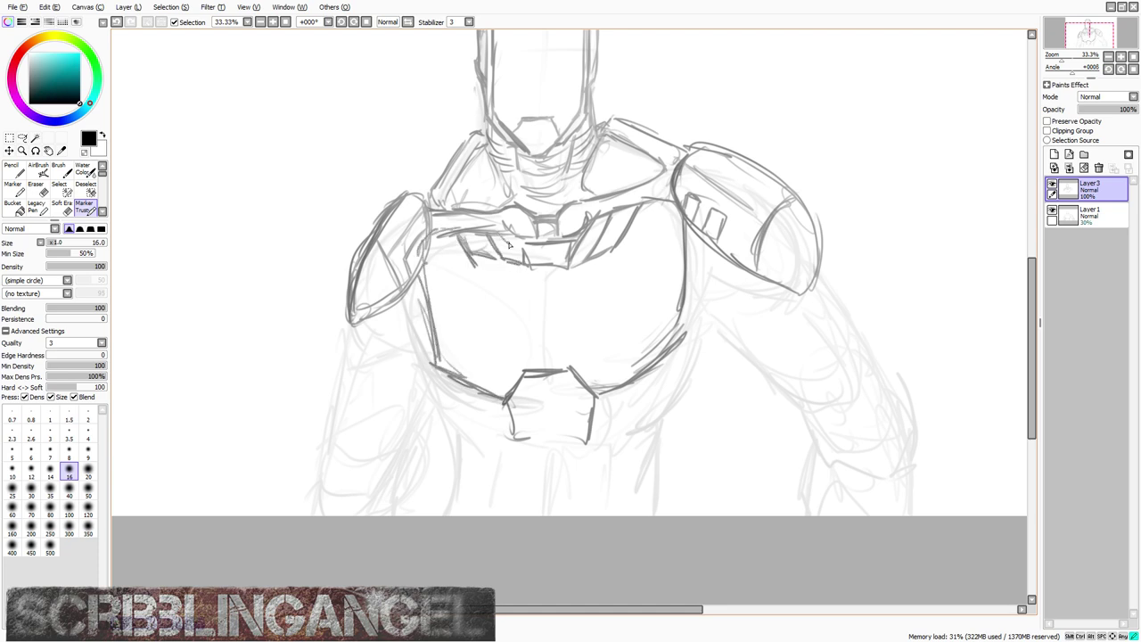
left_click_drag(598, 257, 583, 360)
mouse_move(517, 267)
left_mouse_down()
mouse_move(506, 366)
mouse_move(555, 361)
left_mouse_up()
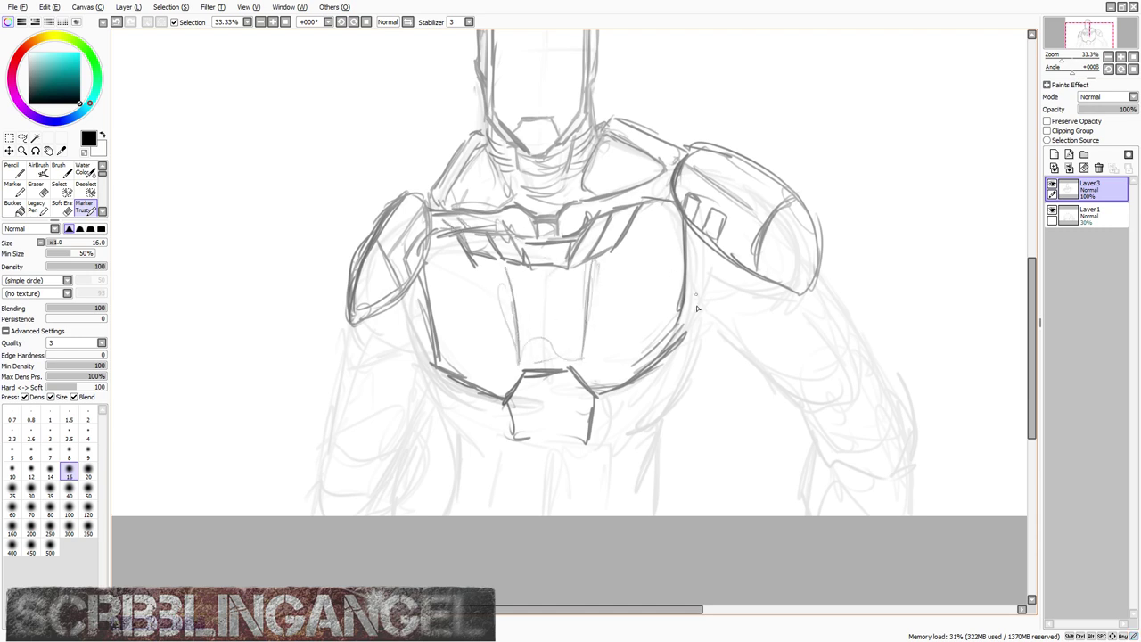
Step: Draw the rib armor contours along both flanks, curving in beneath the chest plate
left_click_drag(695, 262, 679, 385)
left_click_drag(694, 315, 662, 417)
left_click_drag(696, 283, 694, 340)
mouse_move(695, 335)
left_mouse_down()
mouse_move(708, 367)
mouse_move(688, 392)
left_mouse_up()
left_click_drag(711, 367, 676, 417)
left_click_drag(684, 407, 669, 425)
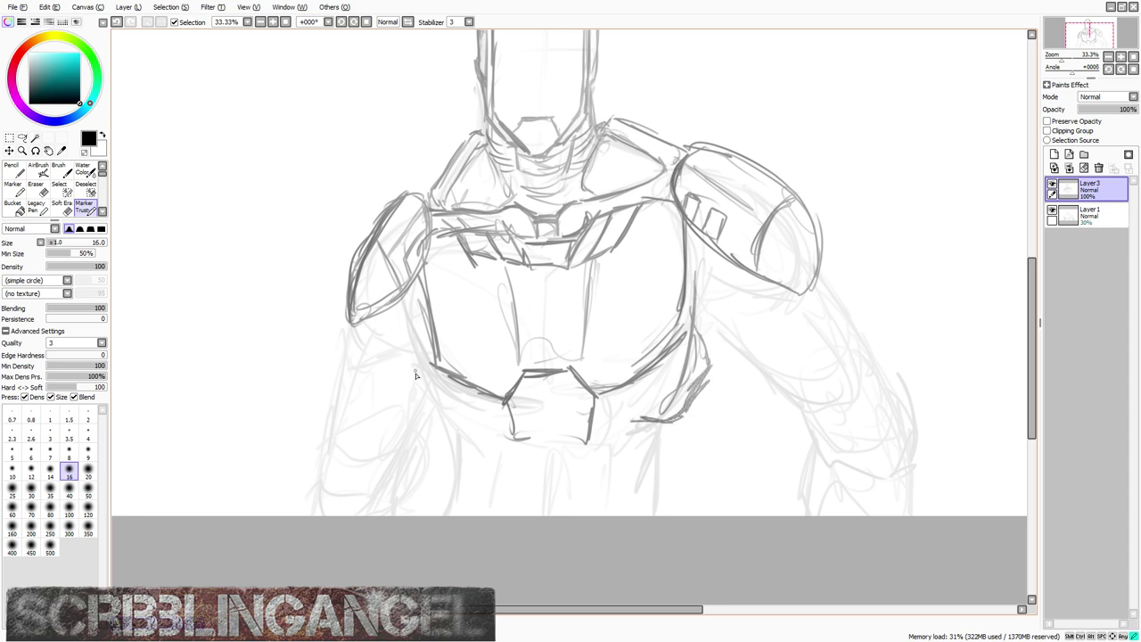
mouse_move(414, 373)
left_mouse_down()
mouse_move(435, 433)
mouse_move(410, 407)
left_mouse_up()
mouse_move(424, 312)
left_mouse_down()
mouse_move(418, 387)
mouse_move(451, 437)
left_mouse_up()
left_click_drag(436, 423, 459, 443)
Step: Sketch the abdominal panel lines below the chest armor, slanting inward on both sides toward the canvas edge
scroll(522, 375, "down", 2)
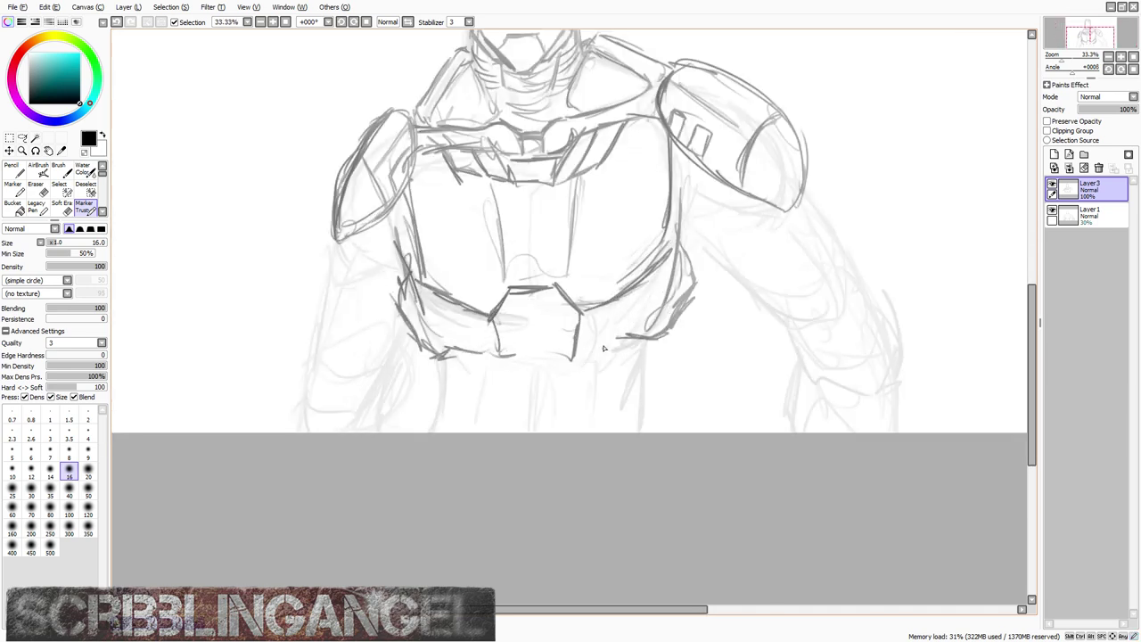
mouse_move(627, 335)
left_mouse_down()
mouse_move(569, 360)
mouse_move(624, 367)
left_mouse_up()
left_click_drag(644, 348, 596, 416)
left_click_drag(579, 365, 576, 413)
left_click_drag(458, 372, 489, 411)
left_click_drag(463, 375, 496, 415)
left_click_drag(505, 371, 511, 411)
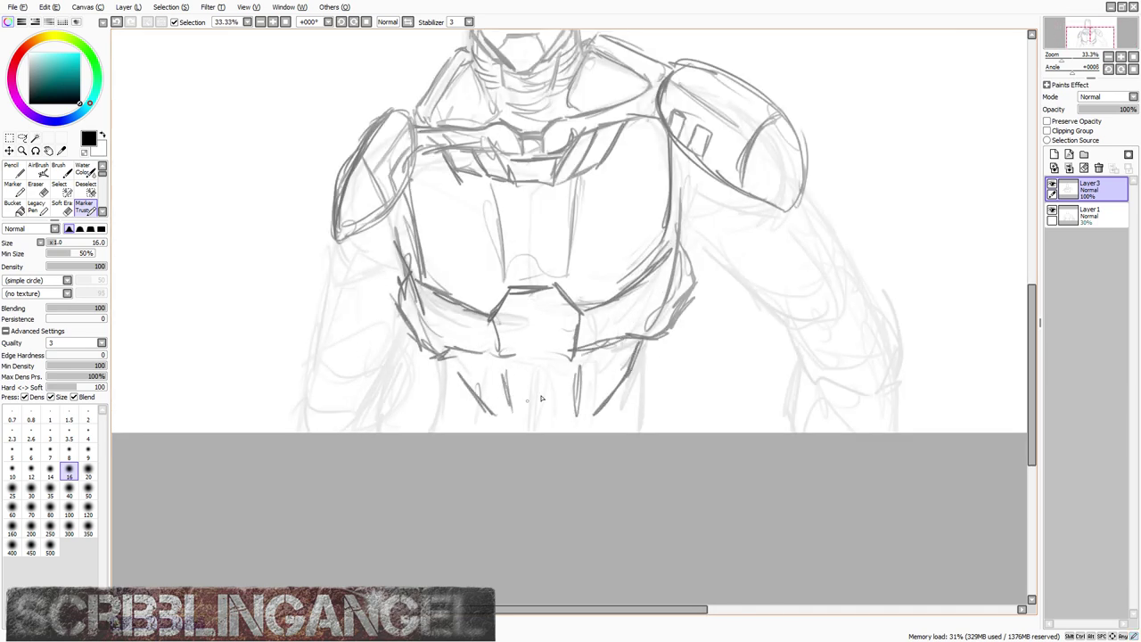
Step: Draw the outer contours of the waist on both sides down to the bottom of the canvas
mouse_move(657, 340)
left_mouse_down()
mouse_move(625, 411)
mouse_move(638, 414)
left_mouse_up()
left_click_drag(663, 357, 640, 423)
mouse_move(431, 361)
left_mouse_down()
mouse_move(421, 391)
mouse_move(438, 413)
left_mouse_up()
left_click_drag(442, 374, 435, 431)
left_click_drag(442, 431, 469, 414)
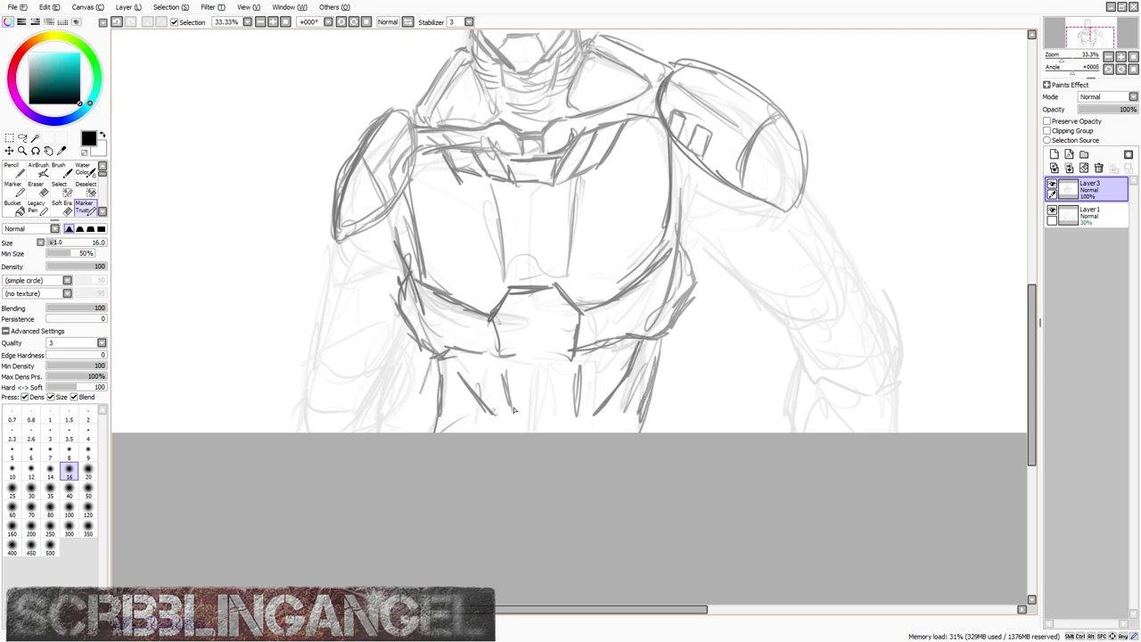
Step: Sketch the abdominal armor below the chest with horizontal bands across the slanted panel and reinforced waist edges down to the canvas edge
left_click_drag(626, 392, 640, 432)
left_click_drag(438, 385, 430, 430)
left_click_drag(445, 401, 562, 411)
mouse_move(472, 389)
left_mouse_down()
mouse_move(572, 401)
mouse_move(572, 389)
left_mouse_up()
left_click_drag(504, 378, 624, 372)
left_click_drag(460, 372, 535, 374)
mouse_move(485, 407)
left_mouse_down()
mouse_move(615, 413)
mouse_move(623, 429)
left_mouse_up()
scroll(769, 207, "up", 1)
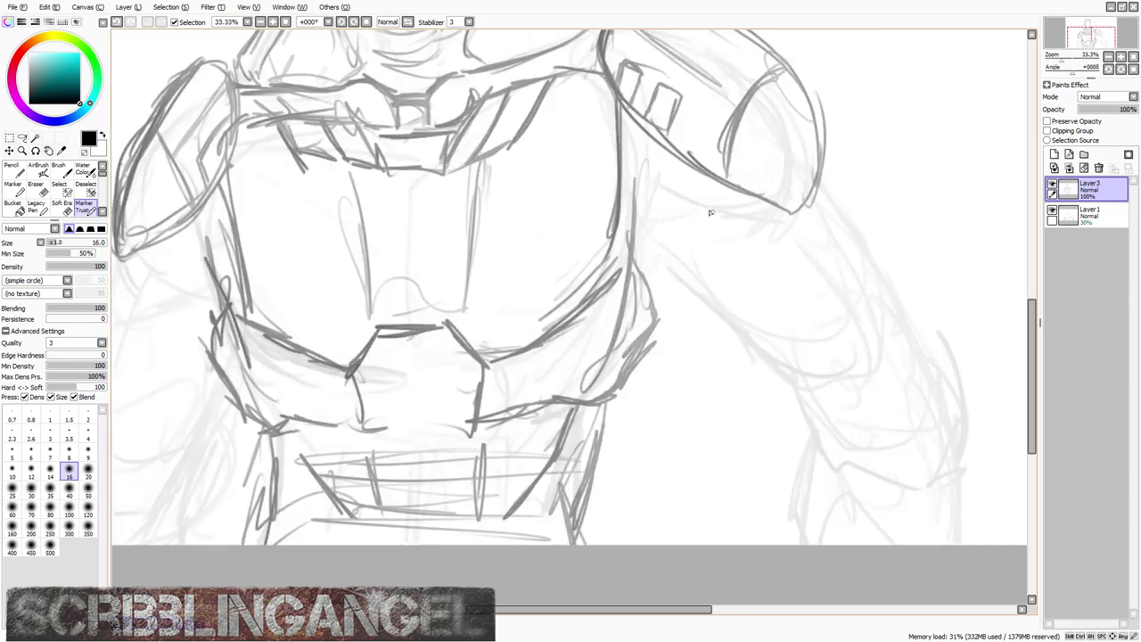
Step: Draw the underarm lines and outline the upper-arm armor plate below the larger shoulder pad, rounding its lower end near the elbow
left_click_drag(660, 180, 649, 214)
mouse_move(640, 210)
left_mouse_down()
mouse_move(681, 161)
mouse_move(651, 216)
left_mouse_up()
left_click_drag(686, 203, 656, 227)
left_click_drag(711, 182, 638, 222)
mouse_move(704, 190)
left_mouse_down()
mouse_move(642, 228)
mouse_move(669, 234)
left_mouse_up()
mouse_move(731, 207)
left_mouse_down()
mouse_move(649, 248)
mouse_move(657, 234)
mouse_move(656, 303)
mouse_move(731, 381)
mouse_move(803, 385)
mouse_move(858, 287)
mouse_move(784, 166)
mouse_move(861, 287)
mouse_move(831, 344)
left_mouse_up()
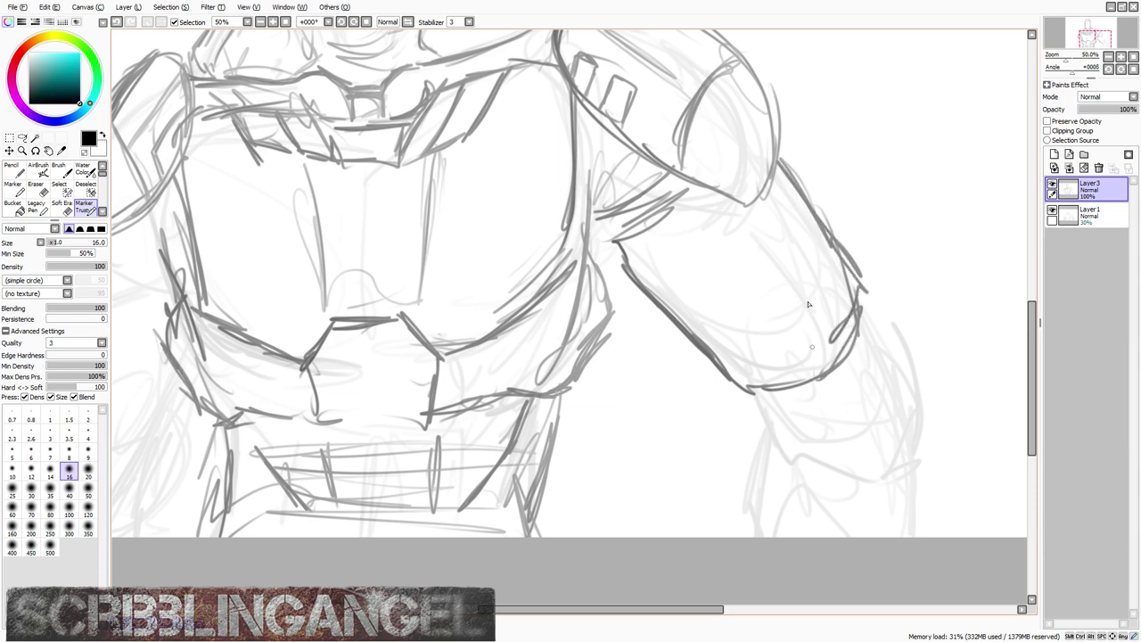
left_click_drag(784, 250, 800, 315)
mouse_move(805, 275)
left_mouse_down()
mouse_move(824, 332)
mouse_move(760, 335)
left_mouse_up()
left_click_drag(788, 323, 724, 364)
scroll(499, 270, "down", 3)
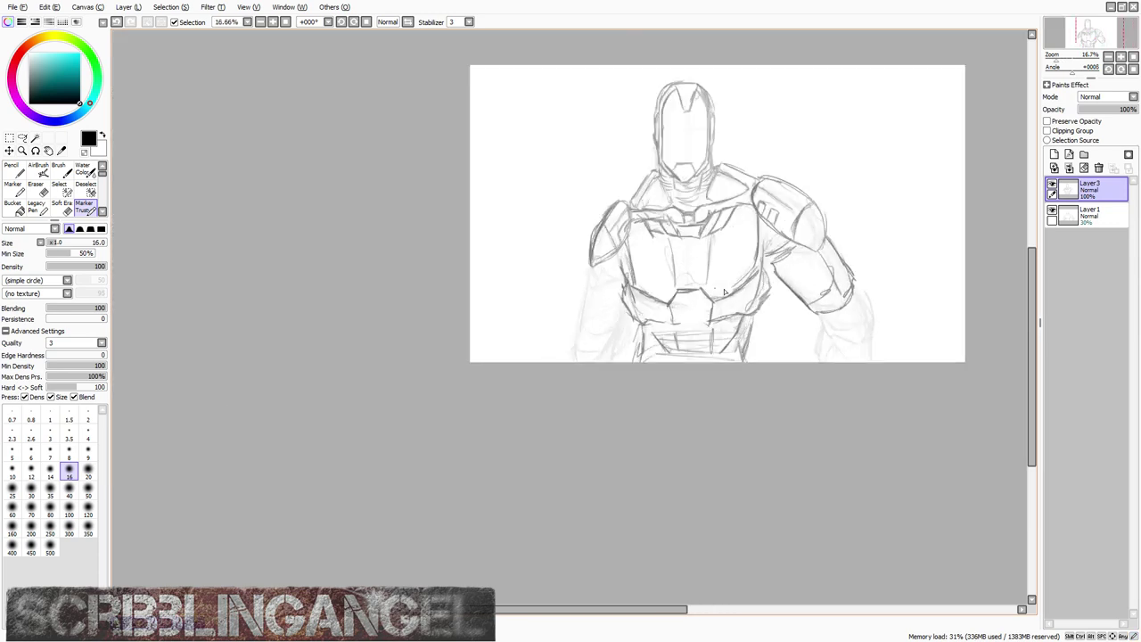
Step: Draw the opposite upper-arm armor below the smaller shoulder pad, closing it with a curved band at the elbow
scroll(499, 271, "up", 2)
mouse_move(514, 267)
left_mouse_down()
mouse_move(465, 253)
mouse_move(461, 237)
mouse_move(435, 356)
mouse_move(492, 397)
left_mouse_up()
mouse_move(524, 341)
left_mouse_down()
mouse_move(516, 396)
mouse_move(426, 372)
mouse_move(462, 397)
left_mouse_up()
mouse_move(472, 274)
left_mouse_down()
mouse_move(453, 356)
mouse_move(532, 381)
left_mouse_up()
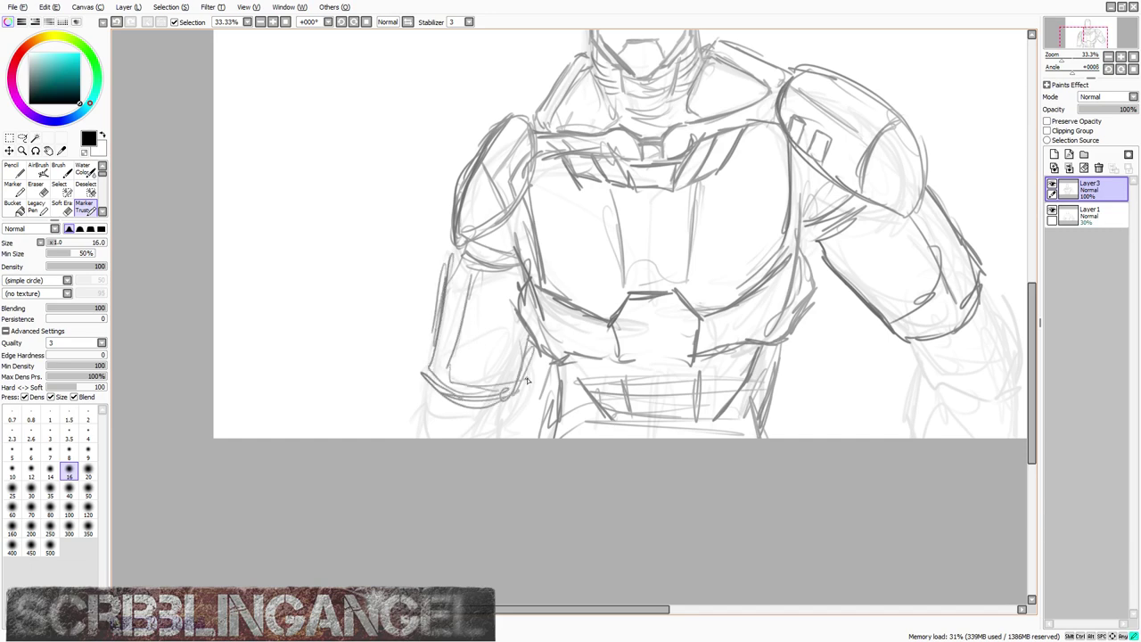
left_click_drag(432, 358, 499, 382)
scroll(499, 382, "down", 2)
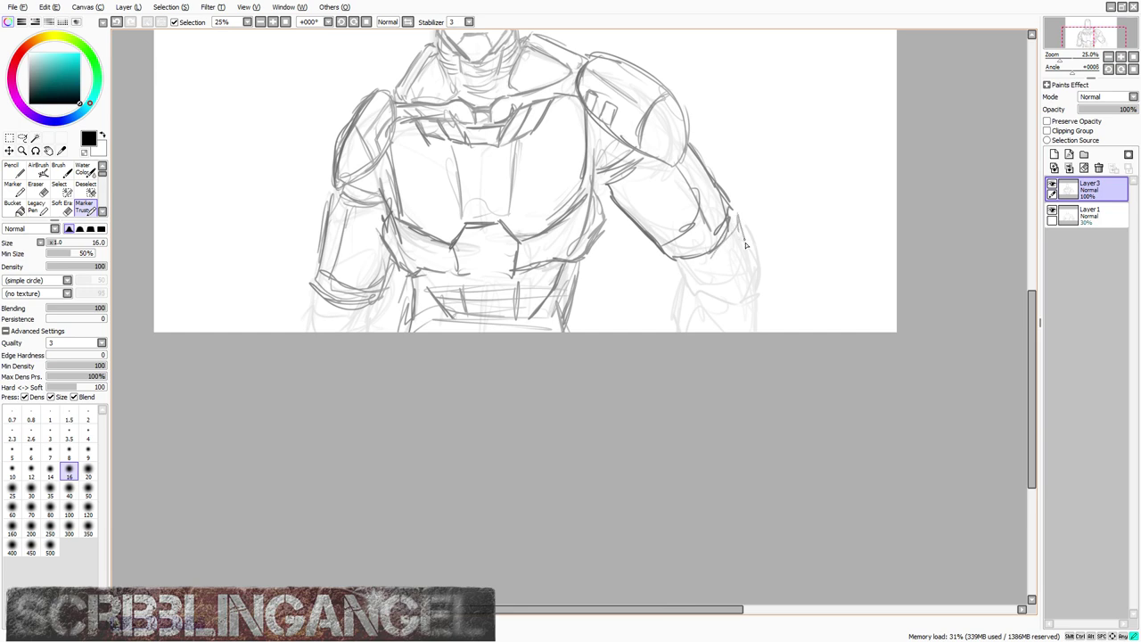
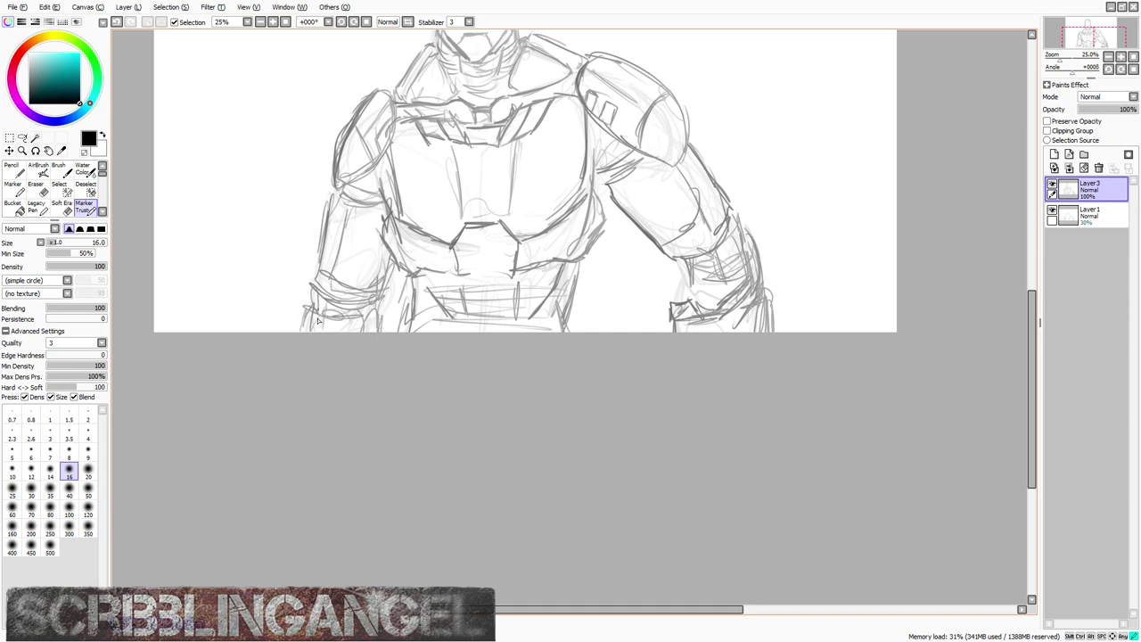
Step: Add horizontal dividing lines across the chest's tapering middle panel and the pectoral plates on both sides
scroll(487, 253, "up", 2)
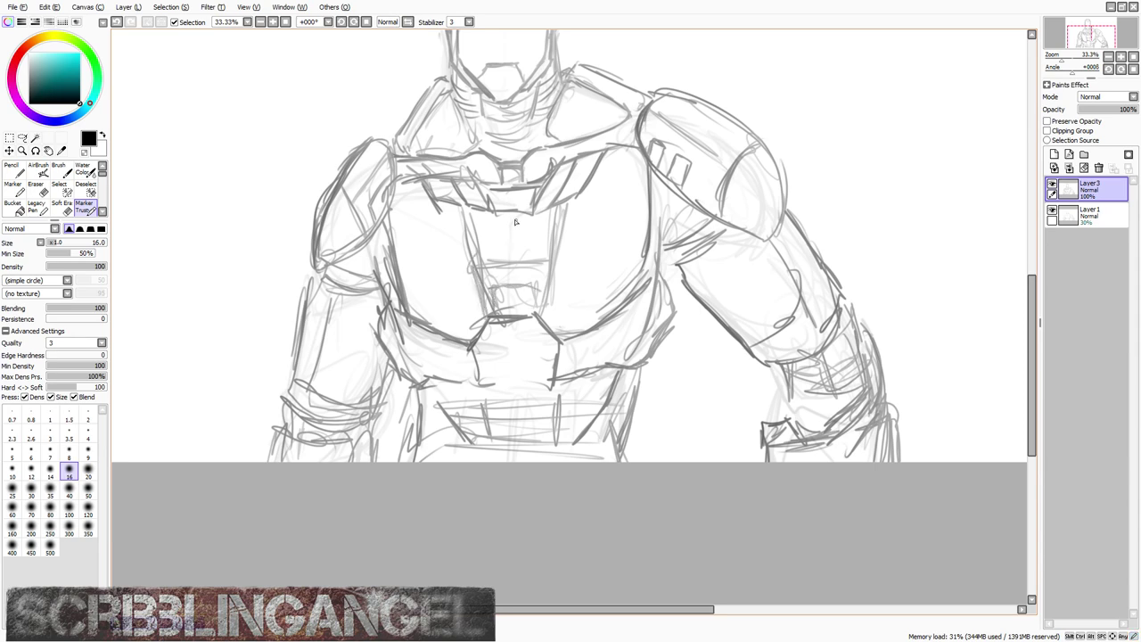
scroll(530, 207, "down", 3)
scroll(540, 212, "up", 2)
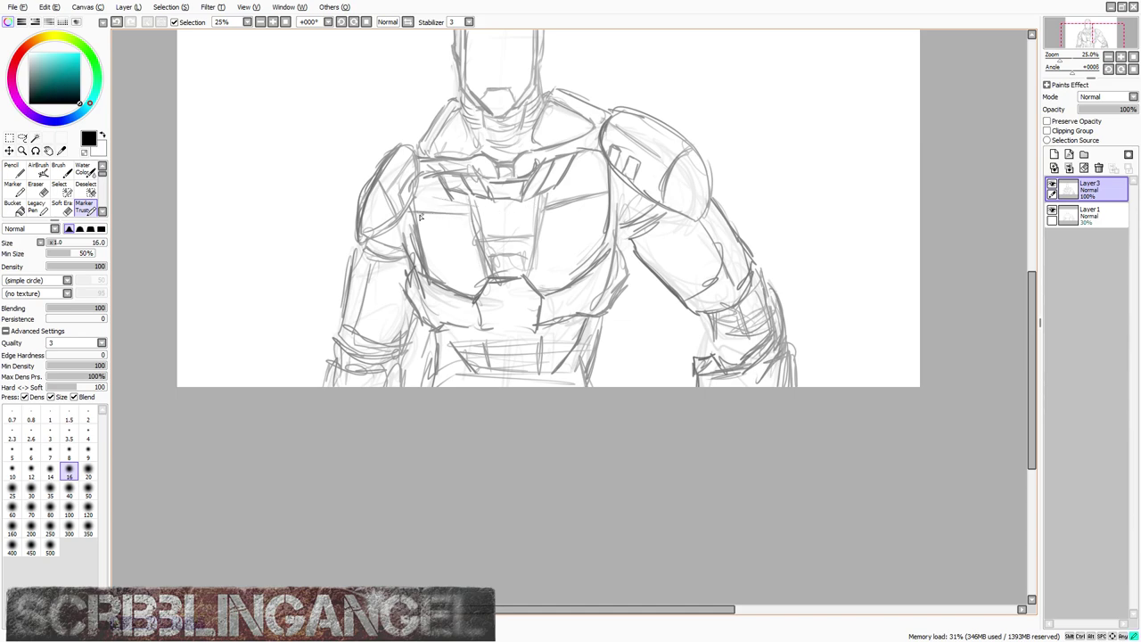
scroll(420, 217, "down", 1)
scroll(429, 143, "up", 2)
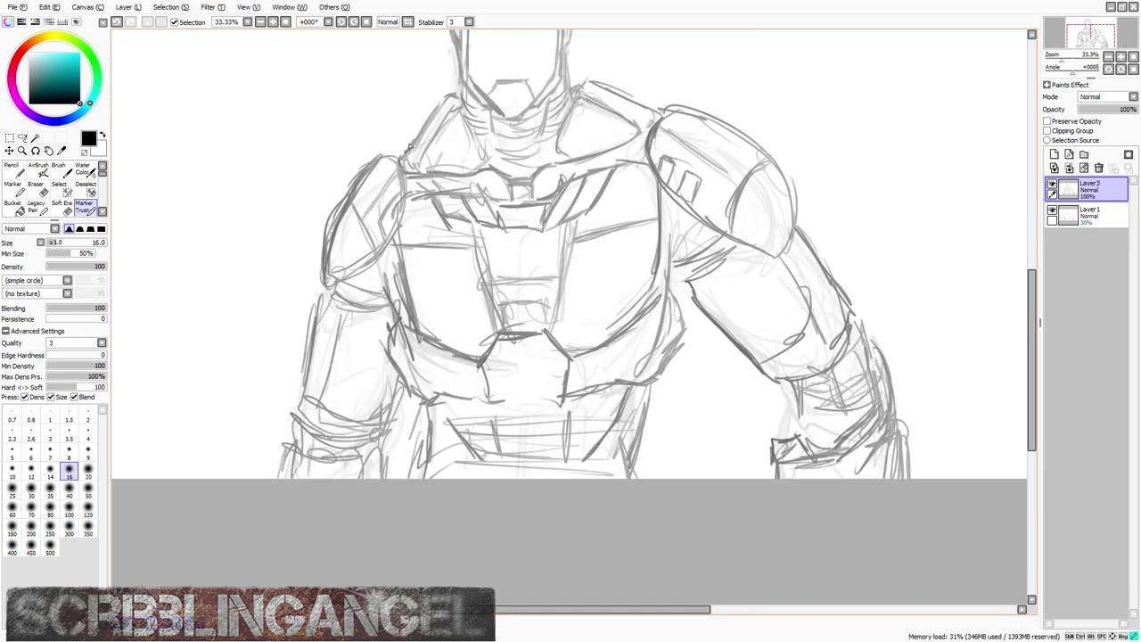
scroll(409, 146, "down", 3)
scroll(481, 196, "up", 2)
scroll(510, 210, "down", 2)
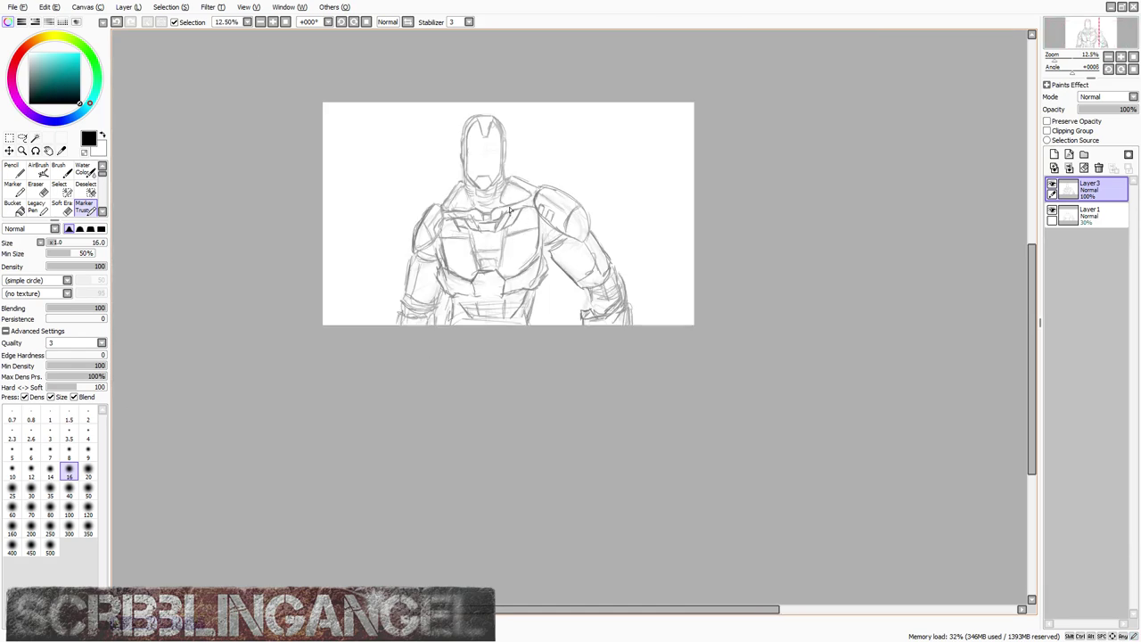
scroll(509, 210, "up", 4)
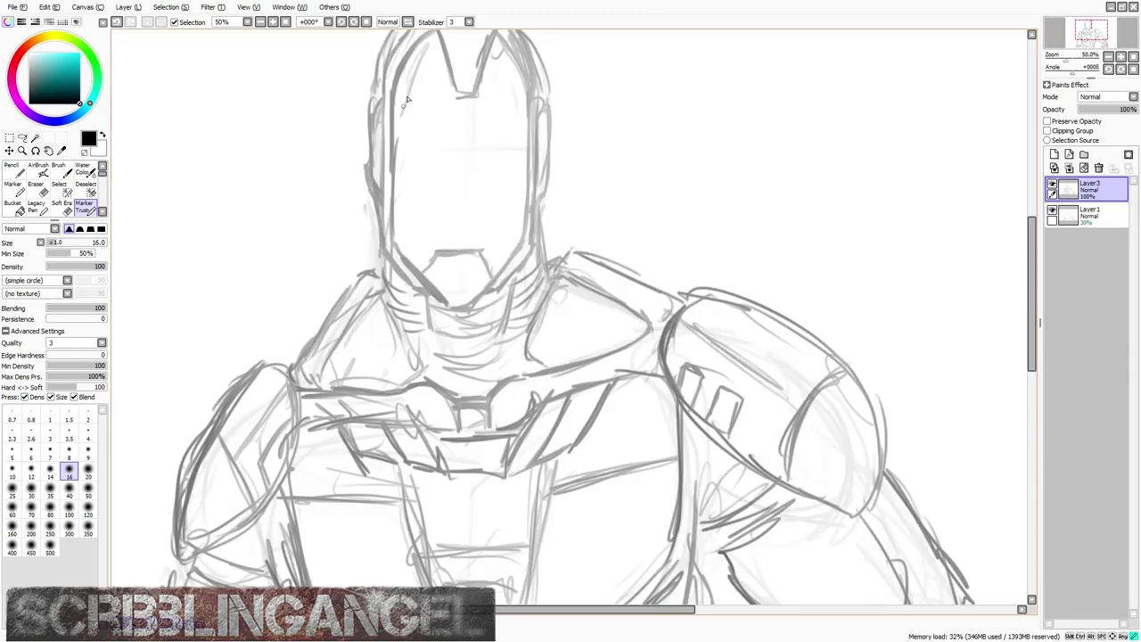
scroll(518, 207, "down", 4)
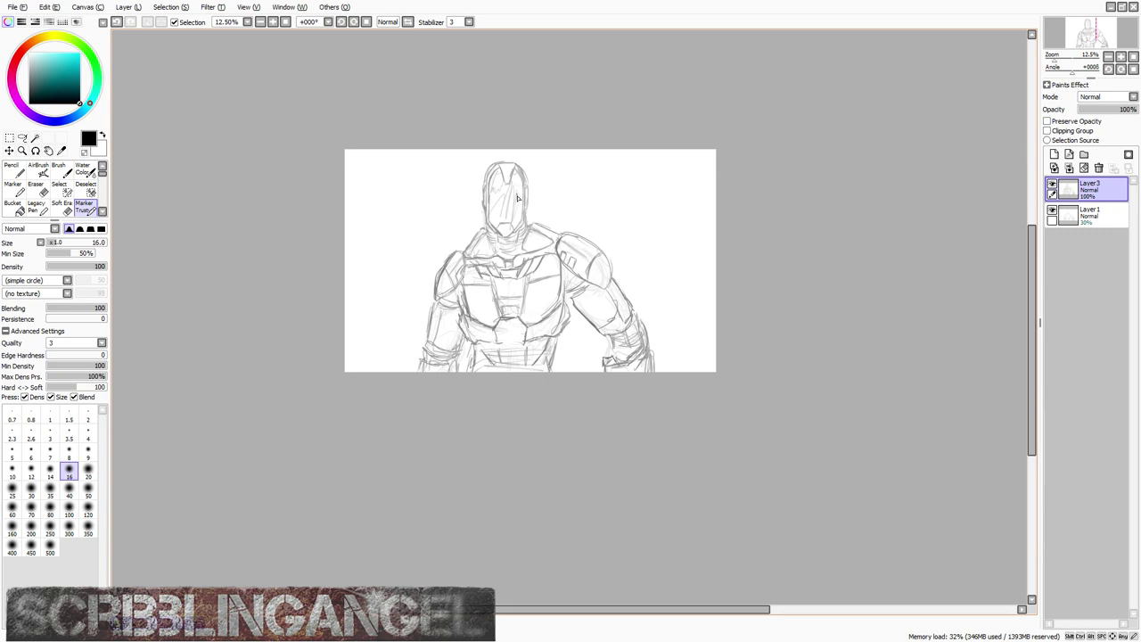
scroll(517, 198, "up", 2)
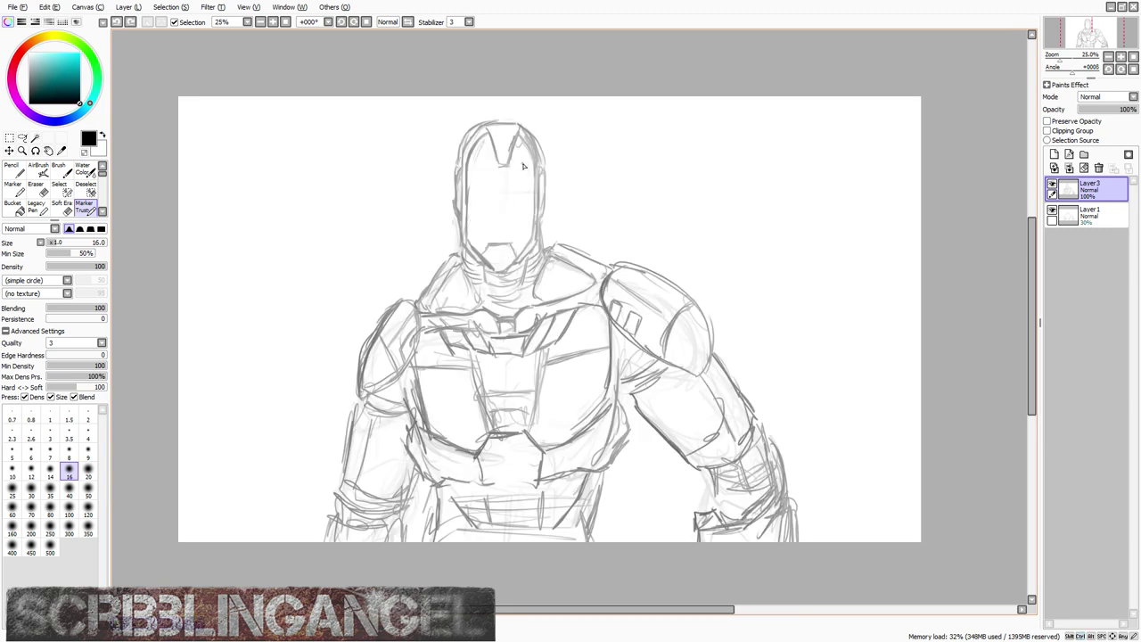
scroll(560, 166, "down", 2)
scroll(566, 182, "up", 2)
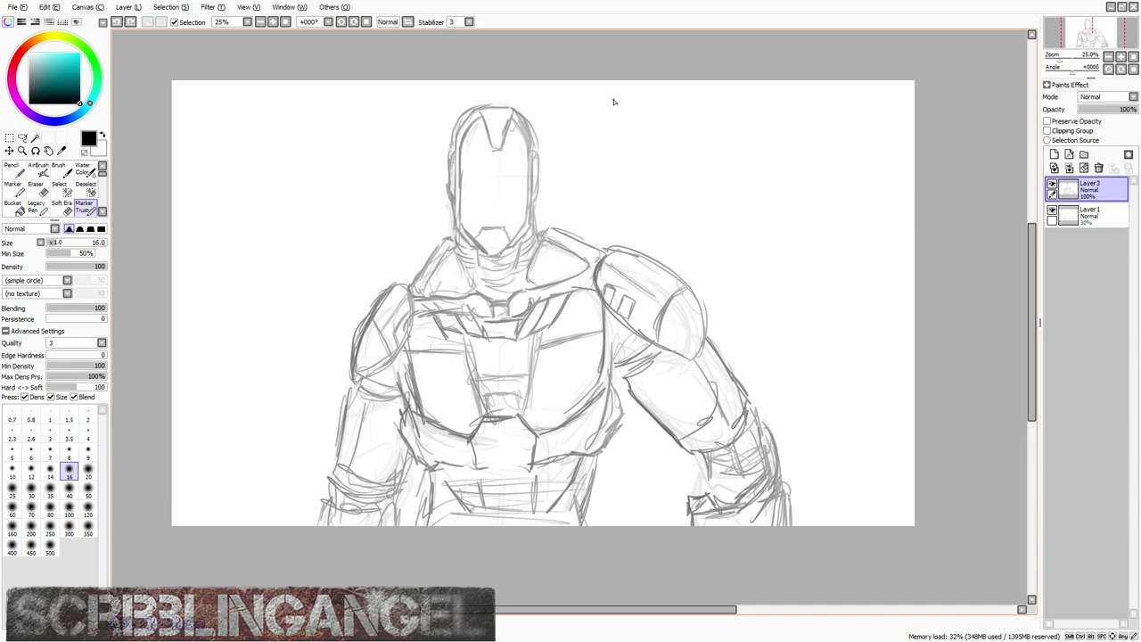
Step: Create a new layer above the line sketch and set up the Marker brush at size 250 for toning
left_click(1053, 154)
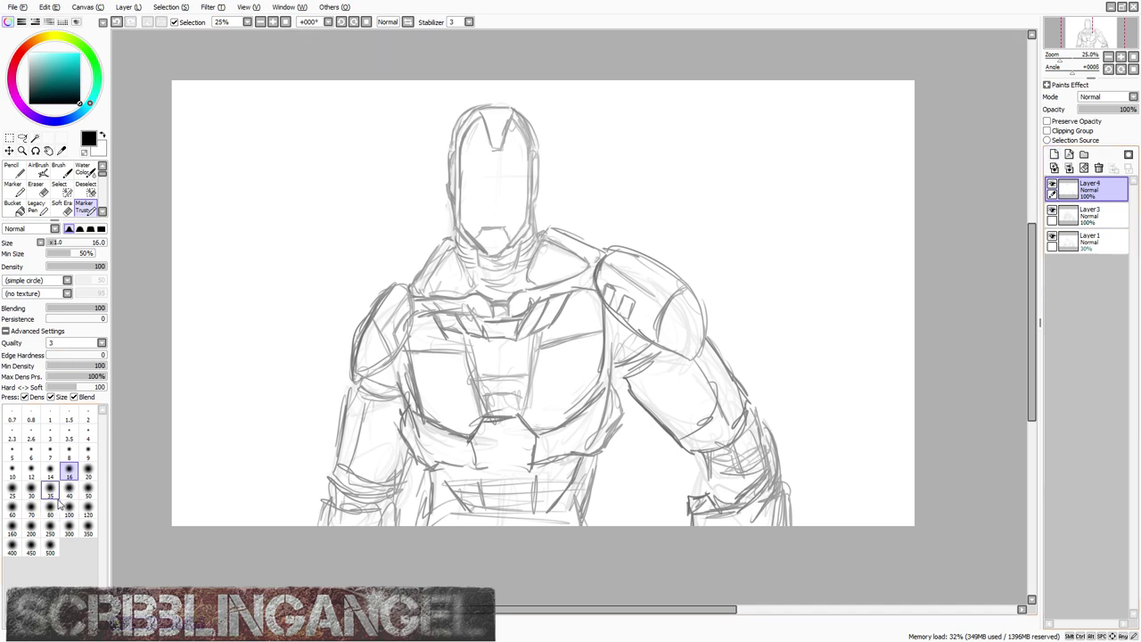
left_click(50, 526)
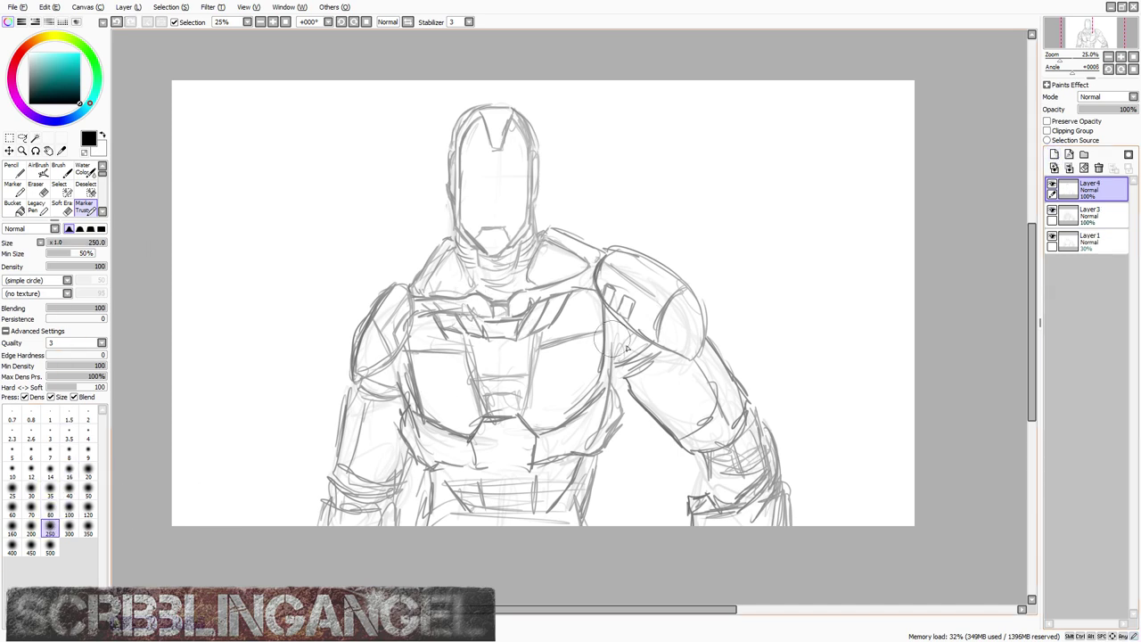
key("bracketright")
key("bracketright")
key("bracketright")
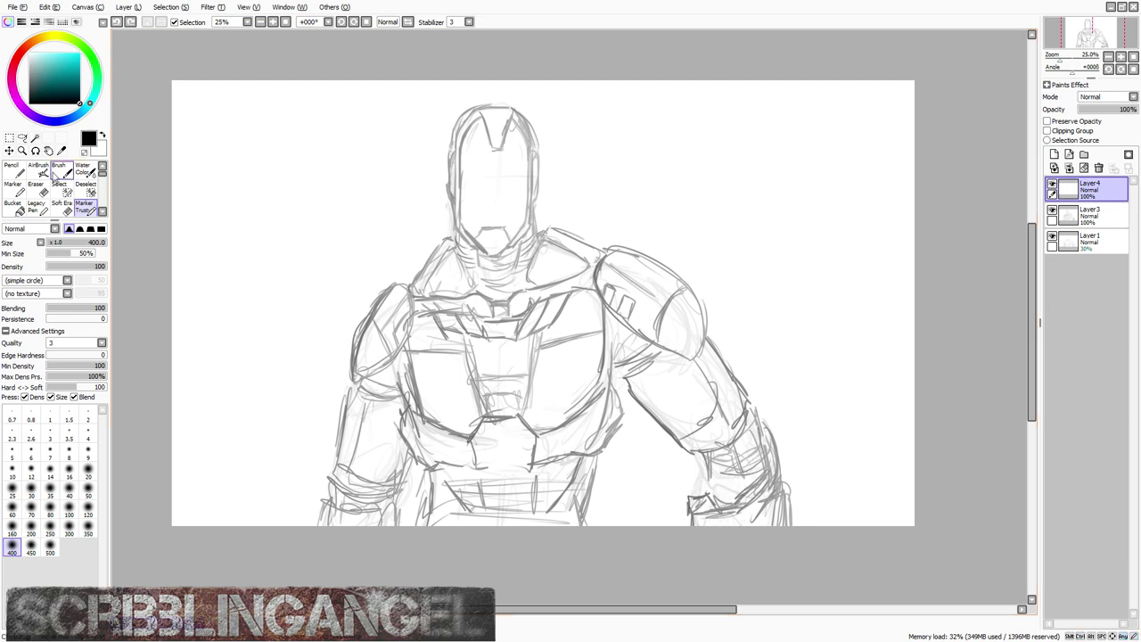
left_click(14, 189)
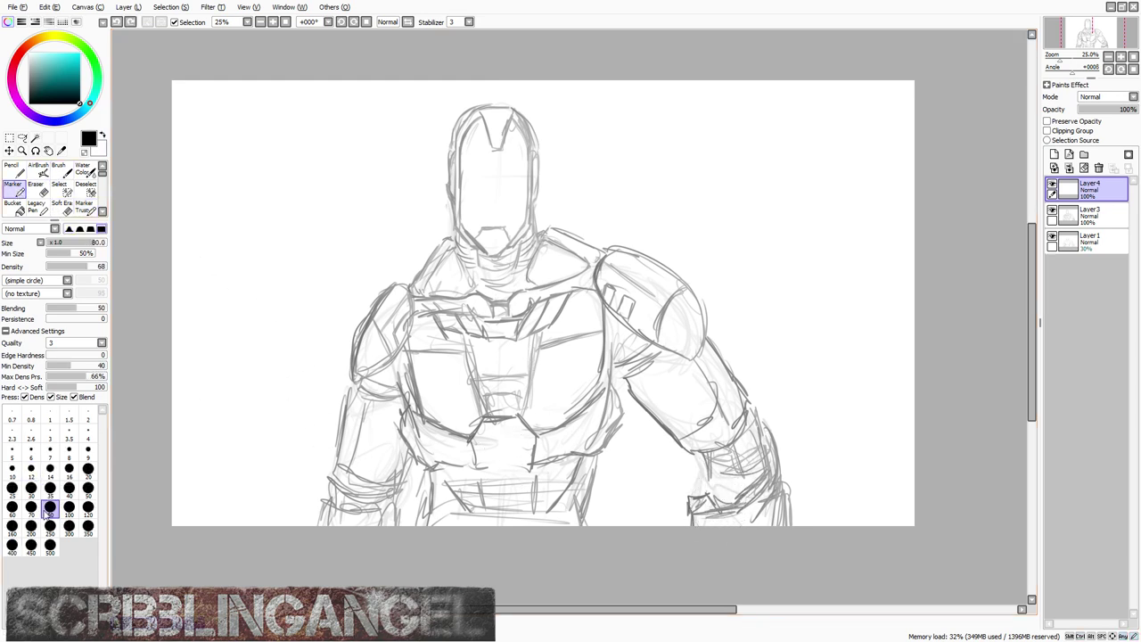
left_click(51, 529)
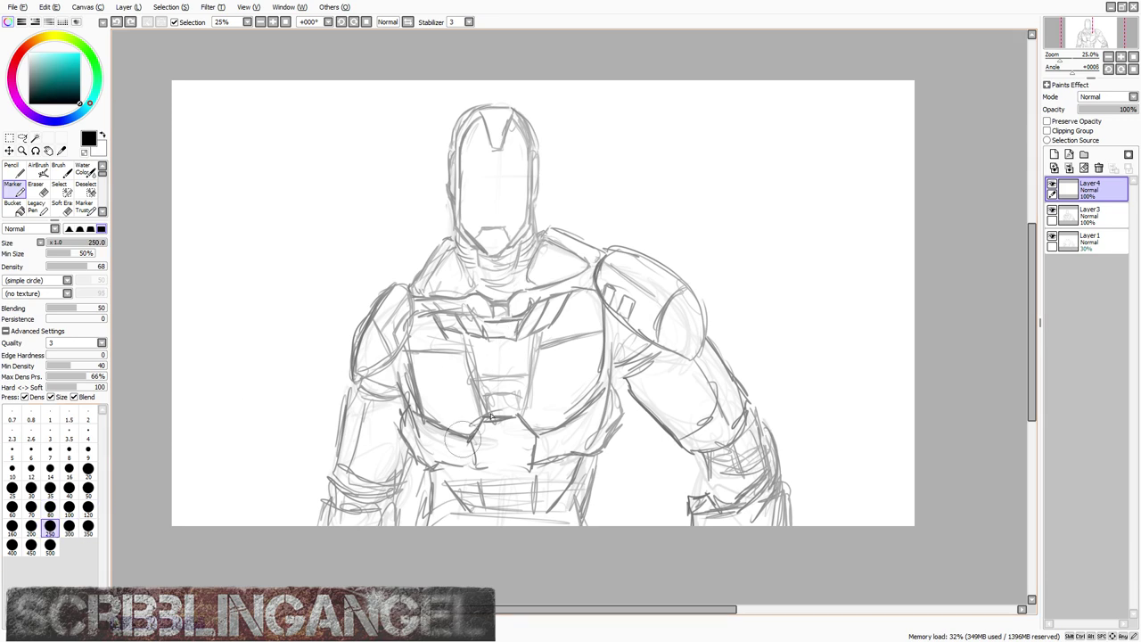
Step: Fill the torso, shoulders, both arms, neck and lower face with a light gray tone inside the armor outlines
mouse_move(515, 317)
left_mouse_down()
mouse_move(518, 464)
mouse_move(548, 415)
mouse_move(542, 455)
left_mouse_up()
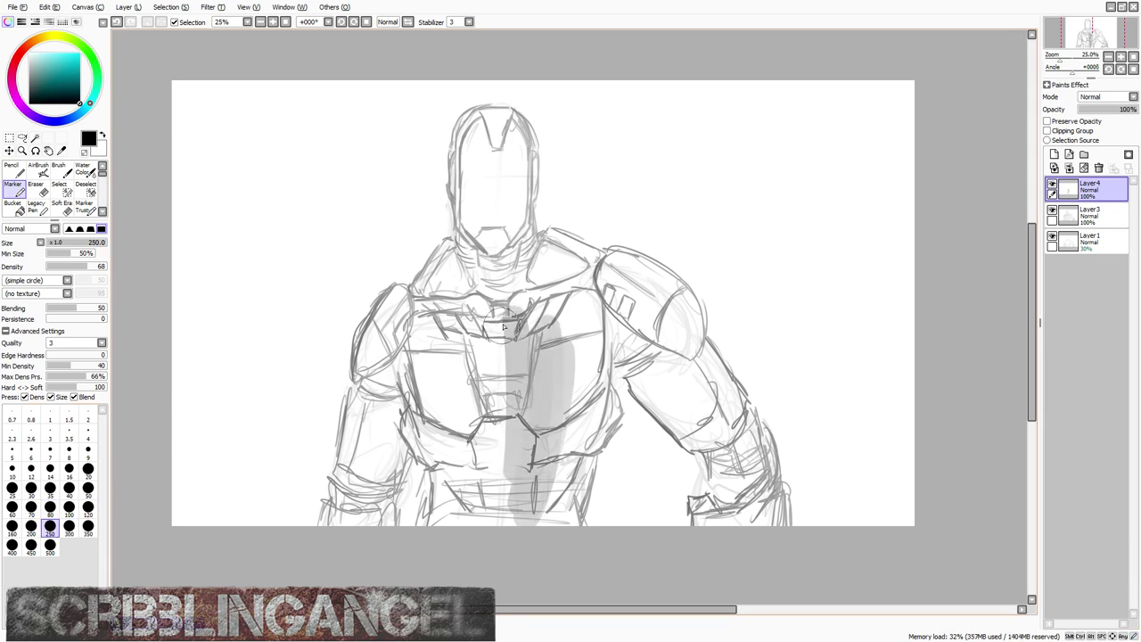
key("ctrl+z")
mouse_move(724, 496)
left_mouse_down()
mouse_move(703, 523)
mouse_move(719, 464)
mouse_move(742, 517)
mouse_move(736, 434)
mouse_move(772, 519)
mouse_move(764, 461)
mouse_move(735, 412)
mouse_move(735, 467)
mouse_move(588, 327)
mouse_move(688, 355)
mouse_move(654, 289)
mouse_move(666, 291)
mouse_move(643, 279)
mouse_move(686, 312)
mouse_move(640, 276)
mouse_move(650, 282)
mouse_move(611, 283)
mouse_move(623, 300)
mouse_move(621, 283)
mouse_move(554, 245)
mouse_move(601, 288)
mouse_move(610, 319)
mouse_move(516, 278)
mouse_move(590, 355)
mouse_move(602, 410)
mouse_move(605, 379)
mouse_move(610, 403)
mouse_move(585, 438)
mouse_move(574, 401)
mouse_move(559, 522)
mouse_move(574, 479)
mouse_move(559, 481)
mouse_move(539, 523)
mouse_move(515, 442)
mouse_move(459, 543)
mouse_move(444, 462)
mouse_move(438, 501)
mouse_move(434, 456)
mouse_move(412, 427)
mouse_move(412, 385)
mouse_move(425, 383)
mouse_move(480, 445)
mouse_move(470, 401)
mouse_move(504, 320)
mouse_move(545, 404)
mouse_move(562, 339)
mouse_move(592, 410)
mouse_move(549, 468)
left_mouse_up()
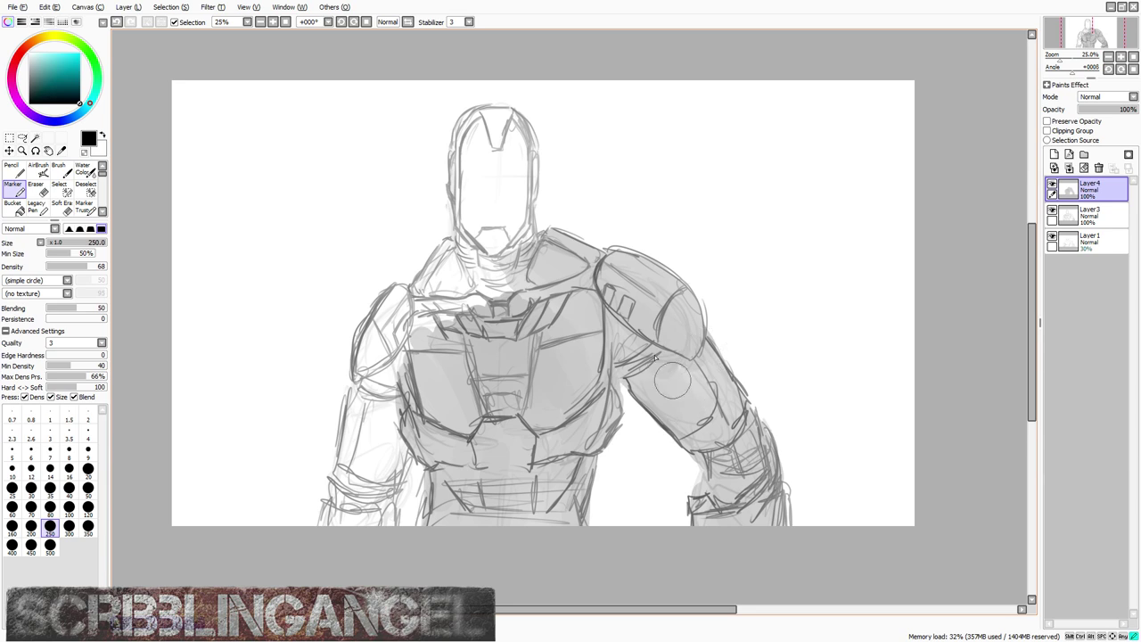
mouse_move(384, 397)
left_mouse_down()
mouse_move(380, 486)
mouse_move(393, 456)
mouse_move(378, 515)
mouse_move(361, 499)
mouse_move(343, 508)
mouse_move(361, 419)
mouse_move(375, 464)
mouse_move(383, 356)
mouse_move(365, 357)
mouse_move(384, 317)
mouse_move(382, 336)
mouse_move(410, 339)
mouse_move(456, 256)
mouse_move(427, 312)
mouse_move(473, 179)
mouse_move(497, 324)
mouse_move(509, 201)
left_mouse_up()
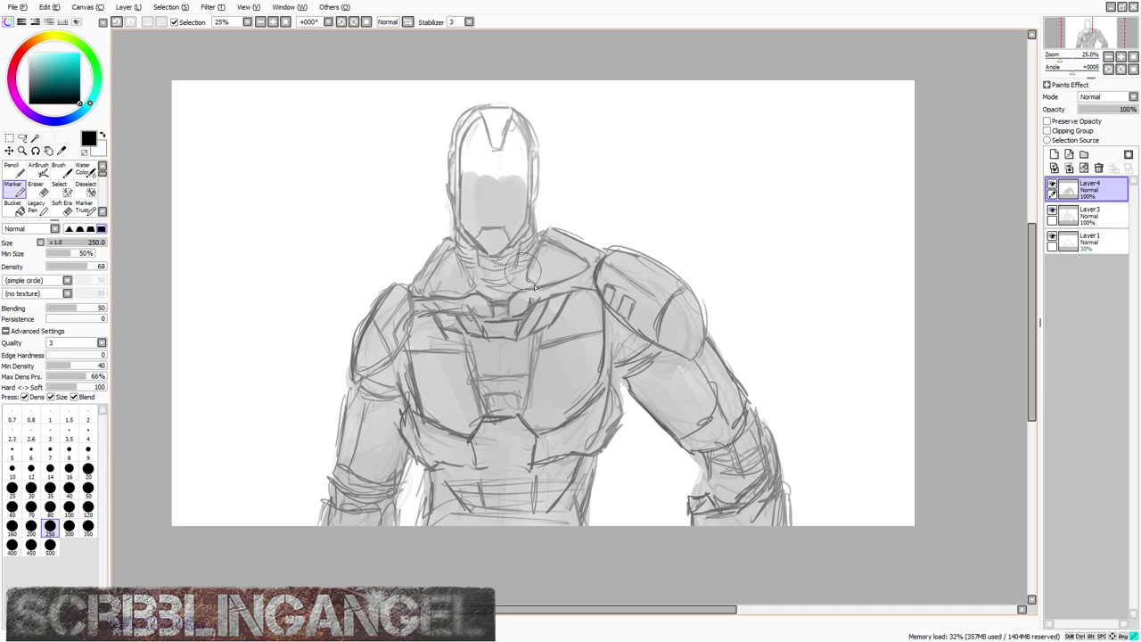
mouse_move(534, 285)
left_mouse_down()
mouse_move(535, 314)
mouse_move(494, 310)
left_mouse_up()
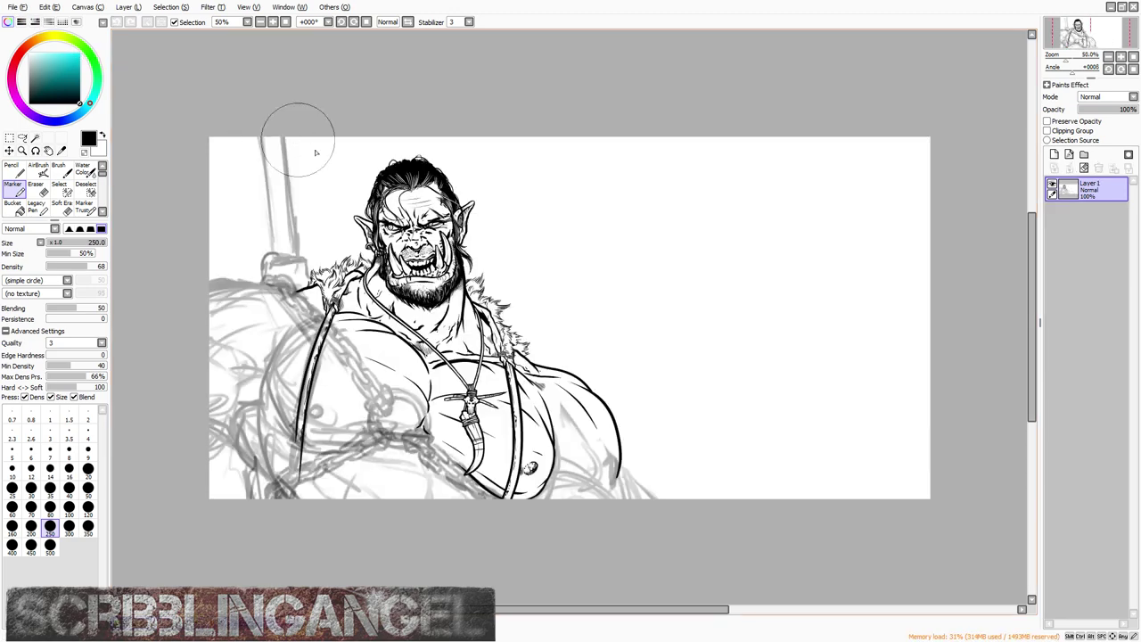
Step: Examine the orc line art and the painting of glowing streaks over dark clouds up close, and close the painting
scroll(458, 226, "up", 1)
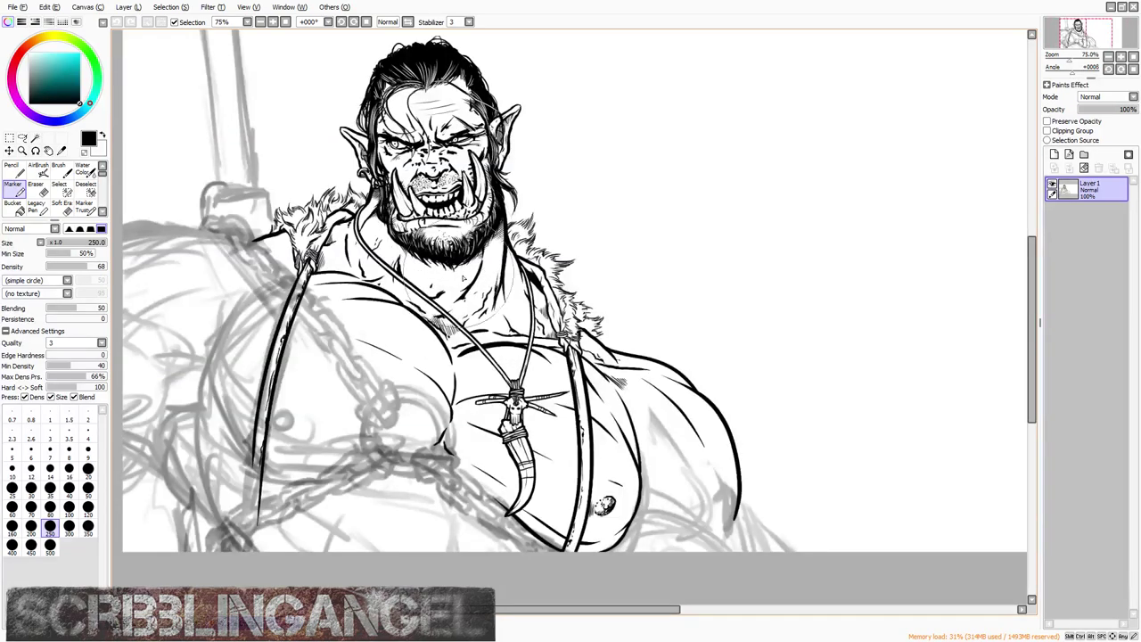
scroll(458, 226, "down", 1)
scroll(458, 186, "up", 3)
scroll(429, 201, "down", 3)
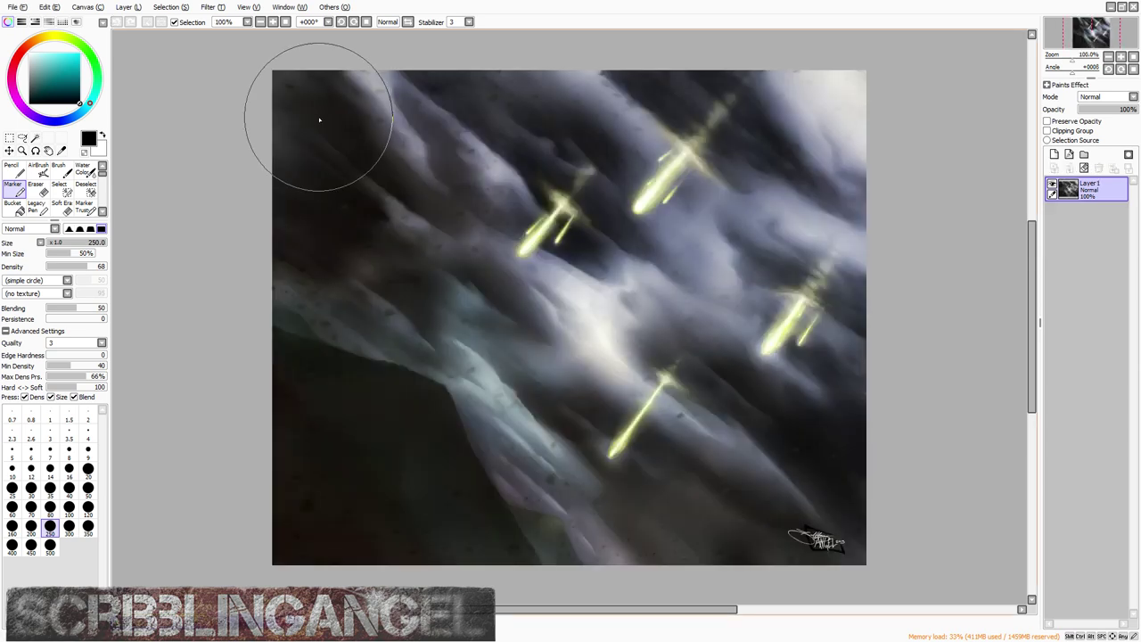
scroll(325, 151, "up", 4)
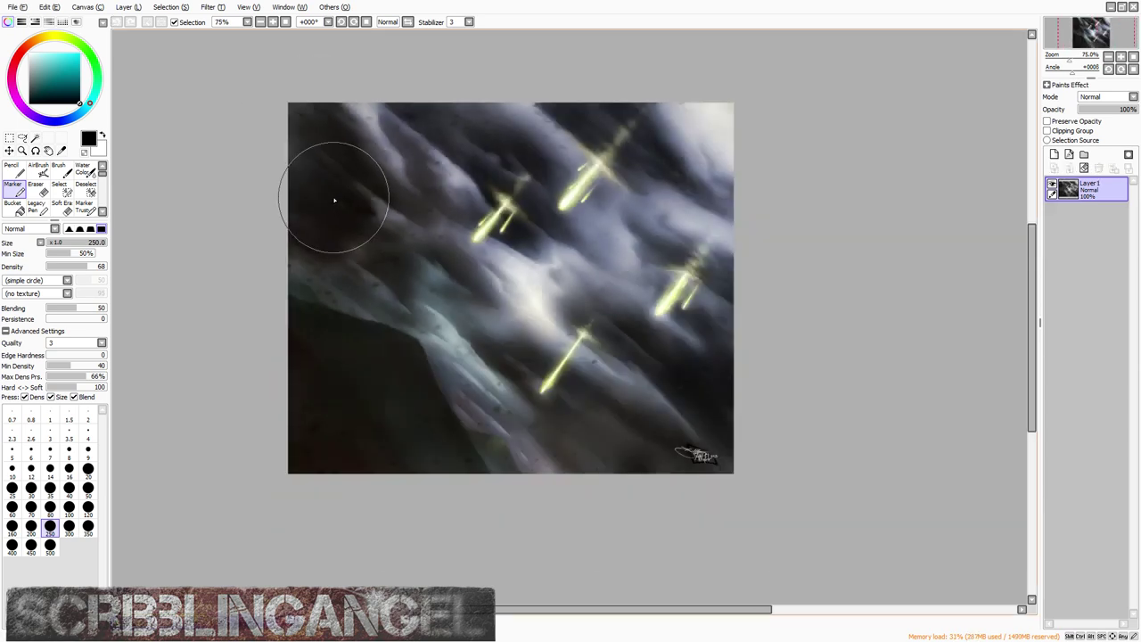
scroll(499, 306, "up", 2)
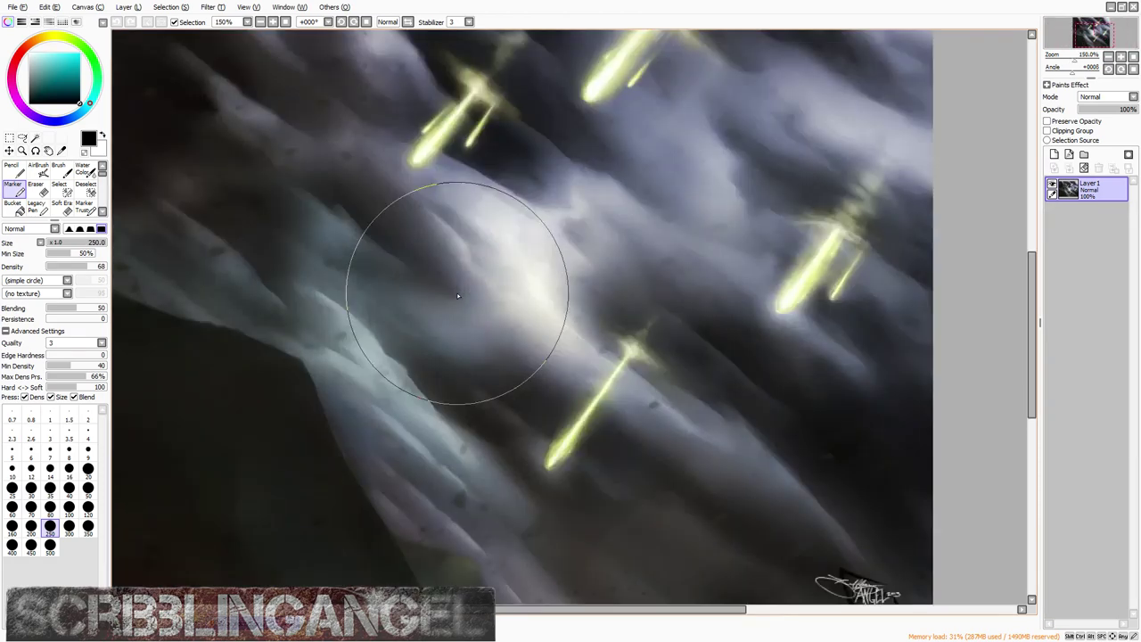
left_click(1134, 7)
Step: Fill the rest of the helmet up to its crown with the same light gray tone
scroll(457, 211, "up", 1)
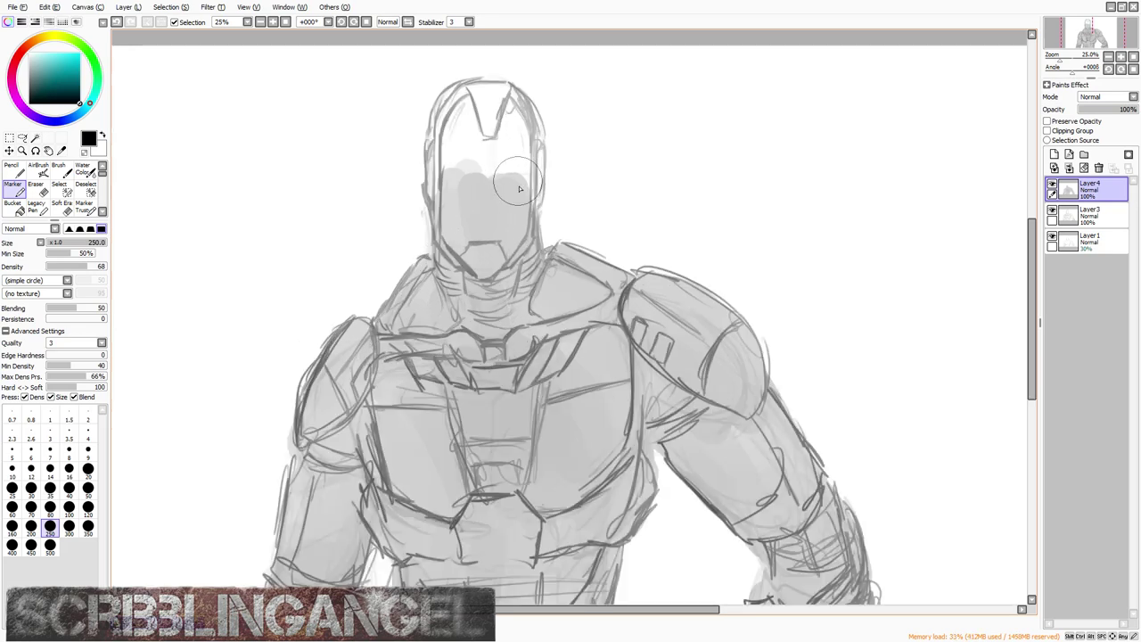
mouse_move(517, 122)
left_mouse_down()
mouse_move(515, 197)
mouse_move(479, 205)
mouse_move(453, 142)
mouse_move(439, 183)
mouse_move(450, 111)
mouse_move(508, 102)
mouse_move(501, 252)
left_mouse_up()
scroll(502, 252, "down", 1)
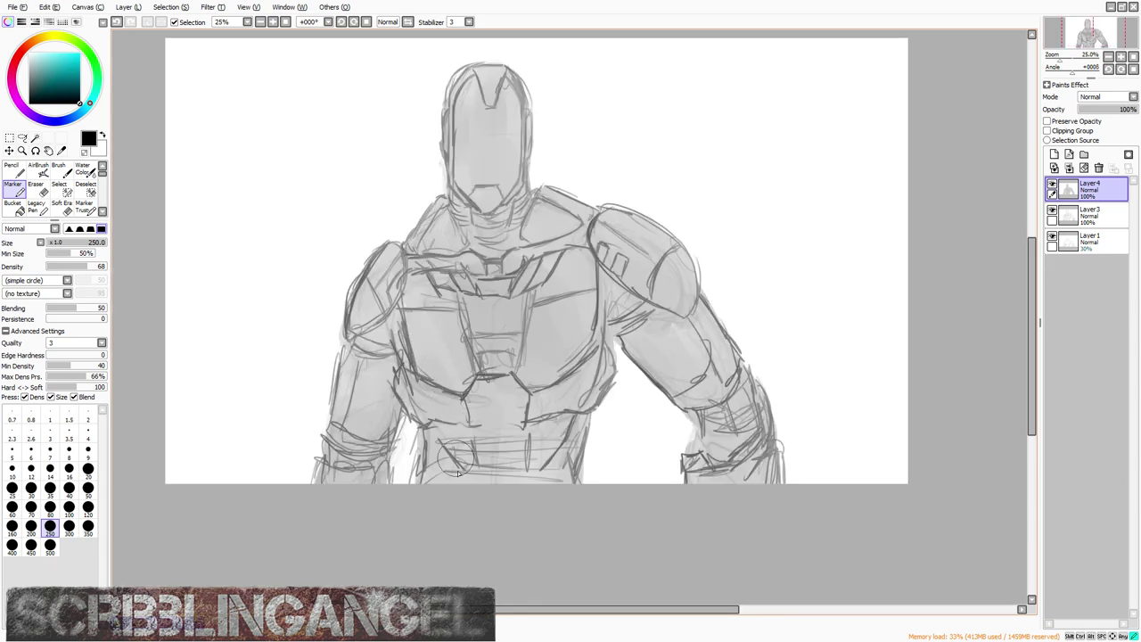
scroll(546, 318, "down", 2)
scroll(574, 290, "up", 2)
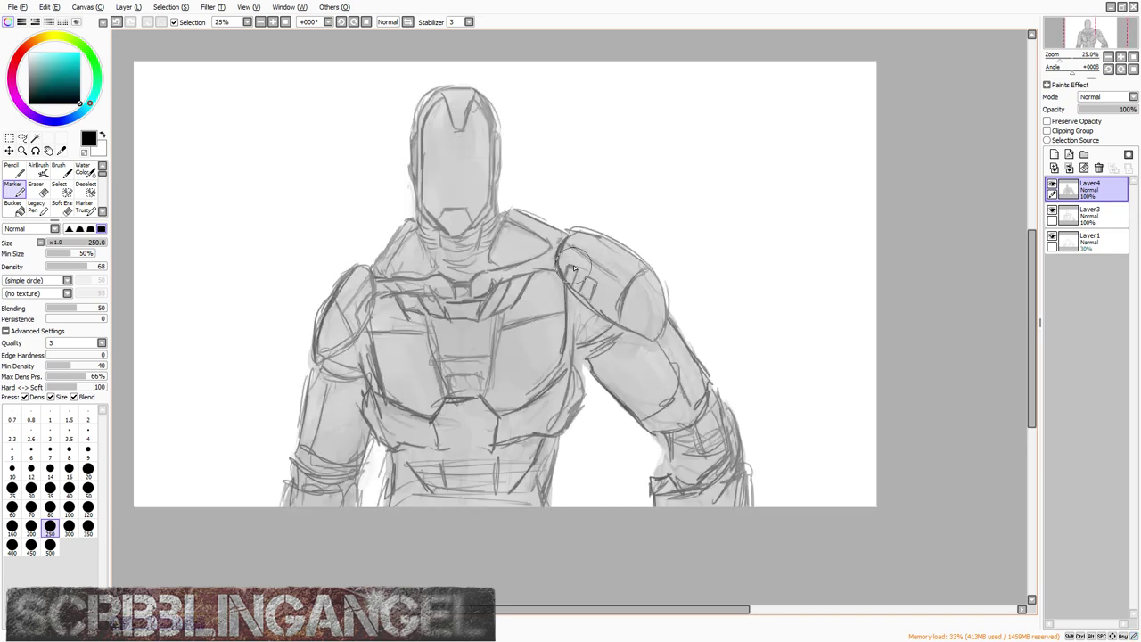
Step: Create another new layer and block in broad gray background strokes around the figure with the Marker at size 500, raising density to 100
left_click(1054, 154)
left_click(50, 546)
mouse_move(656, 383)
left_mouse_down()
mouse_move(678, 427)
mouse_move(713, 450)
mouse_move(731, 512)
mouse_move(831, 451)
mouse_move(781, 466)
left_mouse_up()
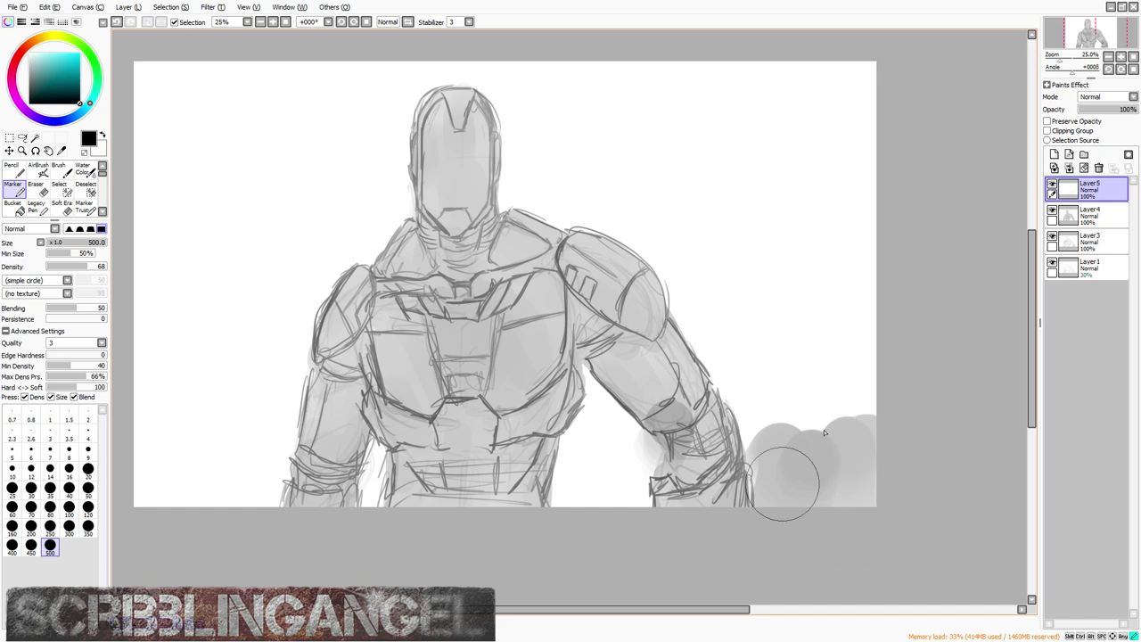
mouse_move(624, 534)
left_mouse_down()
mouse_move(884, 302)
mouse_move(790, 392)
mouse_move(781, 455)
mouse_move(820, 487)
mouse_move(658, 451)
mouse_move(651, 494)
mouse_move(605, 530)
mouse_move(626, 422)
mouse_move(620, 399)
mouse_move(505, 337)
mouse_move(452, 354)
mouse_move(469, 377)
mouse_move(474, 321)
mouse_move(433, 240)
mouse_move(374, 194)
mouse_move(415, 182)
mouse_move(385, 44)
mouse_move(382, 394)
mouse_move(422, 385)
mouse_move(390, 493)
mouse_move(270, 498)
mouse_move(400, 466)
mouse_move(414, 426)
mouse_move(353, 378)
mouse_move(219, 354)
mouse_move(564, 442)
mouse_move(357, 370)
mouse_move(332, 377)
mouse_move(439, 421)
mouse_move(286, 298)
left_mouse_up()
scroll(570, 446, "down", 2)
scroll(557, 450, "up", 2)
scroll(708, 422, "down", 2)
scroll(632, 418, "up", 3)
scroll(286, 299, "down", 2)
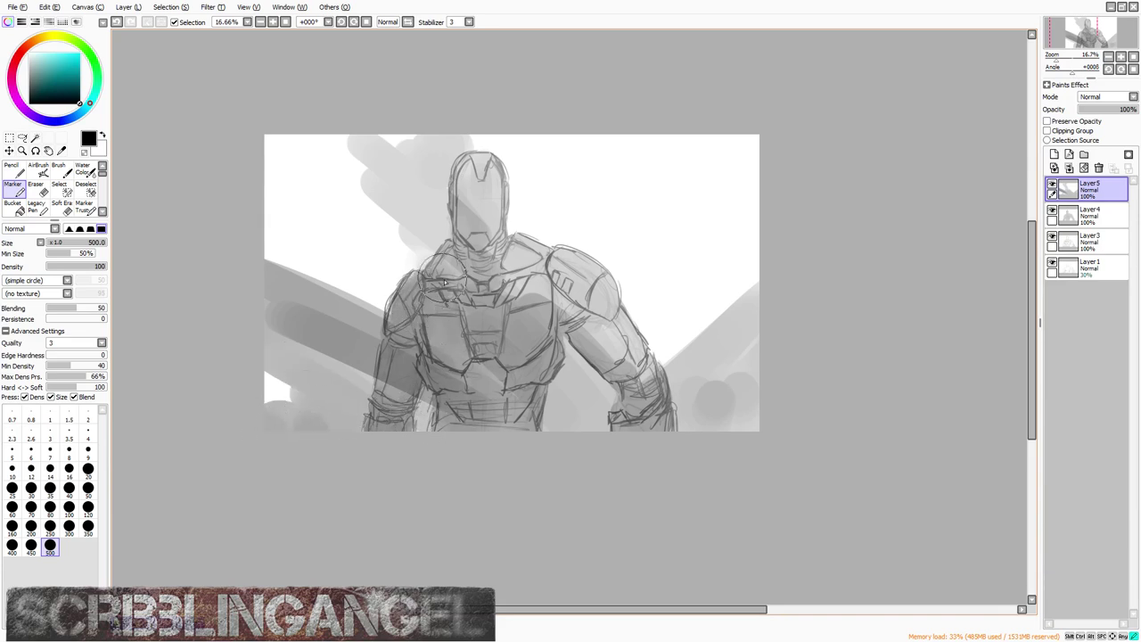
Step: Darken the helmet, chest, waist and both arms with a deeper gray so the figure separates from the background
mouse_move(453, 278)
left_mouse_down()
mouse_move(478, 175)
mouse_move(473, 222)
mouse_move(487, 203)
mouse_move(491, 236)
mouse_move(531, 285)
mouse_move(519, 257)
mouse_move(596, 291)
mouse_move(577, 270)
mouse_move(638, 381)
mouse_move(625, 347)
mouse_move(553, 279)
mouse_move(542, 305)
mouse_move(510, 317)
mouse_move(501, 295)
mouse_move(526, 306)
mouse_move(541, 370)
mouse_move(514, 432)
mouse_move(462, 310)
mouse_move(442, 341)
mouse_move(445, 391)
mouse_move(416, 300)
mouse_move(404, 312)
mouse_move(401, 384)
mouse_move(462, 295)
mouse_move(490, 286)
mouse_move(496, 295)
mouse_move(461, 318)
mouse_move(418, 312)
mouse_move(417, 291)
mouse_move(405, 329)
left_mouse_up()
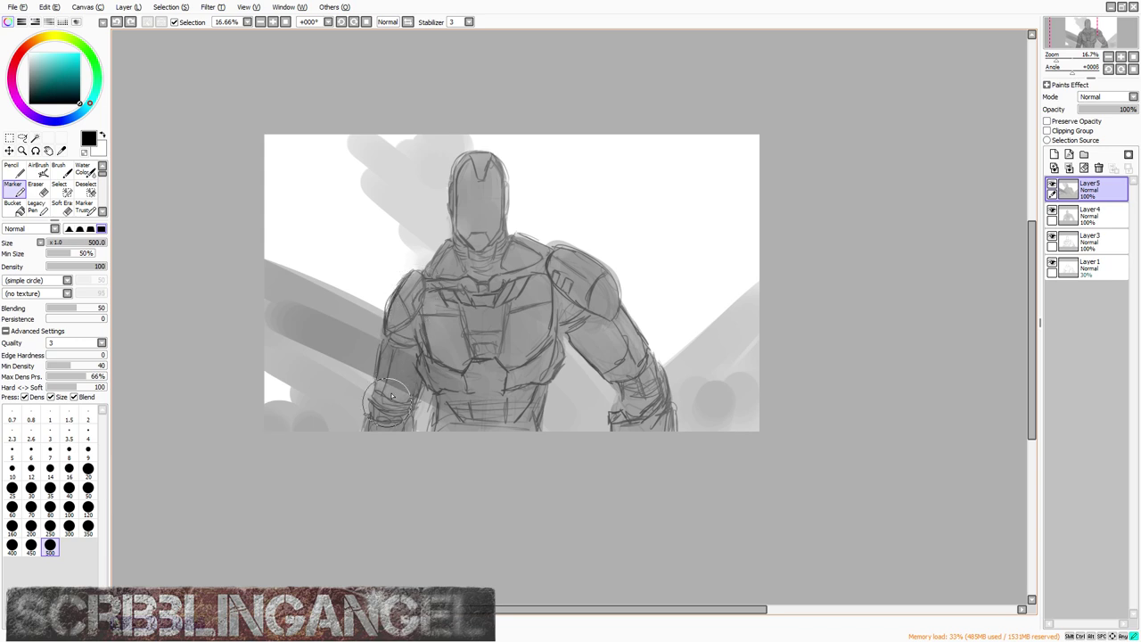
mouse_move(391, 396)
left_mouse_down()
mouse_move(399, 381)
mouse_move(398, 420)
left_mouse_up()
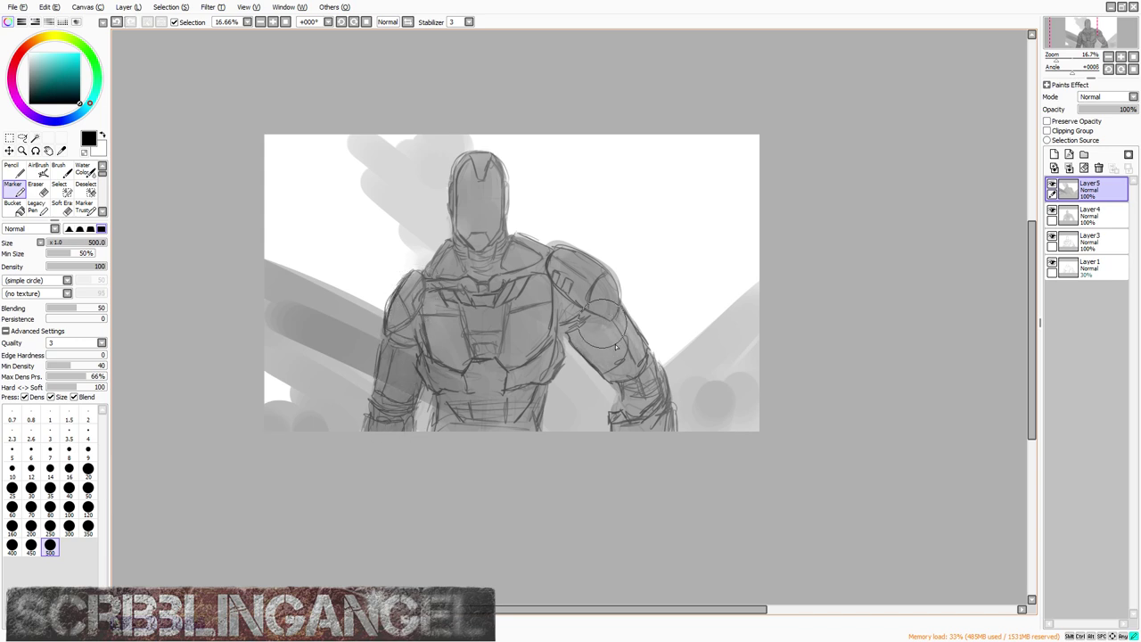
mouse_move(616, 347)
left_mouse_down()
mouse_move(571, 272)
mouse_move(596, 335)
mouse_move(642, 382)
mouse_move(622, 337)
mouse_move(595, 315)
mouse_move(584, 331)
mouse_move(621, 406)
left_mouse_up()
left_click_drag(535, 368, 527, 388)
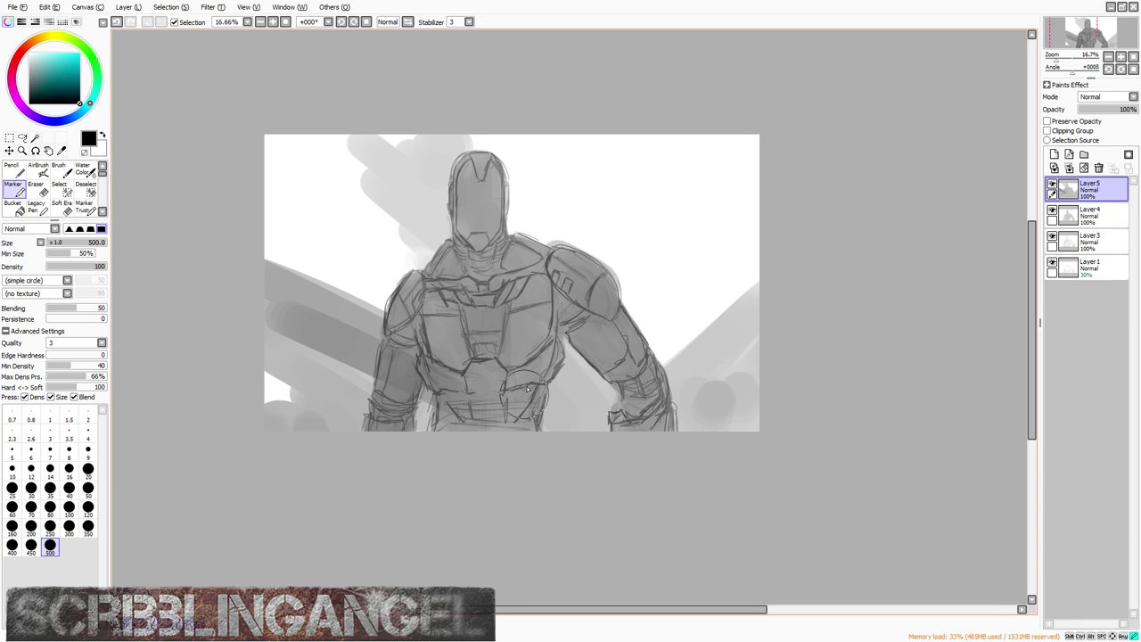
Step: Create a new layer and darken the edges of the helmet's faceplate around the forehead notch and above the chin with the Marker at size 60
scroll(470, 254, "down", 3)
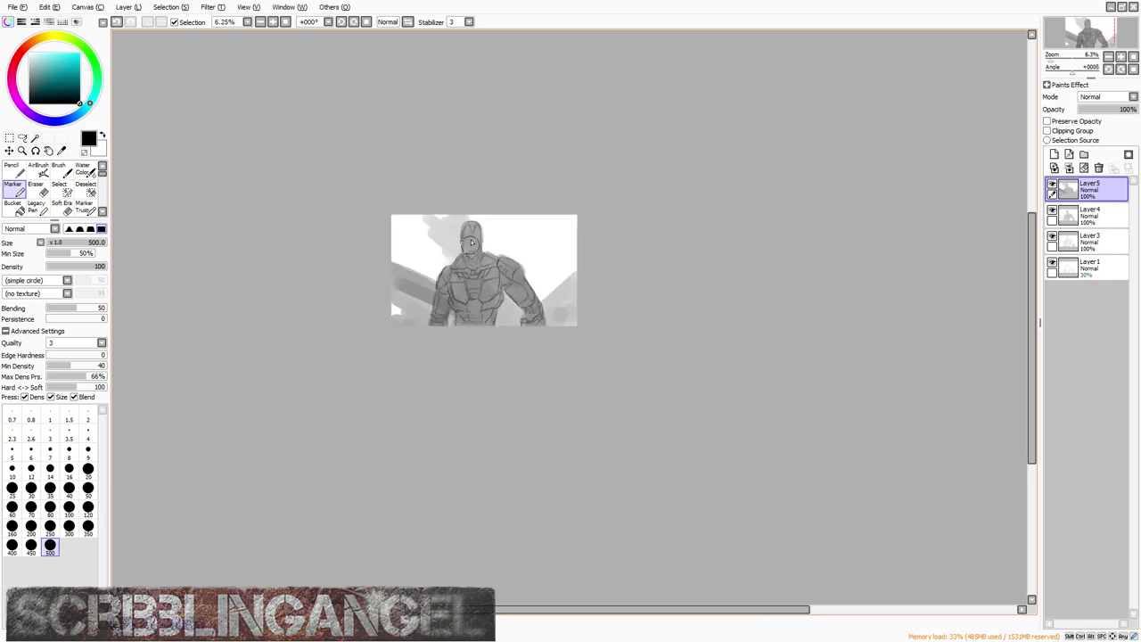
scroll(470, 243, "up", 4)
mouse_move(470, 242)
left_mouse_down()
mouse_move(459, 218)
mouse_move(472, 236)
mouse_move(455, 259)
mouse_move(444, 223)
left_mouse_up()
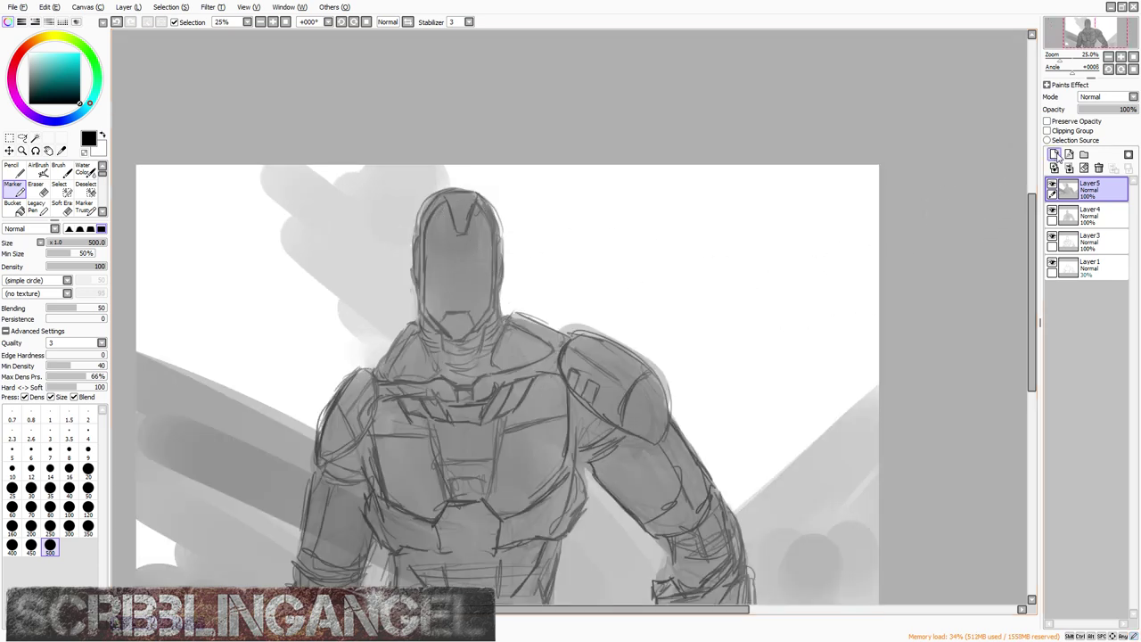
left_click(1054, 154)
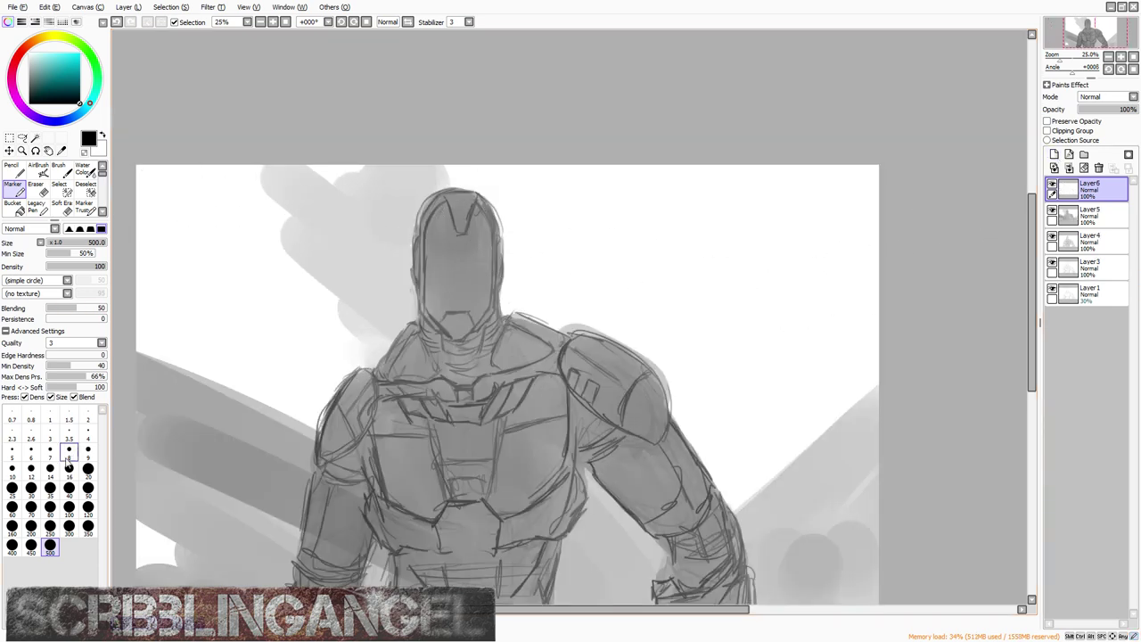
left_click(50, 487)
scroll(491, 224, "up", 2)
key("bracketright")
key("bracketright")
key("bracketright")
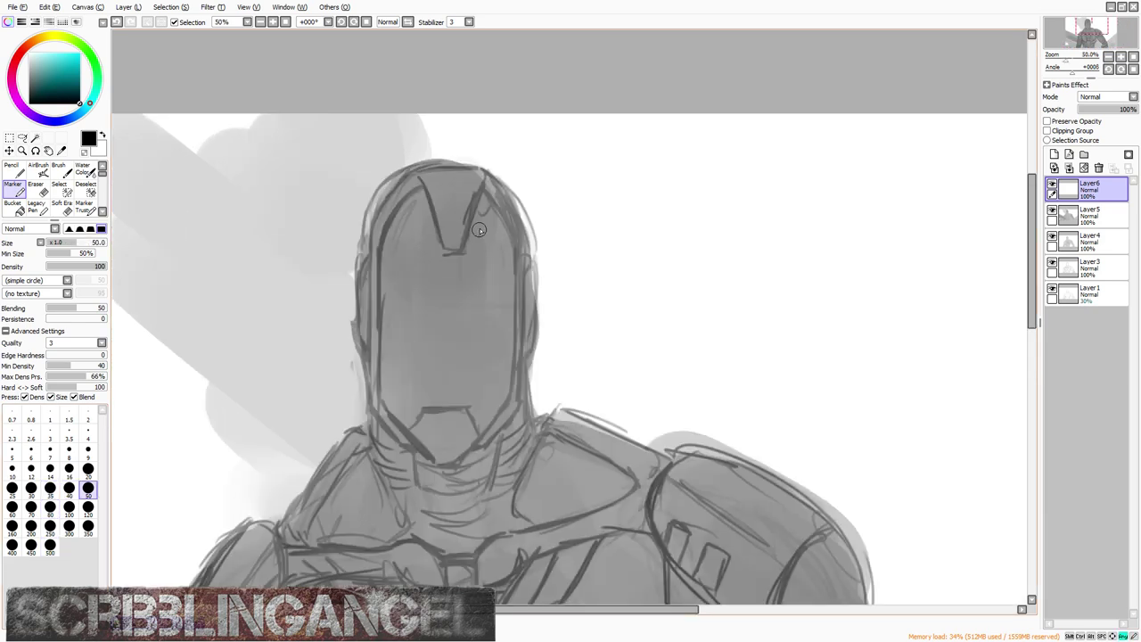
mouse_move(480, 215)
left_mouse_down()
mouse_move(465, 260)
mouse_move(482, 208)
left_mouse_up()
mouse_move(498, 257)
left_mouse_down()
mouse_move(501, 303)
mouse_move(502, 292)
left_mouse_up()
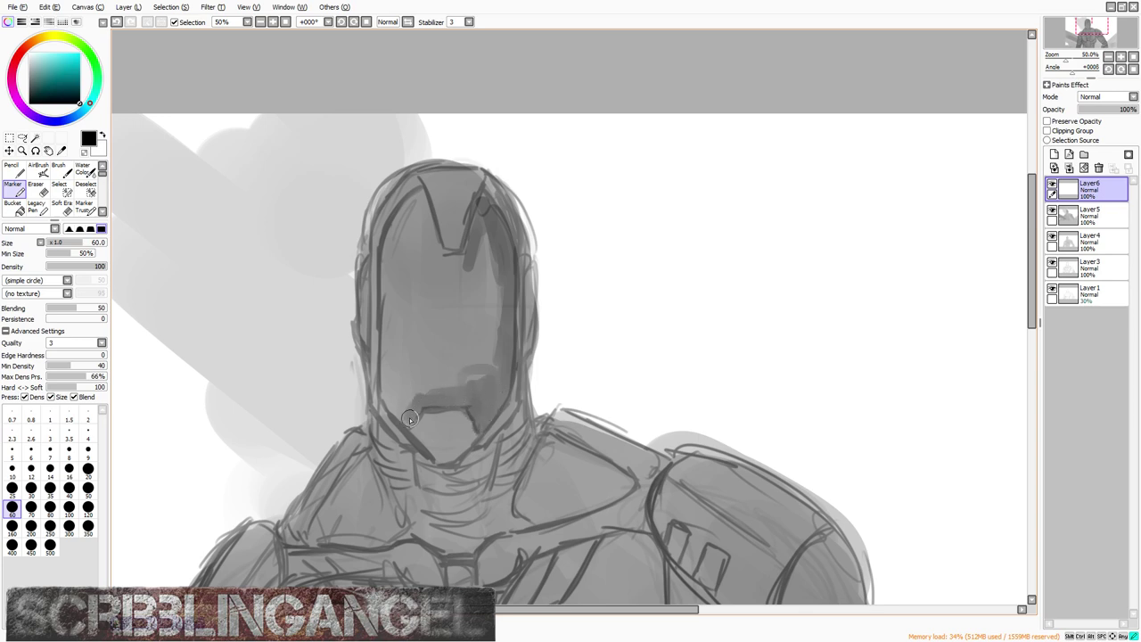
Step: Enlarge the Marker to size 120 and fill the whole faceplate with a darker gray, leaving the forehead notch and chin piece lighter
key("bracketright")
key("bracketright")
key("bracketright")
key("bracketright")
mouse_move(402, 394)
left_mouse_down()
mouse_move(408, 407)
mouse_move(392, 374)
mouse_move(410, 333)
left_mouse_up()
mouse_move(440, 379)
left_mouse_down()
mouse_move(442, 352)
mouse_move(471, 341)
mouse_move(490, 378)
mouse_move(482, 237)
mouse_move(459, 303)
mouse_move(437, 306)
mouse_move(441, 270)
mouse_move(461, 269)
mouse_move(425, 256)
mouse_move(418, 213)
mouse_move(399, 254)
mouse_move(406, 224)
mouse_move(400, 336)
mouse_move(424, 284)
left_mouse_up()
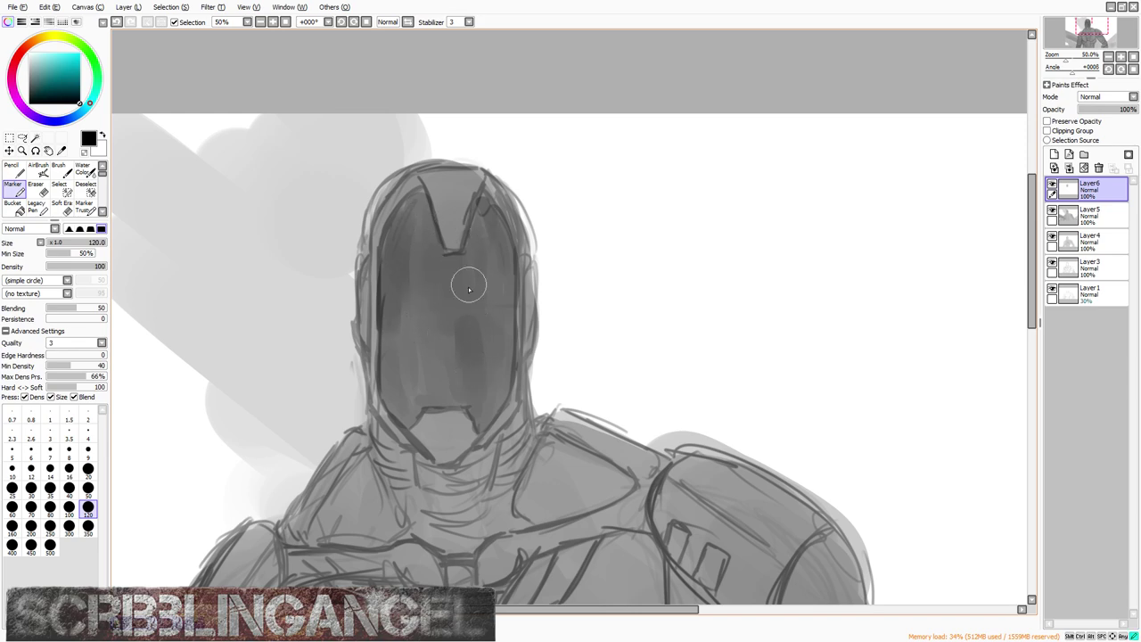
Step: Darken the V-shaped recess across the upper chest armor below the collar with the same dark gray
scroll(414, 359, "down", 3)
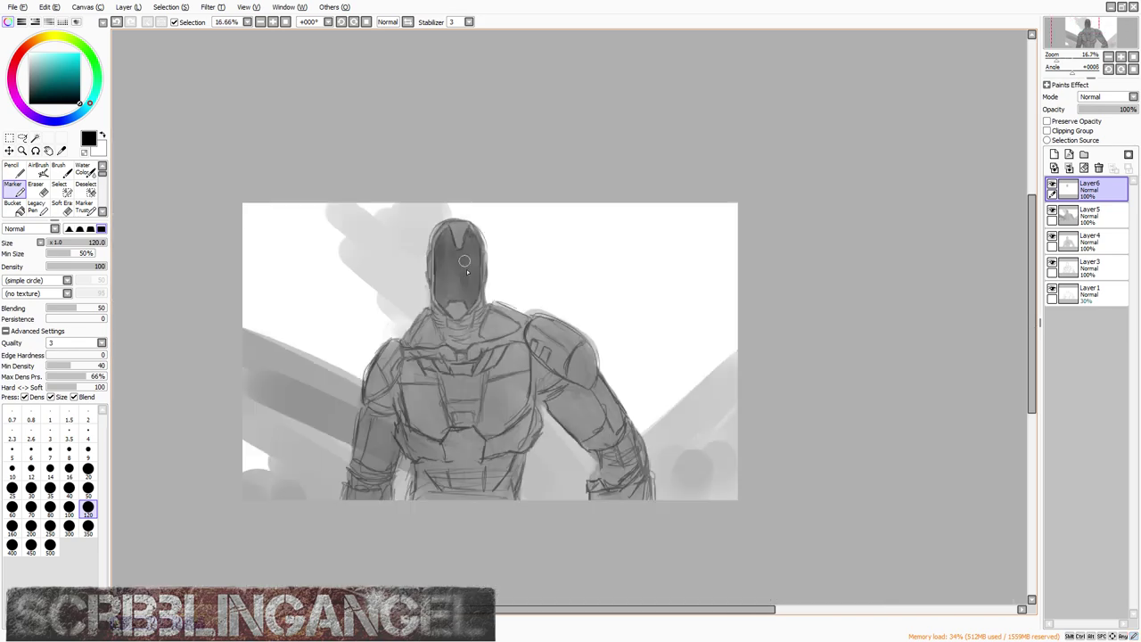
scroll(464, 262, "up", 2)
scroll(473, 318, "down", 2)
scroll(475, 340, "up", 1)
scroll(486, 294, "down", 1)
scroll(490, 340, "up", 2)
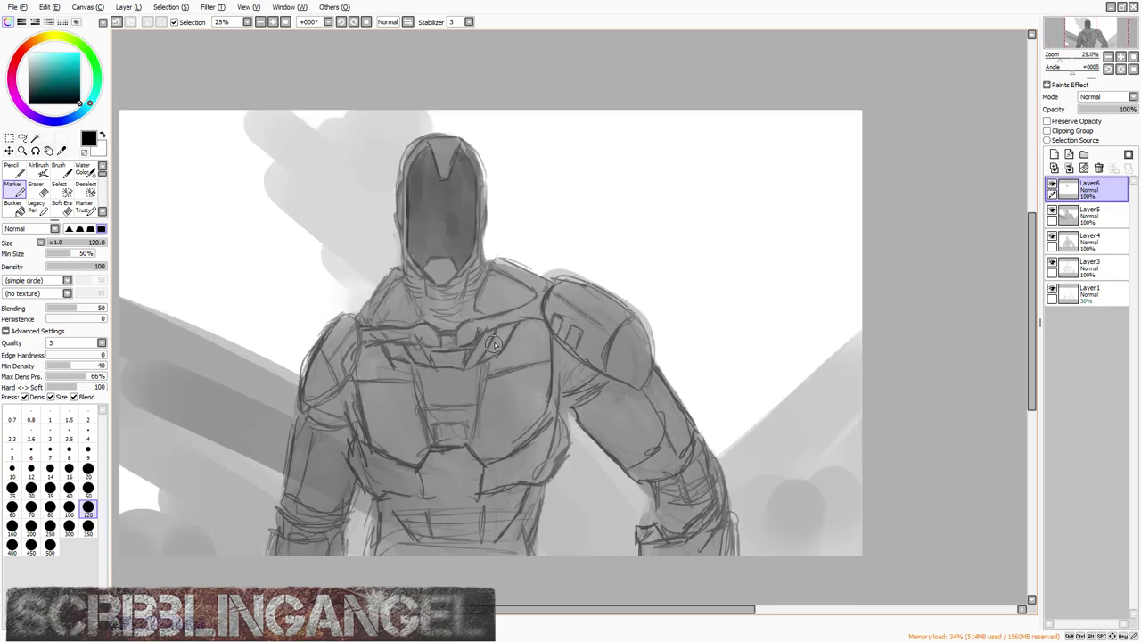
left_click_drag(484, 333, 463, 369)
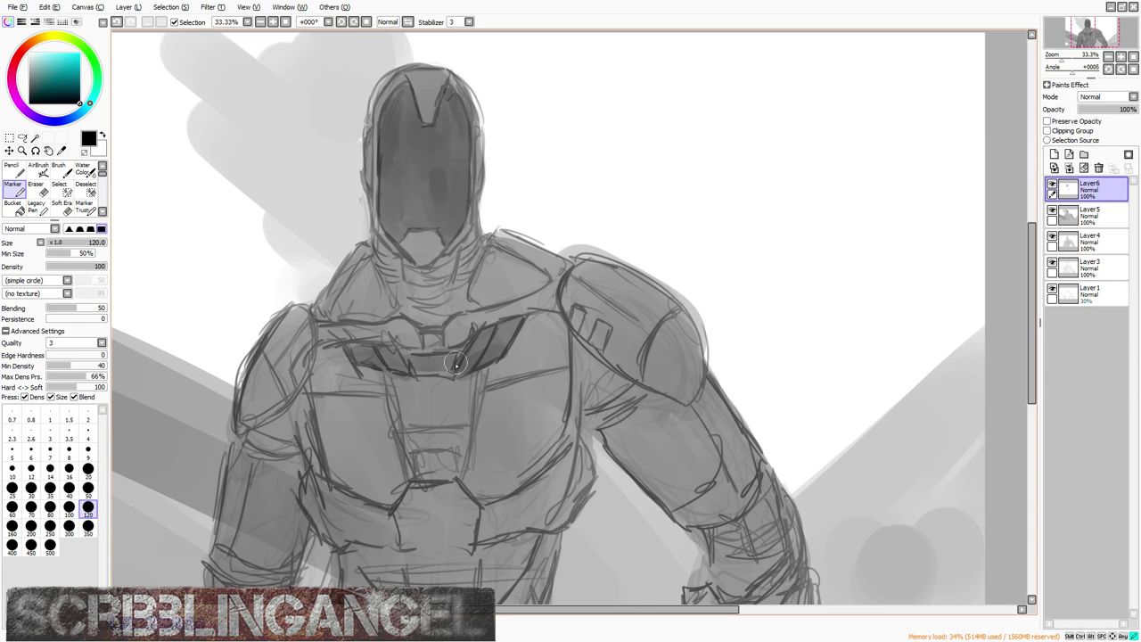
left_click_drag(418, 369, 419, 357)
Step: Shade the armpit gap between the chest armor and the large shoulder plate with dark gray
scroll(477, 312, "down", 2)
scroll(480, 355, "up", 2)
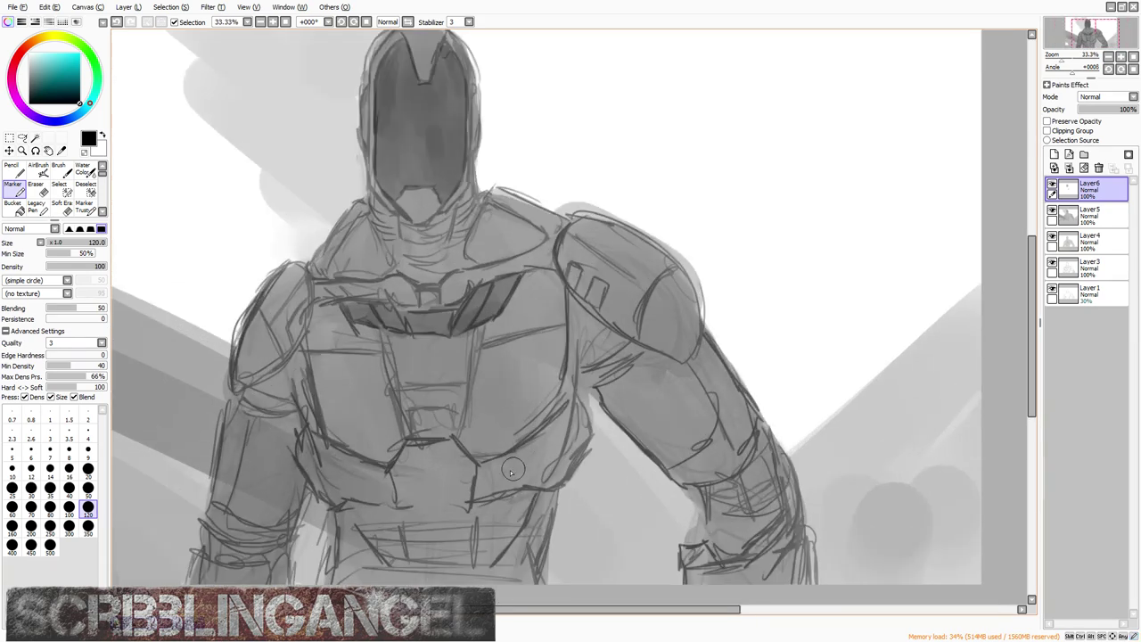
mouse_move(579, 378)
left_mouse_down()
mouse_move(611, 347)
mouse_move(588, 361)
mouse_move(580, 326)
left_mouse_up()
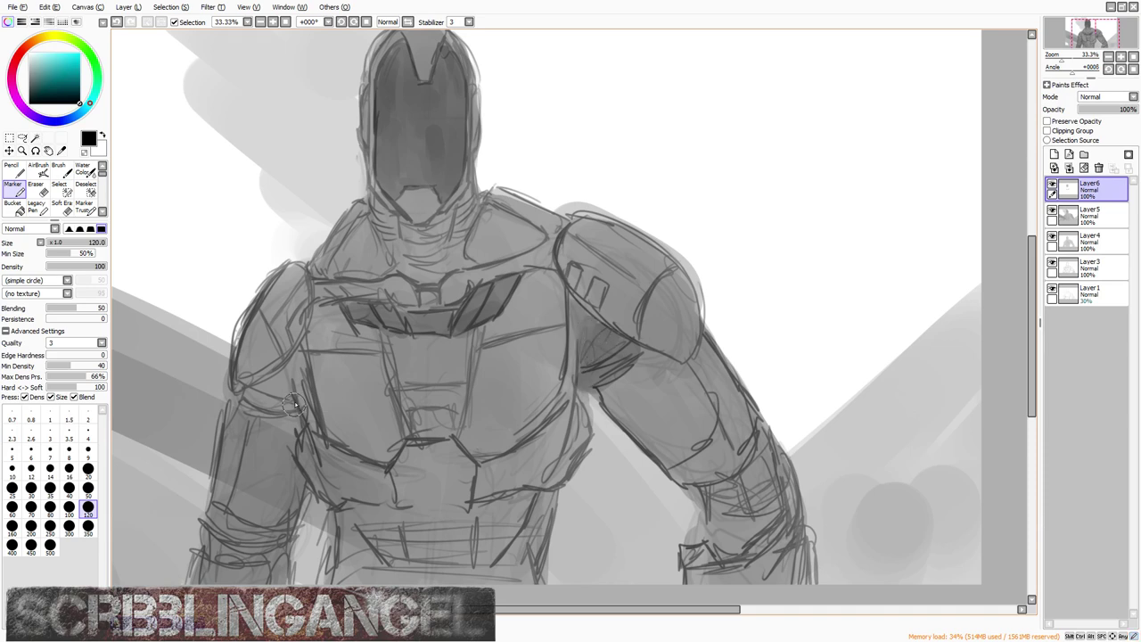
Step: Shade the underside of the figure's left-hand shoulder armor and the inner elbow of the right-hand arm with the Marker
left_click_drag(295, 404, 297, 360)
left_click_drag(286, 399, 281, 375)
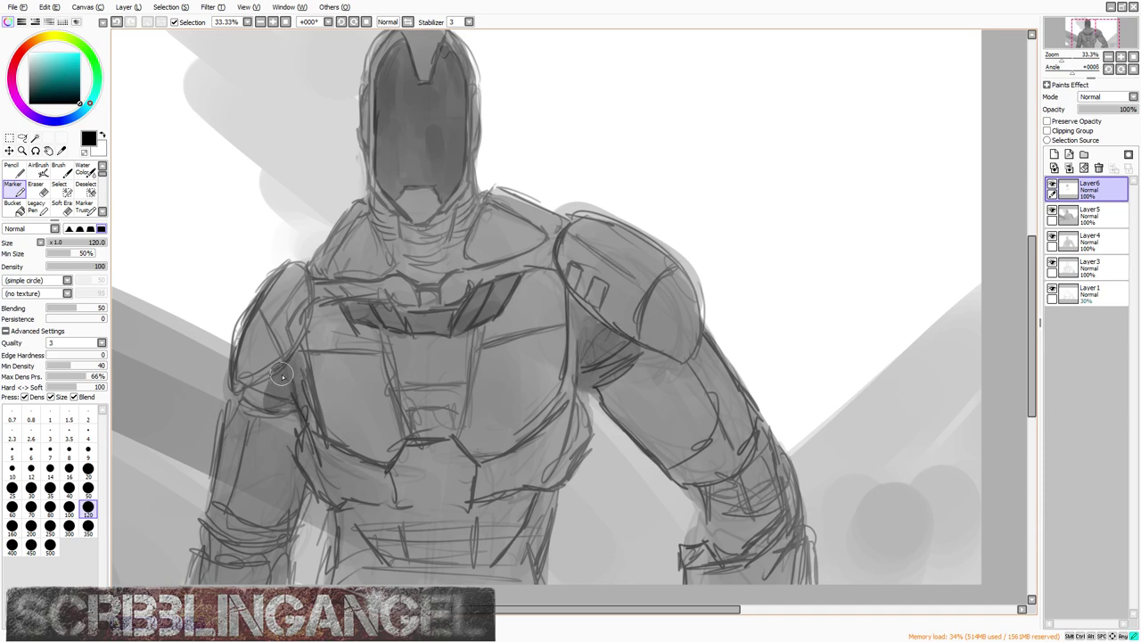
mouse_move(729, 494)
left_mouse_down()
mouse_move(717, 532)
mouse_move(736, 525)
mouse_move(740, 538)
mouse_move(772, 482)
mouse_move(763, 490)
mouse_move(762, 444)
mouse_move(731, 481)
left_mouse_up()
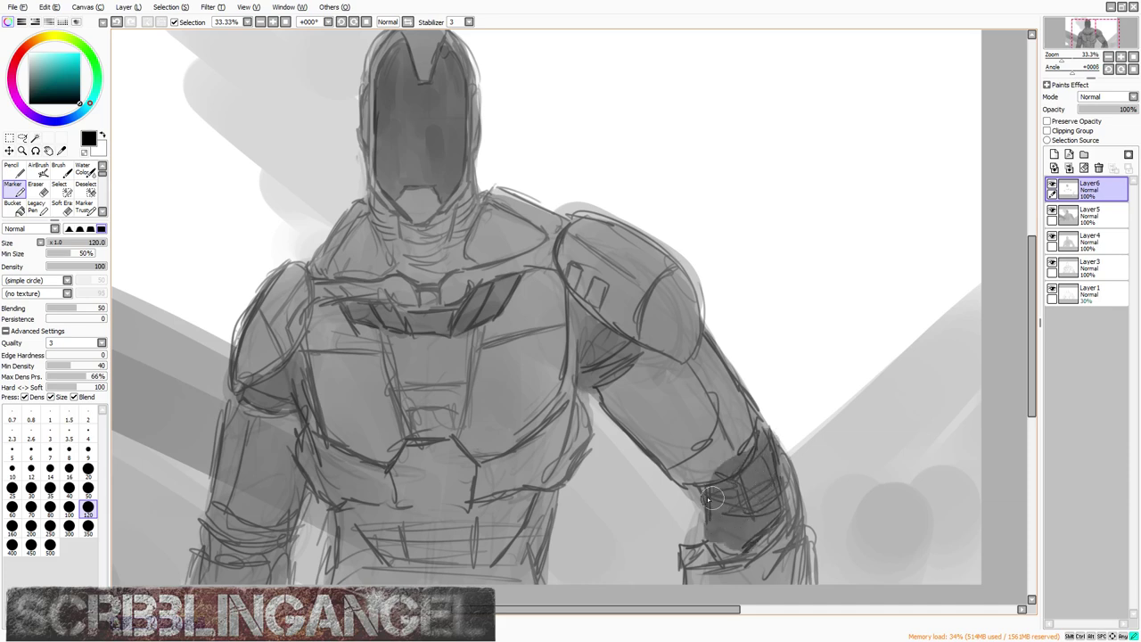
Step: Erase the shading that spills past the edge of the right-hand elbow with the Eraser at size 120
left_click(36, 189)
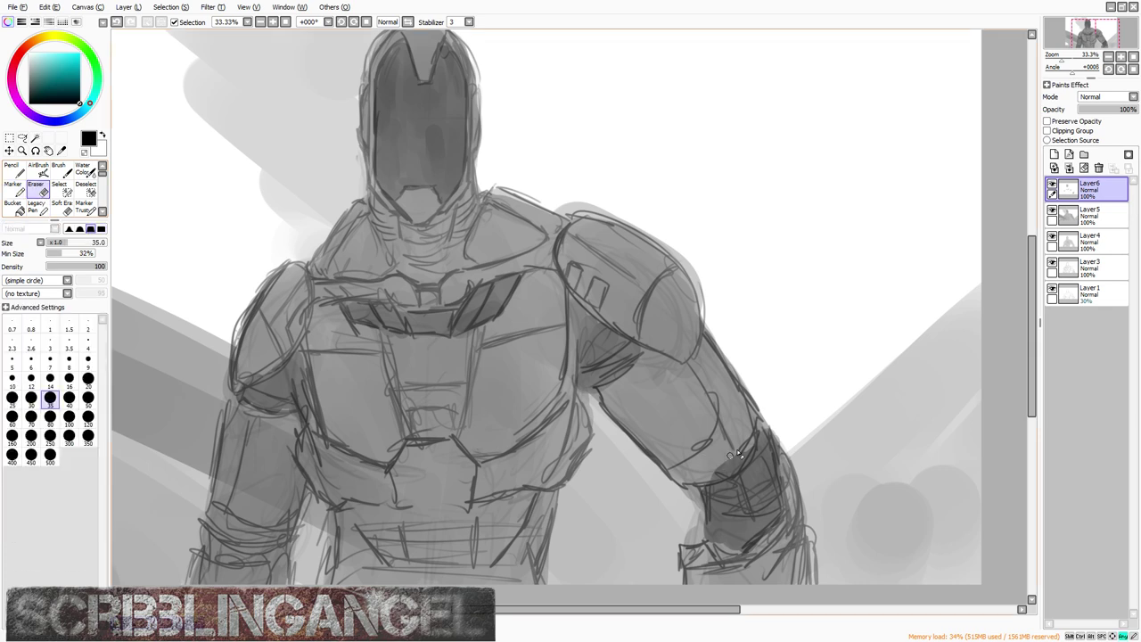
key("bracketright")
key("bracketright")
key("bracketright")
key("bracketright")
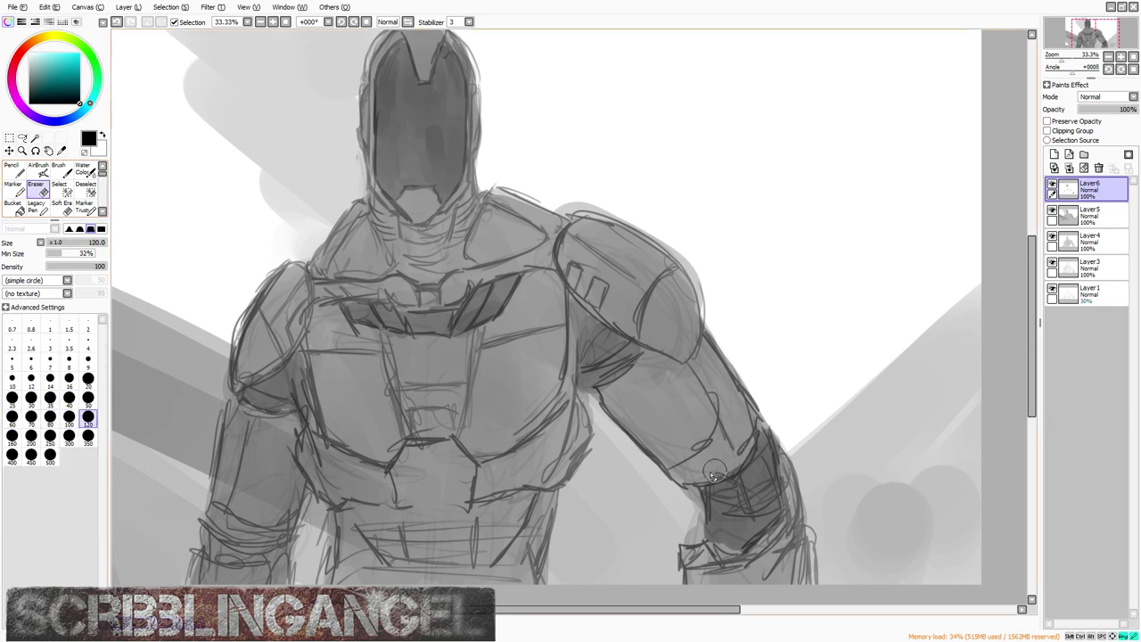
Step: Darken the elbow joint of the left-hand arm and the ribbed neck below the helmet with the Marker
left_click(13, 189)
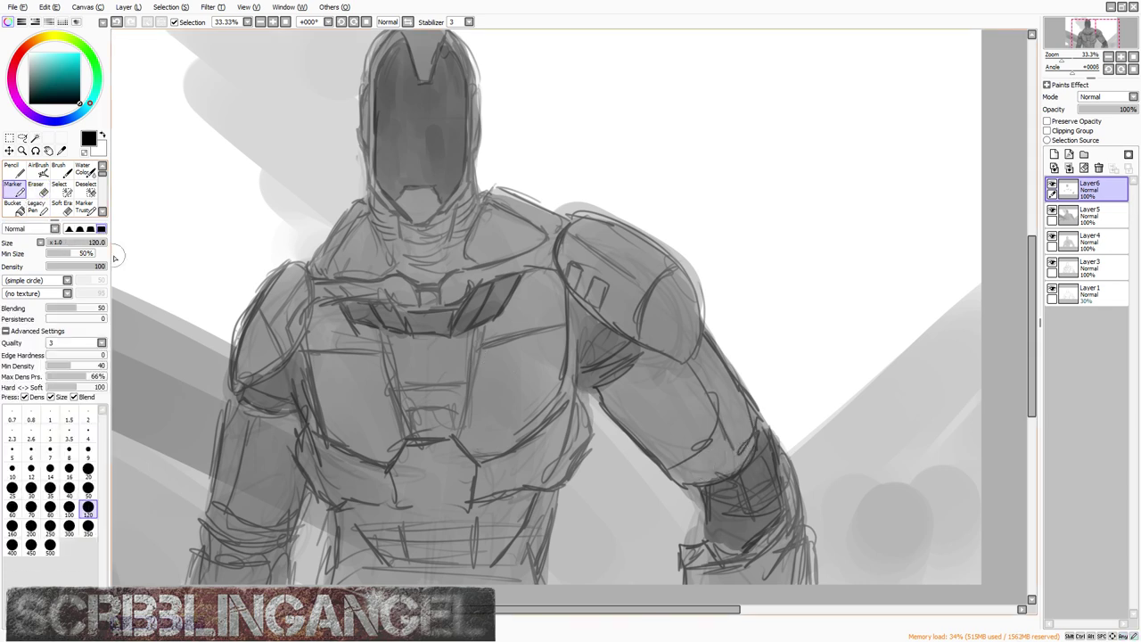
mouse_move(280, 529)
left_mouse_down()
mouse_move(262, 550)
mouse_move(241, 524)
mouse_move(228, 552)
mouse_move(214, 527)
left_mouse_up()
scroll(438, 417, "down", 1)
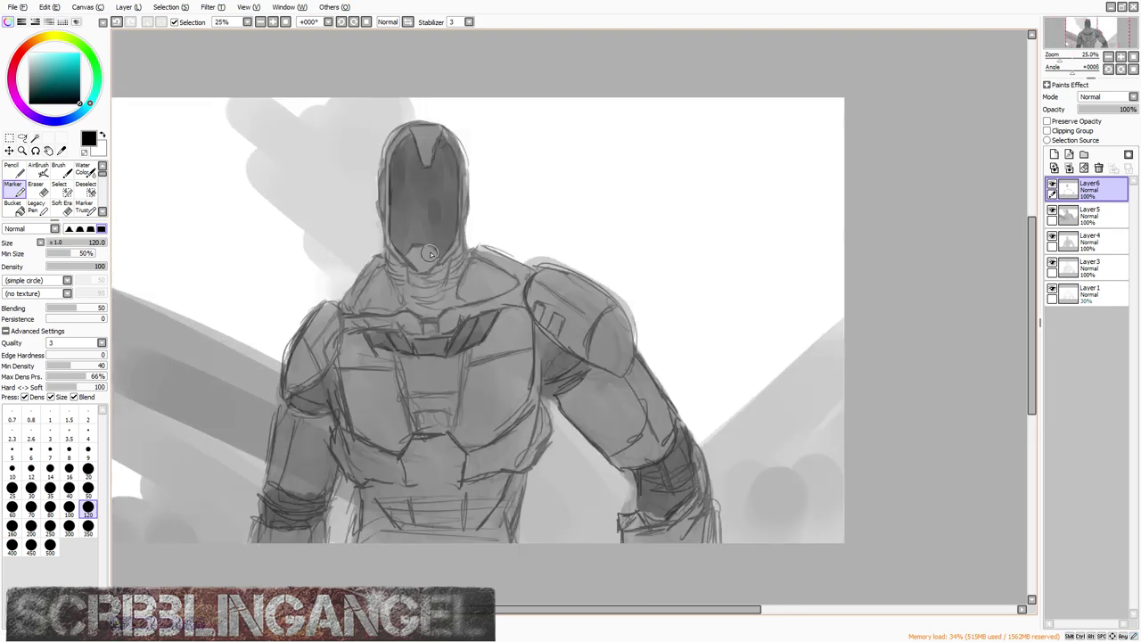
scroll(446, 265, "up", 1)
mouse_move(454, 282)
left_mouse_down()
mouse_move(467, 251)
mouse_move(435, 304)
mouse_move(460, 313)
mouse_move(430, 327)
mouse_move(414, 303)
mouse_move(403, 323)
mouse_move(379, 273)
left_mouse_up()
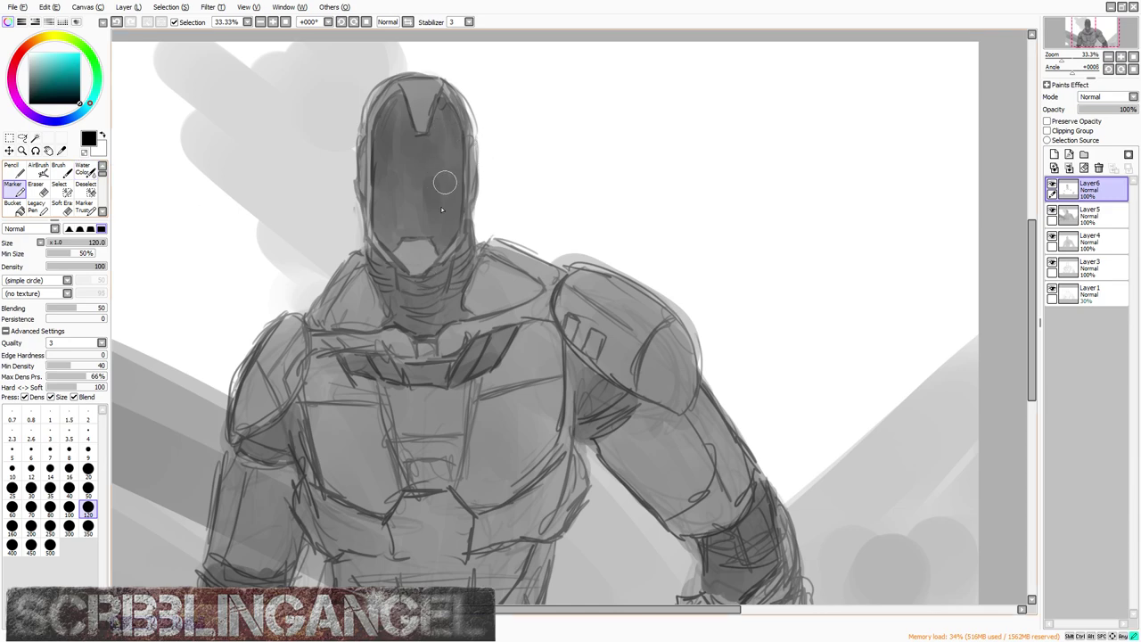
Step: Blend the dark faceplate shading on the helmet with the Water Color brush at size 200
left_click(87, 169)
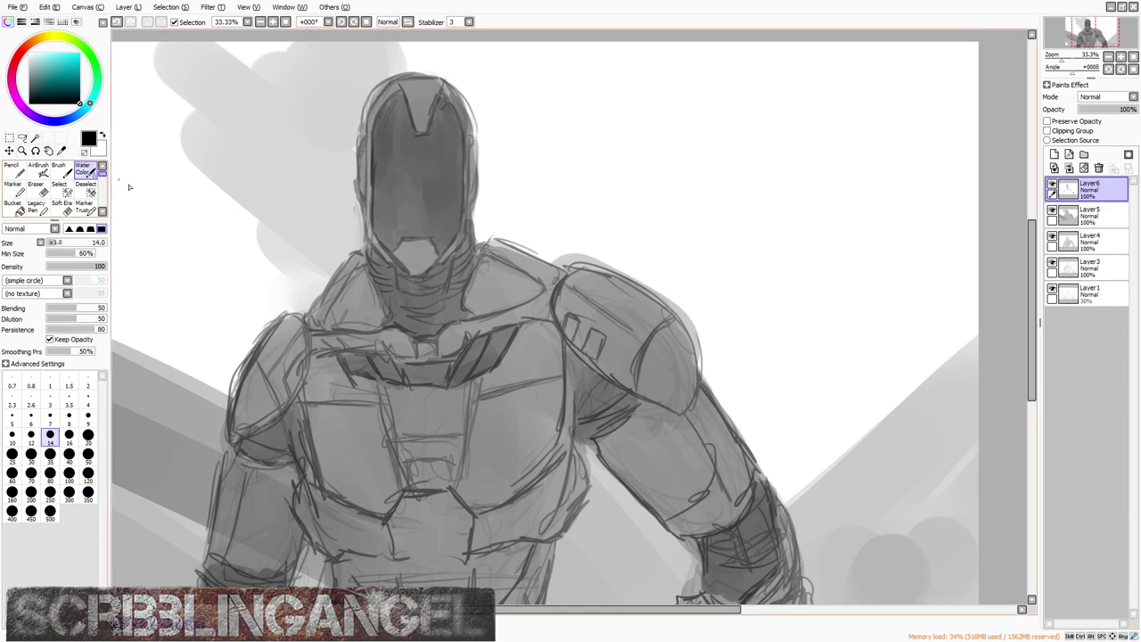
scroll(422, 128, "up", 3)
key("bracketright")
key("bracketright")
key("bracketright")
key("bracketright")
key("bracketright")
key("bracketright")
key("bracketright")
key("bracketright")
key("bracketright")
key("bracketright")
key("bracketright")
key("bracketright")
key("bracketright")
key("bracketright")
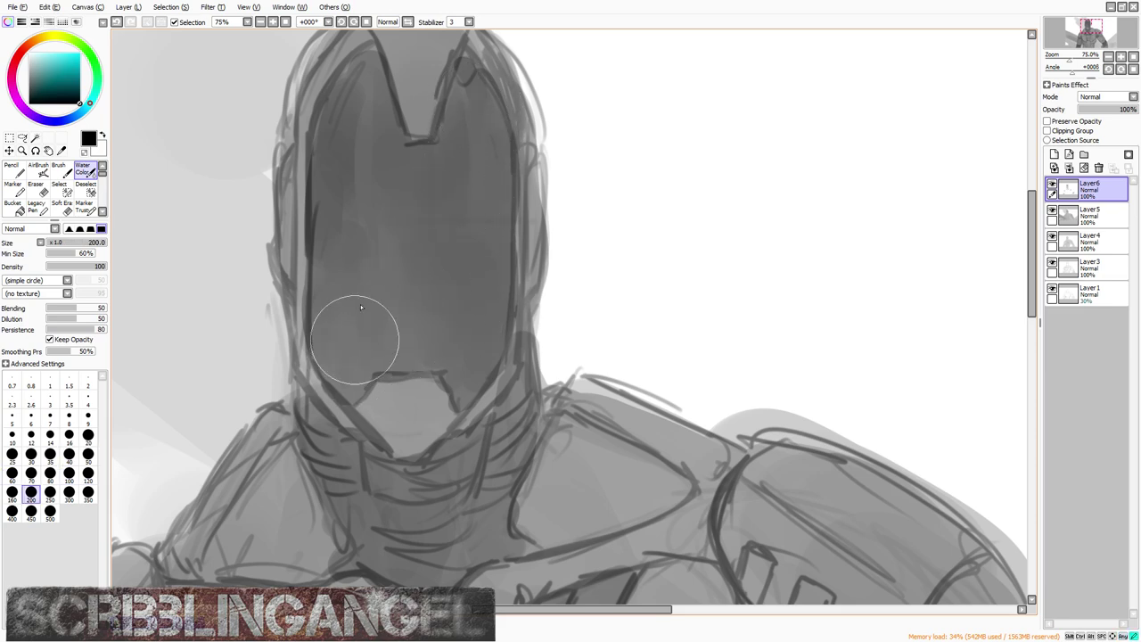
scroll(392, 185, "down", 5)
scroll(392, 184, "up", 2)
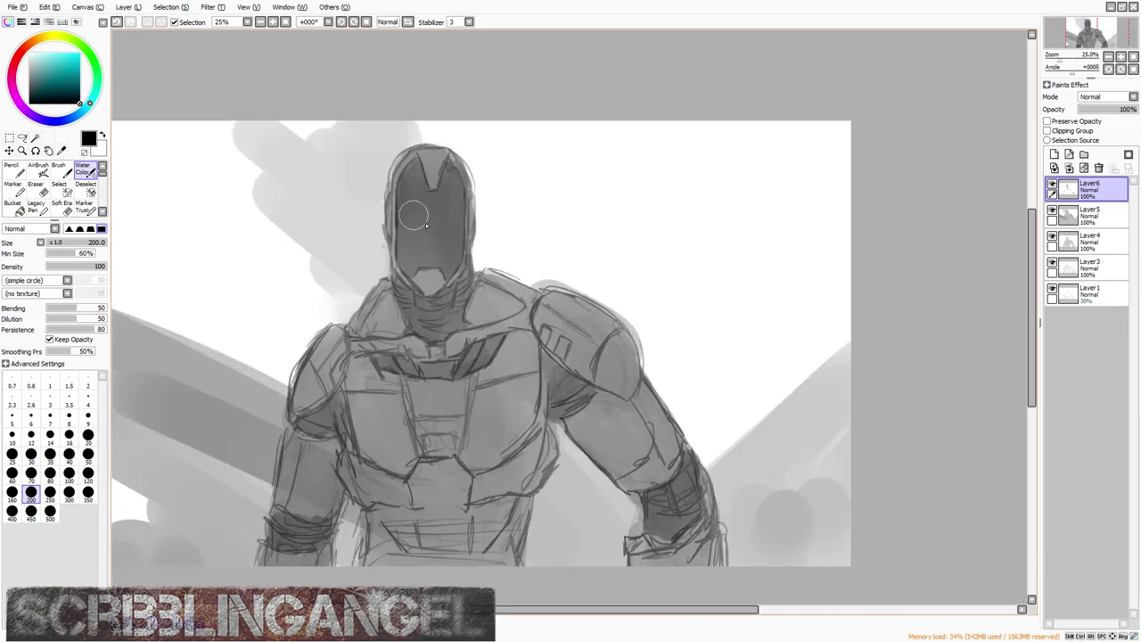
Step: Add a new layer and darken the figure's abdomen below the chest plate with the Marker, enlarging the brush to 300
left_click(1054, 154)
left_click(12, 188)
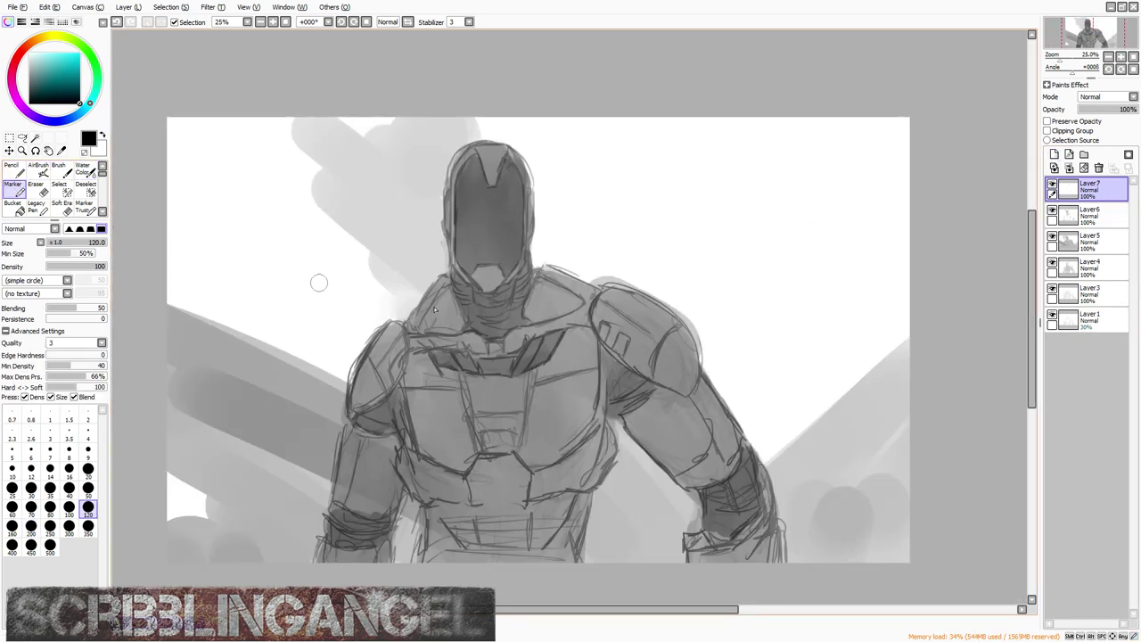
scroll(484, 335, "down", 1)
scroll(523, 355, "up", 1)
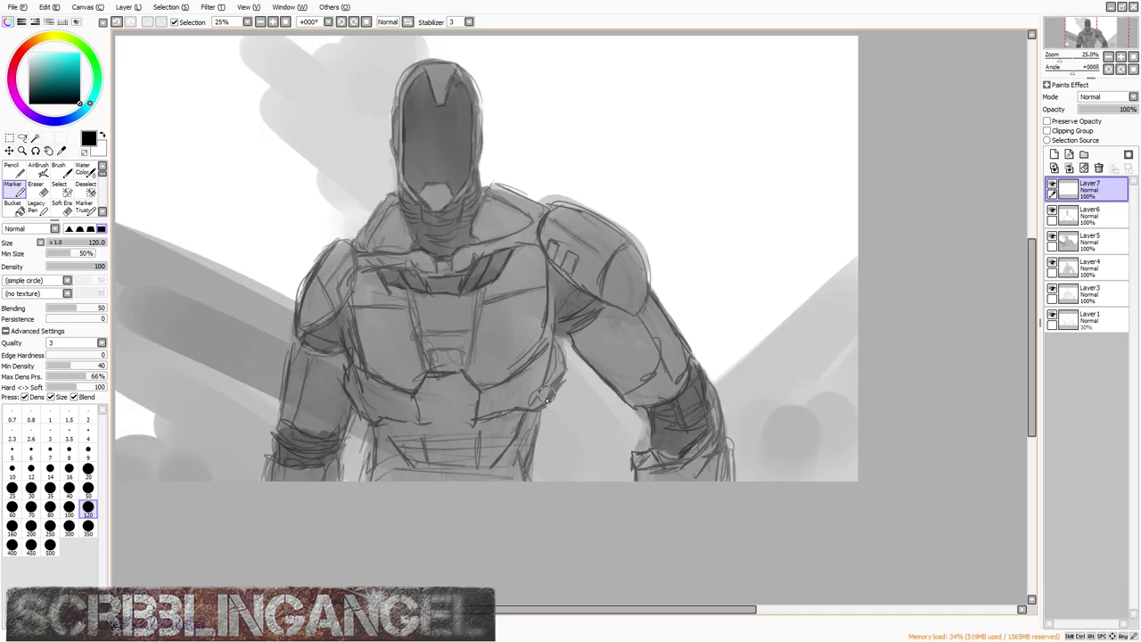
mouse_move(514, 455)
left_mouse_down()
mouse_move(525, 424)
mouse_move(492, 476)
left_mouse_up()
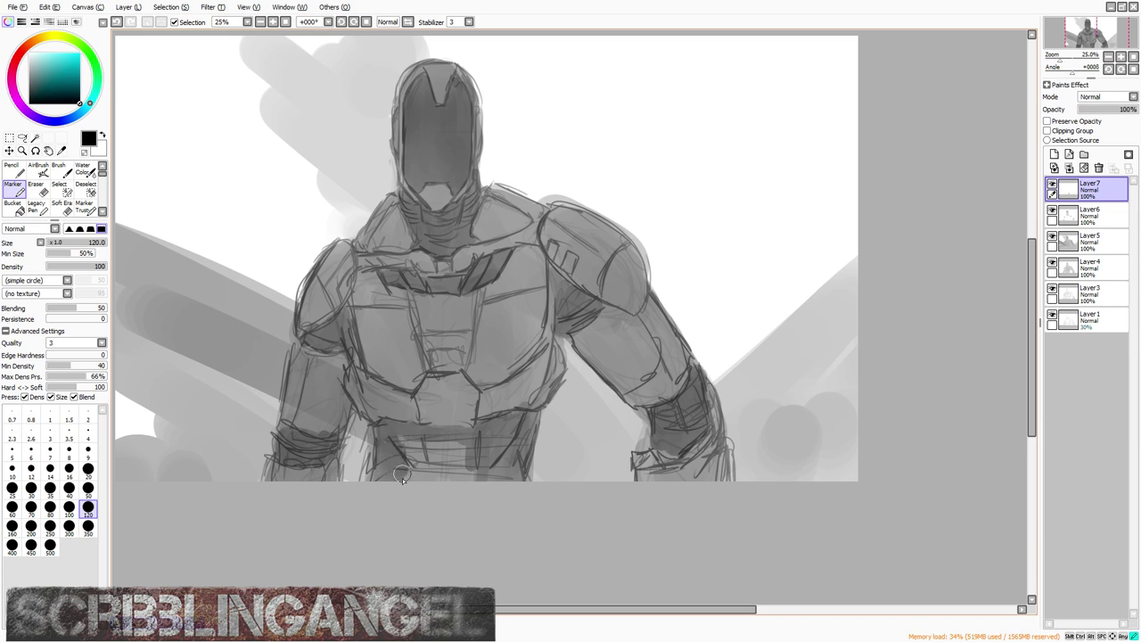
key("bracketright")
key("bracketright")
key("bracketright")
key("bracketright")
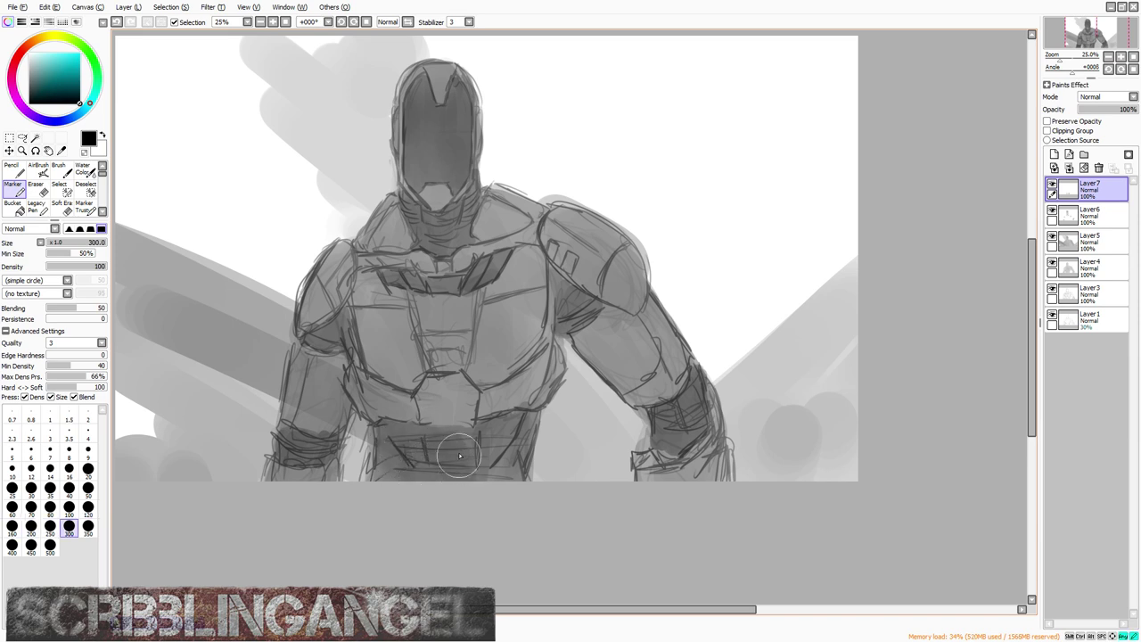
scroll(434, 496, "down", 1)
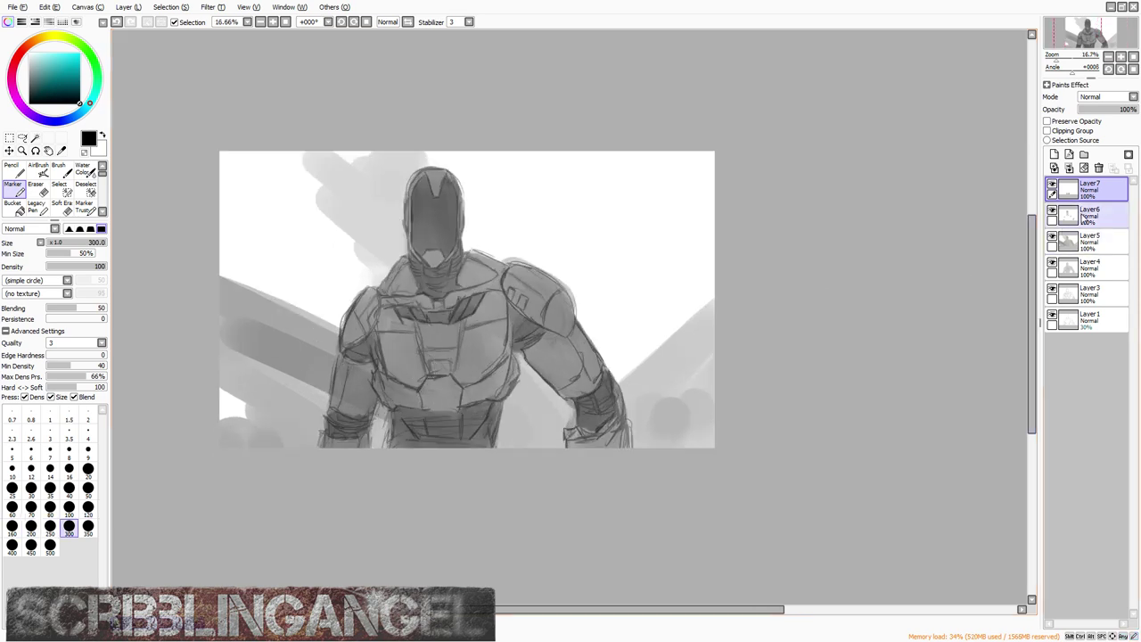
Step: On another new layer, darken the diagonal background beams and the ground shapes on both sides with the Marker at size 500
left_click(1054, 154)
key("bracketright")
key("bracketright")
key("bracketright")
key("bracketright")
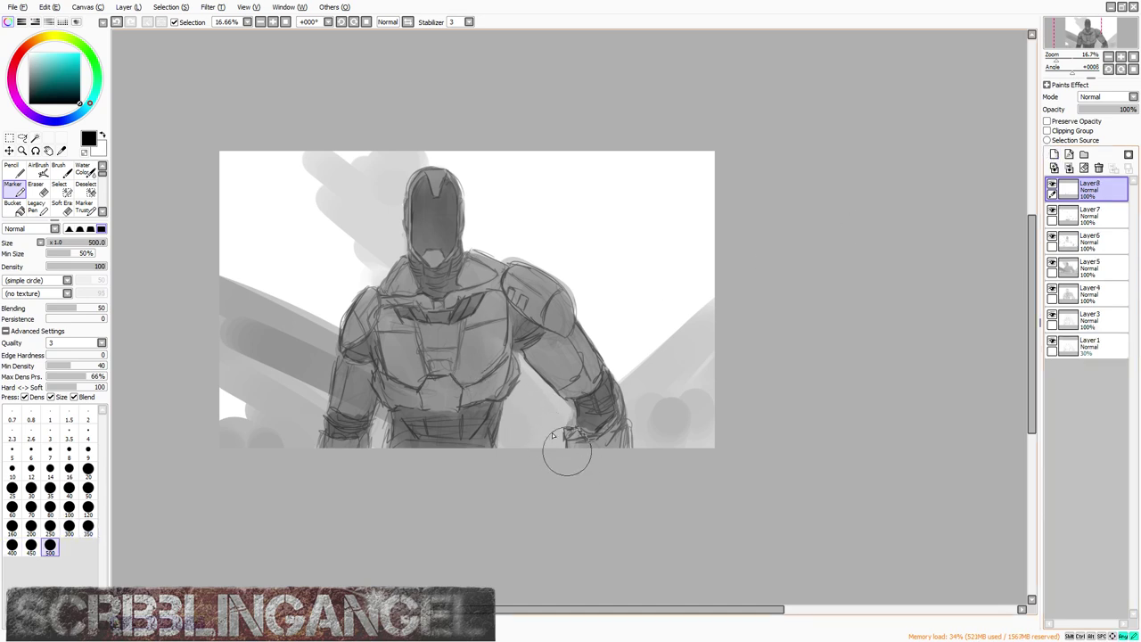
mouse_move(553, 435)
left_mouse_down()
mouse_move(583, 456)
mouse_move(505, 406)
mouse_move(484, 421)
mouse_move(503, 453)
mouse_move(552, 470)
mouse_move(545, 443)
mouse_move(431, 292)
mouse_move(289, 129)
mouse_move(475, 333)
mouse_move(346, 171)
mouse_move(589, 439)
mouse_move(607, 422)
mouse_move(666, 448)
mouse_move(709, 390)
mouse_move(738, 405)
mouse_move(746, 377)
mouse_move(713, 379)
mouse_move(724, 367)
mouse_move(704, 403)
mouse_move(650, 446)
mouse_move(693, 440)
mouse_move(689, 425)
mouse_move(616, 417)
mouse_move(721, 369)
mouse_move(649, 365)
left_mouse_up()
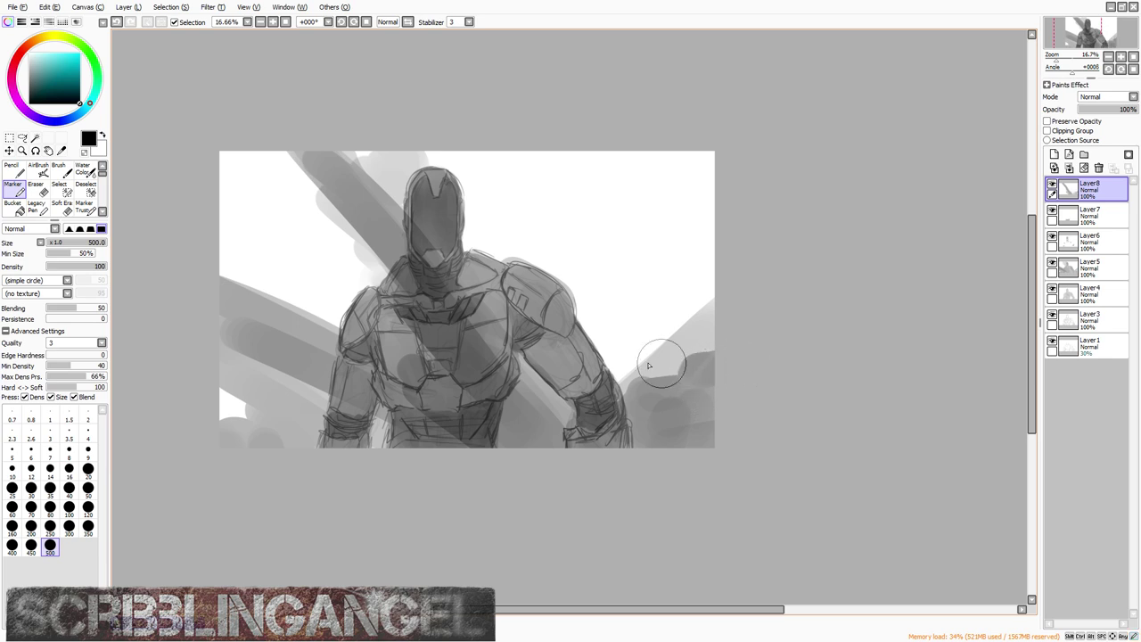
mouse_move(346, 435)
left_mouse_down()
mouse_move(312, 458)
mouse_move(247, 467)
mouse_move(304, 428)
mouse_move(284, 394)
mouse_move(396, 431)
mouse_move(193, 316)
mouse_move(347, 372)
mouse_move(345, 357)
mouse_move(375, 357)
mouse_move(401, 330)
mouse_move(421, 337)
mouse_move(342, 353)
left_mouse_up()
scroll(444, 343, "down", 2)
scroll(428, 331, "up", 2)
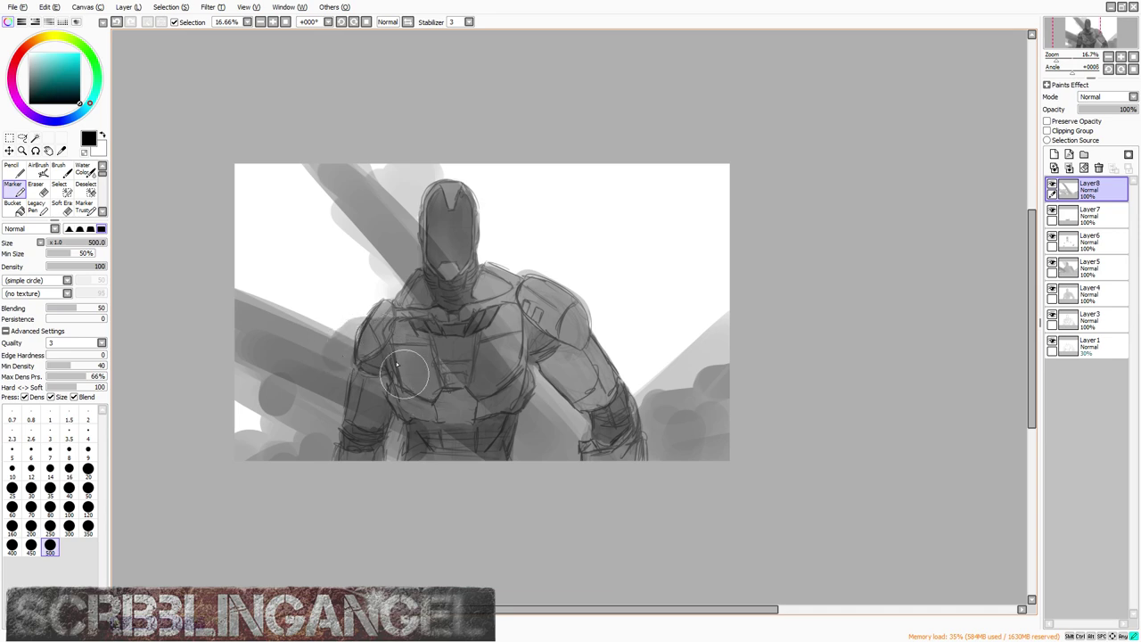
Step: Darken the whole armored figure, from helmet to arms and torso, with broad Marker strokes
scroll(400, 344, "up", 1)
mouse_move(399, 344)
left_mouse_down()
mouse_move(343, 518)
mouse_move(374, 466)
mouse_move(434, 433)
mouse_move(446, 515)
mouse_move(462, 445)
mouse_move(513, 534)
mouse_move(528, 459)
mouse_move(543, 465)
mouse_move(545, 519)
mouse_move(576, 416)
mouse_move(574, 332)
mouse_move(548, 342)
mouse_move(501, 410)
mouse_move(466, 374)
mouse_move(455, 316)
mouse_move(418, 350)
mouse_move(413, 342)
mouse_move(443, 282)
mouse_move(428, 309)
mouse_move(466, 271)
mouse_move(466, 152)
mouse_move(476, 151)
mouse_move(515, 293)
mouse_move(540, 279)
mouse_move(533, 271)
mouse_move(568, 299)
mouse_move(548, 283)
mouse_move(607, 290)
mouse_move(662, 331)
mouse_move(673, 386)
mouse_move(713, 446)
mouse_move(747, 541)
mouse_move(713, 512)
mouse_move(700, 517)
mouse_move(717, 472)
mouse_move(619, 374)
mouse_move(643, 360)
left_mouse_up()
scroll(507, 285, "down", 4)
scroll(499, 258, "up", 3)
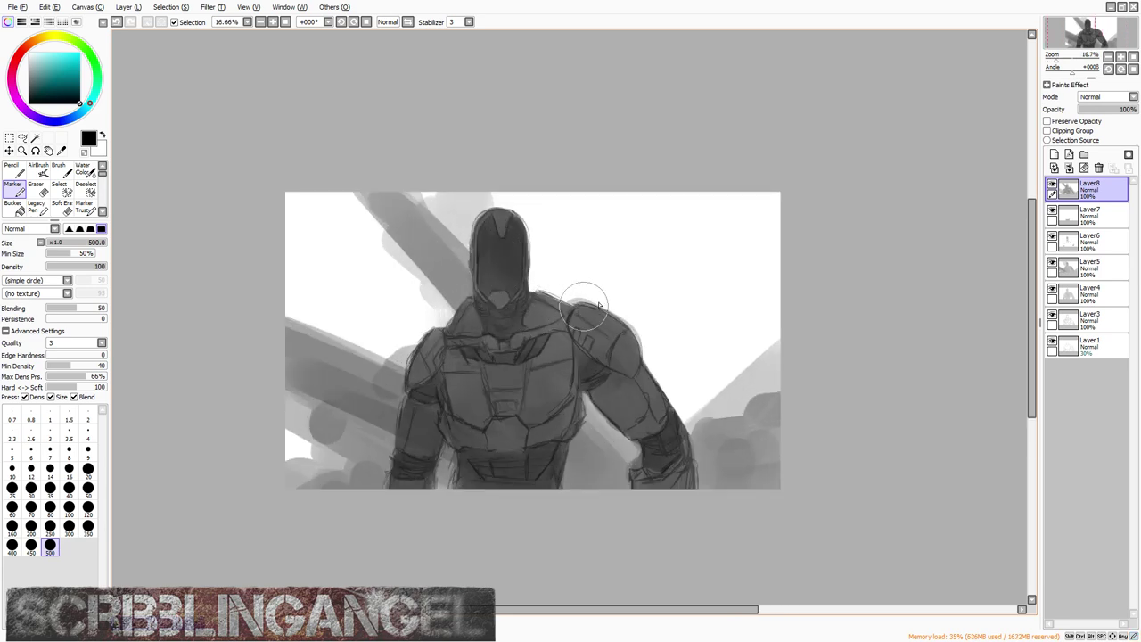
Step: On a new layer, cover the white sky with gray Marker strokes and blend them smooth with the Water Color brush
left_click(1053, 154)
scroll(481, 195, "down", 1)
scroll(571, 275, "up", 2)
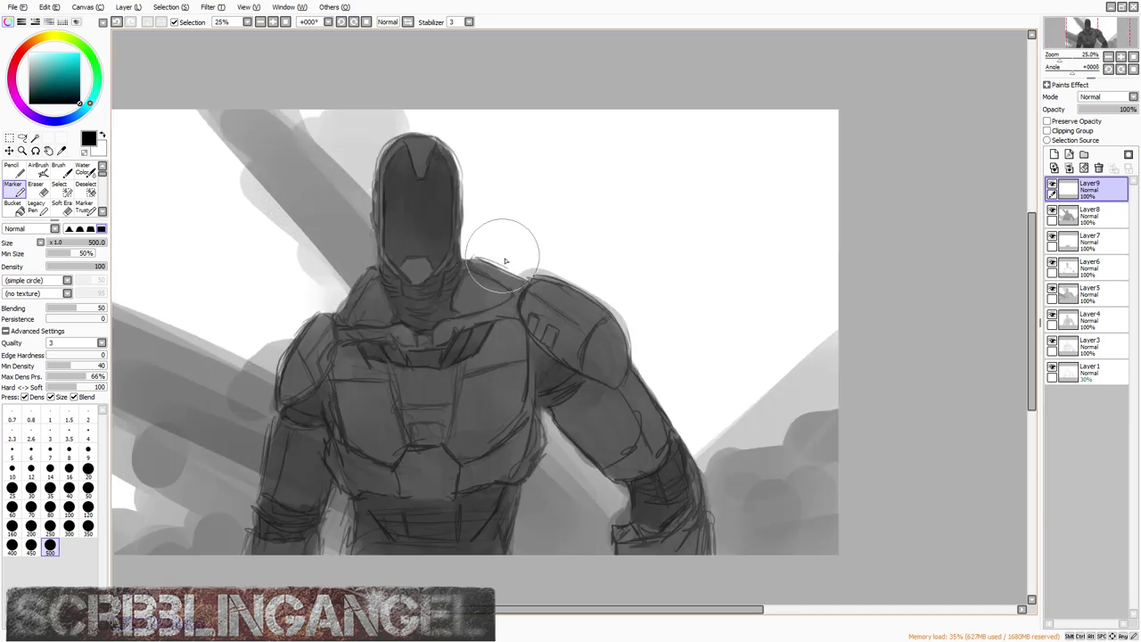
scroll(505, 253, "down", 1)
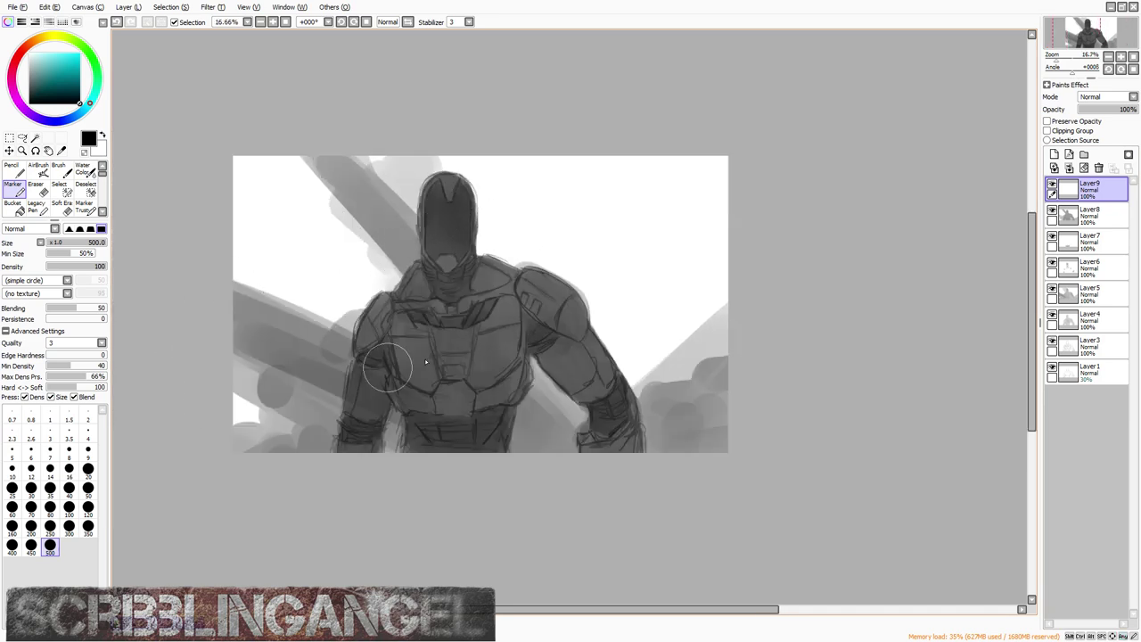
mouse_move(662, 180)
left_mouse_down()
mouse_move(677, 129)
mouse_move(738, 273)
mouse_move(475, 141)
mouse_move(488, 171)
mouse_move(731, 417)
mouse_move(714, 435)
mouse_move(480, 240)
mouse_move(279, 143)
mouse_move(550, 385)
mouse_move(522, 410)
mouse_move(412, 379)
mouse_move(381, 416)
mouse_move(206, 372)
mouse_move(223, 434)
mouse_move(216, 450)
mouse_move(433, 261)
mouse_move(495, 241)
mouse_move(470, 234)
mouse_move(461, 281)
mouse_move(317, 341)
mouse_move(285, 369)
mouse_move(260, 432)
mouse_move(343, 453)
mouse_move(488, 463)
mouse_move(446, 442)
mouse_move(600, 437)
mouse_move(215, 393)
mouse_move(729, 406)
mouse_move(263, 356)
mouse_move(545, 328)
mouse_move(551, 283)
mouse_move(254, 206)
mouse_move(697, 225)
mouse_move(293, 155)
mouse_move(606, 154)
mouse_move(384, 176)
mouse_move(414, 185)
mouse_move(306, 158)
left_mouse_up()
left_click(80, 171)
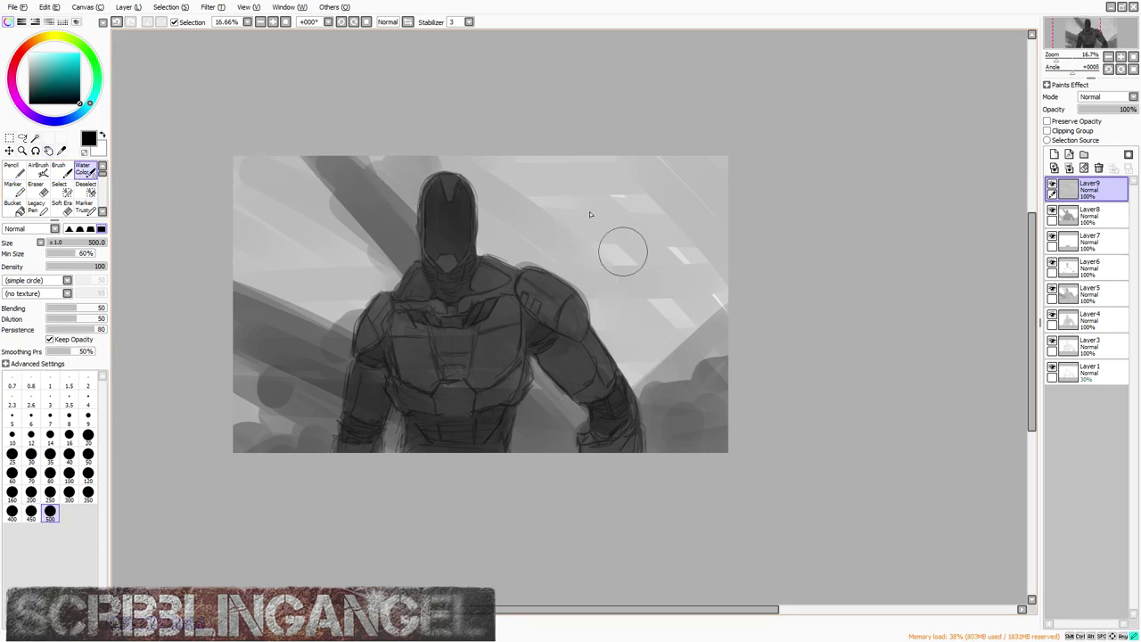
left_click_drag(623, 252, 630, 189)
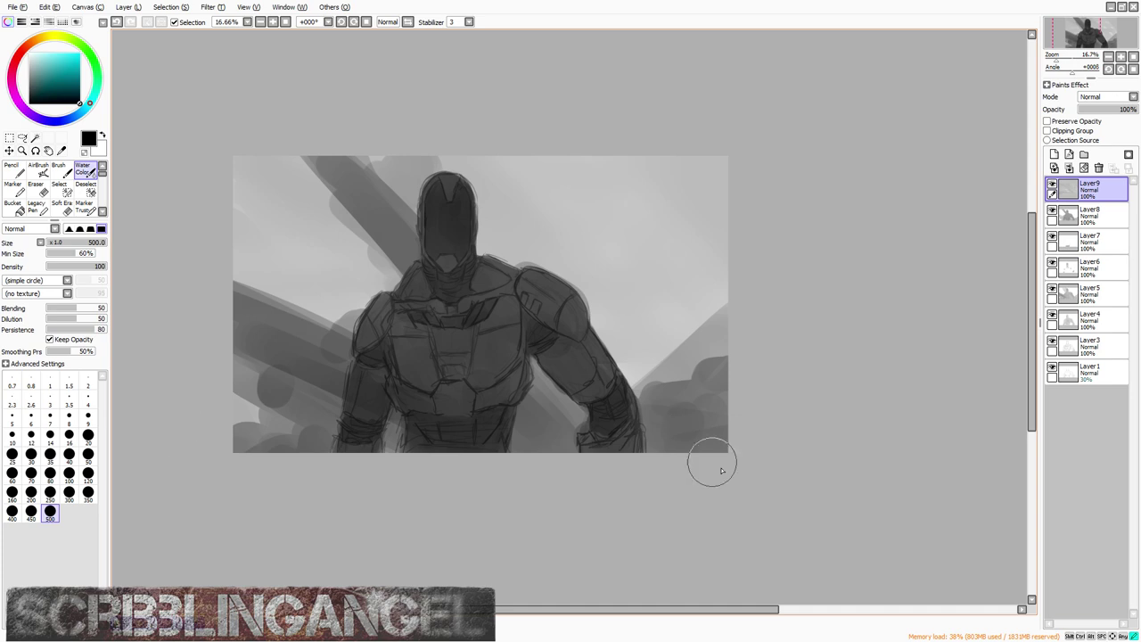
Step: Toggle the visibility of Layer9 to compare the picture with and without the gray sky tone
left_click(1053, 185)
left_click(1052, 185)
left_click(1053, 186)
left_click(1053, 185)
left_click(1053, 185)
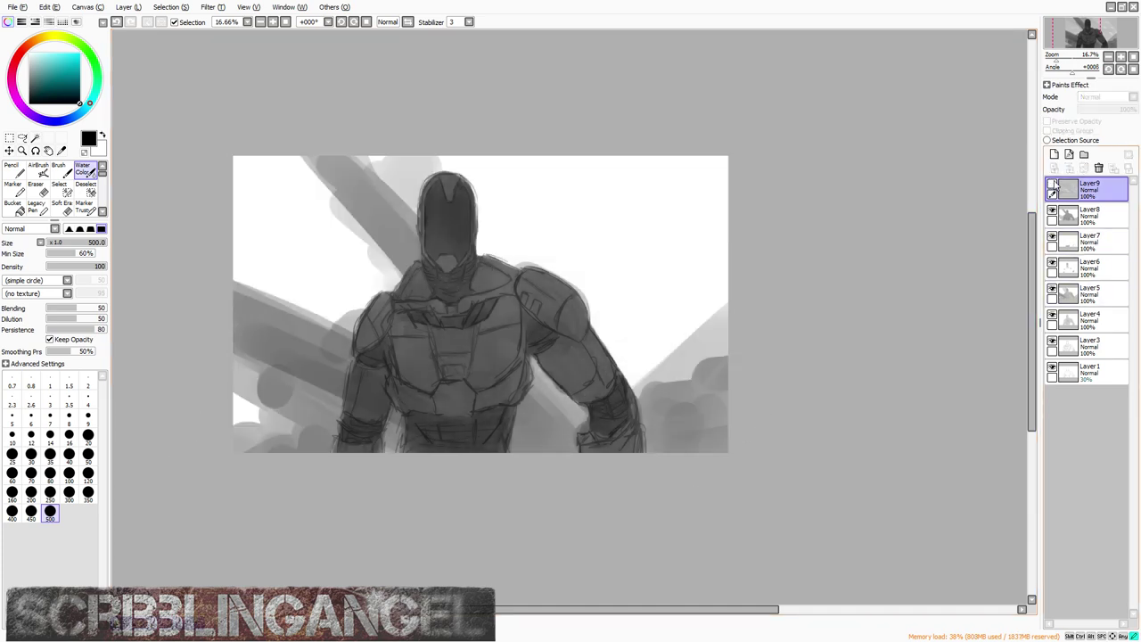
left_click(1053, 185)
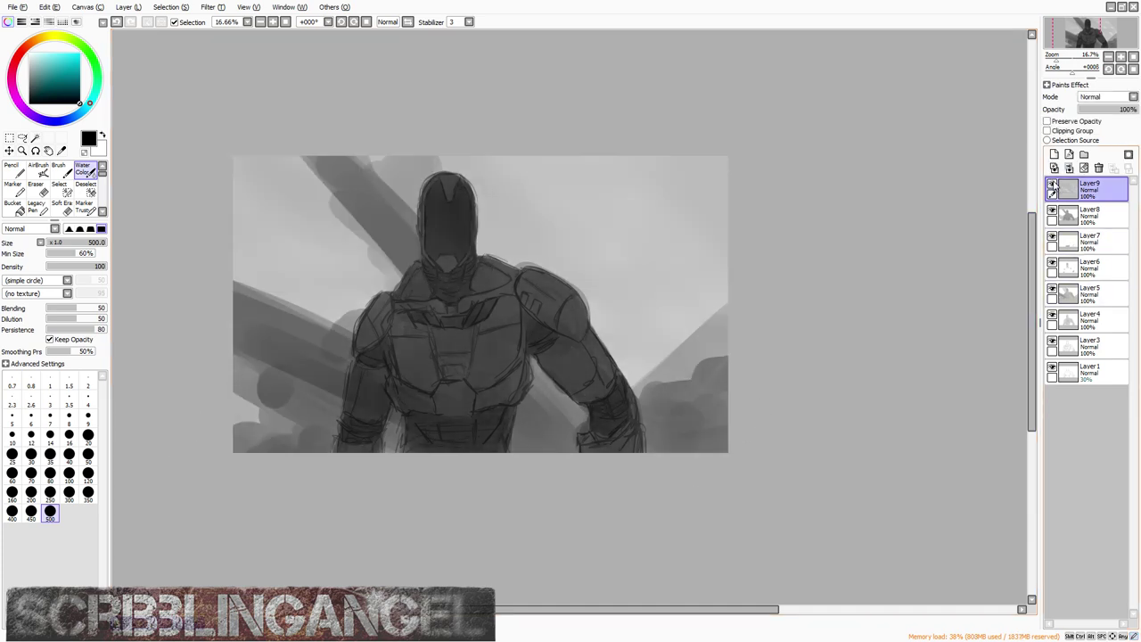
Step: On a new layer, darken the figure and background beams and paint distant hills along the horizon with the Marker
left_click(1055, 155)
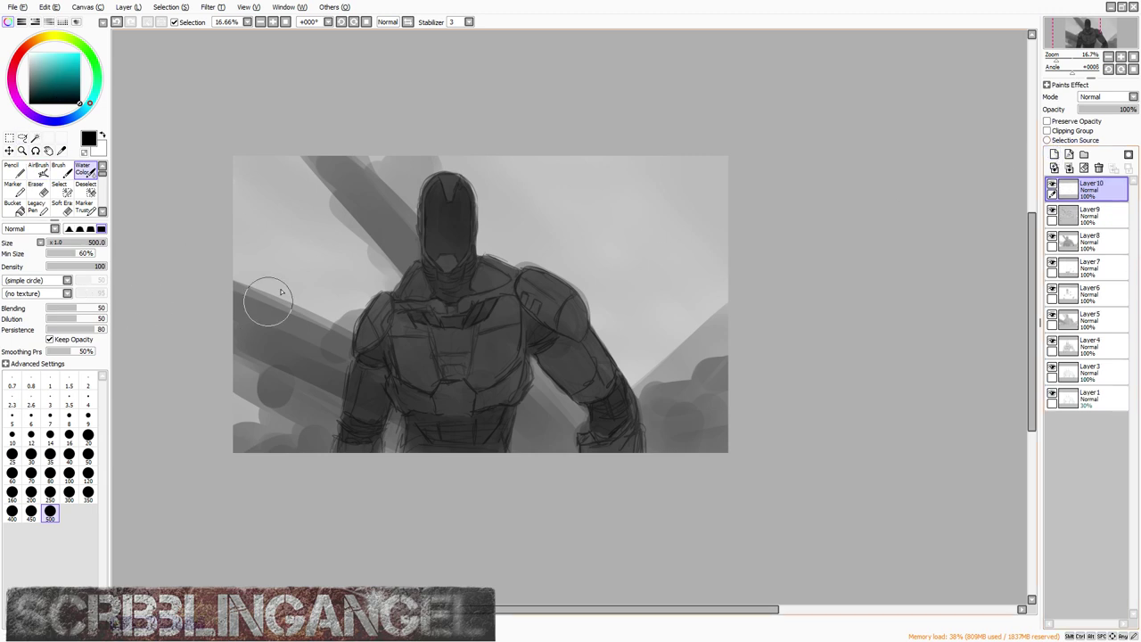
left_click(13, 188)
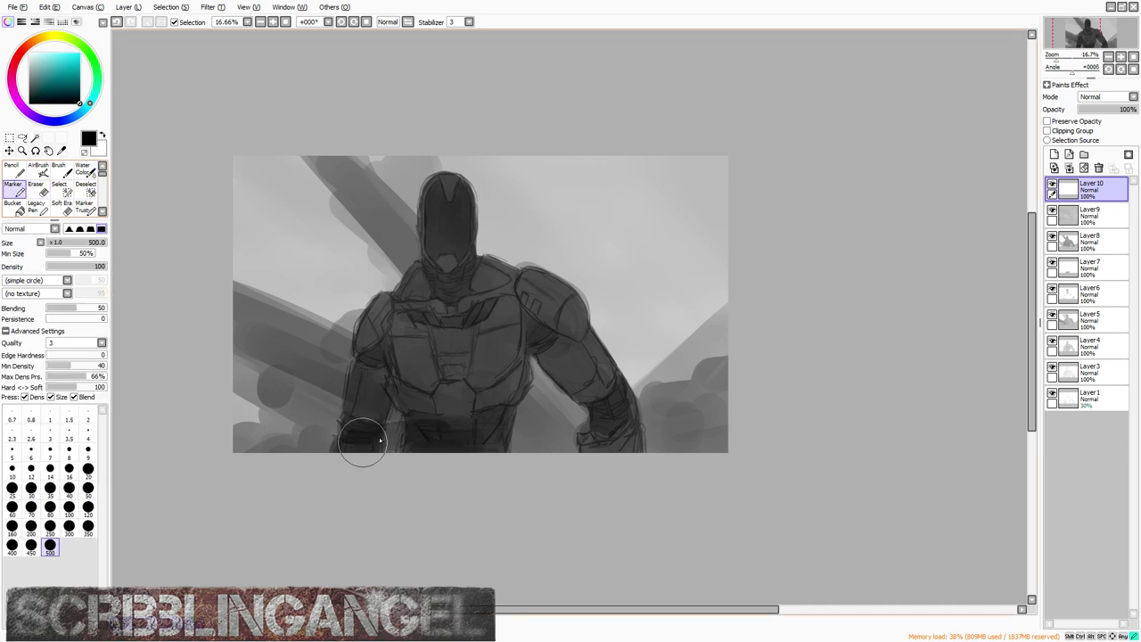
mouse_move(380, 440)
left_mouse_down()
mouse_move(437, 402)
mouse_move(525, 438)
mouse_move(641, 443)
mouse_move(675, 473)
left_mouse_up()
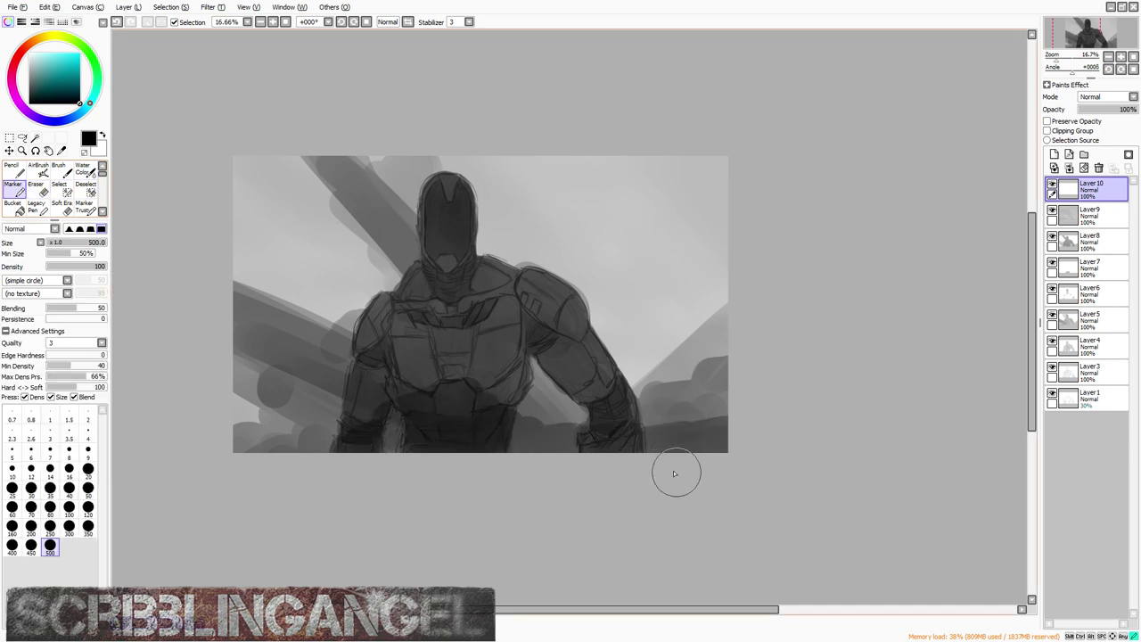
mouse_move(713, 358)
left_mouse_down()
mouse_move(632, 376)
mouse_move(634, 336)
mouse_move(553, 420)
mouse_move(514, 423)
mouse_move(592, 349)
mouse_move(670, 347)
mouse_move(717, 375)
mouse_move(661, 341)
mouse_move(689, 350)
mouse_move(750, 338)
mouse_move(767, 306)
mouse_move(684, 362)
left_mouse_up()
mouse_move(472, 365)
left_mouse_down()
mouse_move(391, 345)
mouse_move(417, 366)
mouse_move(401, 366)
mouse_move(323, 329)
mouse_move(341, 328)
mouse_move(324, 308)
mouse_move(337, 312)
mouse_move(314, 308)
mouse_move(229, 353)
mouse_move(268, 337)
mouse_move(233, 409)
mouse_move(239, 438)
mouse_move(258, 368)
mouse_move(305, 418)
mouse_move(352, 406)
mouse_move(330, 348)
mouse_move(202, 291)
mouse_move(250, 330)
mouse_move(214, 383)
mouse_move(300, 431)
mouse_move(450, 365)
mouse_move(498, 362)
mouse_move(414, 264)
mouse_move(398, 257)
mouse_move(428, 295)
mouse_move(392, 260)
mouse_move(407, 283)
mouse_move(385, 258)
mouse_move(408, 265)
mouse_move(349, 208)
mouse_move(362, 197)
mouse_move(401, 239)
mouse_move(436, 242)
mouse_move(389, 178)
mouse_move(428, 185)
mouse_move(413, 159)
mouse_move(437, 200)
mouse_move(437, 272)
mouse_move(438, 189)
mouse_move(463, 289)
mouse_move(475, 272)
mouse_move(530, 301)
mouse_move(541, 289)
mouse_move(606, 389)
mouse_move(600, 397)
mouse_move(538, 329)
mouse_move(518, 331)
mouse_move(525, 366)
mouse_move(509, 387)
mouse_move(551, 392)
mouse_move(547, 366)
mouse_move(483, 312)
mouse_move(399, 308)
mouse_move(377, 324)
mouse_move(428, 375)
left_mouse_up()
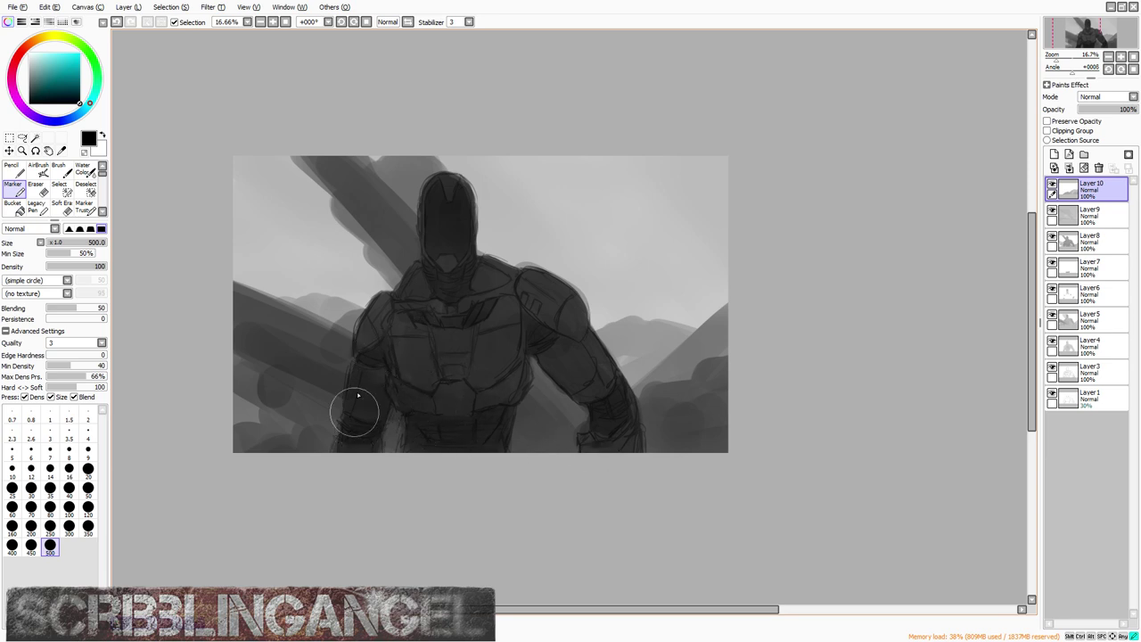
scroll(479, 302, "down", 4)
scroll(479, 301, "up", 4)
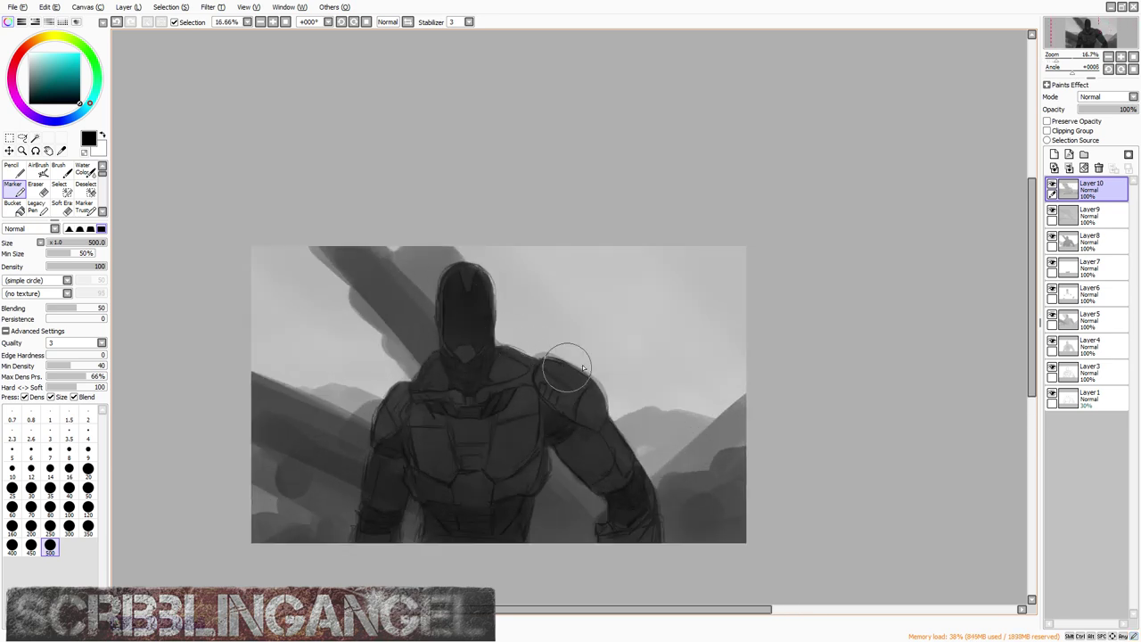
Step: Merge the painted layers down one by one, from Layer10 into Layer4
left_click(1069, 170)
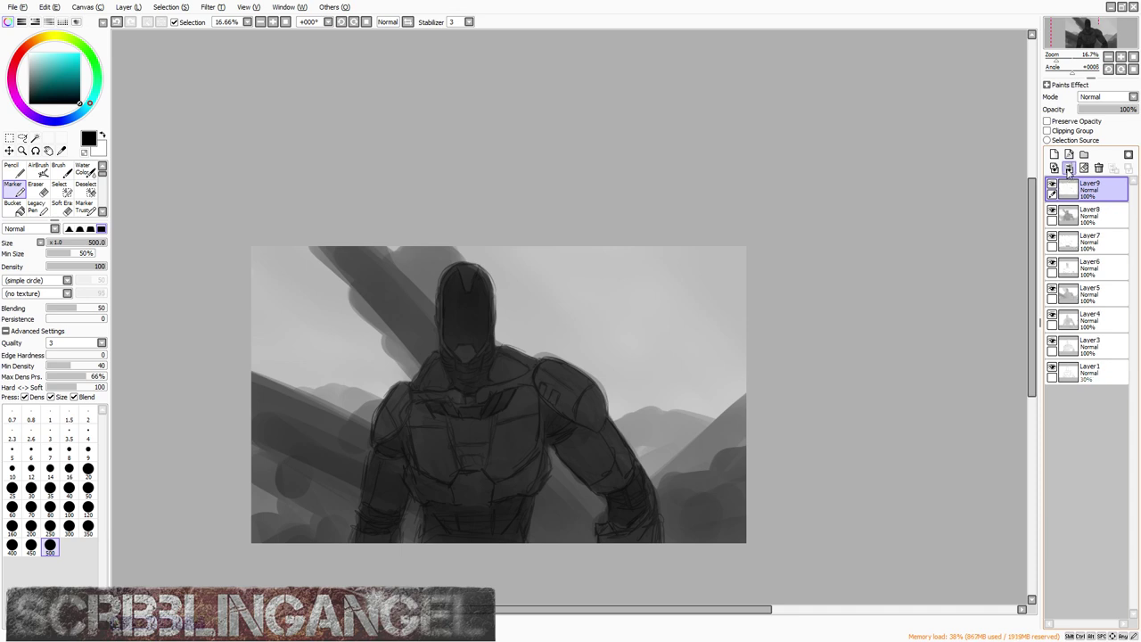
left_click(1069, 170)
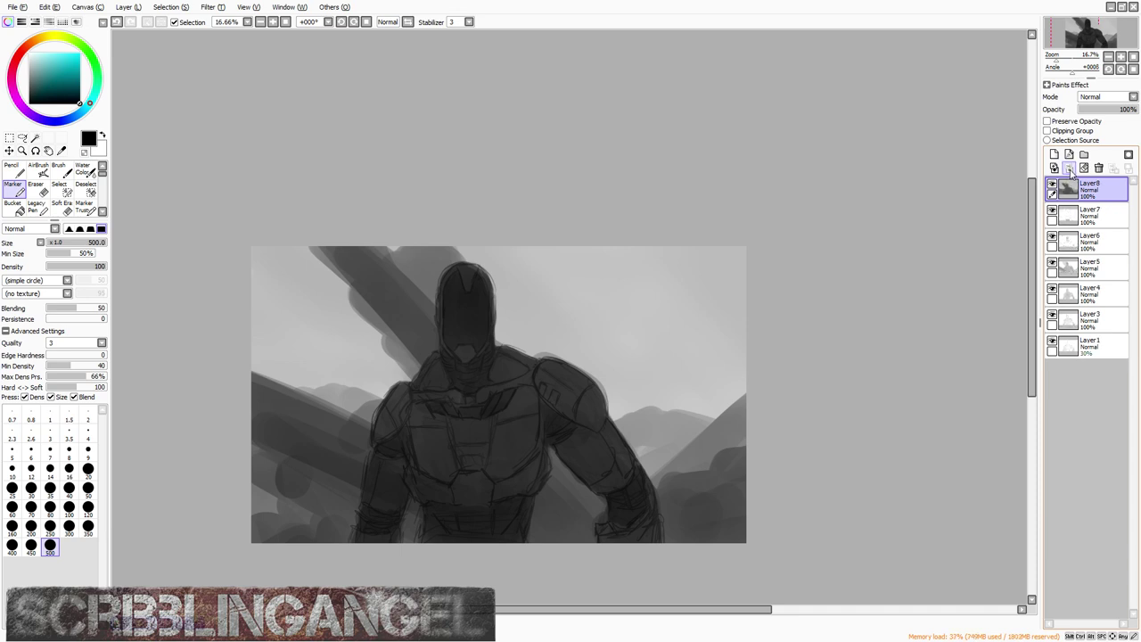
left_click(1069, 170)
left_click(1069, 170)
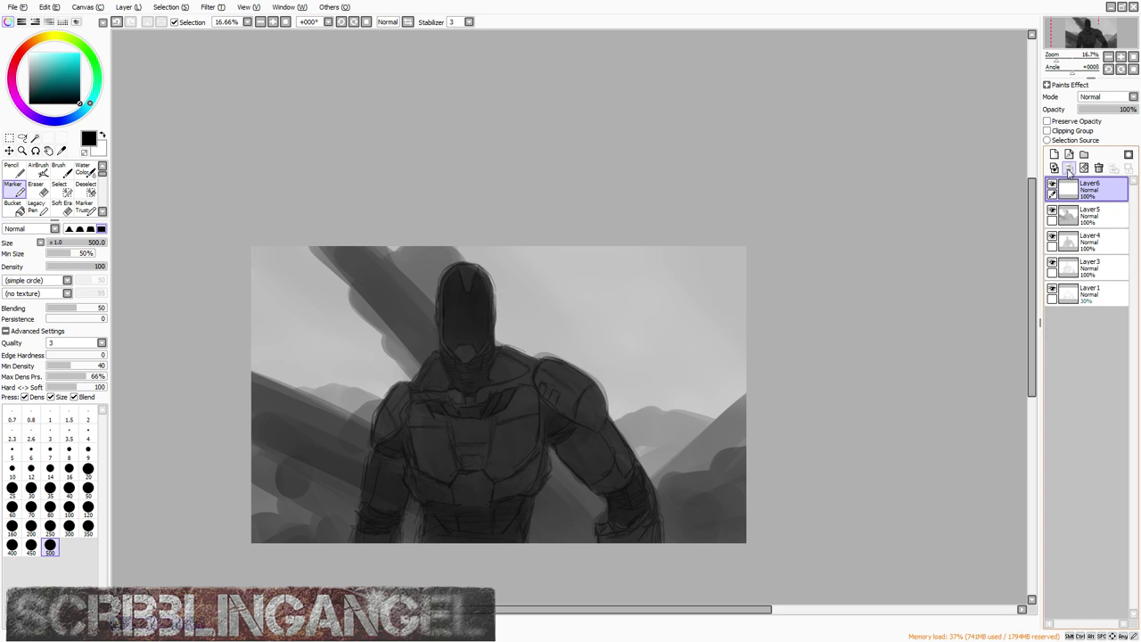
left_click(1069, 171)
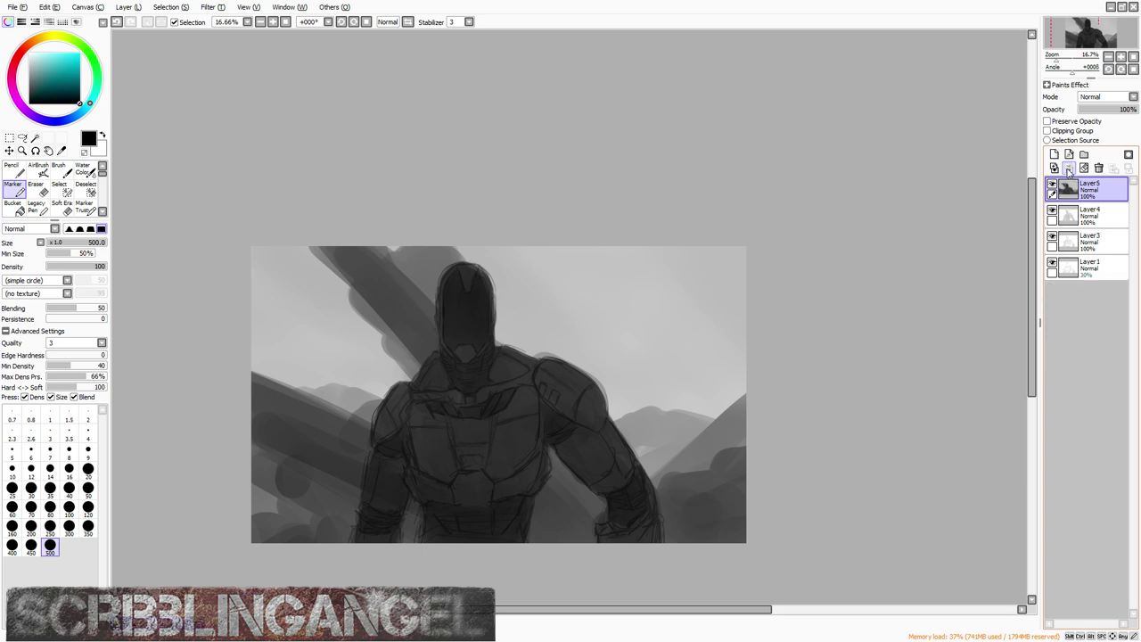
left_click(1069, 170)
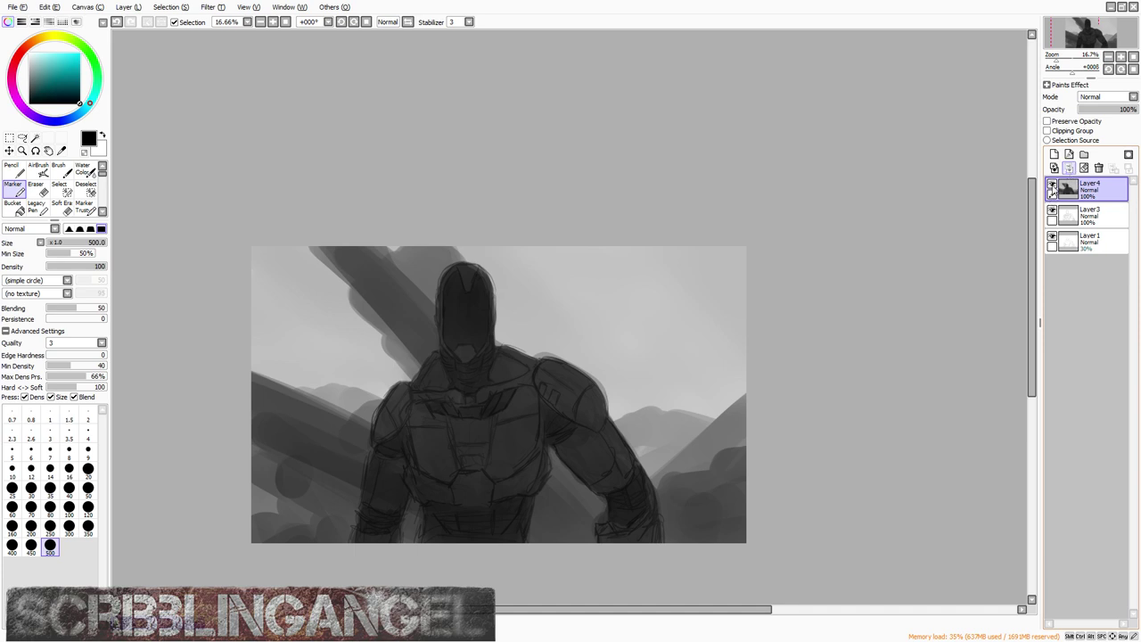
key("ctrl+e")
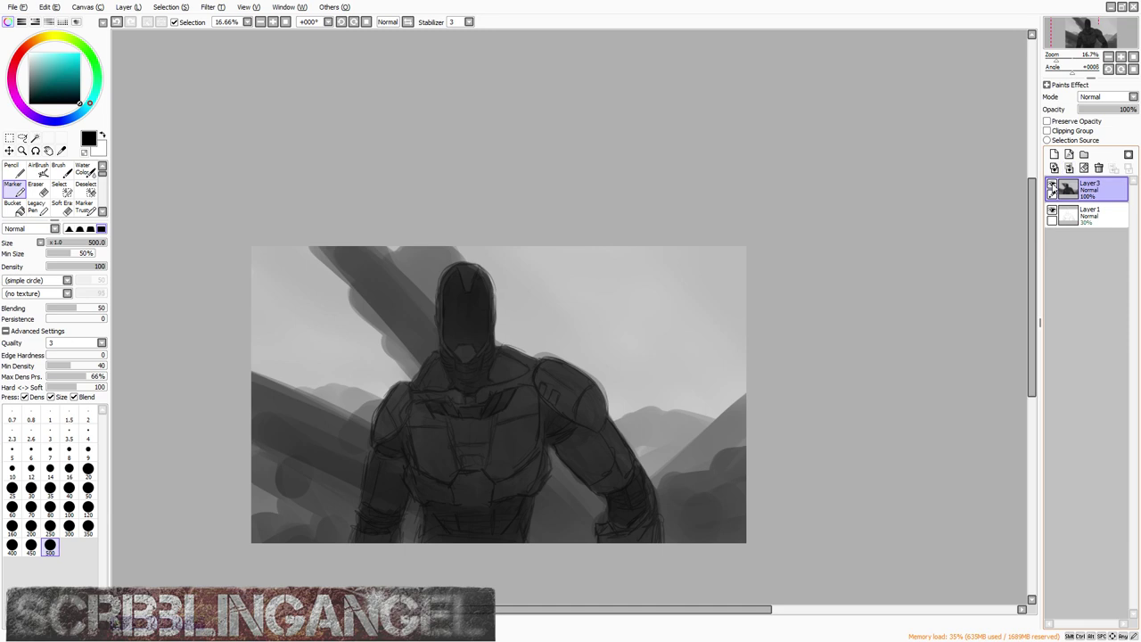
left_click(1052, 186)
left_click(1052, 187)
left_click(1051, 186)
left_click(1052, 186)
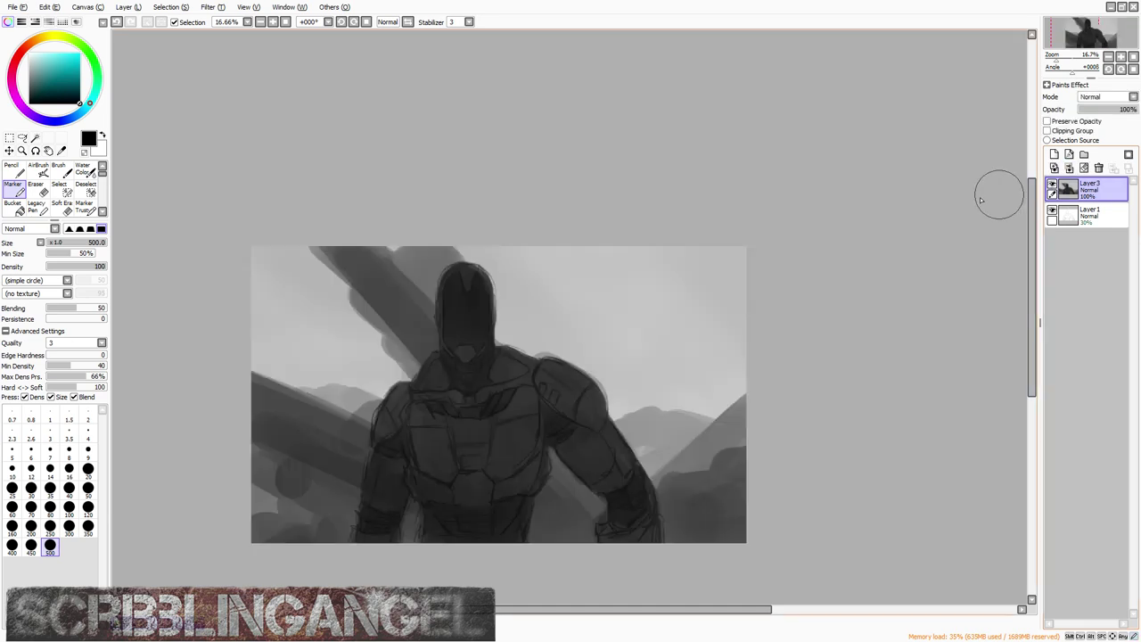
scroll(464, 303, "down", 1)
scroll(464, 303, "up", 1)
key("ctrl+z")
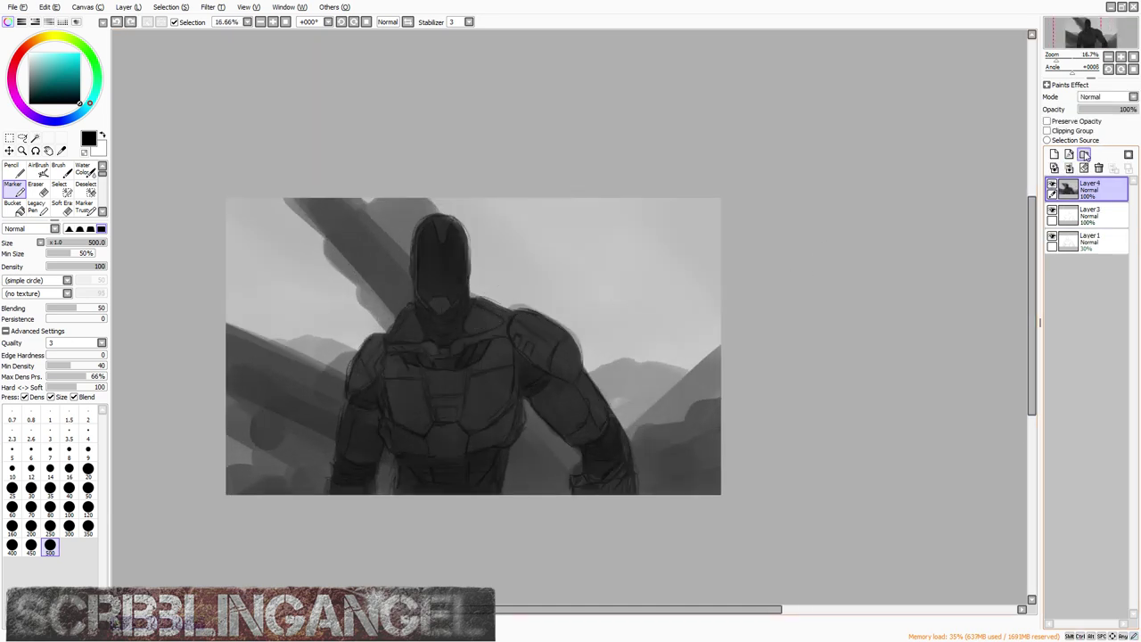
Step: Toggle the visibility of Layer4 to compare the shaded painting with the bare line sketch
left_click(1052, 186)
left_click(1052, 186)
left_click(1052, 186)
left_click(1052, 187)
scroll(568, 142, "down", 1)
scroll(463, 246, "up", 1)
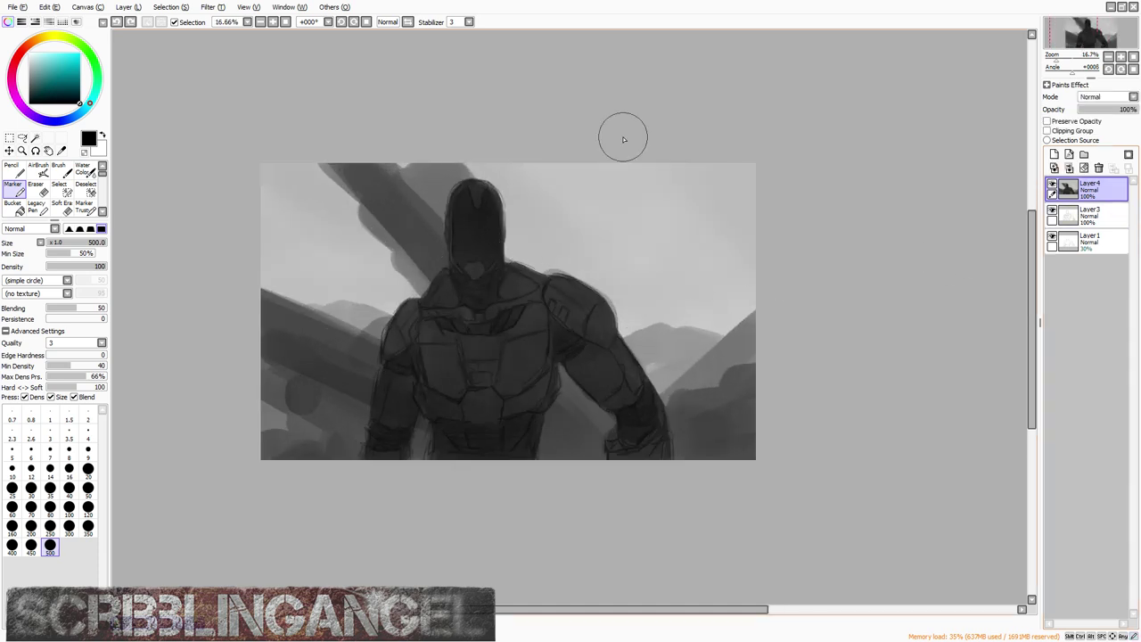
Step: Check Layer3 by toggling its visibility and merge it down into Layer1
left_click(1079, 215)
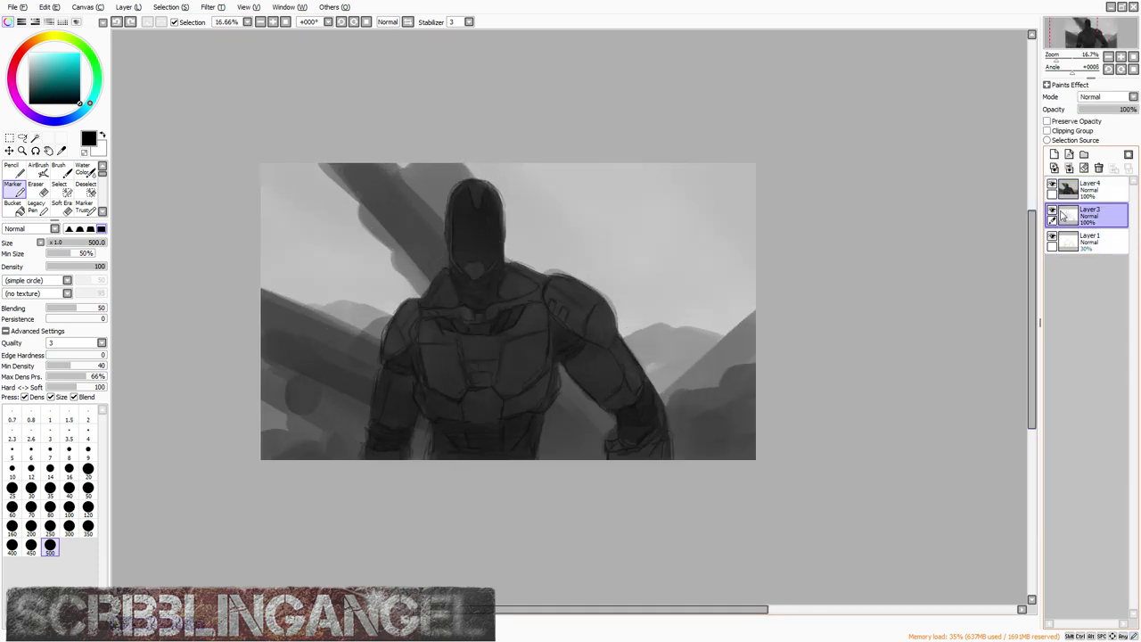
left_click(1052, 213)
left_click(1053, 213)
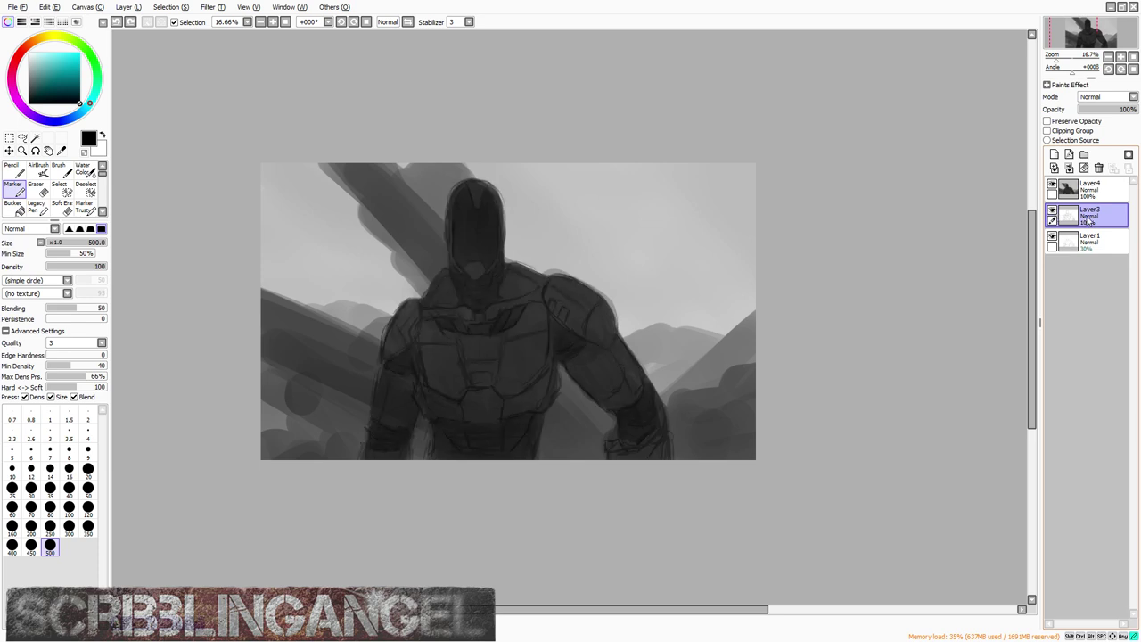
left_click(1069, 169)
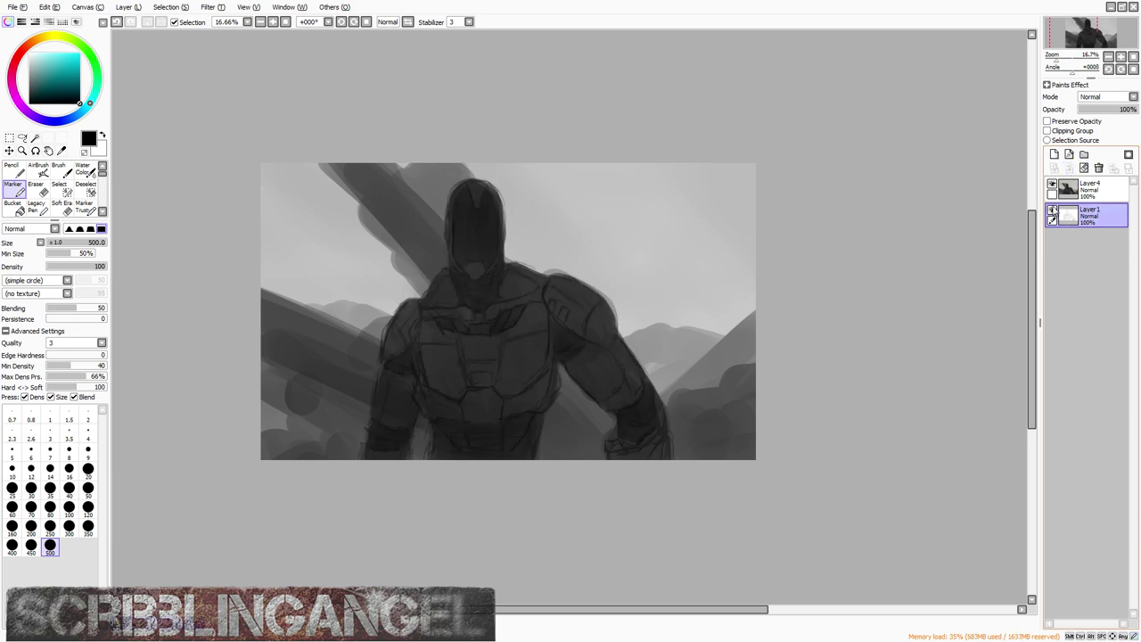
Step: Rename the merged line layer as Sketch and give Layer4 a new name beginning with "Shadow Over"
double_click(1094, 210)
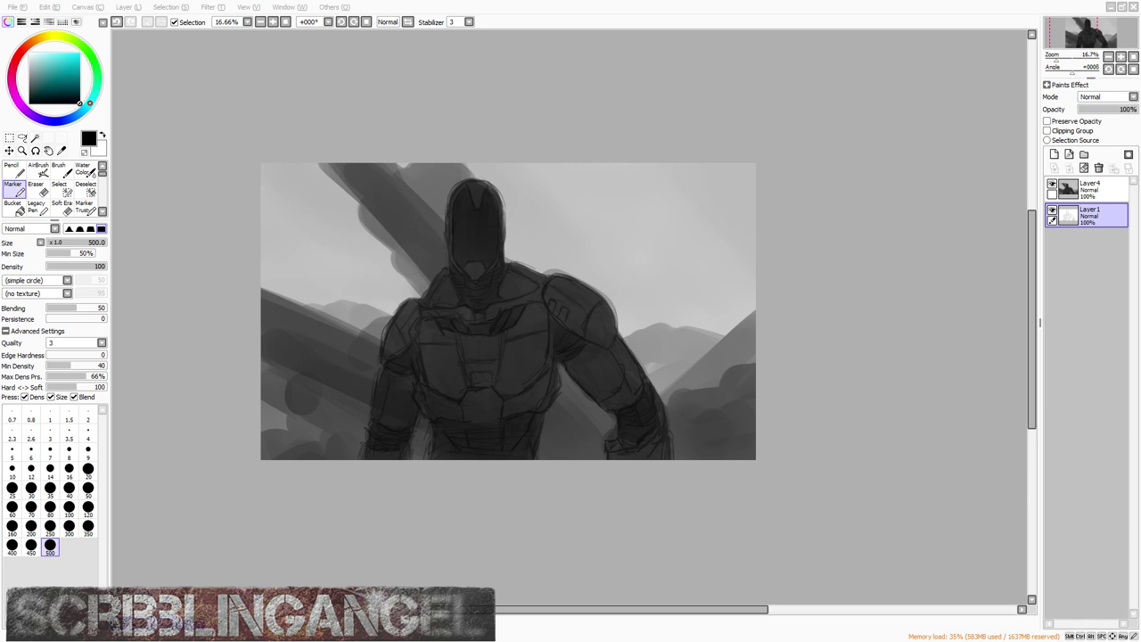
type("Sketch")
key("Return")
double_click(1092, 189)
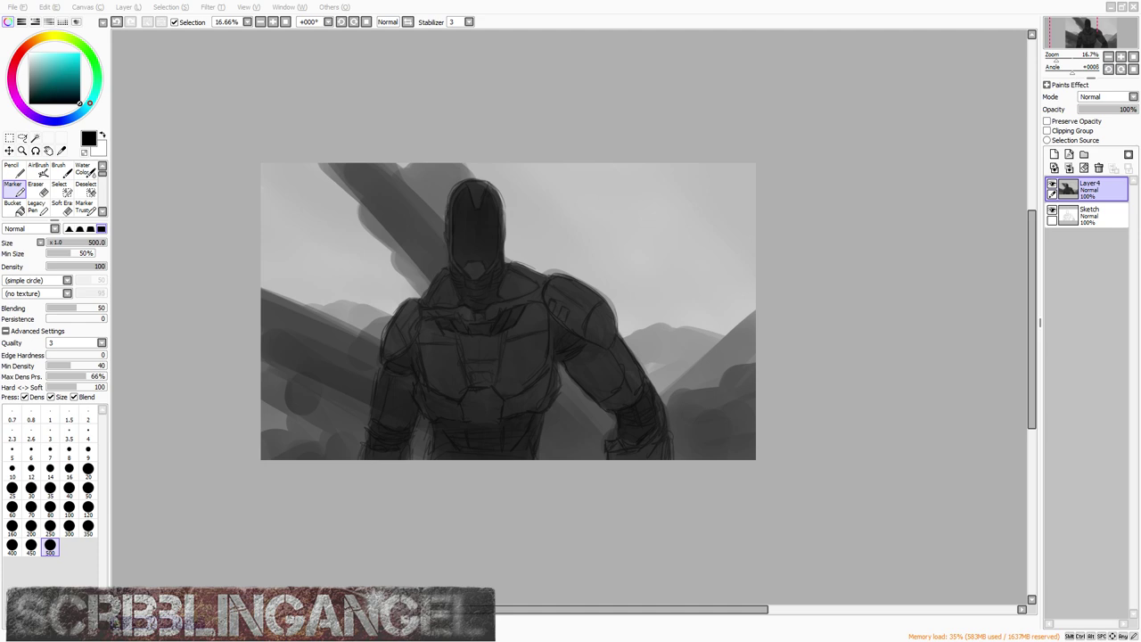
key("Return")
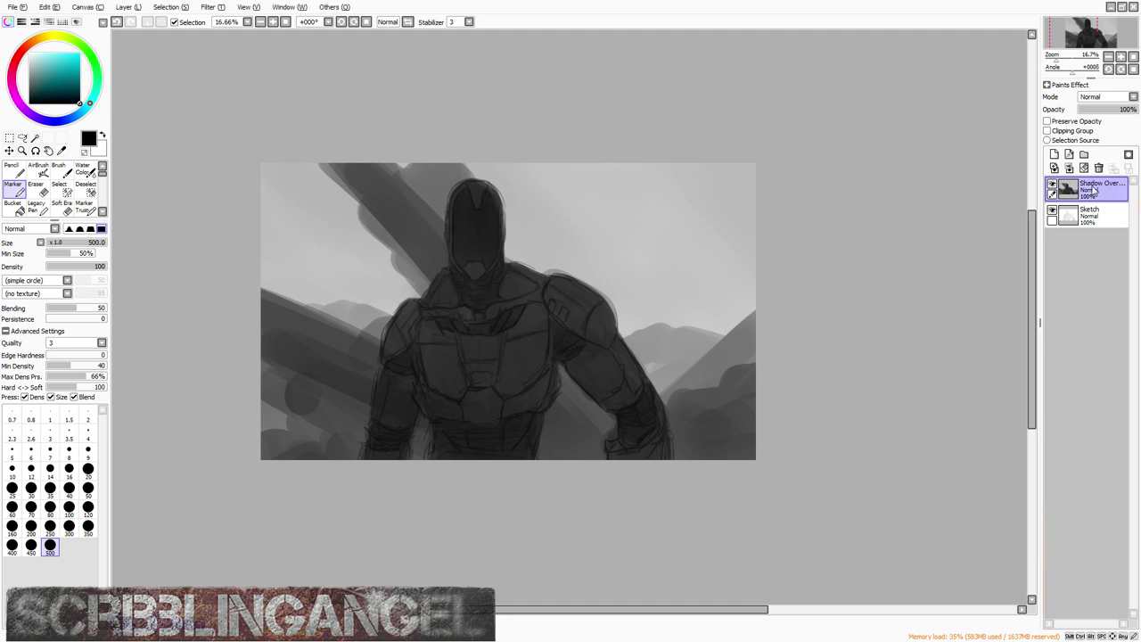
Step: On a new layer, brush broad white Marker strokes at size 500 across the sky to the right of the figure's head
left_click(1053, 153)
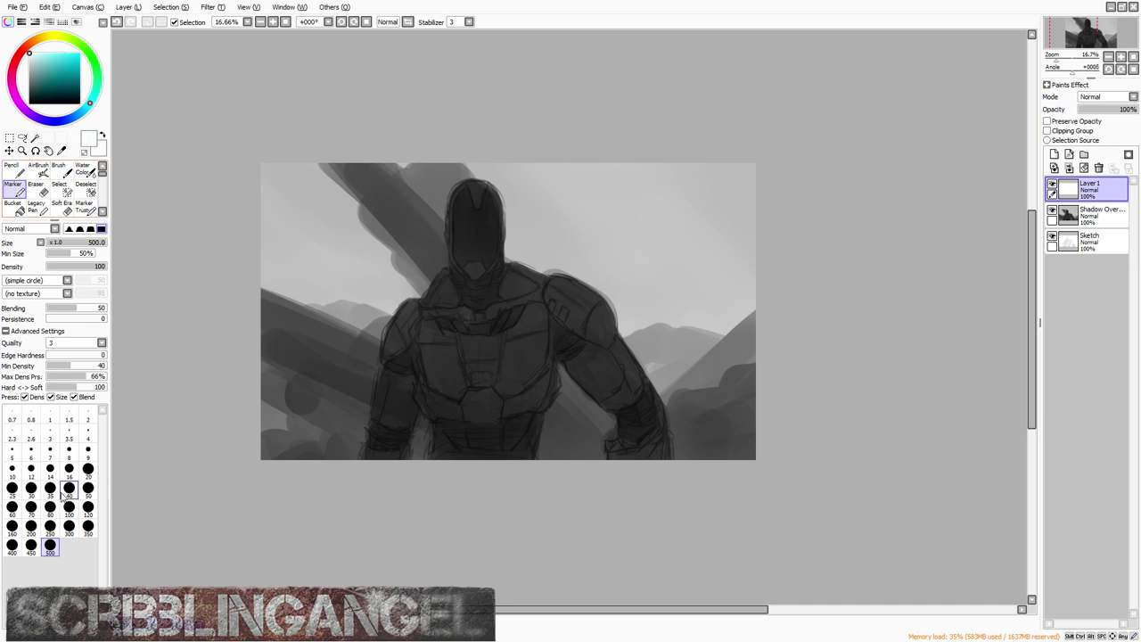
mouse_move(750, 169)
left_mouse_down()
mouse_move(727, 185)
mouse_move(710, 147)
left_mouse_up()
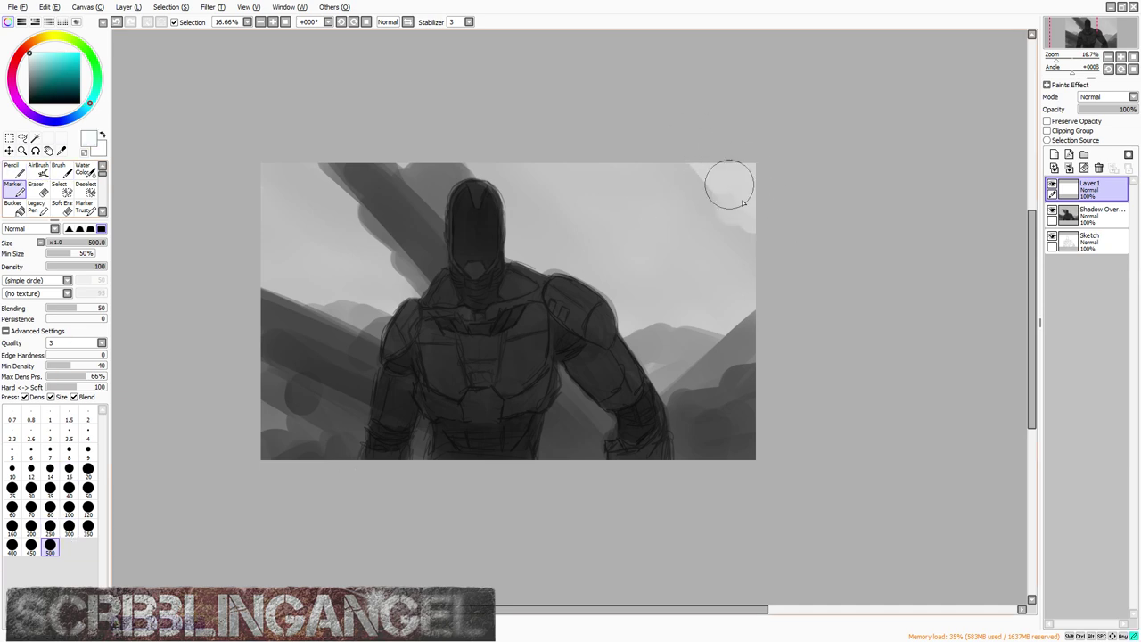
mouse_move(742, 203)
left_mouse_down()
mouse_move(677, 187)
mouse_move(651, 215)
mouse_move(752, 290)
left_mouse_up()
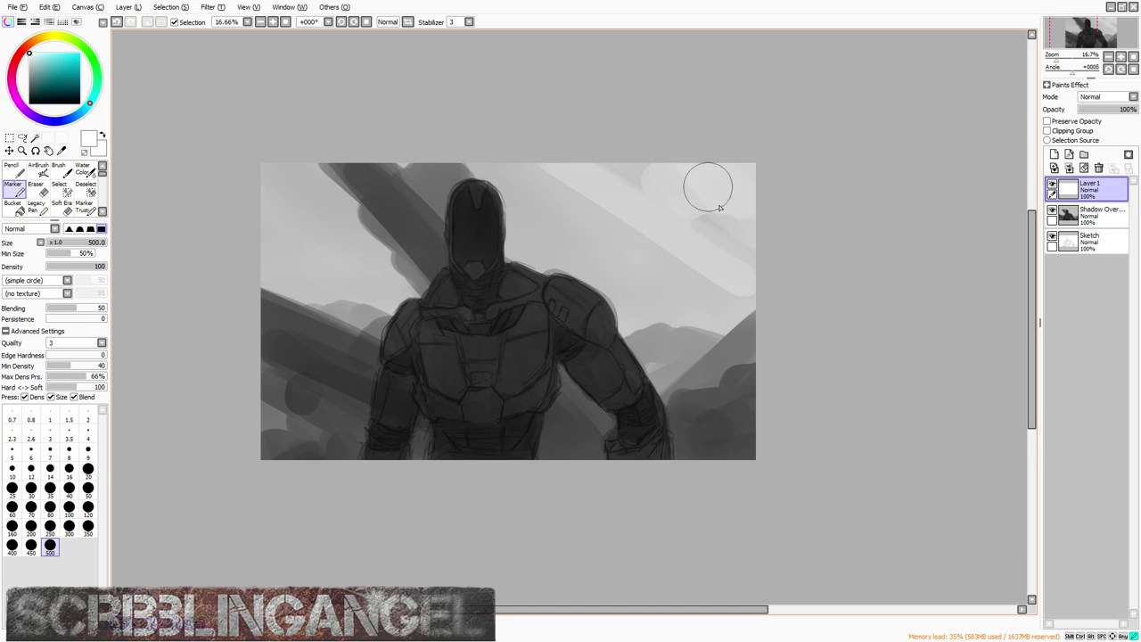
mouse_move(719, 207)
left_mouse_down()
mouse_move(686, 241)
mouse_move(515, 189)
mouse_move(573, 238)
mouse_move(524, 222)
mouse_move(518, 251)
left_mouse_up()
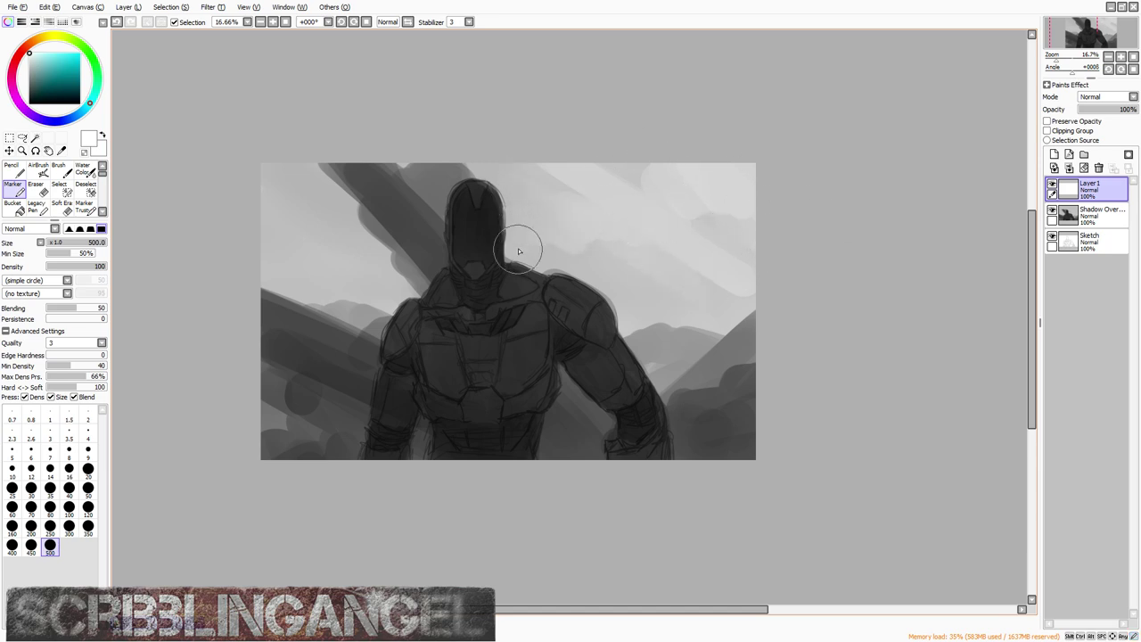
left_click_drag(496, 174, 555, 196)
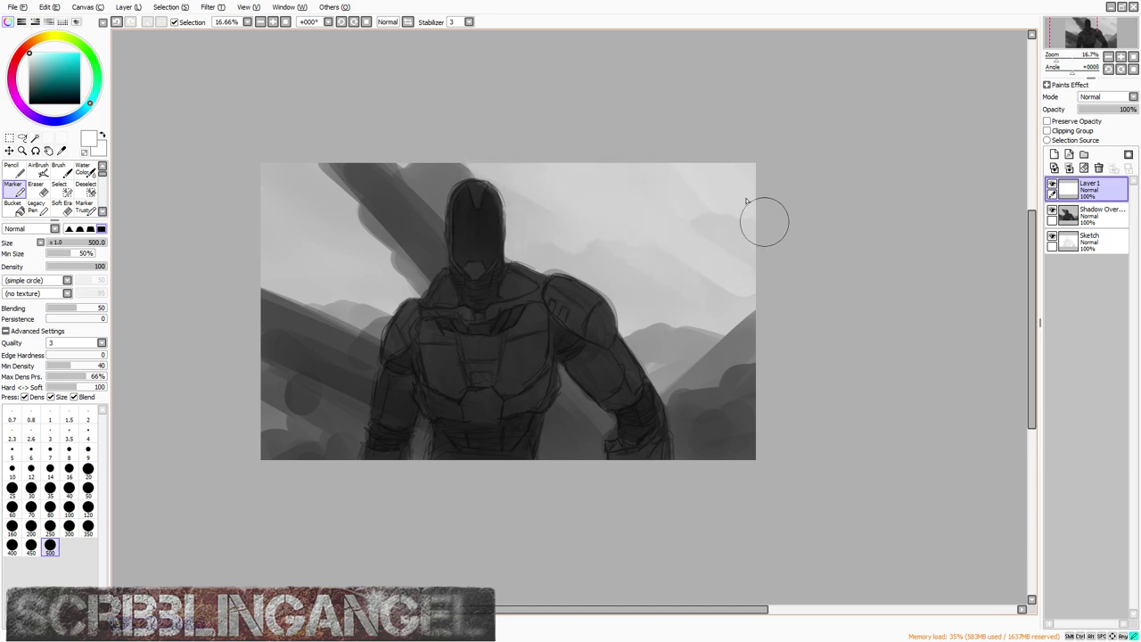
left_click_drag(649, 208, 583, 200)
left_click_drag(646, 217, 527, 256)
Step: Reduce the Marker to size 160 and paint finer white cloud streaks in the sky above the right shoulder
key("bracketleft")
key("bracketleft")
key("bracketleft")
key("bracketleft")
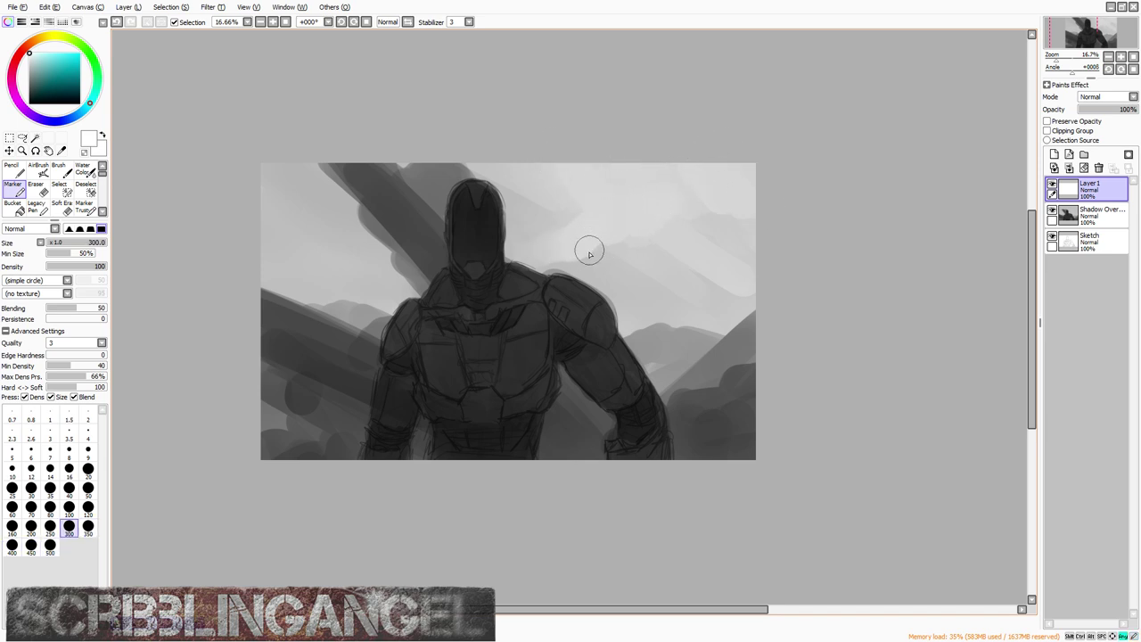
key("bracketleft")
key("bracketleft")
key("bracketleft")
mouse_move(646, 238)
left_mouse_down()
mouse_move(708, 205)
mouse_move(776, 197)
left_mouse_up()
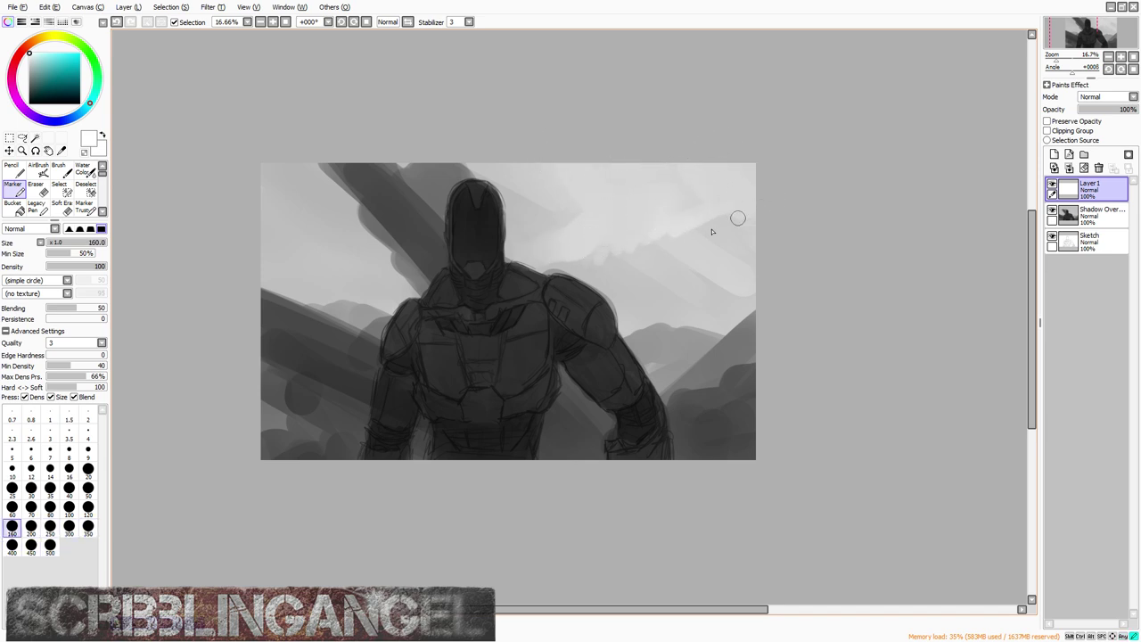
mouse_move(642, 273)
left_mouse_down()
mouse_move(685, 206)
mouse_move(579, 258)
mouse_move(616, 247)
left_mouse_up()
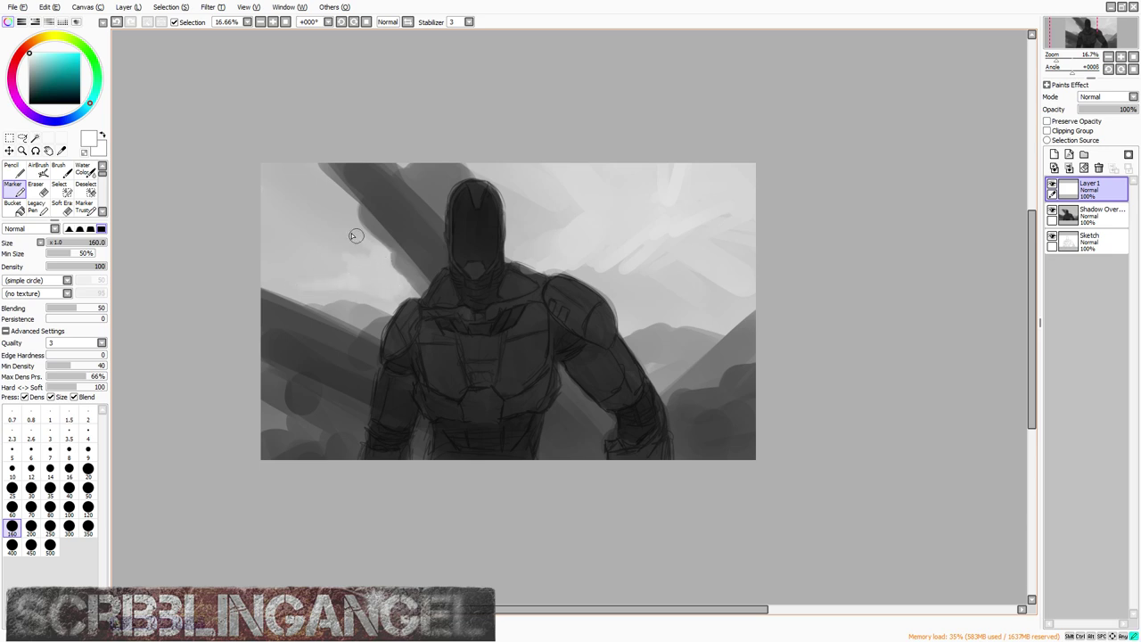
Step: Lighten the sky on the left side of the beam with white Marker strokes, enlarging the brush to size 400
mouse_move(260, 191)
left_mouse_down()
mouse_move(336, 254)
mouse_move(309, 180)
mouse_move(321, 179)
mouse_move(264, 142)
mouse_move(255, 228)
mouse_move(359, 230)
mouse_move(278, 178)
mouse_move(337, 233)
mouse_move(294, 157)
mouse_move(340, 208)
left_mouse_up()
key("bracketright")
key("bracketright")
key("bracketright")
key("bracketright")
key("bracketright")
mouse_move(319, 248)
left_mouse_down()
mouse_move(262, 203)
mouse_move(271, 265)
left_mouse_up()
scroll(458, 208, "down", 2)
scroll(466, 193, "up", 1)
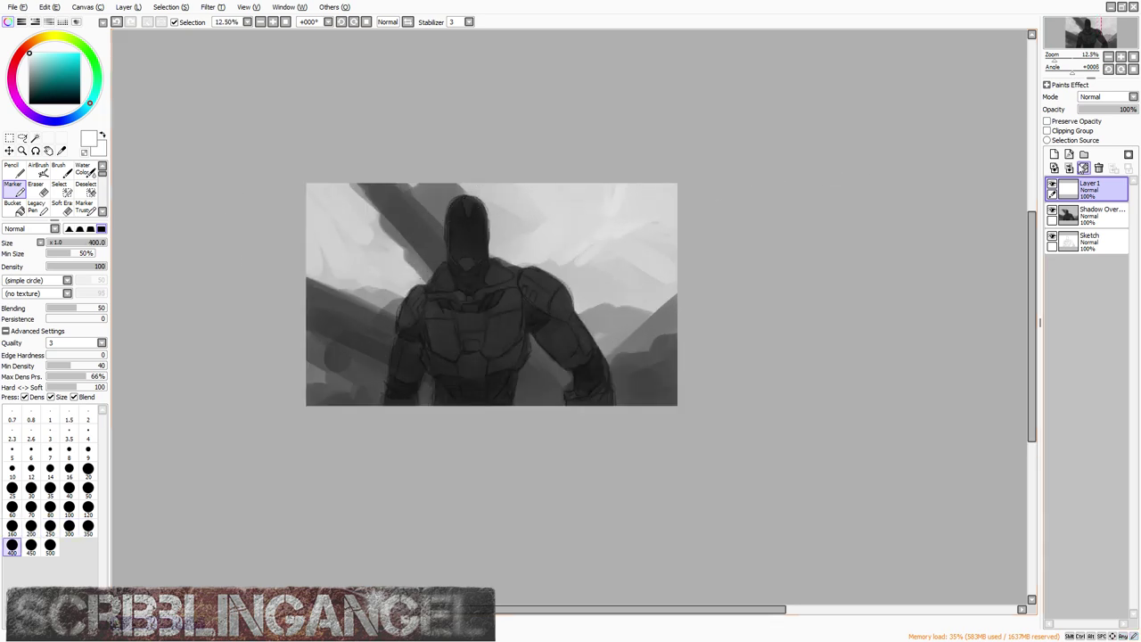
Step: Lower the cloud layer's opacity to 59% and merge it into the shadow layer, checking the result by toggling its visibility
mouse_move(1112, 109)
left_mouse_down()
mouse_move(1102, 110)
mouse_move(1115, 110)
left_mouse_up()
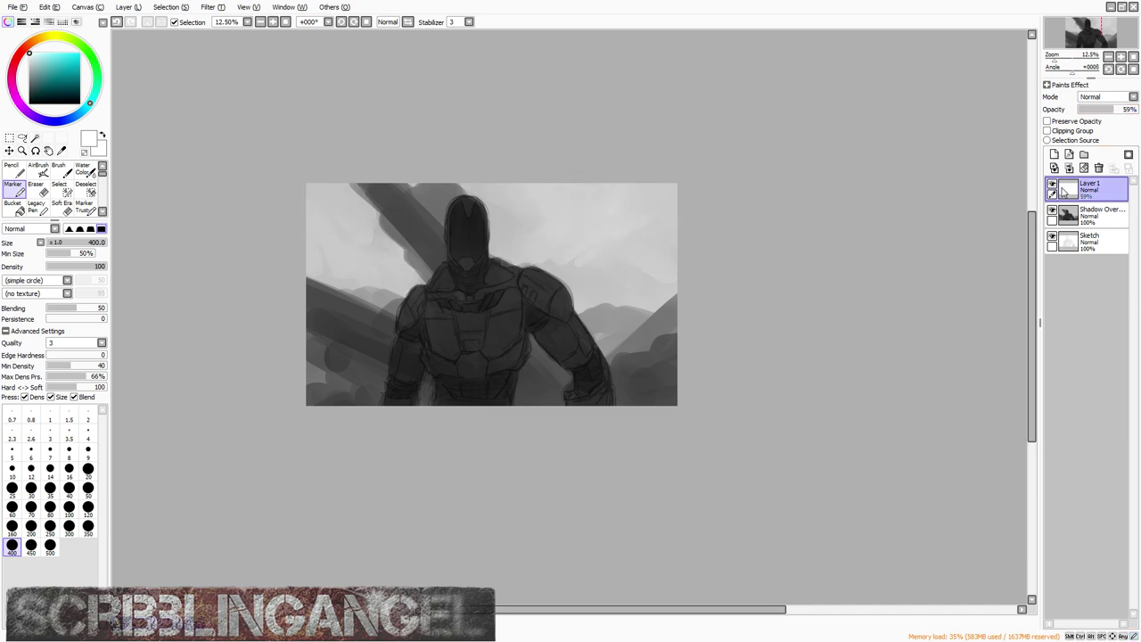
left_click(1068, 168)
left_click(1052, 185)
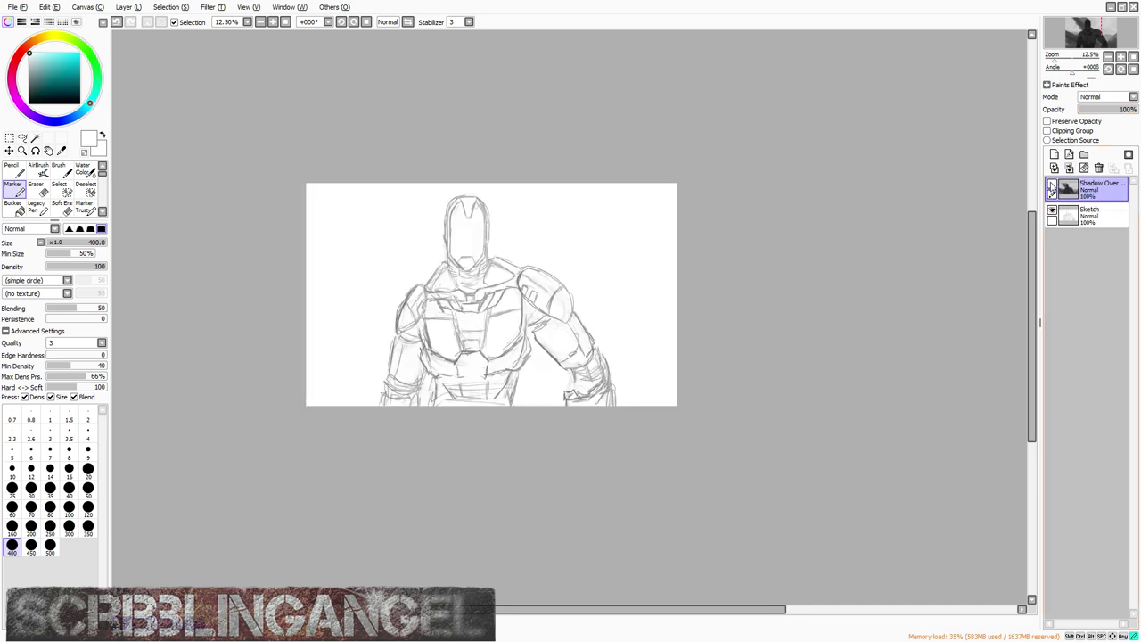
left_click(1052, 184)
Step: On a new layer, lighten the two large side plates of the chest armor with a white Marker at size 120
left_click(1053, 153)
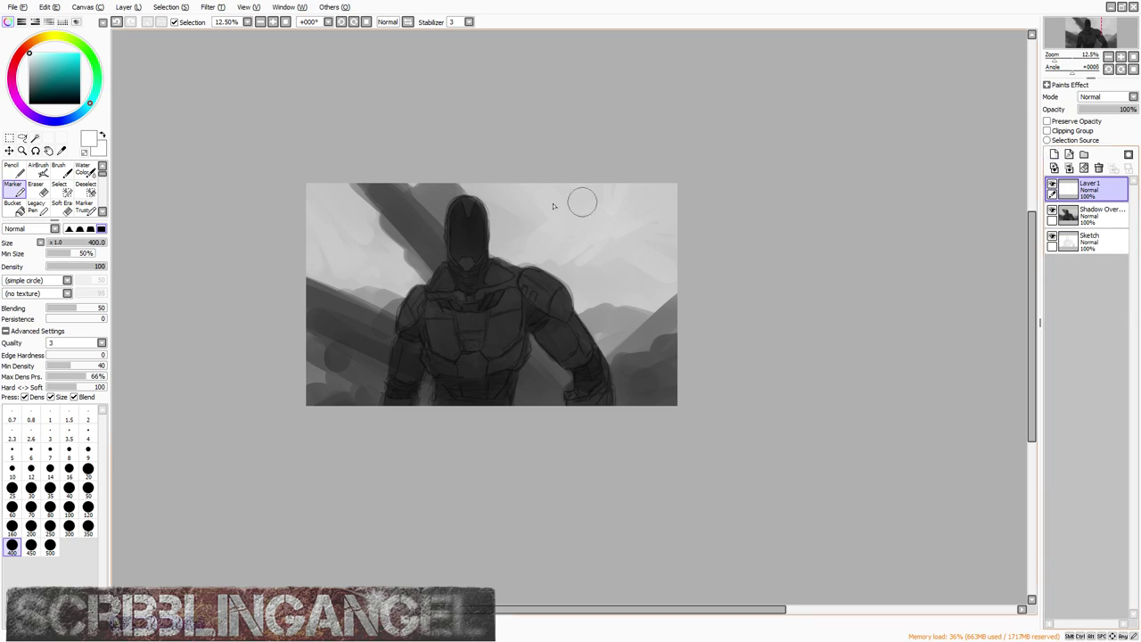
scroll(581, 199, "up", 2)
key("bracketleft")
key("bracketleft")
key("bracketleft")
key("bracketleft")
key("bracketleft")
key("bracketleft")
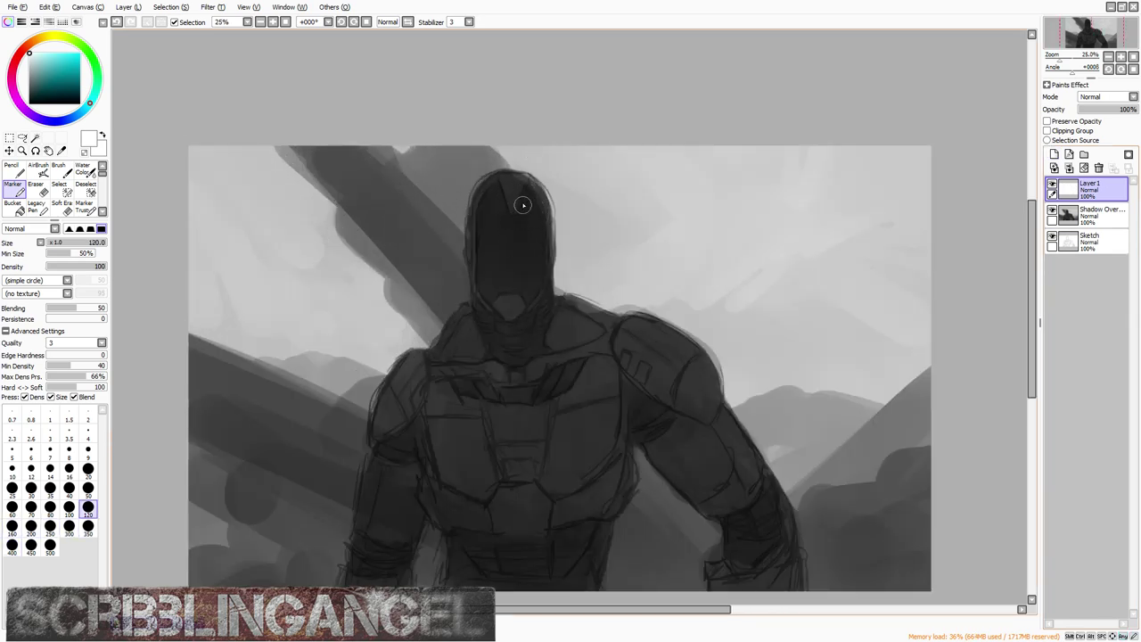
scroll(527, 347, "up", 2)
mouse_move(530, 327)
left_mouse_down()
mouse_move(517, 395)
mouse_move(535, 312)
mouse_move(622, 291)
mouse_move(629, 316)
mouse_move(565, 449)
mouse_move(510, 454)
mouse_move(517, 415)
mouse_move(507, 444)
mouse_move(565, 382)
mouse_move(543, 441)
mouse_move(575, 334)
mouse_move(562, 327)
mouse_move(565, 306)
left_mouse_up()
scroll(565, 306, "down", 3)
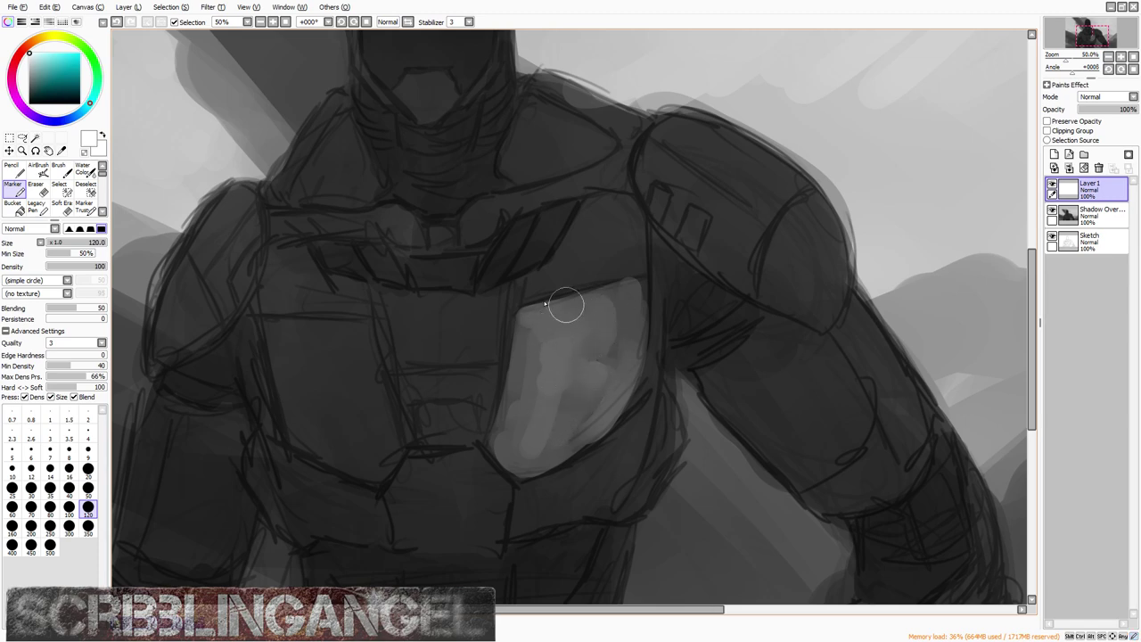
scroll(446, 359, "up", 3)
mouse_move(446, 359)
left_mouse_down()
mouse_move(450, 319)
mouse_move(468, 388)
mouse_move(456, 431)
mouse_move(453, 410)
mouse_move(442, 429)
mouse_move(378, 390)
mouse_move(361, 310)
mouse_move(367, 292)
mouse_move(439, 292)
mouse_move(430, 411)
mouse_move(394, 351)
left_mouse_up()
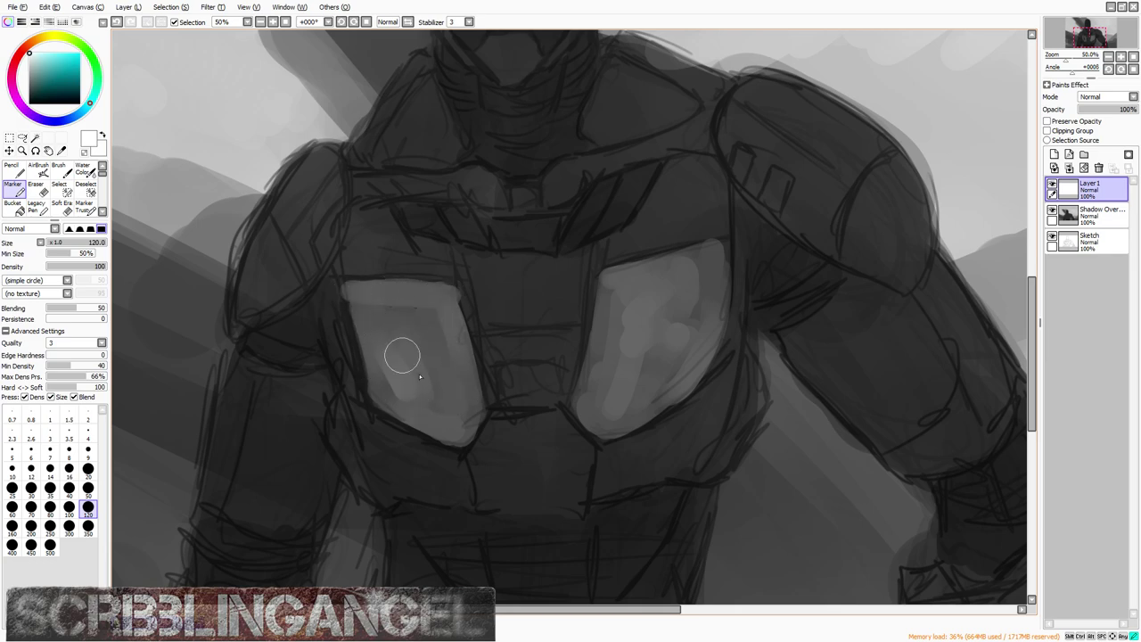
Step: Lighten the central chest segments between the side plates with the white Marker, using sizes 50 and 100 for the smaller parts
scroll(395, 351, "down", 2)
scroll(520, 309, "up", 1)
mouse_move(527, 309)
left_mouse_down()
mouse_move(480, 324)
mouse_move(467, 292)
mouse_move(516, 306)
mouse_move(489, 319)
mouse_move(515, 345)
mouse_move(529, 340)
mouse_move(505, 344)
mouse_move(540, 341)
left_mouse_up()
key("bracketleft")
key("bracketleft")
key("bracketleft")
key("bracketleft")
key("bracketleft")
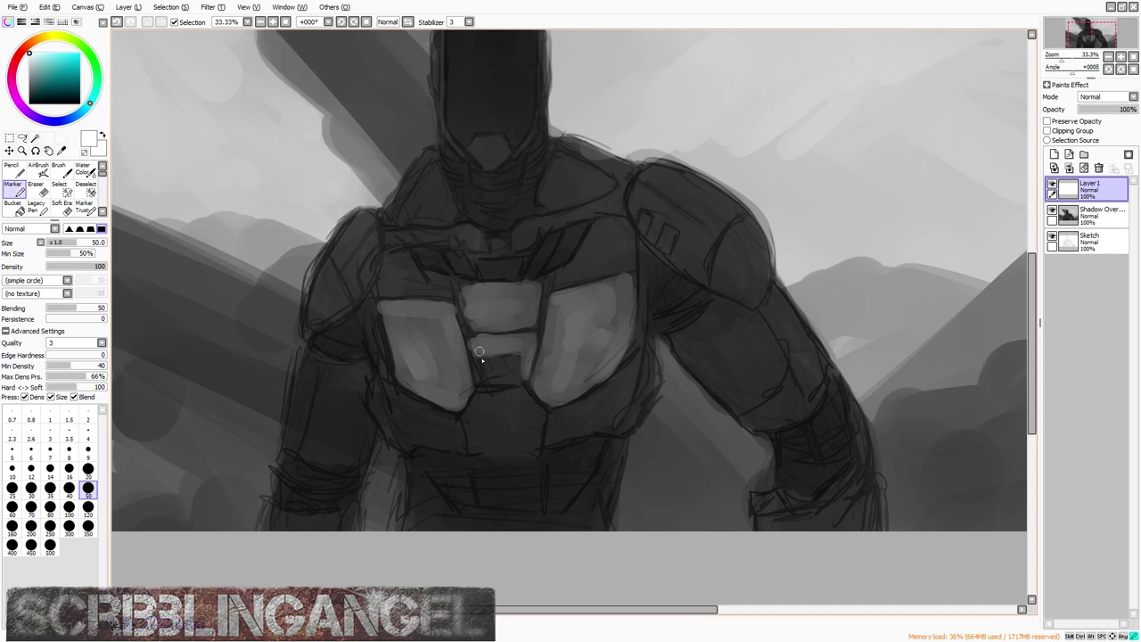
key("bracketright")
key("bracketright")
key("bracketright")
key("bracketright")
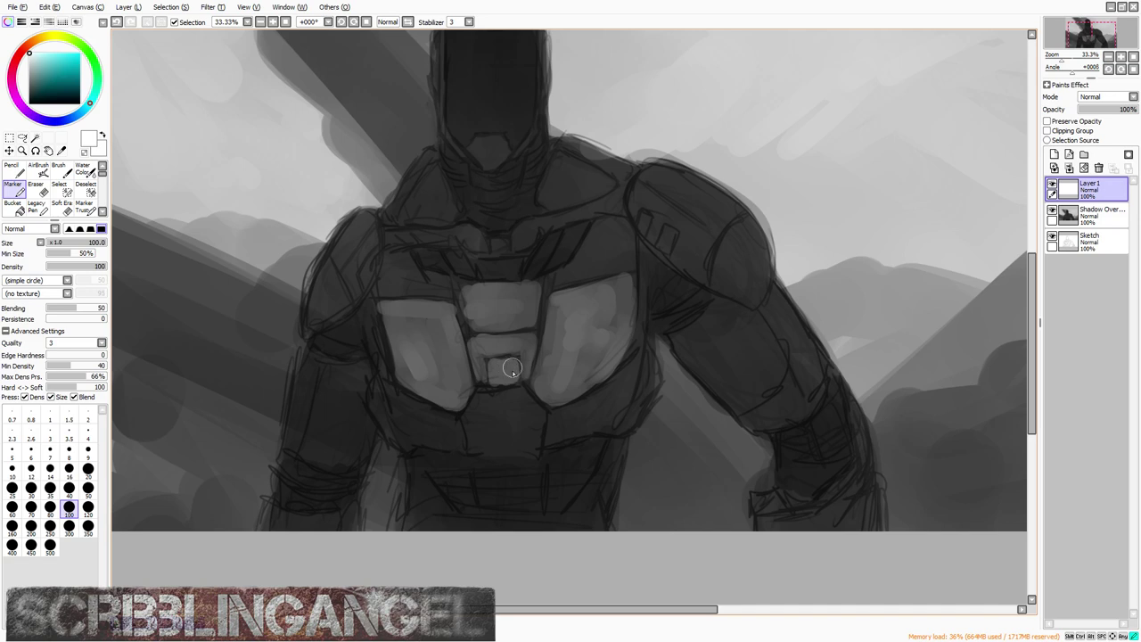
Step: Fill the two upper chest plates below the collar with light Marker strokes at size 100
mouse_move(553, 277)
left_mouse_down()
mouse_move(618, 267)
mouse_move(624, 230)
mouse_move(580, 260)
mouse_move(596, 237)
mouse_move(619, 235)
mouse_move(604, 264)
left_mouse_up()
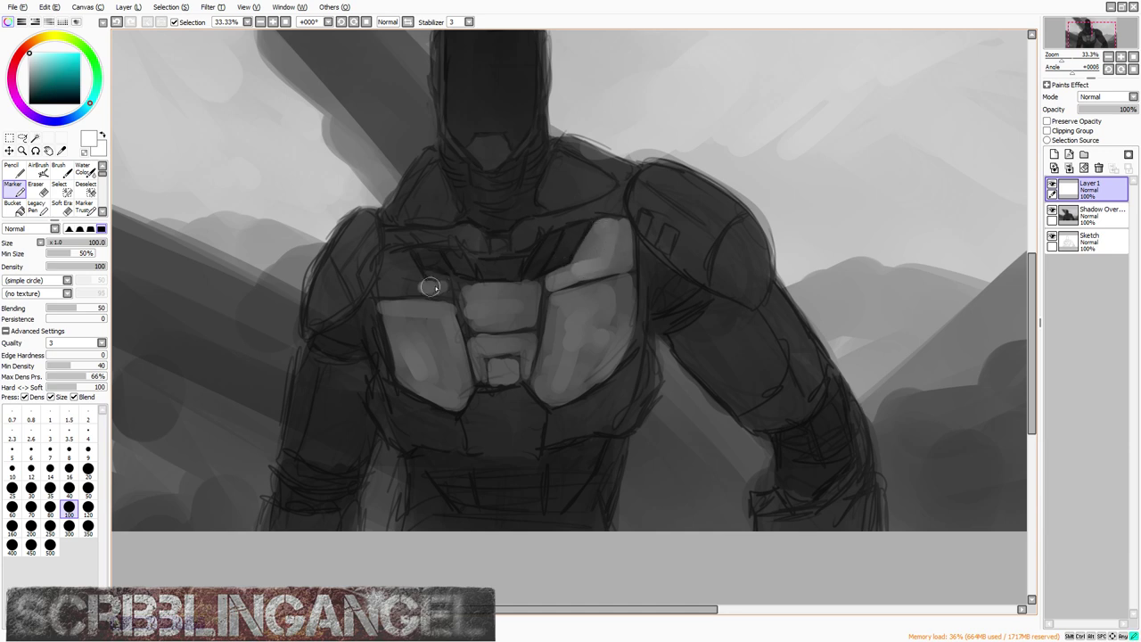
left_click_drag(429, 287, 446, 287)
mouse_move(403, 258)
left_mouse_down()
mouse_move(445, 290)
mouse_move(467, 273)
left_mouse_up()
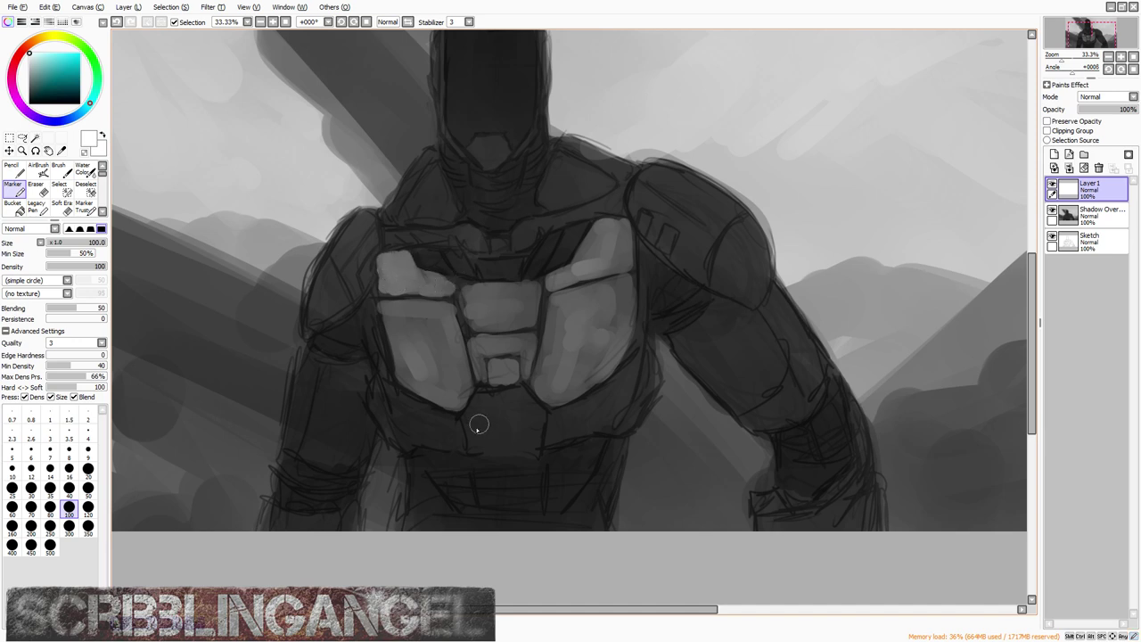
Step: Lighten the three lower torso plates and the outer edges of the chest armor with white Marker strokes
mouse_move(479, 425)
left_mouse_down()
mouse_move(469, 415)
mouse_move(480, 400)
left_mouse_up()
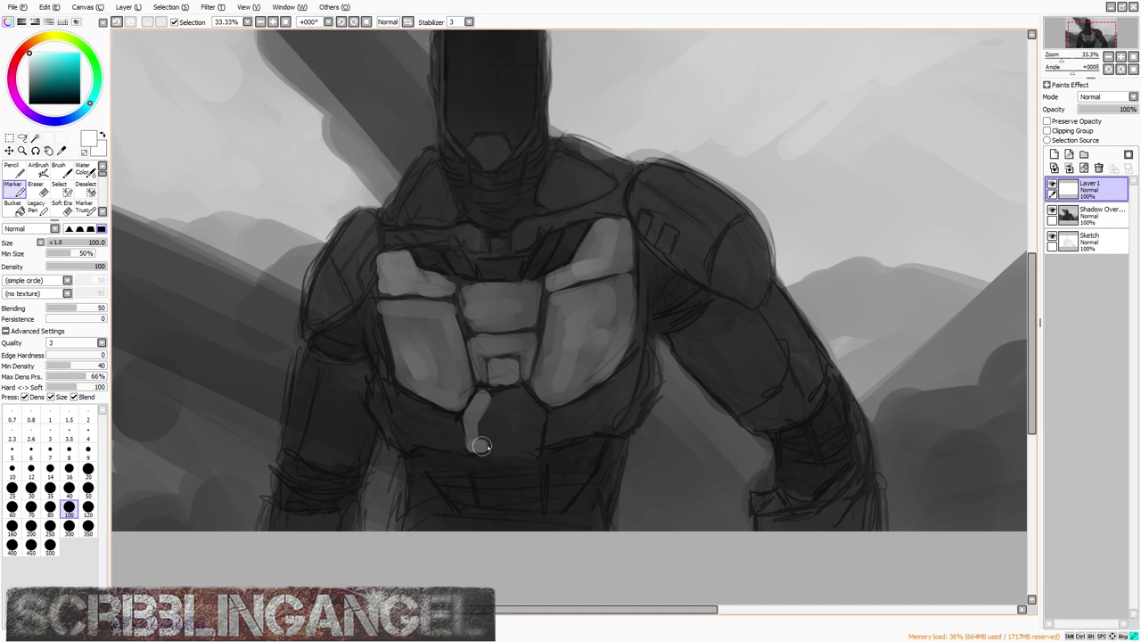
mouse_move(480, 446)
left_mouse_down()
mouse_move(534, 442)
mouse_move(519, 394)
mouse_move(522, 430)
mouse_move(519, 418)
mouse_move(490, 431)
left_mouse_up()
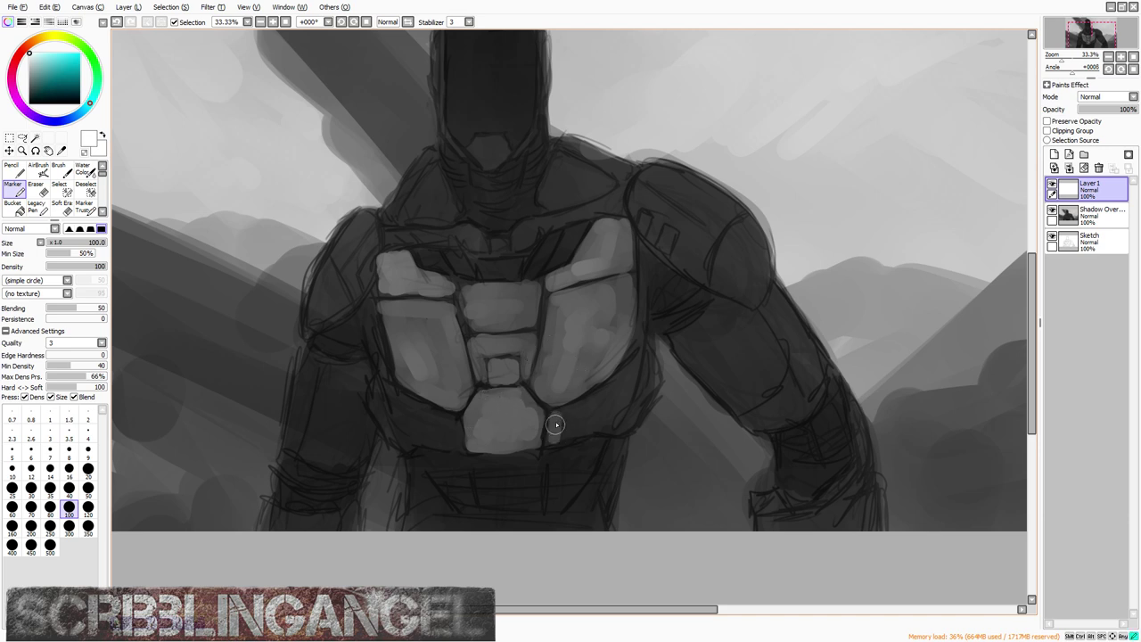
mouse_move(593, 409)
left_mouse_down()
mouse_move(563, 421)
mouse_move(630, 370)
mouse_move(639, 265)
left_mouse_up()
mouse_move(635, 369)
left_mouse_down()
mouse_move(619, 422)
mouse_move(595, 425)
mouse_move(620, 399)
mouse_move(603, 404)
mouse_move(625, 399)
mouse_move(597, 417)
left_mouse_up()
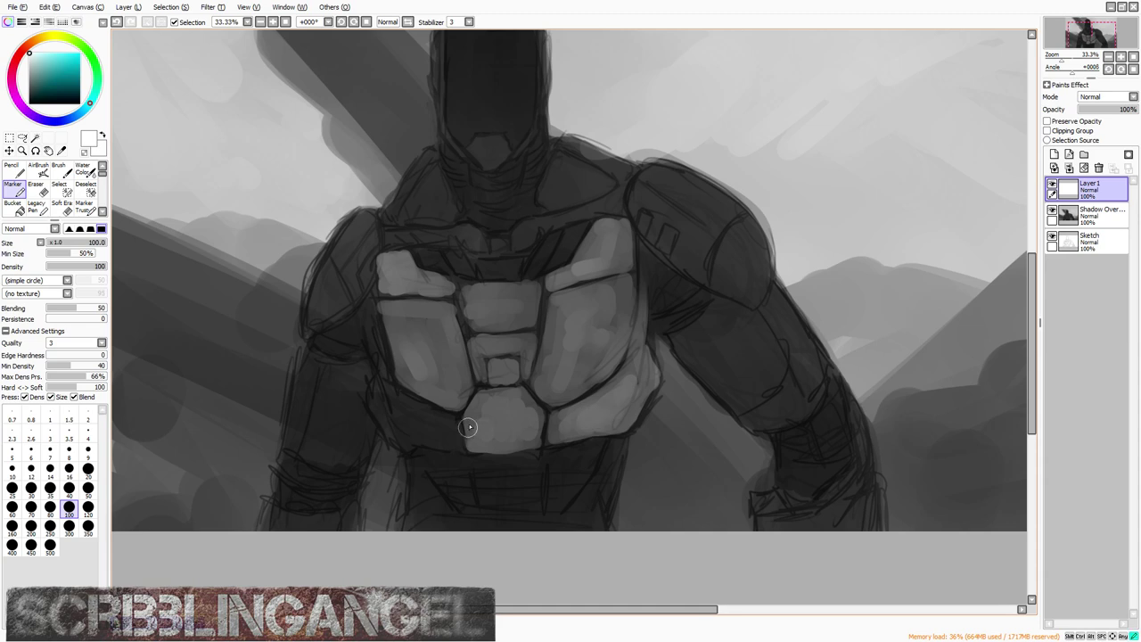
mouse_move(468, 427)
left_mouse_down()
mouse_move(405, 443)
mouse_move(372, 408)
mouse_move(428, 415)
left_mouse_up()
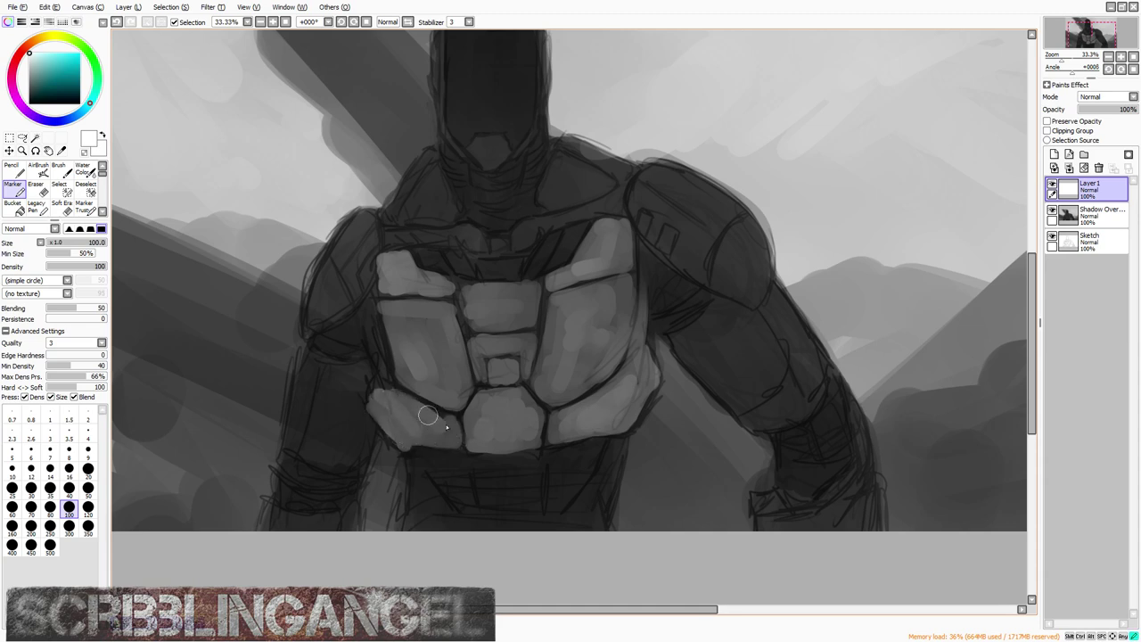
mouse_move(380, 388)
left_mouse_down()
mouse_move(377, 352)
mouse_move(386, 382)
mouse_move(373, 308)
left_mouse_up()
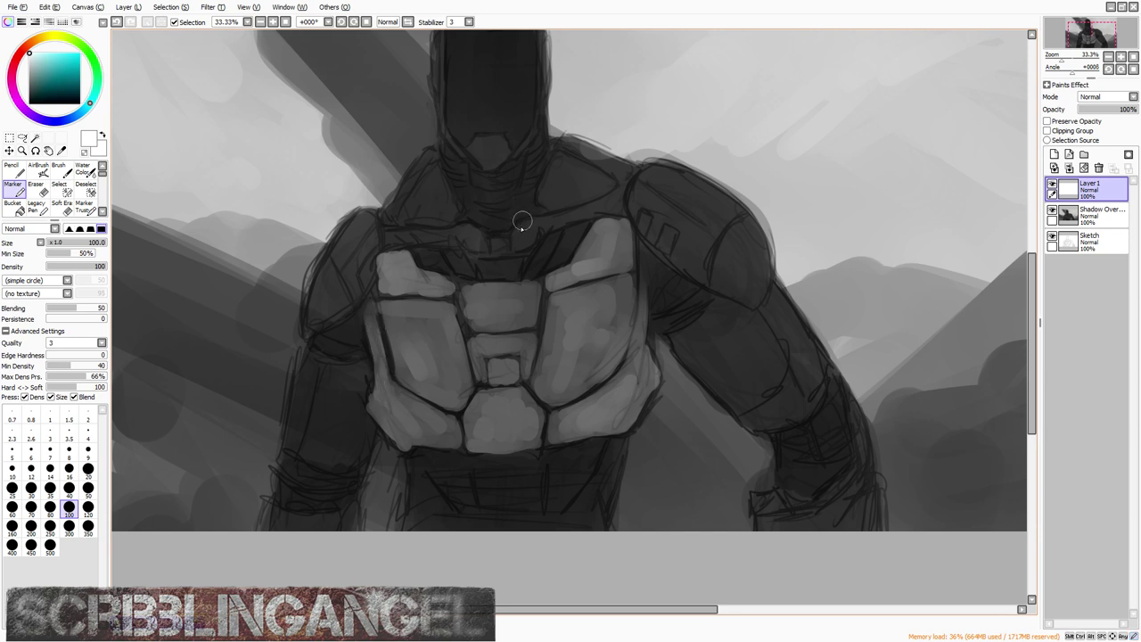
Step: Lighten the collar straps, their inner ends and the small center stud above the chest armor with white Marker strokes at size 100
mouse_move(576, 216)
left_mouse_down()
mouse_move(610, 202)
mouse_move(618, 213)
mouse_move(594, 207)
mouse_move(613, 204)
mouse_move(619, 169)
mouse_move(574, 152)
mouse_move(627, 166)
mouse_move(587, 153)
left_mouse_up()
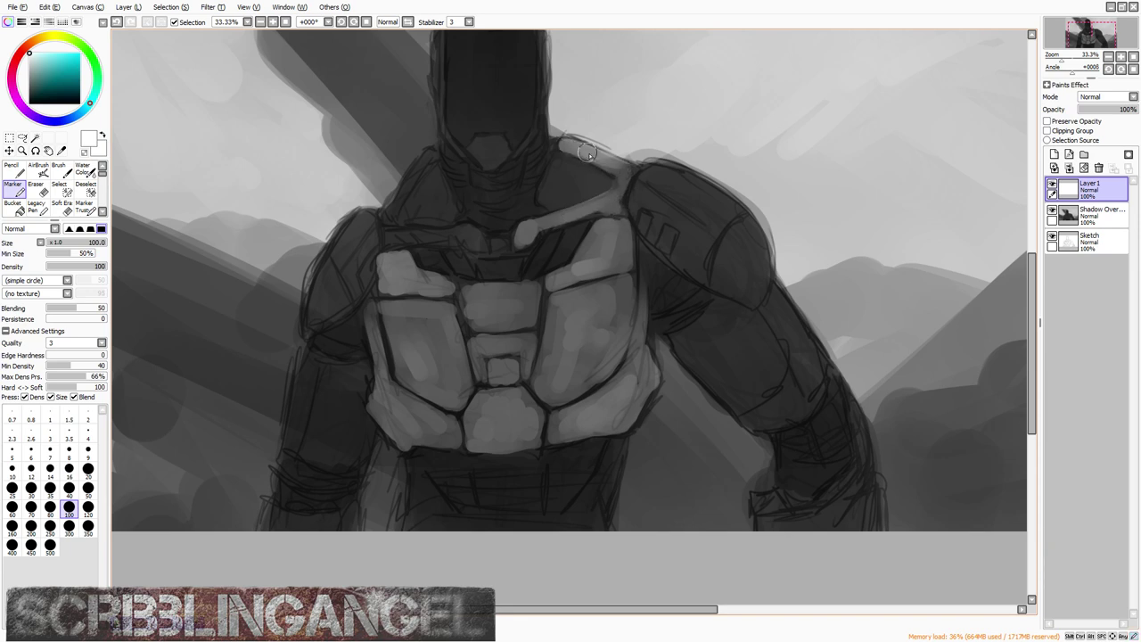
mouse_move(429, 156)
left_mouse_down()
mouse_move(387, 229)
mouse_move(396, 239)
mouse_move(466, 234)
left_mouse_up()
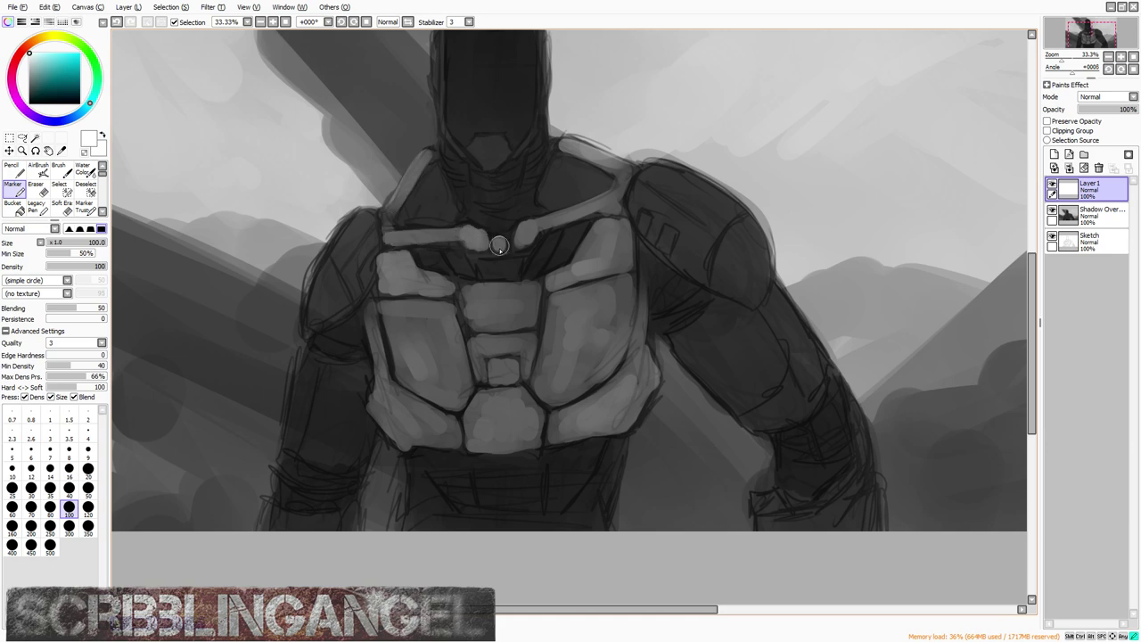
scroll(536, 175, "down", 2)
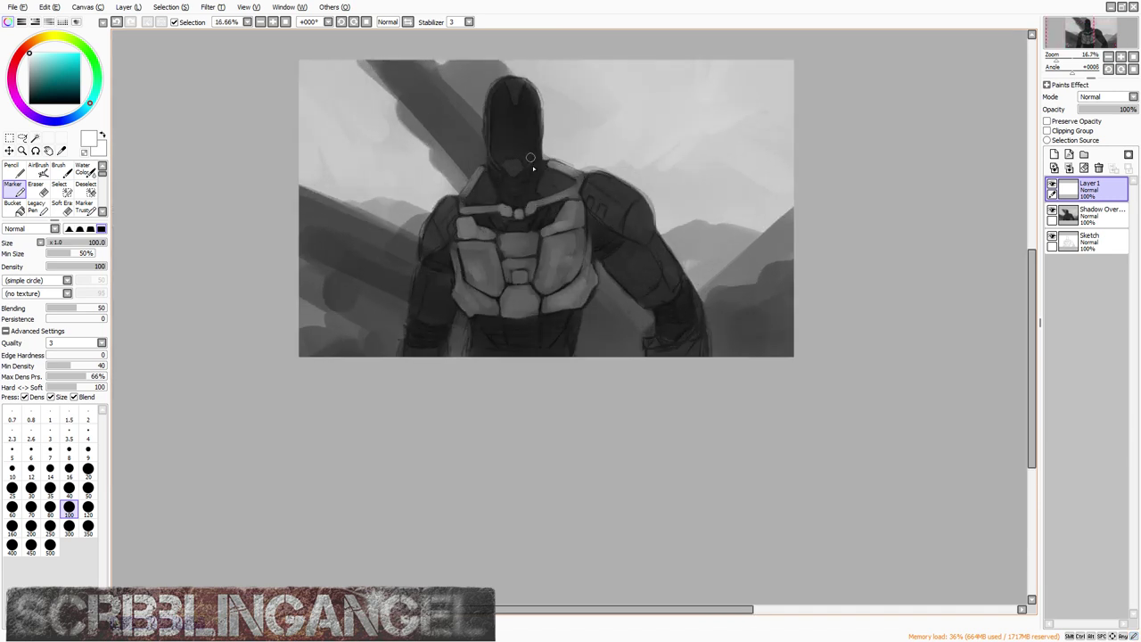
scroll(530, 166, "up", 1)
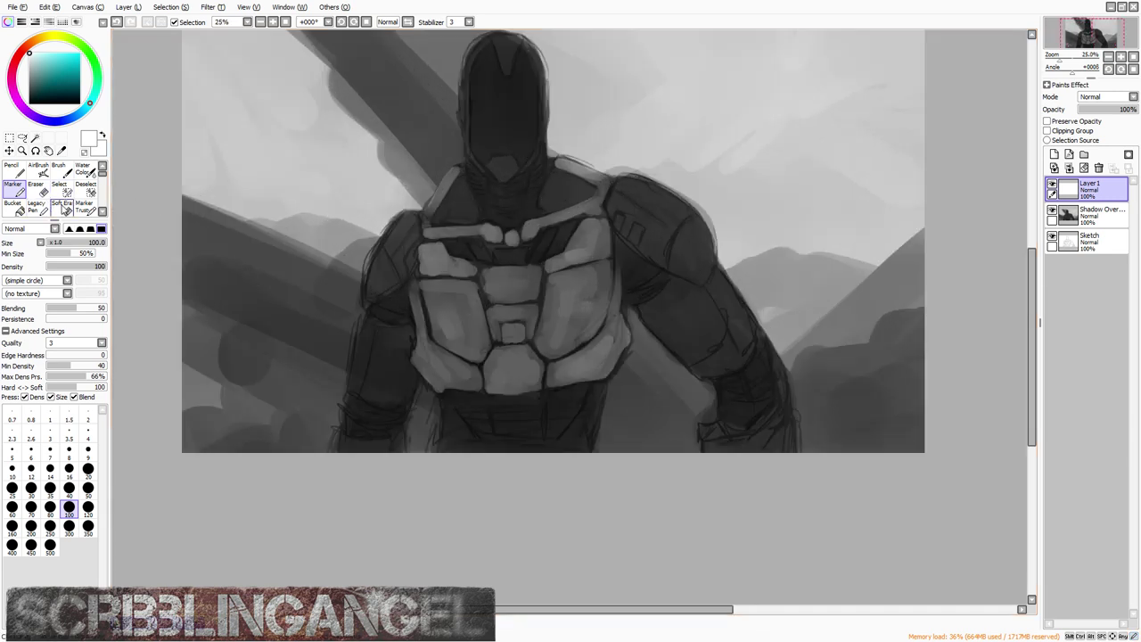
left_click(62, 205)
left_click(49, 416)
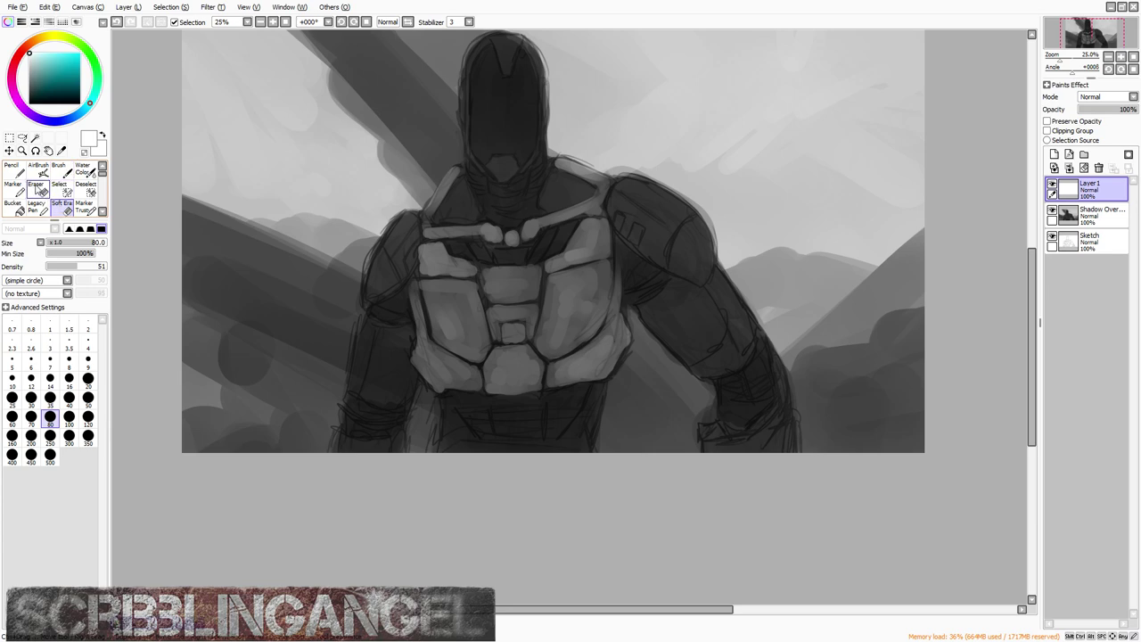
left_click(39, 190)
left_click_drag(419, 281, 525, 395)
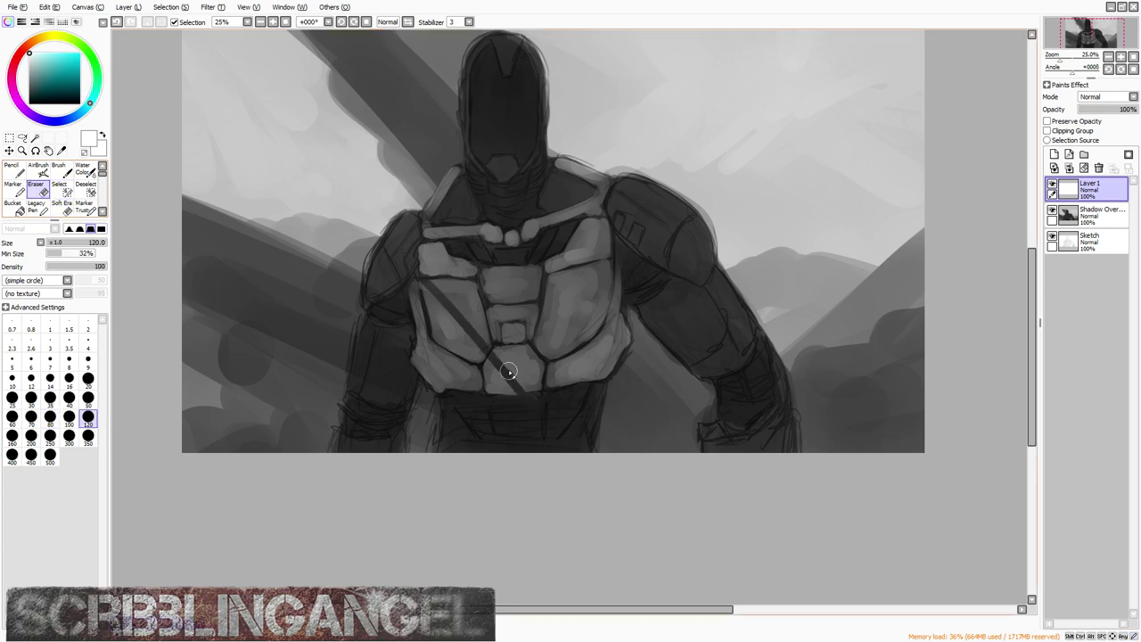
scroll(461, 322, "up", 7)
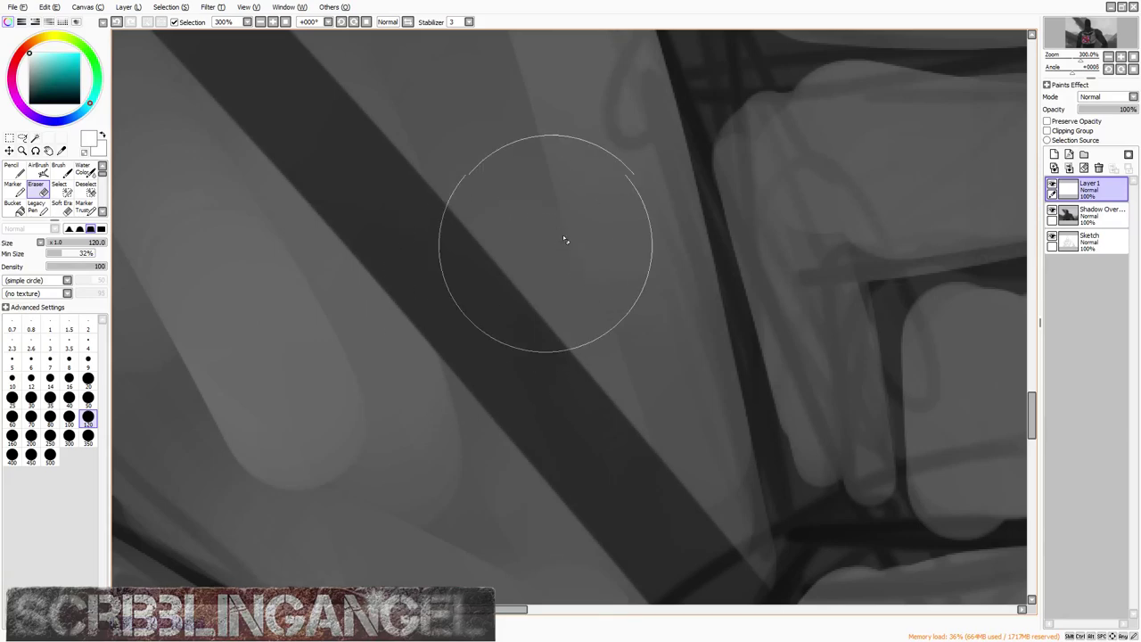
mouse_move(584, 185)
left_mouse_down()
mouse_move(458, 335)
mouse_move(421, 450)
left_mouse_up()
scroll(448, 235, "down", 6)
scroll(459, 147, "up", 2)
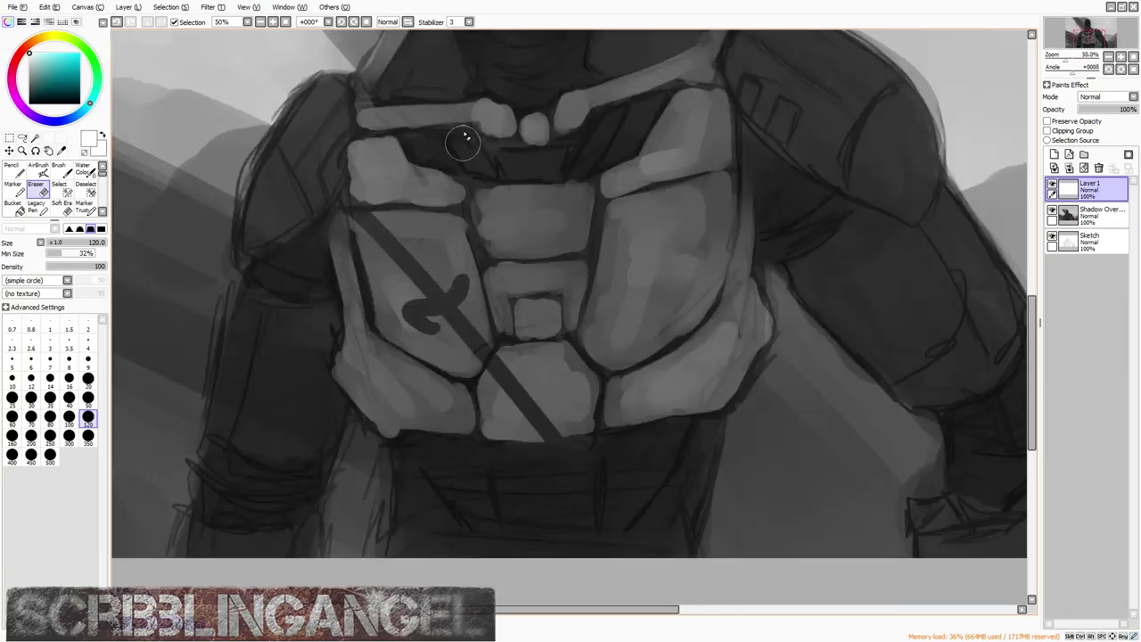
key("ctrl+z")
key("ctrl+z")
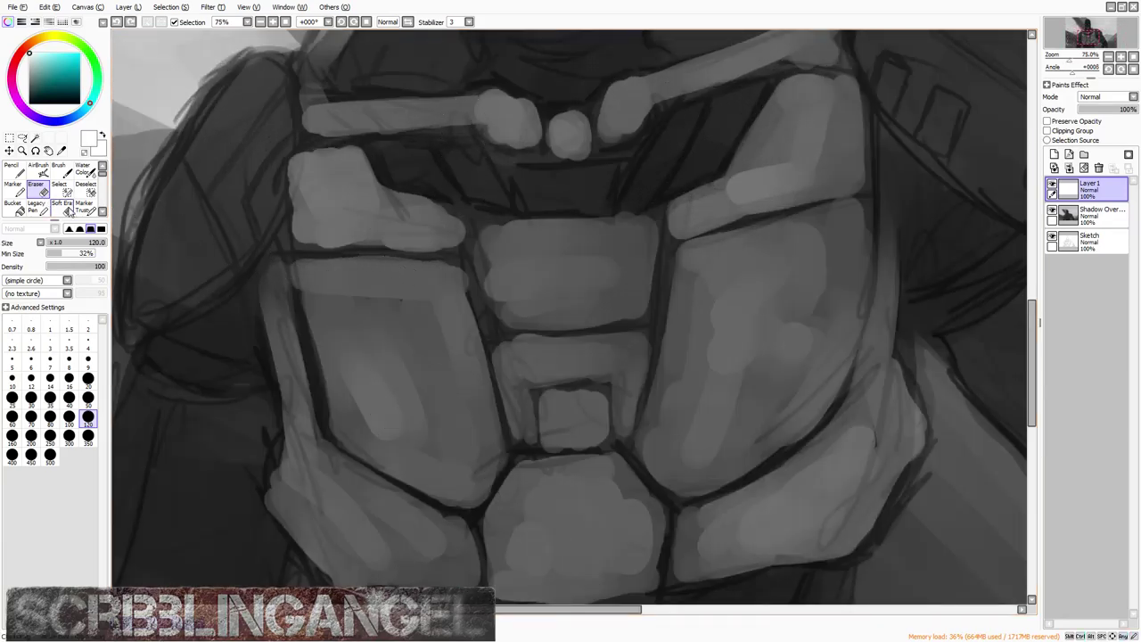
Step: Try to soften the upper part of the chest armor's left side plate with the Soft Eraser at size 80
left_click(62, 207)
scroll(387, 345, "up", 2)
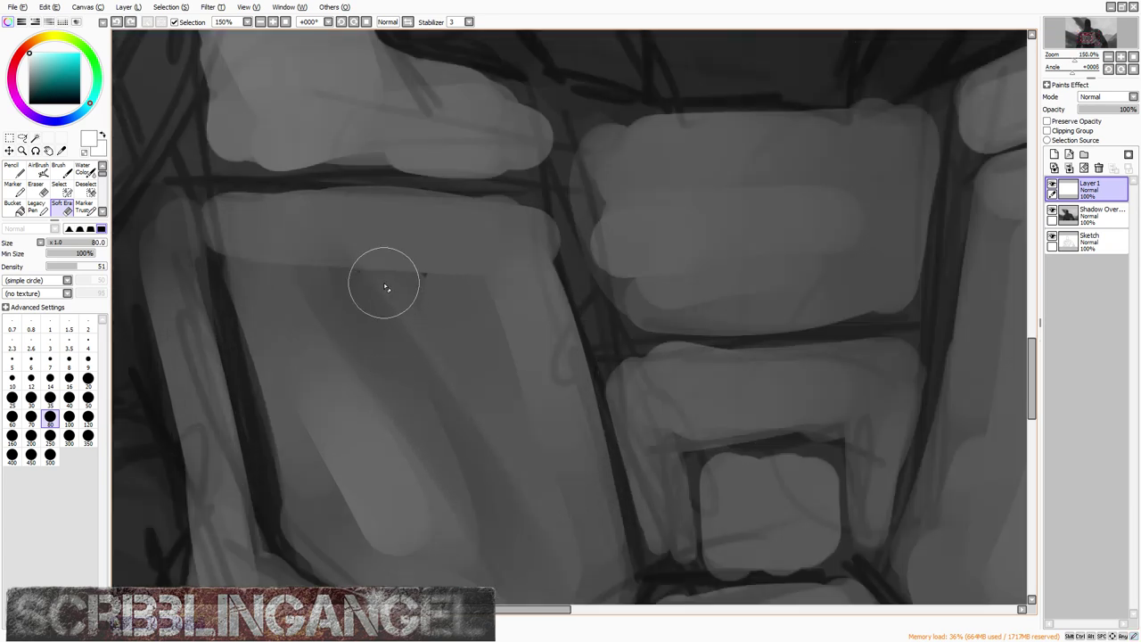
key("ctrl+z")
mouse_move(332, 248)
left_mouse_down()
mouse_move(421, 346)
mouse_move(436, 333)
mouse_move(491, 364)
mouse_move(488, 308)
mouse_move(389, 269)
mouse_move(368, 413)
mouse_move(595, 309)
mouse_move(589, 411)
mouse_move(392, 341)
mouse_move(340, 281)
mouse_move(384, 281)
left_mouse_up()
scroll(384, 282, "down", 3)
key("ctrl+z")
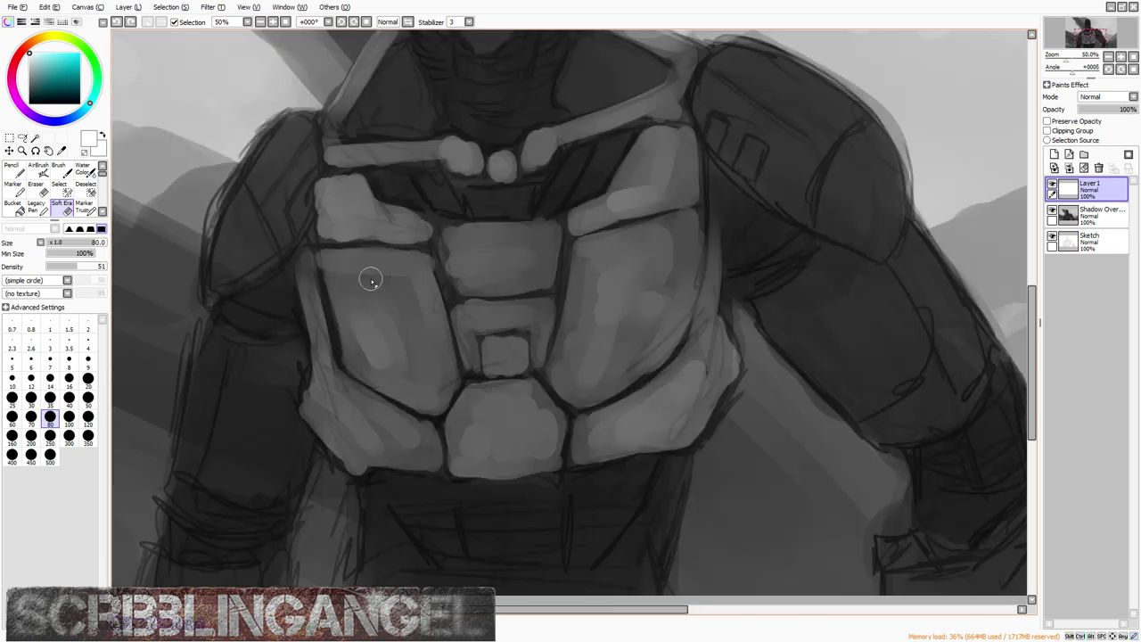
Step: Fade the outer and lower edges of the chest armor highlights on both sides with the Soft Eraser at size 350
key("bracketright")
key("bracketright")
key("bracketright")
key("bracketright")
key("bracketright")
key("bracketright")
key("bracketright")
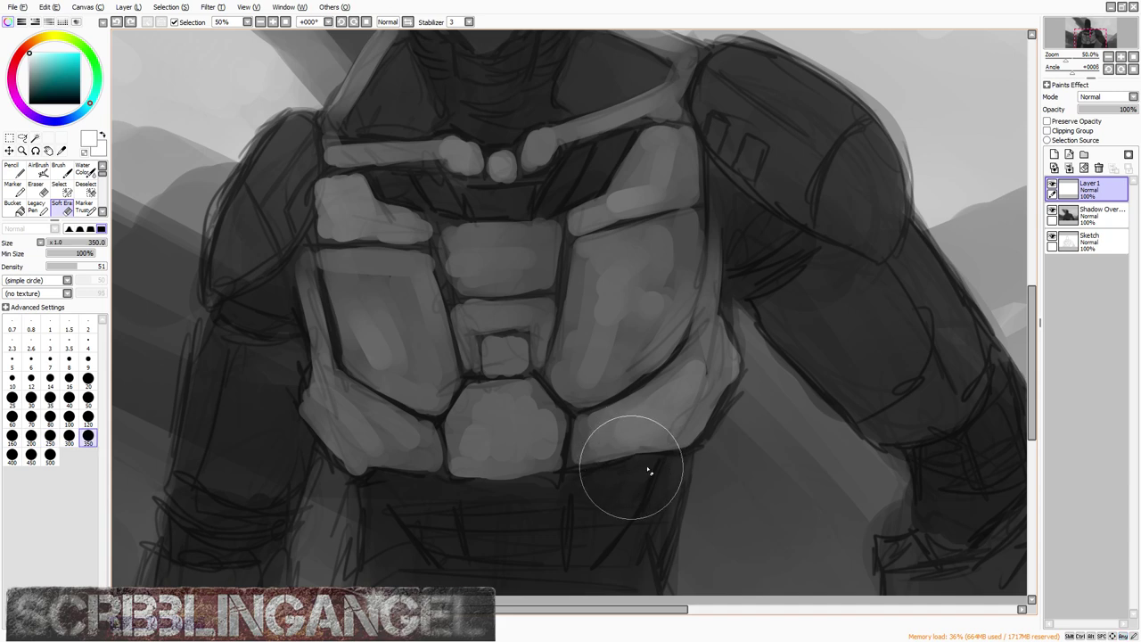
left_click_drag(741, 311, 713, 395)
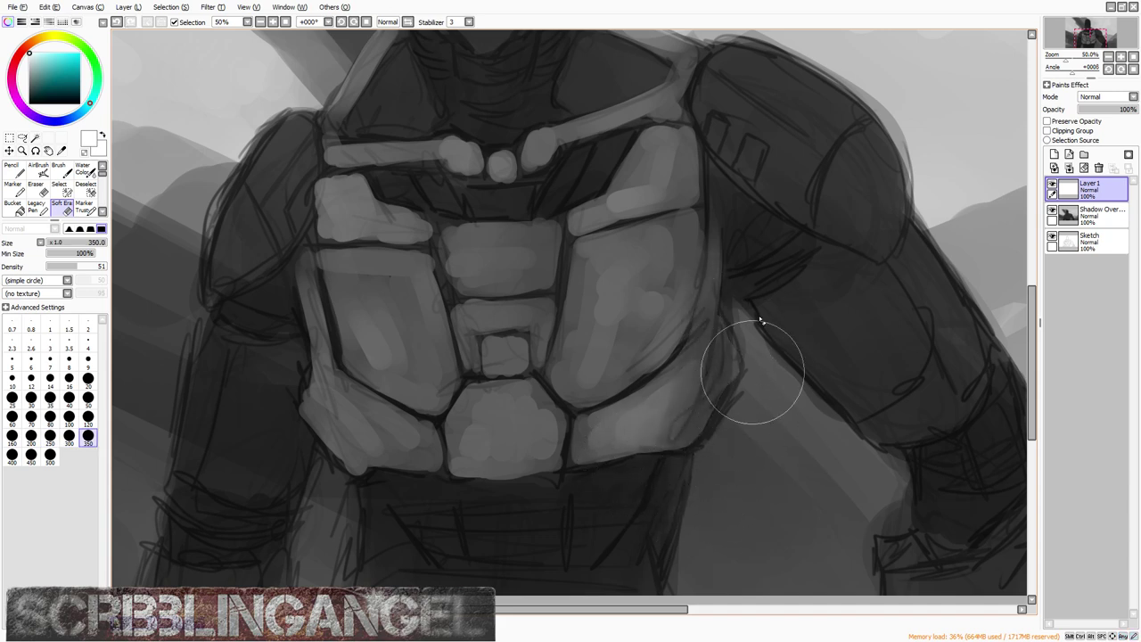
scroll(631, 515, "down", 2)
scroll(634, 318, "up", 1)
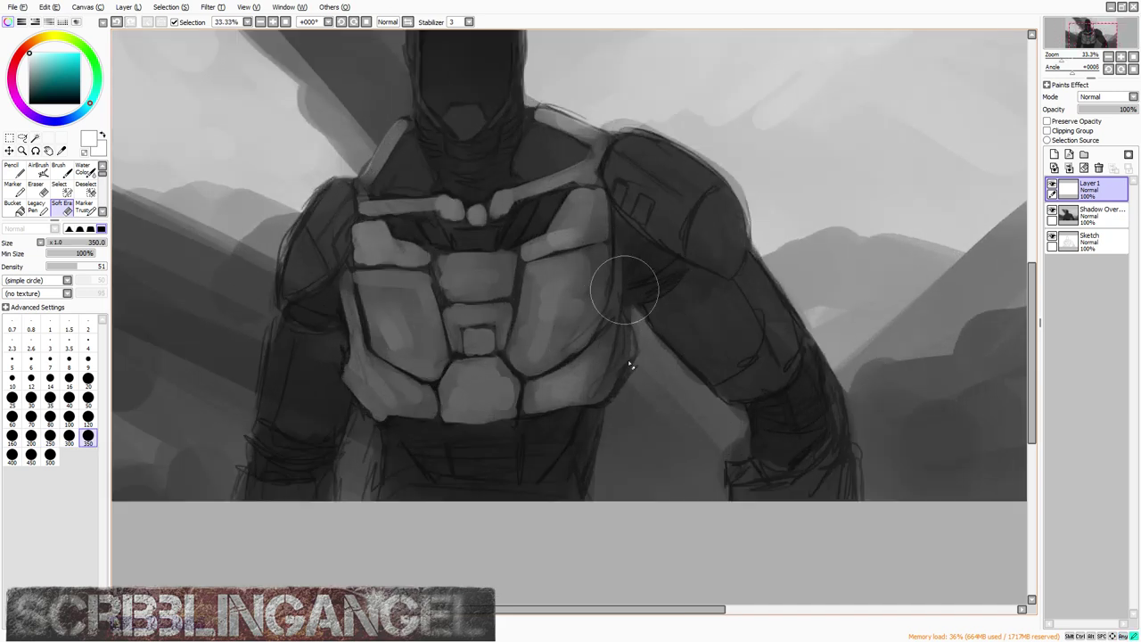
mouse_move(348, 405)
left_mouse_down()
mouse_move(381, 408)
mouse_move(404, 450)
mouse_move(417, 432)
mouse_move(456, 444)
mouse_move(350, 333)
mouse_move(314, 360)
mouse_move(307, 341)
mouse_move(329, 247)
mouse_move(350, 316)
mouse_move(356, 256)
mouse_move(344, 232)
mouse_move(395, 317)
mouse_move(393, 442)
mouse_move(408, 477)
left_mouse_up()
scroll(535, 287, "down", 3)
scroll(535, 287, "up", 2)
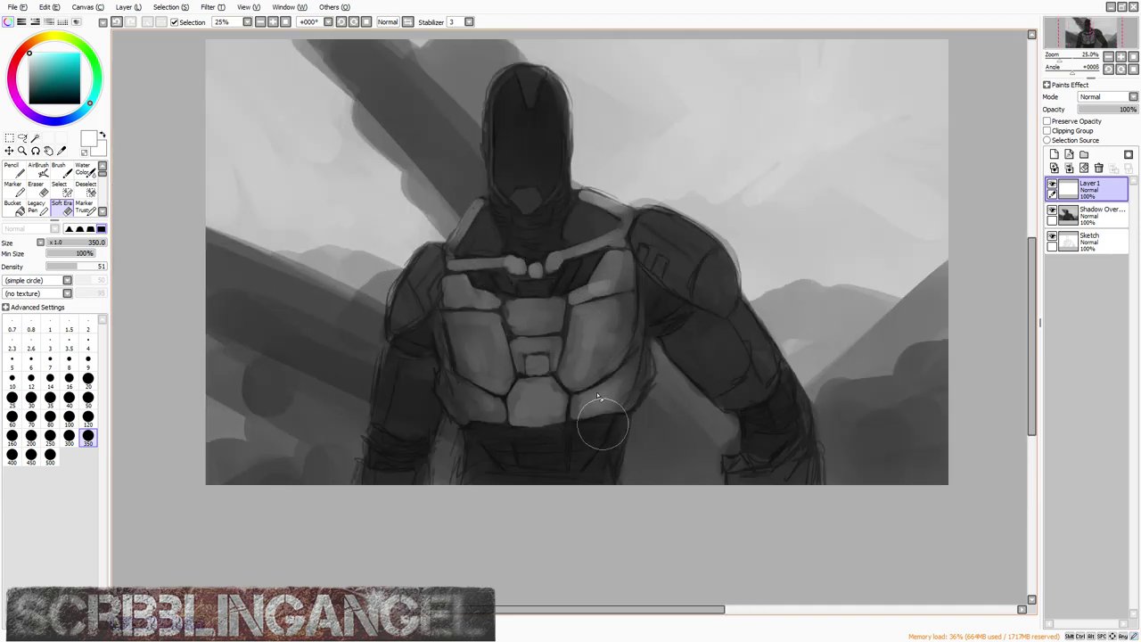
Step: Soften the shoulder ends of both collar straps with the Soft Eraser at size 350
scroll(502, 160, "down", 1)
scroll(585, 248, "up", 2)
mouse_move(628, 217)
left_mouse_down()
mouse_move(634, 271)
mouse_move(625, 267)
left_mouse_up()
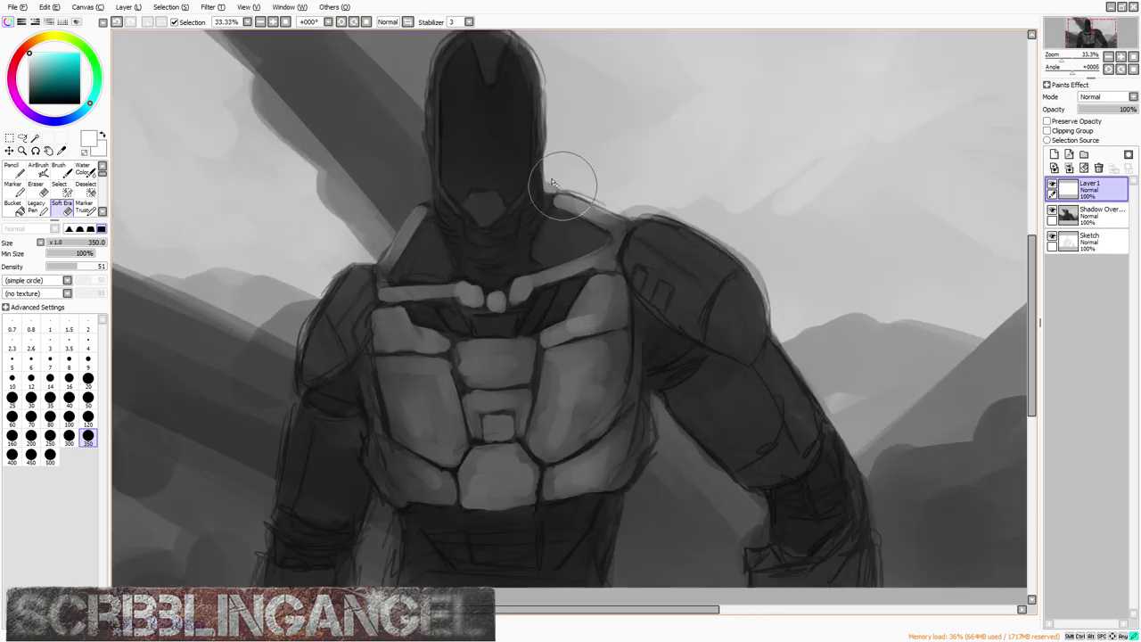
left_click_drag(409, 223, 392, 249)
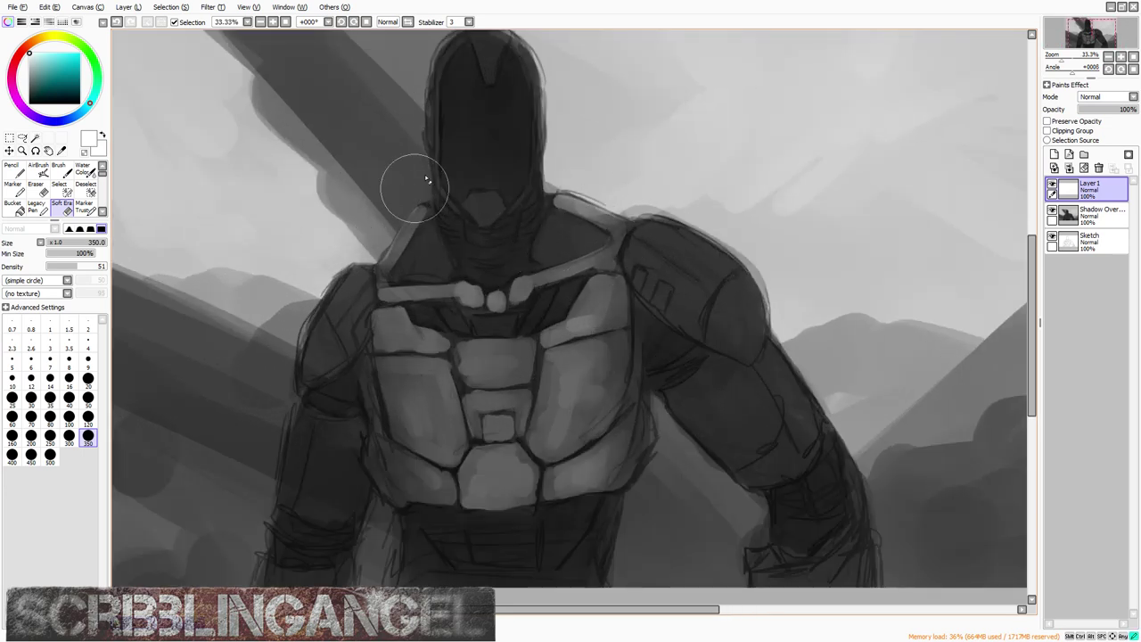
scroll(479, 301, "down", 1)
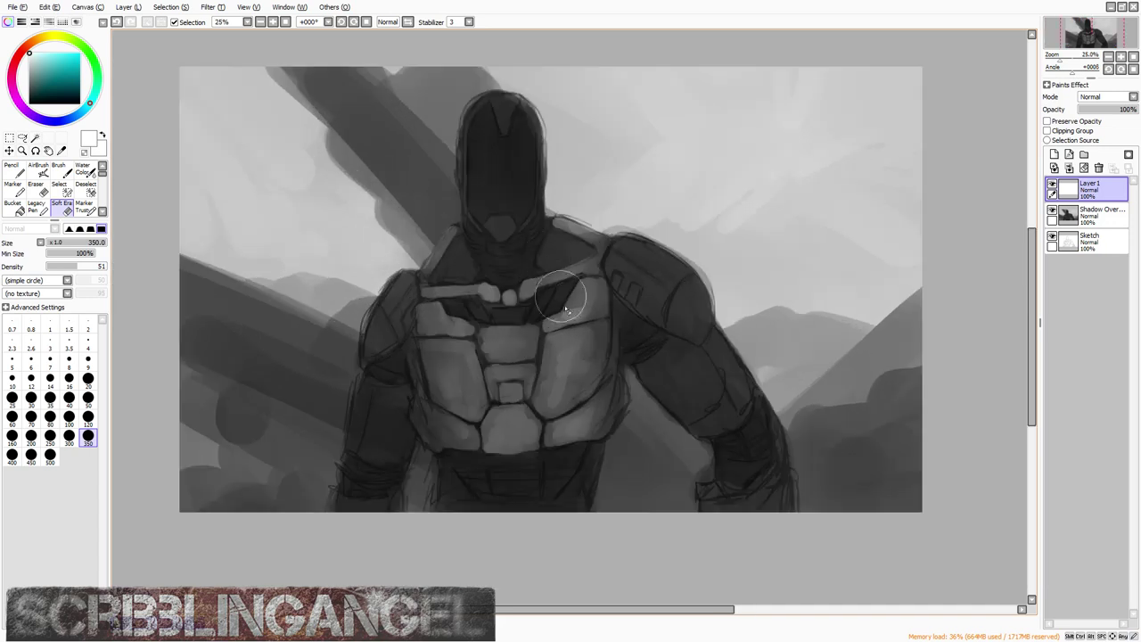
Step: Toggle the chest highlight layer's visibility to compare, and lower the layer's opacity to 56%
left_click(1053, 184)
left_click(1053, 184)
left_click(1052, 185)
left_click(1053, 185)
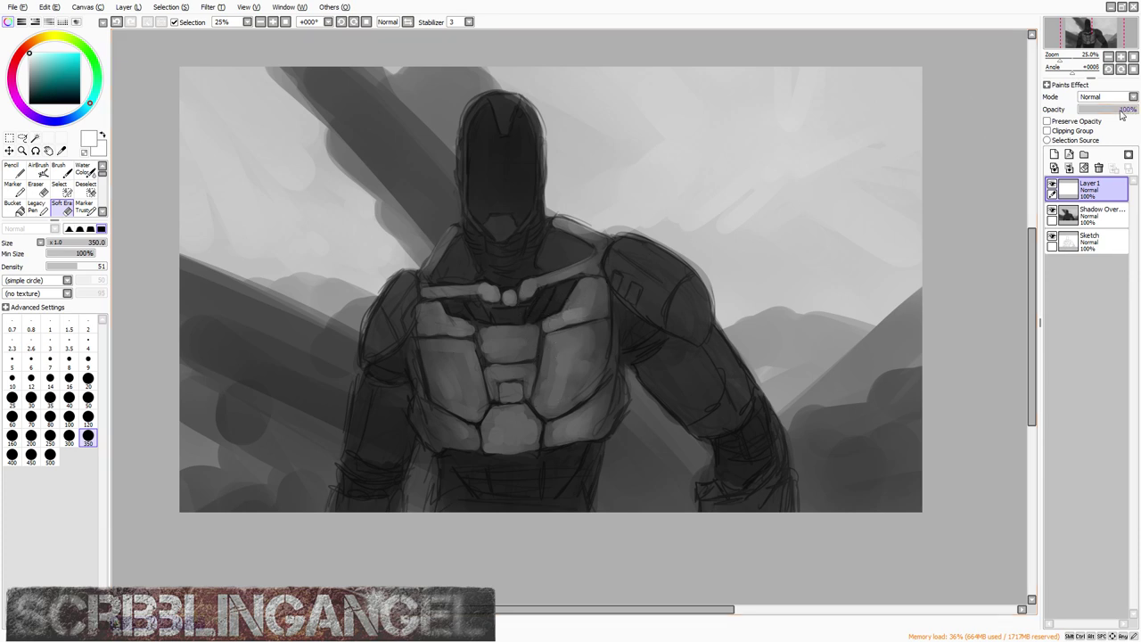
mouse_move(1120, 113)
left_mouse_down()
mouse_move(1089, 111)
mouse_move(1112, 110)
left_mouse_up()
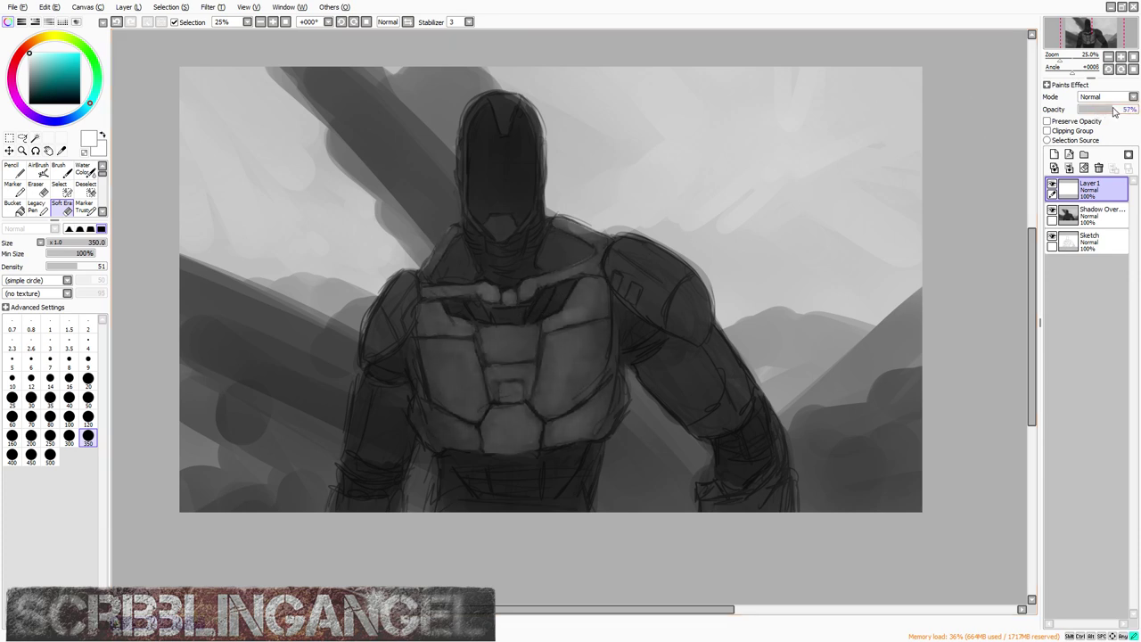
Step: Add a new layer and fill the shoulder pad on the picture's left side with white Marker strokes at size 100
left_click(1054, 154)
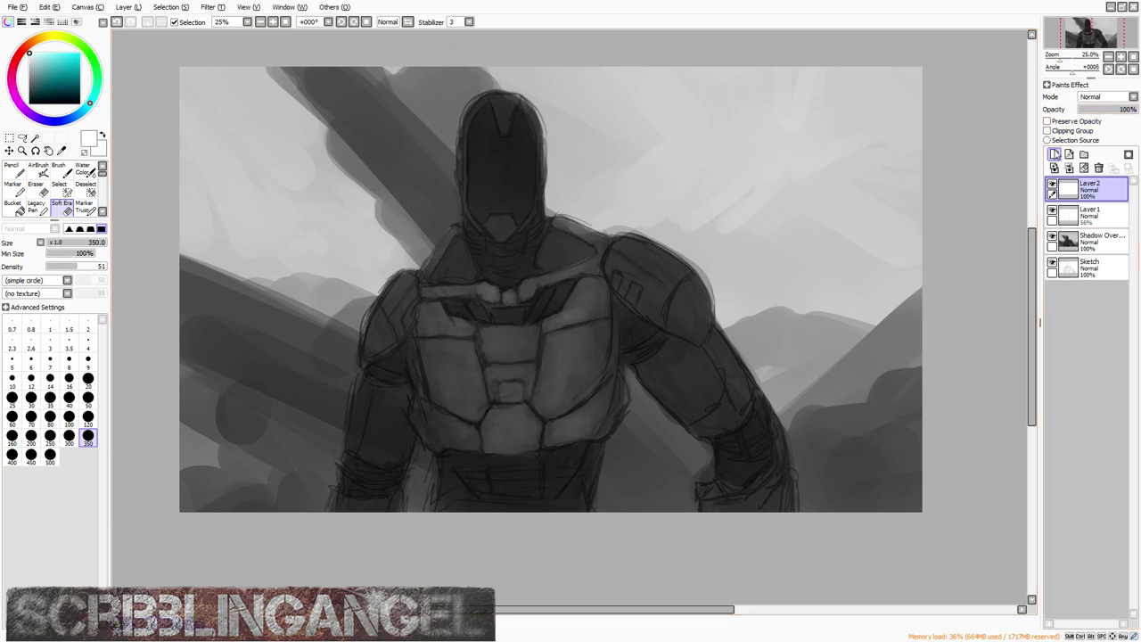
left_click(12, 187)
scroll(404, 306, "up", 2)
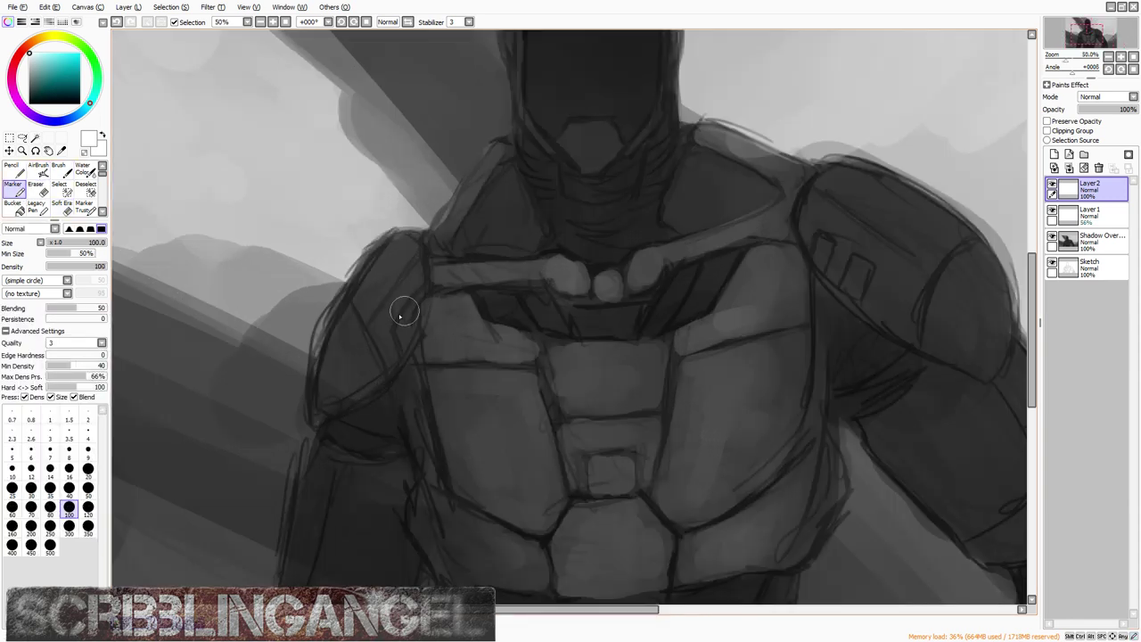
left_click_drag(411, 263, 387, 351)
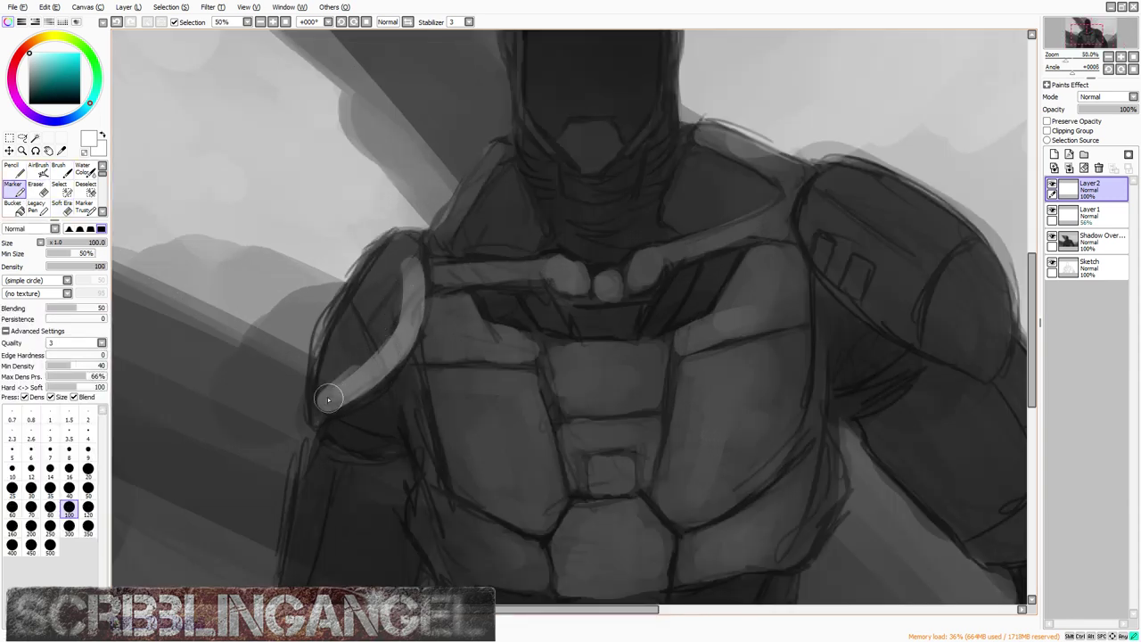
mouse_move(328, 398)
left_mouse_down()
mouse_move(345, 323)
mouse_move(332, 383)
mouse_move(399, 312)
mouse_move(384, 356)
mouse_move(365, 344)
mouse_move(377, 279)
left_mouse_up()
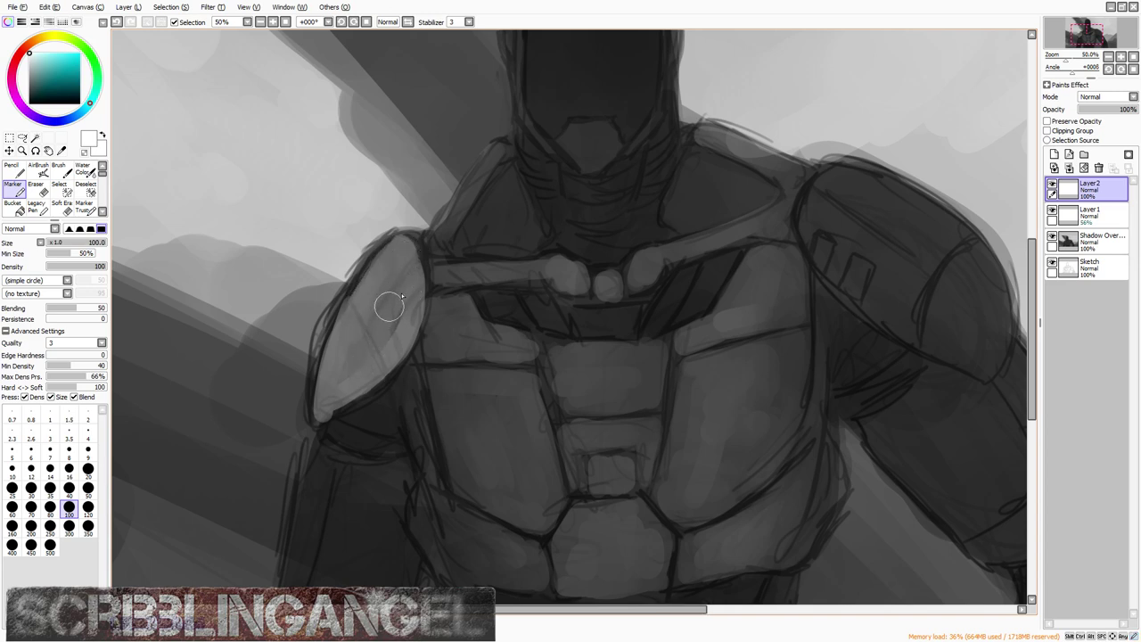
Step: Fill the larger shoulder pad on the picture's right side with white Marker strokes at size 200
scroll(451, 298, "down", 1)
key("bracketright")
key("bracketright")
key("bracketright")
key("bracketright")
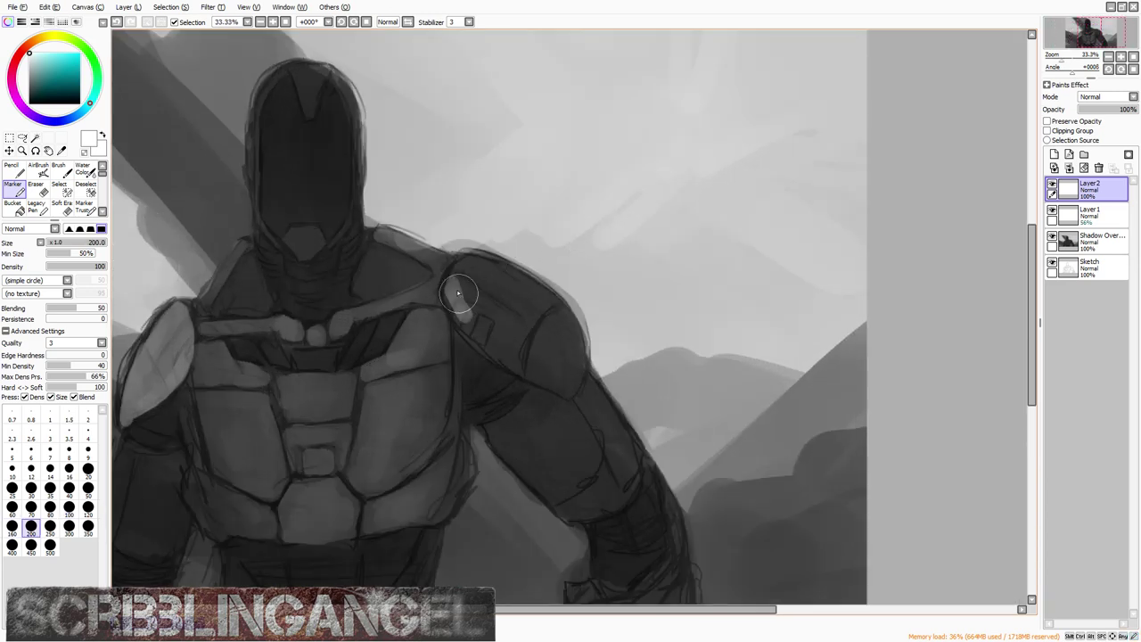
mouse_move(454, 295)
left_mouse_down()
mouse_move(557, 380)
mouse_move(550, 323)
mouse_move(466, 280)
mouse_move(522, 298)
left_mouse_up()
Step: Erase a curved seam across the outer part of the larger shoulder pad with the Eraser at size 35
left_click(35, 189)
scroll(523, 336, "up", 3)
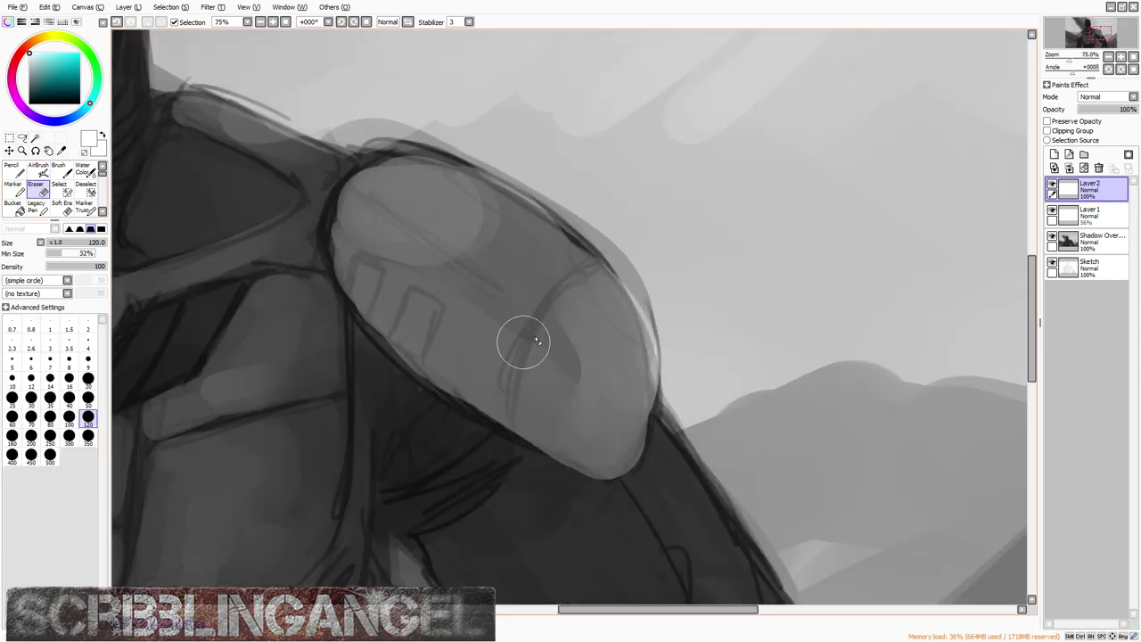
key("bracketleft")
key("bracketleft")
key("bracketleft")
key("bracketleft")
key("bracketleft")
key("bracketleft")
key("bracketleft")
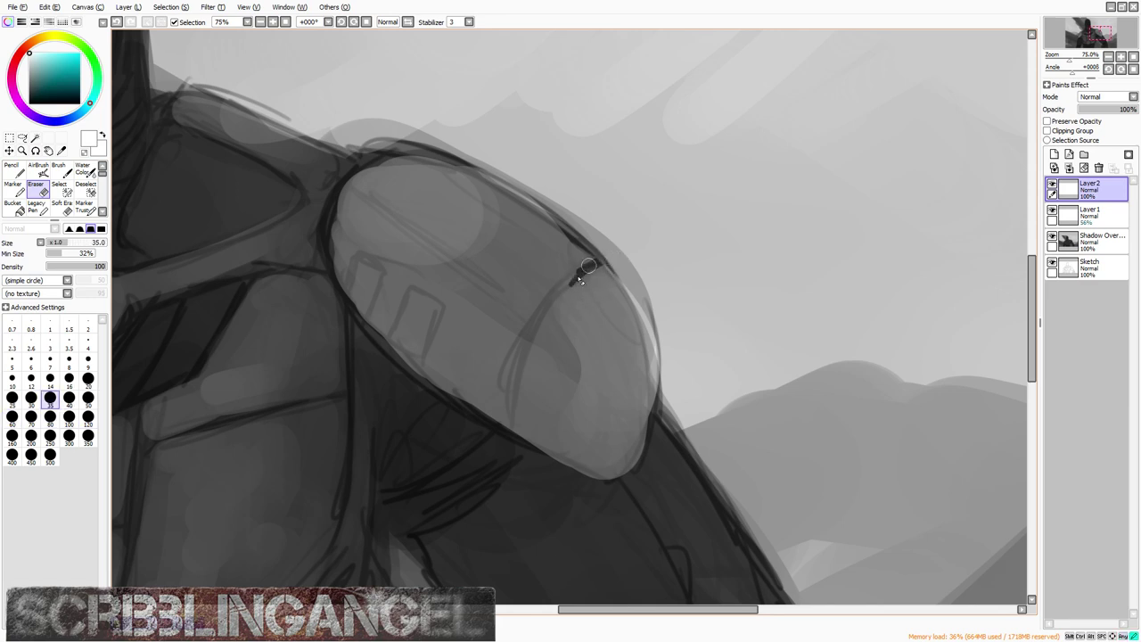
left_click_drag(595, 264, 541, 333)
left_click_drag(529, 373, 519, 446)
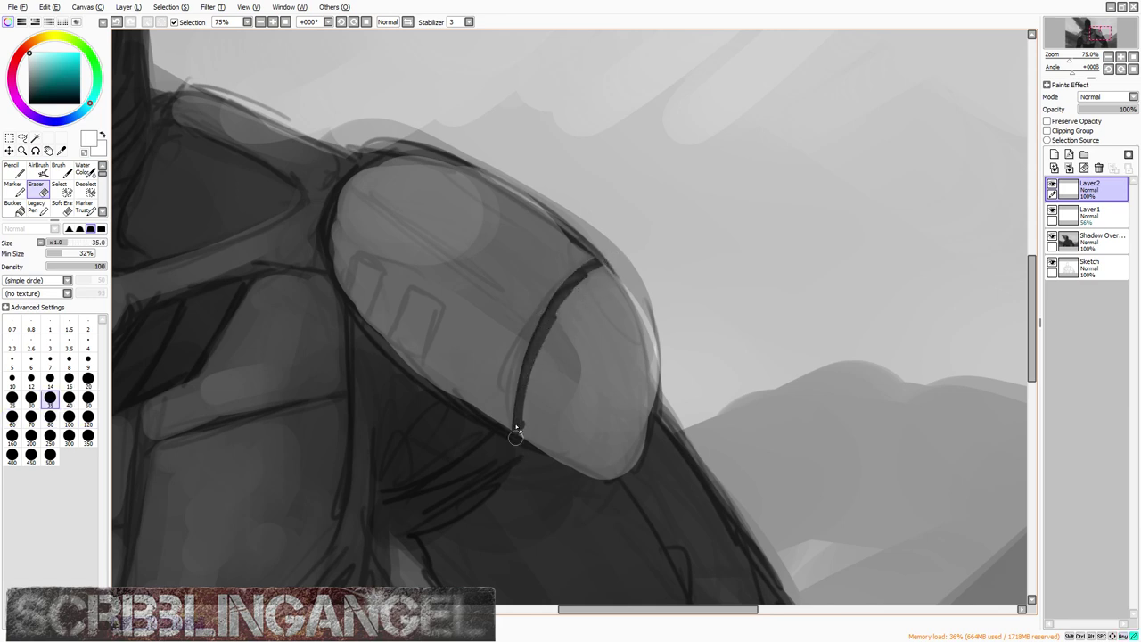
left_click_drag(553, 303, 517, 466)
scroll(497, 305, "down", 3)
scroll(484, 323, "up", 3)
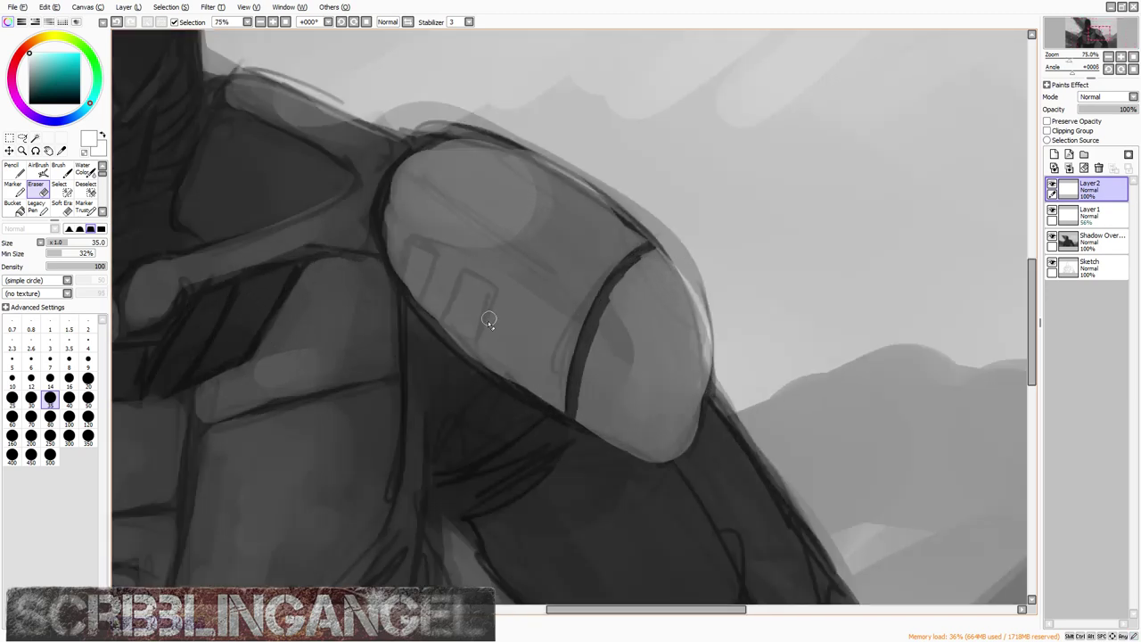
Step: Erase the outlines of the two small rectangular slots along the larger shoulder pad's inner edge at size 35
left_click_drag(497, 290, 477, 354)
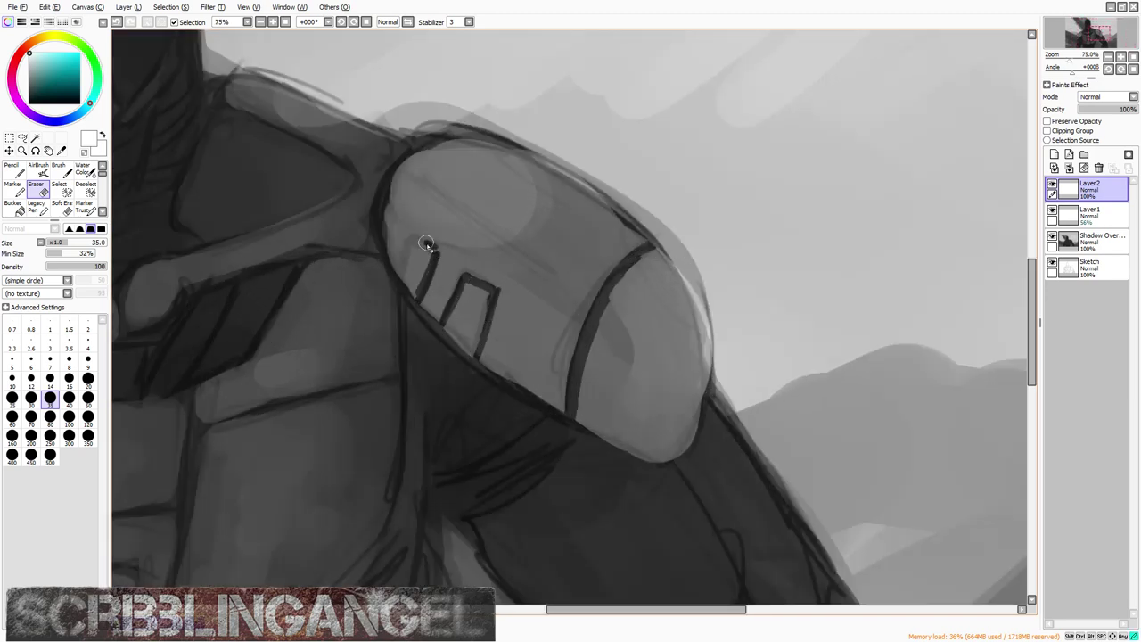
scroll(482, 235, "down", 4)
scroll(415, 202, "up", 2)
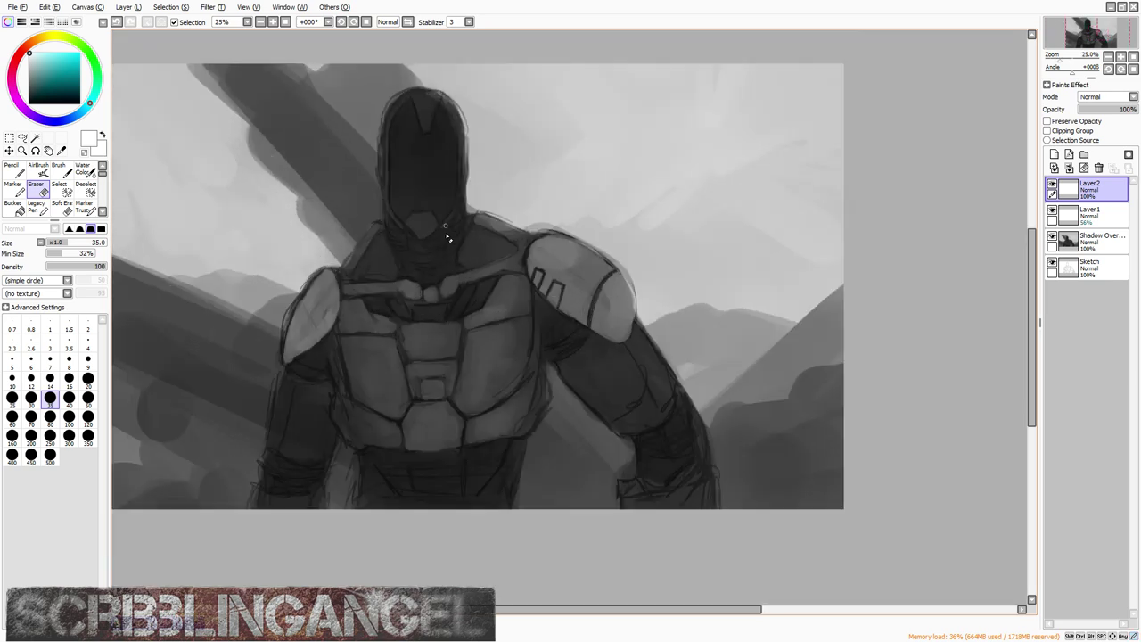
Step: Fade the edges of both shoulder pads with the Soft Eraser at size 450 and lower the layer's opacity to 40%
left_click(61, 208)
key("bracketright")
key("bracketright")
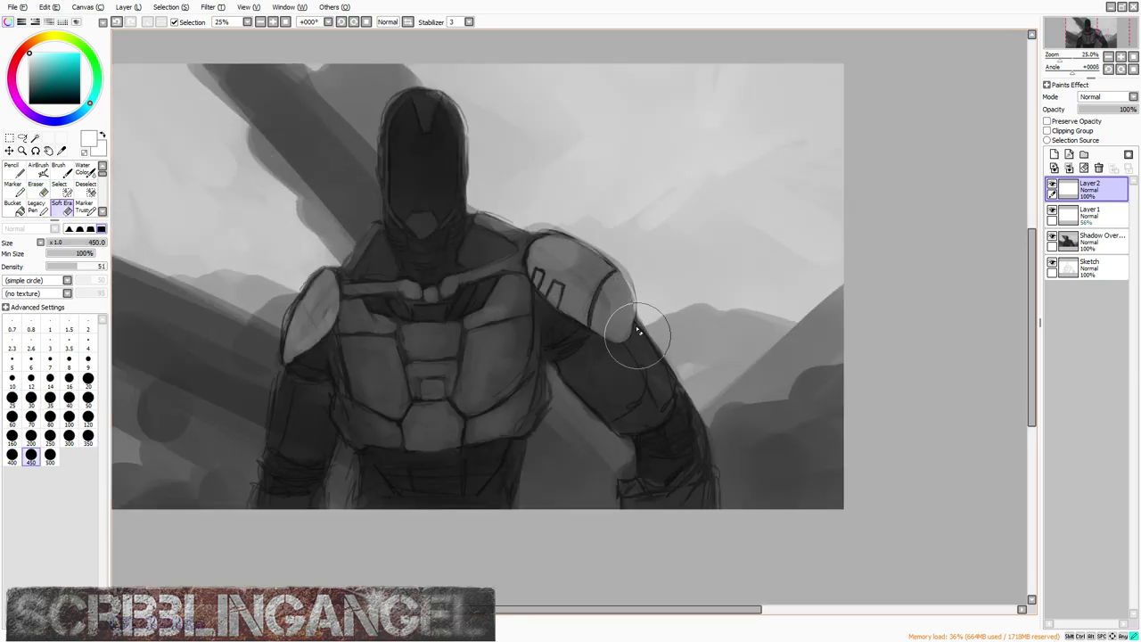
left_click_drag(650, 316, 625, 374)
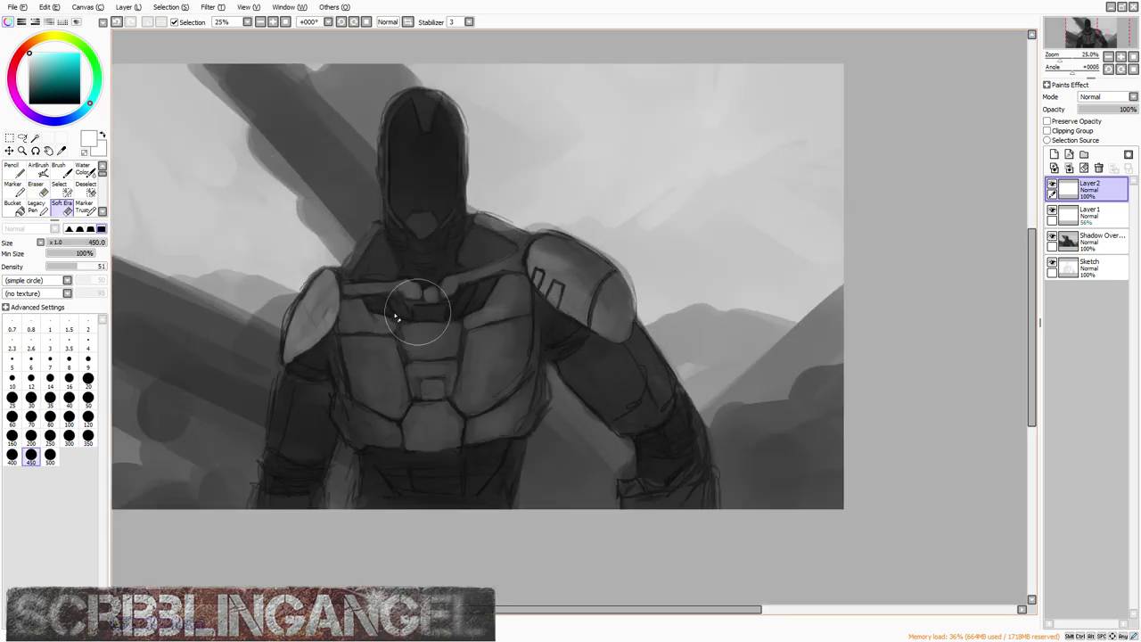
left_click_drag(305, 268, 301, 330)
left_click_drag(340, 265, 331, 339)
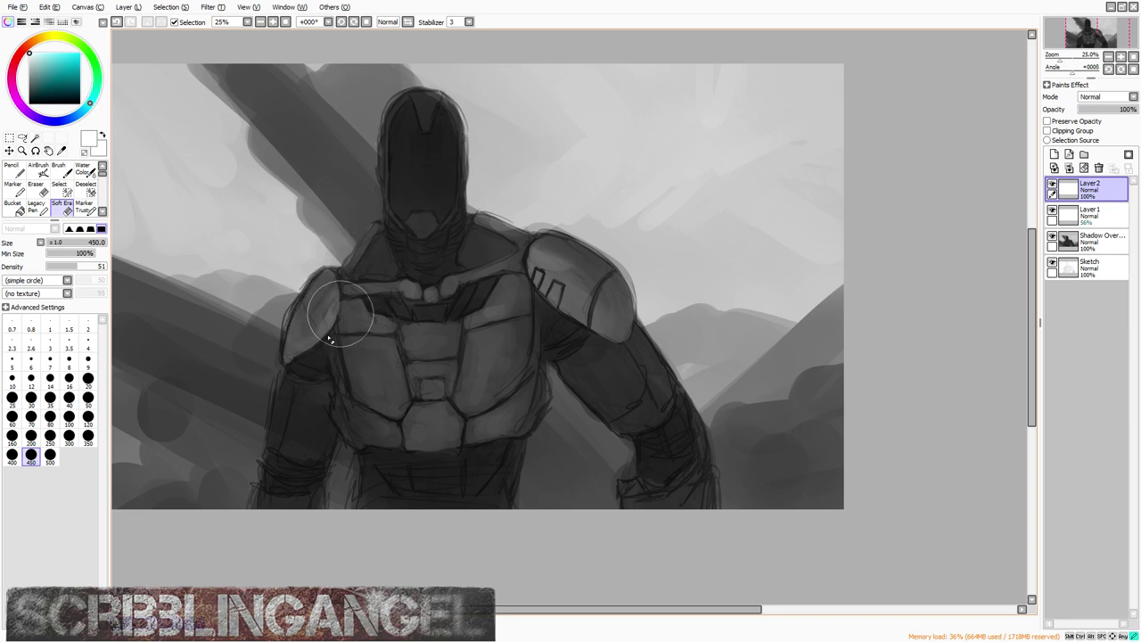
left_click(1101, 109)
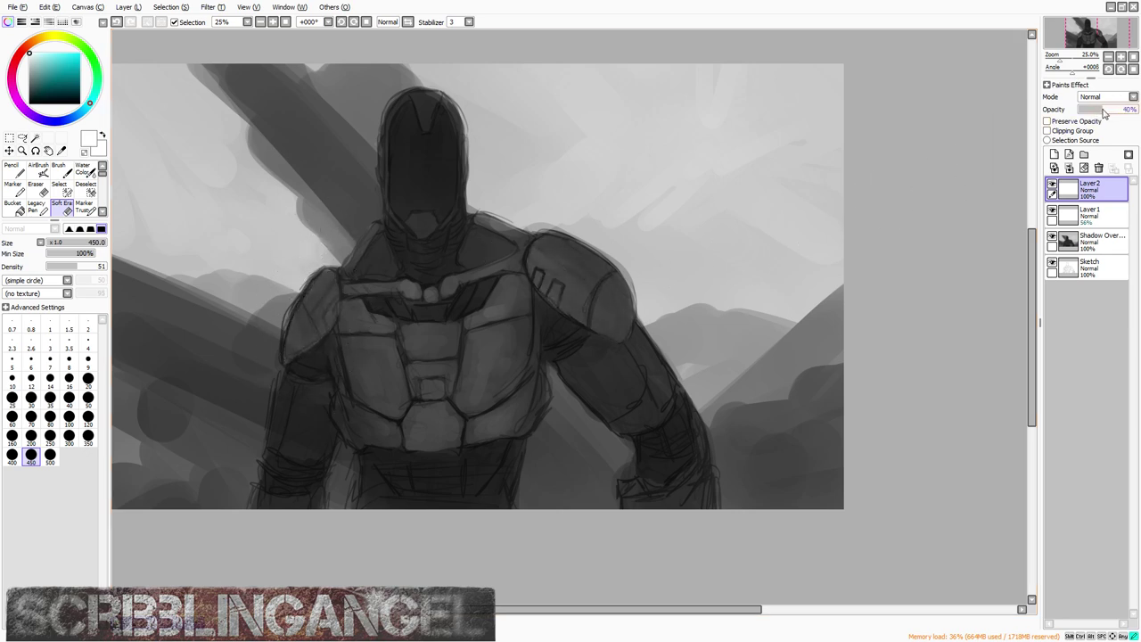
Step: Merge Layer2 down into Layer1 and choose the Marker Trusty brush at size 40
left_click(1069, 167)
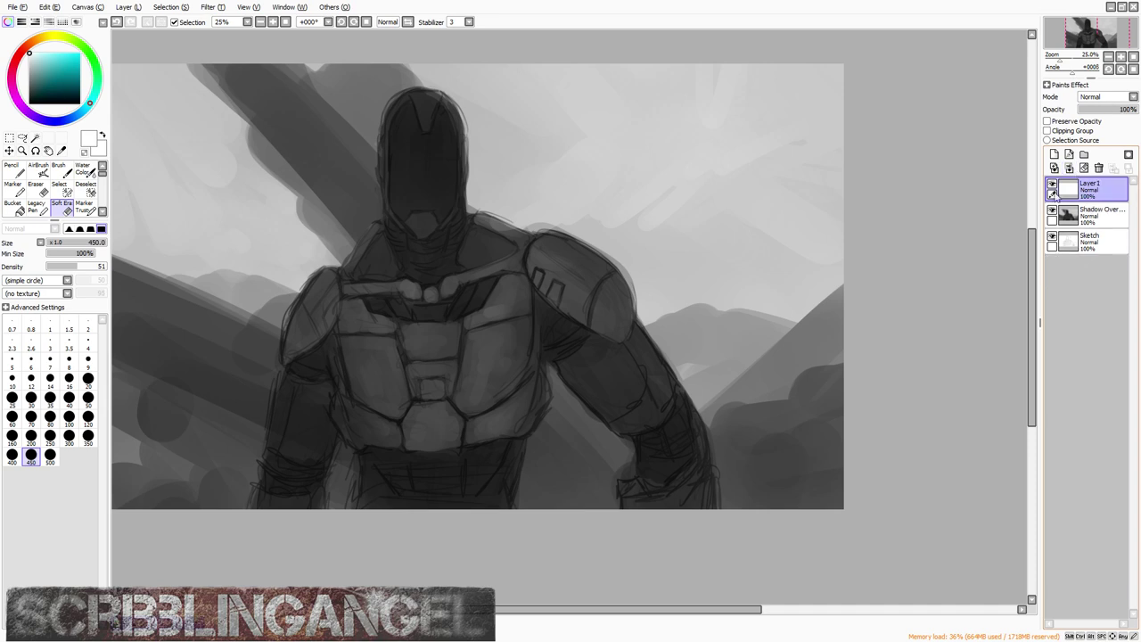
left_click(1052, 185)
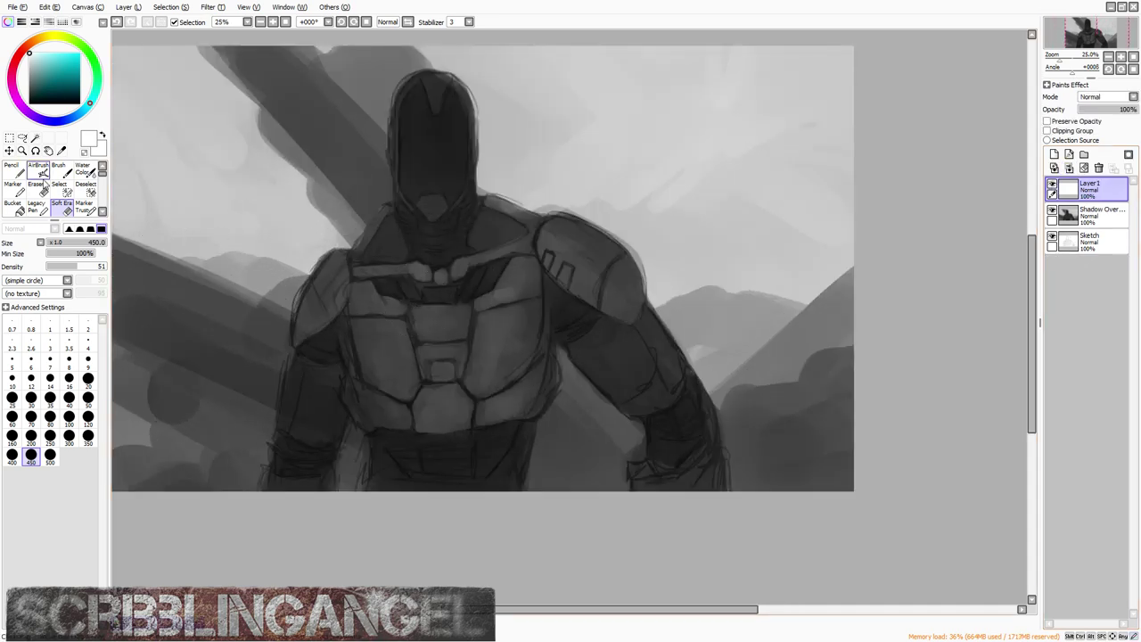
left_click(36, 189)
left_click(13, 189)
left_click(84, 207)
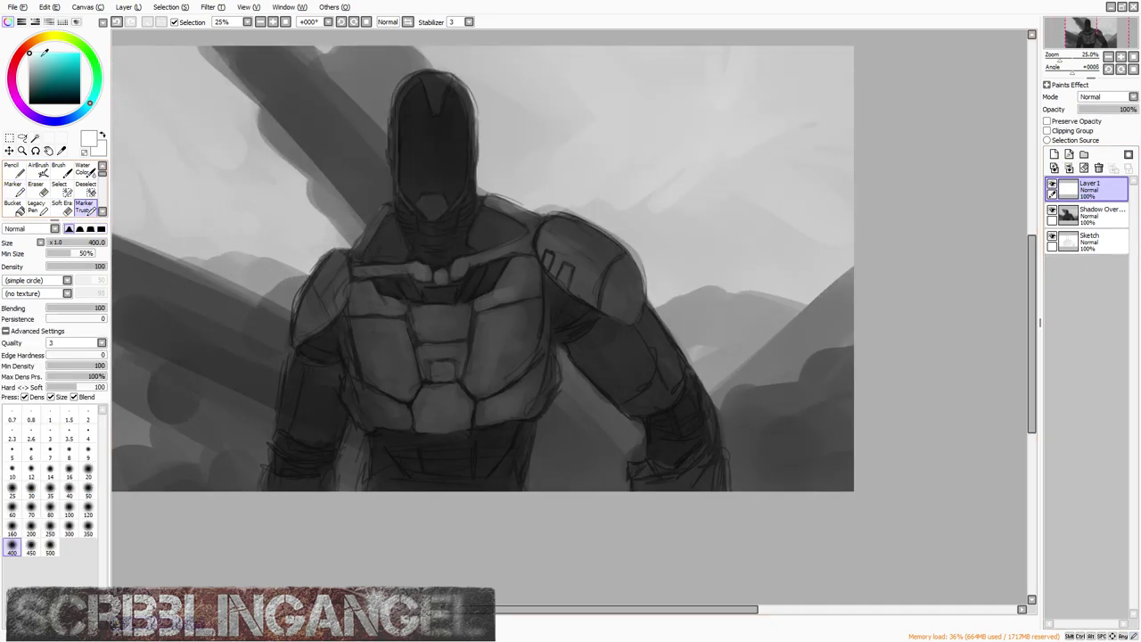
scroll(456, 265, "up", 1)
key("bracketleft")
key("bracketleft")
key("bracketleft")
key("bracketleft")
key("bracketleft")
key("bracketleft")
key("bracketleft")
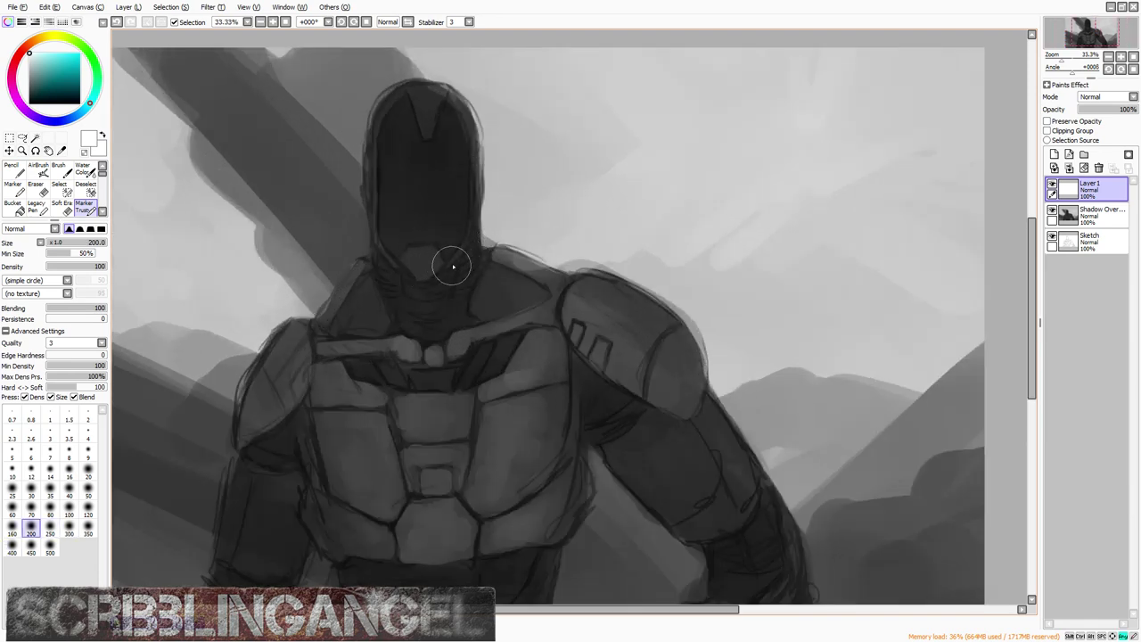
key("bracketleft")
key("bracketleft")
key("bracketleft")
scroll(450, 256, "up", 3)
key("bracketleft")
key("bracketleft")
key("bracketleft")
key("bracketleft")
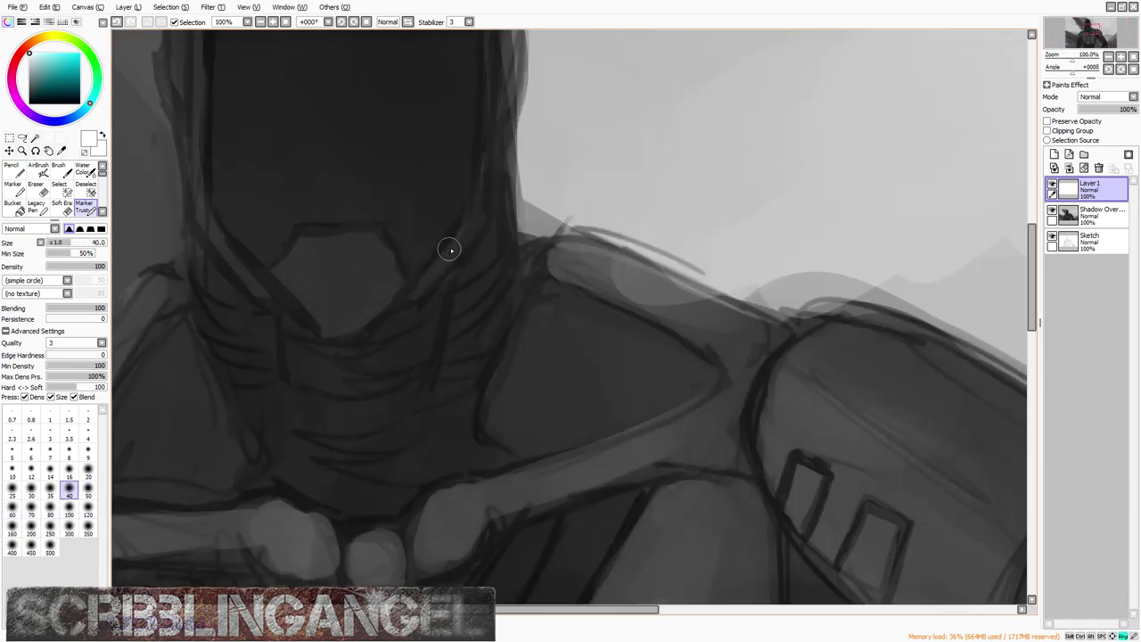
Step: Try painting white highlights directly on Layer1 along both sides of the visor and the chin plate's outline, reducing the brush size to 30
left_click_drag(472, 208, 413, 285)
scroll(464, 236, "up", 1)
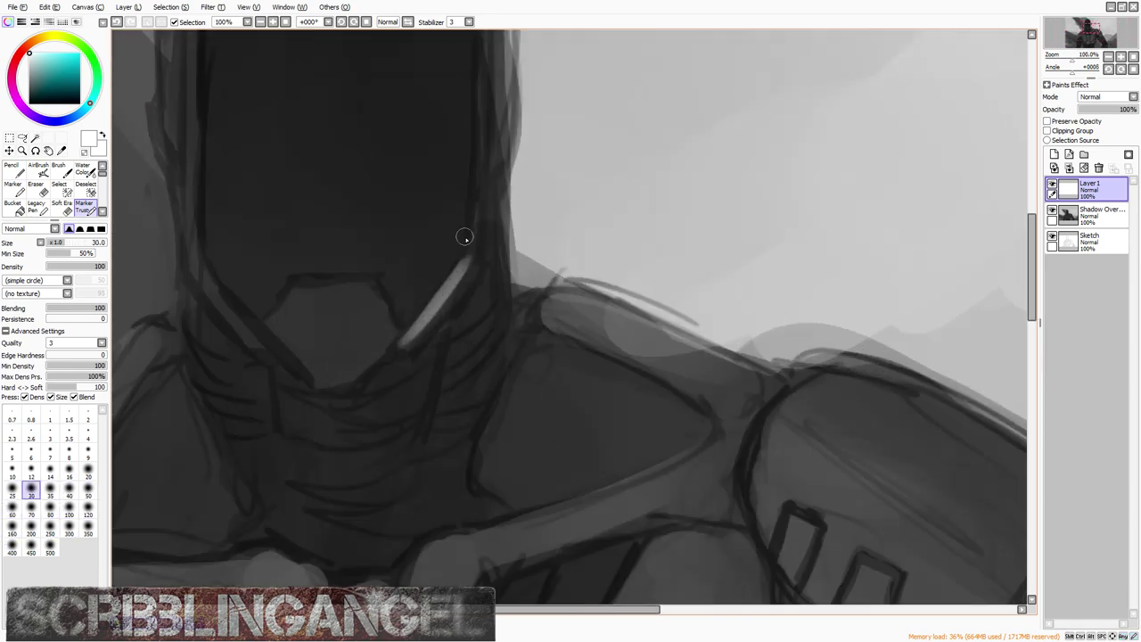
left_click_drag(467, 256, 466, 107)
left_click_drag(471, 196, 473, 100)
scroll(383, 223, "down", 3)
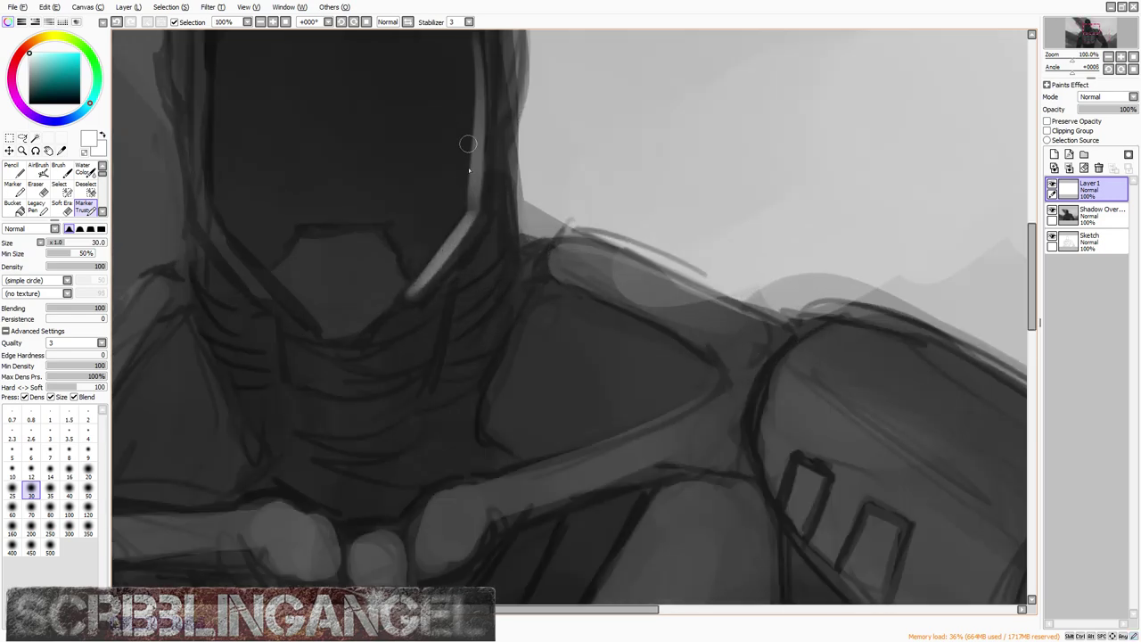
scroll(385, 217, "up", 3)
left_click_drag(379, 143, 386, 261)
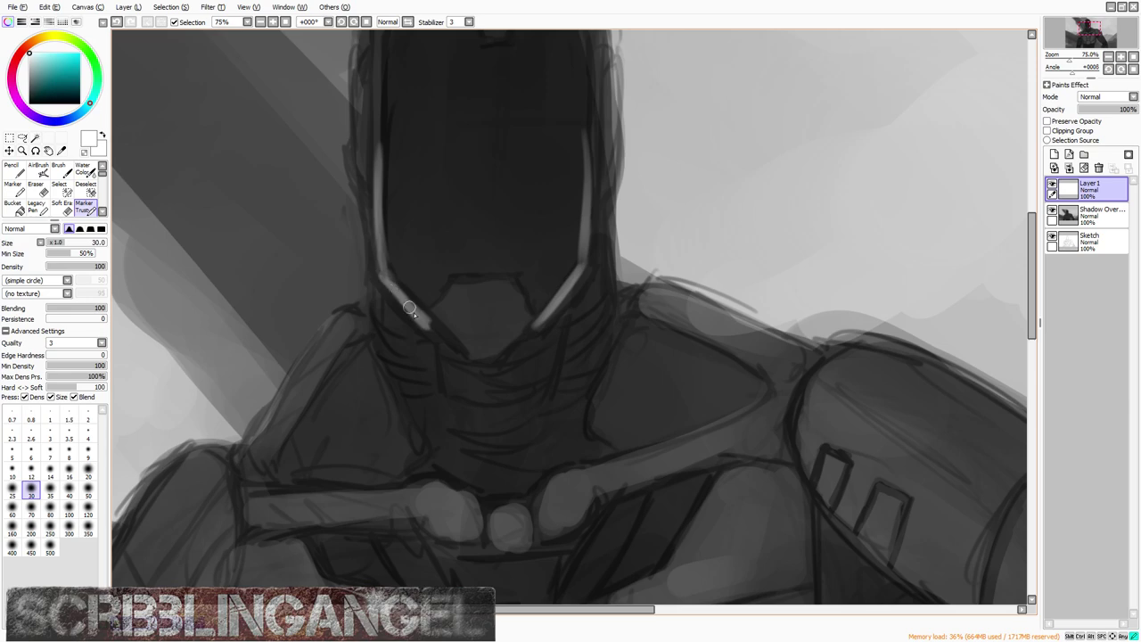
left_click_drag(434, 326, 455, 279)
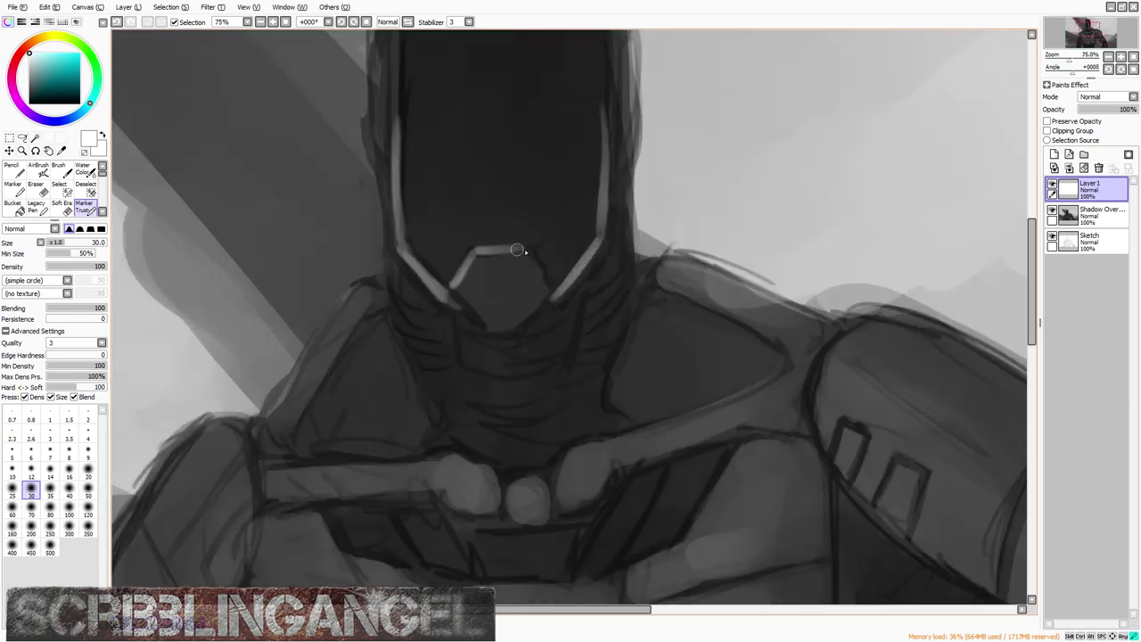
scroll(538, 243, "up", 1)
left_click_drag(522, 246, 551, 300)
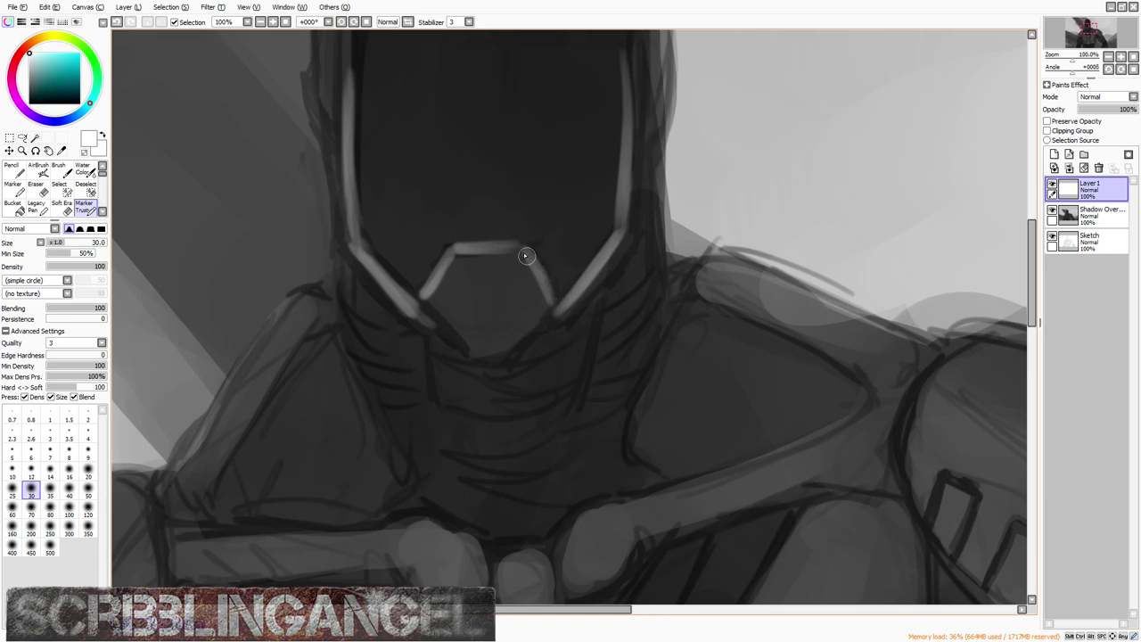
Step: Try Layer1 at 20% opacity, then undo the opacity change and the visor highlight strokes
scroll(525, 240, "down", 3)
scroll(590, 207, "up", 1)
left_click_drag(1106, 111, 1092, 109)
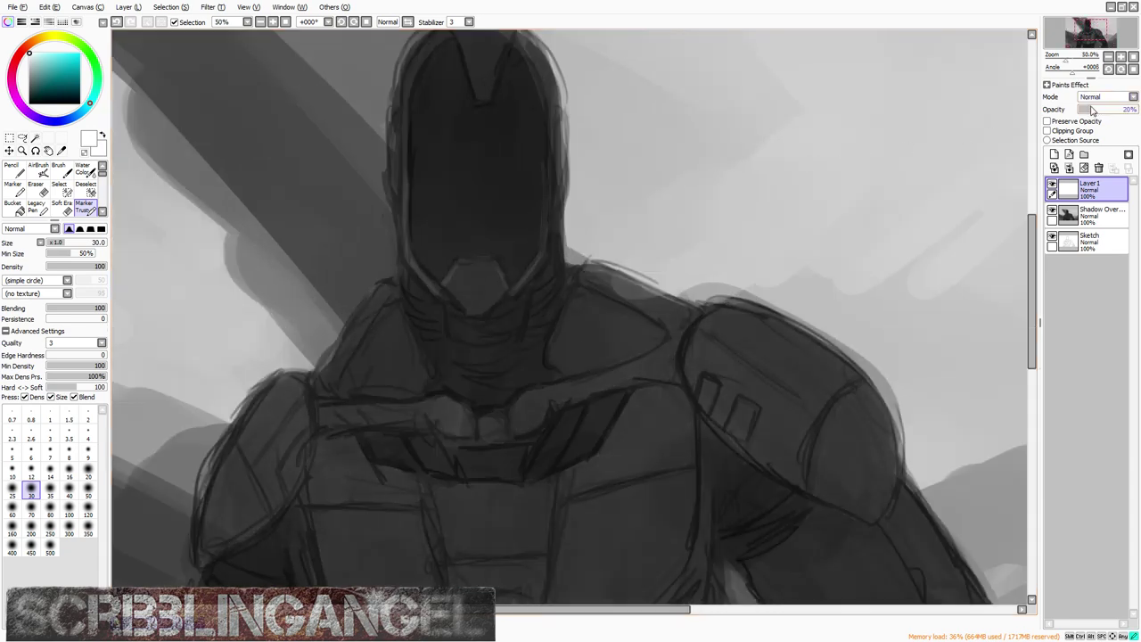
key("ctrl+z")
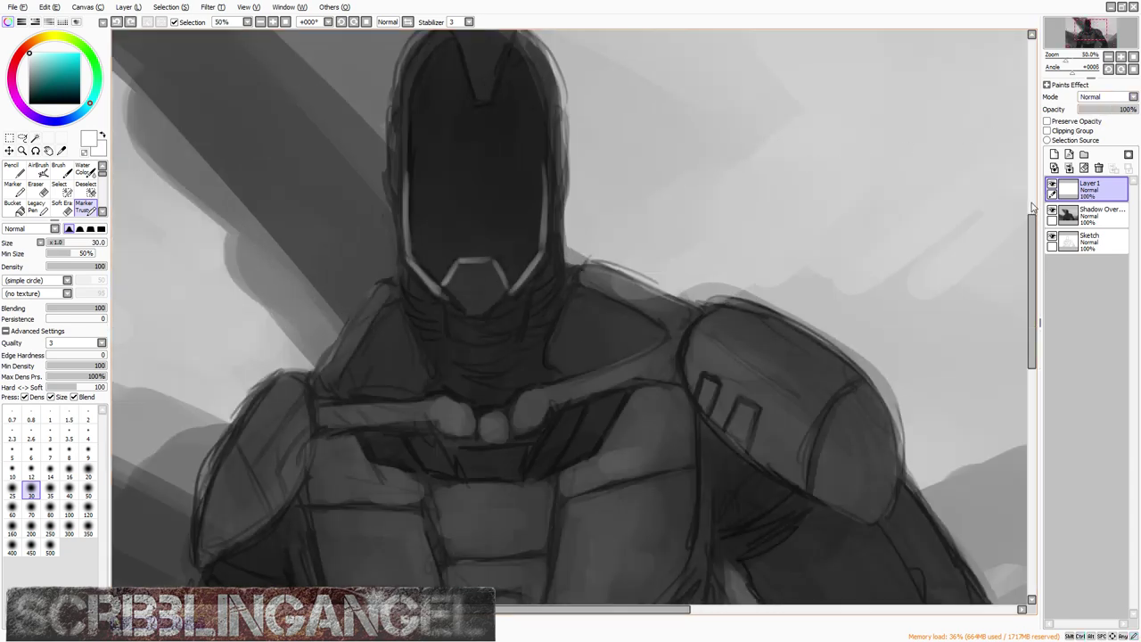
key("ctrl+z")
key("ctrl+z")
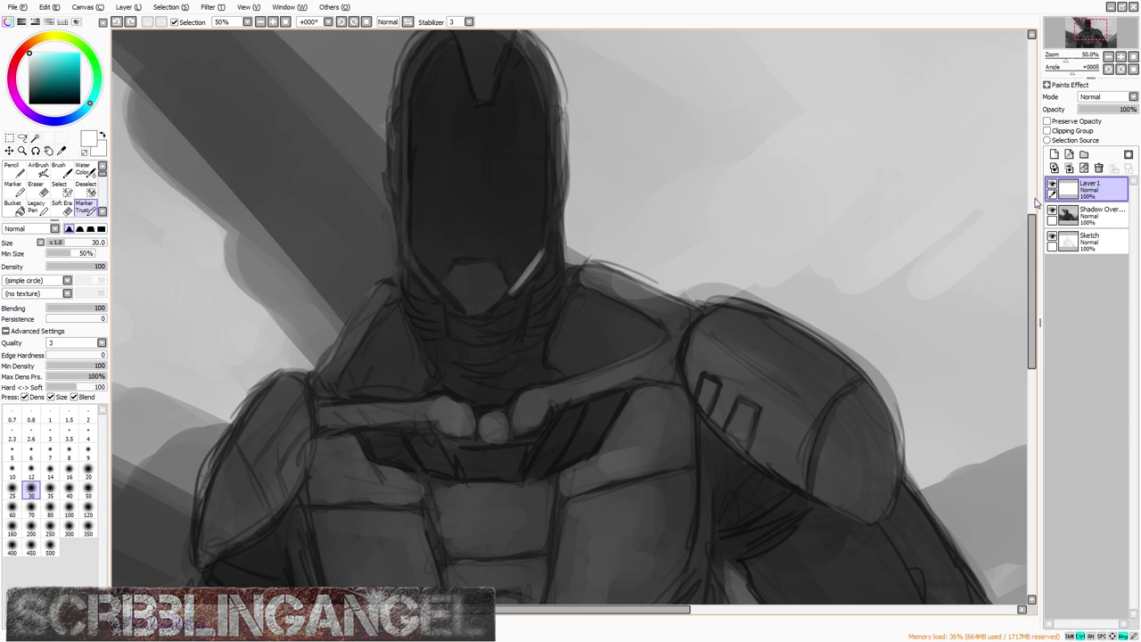
Step: On a new layer, paint white highlights along both visor edges and the chin plate's outline with Marker Trusty at size 30
left_click(1056, 153)
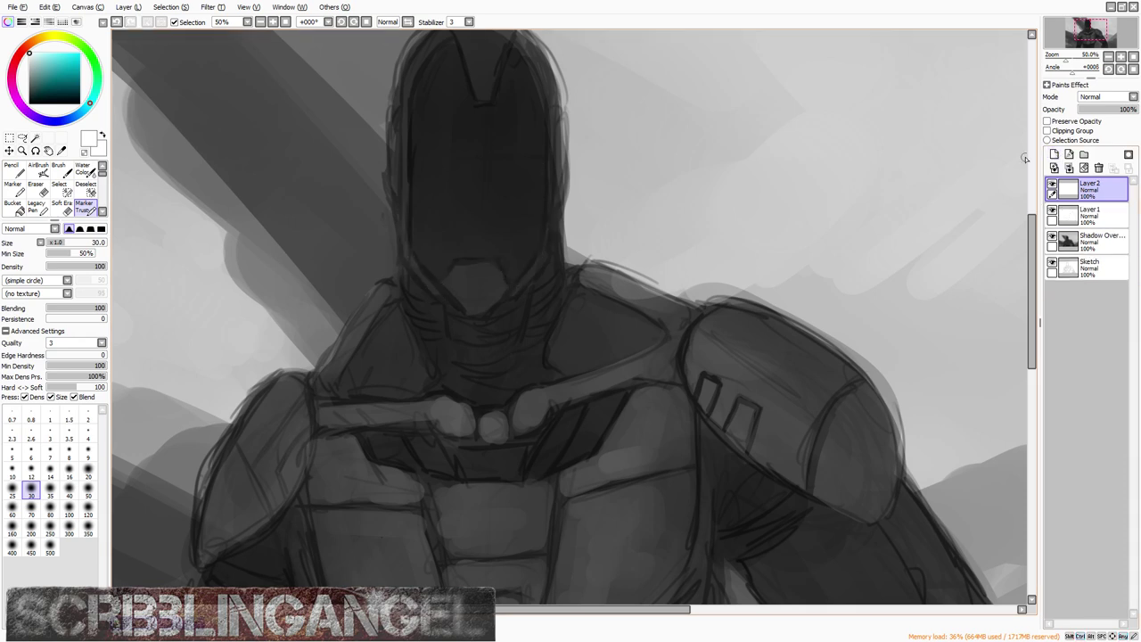
scroll(534, 303, "up", 1)
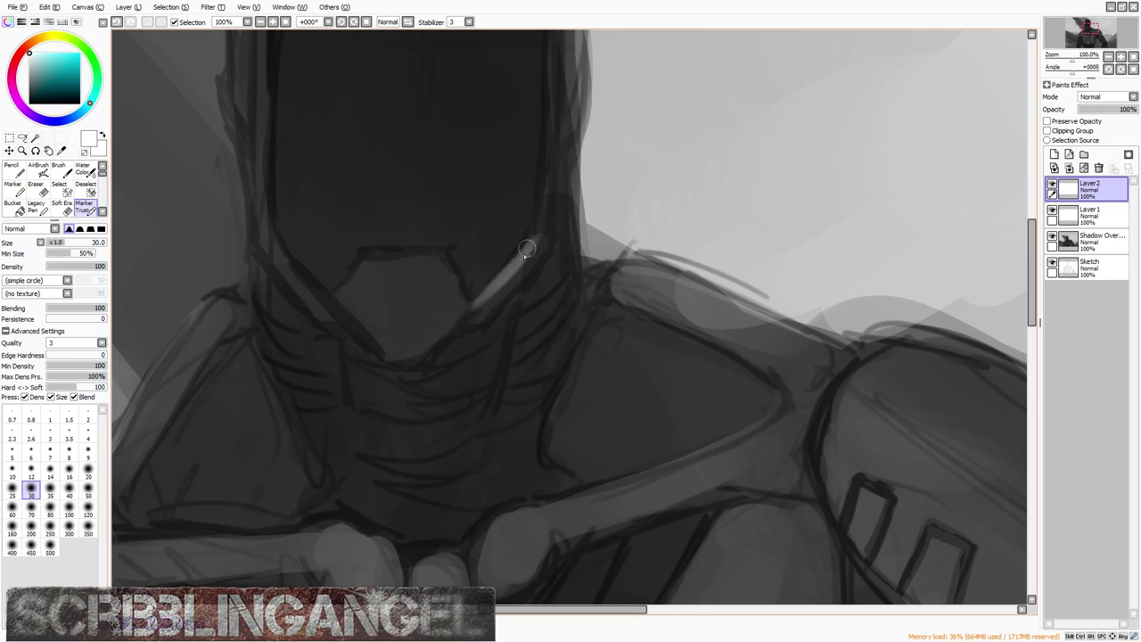
scroll(526, 248, "down", 2)
scroll(537, 258, "up", 1)
left_click_drag(534, 285, 542, 200)
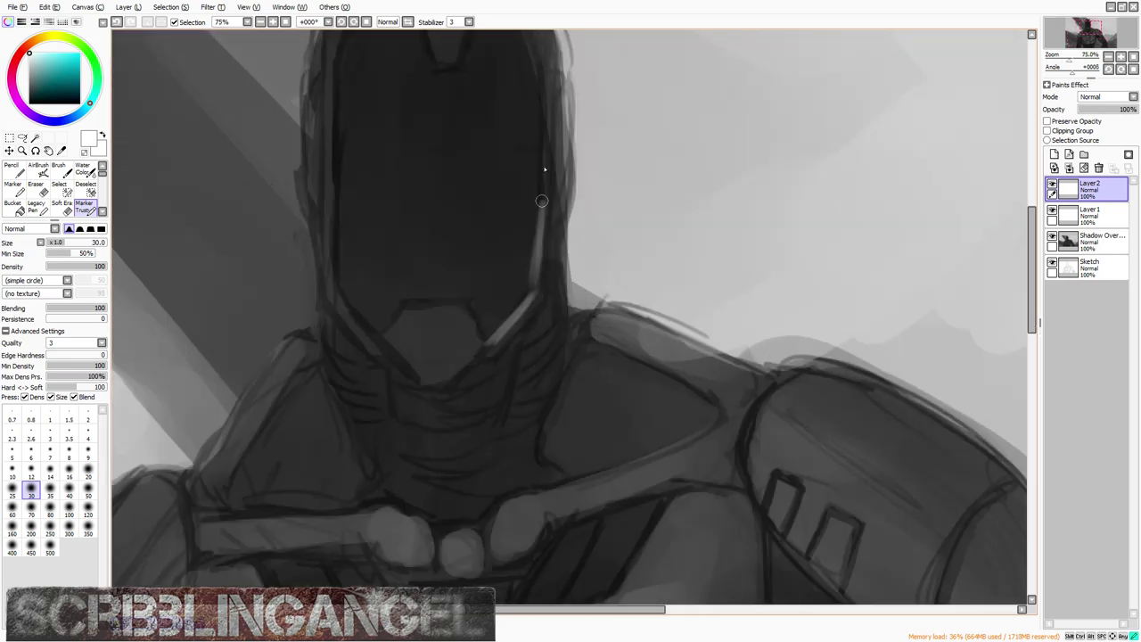
mouse_move(326, 211)
left_mouse_down()
mouse_move(332, 289)
mouse_move(353, 302)
mouse_move(380, 354)
left_mouse_up()
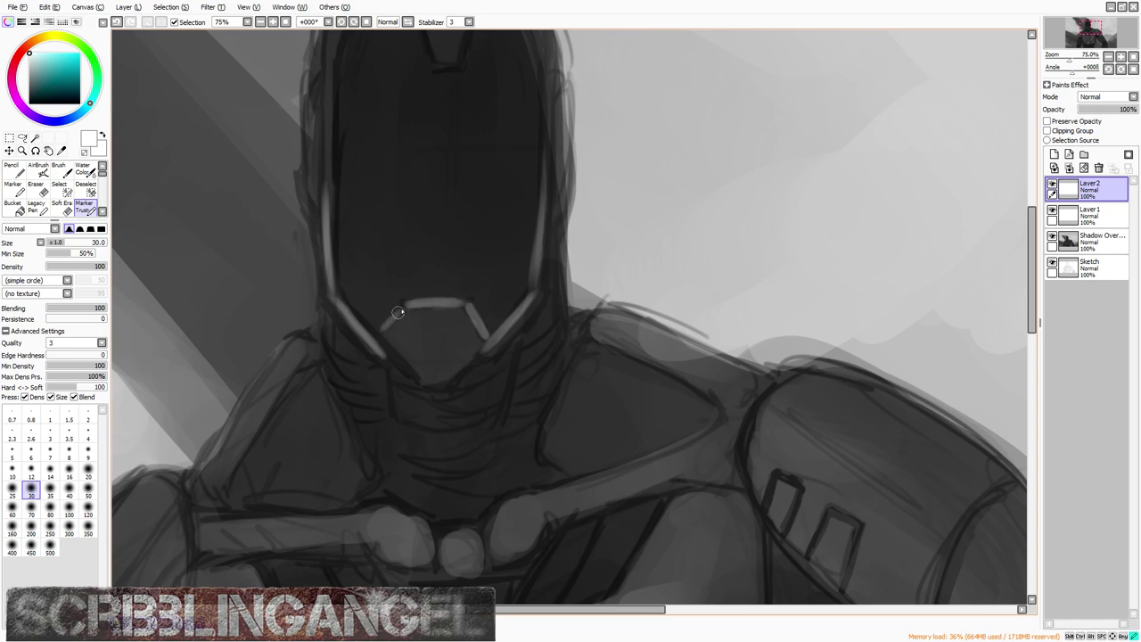
scroll(430, 271, "down", 5)
scroll(420, 268, "up", 6)
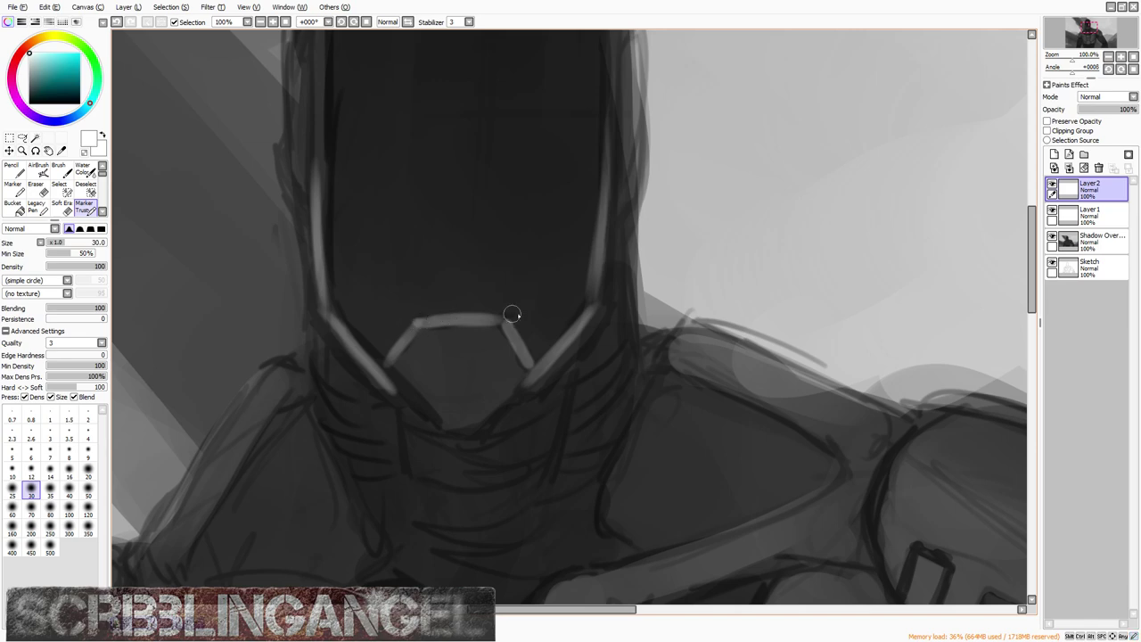
Step: Lower the opacity of the visor highlight layer to 41%
scroll(490, 318, "down", 3)
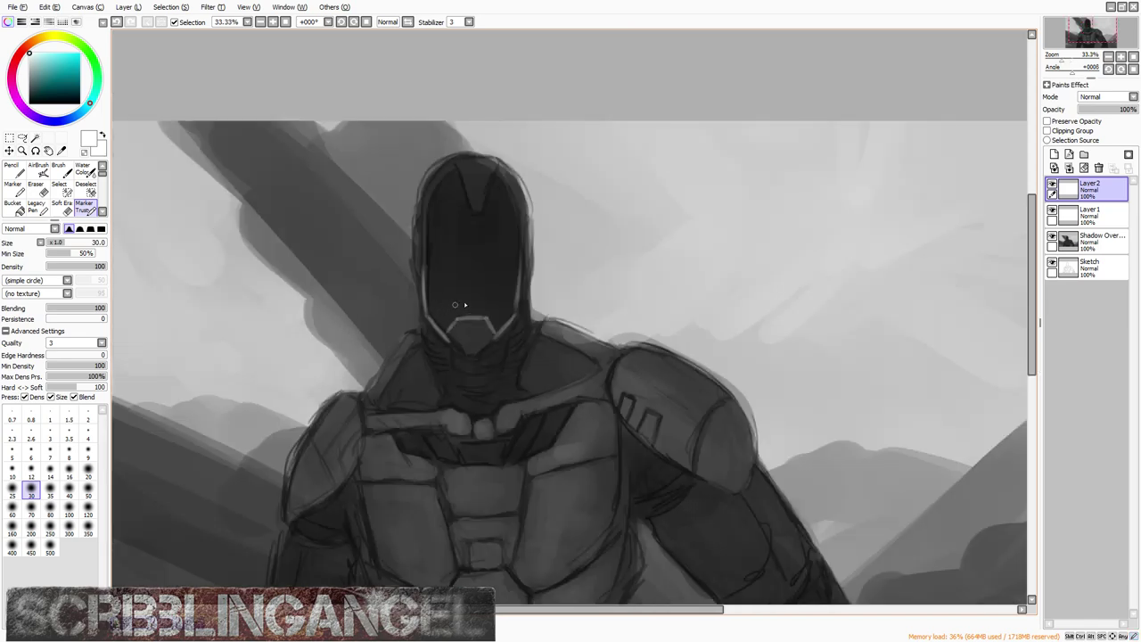
scroll(487, 295, "up", 2)
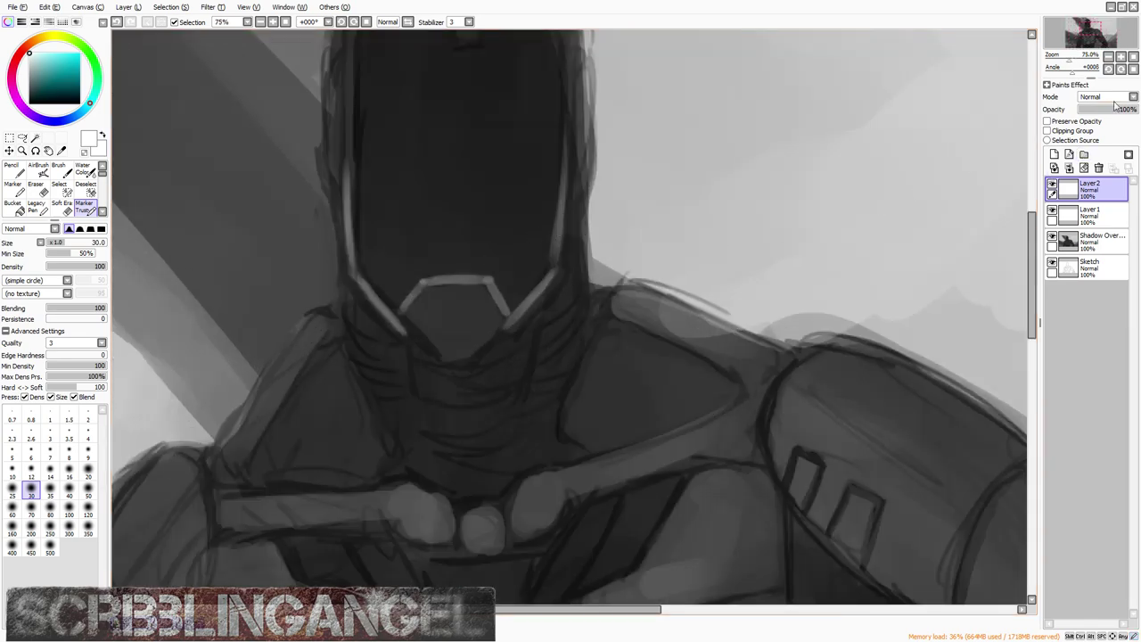
left_click_drag(1114, 106, 1098, 108)
scroll(748, 238, "down", 3)
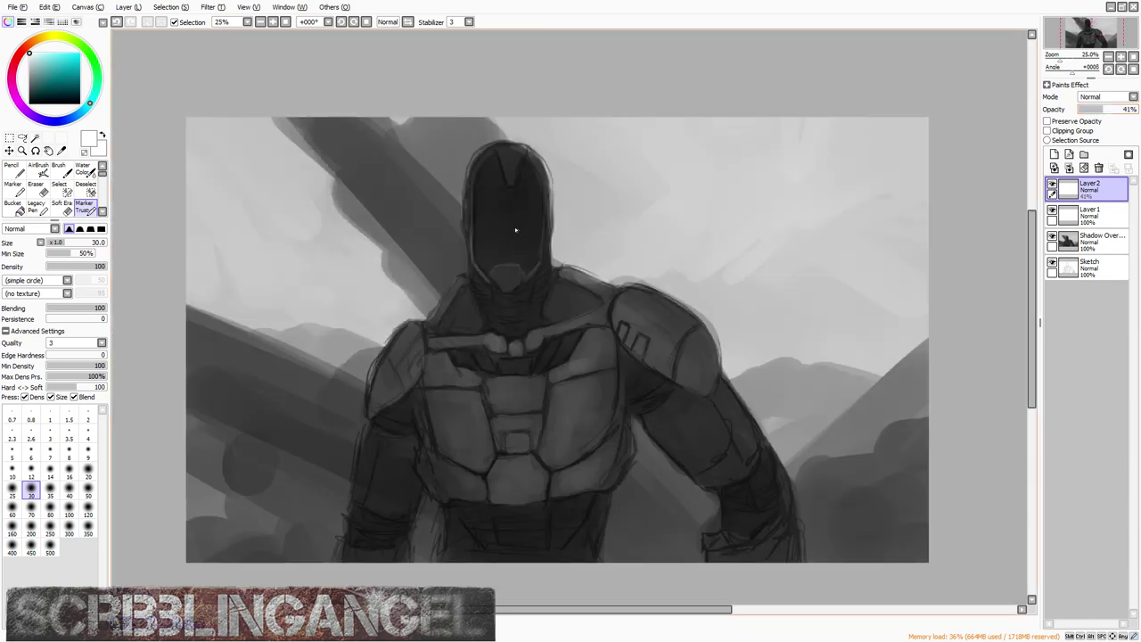
scroll(748, 238, "up", 1)
Step: On a new layer, paint a soft highlight along the slope between the neck and the larger shoulder pad with Marker Trusty at size 35
left_click(1053, 154)
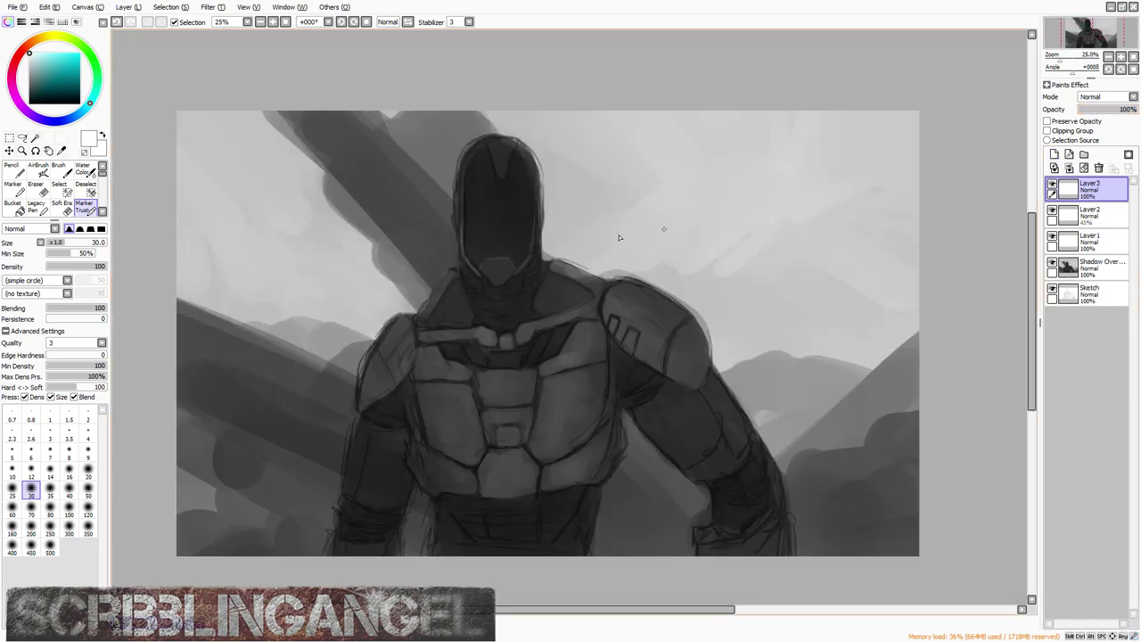
scroll(570, 234, "up", 2)
scroll(563, 170, "down", 4)
scroll(595, 198, "up", 5)
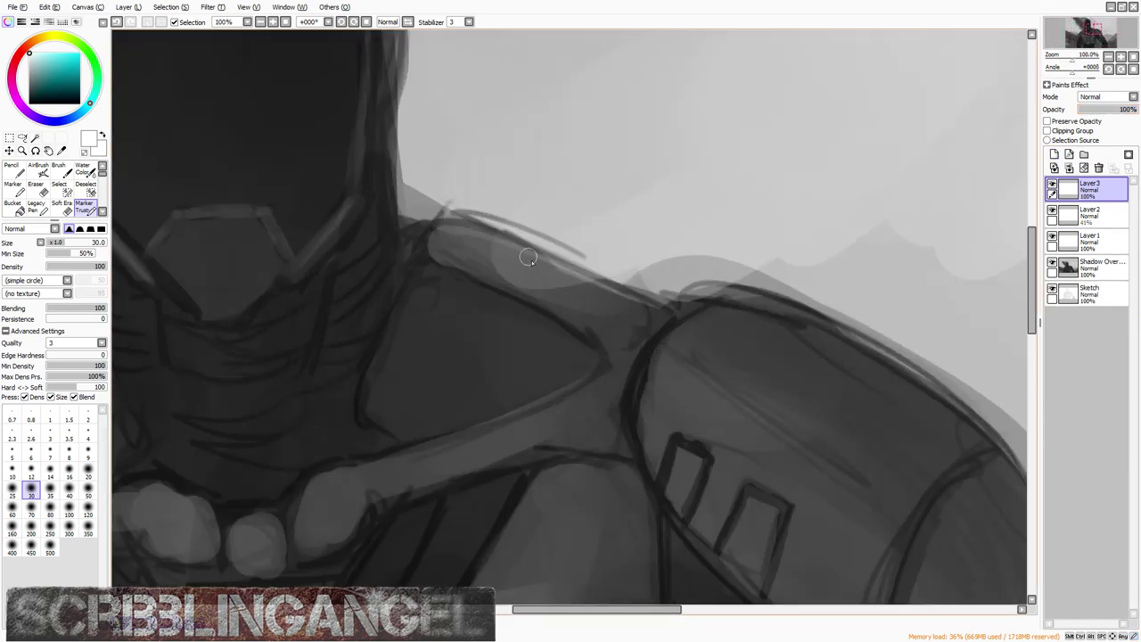
key("bracketright")
key("bracketright")
key("bracketright")
key("bracketright")
key("bracketleft")
key("bracketleft")
key("bracketleft")
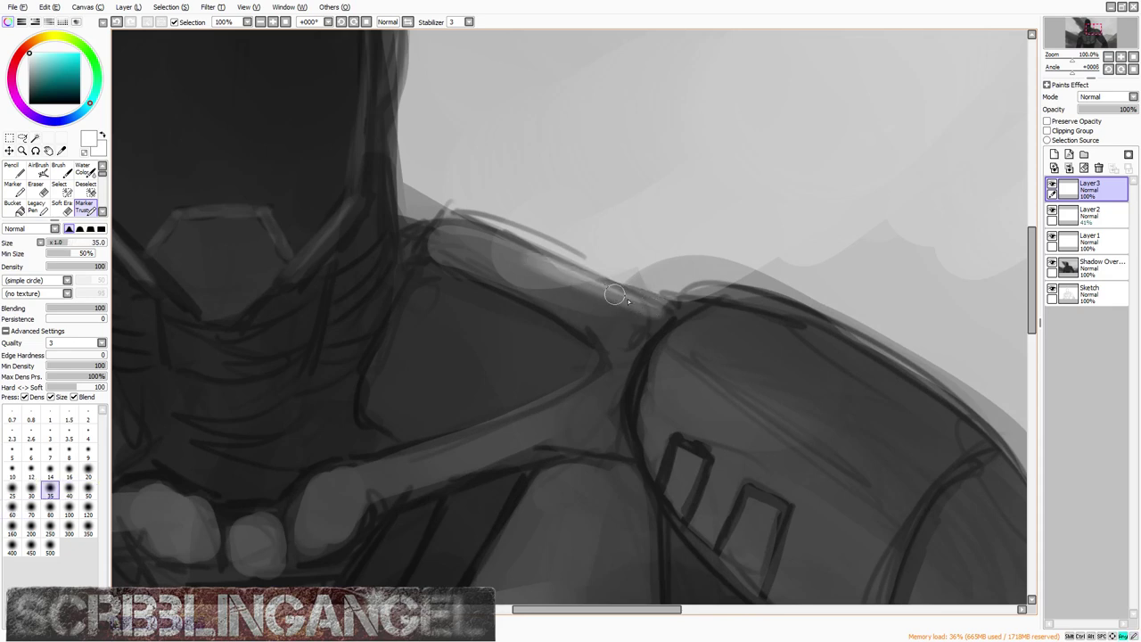
Step: Try a white stroke along the slope between neck and larger shoulder pad with the plain Marker at size 30, and undo it
left_click(13, 188)
key("bracketleft")
key("bracketleft")
key("bracketleft")
key("bracketleft")
key("bracketleft")
key("bracketleft")
key("bracketleft")
key("bracketleft")
key("bracketleft")
key("bracketleft")
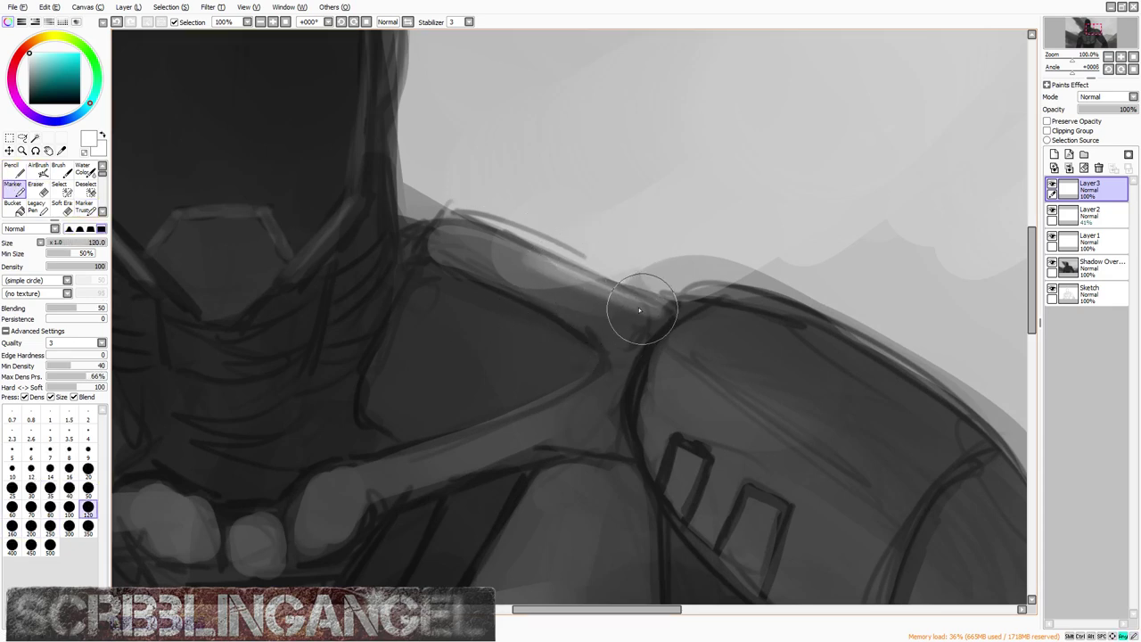
key("bracketleft")
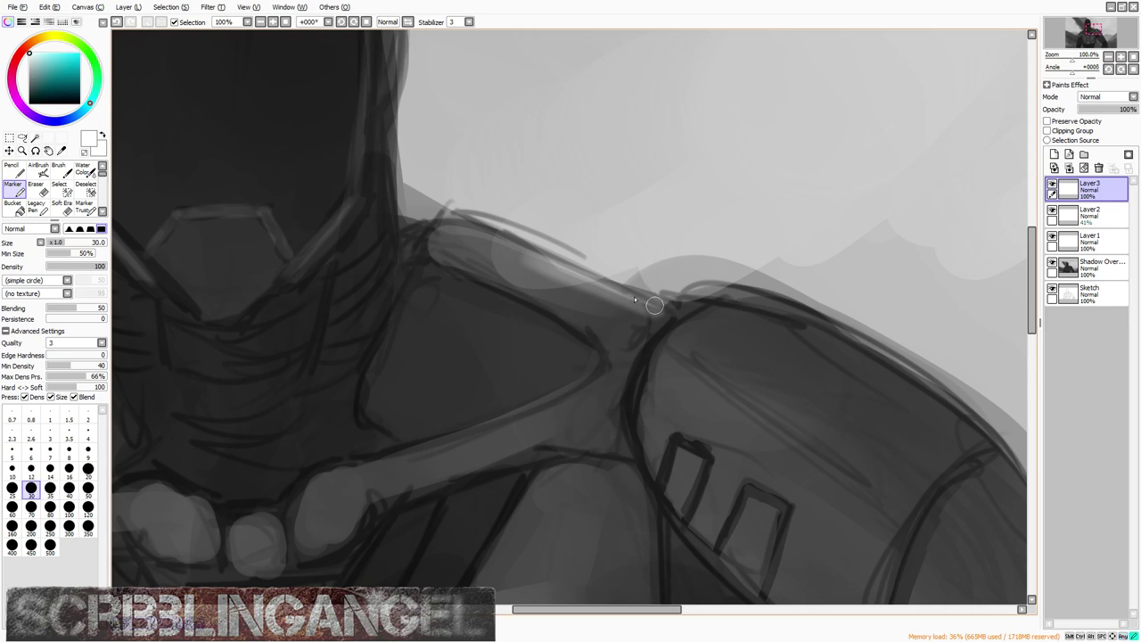
mouse_move(631, 296)
left_mouse_down()
mouse_move(514, 246)
mouse_move(687, 326)
left_mouse_up()
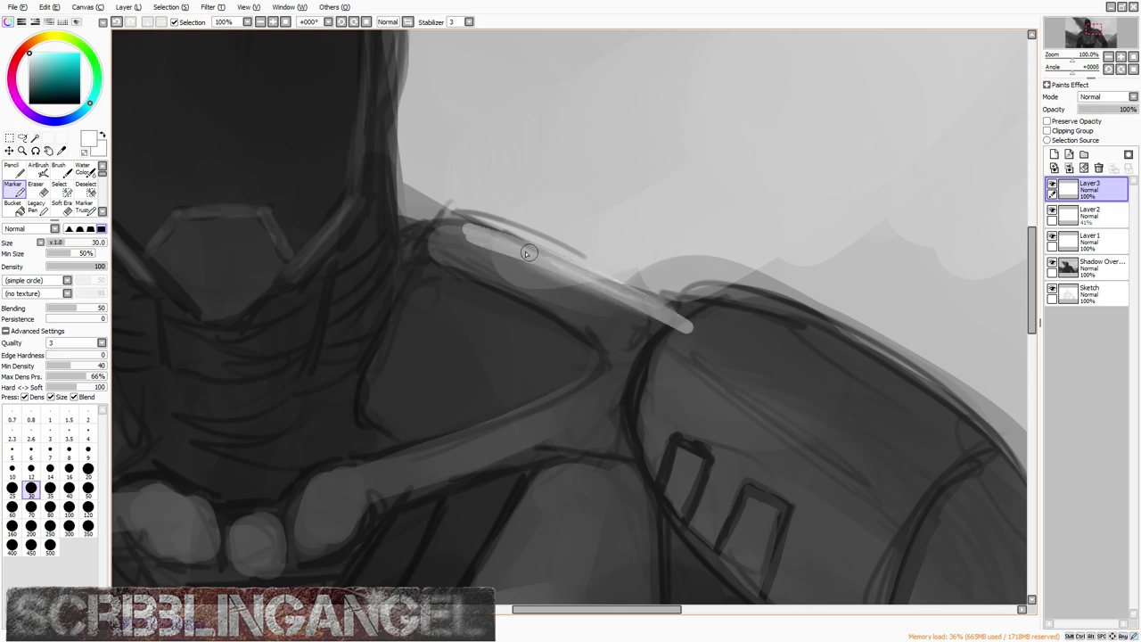
key("ctrl+z")
key("ctrl+z")
Step: Paint a bright rim highlight along the upper edge of the neck-to-shoulder slope with Marker Trusty at size 20
left_click(86, 207)
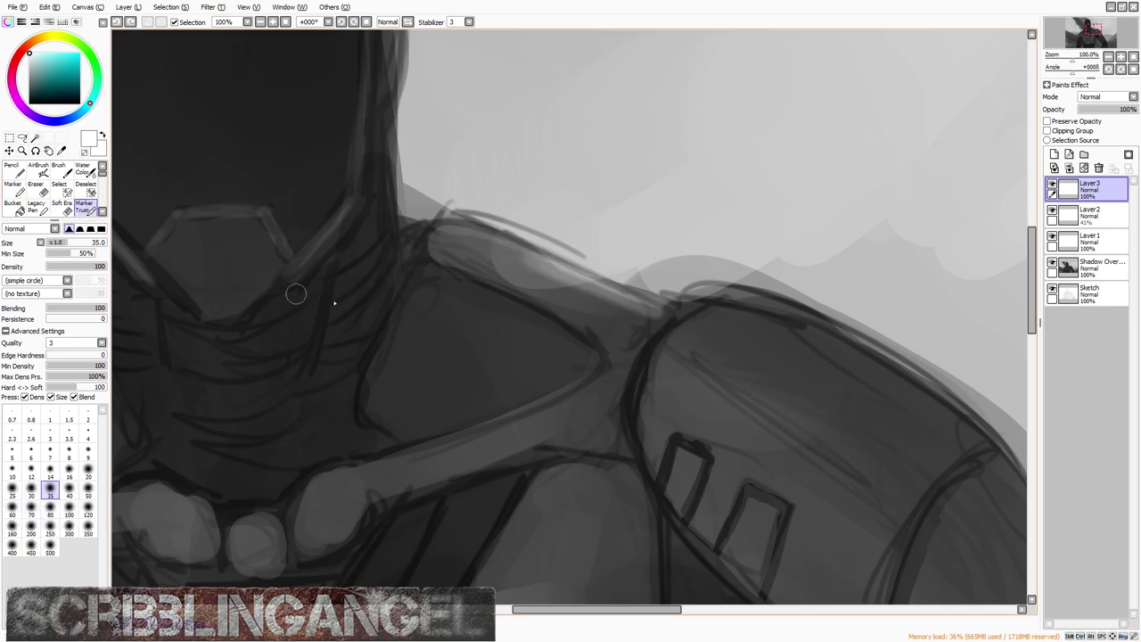
key("bracketleft")
key("bracketleft")
key("bracketleft")
left_click_drag(653, 306, 482, 230)
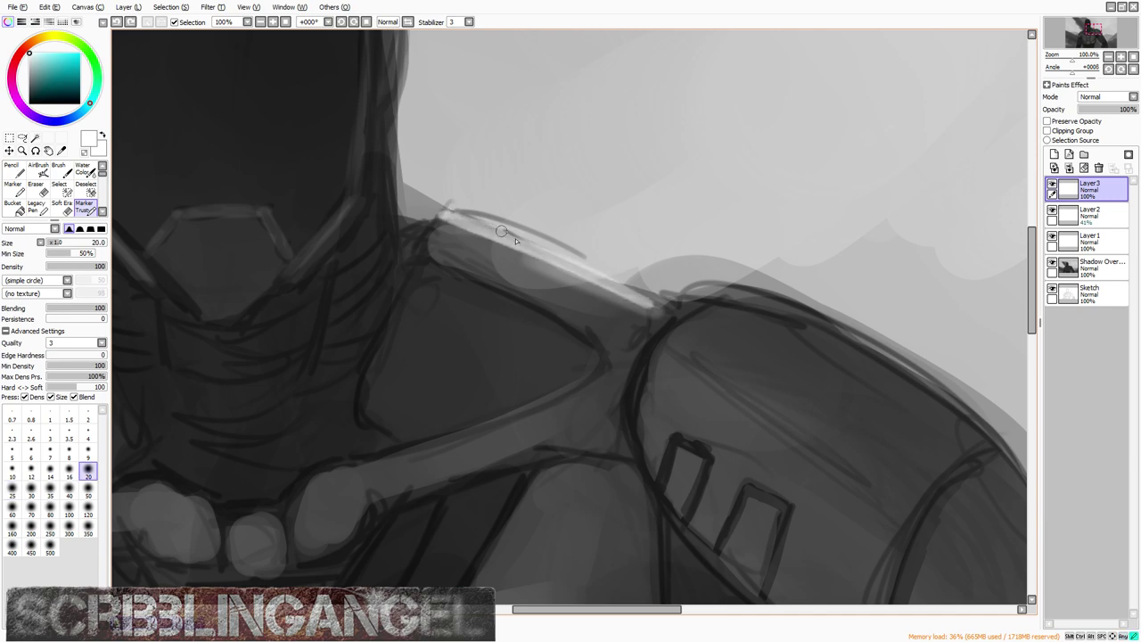
Step: Paint a thin white rim light along the helmet's outer edge on the picture's right side, from the neck up to the crown
scroll(450, 229, "up", 4)
scroll(406, 197, "down", 3)
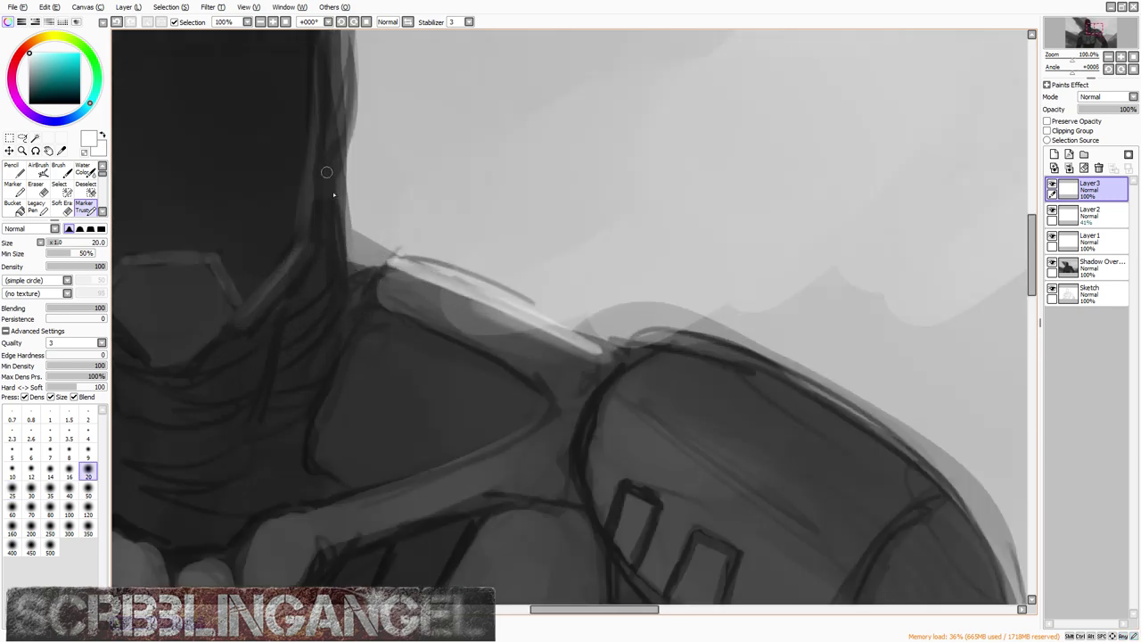
scroll(333, 182, "up", 1)
left_click_drag(349, 198, 349, 375)
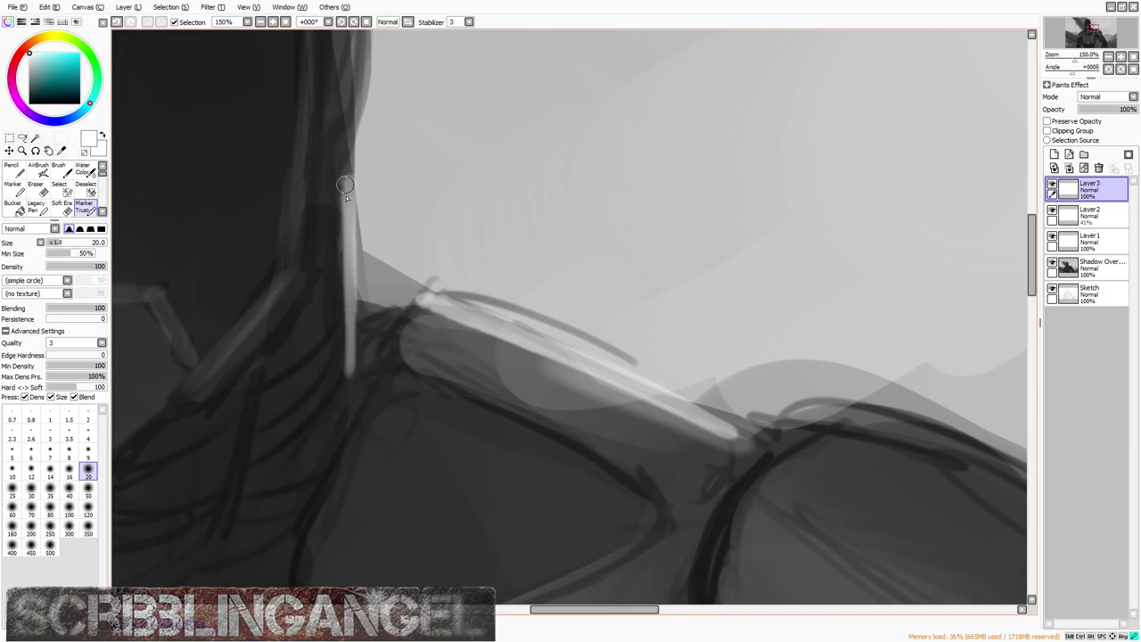
scroll(342, 188, "down", 3)
scroll(361, 207, "up", 1)
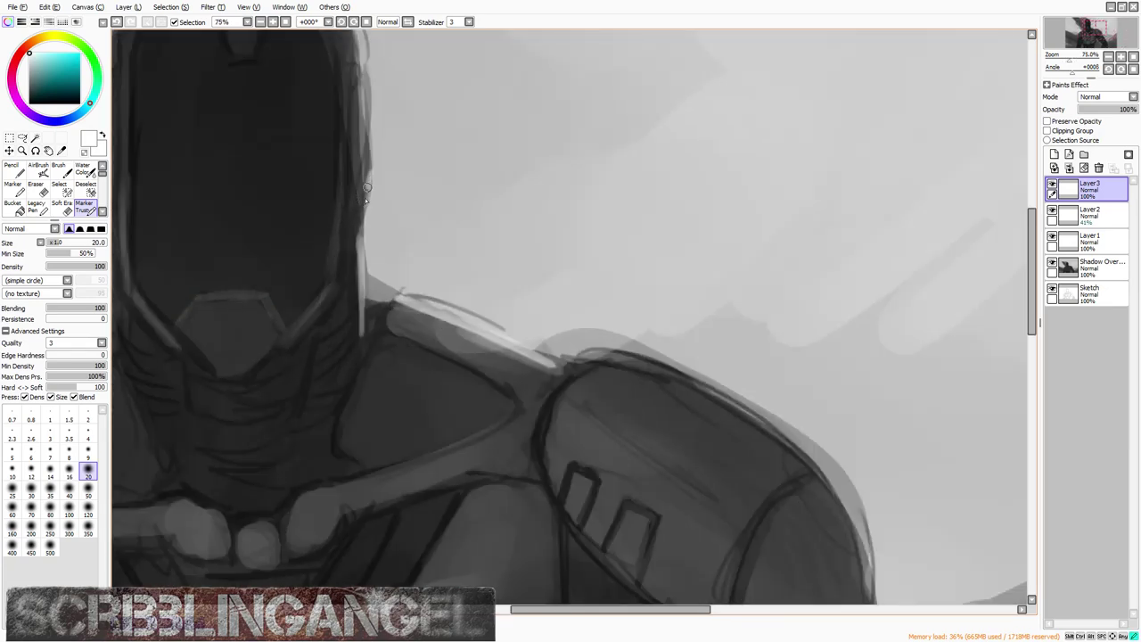
scroll(369, 170, "down", 2)
mouse_move(364, 112)
left_mouse_down()
mouse_move(369, 169)
mouse_move(336, 71)
mouse_move(312, 42)
left_mouse_up()
scroll(374, 167, "up", 2)
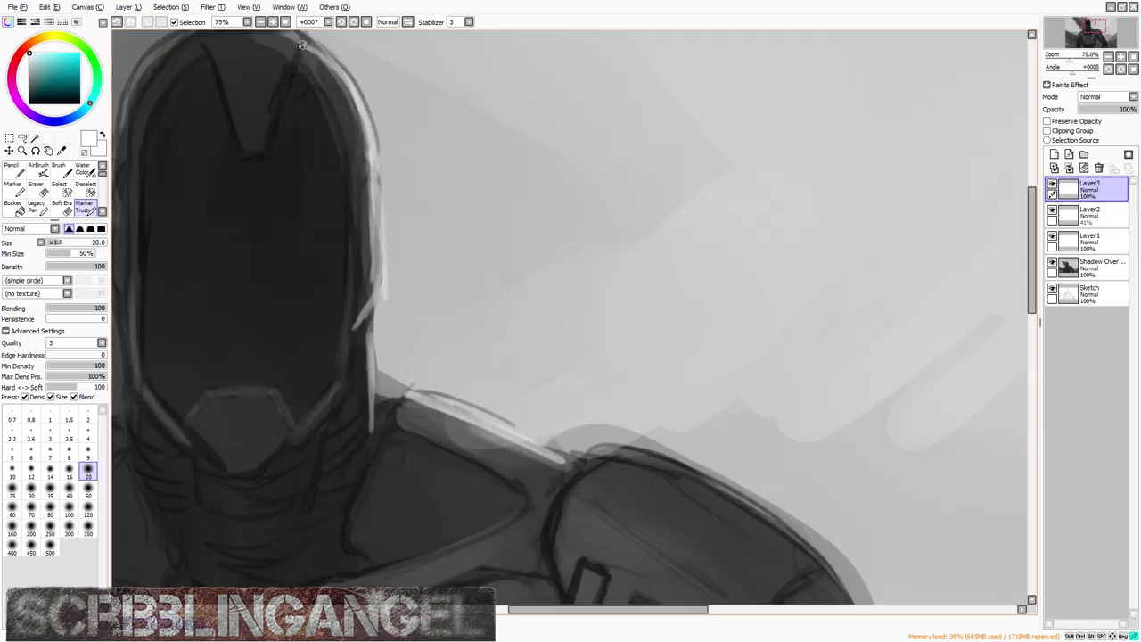
Step: Paint a thin white rim light along the outer upper edge of the larger shoulder pad at size 20
scroll(374, 183, "down", 1)
scroll(403, 230, "down", 1)
scroll(486, 272, "up", 2)
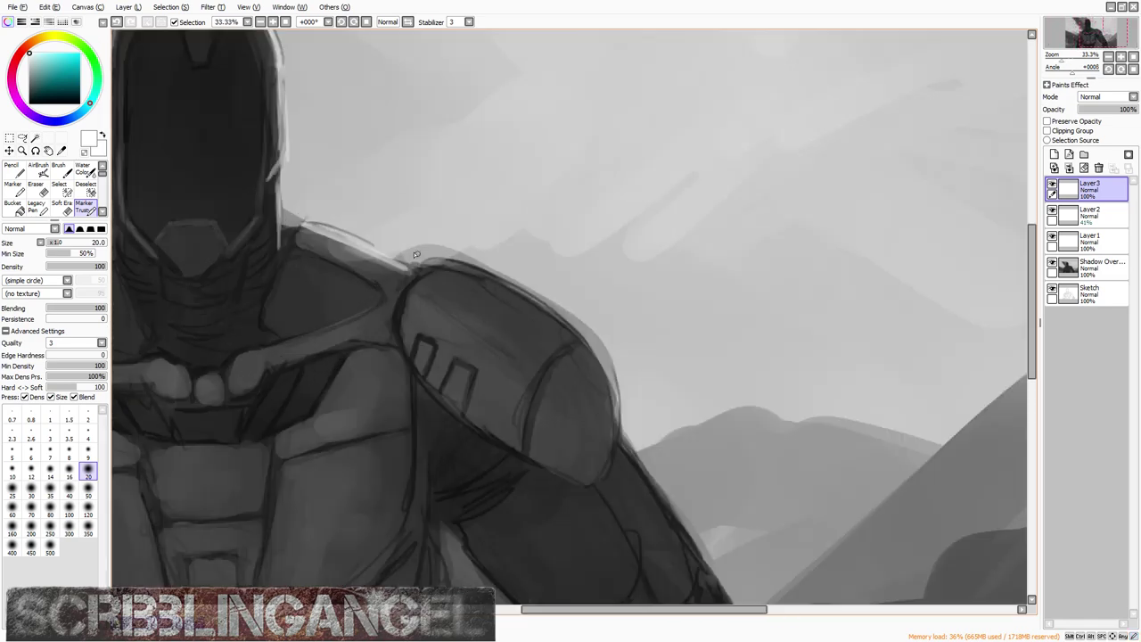
mouse_move(486, 272)
left_mouse_down()
mouse_move(594, 328)
mouse_move(532, 283)
mouse_move(636, 354)
left_mouse_up()
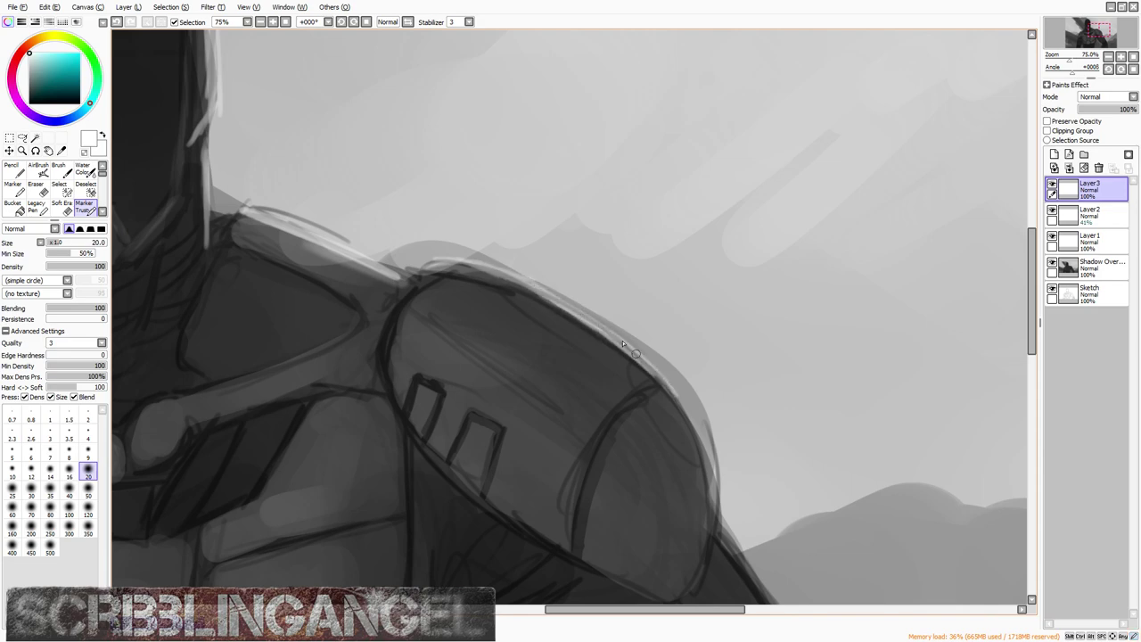
Step: Complete the white rim light on the larger shoulder pad's lower outer edge and continue it down the outer arm below
left_click_drag(689, 422, 713, 495)
mouse_move(644, 352)
left_mouse_down()
mouse_move(603, 316)
mouse_move(650, 382)
left_mouse_up()
scroll(650, 383, "down", 1)
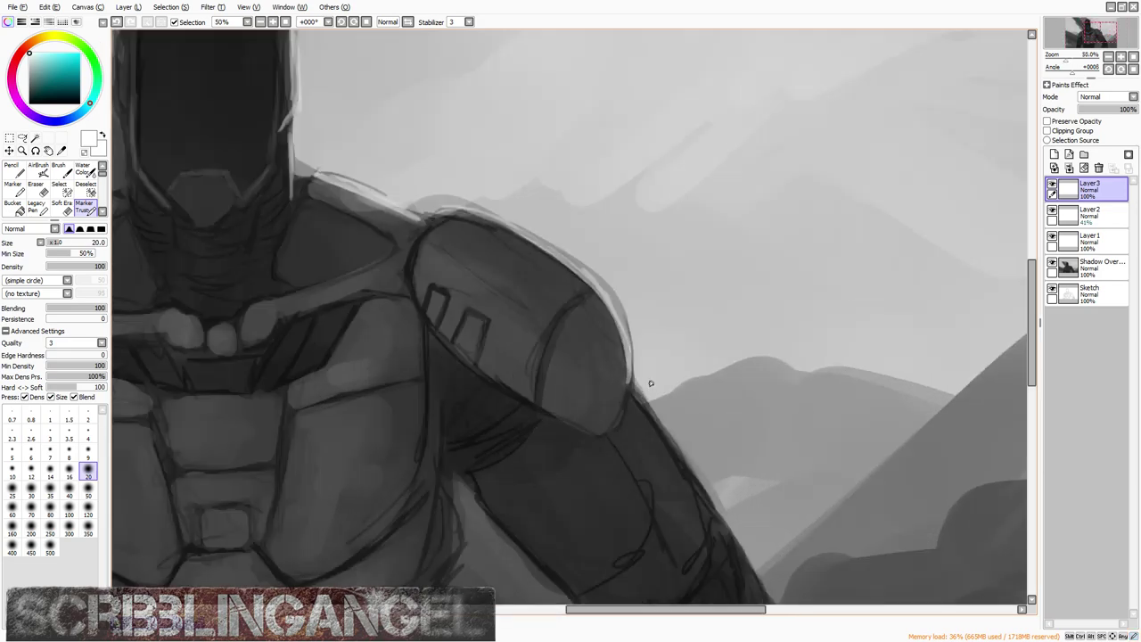
scroll(650, 382, "up", 1)
scroll(610, 409, "down", 1)
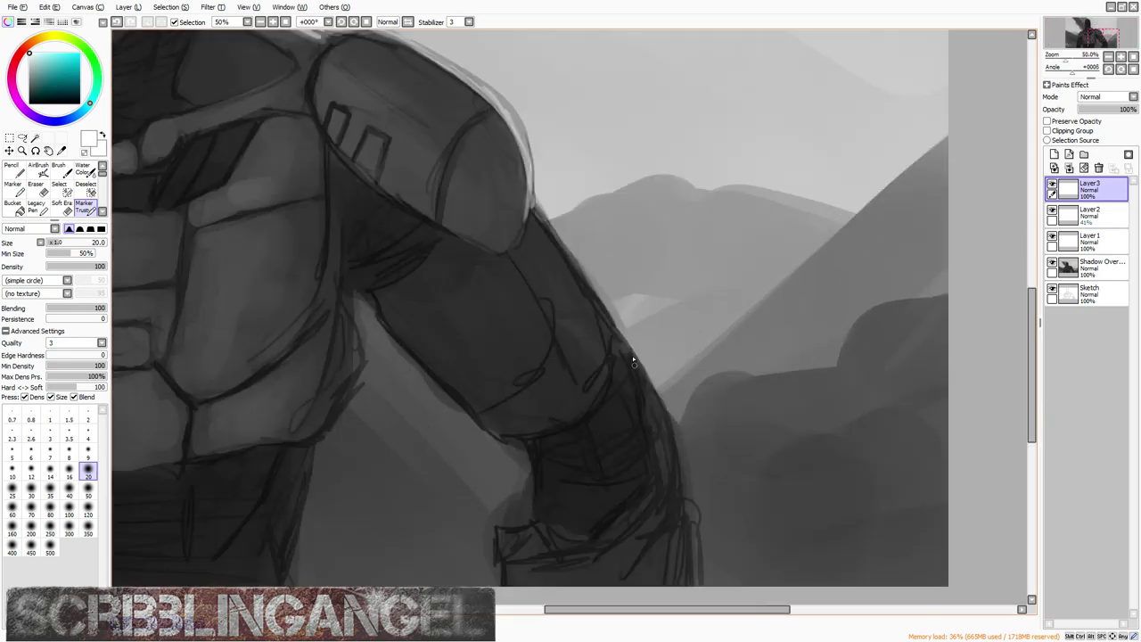
left_click_drag(535, 214, 594, 299)
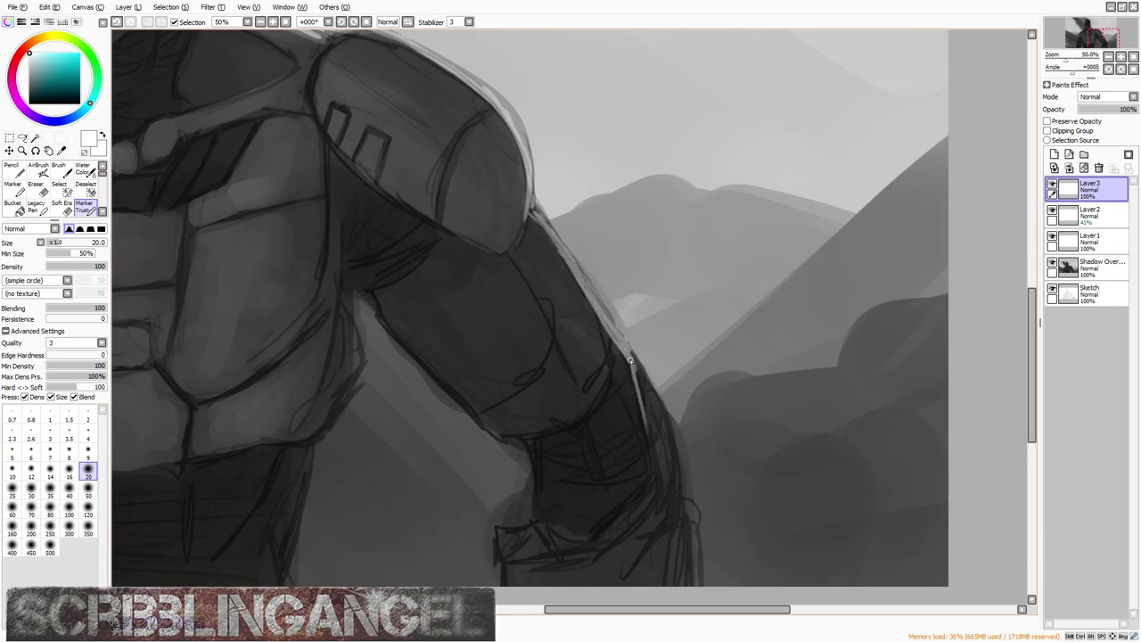
Step: Paint a white rim light along the torso's side edge on the picture's right, from the armpit down to the chest armor's lower corner
scroll(560, 246, "down", 3)
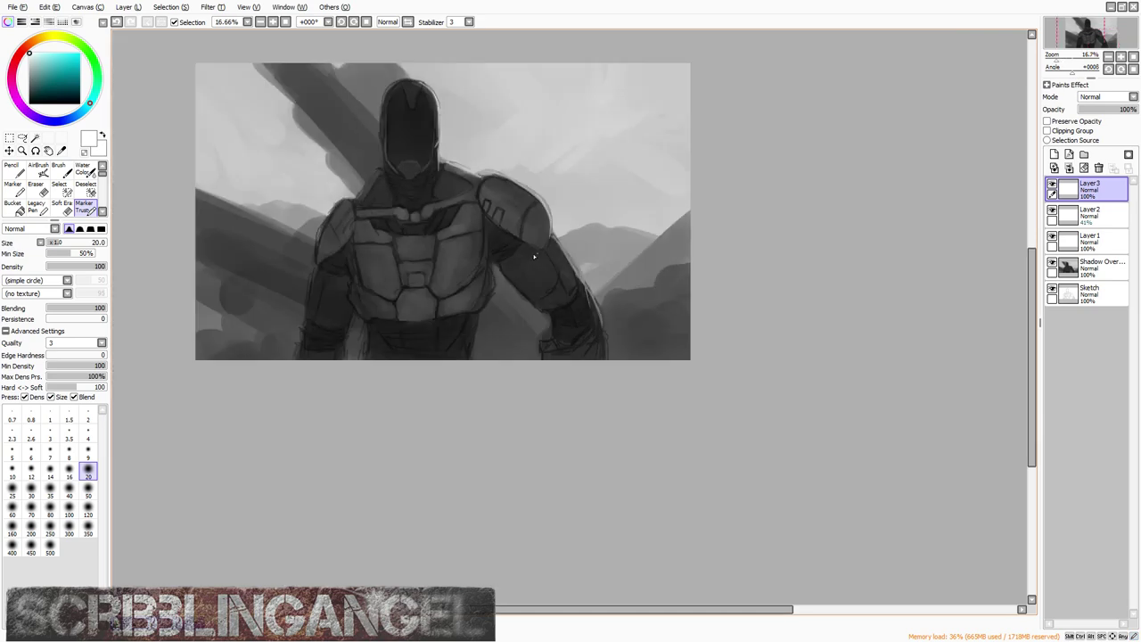
scroll(555, 241, "up", 2)
scroll(504, 223, "down", 2)
scroll(369, 143, "up", 2)
scroll(346, 195, "up", 2)
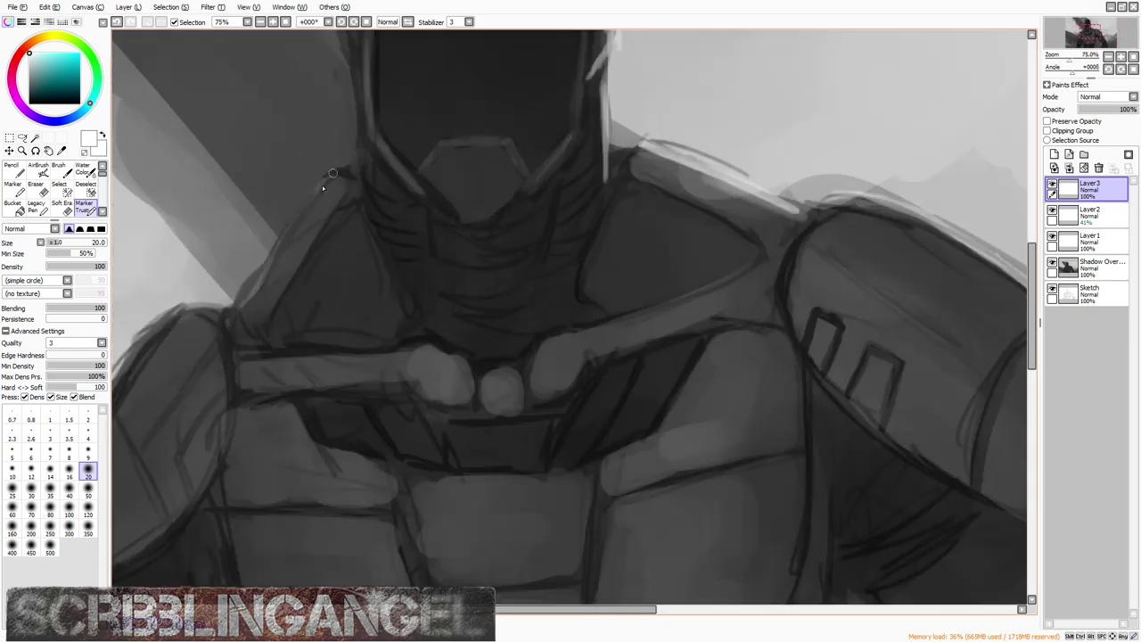
scroll(326, 183, "down", 3)
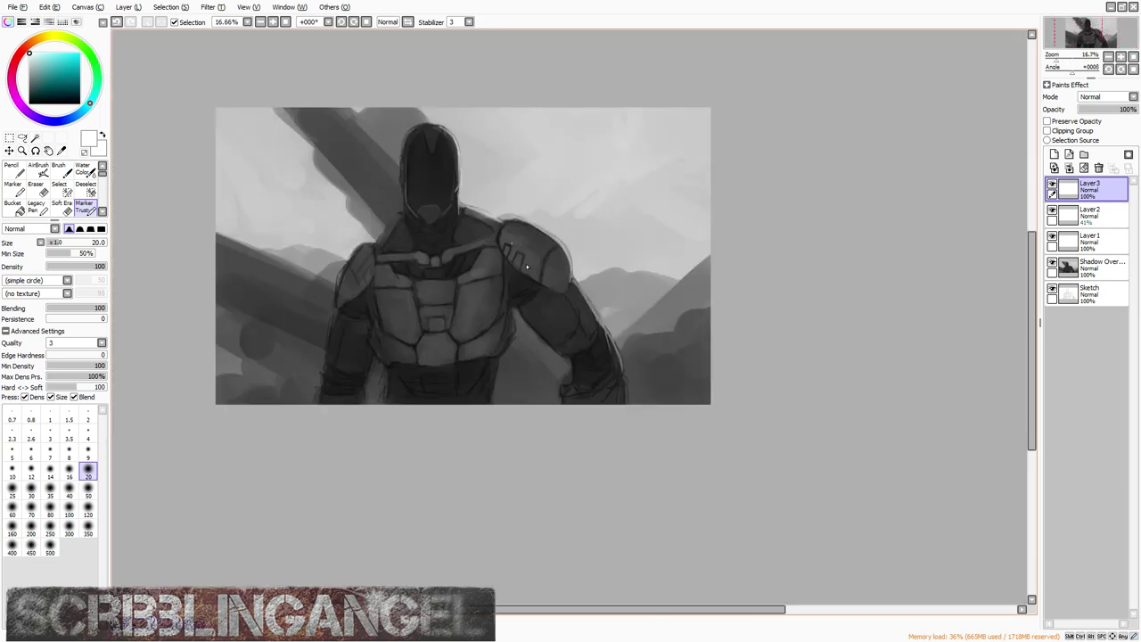
scroll(527, 266, "up", 6)
left_click_drag(454, 246, 464, 347)
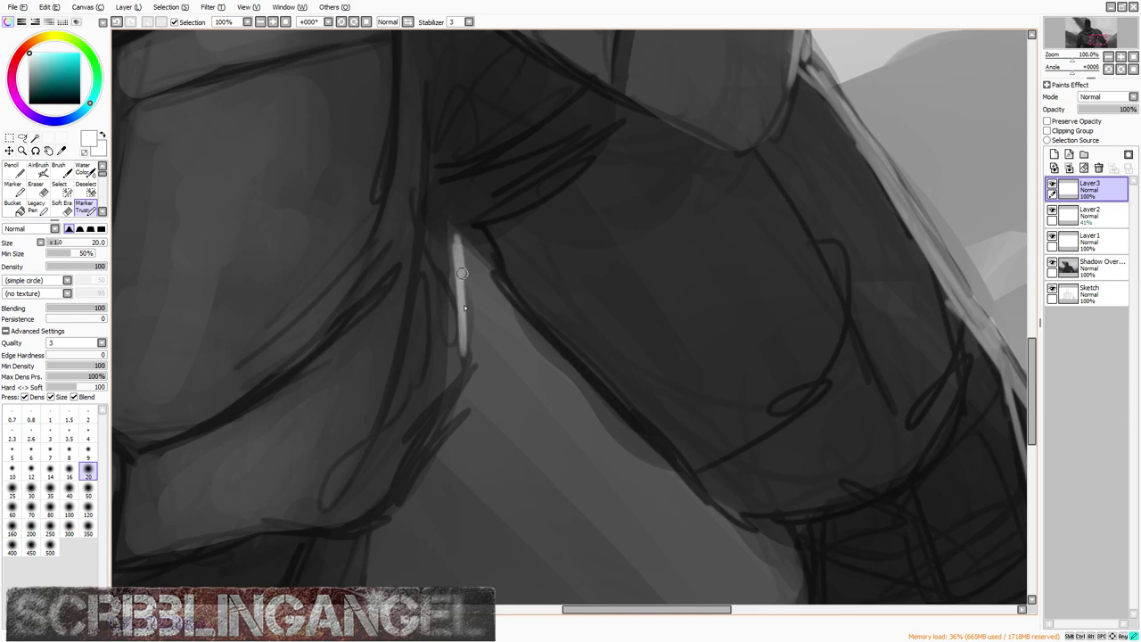
left_click_drag(462, 273, 461, 380)
left_click_drag(442, 435, 399, 501)
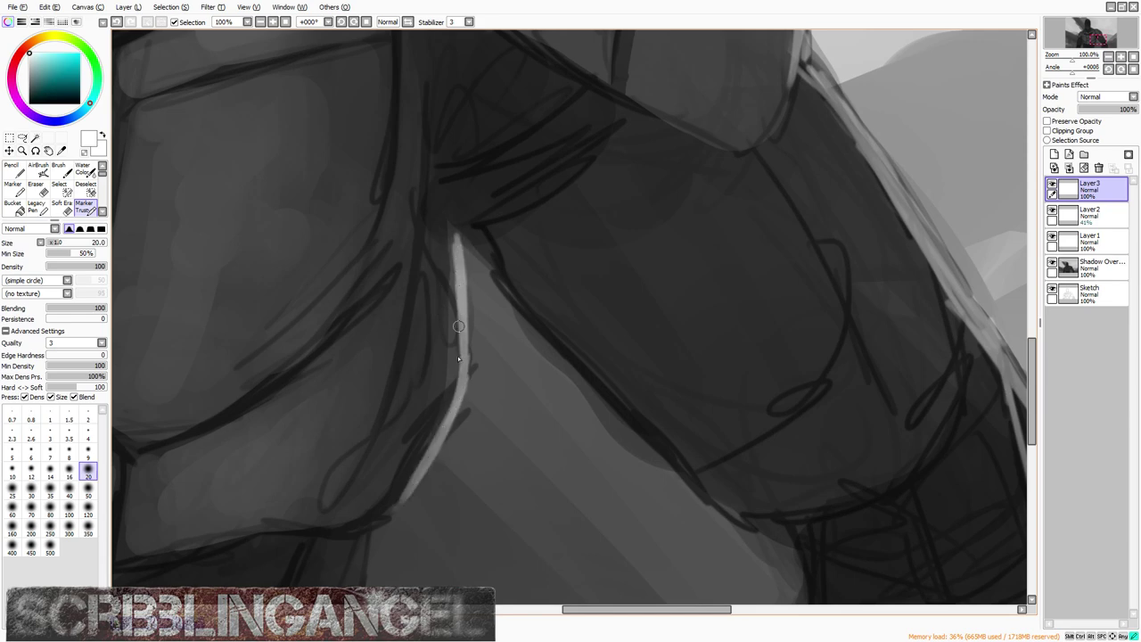
left_click_drag(456, 299, 434, 434)
left_click_drag(454, 291, 437, 408)
left_click_drag(451, 245, 432, 397)
scroll(450, 254, "down", 4)
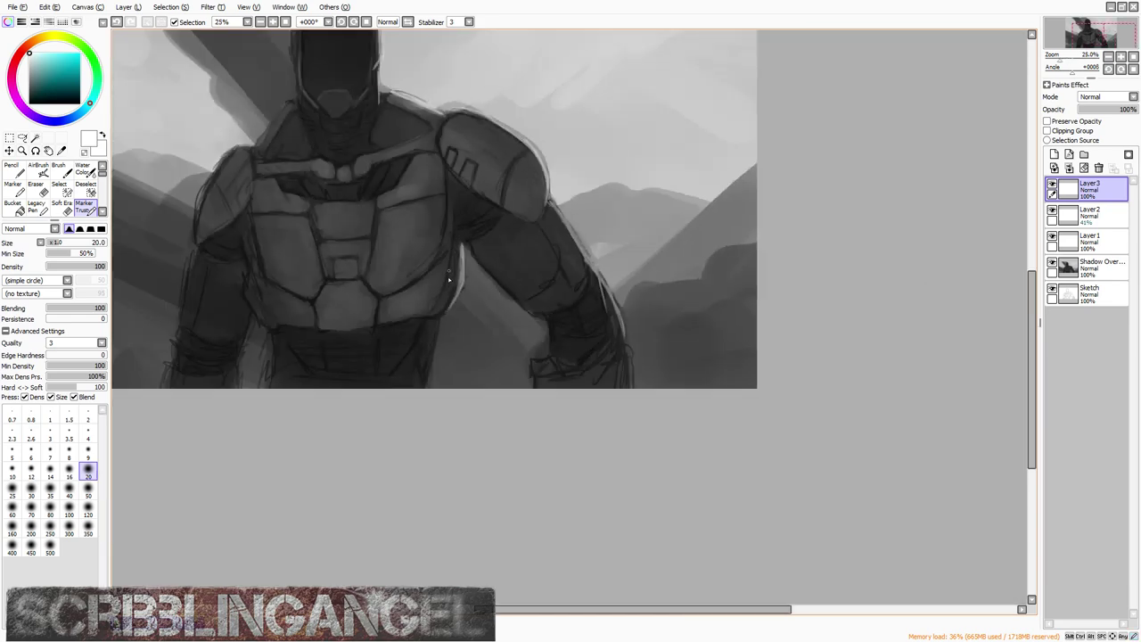
Step: Continue the white rim light down the waist's edge on the picture's right, below the chest armor
scroll(434, 314, "up", 4)
left_click_drag(428, 355, 412, 428)
left_click_drag(428, 332, 401, 454)
scroll(428, 330, "down", 2)
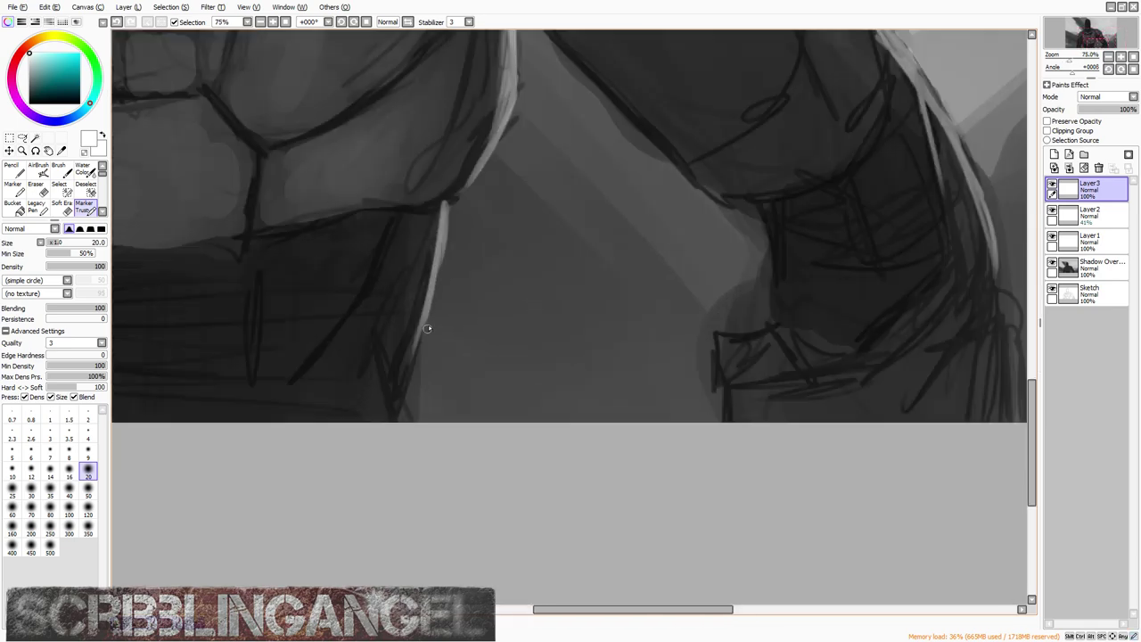
scroll(428, 357, "down", 5)
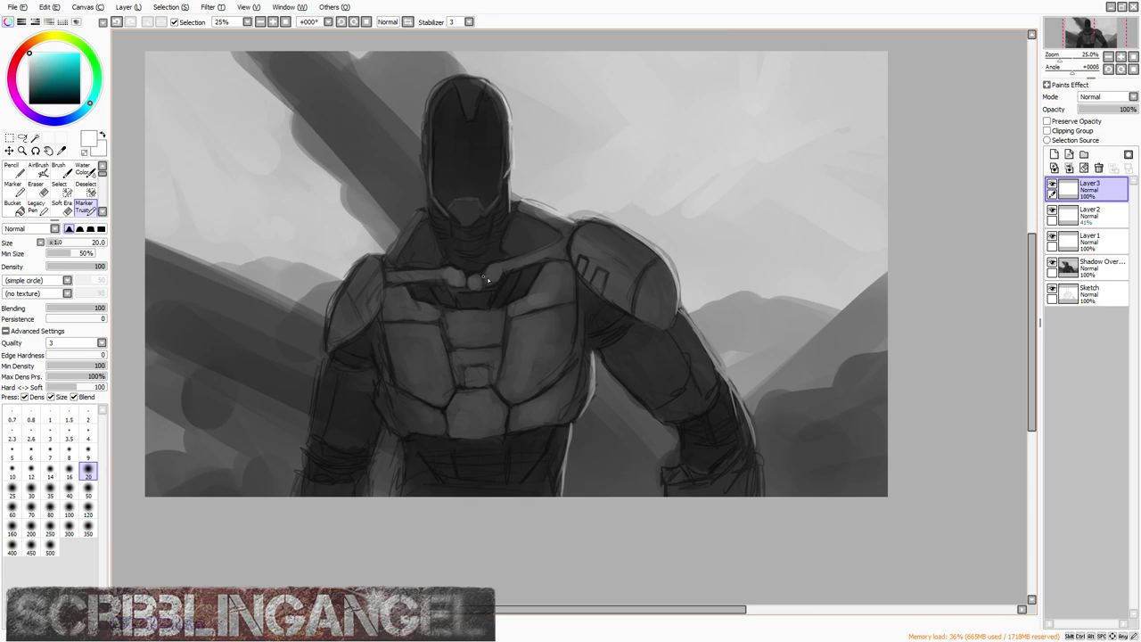
Step: Add a new layer and highlight the upper and inner edges of the chest plates on the picture's right with Marker Trusty at size 35
left_click(1054, 154)
scroll(526, 268, "up", 4)
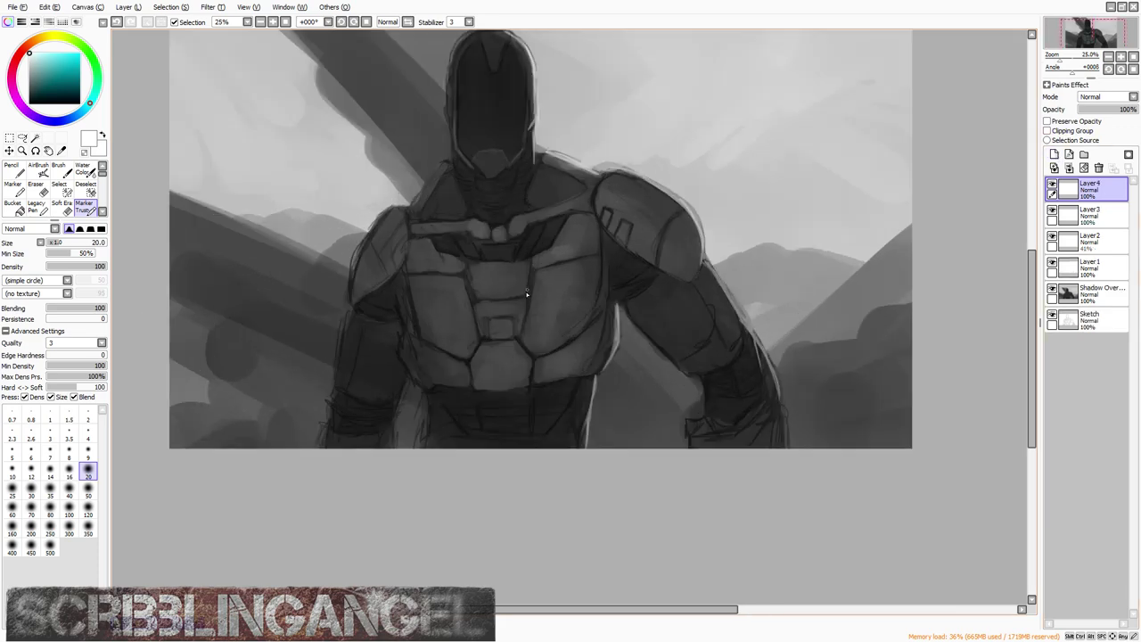
key("bracketright")
key("bracketright")
key("bracketright")
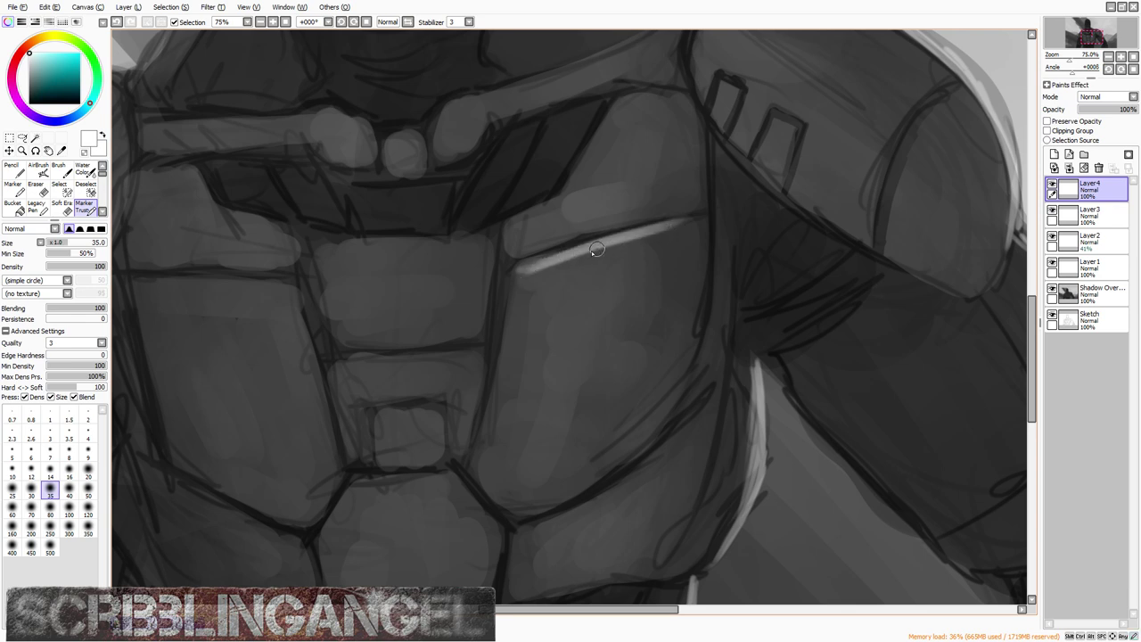
left_click_drag(514, 278, 482, 421)
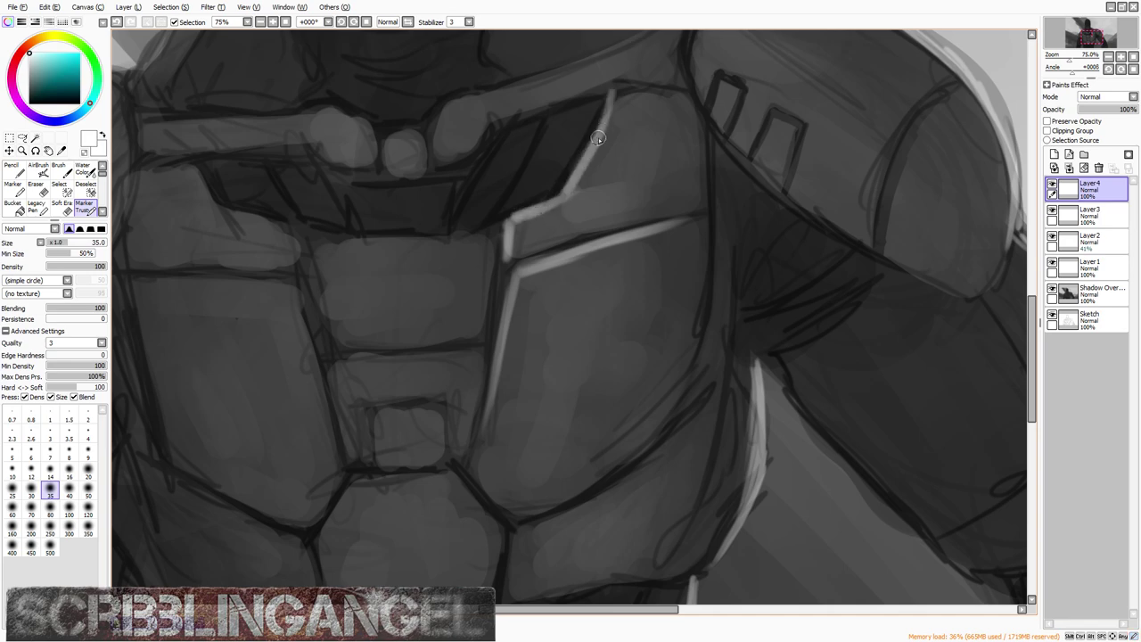
Step: Highlight the top edge of the central chest plate and the upper edge of the chest panel on the picture's left
key("Page_Up")
mouse_move(446, 227)
left_mouse_down()
mouse_move(482, 265)
mouse_move(264, 268)
mouse_move(465, 294)
mouse_move(482, 335)
left_mouse_up()
key("Page_Down")
key("Page_Up")
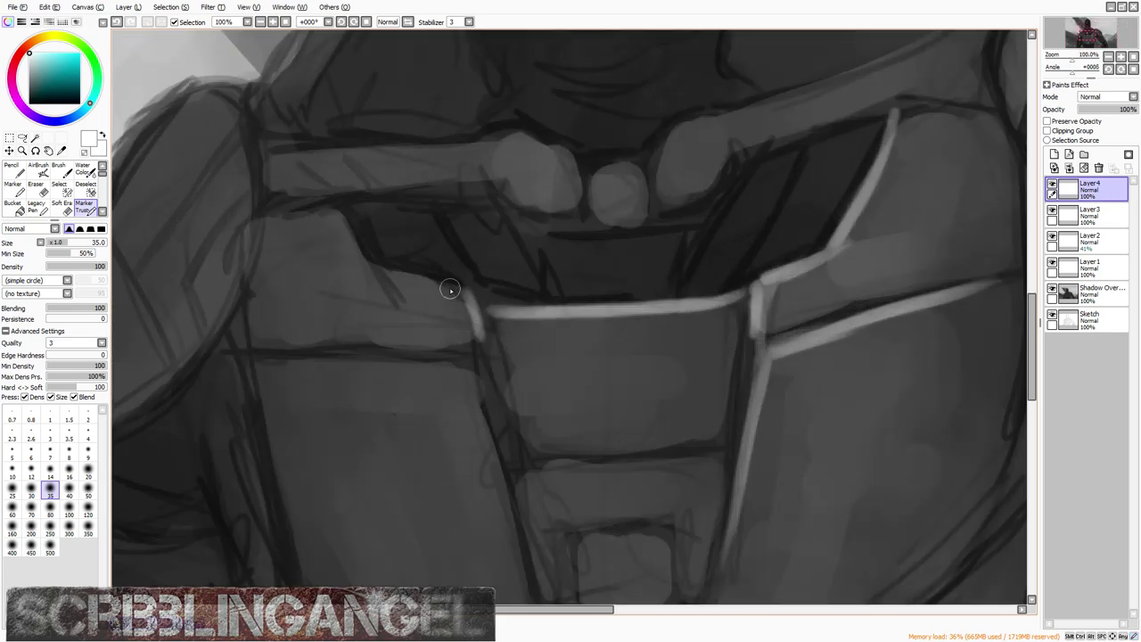
key("ctrl+z")
mouse_move(432, 278)
left_mouse_down()
mouse_move(405, 279)
mouse_move(457, 287)
left_mouse_up()
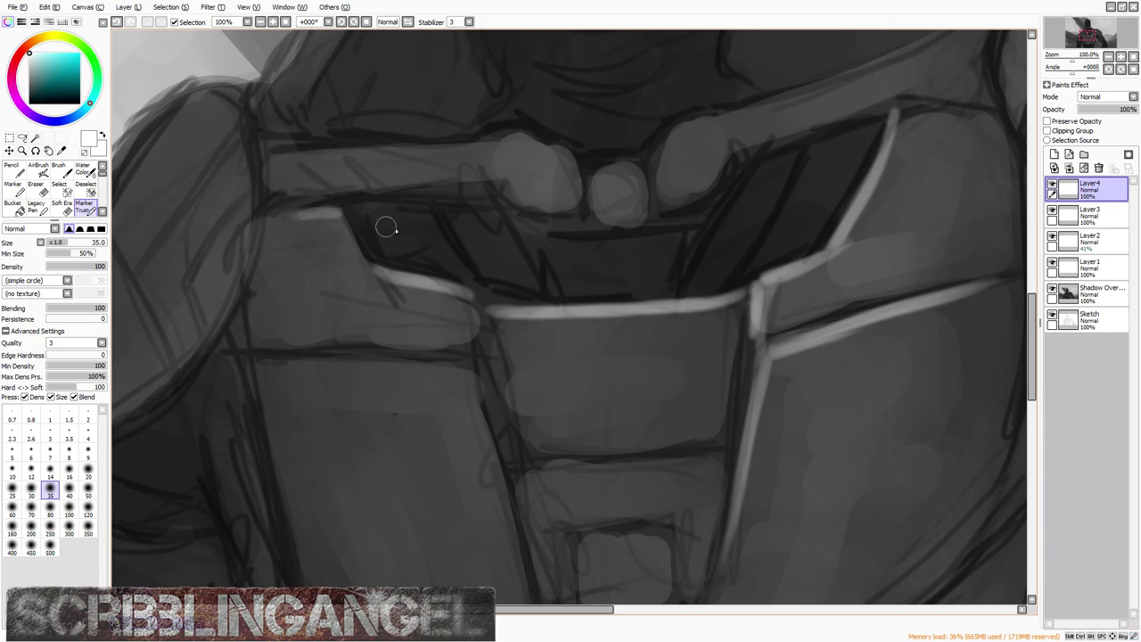
Step: Paint bright highlights on the two rounded knobs flanking the center of the collar
scroll(482, 213, "down", 3)
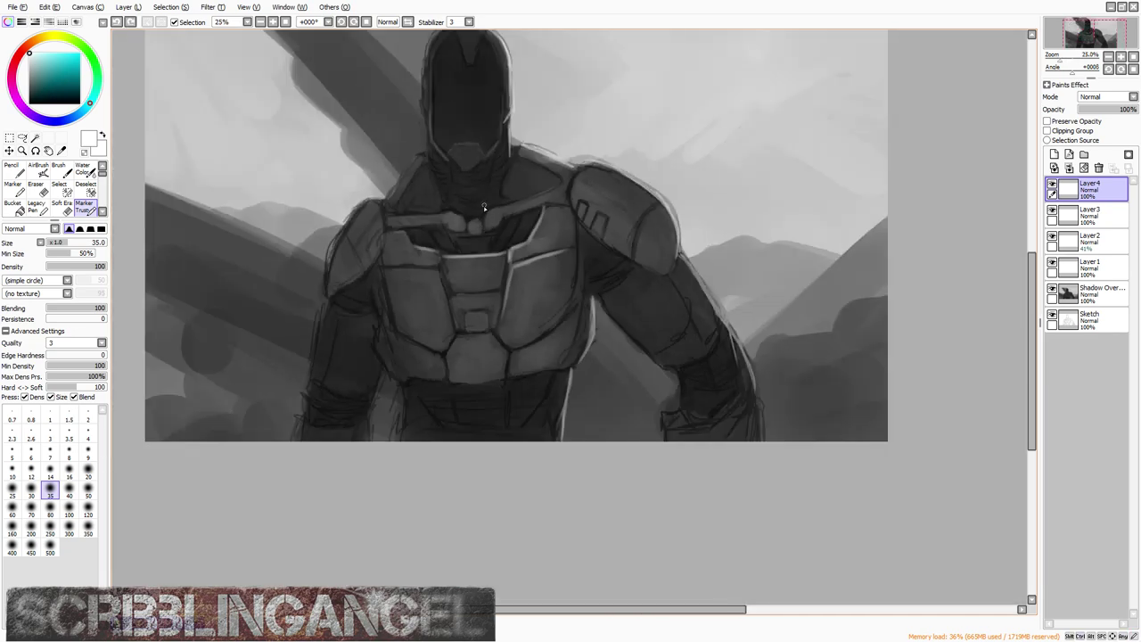
scroll(484, 207, "up", 2)
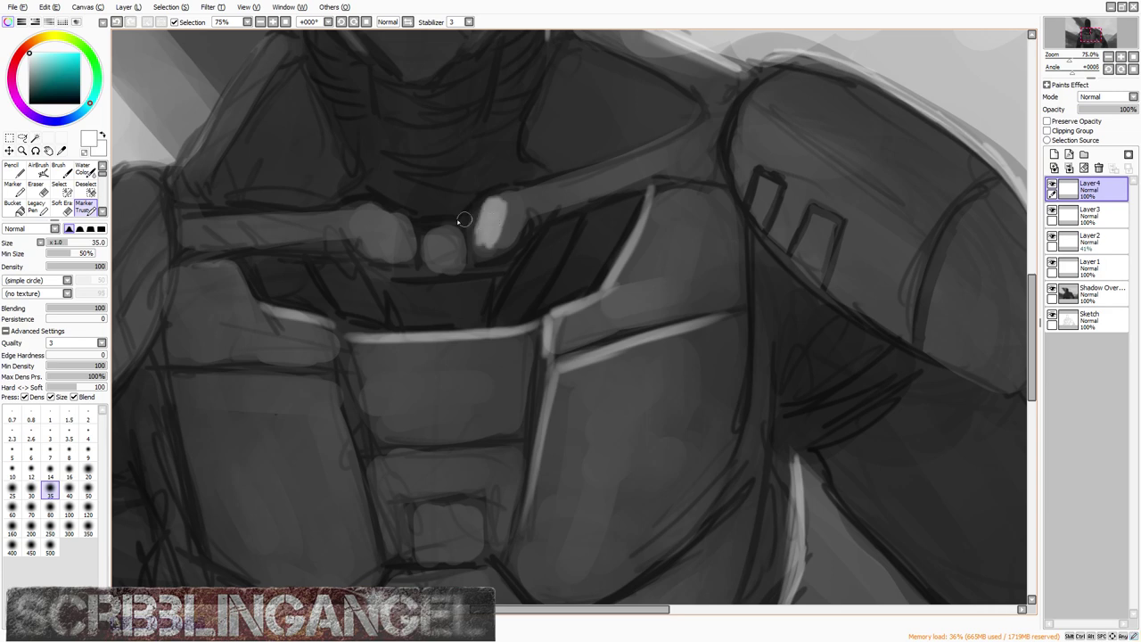
scroll(392, 230, "down", 2)
scroll(410, 223, "up", 2)
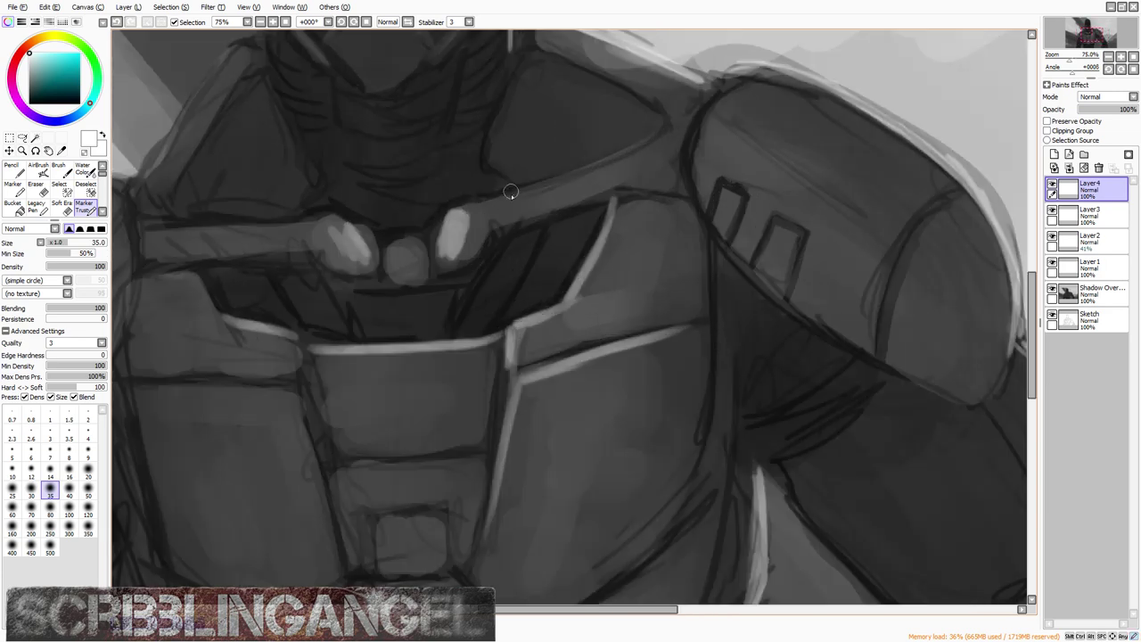
Step: Paint highlights along the upper edges of both collar bars, from the rounded knobs out towards the shoulders
left_click_drag(475, 209, 545, 192)
left_click_drag(633, 151, 673, 136)
scroll(521, 210, "down", 2)
scroll(417, 224, "up", 2)
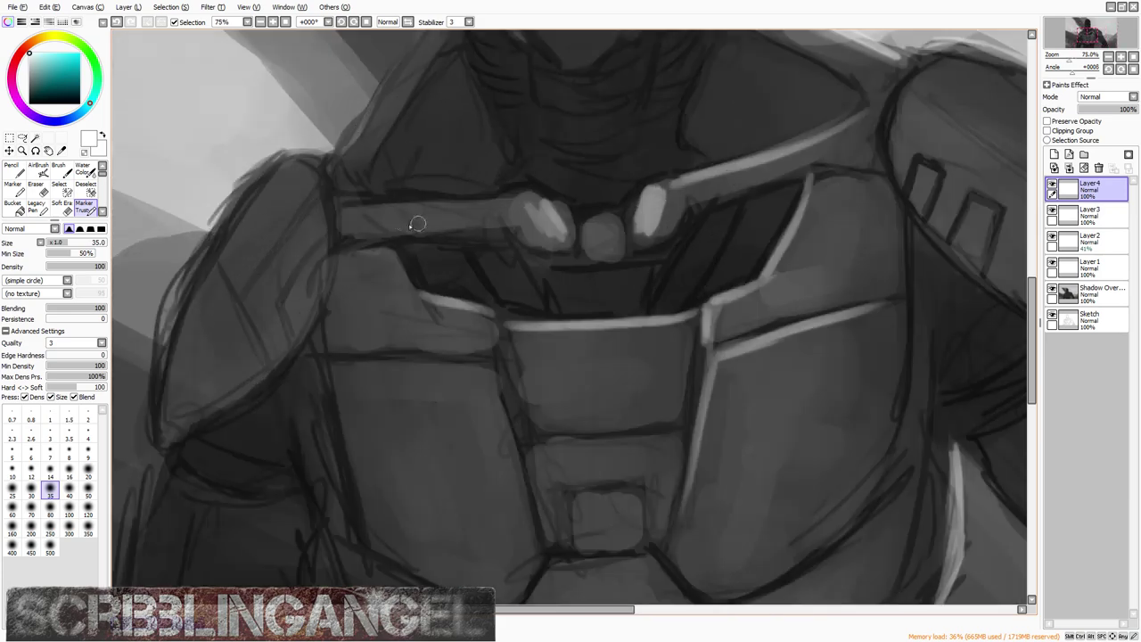
left_click_drag(486, 205, 344, 209)
scroll(483, 240, "down", 2)
Step: Paint light strokes along the diagonal struts on both sides of the dark recess below the collar
scroll(569, 253, "up", 3)
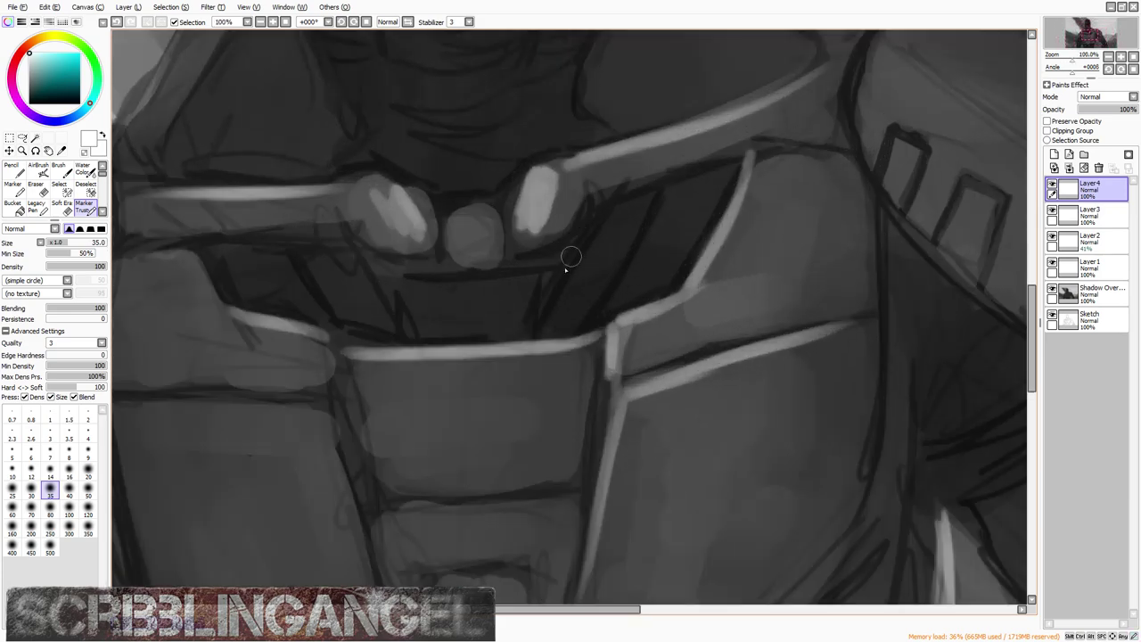
left_click_drag(597, 214, 540, 336)
left_click_drag(659, 182, 606, 327)
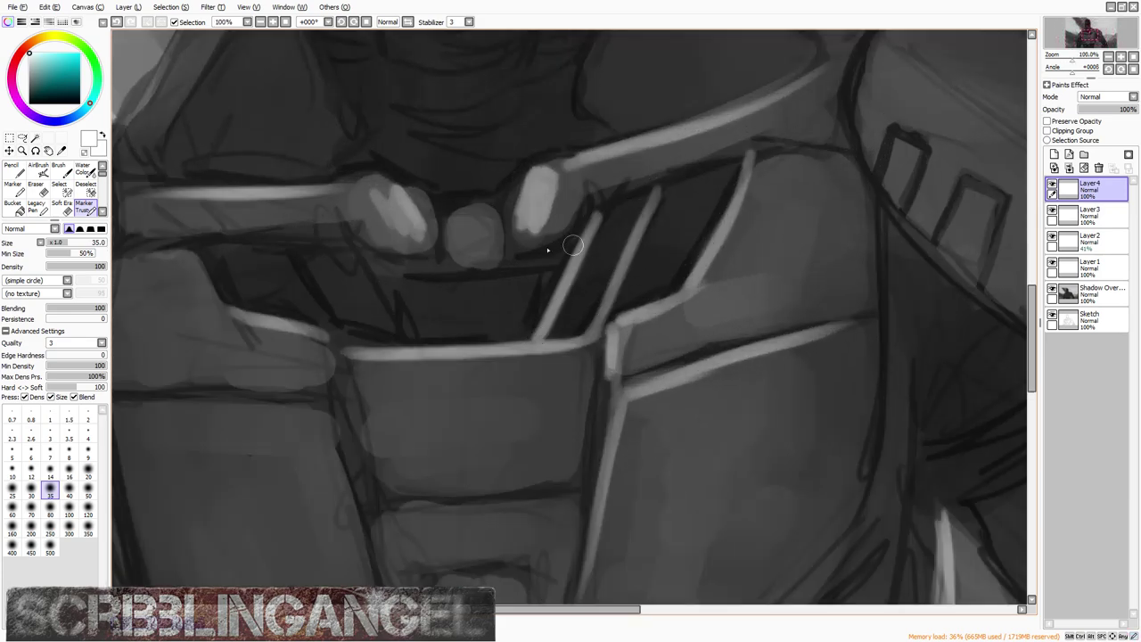
left_click_drag(415, 340, 344, 246)
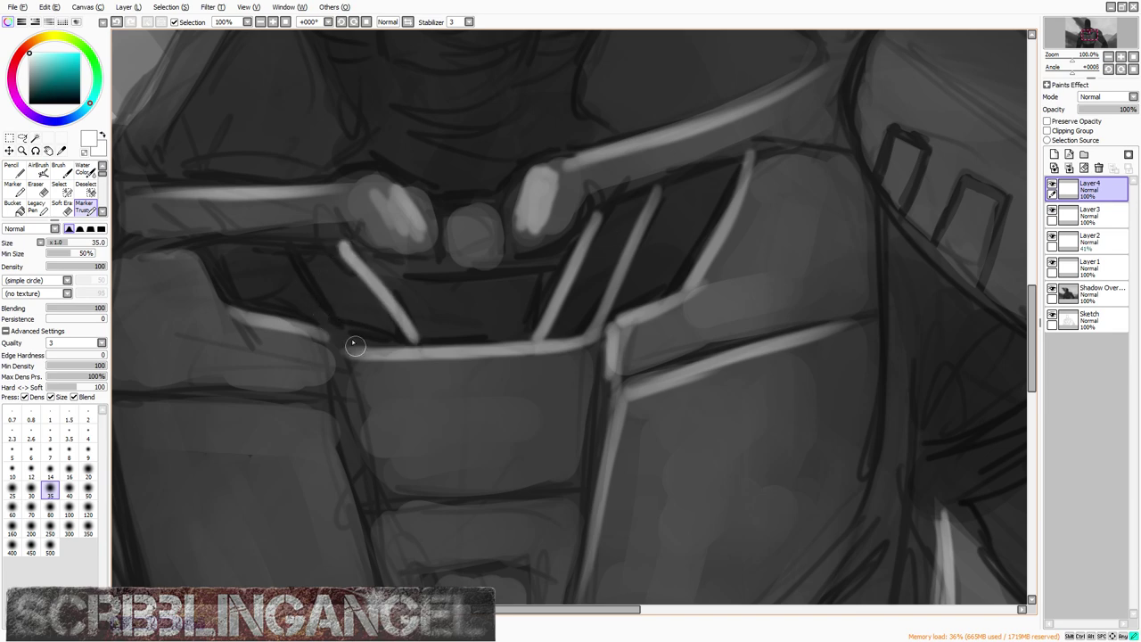
scroll(354, 345, "down", 4)
scroll(428, 315, "up", 1)
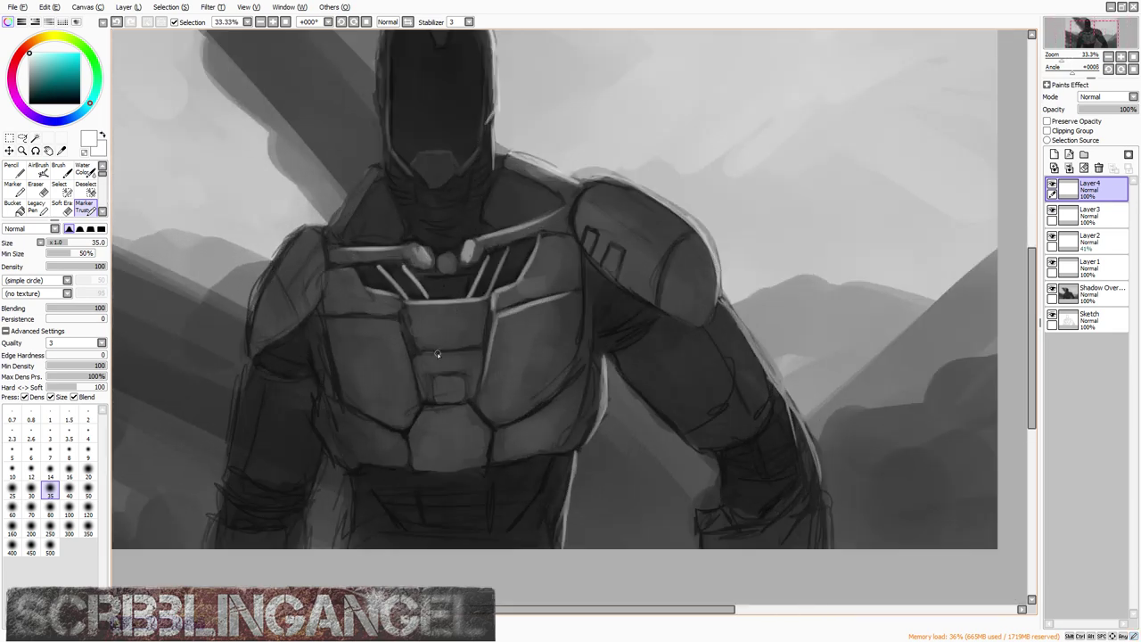
Step: Highlight the horizontal seam below the central chest plate and the top edge of the abdominal plate below the small square
scroll(437, 354, "up", 3)
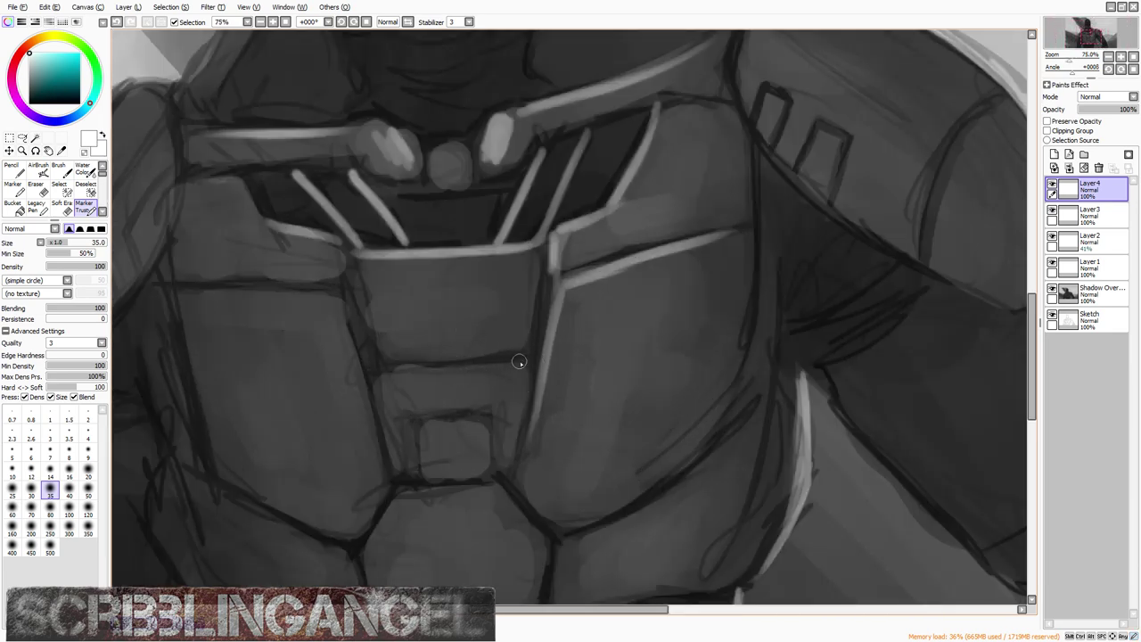
left_click_drag(524, 360, 385, 371)
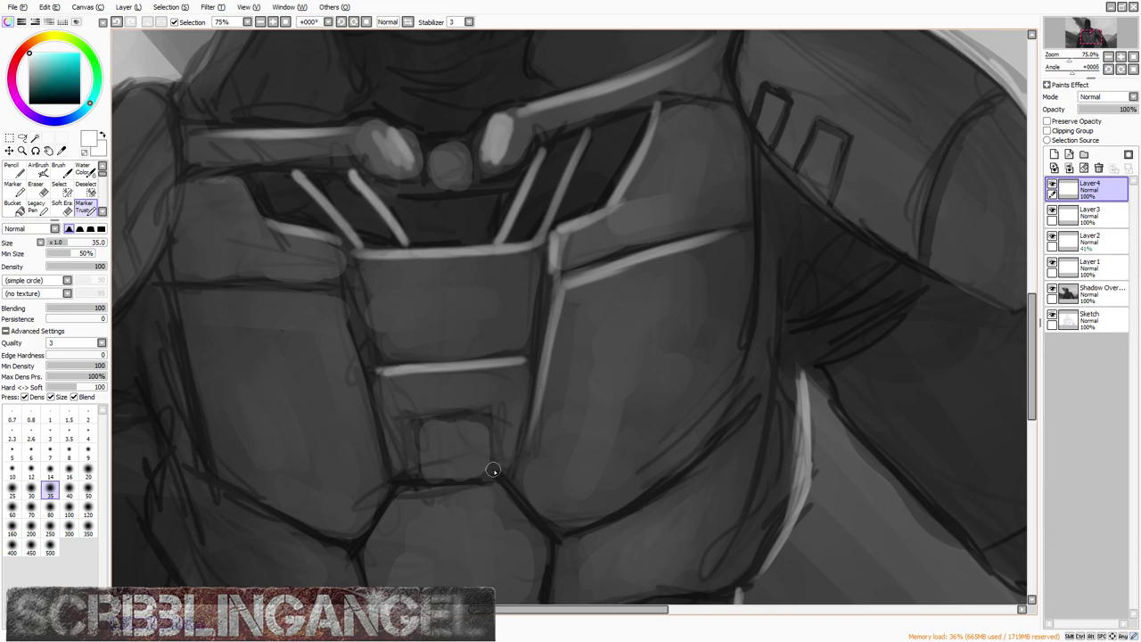
left_click_drag(489, 489, 398, 496)
scroll(469, 471, "down", 4)
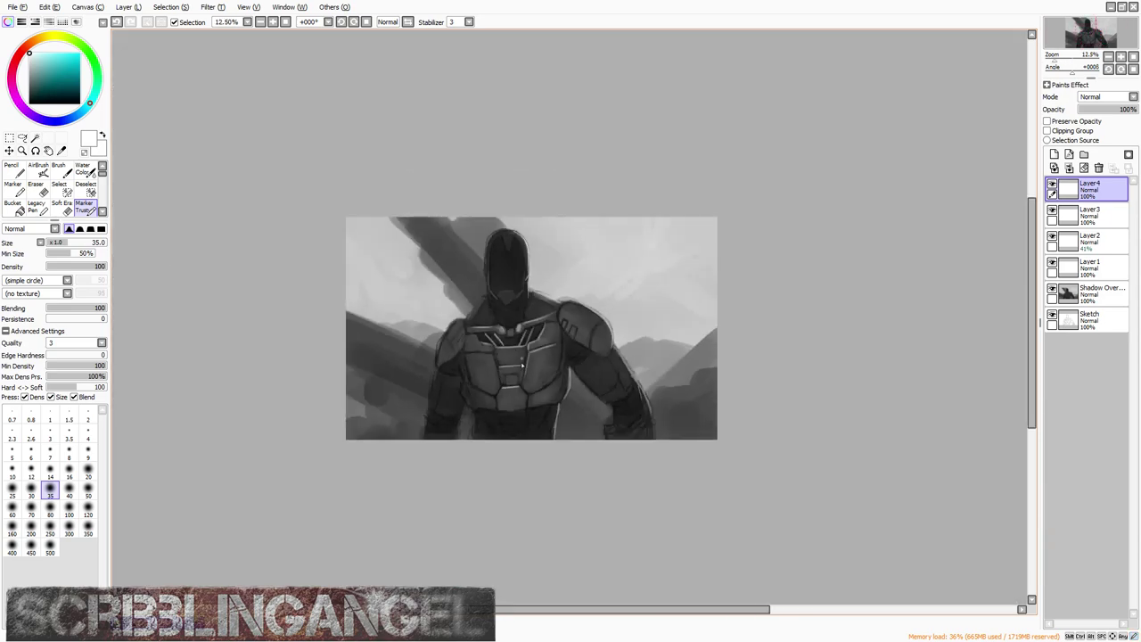
Step: Highlight the top edge of the large chest plate on the picture's left, undoing the first stroke and repainting it
scroll(488, 307, "up", 5)
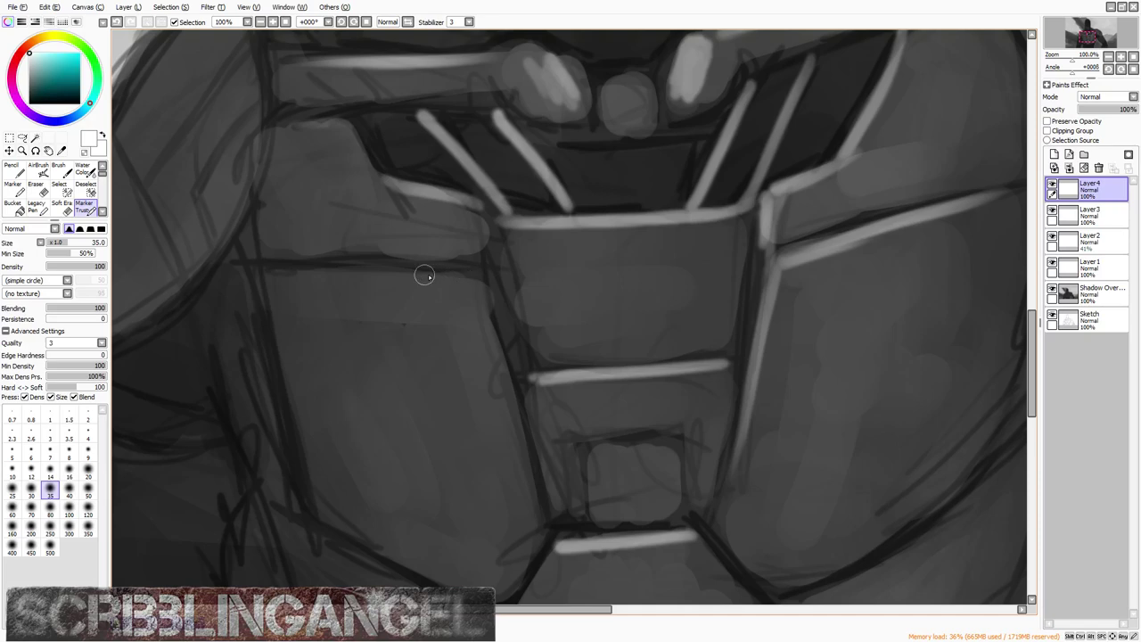
left_click_drag(483, 281, 225, 254)
key("ctrl+z")
left_click_drag(483, 282, 380, 275)
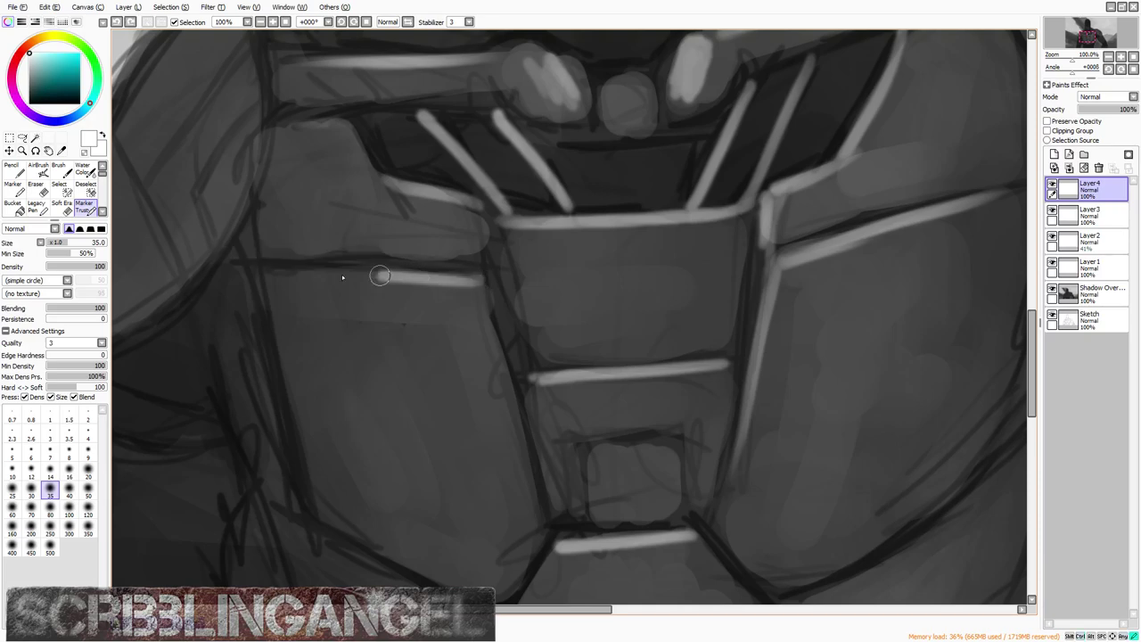
Step: Scribble light zigzag strokes on the triangular panels on both sides of the neck with Marker Trusty at size 35
scroll(267, 272, "down", 4)
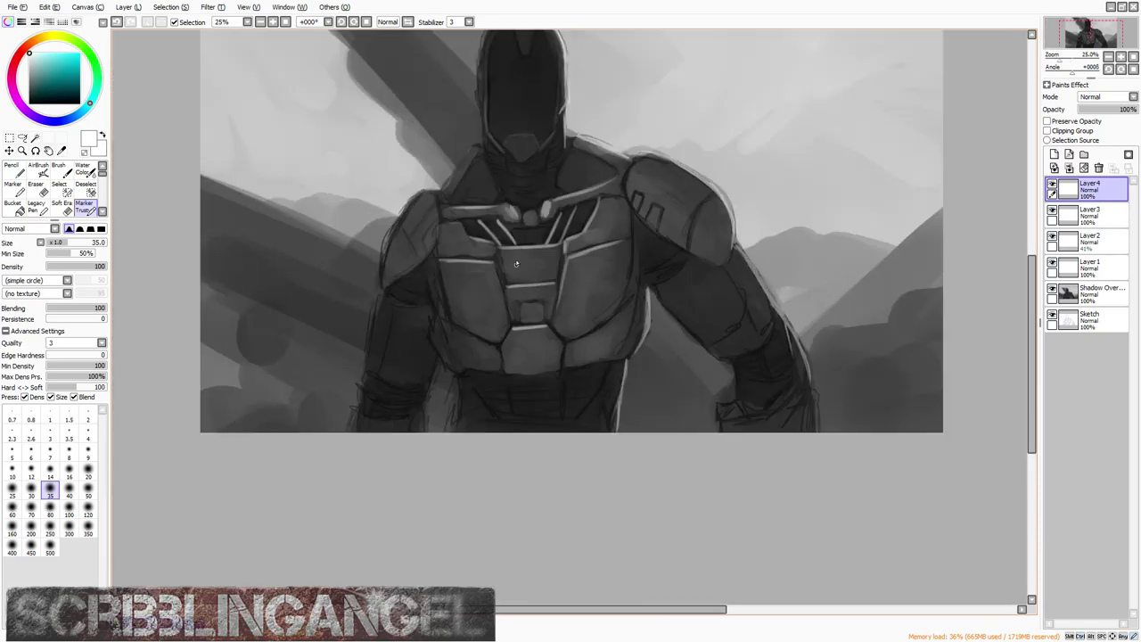
scroll(497, 198, "up", 1)
scroll(496, 198, "down", 1)
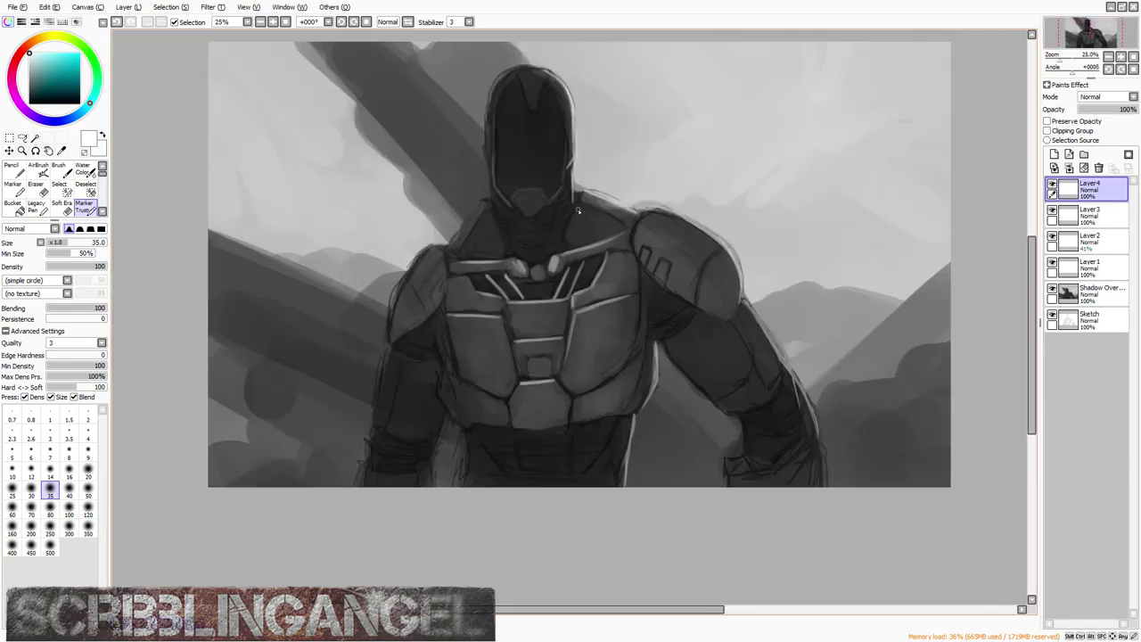
scroll(577, 209, "up", 3)
left_click_drag(562, 276, 590, 203)
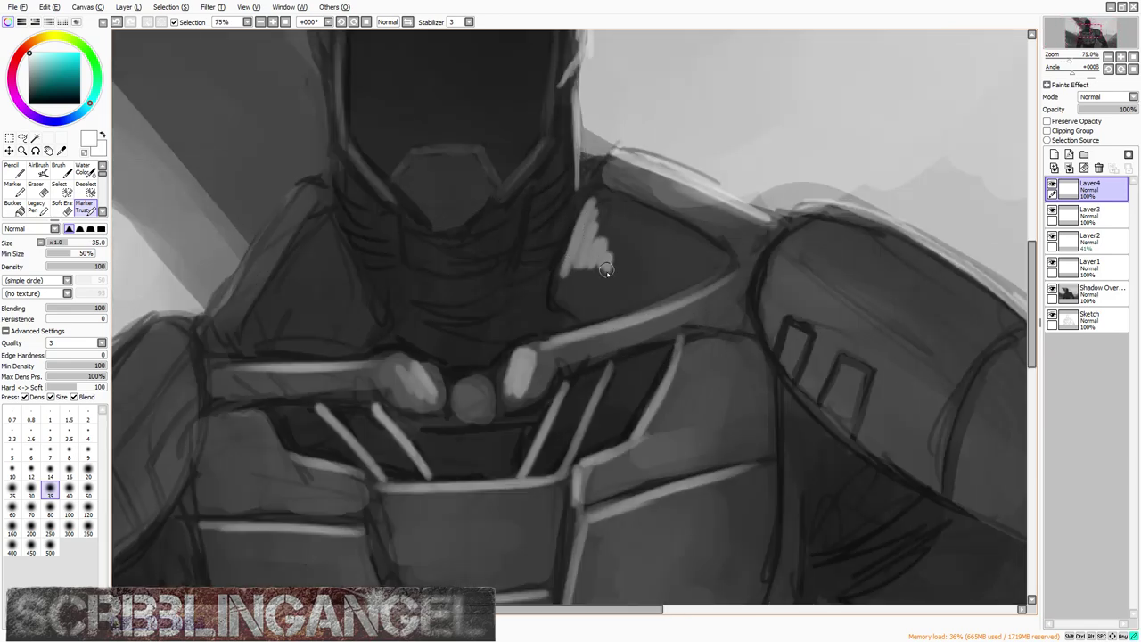
mouse_move(337, 254)
left_mouse_down()
mouse_move(354, 299)
mouse_move(322, 280)
mouse_move(324, 319)
mouse_move(296, 320)
mouse_move(272, 344)
left_mouse_up()
Step: Blend the zigzag highlights on both neck-side panels with the Water Color brush at sizes 160 and 120
left_click(83, 169)
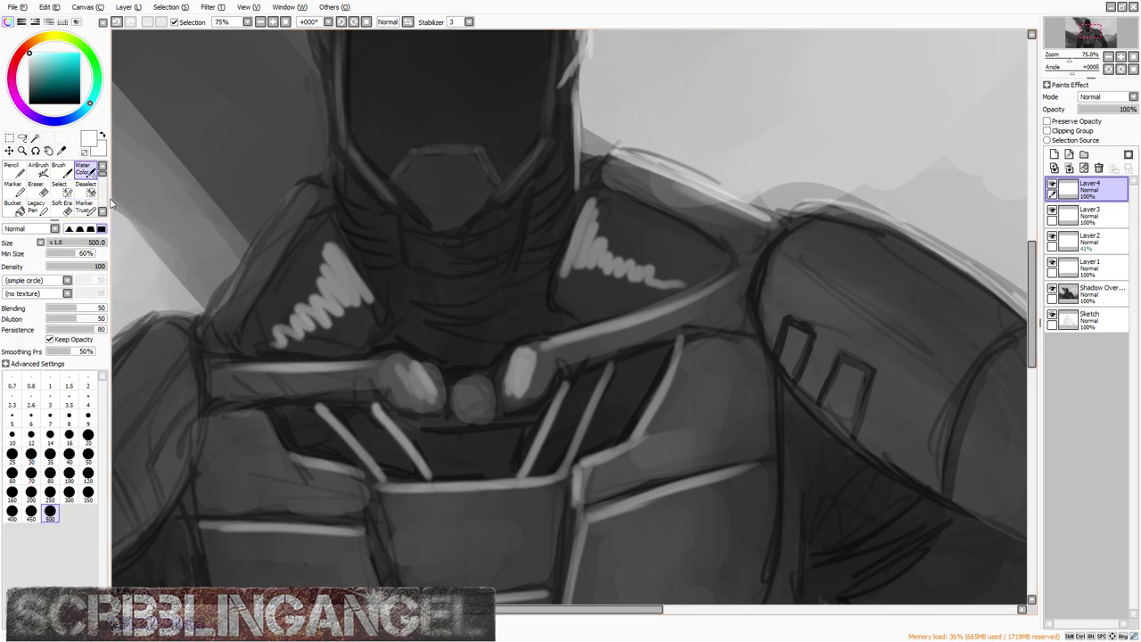
key("[")
key("[")
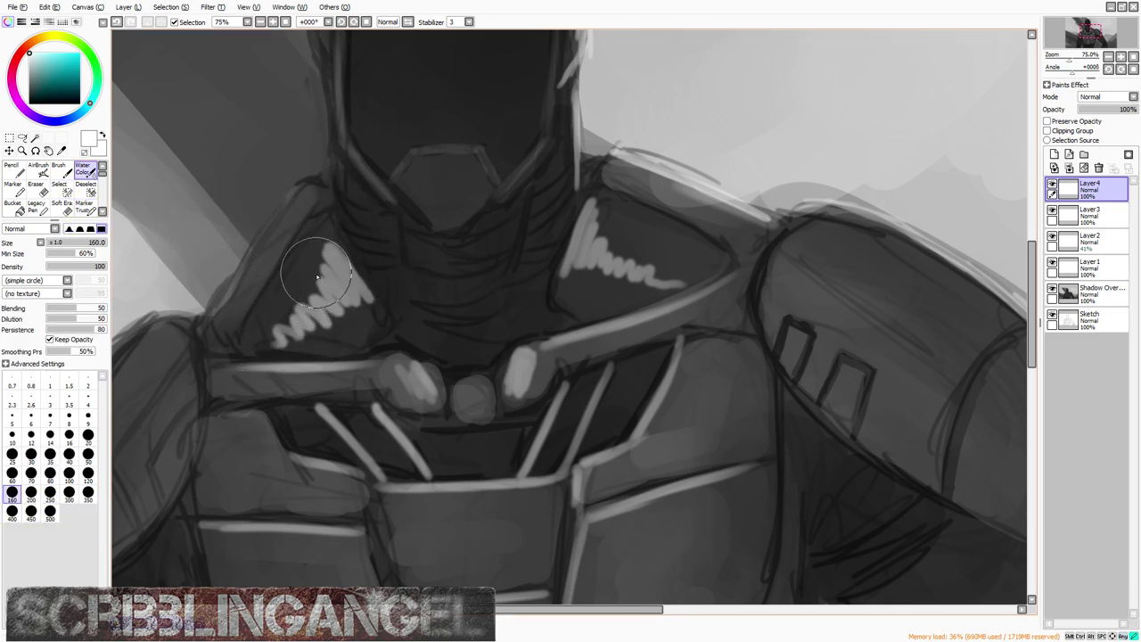
mouse_move(305, 278)
left_mouse_down()
mouse_move(284, 322)
mouse_move(320, 250)
mouse_move(275, 317)
mouse_move(313, 337)
mouse_move(361, 299)
mouse_move(318, 350)
mouse_move(345, 300)
mouse_move(372, 330)
mouse_move(329, 311)
mouse_move(323, 335)
mouse_move(259, 338)
left_mouse_up()
key("[")
mouse_move(577, 270)
left_mouse_down()
mouse_move(596, 214)
mouse_move(582, 292)
mouse_move(625, 226)
mouse_move(612, 281)
mouse_move(703, 254)
mouse_move(685, 273)
mouse_move(599, 295)
mouse_move(600, 213)
mouse_move(570, 282)
mouse_move(705, 258)
mouse_move(601, 269)
left_mouse_up()
scroll(486, 217, "down", 3)
scroll(435, 198, "down", 1)
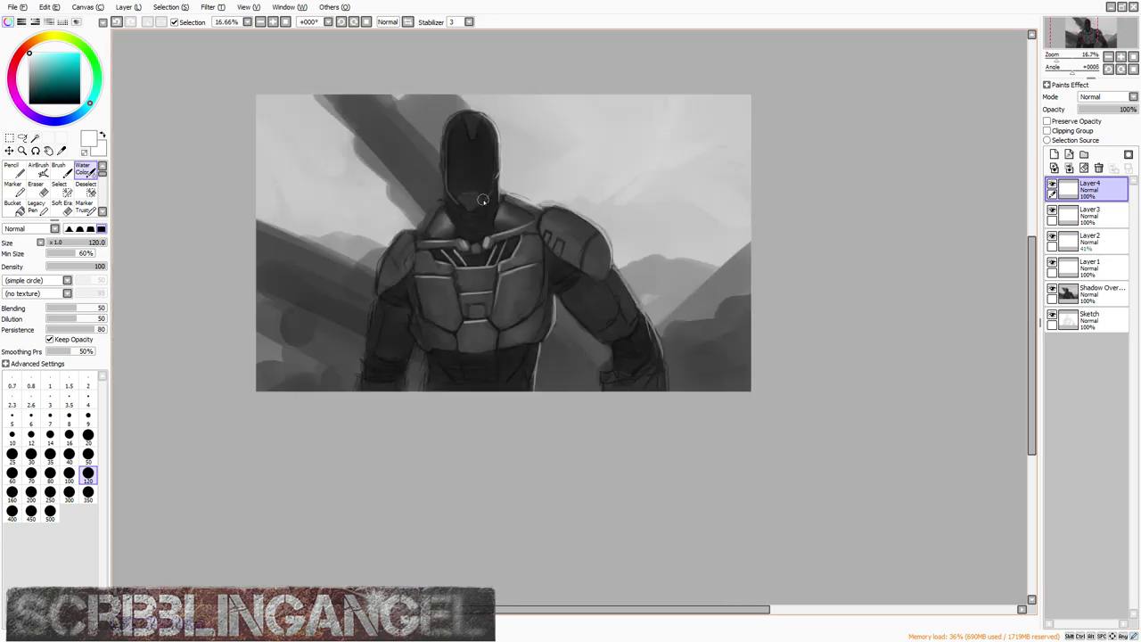
Step: Lower the opacity of Layer4, which holds the neck-side panel highlights, to 86%
scroll(479, 198, "up", 2)
scroll(480, 234, "down", 2)
scroll(488, 200, "up", 2)
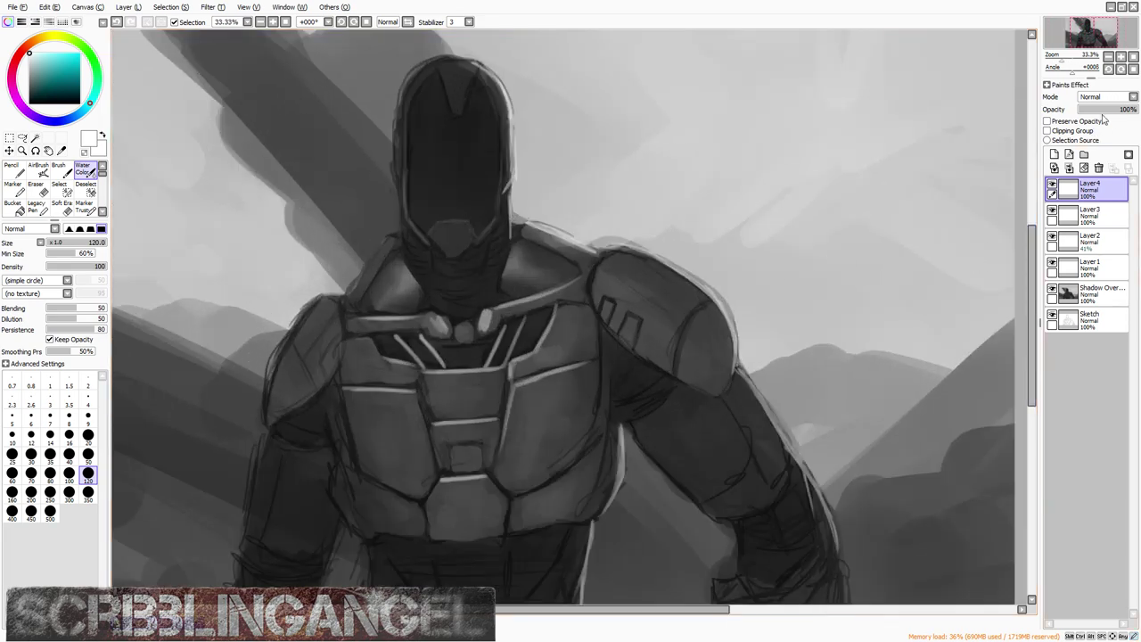
left_click_drag(1106, 111, 1130, 112)
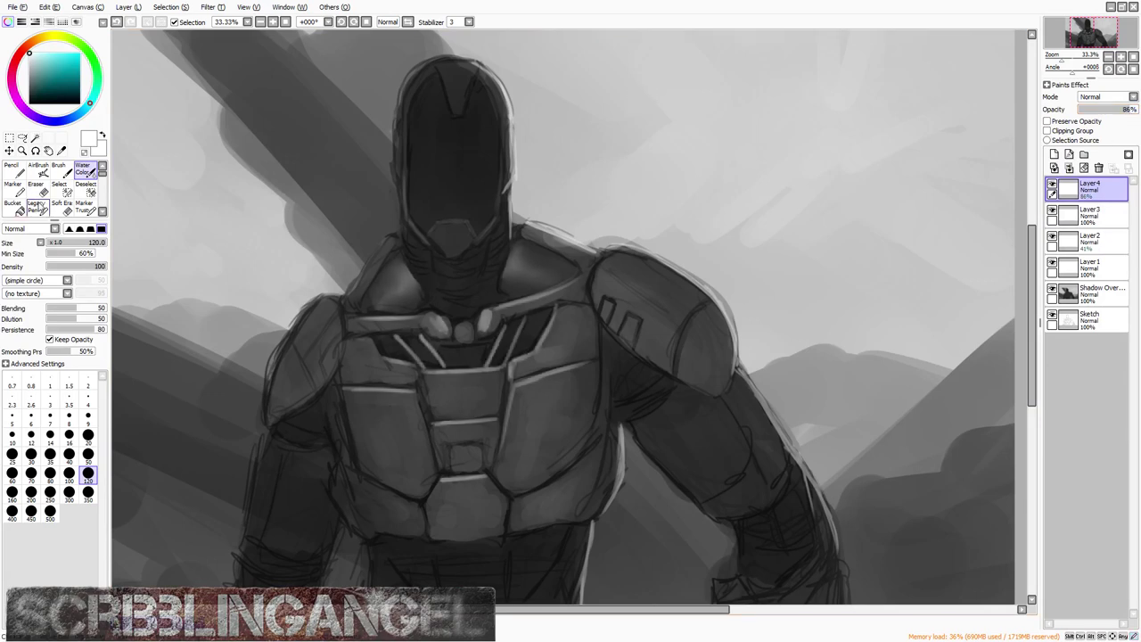
Step: Soften the highlights on the chest plates and collar with the soft eraser at size 400
left_click(61, 206)
mouse_move(554, 409)
left_mouse_down()
mouse_move(478, 478)
mouse_move(442, 480)
mouse_move(369, 426)
mouse_move(319, 365)
mouse_move(439, 338)
mouse_move(510, 347)
mouse_move(568, 309)
mouse_move(336, 333)
mouse_move(412, 294)
mouse_move(497, 305)
left_mouse_up()
mouse_move(565, 333)
left_mouse_down()
mouse_move(581, 363)
mouse_move(588, 352)
mouse_move(512, 401)
mouse_move(362, 384)
mouse_move(376, 432)
mouse_move(378, 422)
mouse_move(428, 475)
left_mouse_up()
key("bracketleft")
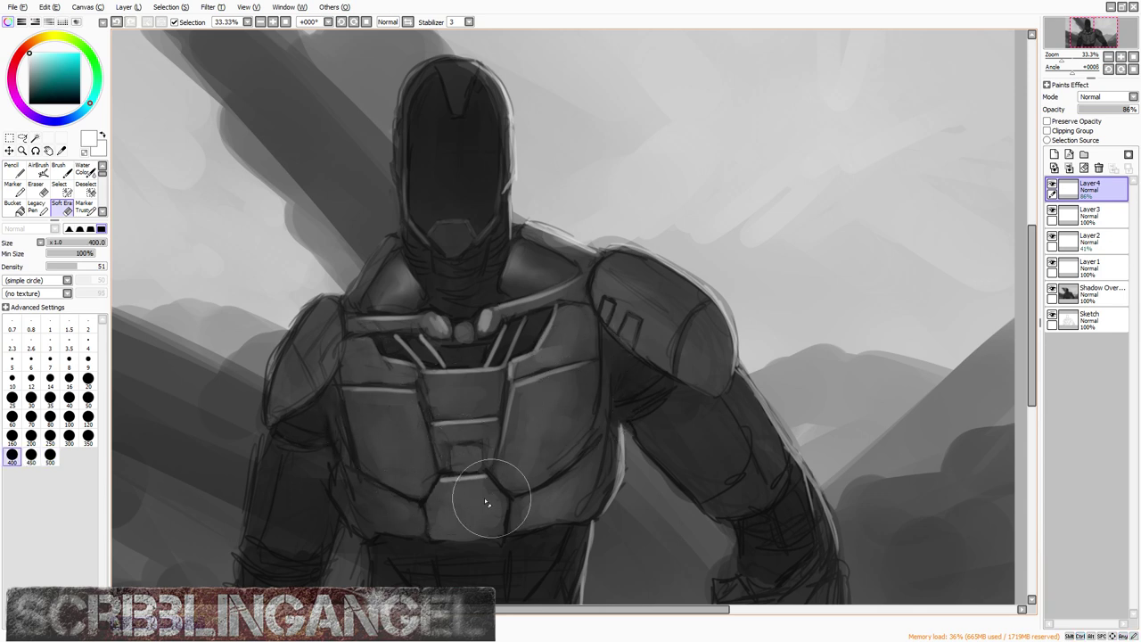
mouse_move(487, 502)
left_mouse_down()
mouse_move(413, 491)
mouse_move(373, 427)
mouse_move(468, 491)
mouse_move(508, 467)
mouse_move(437, 359)
mouse_move(492, 341)
mouse_move(435, 367)
mouse_move(483, 309)
mouse_move(437, 317)
mouse_move(482, 329)
left_mouse_up()
Step: Fade the highlight around the collar clasp with the soft eraser at size 200
key("bracketleft")
key("bracketleft")
key("bracketleft")
key("bracketleft")
left_click_drag(458, 326, 441, 326)
scroll(459, 274, "down", 1)
scroll(443, 303, "up", 1)
scroll(446, 309, "down", 1)
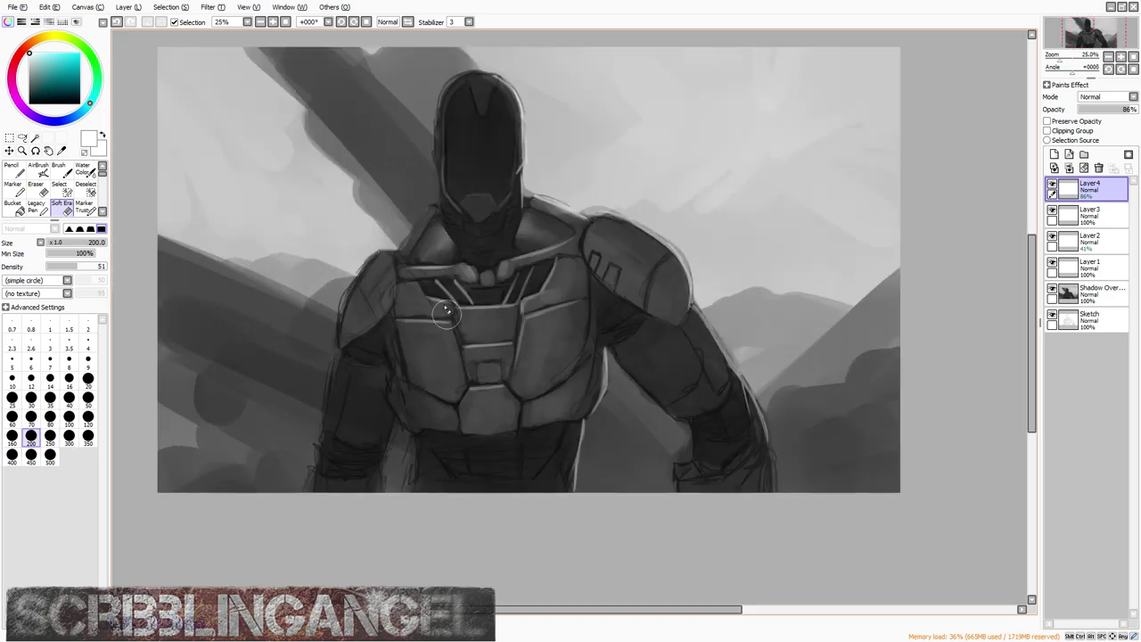
scroll(446, 312, "up", 1)
scroll(377, 272, "down", 1)
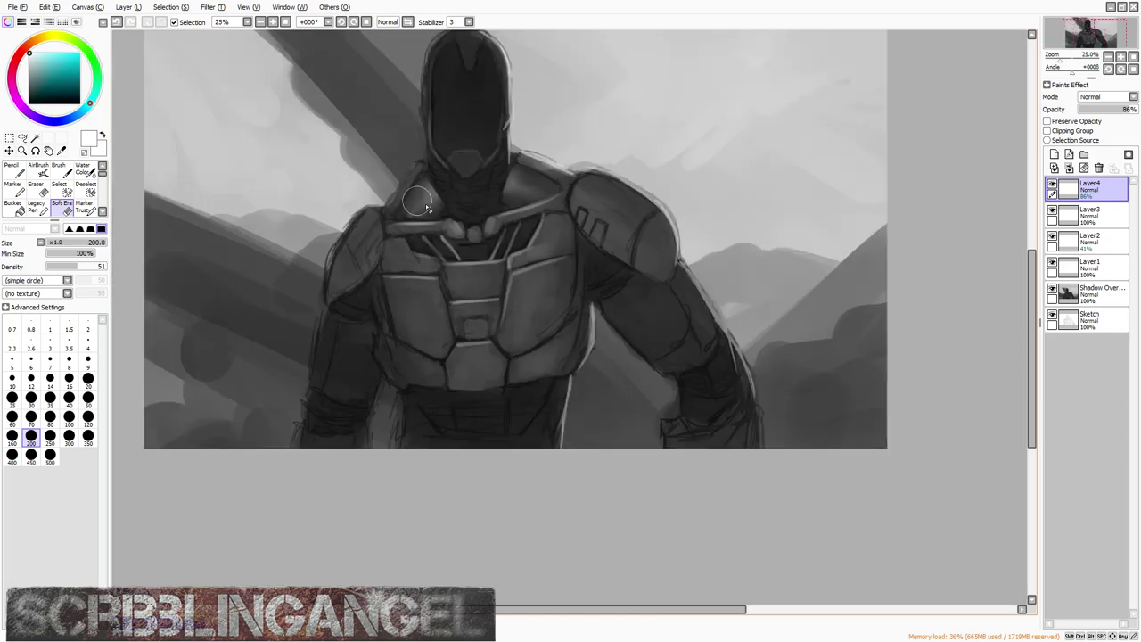
scroll(419, 203, "up", 1)
Step: On a new layer, paint a light line along the chin guard's top edge with Marker Trusty at size 25
left_click(1055, 154)
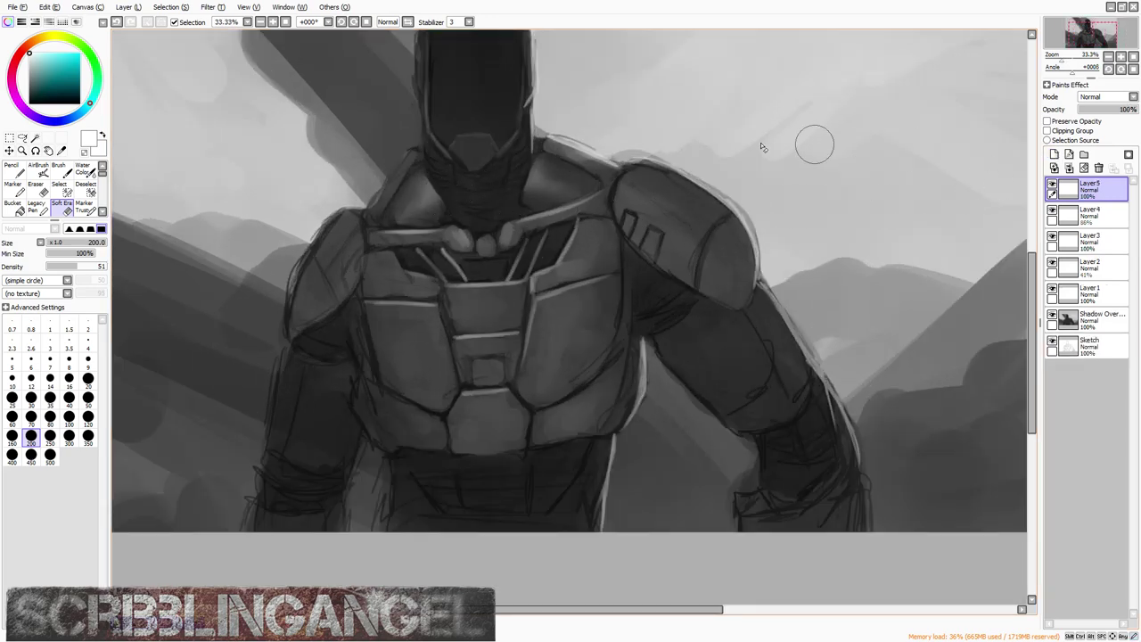
left_click(12, 170)
left_click(67, 207)
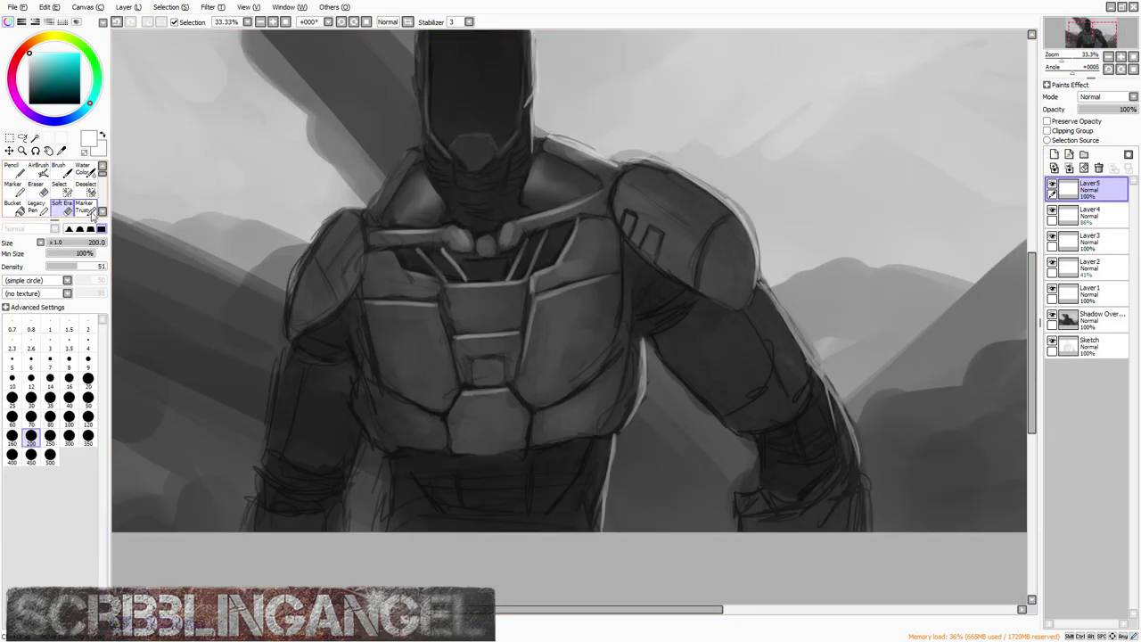
left_click(84, 207)
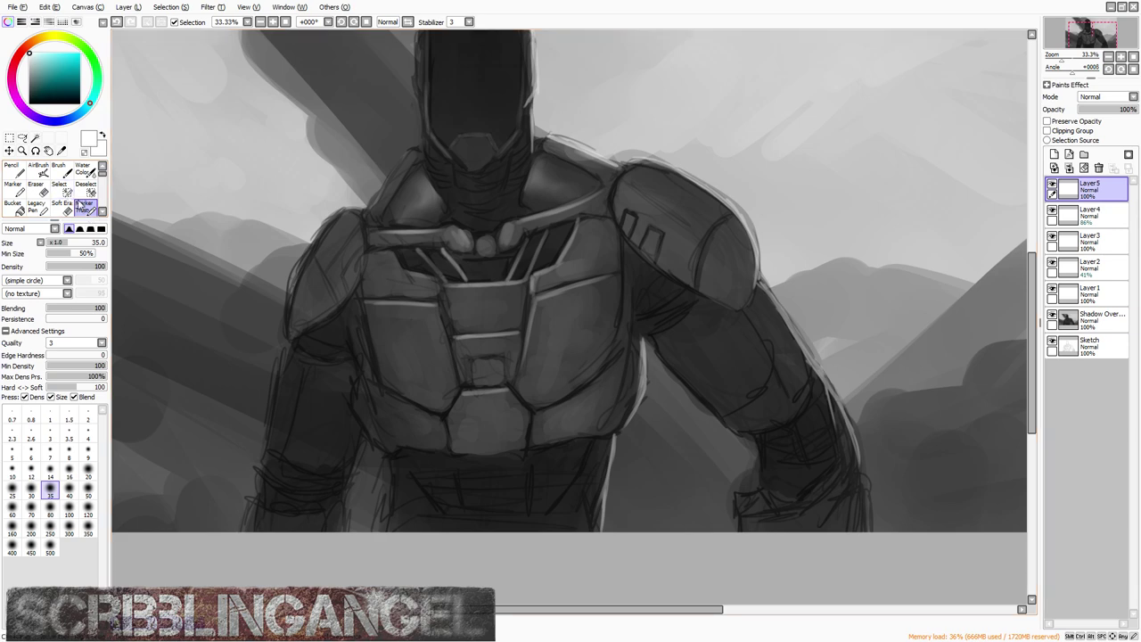
scroll(533, 259, "up", 1)
scroll(523, 303, "down", 2)
scroll(522, 316, "up", 3)
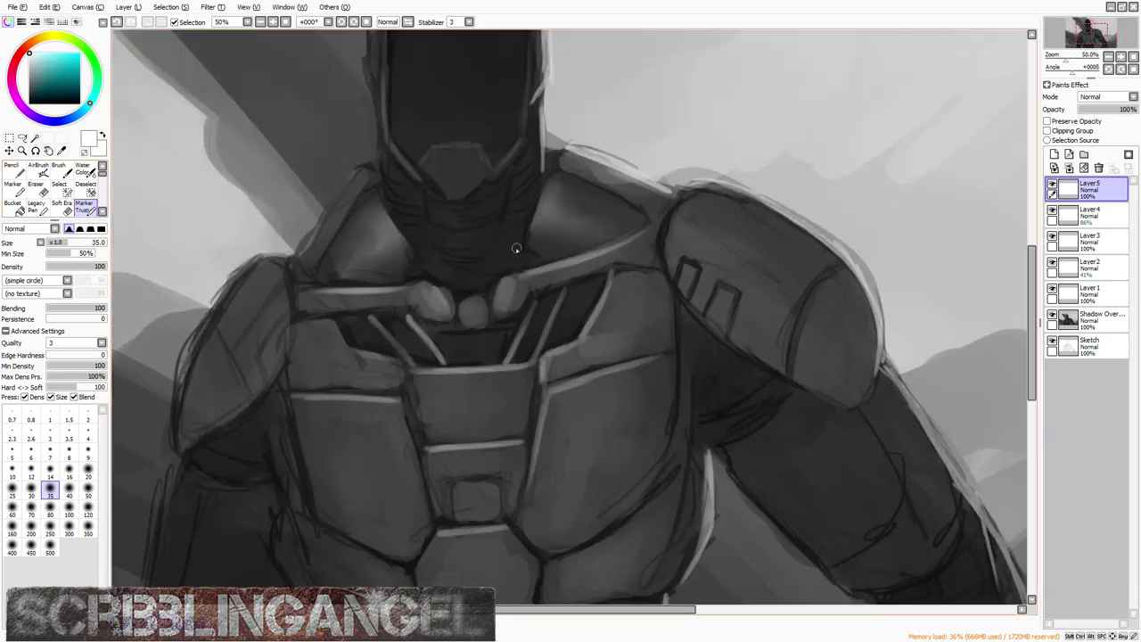
scroll(517, 247, "down", 3)
scroll(543, 250, "up", 3)
scroll(424, 247, "down", 2)
scroll(423, 247, "up", 2)
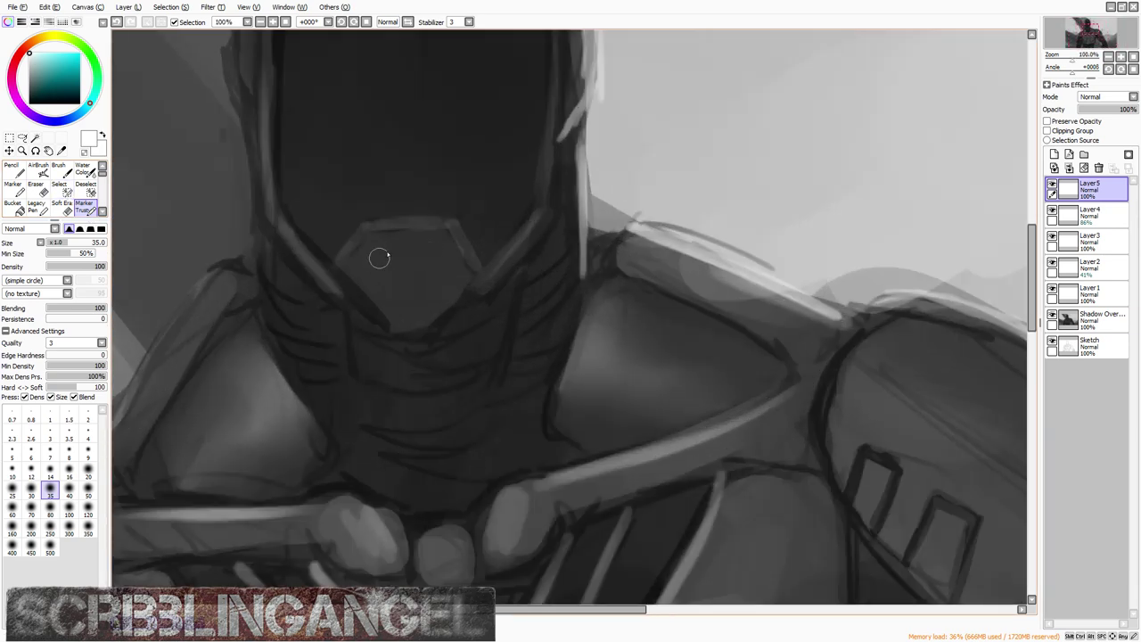
key("bracketleft")
key("bracketleft")
left_click_drag(450, 219, 373, 224)
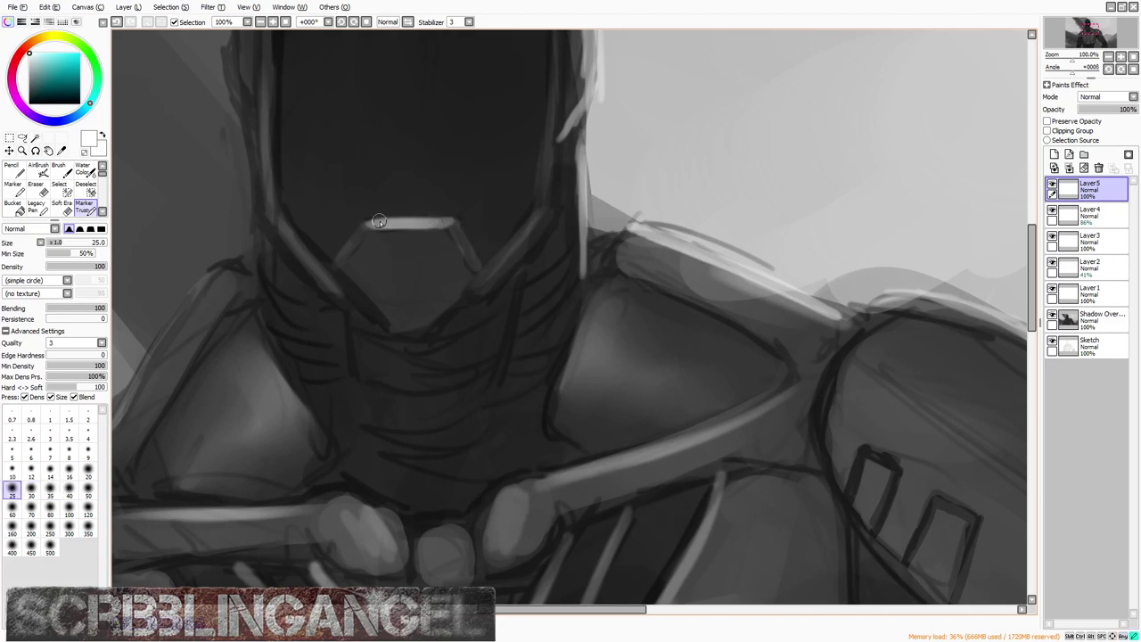
Step: Highlight the diagonal lower visor edges on both sides of the chin guard
left_click_drag(541, 206, 488, 263)
left_click_drag(539, 210, 484, 269)
scroll(447, 232, "down", 1)
scroll(343, 237, "up", 2)
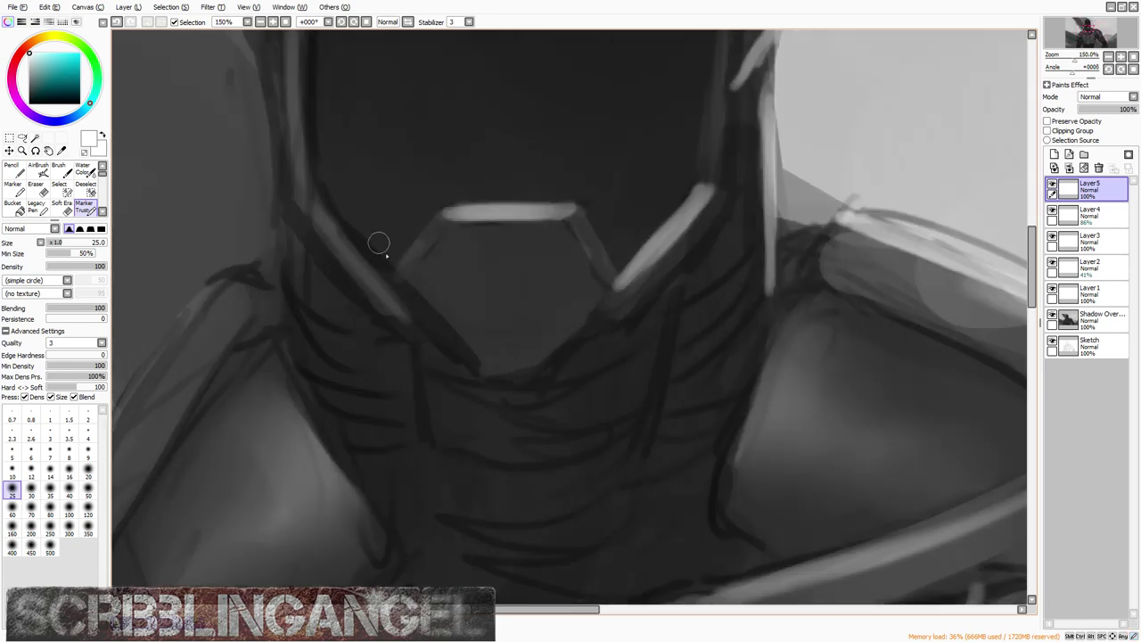
left_click_drag(321, 202, 389, 280)
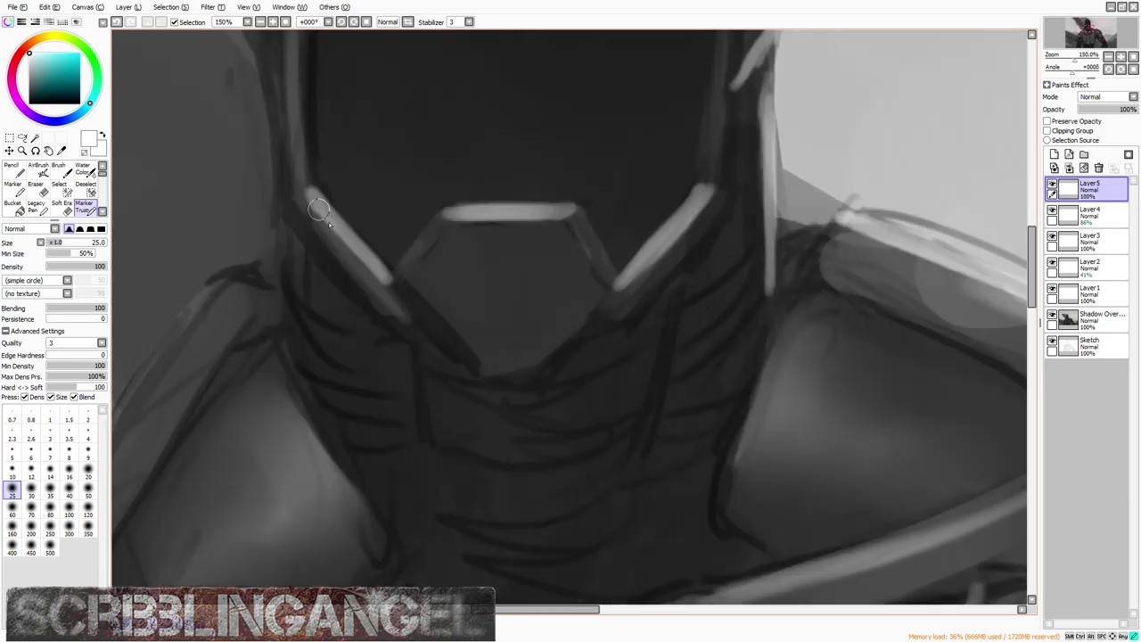
scroll(319, 209, "down", 5)
scroll(419, 249, "down", 1)
scroll(430, 259, "up", 1)
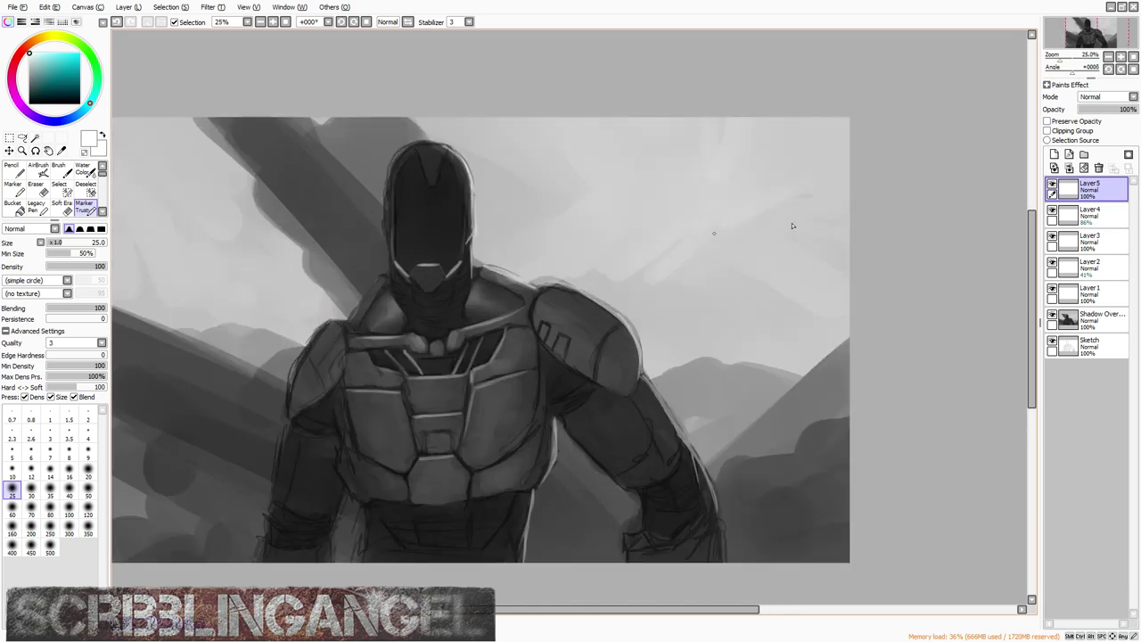
Step: On a new layer, spray a soft glow over the neck below the chin guard with a large AirBrush
left_click(1053, 154)
scroll(458, 288, "up", 3)
key("bracketright")
key("bracketright")
key("bracketright")
key("bracketright")
key("bracketright")
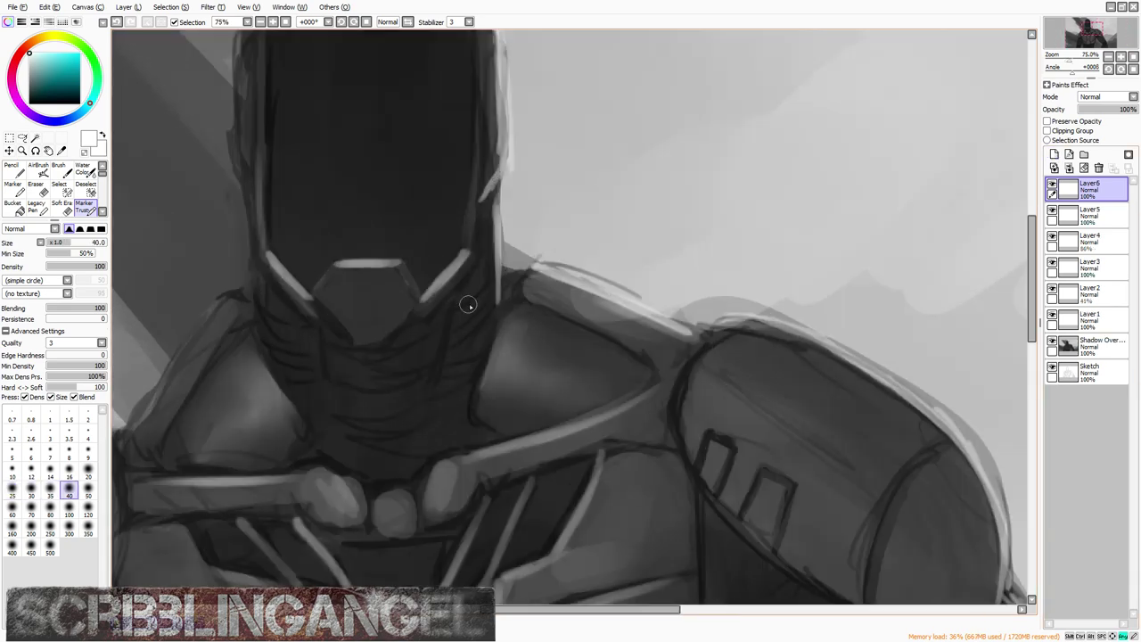
left_click(41, 171)
scroll(476, 184, "down", 1)
key("bracketright")
key("bracketright")
key("bracketright")
key("bracketright")
key("bracketright")
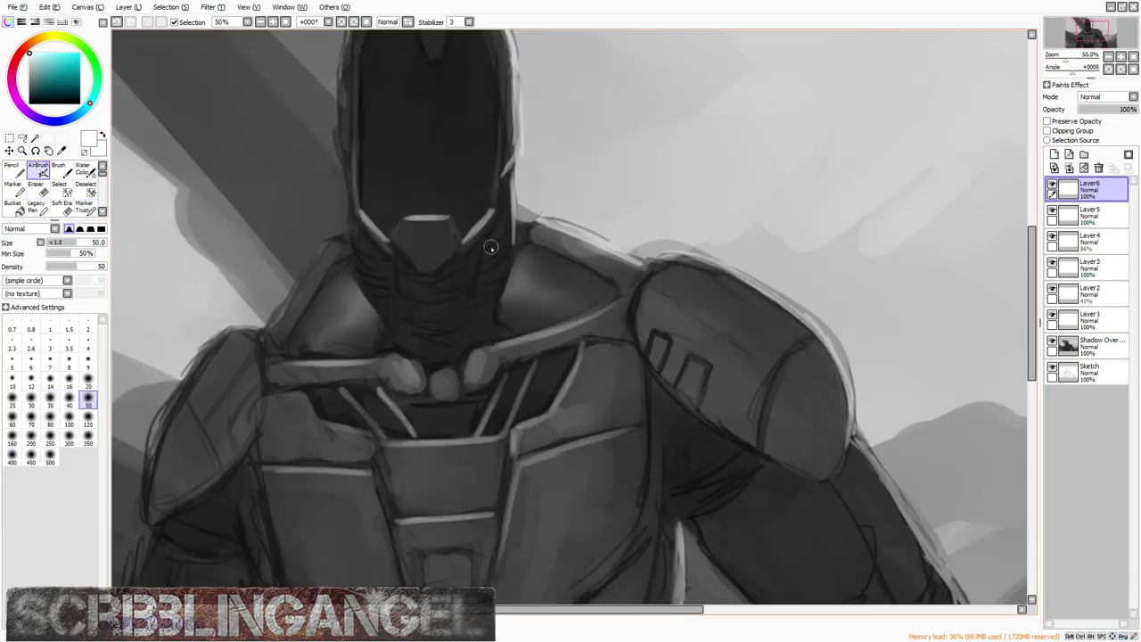
key("bracketright")
key("bracketright")
key("bracketright")
key("bracketright")
mouse_move(495, 242)
left_mouse_down()
mouse_move(483, 353)
mouse_move(494, 226)
mouse_move(472, 339)
mouse_move(453, 313)
mouse_move(459, 287)
mouse_move(439, 330)
mouse_move(450, 282)
mouse_move(437, 352)
mouse_move(412, 286)
mouse_move(437, 285)
mouse_move(450, 250)
mouse_move(435, 319)
mouse_move(408, 270)
mouse_move(361, 241)
mouse_move(356, 220)
mouse_move(395, 316)
left_mouse_up()
key("bracketright")
key("bracketright")
scroll(428, 241, "down", 2)
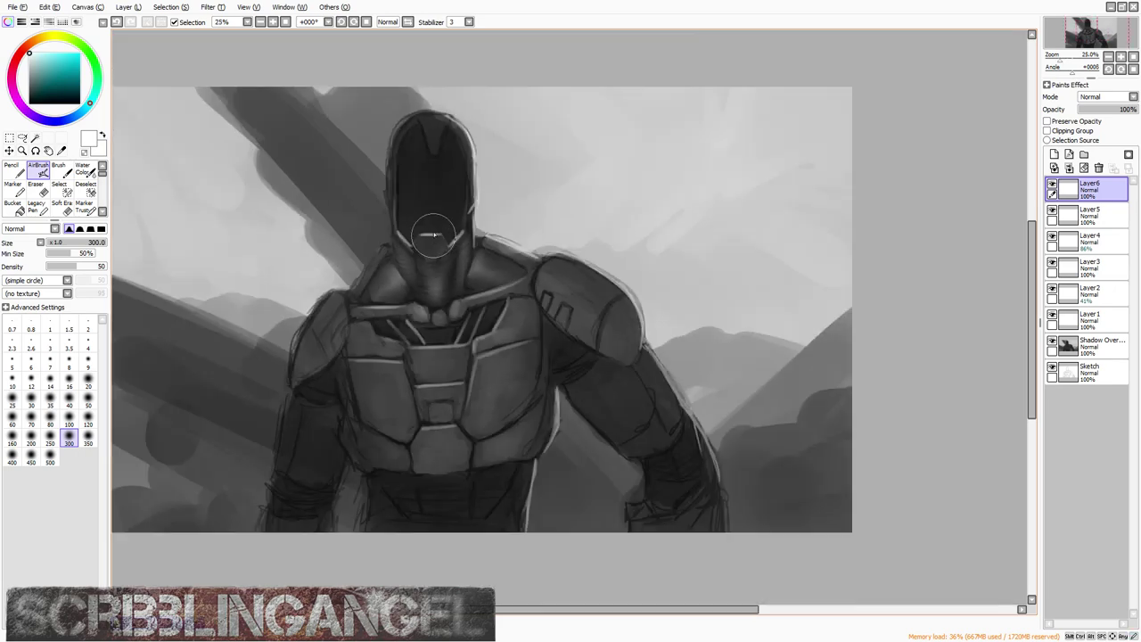
Step: Erase the airbrushed glow that spills onto the chin guard and jaw edges, using the Eraser at size 70
scroll(409, 223, "up", 2)
key("e")
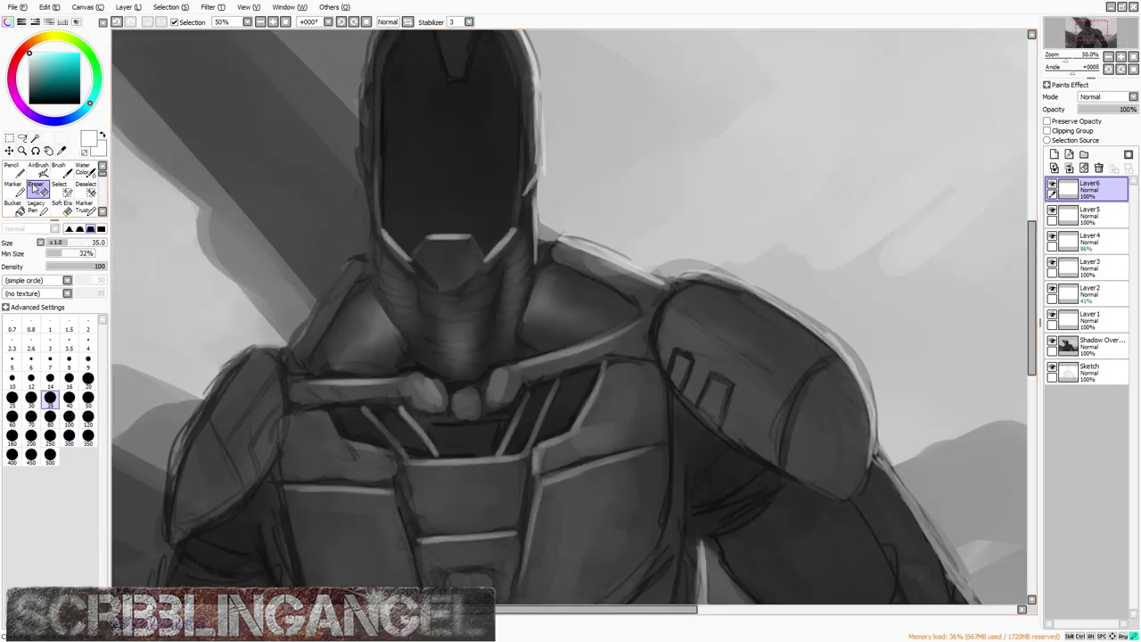
scroll(462, 257, "up", 2)
key("bracketright")
key("bracketright")
key("bracketright")
key("bracketright")
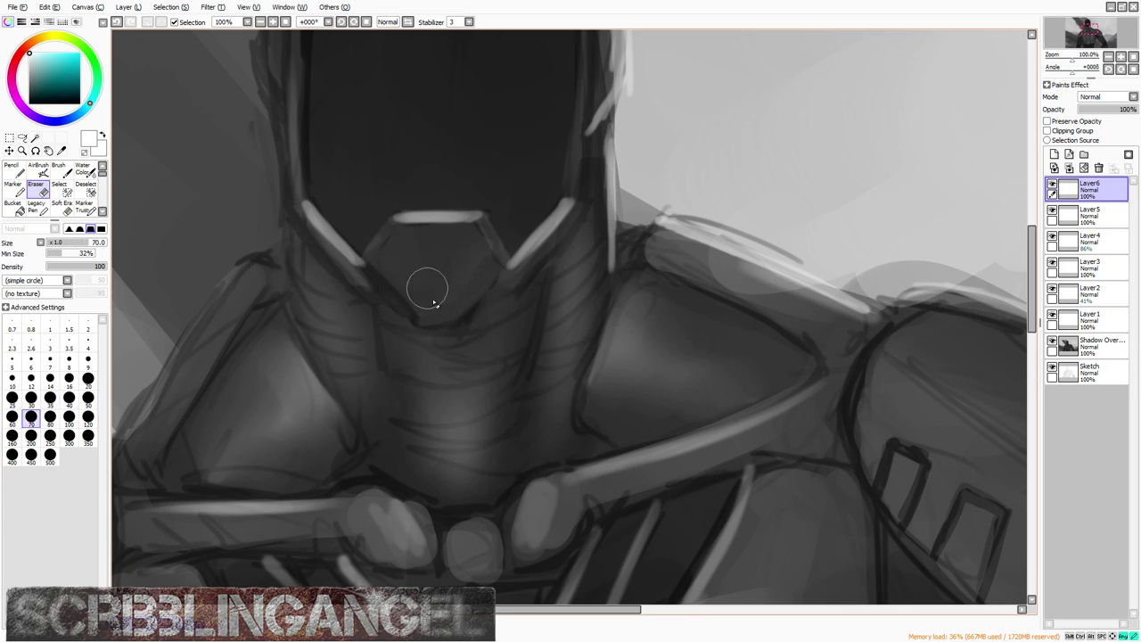
mouse_move(473, 275)
left_mouse_down()
mouse_move(515, 272)
mouse_move(500, 285)
mouse_move(530, 263)
left_mouse_up()
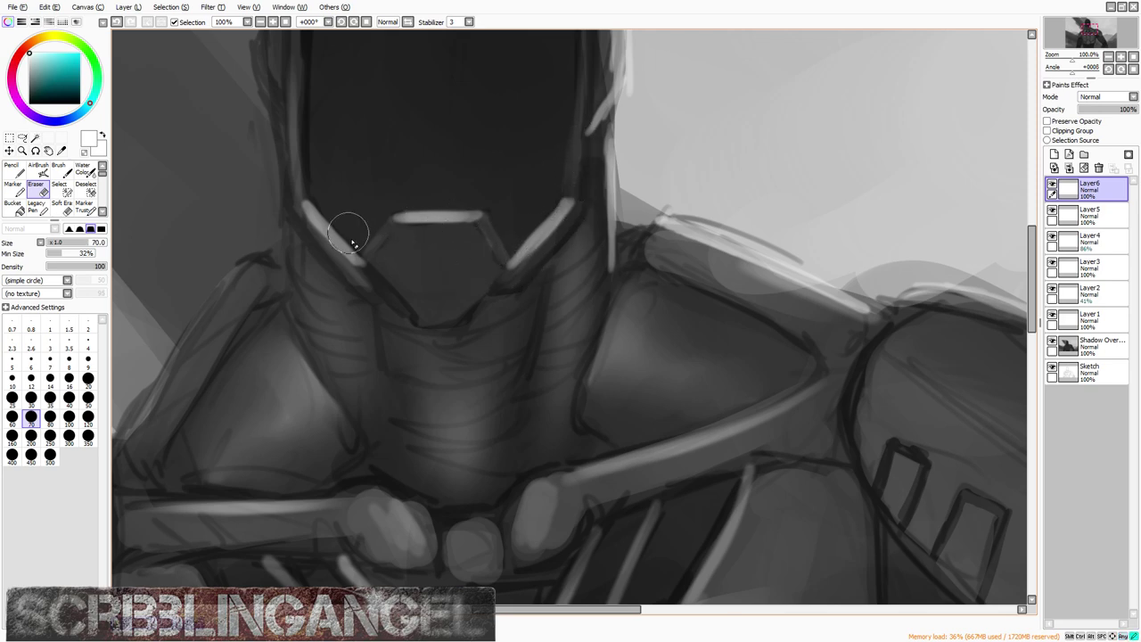
scroll(306, 225, "down", 3)
scroll(447, 283, "up", 2)
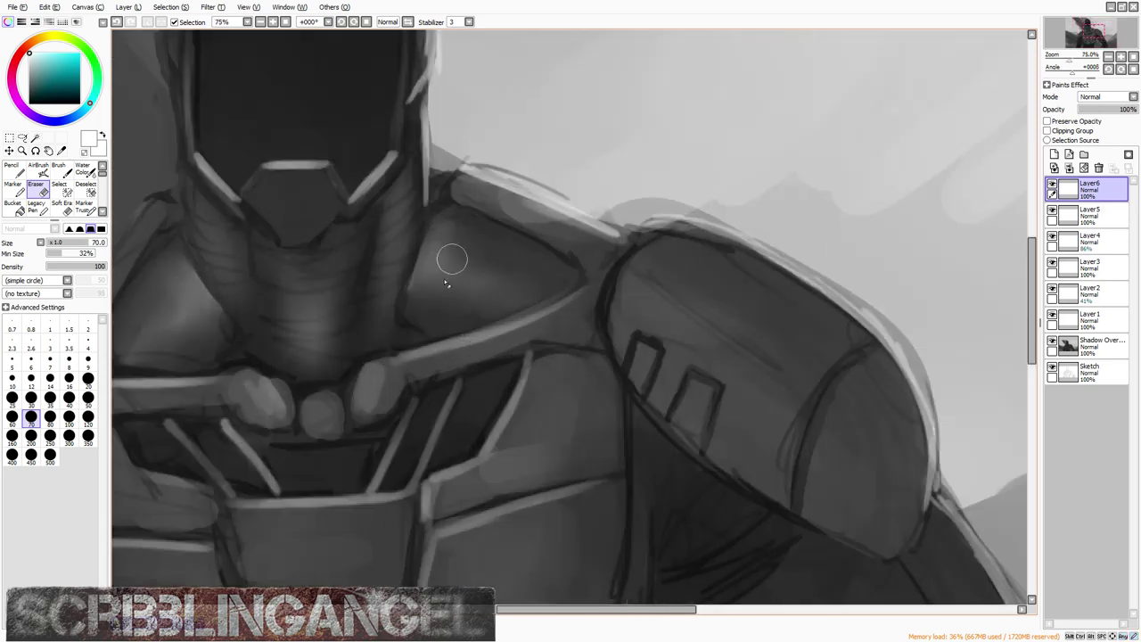
scroll(408, 228, "down", 2)
scroll(228, 181, "up", 2)
Step: Fade the glow along both sides of the neck and beside its central strip with the soft eraser at size 70
left_click(62, 205)
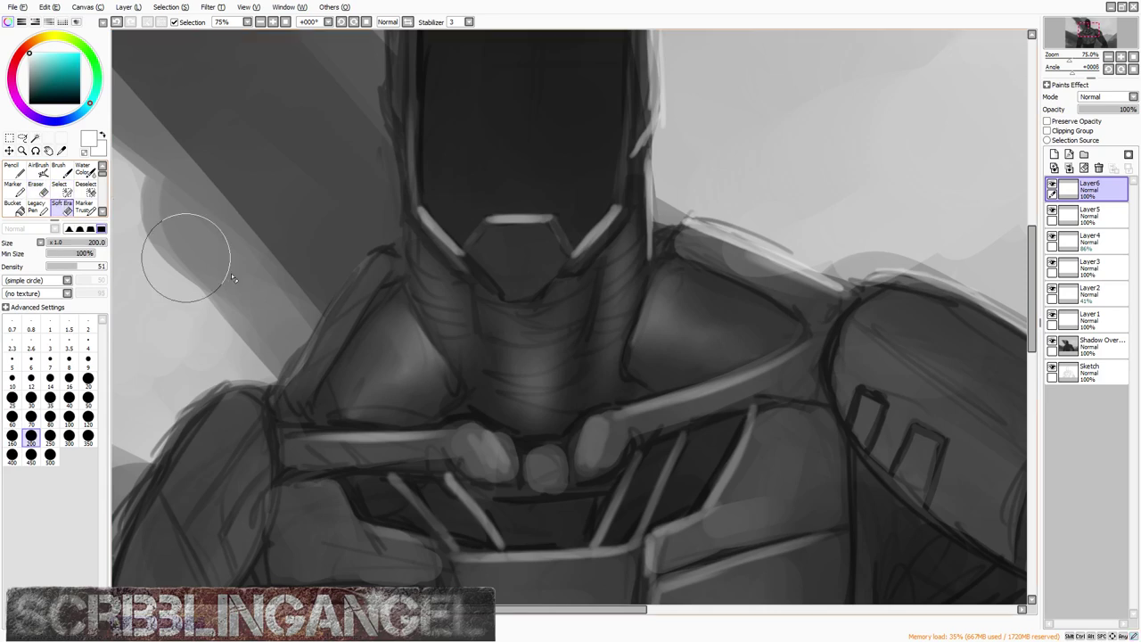
key("bracketleft")
key("bracketleft")
key("bracketleft")
key("bracketleft")
key("bracketleft")
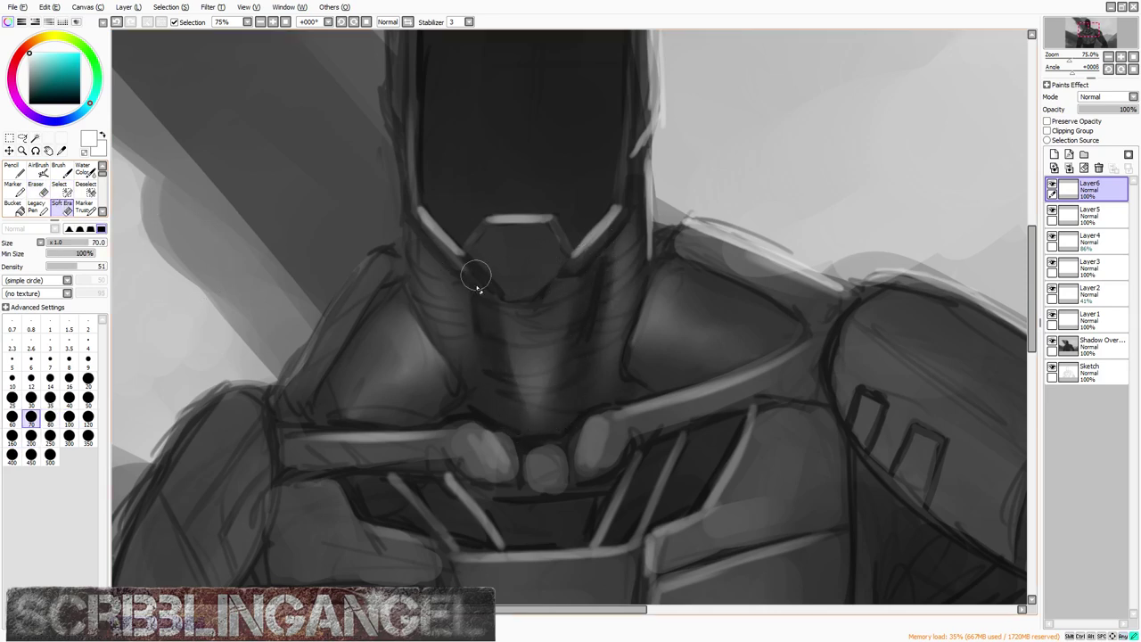
left_click_drag(414, 244, 455, 366)
left_click_drag(437, 300, 464, 382)
left_click_drag(632, 255, 613, 363)
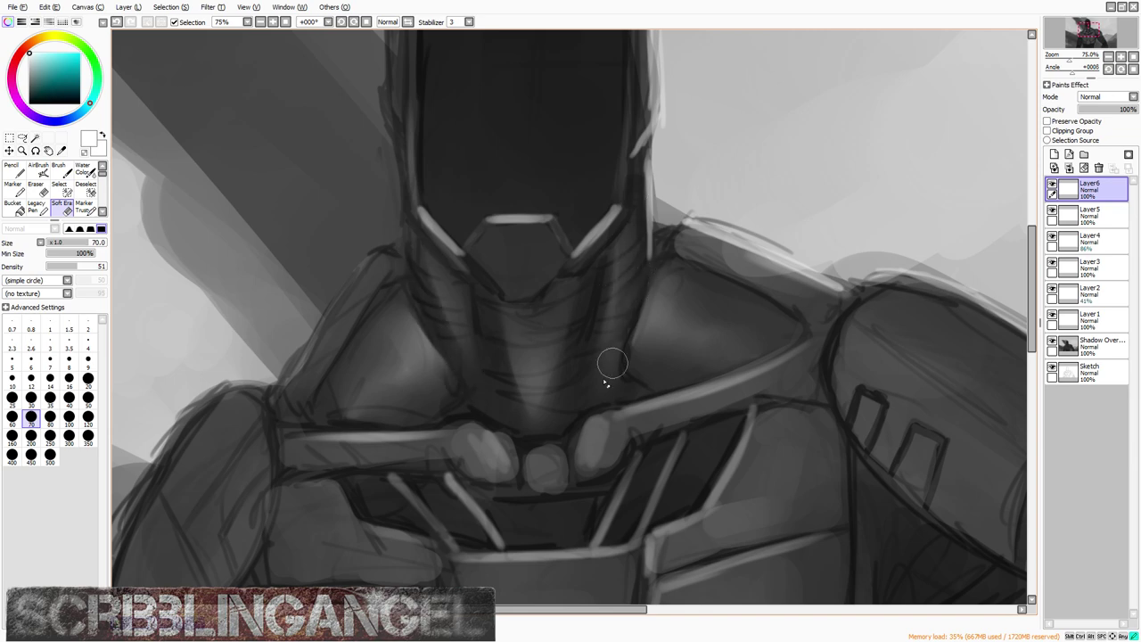
scroll(642, 332, "down", 4)
scroll(579, 282, "up", 1)
scroll(615, 281, "down", 1)
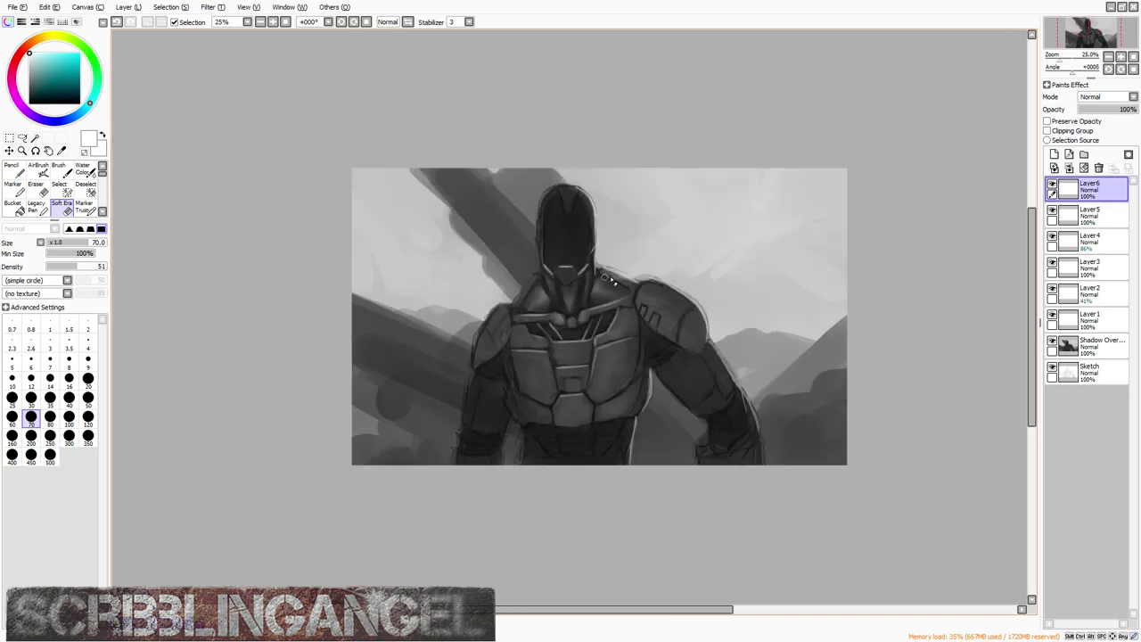
Step: On a new layer, spray soft light over the shoulder armor and chest plates with the AirBrush at size 500
scroll(749, 267, "up", 1)
left_click(1053, 166)
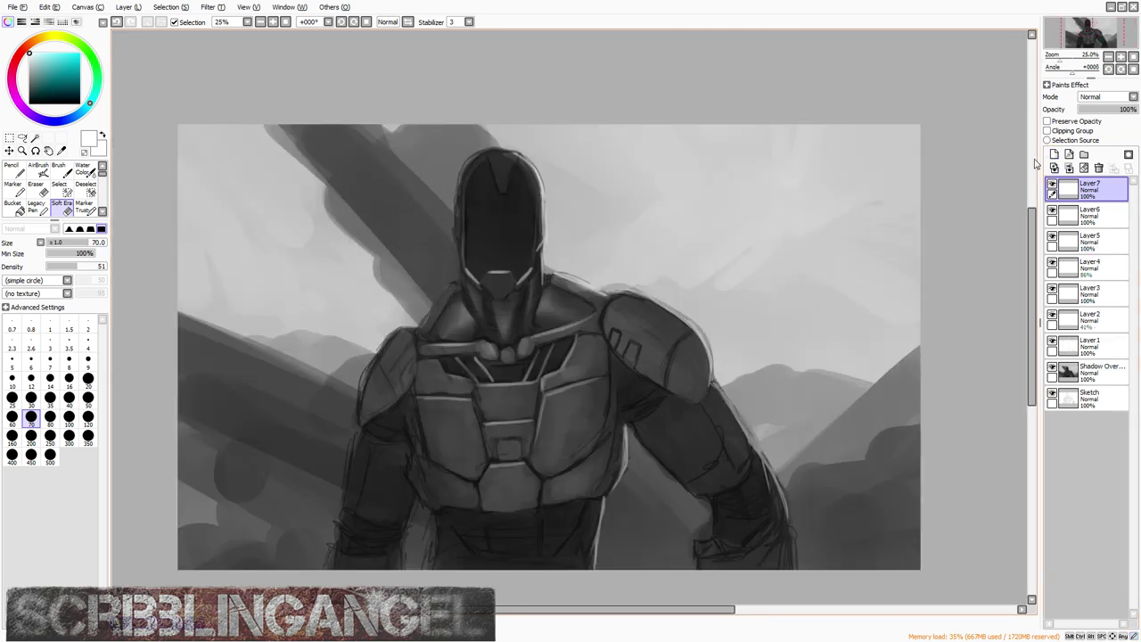
left_click(38, 169)
left_click(50, 456)
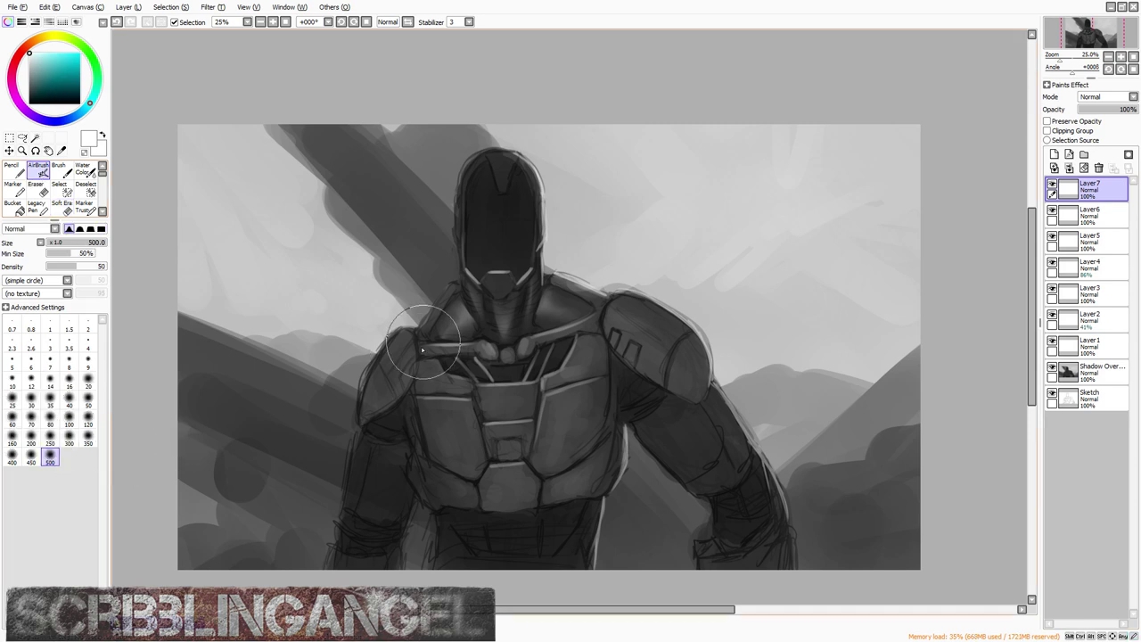
left_click_drag(406, 364, 382, 403)
mouse_move(378, 442)
left_mouse_down()
mouse_move(450, 308)
mouse_move(446, 419)
mouse_move(526, 357)
mouse_move(592, 387)
mouse_move(642, 315)
mouse_move(619, 327)
left_mouse_up()
Step: Spray a soft vertical glow on the helmet's dark visor with the AirBrush at size 500
key("bracketleft")
key("bracketleft")
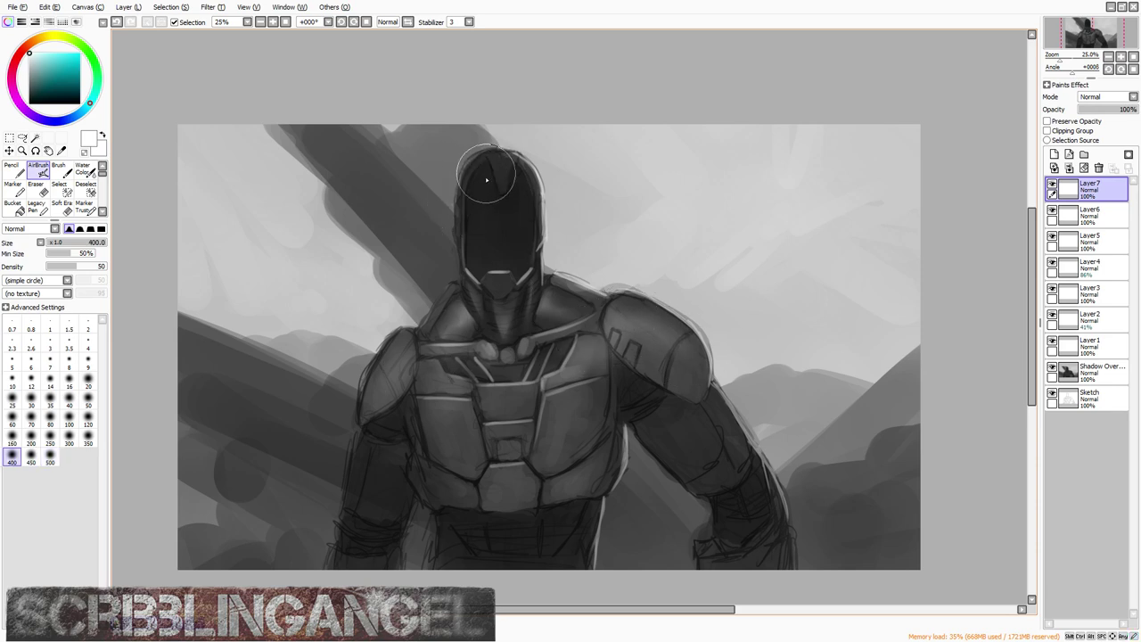
key("bracketleft")
key("bracketright")
key("bracketright")
key("bracketright")
scroll(487, 182, "up", 3)
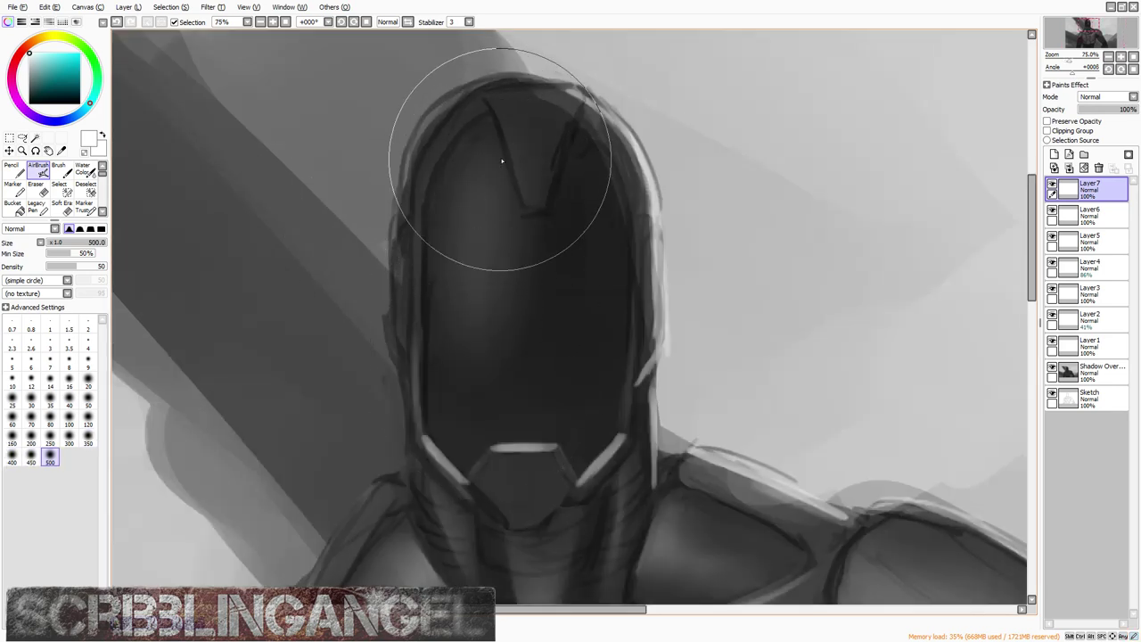
mouse_move(495, 255)
left_mouse_down()
mouse_move(516, 459)
mouse_move(549, 484)
mouse_move(522, 215)
mouse_move(501, 297)
mouse_move(508, 490)
mouse_move(488, 228)
mouse_move(523, 291)
mouse_move(519, 468)
mouse_move(523, 249)
mouse_move(566, 264)
mouse_move(550, 427)
left_mouse_up()
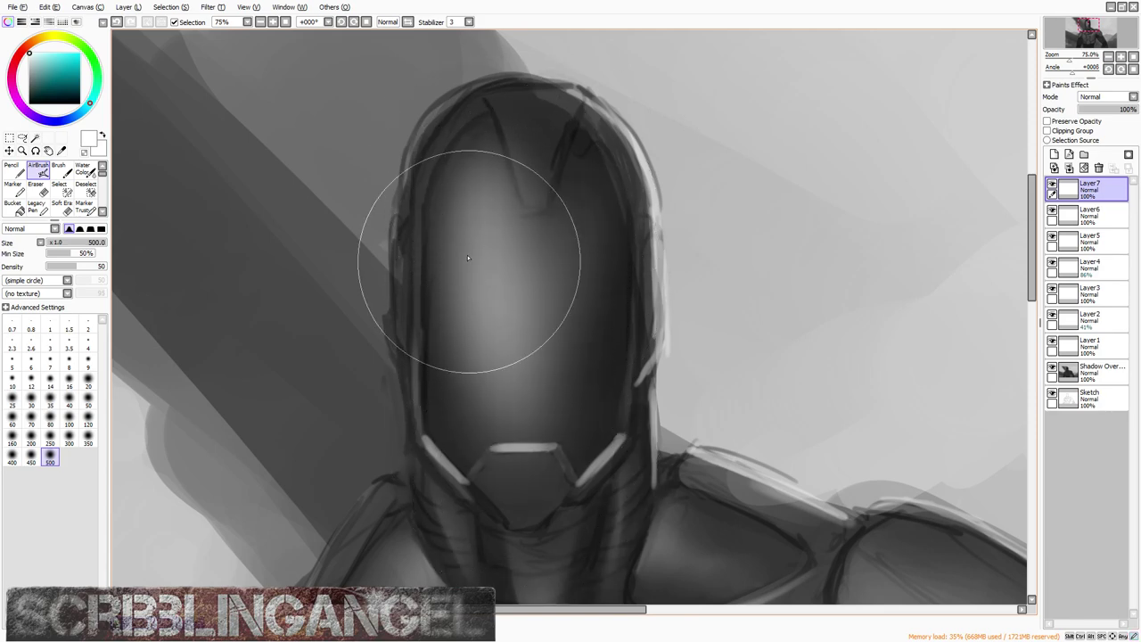
Step: Erase the visor glow that spills over the chin guard with the Eraser at size 70
scroll(473, 239, "down", 4)
scroll(477, 230, "up", 2)
key("e")
scroll(499, 330, "up", 3)
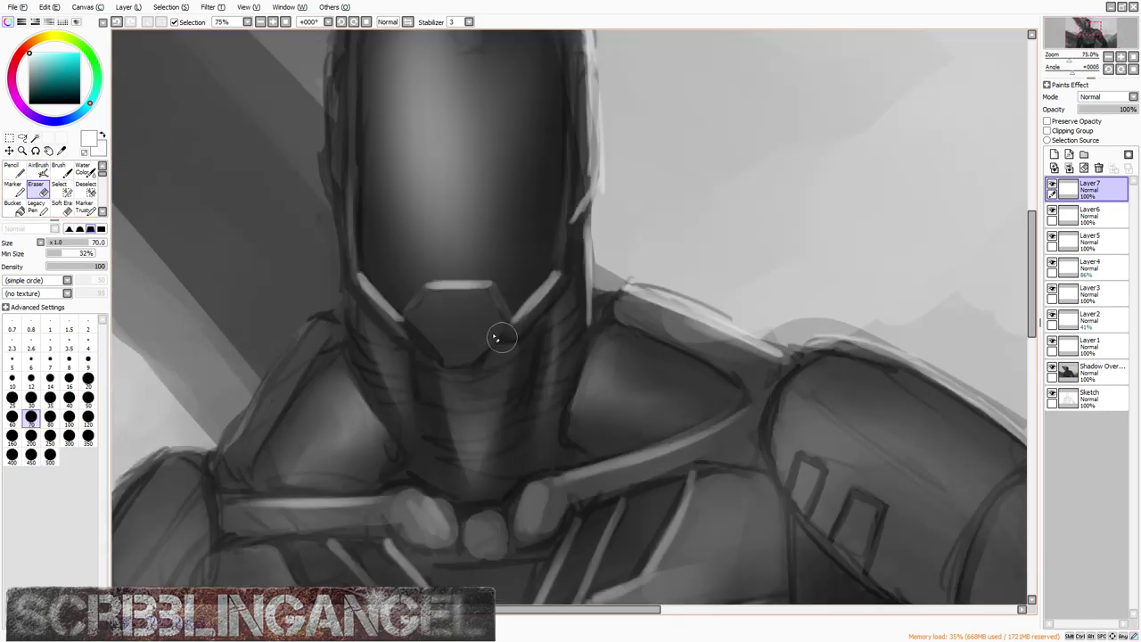
mouse_move(484, 279)
left_mouse_down()
mouse_move(476, 270)
mouse_move(421, 296)
left_mouse_up()
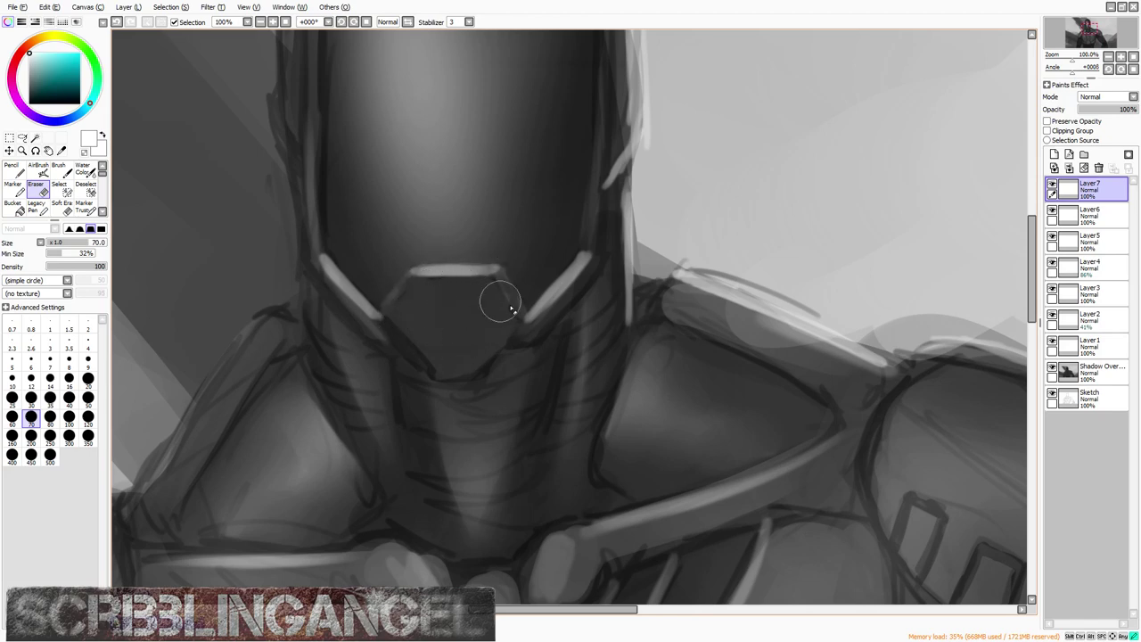
Step: Erase the glow from the V-shaped forehead piece above the visor, leaving its edges crisp
scroll(567, 158, "down", 1)
scroll(570, 113, "down", 2)
scroll(599, 263, "up", 2)
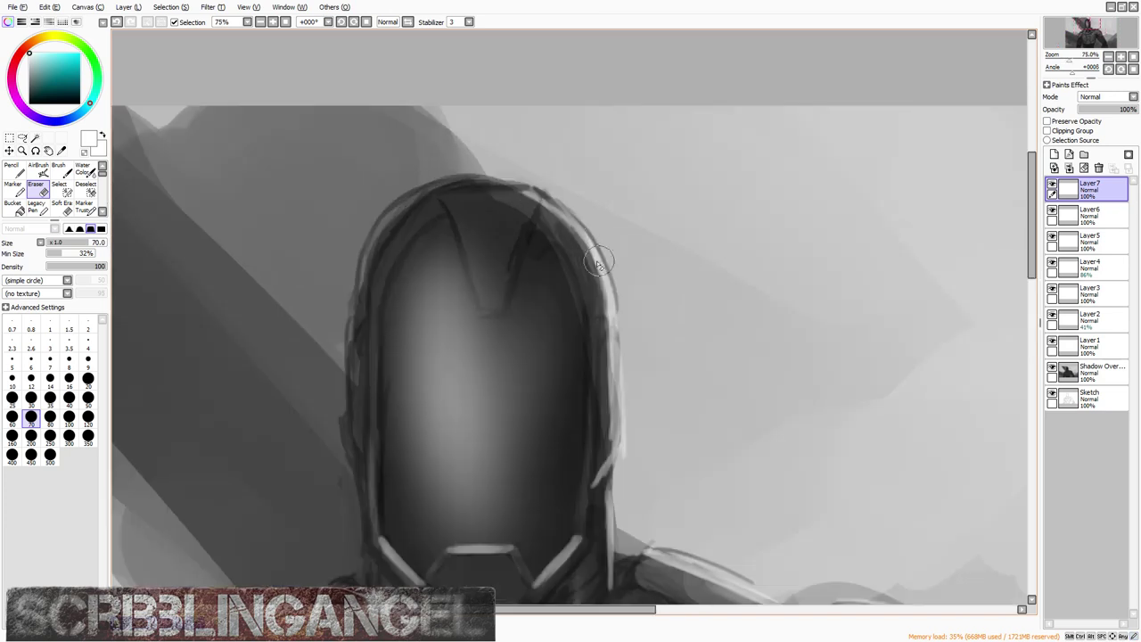
left_click_drag(490, 230, 510, 261)
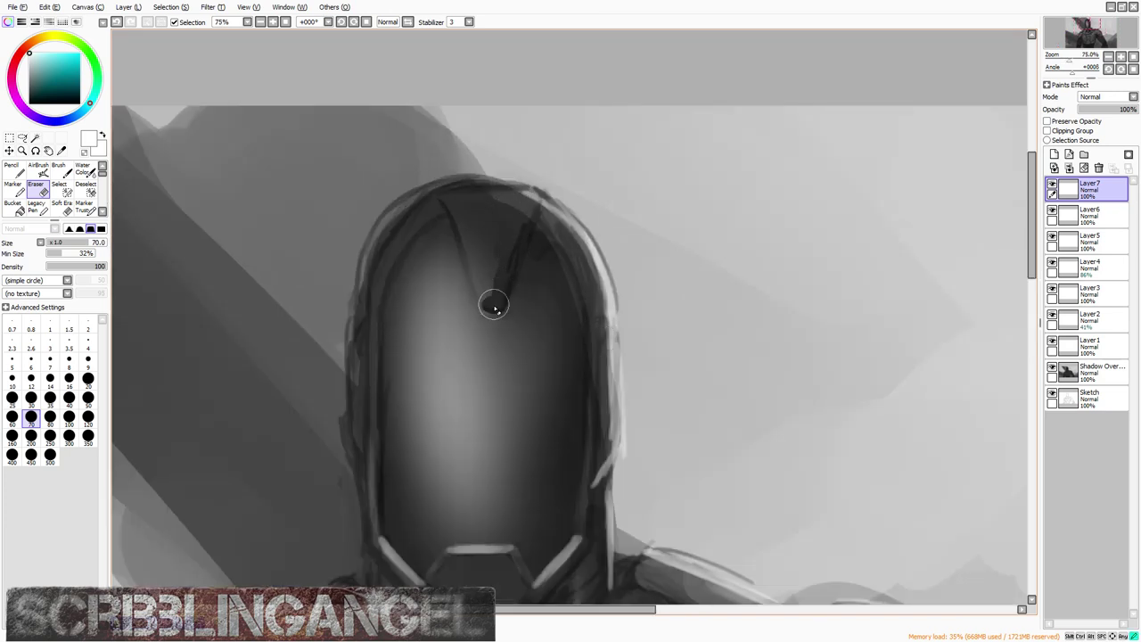
left_click_drag(494, 307, 460, 218)
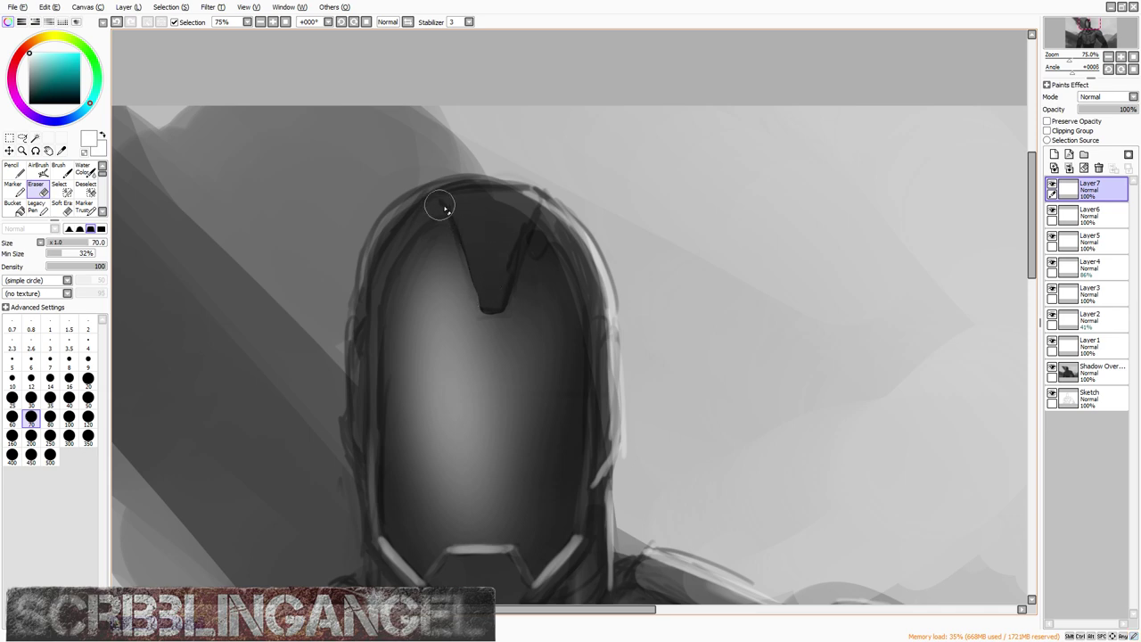
Step: Clean up the slanted edge of the V-shaped forehead piece with the Eraser at size 70
left_click_drag(484, 288, 457, 233)
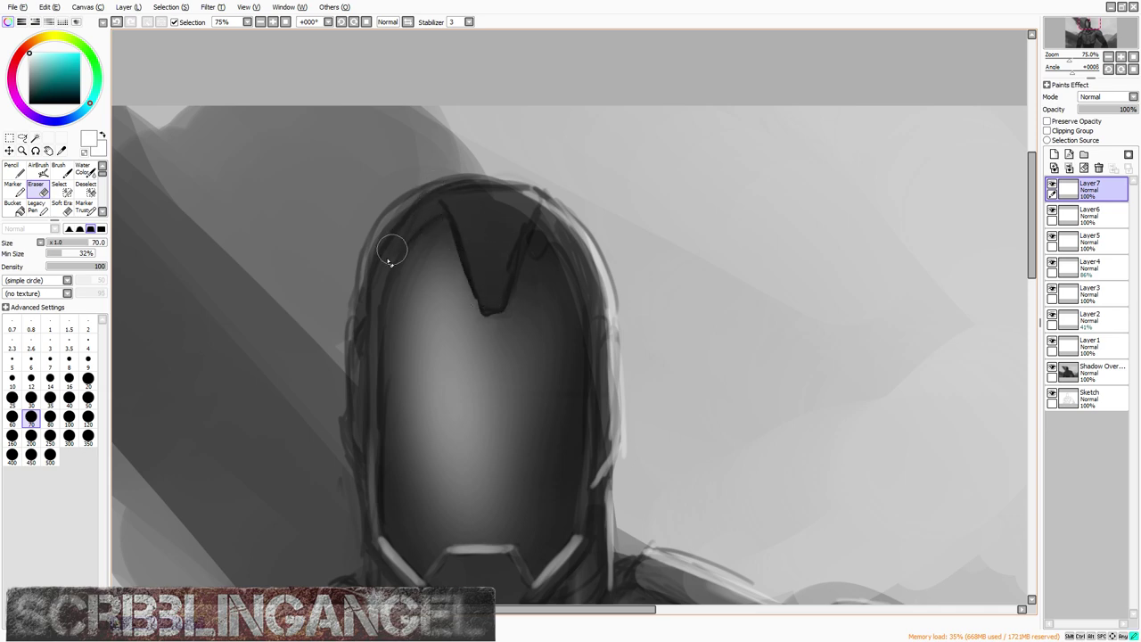
scroll(389, 260, "down", 5)
scroll(497, 232, "up", 3)
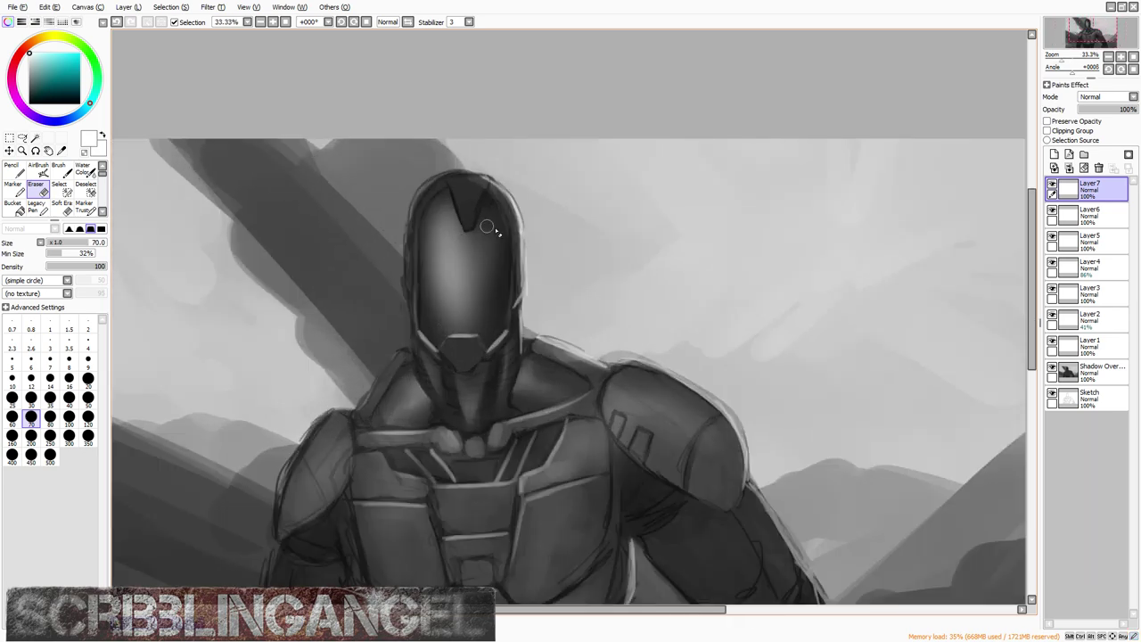
Step: On a new layer, paint a short light highlight bar across the upper visor with the Marker at size 40
left_click(1054, 154)
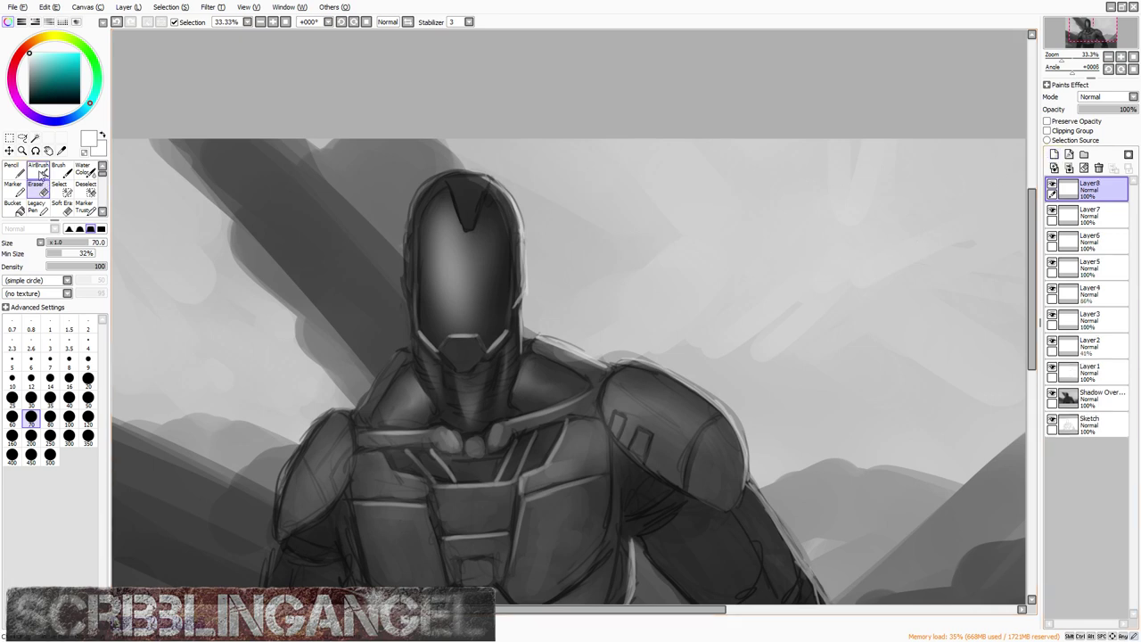
left_click(14, 187)
scroll(439, 259, "up", 3)
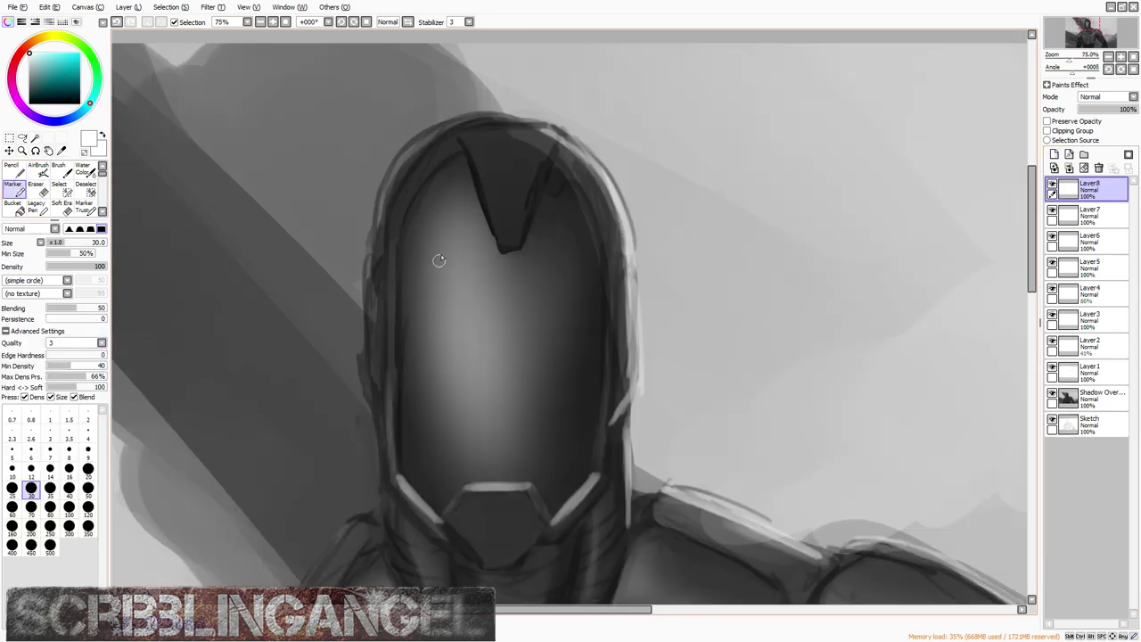
key("bracketright")
key("bracketright")
scroll(438, 264, "up", 1)
mouse_move(428, 270)
left_mouse_down()
mouse_move(490, 258)
mouse_move(438, 274)
mouse_move(493, 273)
left_mouse_up()
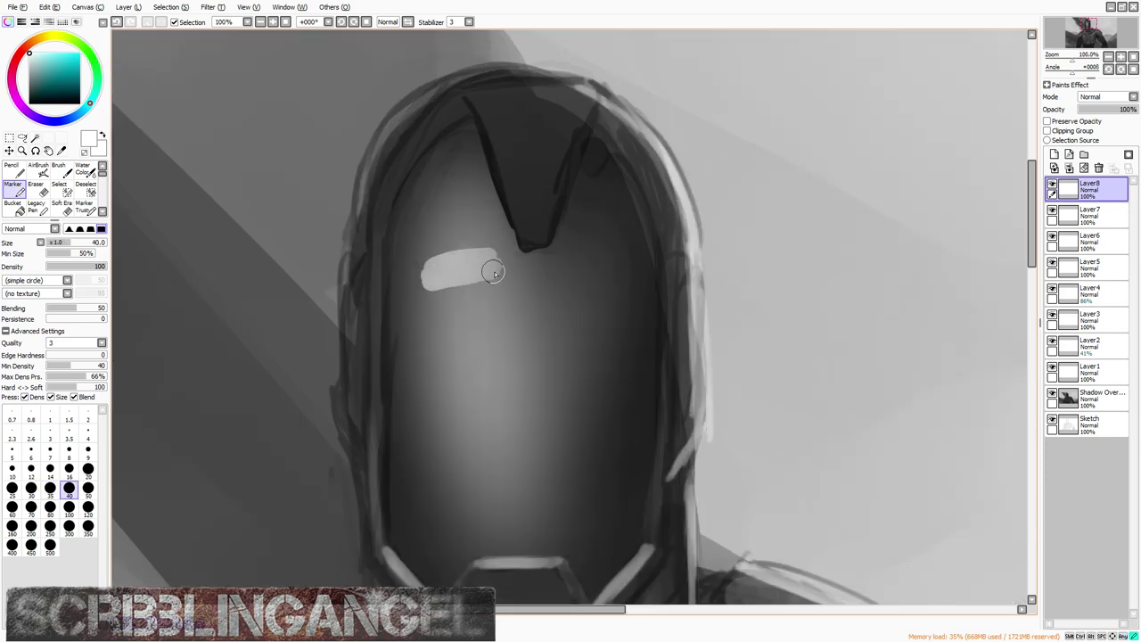
Step: Trim the ends of the visor highlight bar with the soft eraser at size 70, and fade its inner end at size 160
left_click(61, 207)
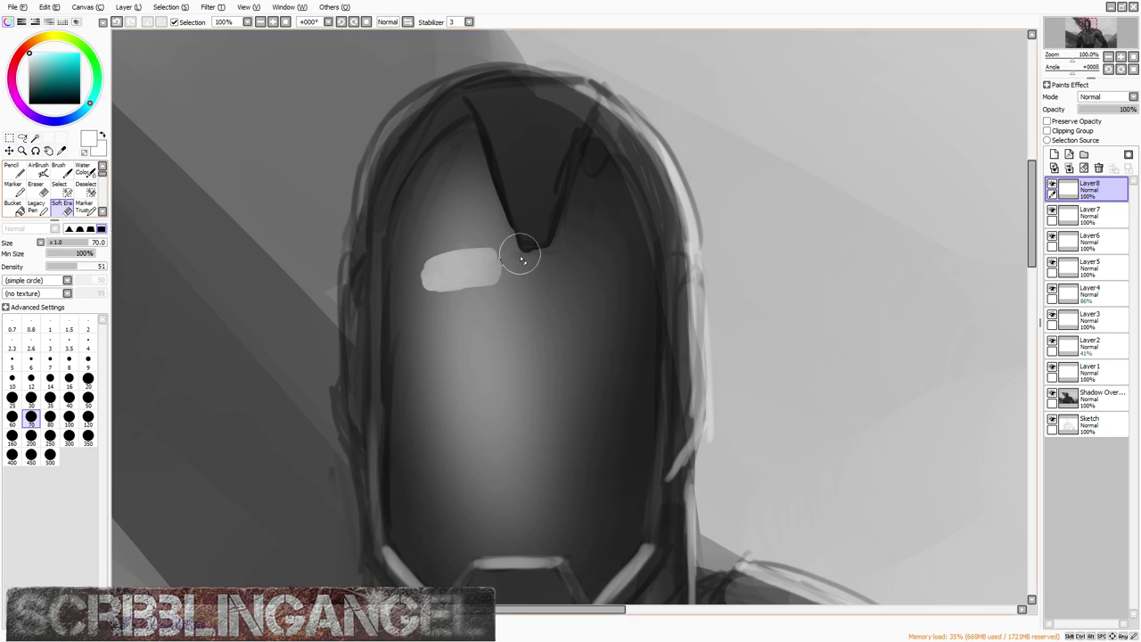
mouse_move(521, 258)
left_mouse_down()
mouse_move(515, 307)
mouse_move(512, 232)
left_mouse_up()
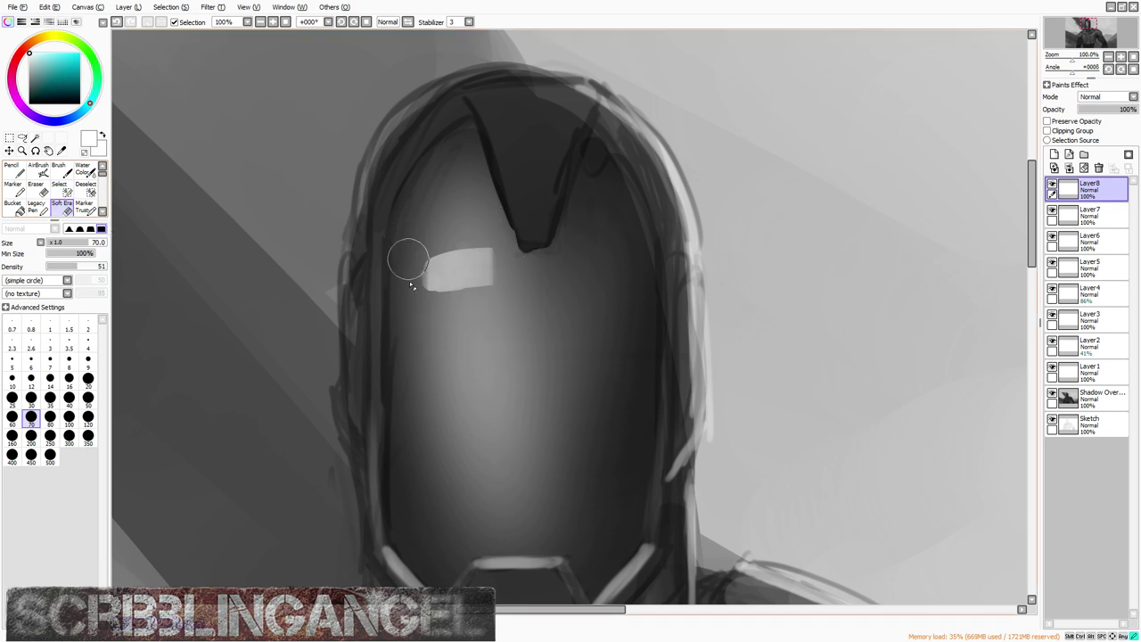
scroll(475, 199, "down", 3)
key("bracketright")
key("bracketright")
key("bracketright")
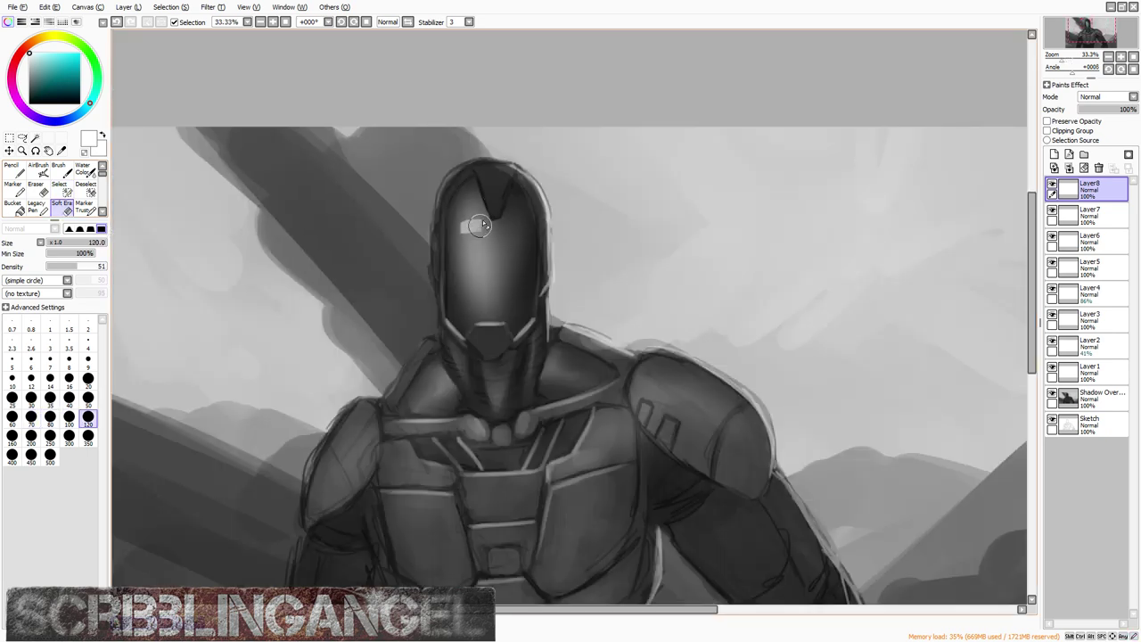
scroll(486, 212, "up", 2)
key("bracketright")
left_click_drag(487, 214, 458, 278)
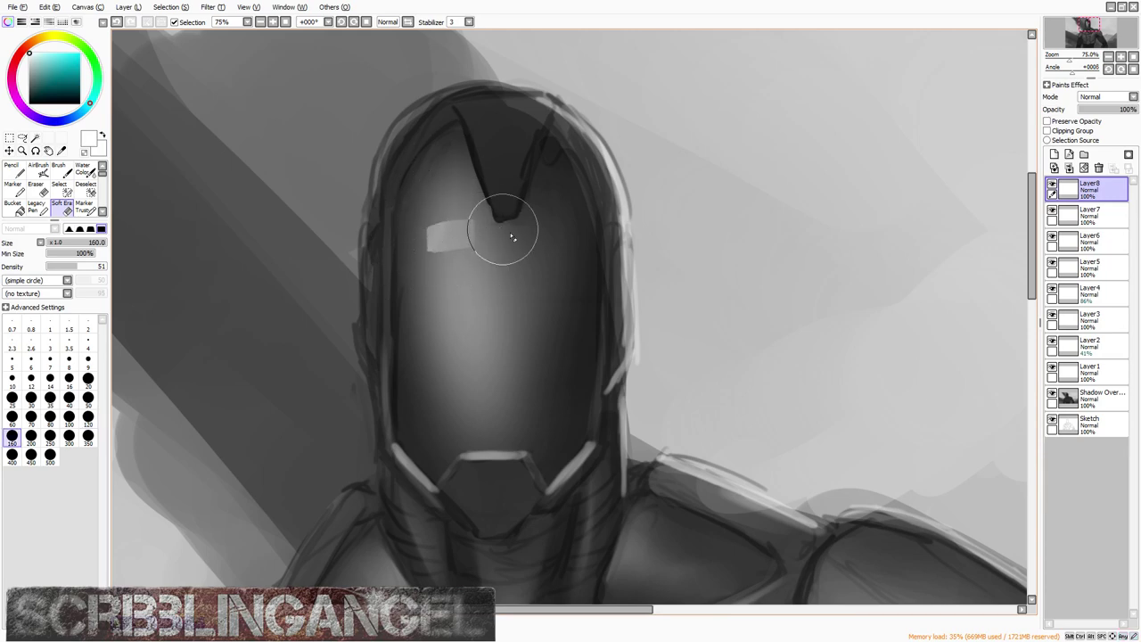
scroll(479, 141, "down", 3)
scroll(466, 144, "up", 2)
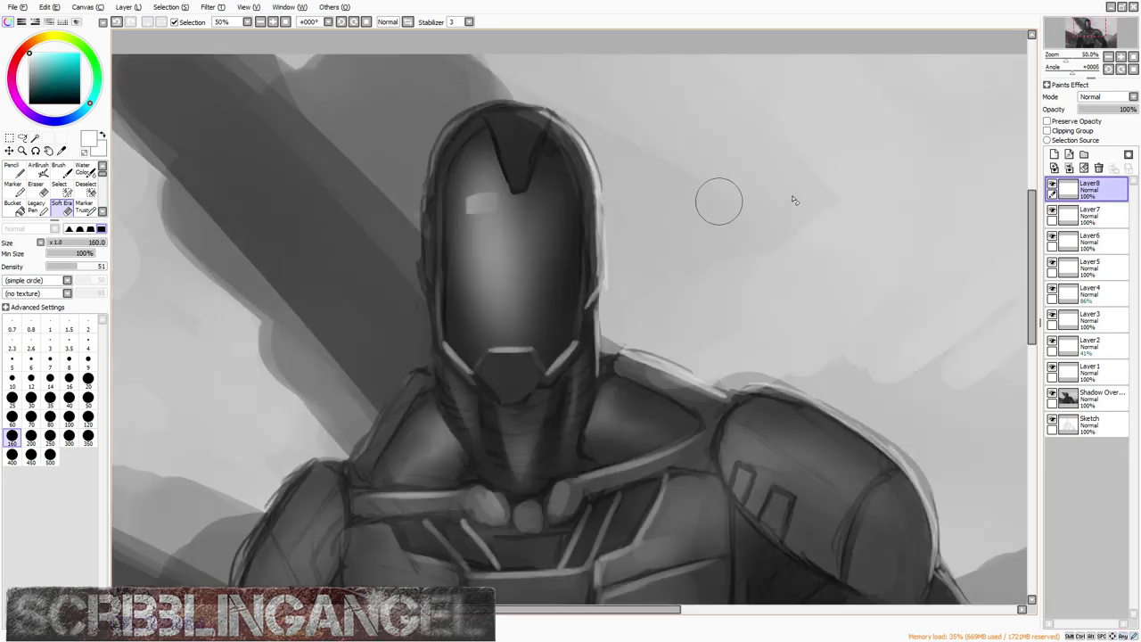
Step: On another new layer, spray a bright glow over the visor highlight bar with the AirBrush at size 70
left_click(1055, 154)
left_click(37, 170)
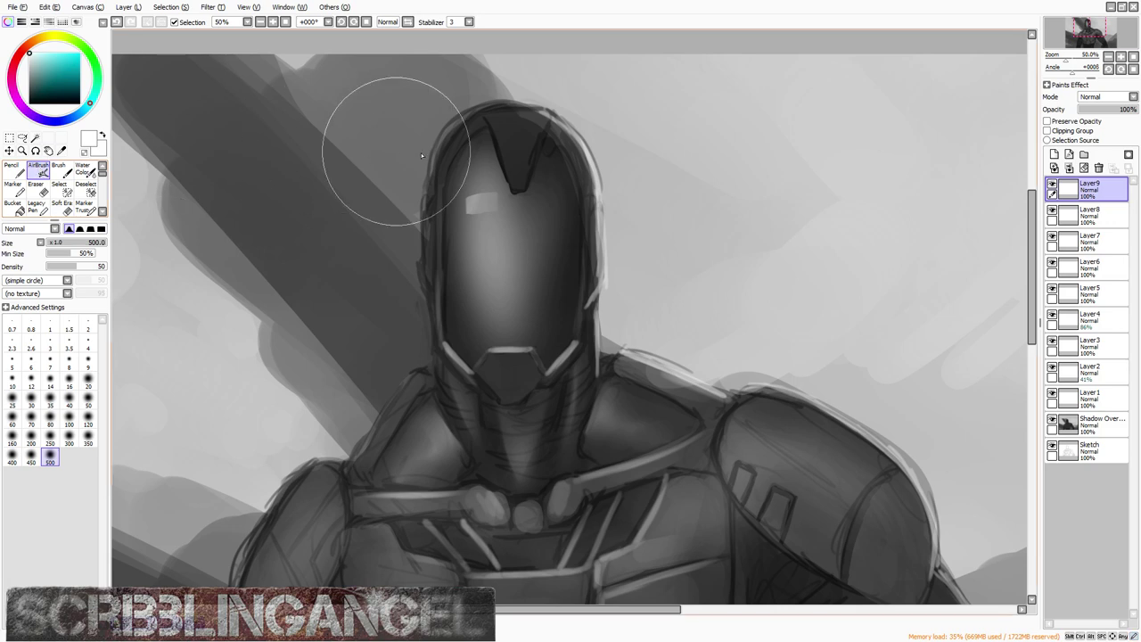
key("bracketleft")
key("bracketleft")
key("bracketleft")
key("bracketleft")
scroll(487, 207, "up", 3)
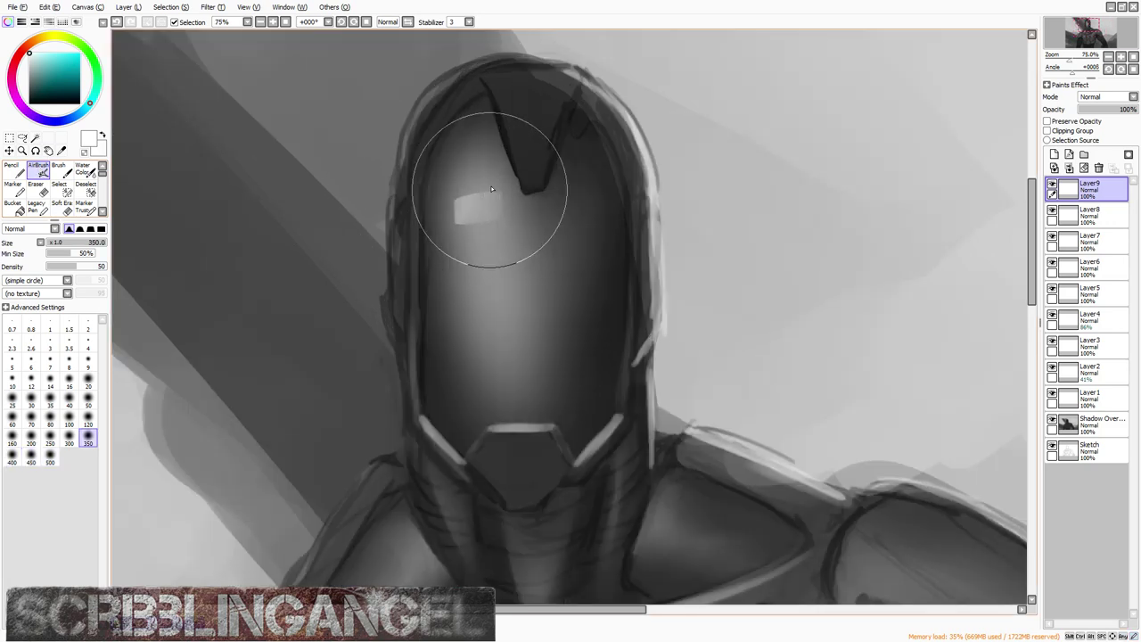
key("bracketleft")
key("bracketleft")
key("bracketleft")
key("bracketleft")
key("bracketleft")
key("bracketleft")
key("bracketleft")
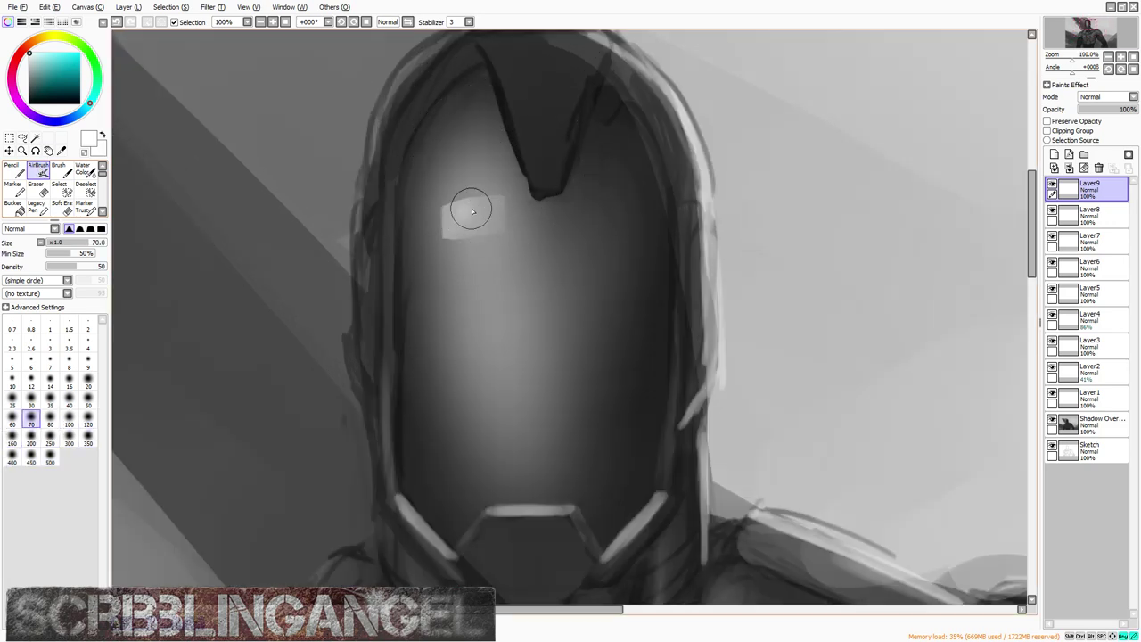
left_click_drag(497, 189, 490, 227)
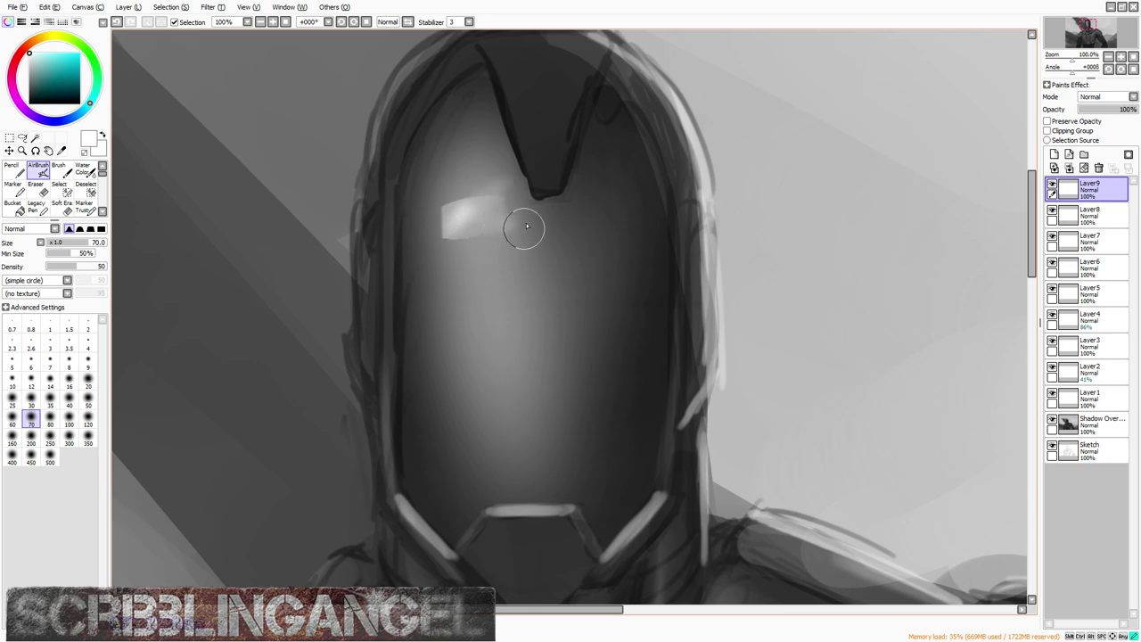
scroll(502, 205, "down", 5)
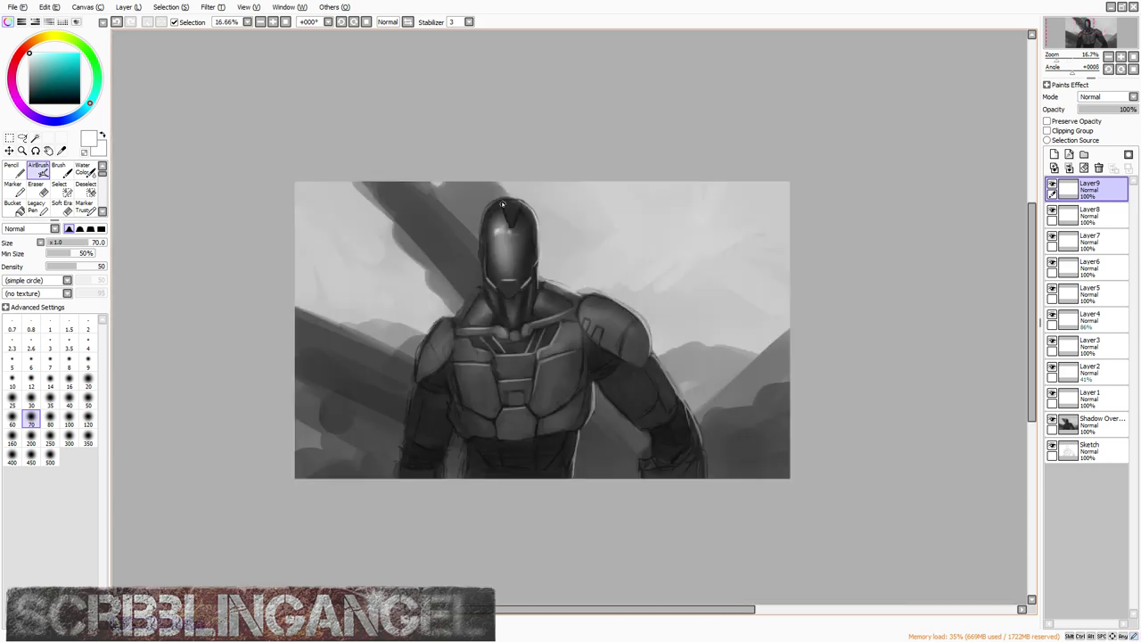
scroll(477, 247, "up", 3)
scroll(522, 222, "down", 1)
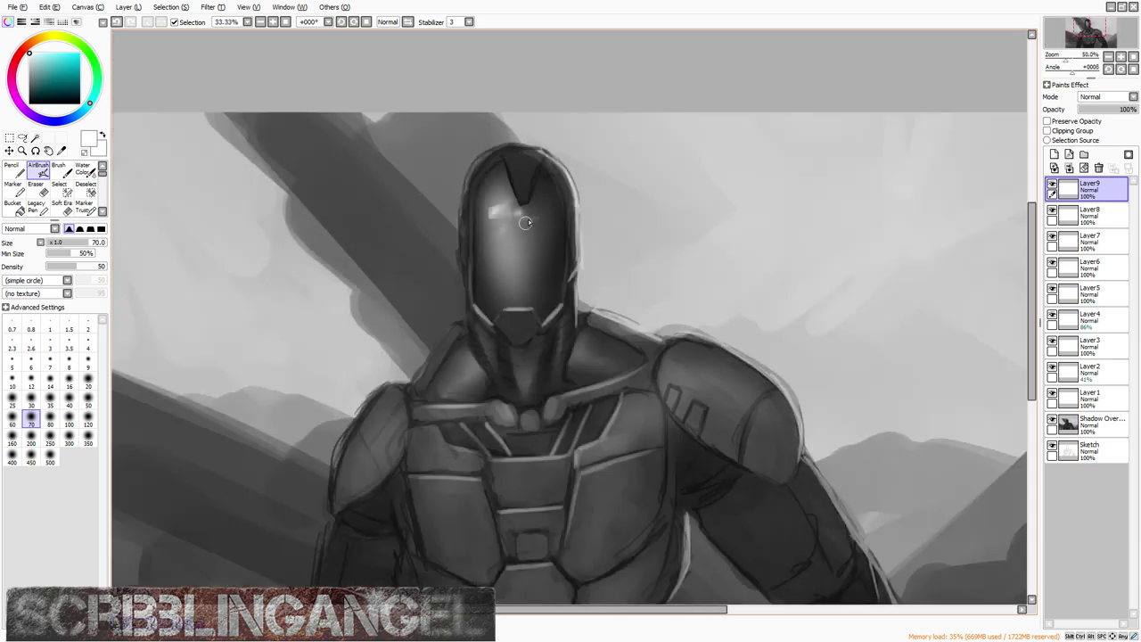
Step: Check the visor glow by toggling its layer's visibility, and delete both visor highlight layers, Layer9 and Layer8
left_click(1053, 186)
left_click(1052, 185)
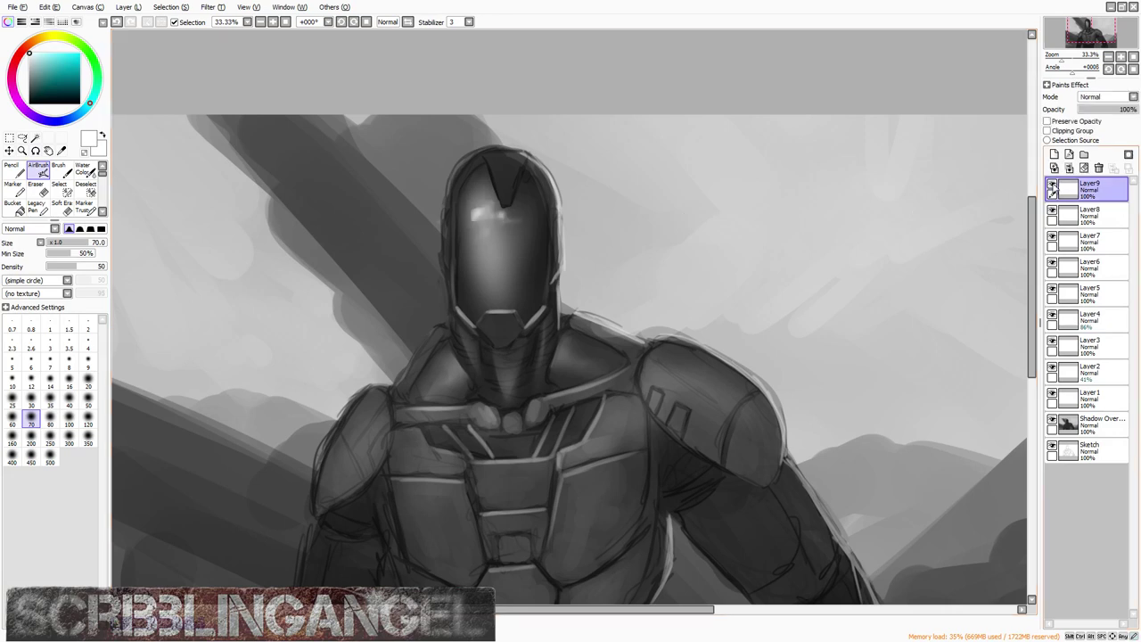
left_click(1098, 167)
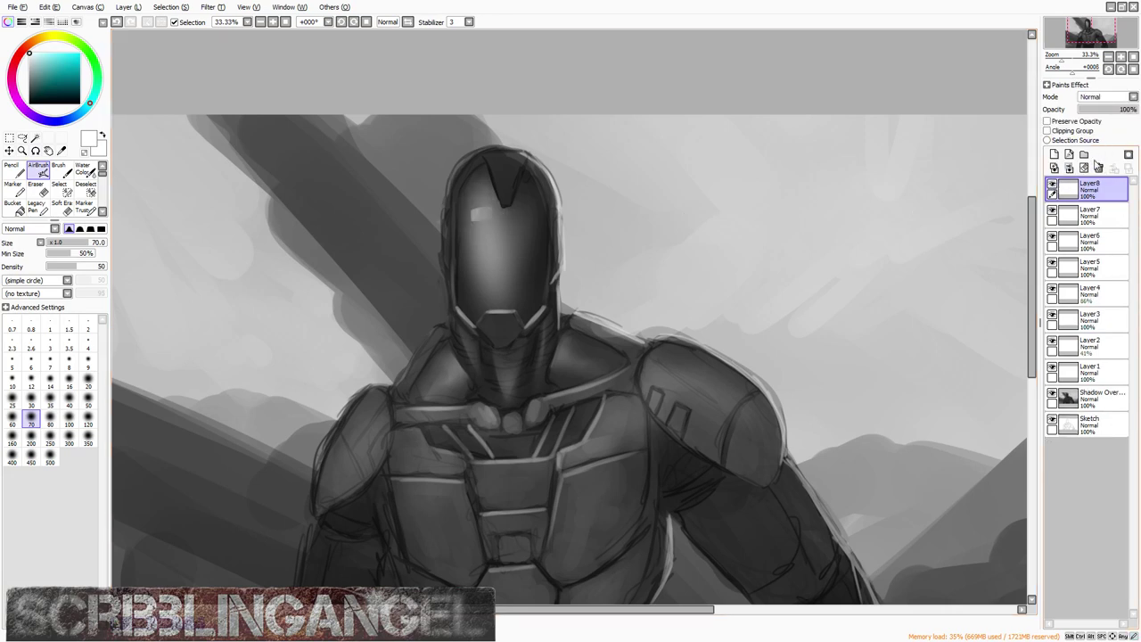
scroll(486, 218, "up", 1)
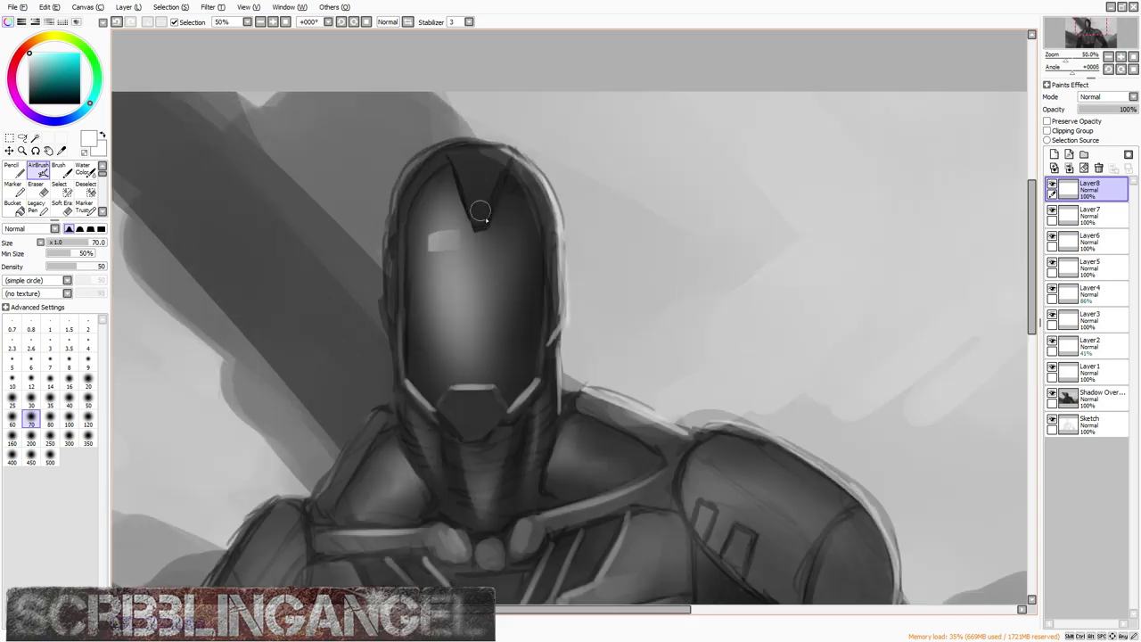
left_click(1098, 168)
scroll(459, 227, "down", 2)
scroll(459, 227, "up", 1)
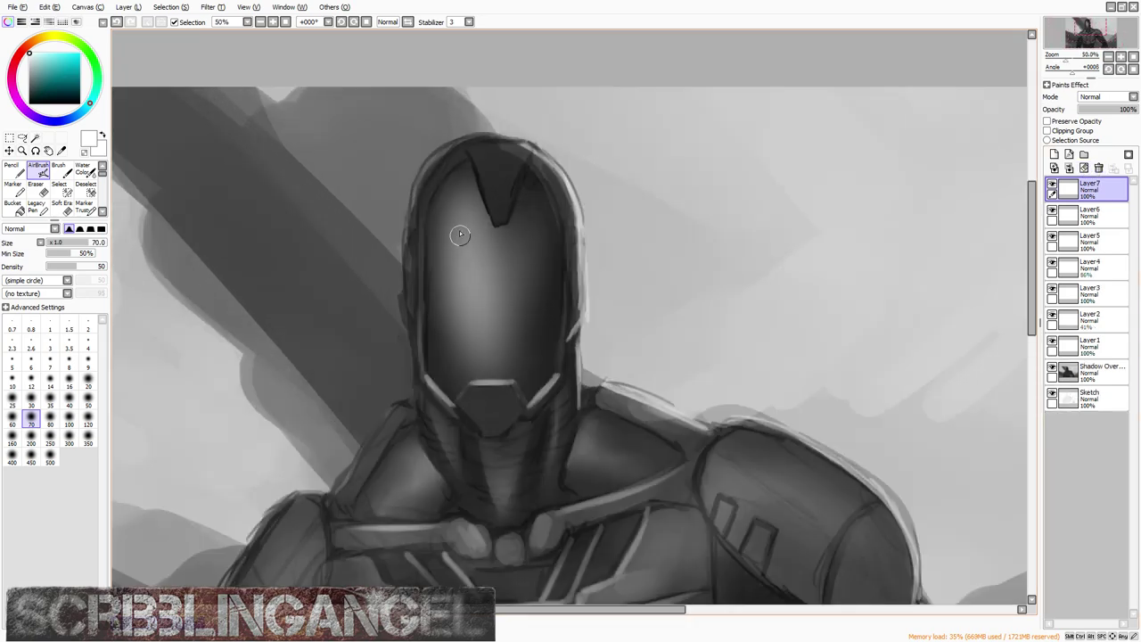
Step: Try painting a soft light stroke on the V-shaped forehead piece with the soft-edged marker at size 60, and undo it
scroll(462, 213, "down", 1)
scroll(462, 212, "up", 4)
left_click(12, 187)
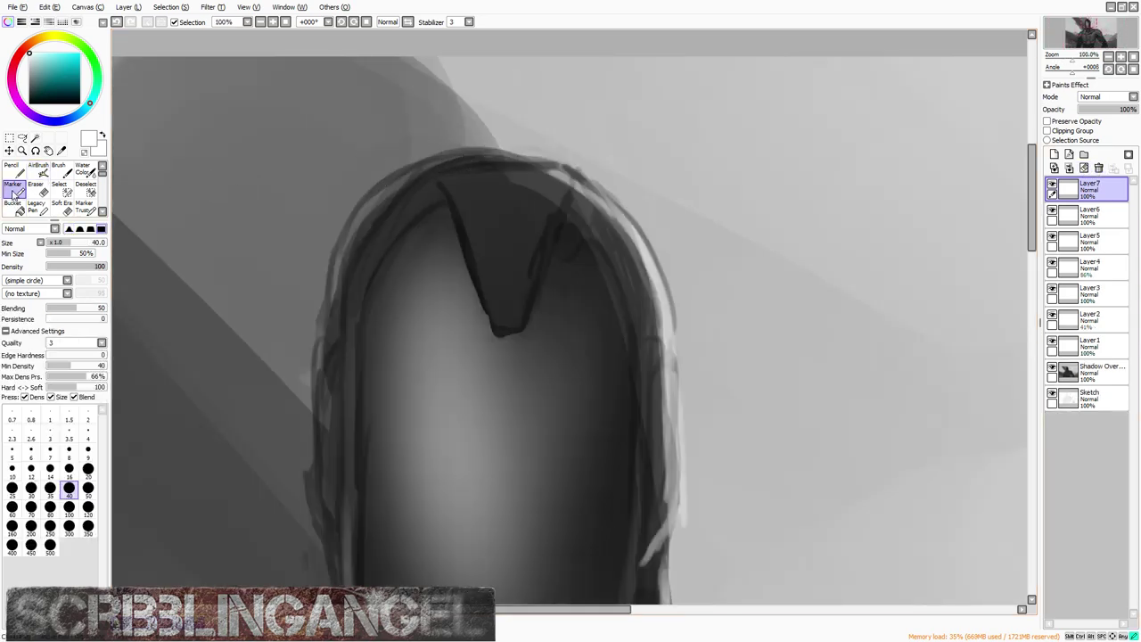
left_click(83, 207)
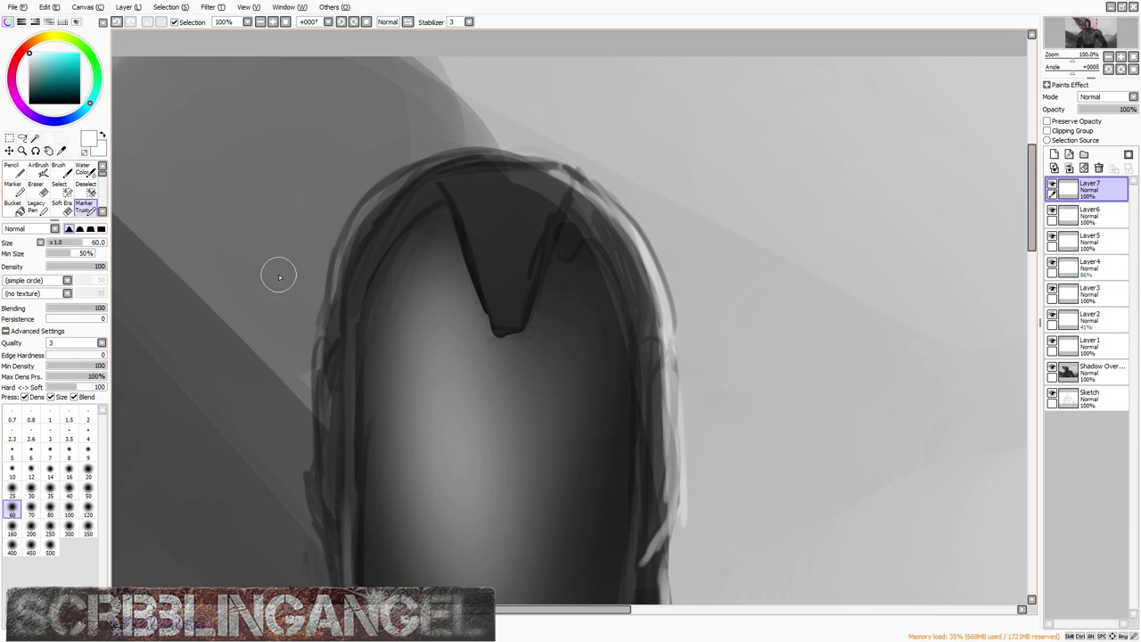
mouse_move(463, 193)
left_mouse_down()
mouse_move(495, 260)
mouse_move(502, 201)
mouse_move(530, 229)
left_mouse_up()
key("ctrl+z")
key("ctrl+z")
key("ctrl+z")
key("ctrl+z")
key("ctrl+z")
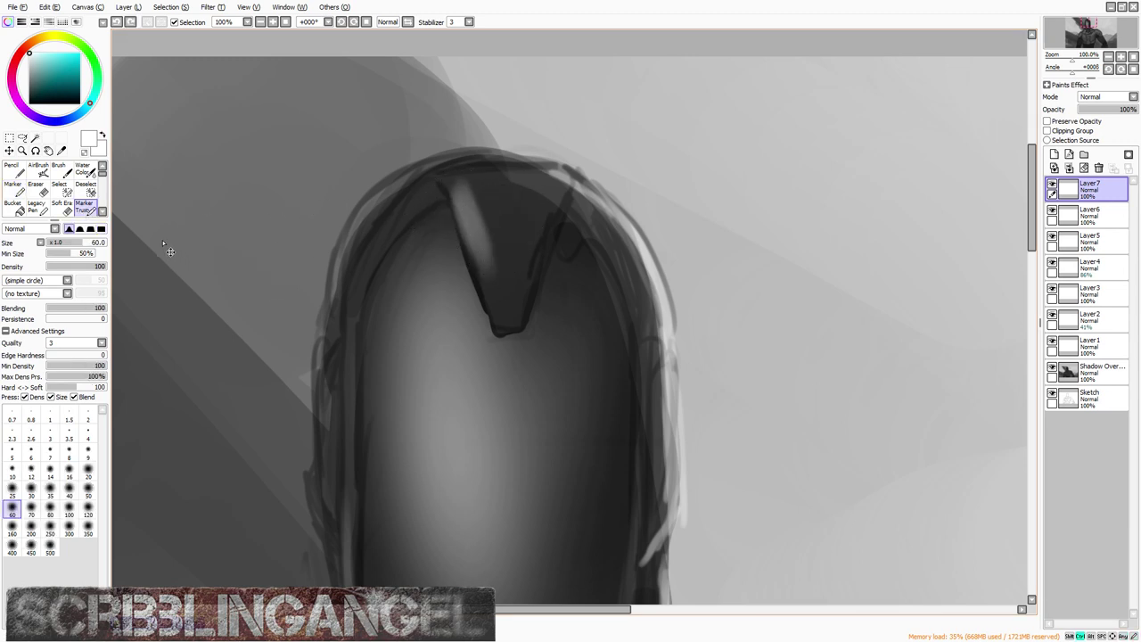
Step: Fill the V-shaped forehead piece with a lighter gray on Layer7, using the regular Marker at sizes 40 and 80
left_click(13, 188)
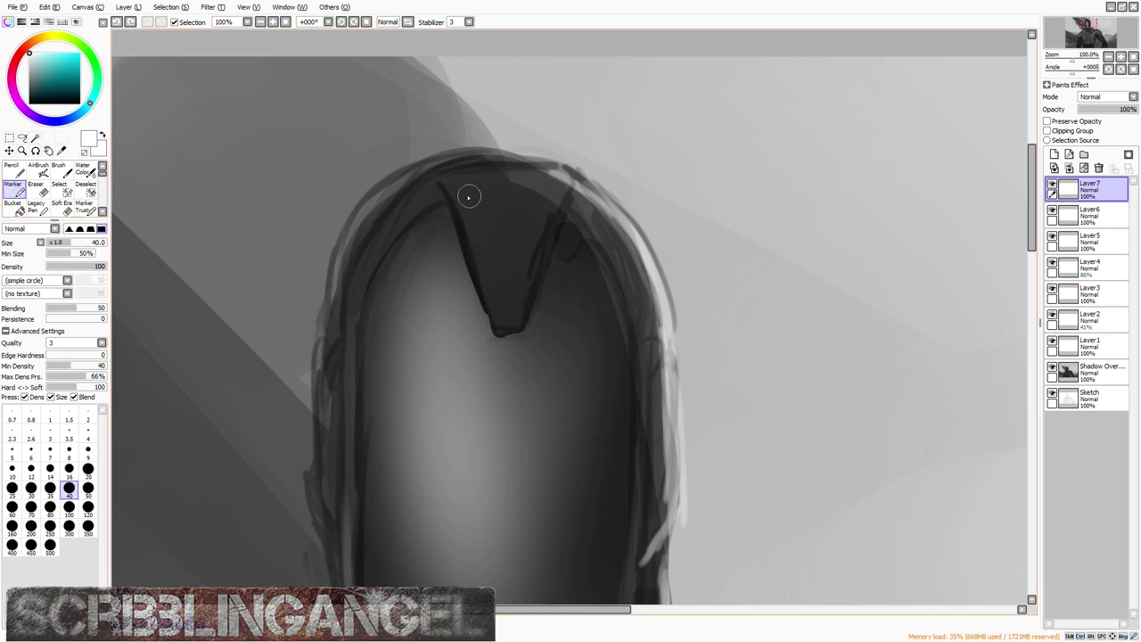
mouse_move(466, 193)
left_mouse_down()
mouse_move(491, 279)
mouse_move(488, 252)
mouse_move(499, 275)
mouse_move(507, 227)
mouse_move(521, 258)
mouse_move(542, 209)
left_mouse_up()
key("bracketright")
key("bracketright")
key("bracketright")
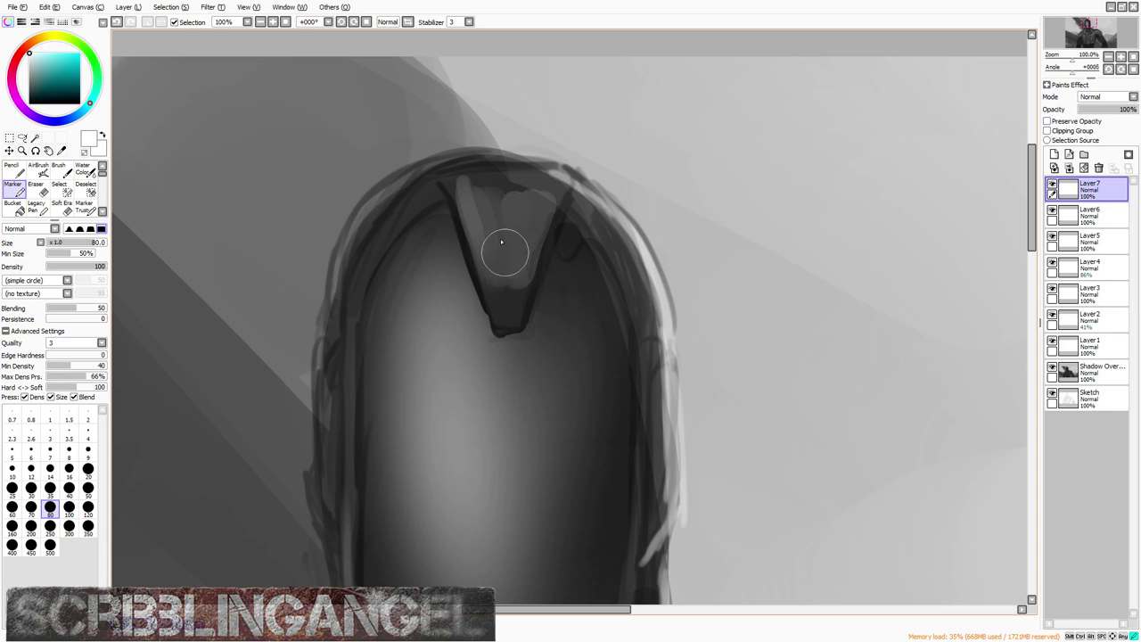
mouse_move(474, 218)
left_mouse_down()
mouse_move(487, 266)
mouse_move(511, 234)
left_mouse_up()
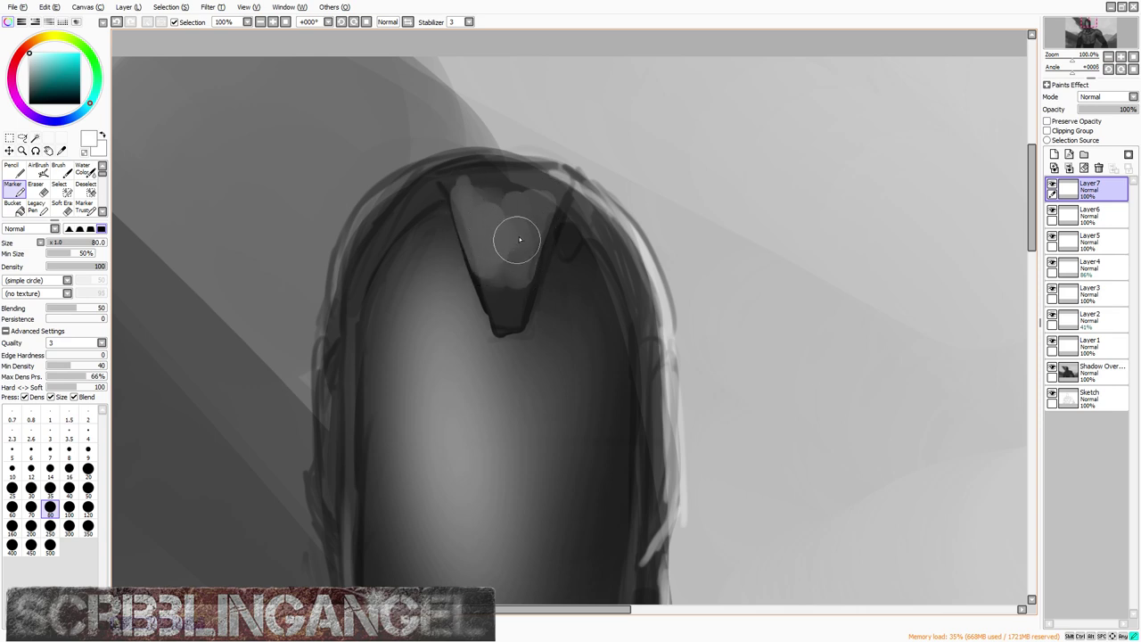
Step: Blend the light gray strokes on the forehead piece into a smooth gradient with the Water Color brush at size 120
left_click(83, 169)
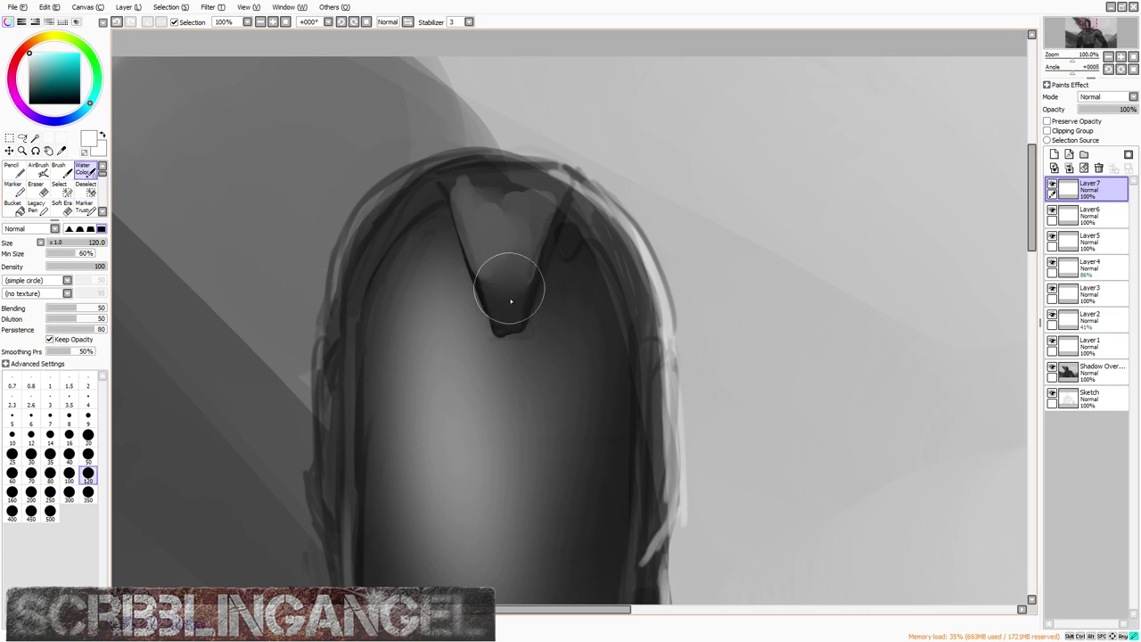
left_click_drag(510, 302, 488, 271)
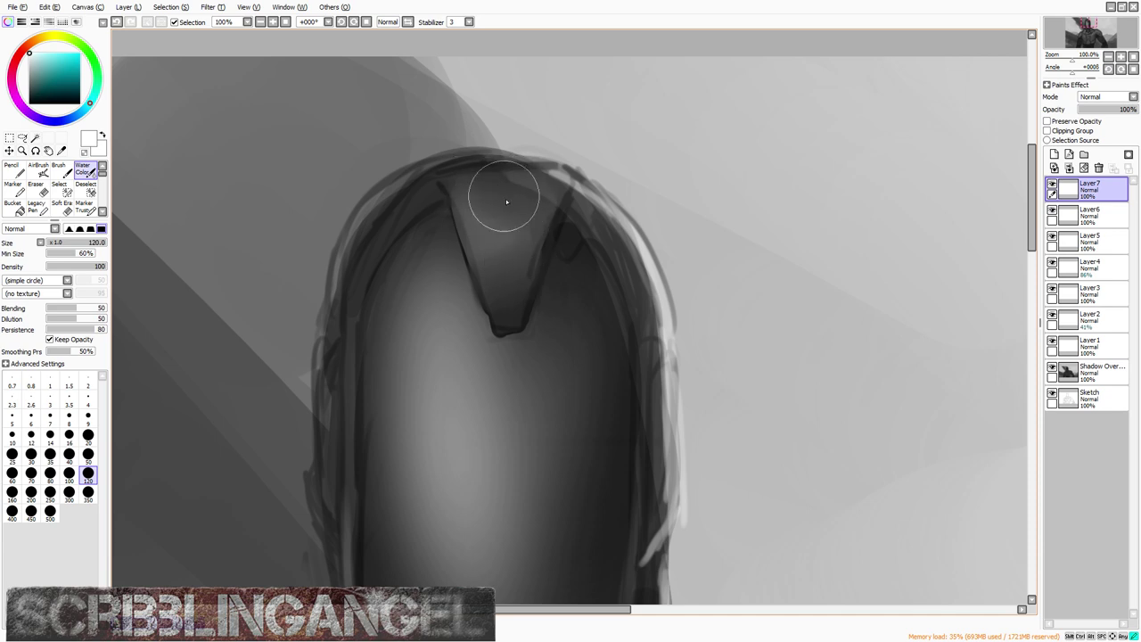
scroll(454, 161, "down", 4)
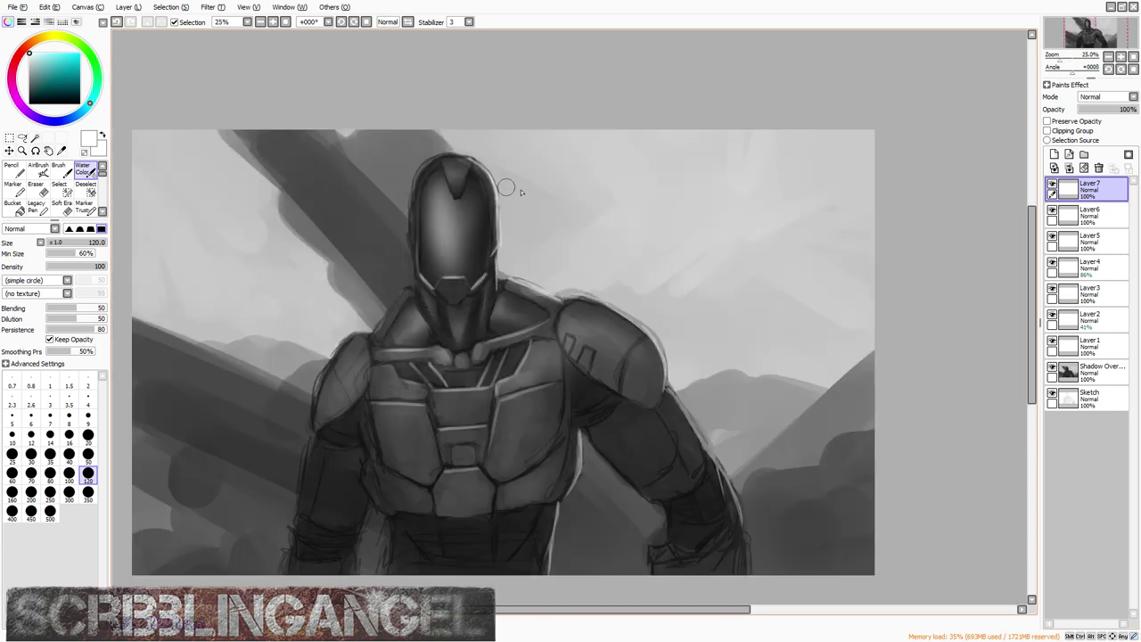
Step: Examine the shading of the helmet, chest plates and shoulder armor up close and across the whole figure
scroll(522, 192, "down", 1)
scroll(526, 268, "up", 5)
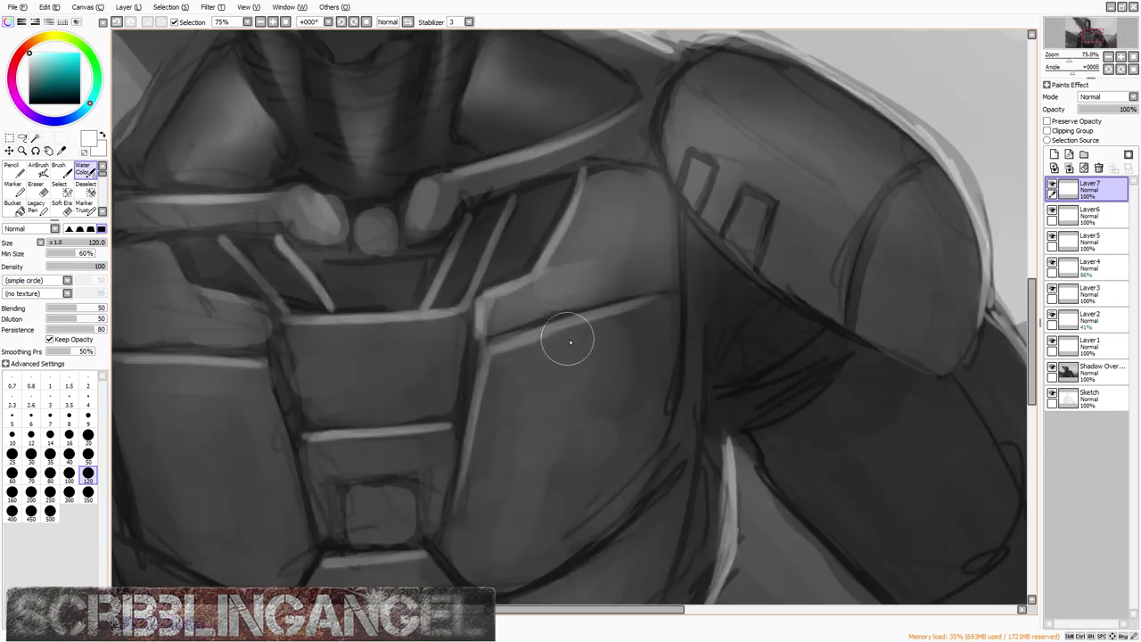
scroll(570, 341, "down", 3)
scroll(454, 235, "up", 2)
scroll(453, 234, "down", 2)
scroll(471, 235, "up", 2)
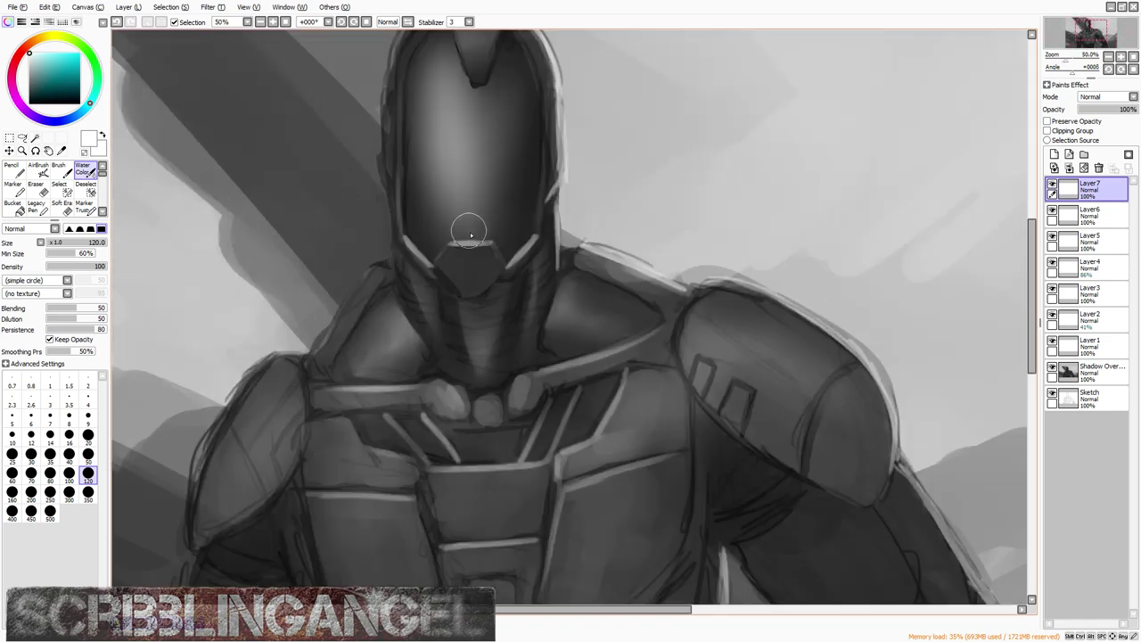
scroll(495, 271, "up", 1)
scroll(493, 274, "down", 3)
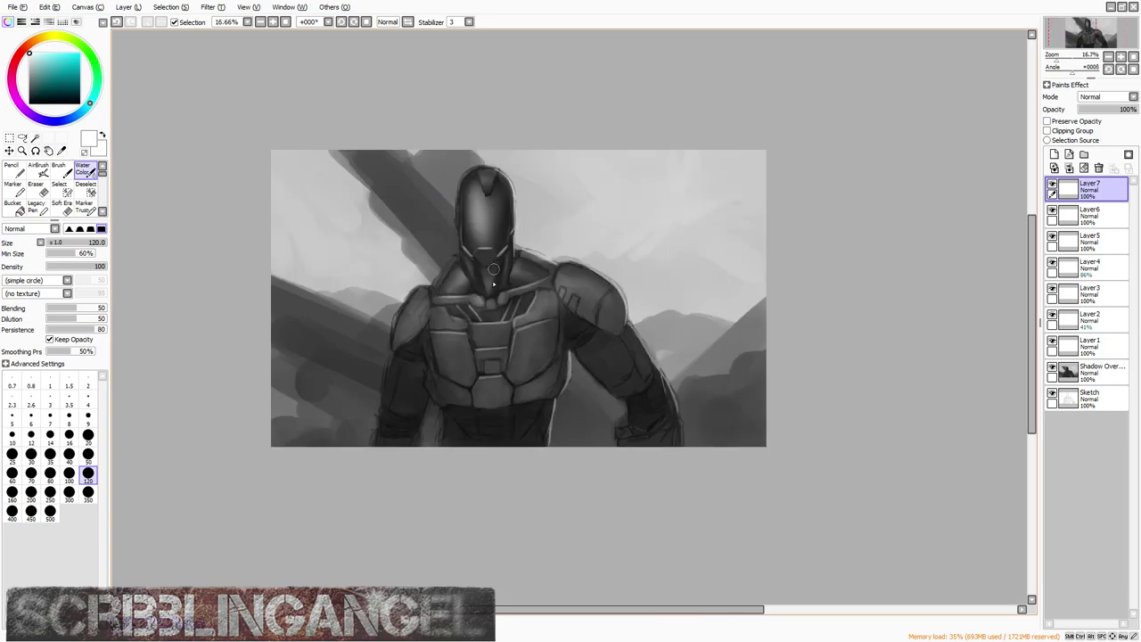
scroll(488, 304, "up", 4)
scroll(488, 288, "down", 1)
scroll(489, 288, "down", 1)
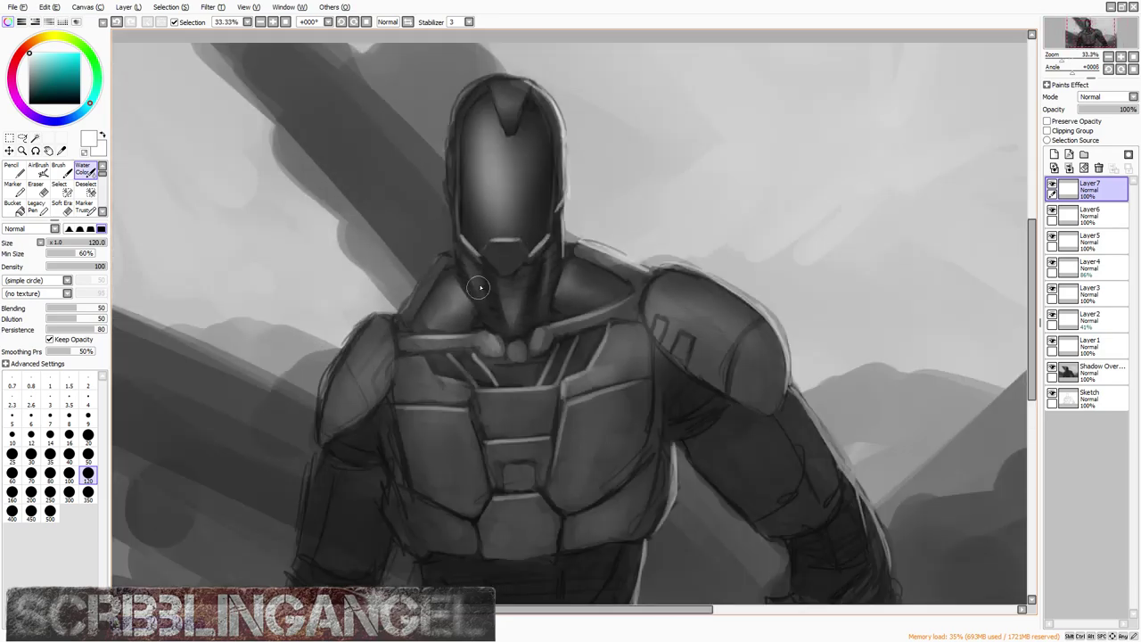
scroll(455, 281, "down", 2)
scroll(434, 279, "up", 1)
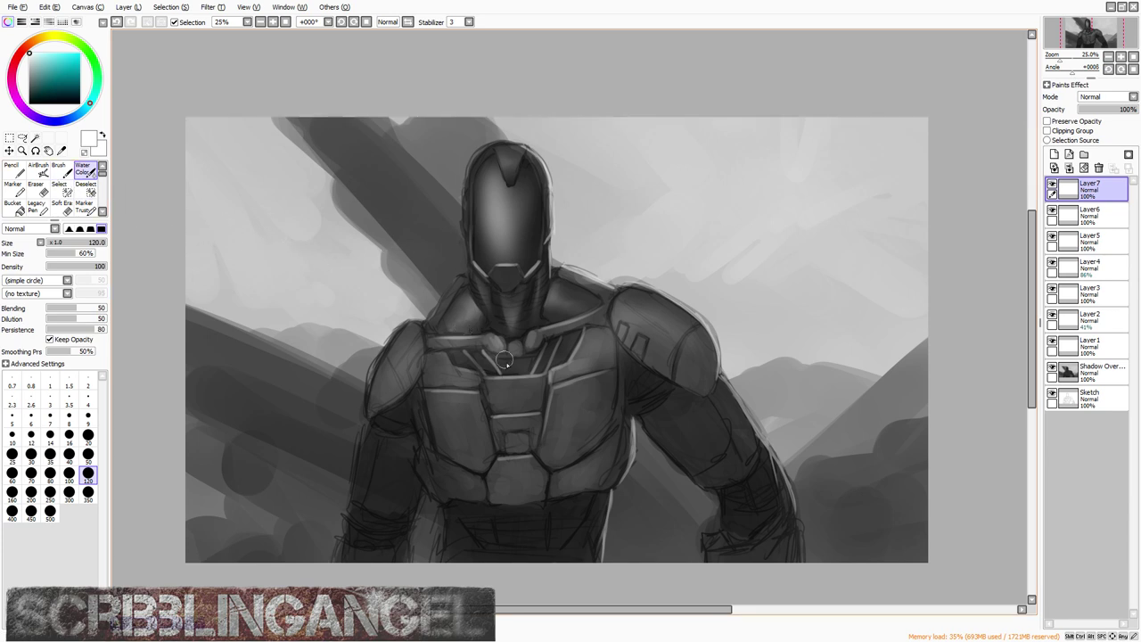
Step: Try light test strokes on the dark background beam beside the helmet with the soft-edged marker, reducing its size to 25
left_click(86, 207)
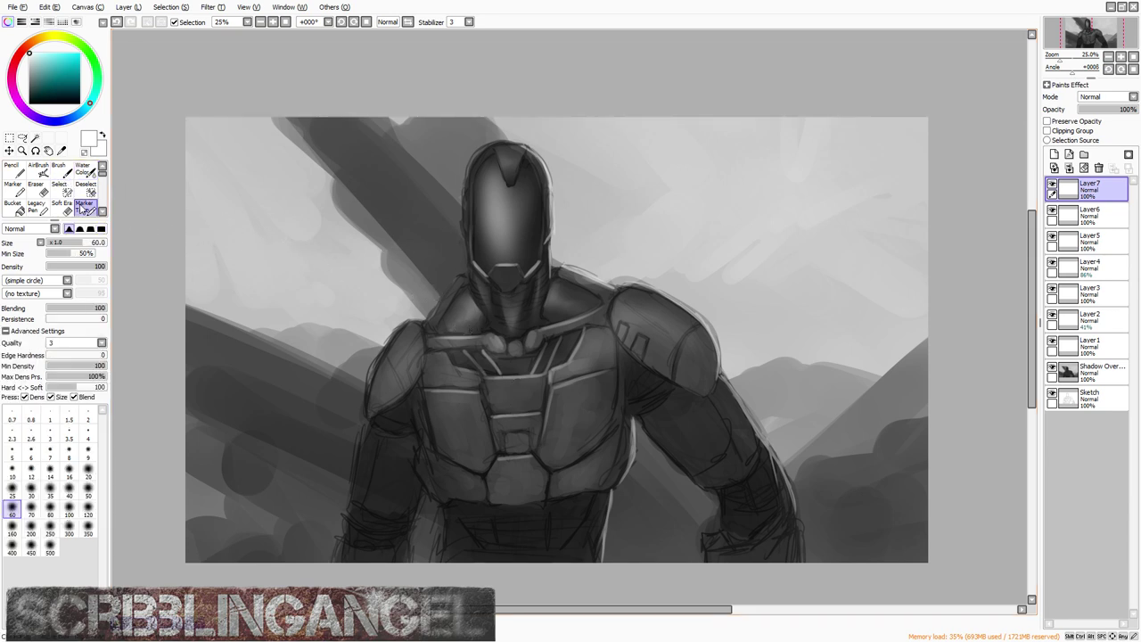
scroll(446, 215, "up", 4)
mouse_move(438, 302)
left_mouse_down()
mouse_move(392, 243)
mouse_move(280, 204)
left_mouse_up()
scroll(303, 245, "up", 1)
key("bracketleft")
key("bracketleft")
key("bracketleft")
key("bracketleft")
key("bracketleft")
left_click_drag(408, 352, 330, 303)
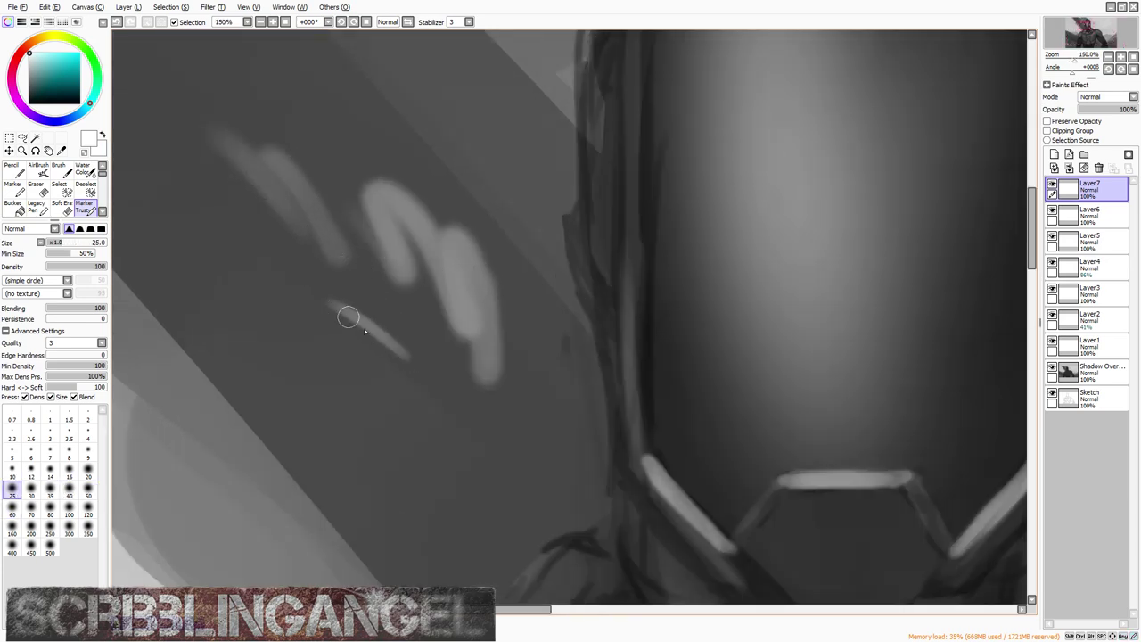
mouse_move(406, 358)
left_mouse_down()
mouse_move(354, 272)
mouse_move(403, 344)
mouse_move(267, 267)
left_mouse_up()
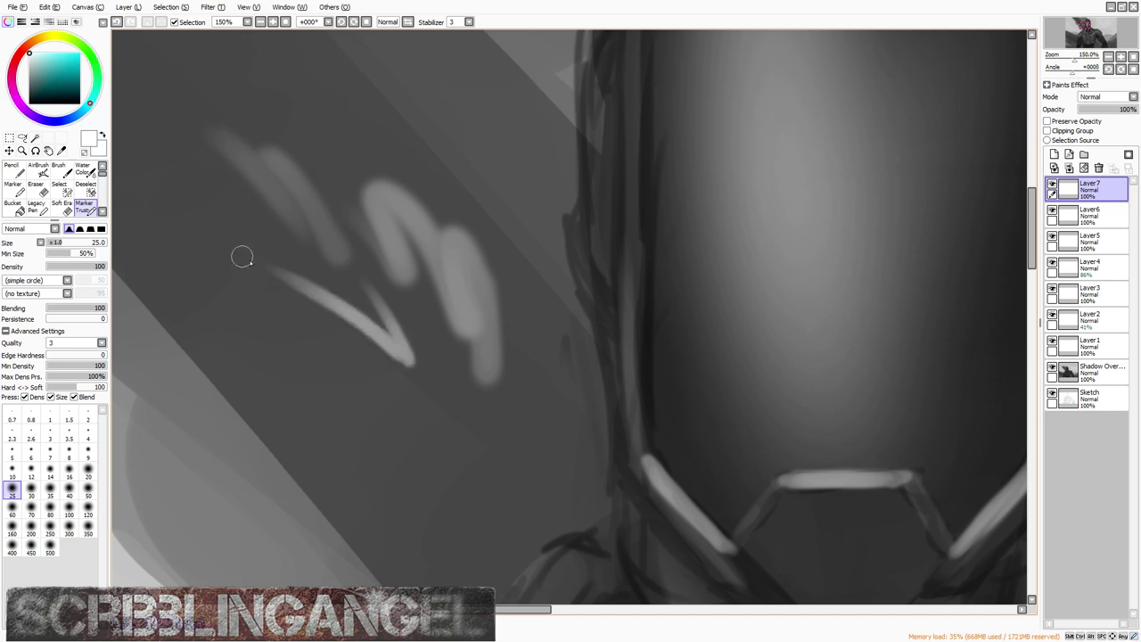
Step: Try a light stroke on the background beam with the regular Marker at size 80, and undo all the test strokes there
scroll(355, 301, "down", 3)
left_click(13, 189)
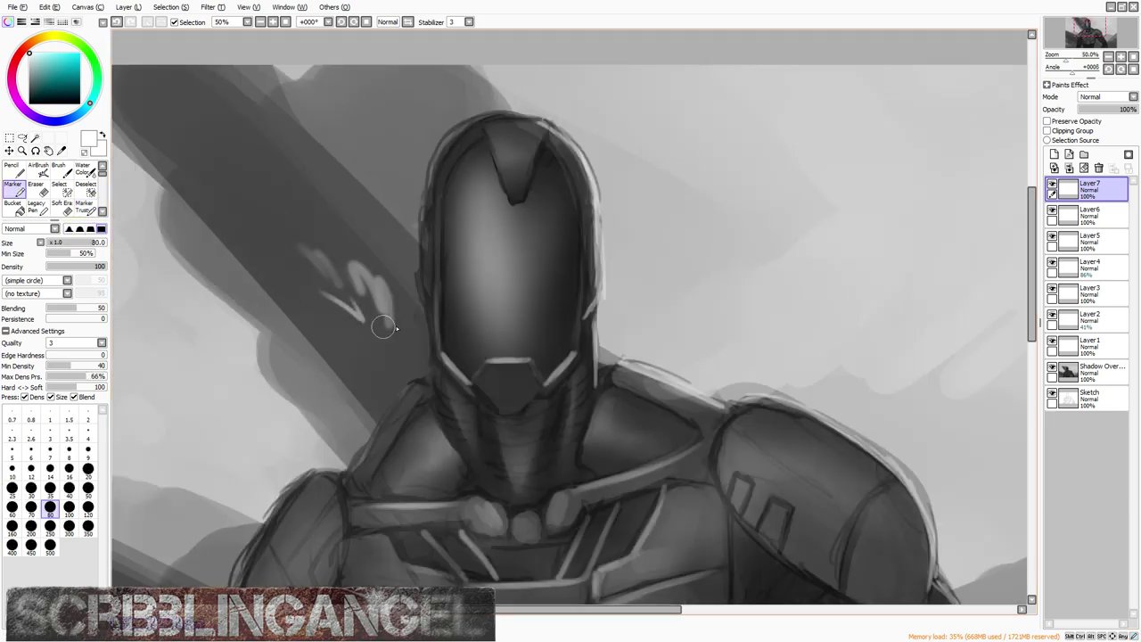
scroll(497, 297, "up", 2)
left_click_drag(325, 450, 218, 301)
scroll(270, 328, "down", 1)
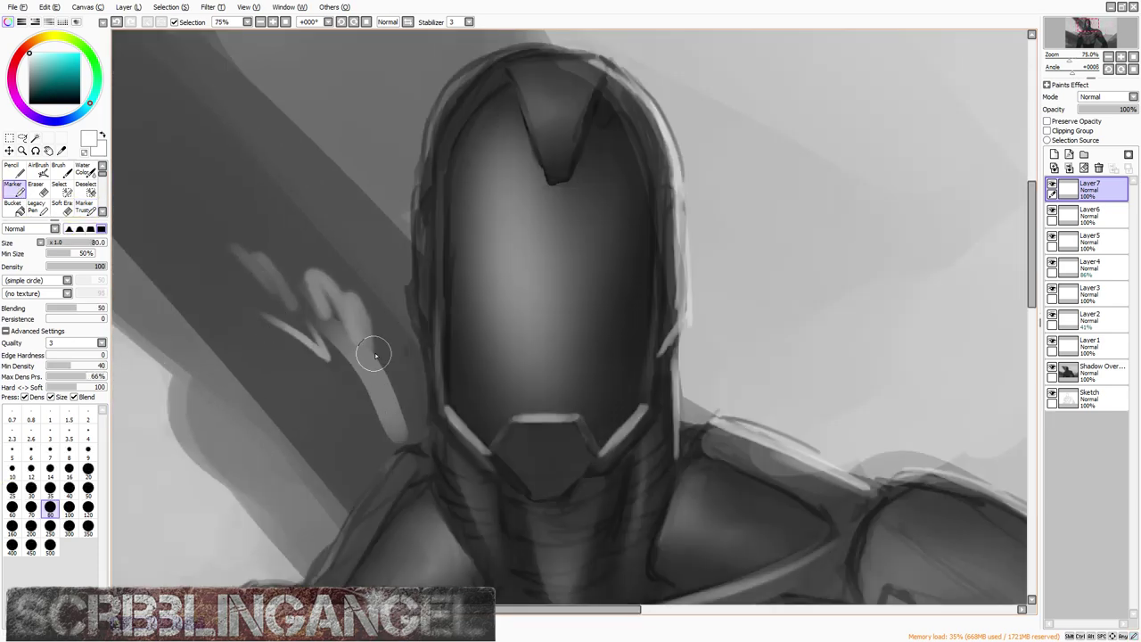
key("ctrl+z")
key("ctrl+z")
key("ctrl+z")
key("ctrl+z")
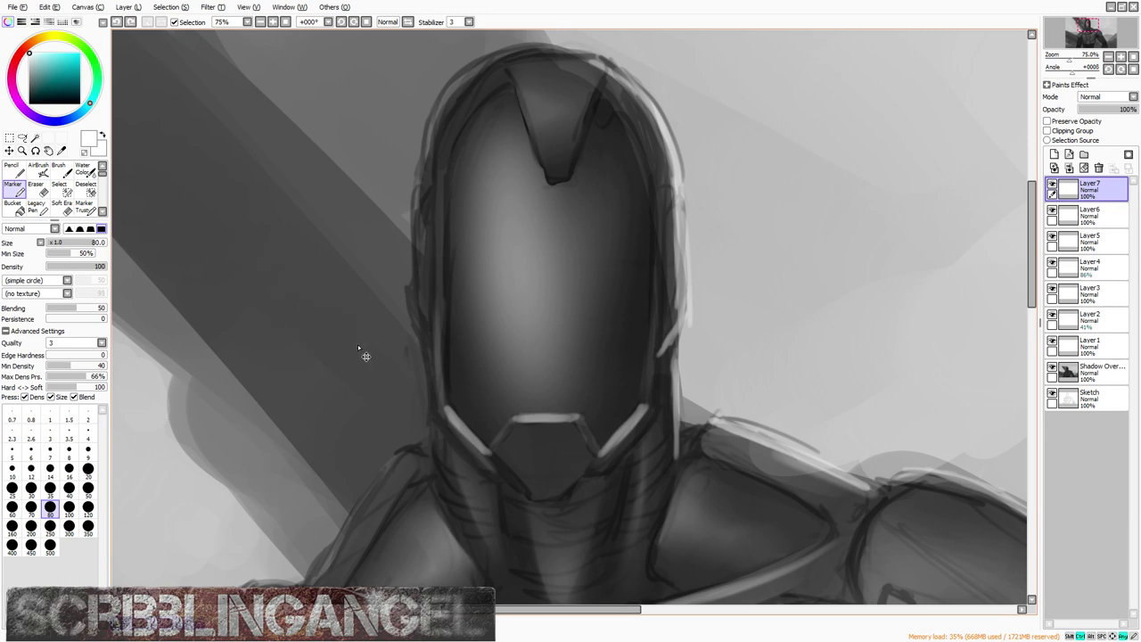
Step: Shade the lower torso, chest sides and arms on Layer7 with soft black AirBrush strokes at size 500
scroll(408, 226, "down", 3)
scroll(409, 226, "up", 2)
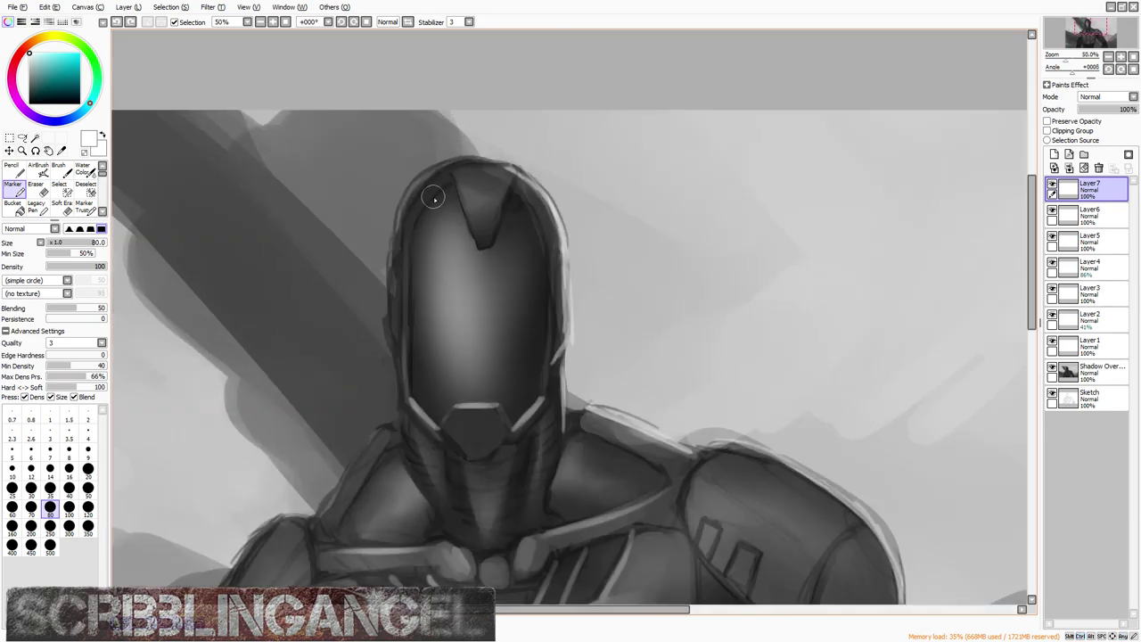
scroll(431, 205, "down", 1)
scroll(419, 213, "down", 2)
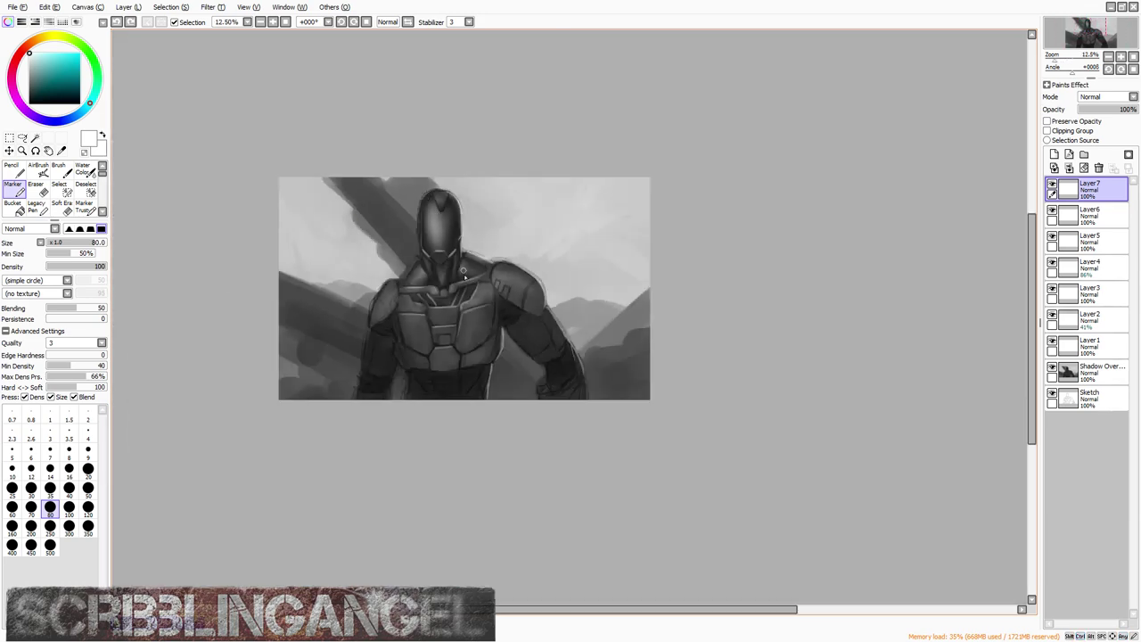
scroll(401, 223, "up", 2)
scroll(346, 186, "down", 1)
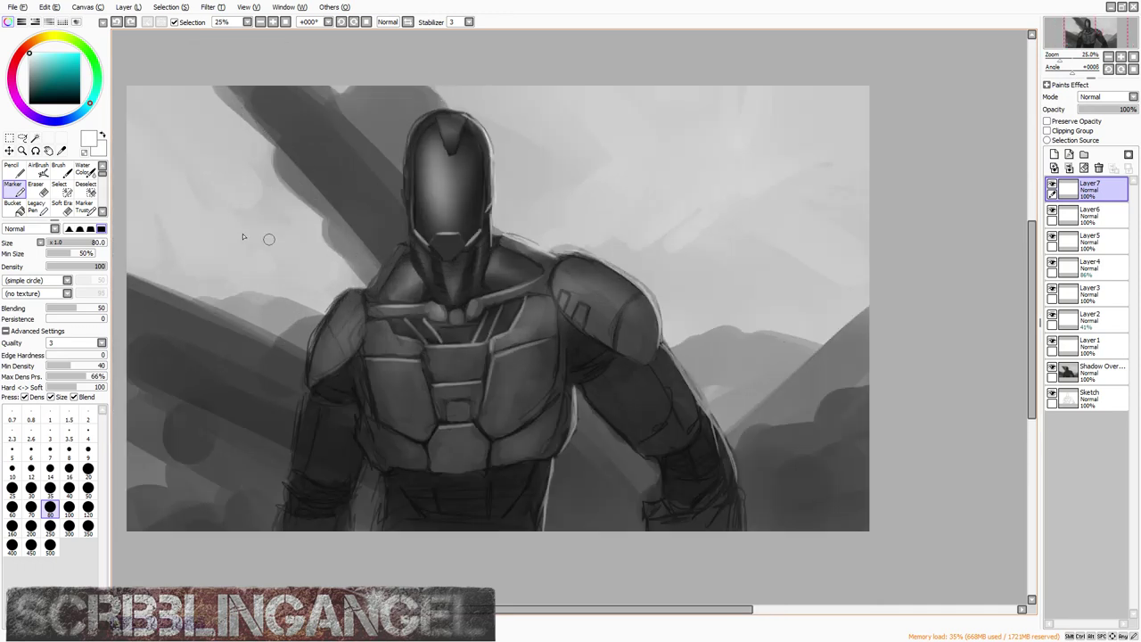
left_click(38, 169)
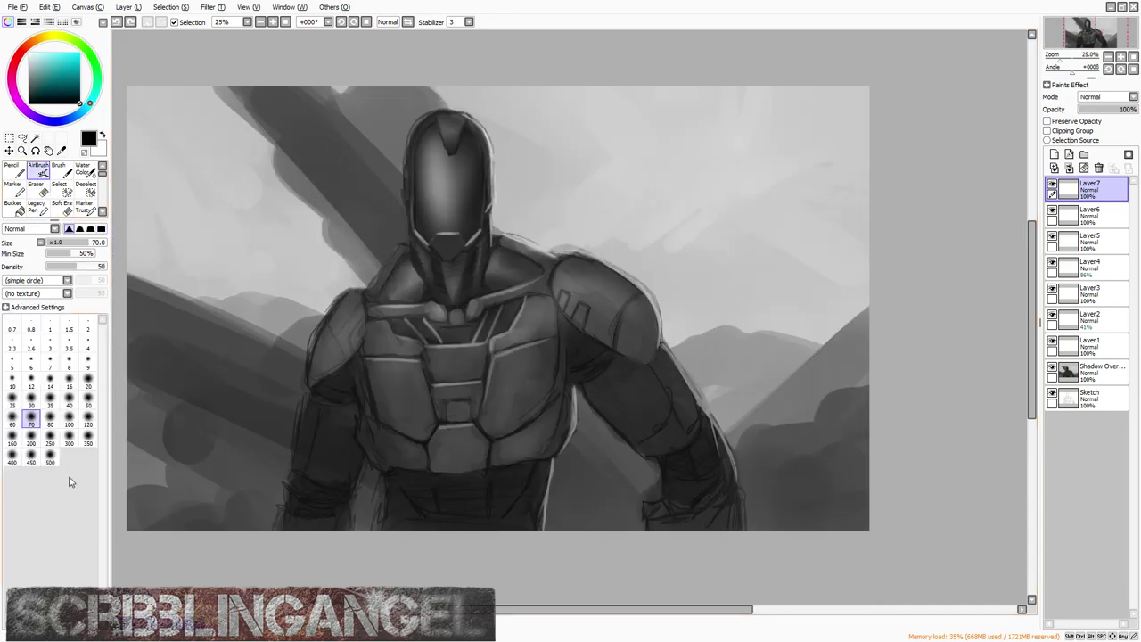
left_click(51, 456)
mouse_move(532, 511)
left_mouse_down()
mouse_move(521, 528)
mouse_move(523, 429)
mouse_move(539, 369)
left_mouse_up()
mouse_move(537, 411)
left_mouse_down()
mouse_move(544, 353)
mouse_move(558, 407)
mouse_move(577, 398)
mouse_move(469, 443)
mouse_move(357, 382)
mouse_move(527, 454)
mouse_move(483, 513)
left_mouse_up()
mouse_move(514, 549)
left_mouse_down()
mouse_move(382, 531)
mouse_move(350, 383)
mouse_move(377, 449)
mouse_move(411, 294)
mouse_move(611, 331)
mouse_move(693, 479)
mouse_move(668, 517)
mouse_move(663, 380)
mouse_move(674, 547)
left_mouse_up()
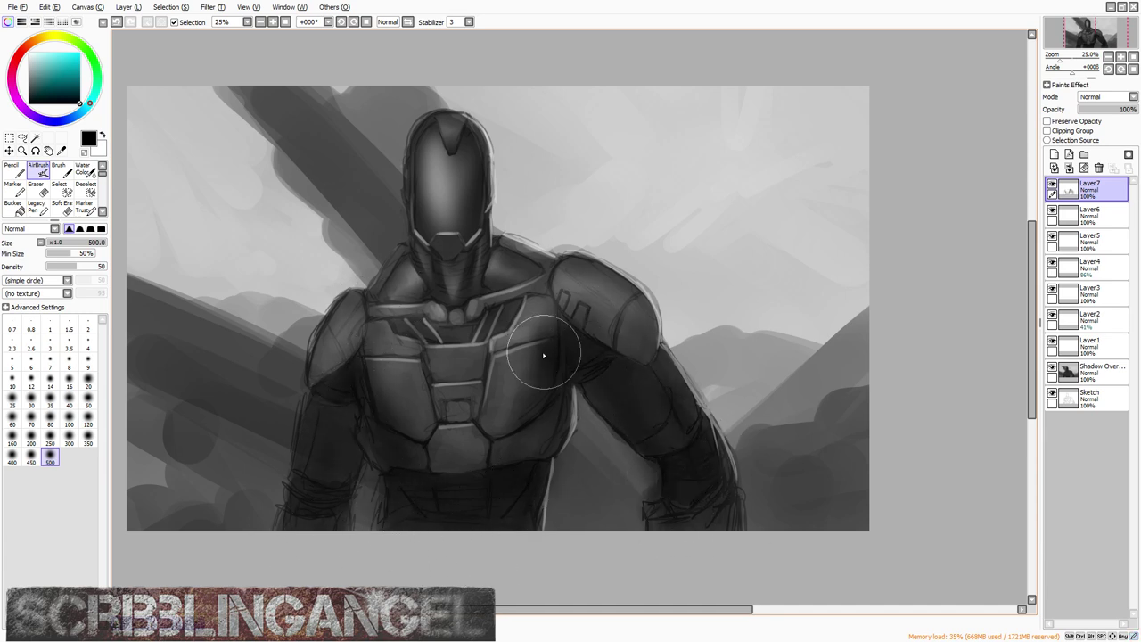
mouse_move(341, 438)
left_mouse_down()
mouse_move(290, 530)
mouse_move(351, 458)
mouse_move(402, 209)
mouse_move(427, 184)
mouse_move(479, 245)
mouse_move(435, 283)
mouse_move(494, 252)
mouse_move(539, 273)
left_mouse_up()
Step: Examine the darkened torso and arms across the whole figure and up close
scroll(499, 246, "down", 3)
scroll(493, 292, "up", 3)
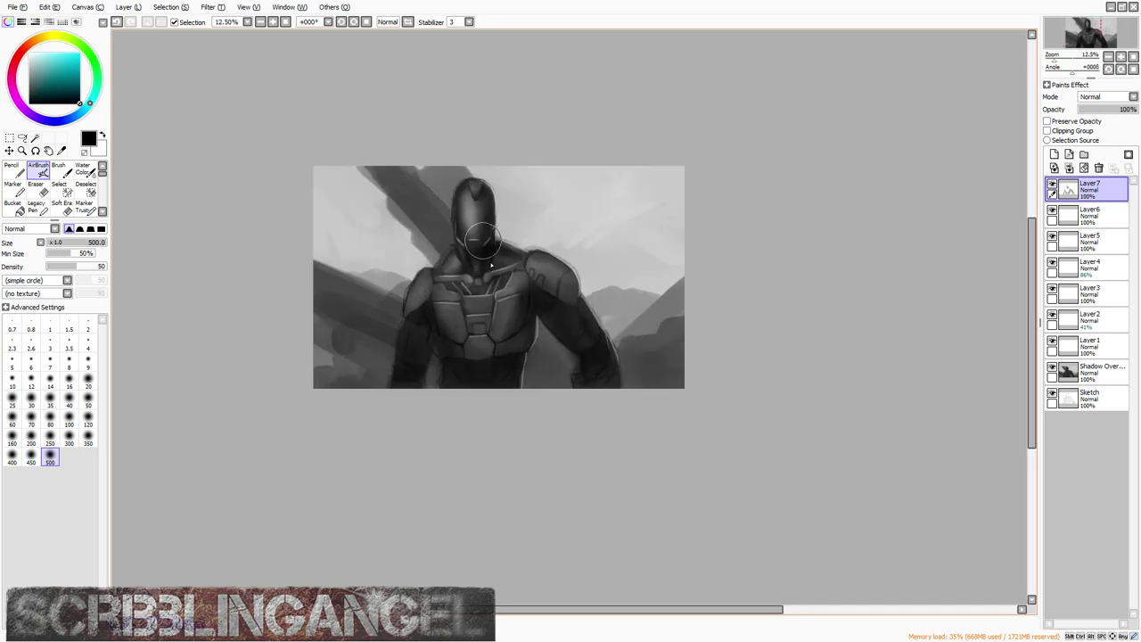
scroll(509, 368, "down", 2)
scroll(452, 344, "up", 2)
scroll(406, 380, "up", 1)
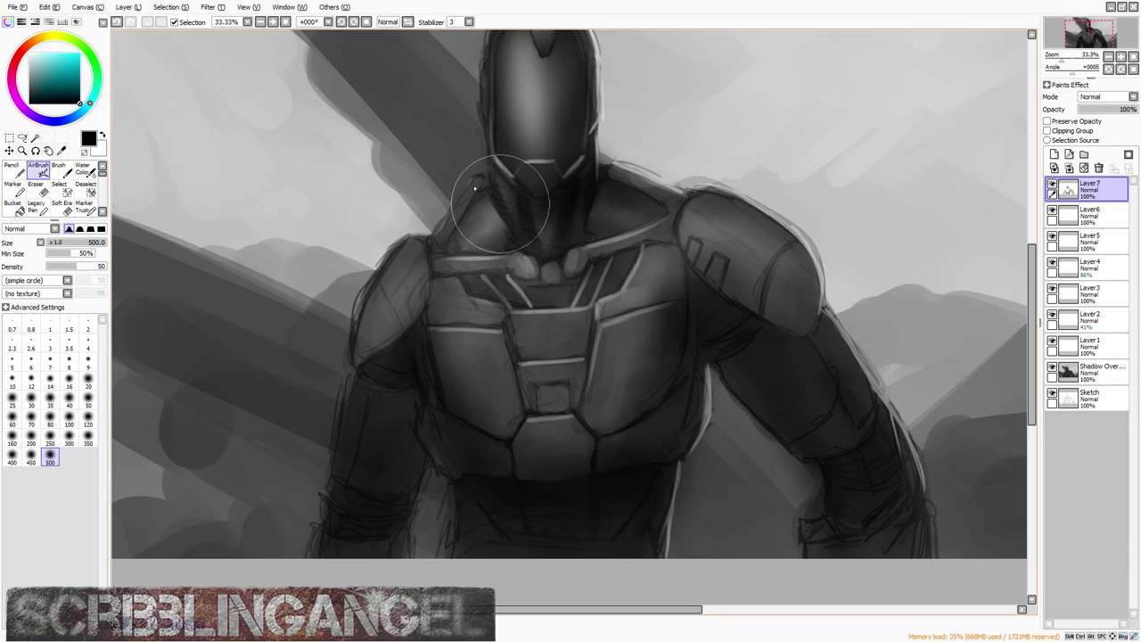
scroll(499, 205, "down", 2)
scroll(615, 258, "up", 2)
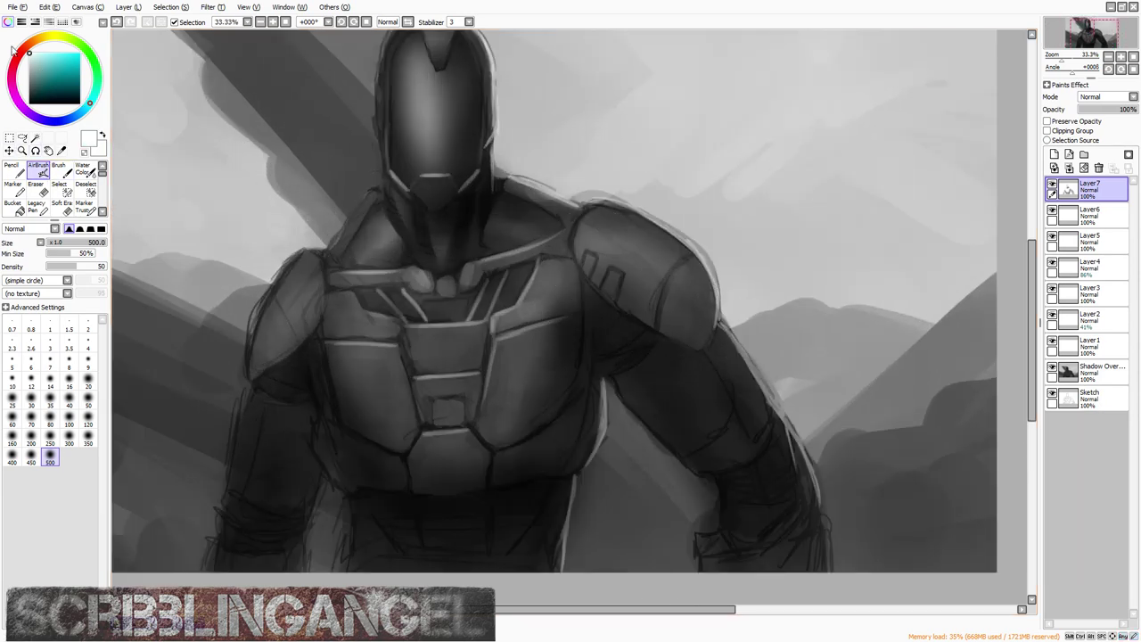
Step: Brush a soft white glow onto the upper part of the visor with the AirBrush, reducing its size from 500 to below 350
scroll(445, 257, "down", 1)
scroll(417, 158, "up", 2)
scroll(446, 178, "down", 2)
scroll(444, 116, "up", 2)
key("bracketleft")
key("bracketleft")
key("bracketleft")
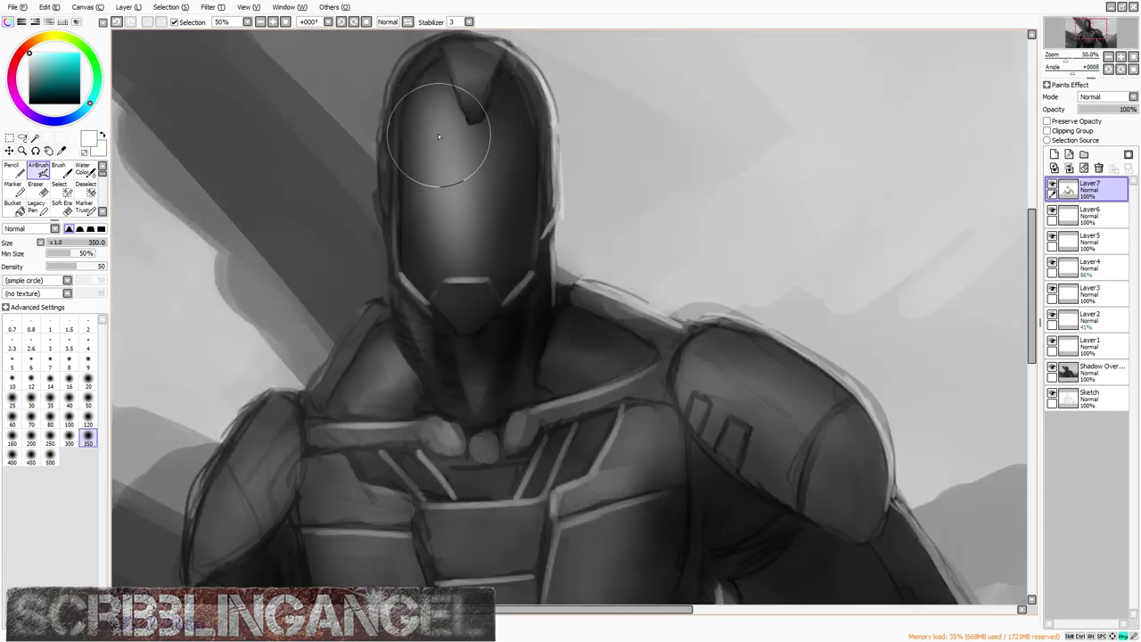
key("bracketleft")
mouse_move(438, 190)
left_mouse_down()
mouse_move(421, 82)
mouse_move(427, 203)
mouse_move(439, 137)
left_mouse_up()
Step: Build a concentrated bright spot inside the visor glow with white AirBrush dabs at sizes 160, 120 and down to 40
scroll(438, 137, "up", 1)
key("bracketleft")
key("bracketleft")
key("bracketleft")
key("bracketleft")
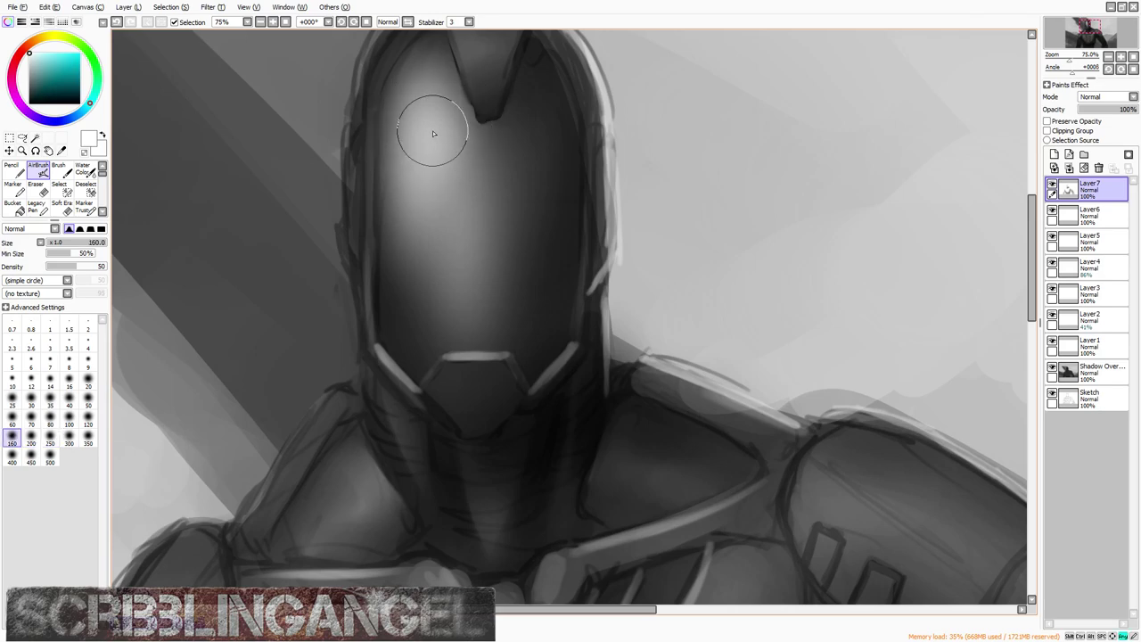
scroll(426, 171, "up", 1)
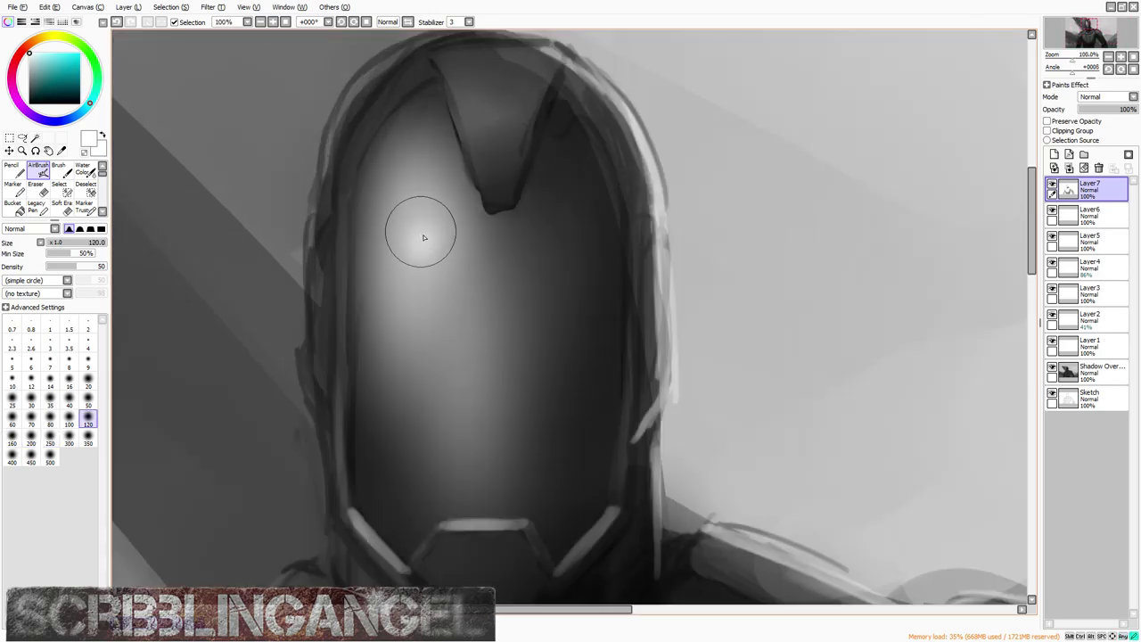
key("bracketleft")
key("bracketleft")
key("bracketleft")
key("bracketleft")
key("bracketleft")
key("bracketleft")
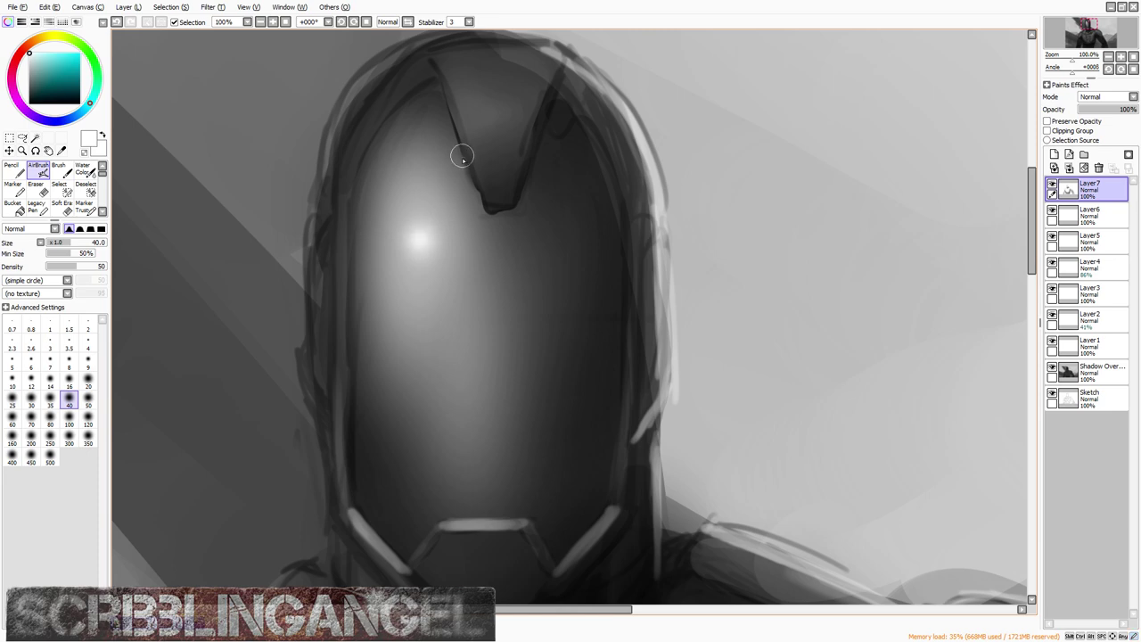
Step: Add a soft white highlight across the upper part of the V-shaped forehead piece with the AirBrush at size 80
scroll(455, 186, "up", 2)
key("bracketright")
key("bracketright")
key("bracketright")
key("bracketright")
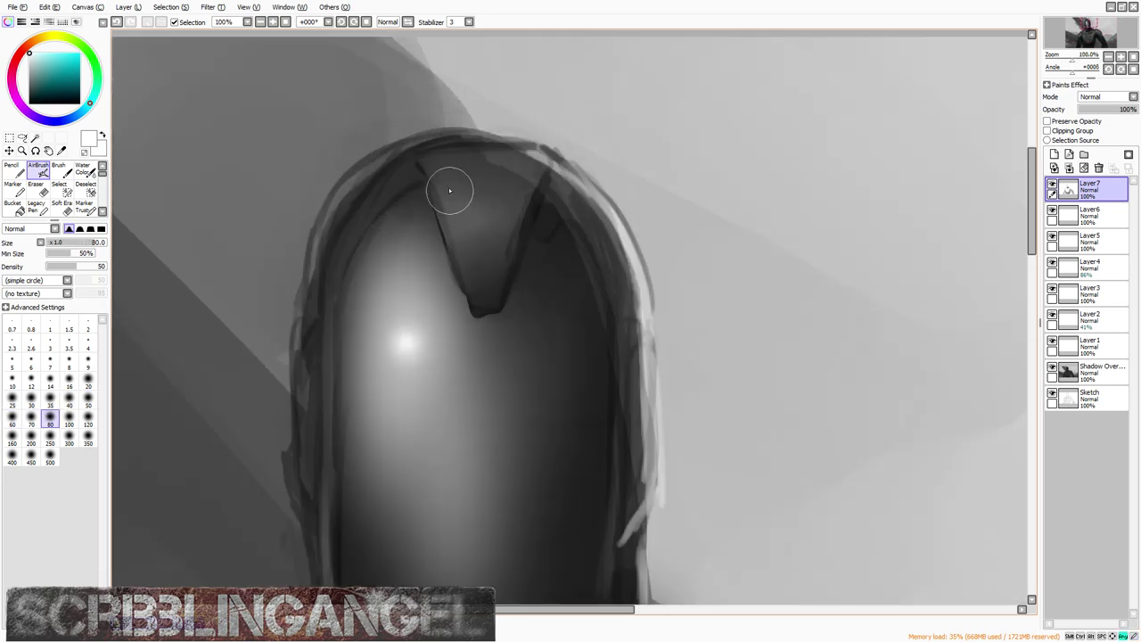
mouse_move(441, 196)
left_mouse_down()
mouse_move(456, 218)
mouse_move(523, 208)
mouse_move(463, 208)
left_mouse_up()
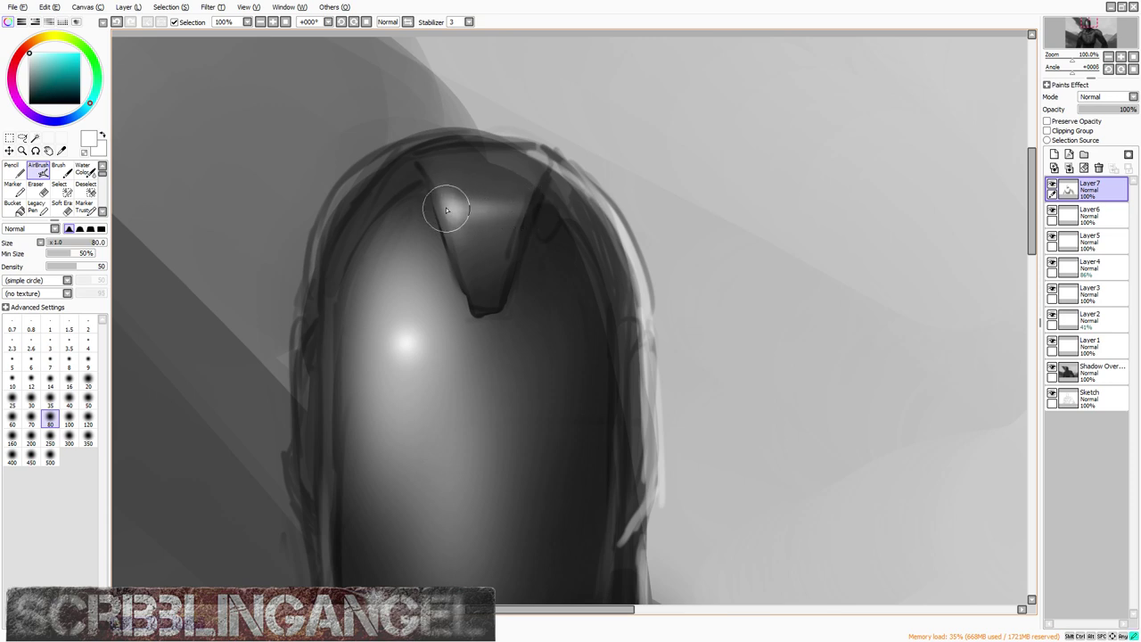
Step: Paint a thin light edge along the left side of the forehead piece with the AirBrush at sizes 14 and 12
key("bracketleft")
key("bracketleft")
key("bracketleft")
key("bracketleft")
key("bracketleft")
key("bracketleft")
key("bracketleft")
key("bracketleft")
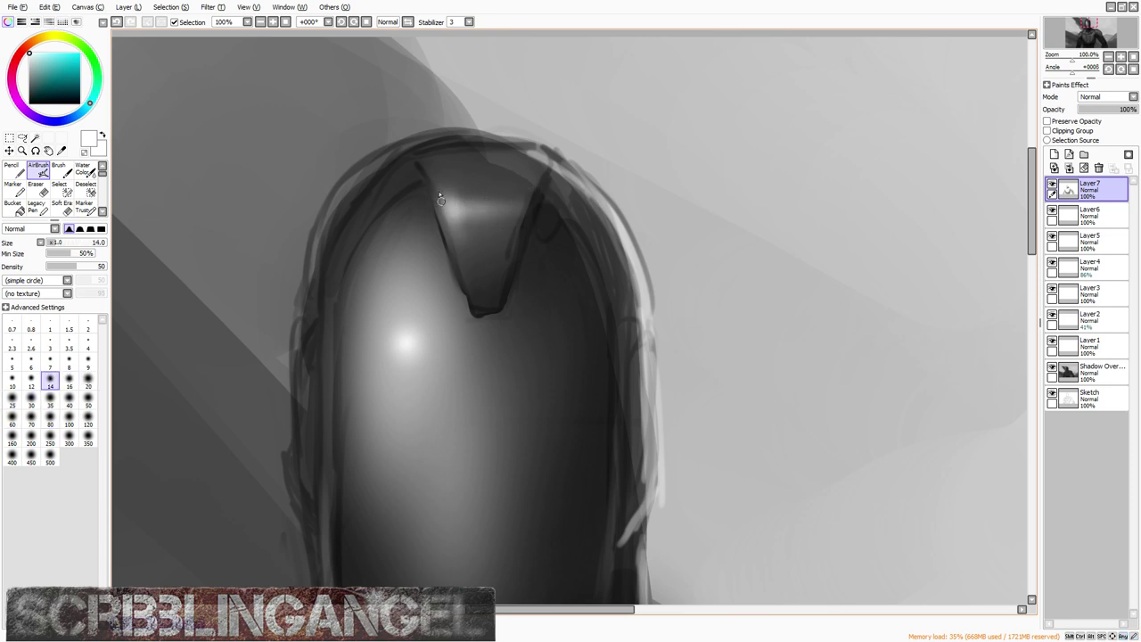
key("bracketleft")
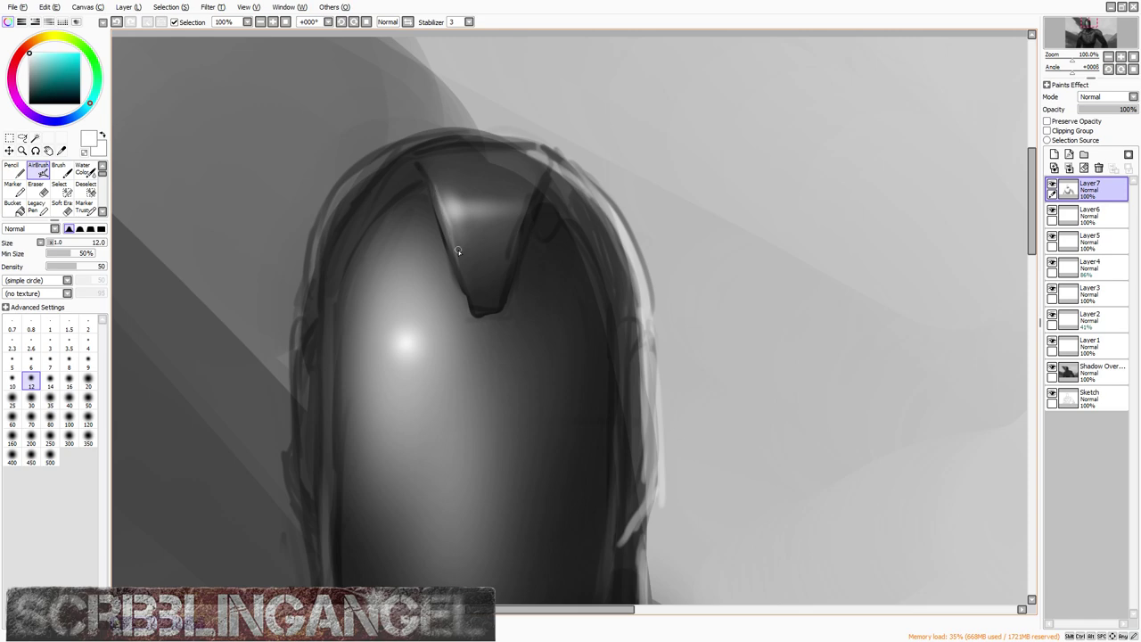
Step: Add small white highlights to the top edges of the two outer rounded collar knobs with the AirBrush at size 12
scroll(458, 250, "down", 4)
scroll(448, 312, "up", 7)
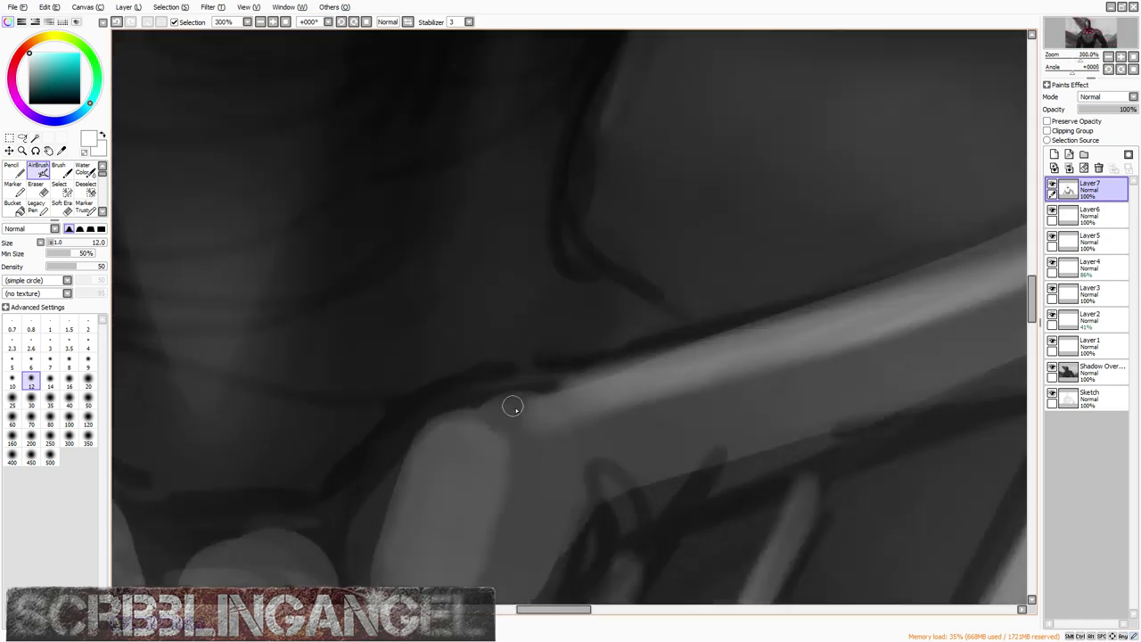
scroll(512, 406, "up", 1)
mouse_move(432, 431)
left_mouse_down()
mouse_move(467, 423)
mouse_move(545, 452)
left_mouse_up()
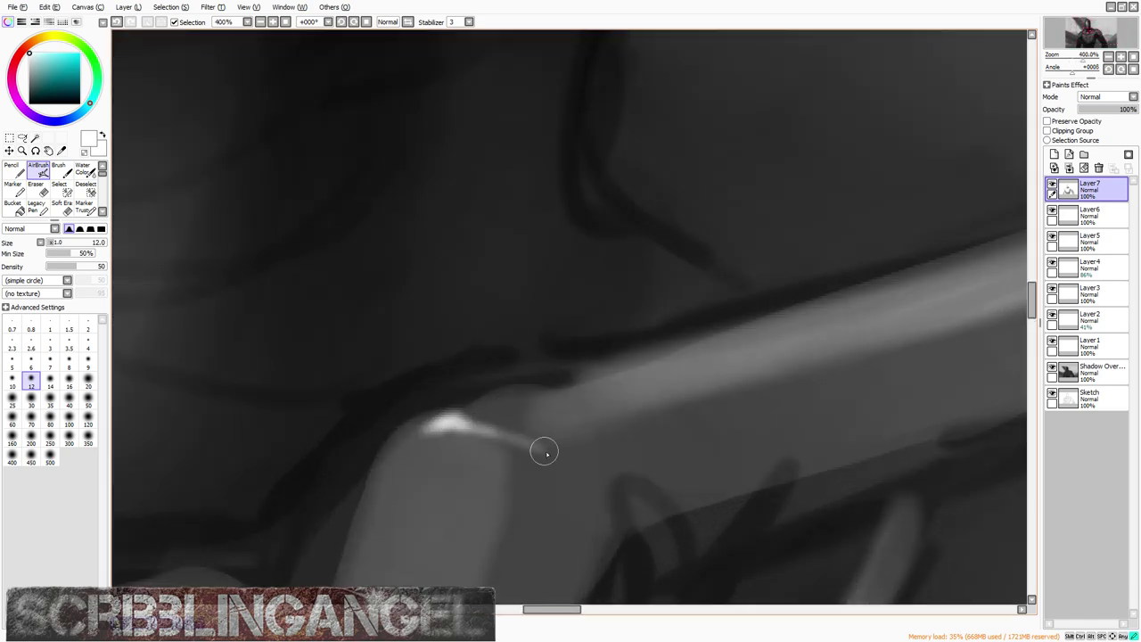
scroll(390, 453, "down", 4)
scroll(535, 336, "up", 1)
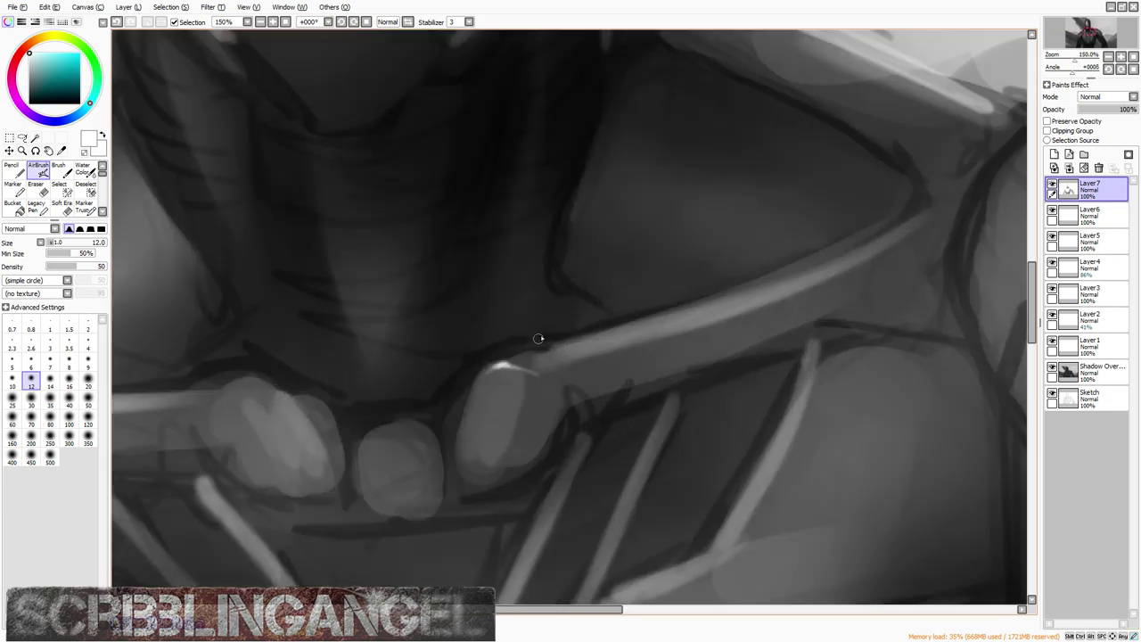
scroll(434, 305, "down", 2)
scroll(460, 277, "up", 5)
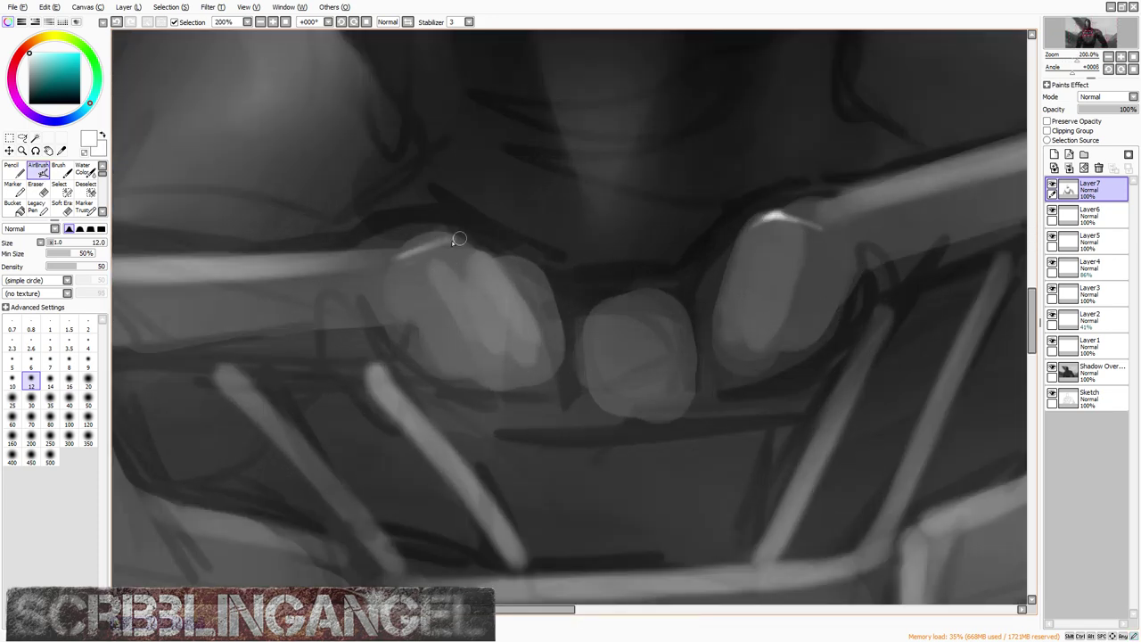
scroll(455, 241, "down", 3)
scroll(411, 247, "up", 1)
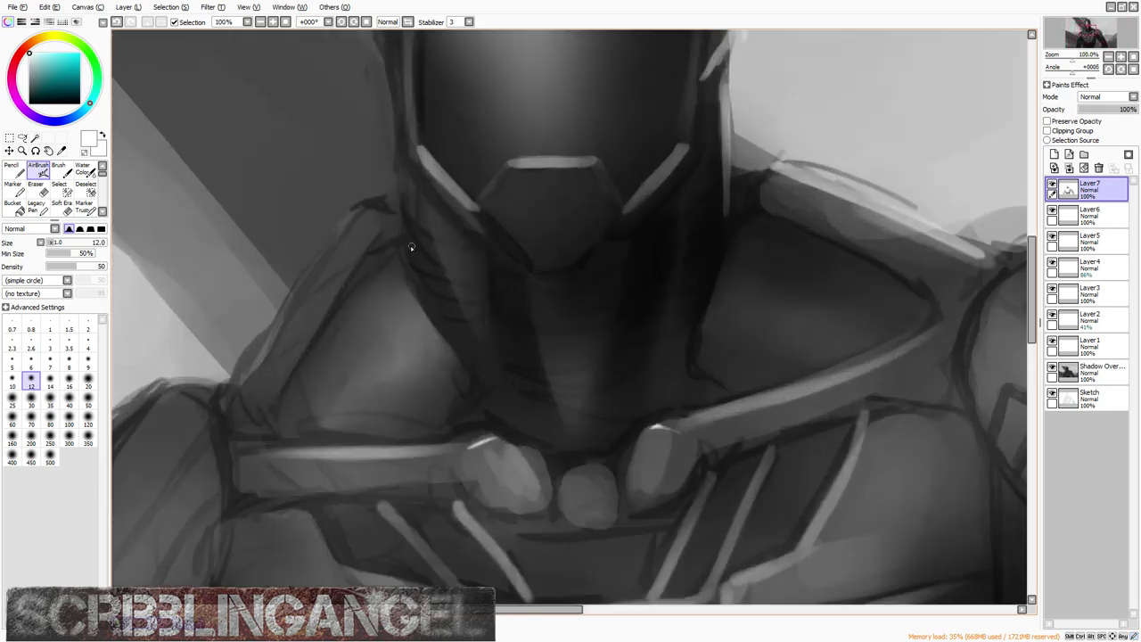
Step: Paint a row of thin, curved light lines across the ribbed left side of the neck with the AirBrush at size 12
scroll(411, 247, "up", 1)
left_click_drag(542, 286, 427, 278)
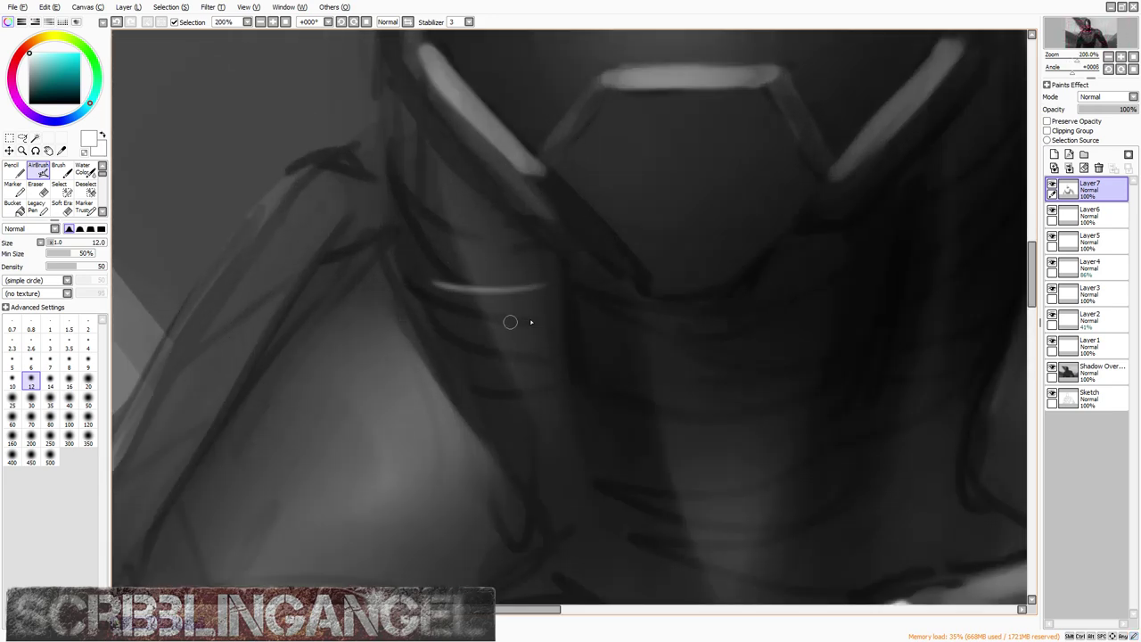
left_click_drag(559, 313, 429, 322)
left_click_drag(563, 352, 452, 359)
left_click_drag(568, 383, 460, 398)
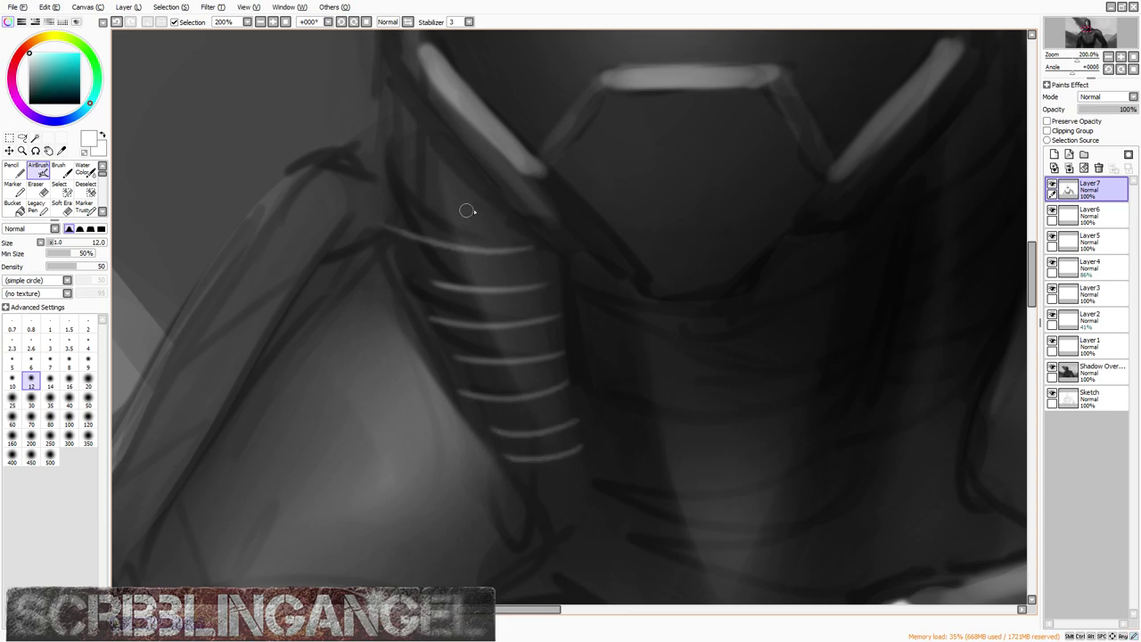
left_click_drag(511, 206, 392, 189)
Step: Paint a row of thin, curved light lines down the ribbed central neck section, from below the chin to the collar
scroll(560, 272, "down", 3)
scroll(560, 272, "up", 2)
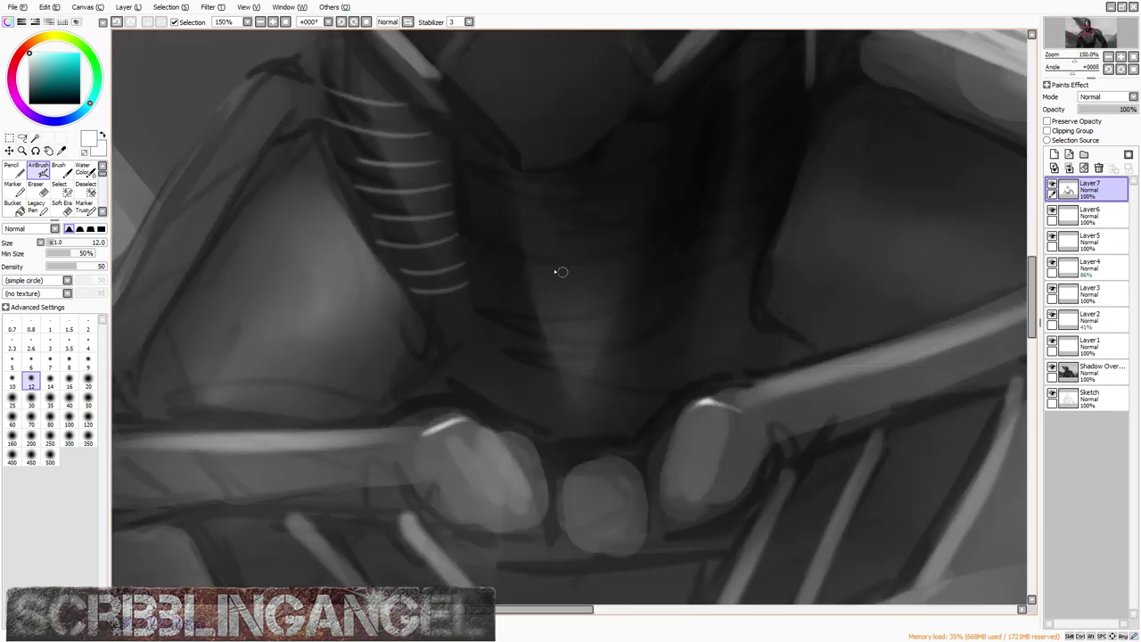
left_click_drag(633, 245, 480, 240)
left_click_drag(635, 296, 493, 292)
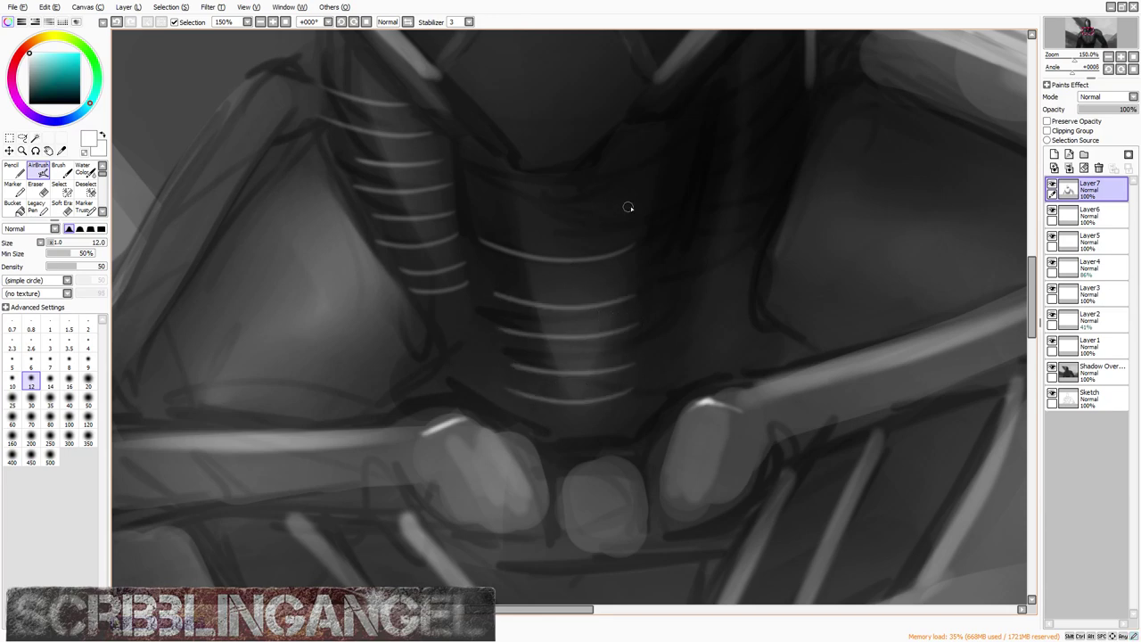
left_click_drag(637, 168, 496, 181)
Step: Try fading the right ends of the upper central neck lines with the soft eraser at size 80, and undo it
scroll(567, 194, "down", 4)
scroll(598, 173, "up", 4)
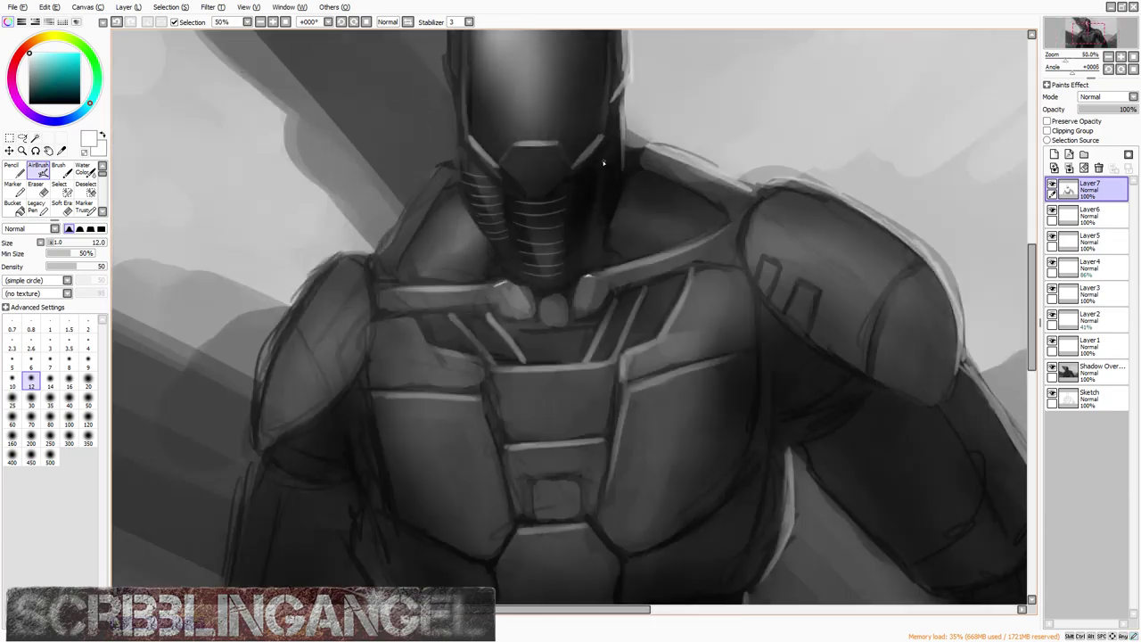
left_click(61, 207)
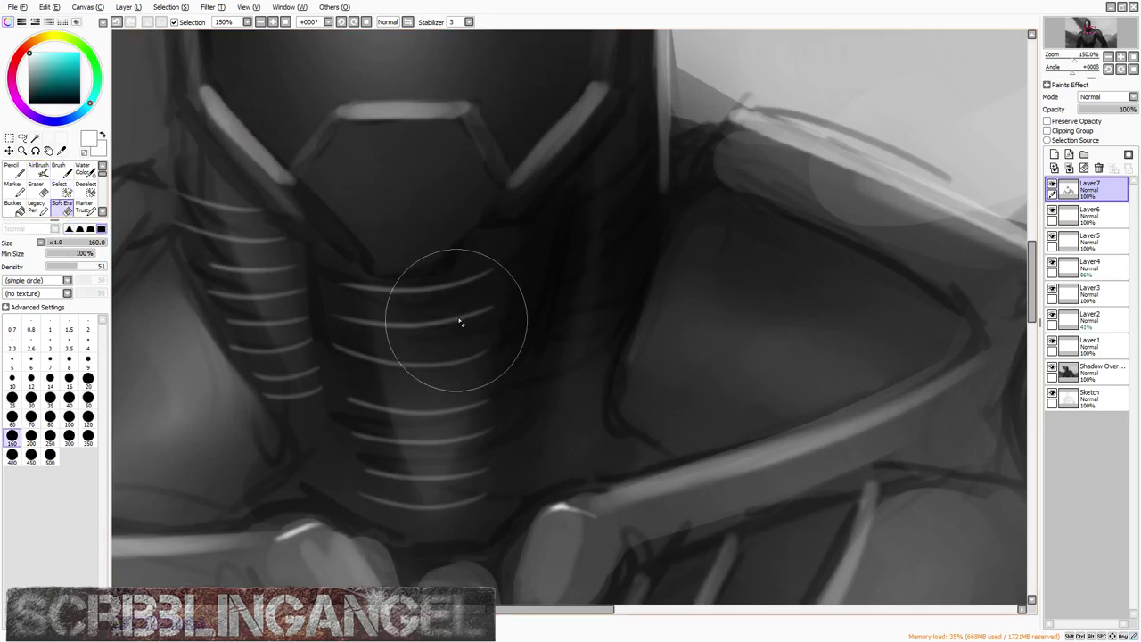
key("bracketleft")
mouse_move(489, 282)
left_mouse_down()
mouse_move(500, 331)
mouse_move(465, 301)
mouse_move(476, 333)
left_mouse_up()
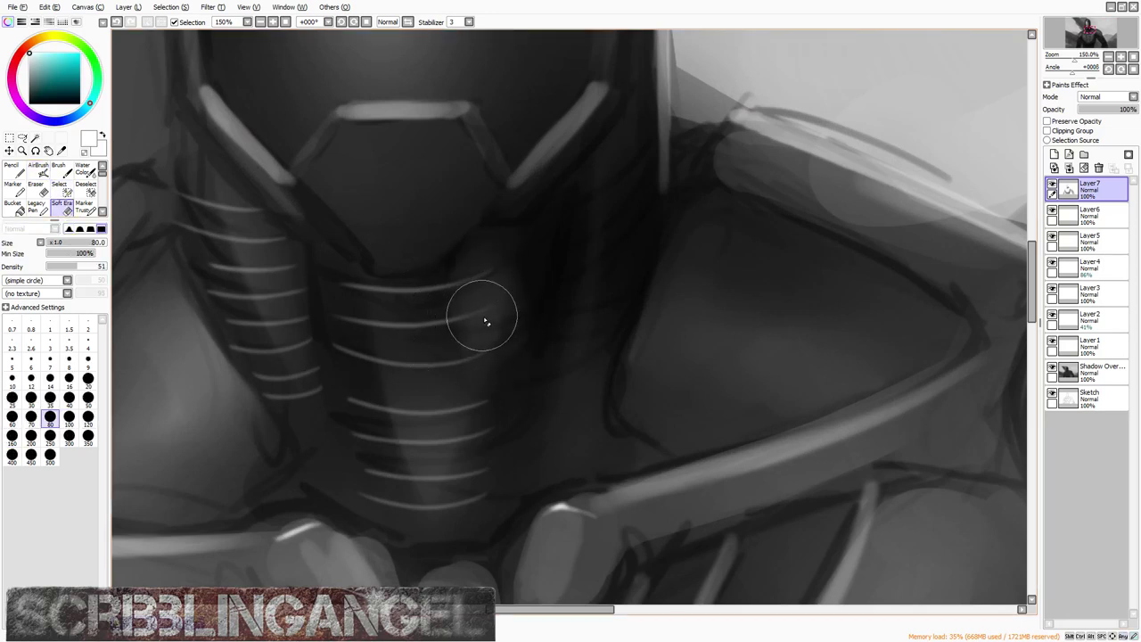
key("ctrl+z")
key("ctrl+z")
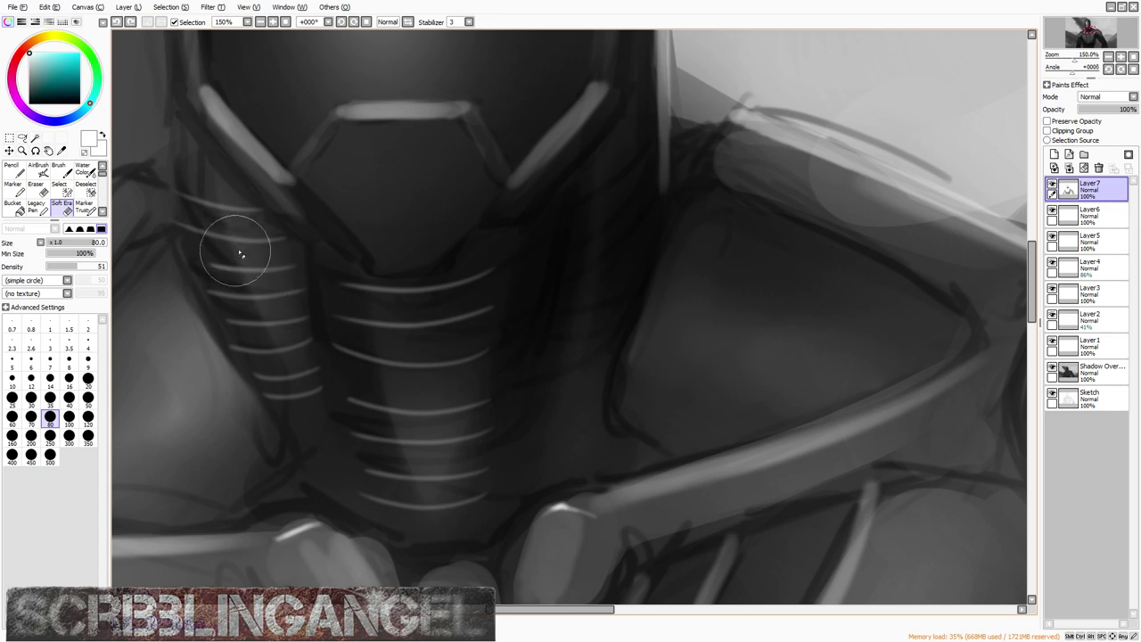
Step: Undo the thin light lines painted across the ribbed neck and add a new layer above Layer7
scroll(453, 295, "down", 5)
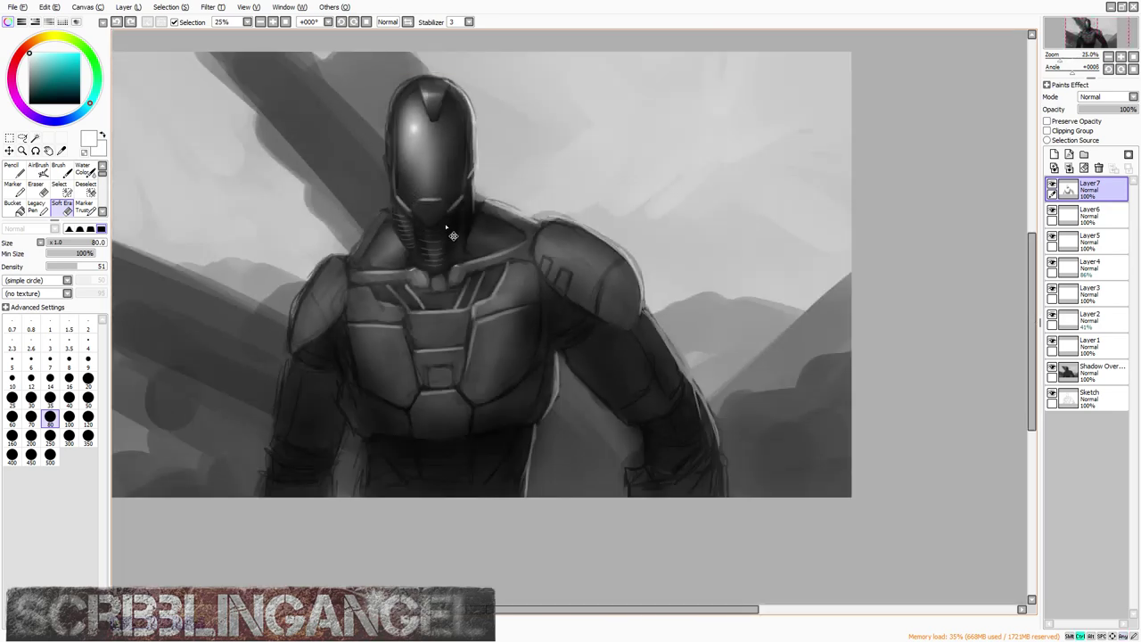
scroll(472, 252, "down", 1)
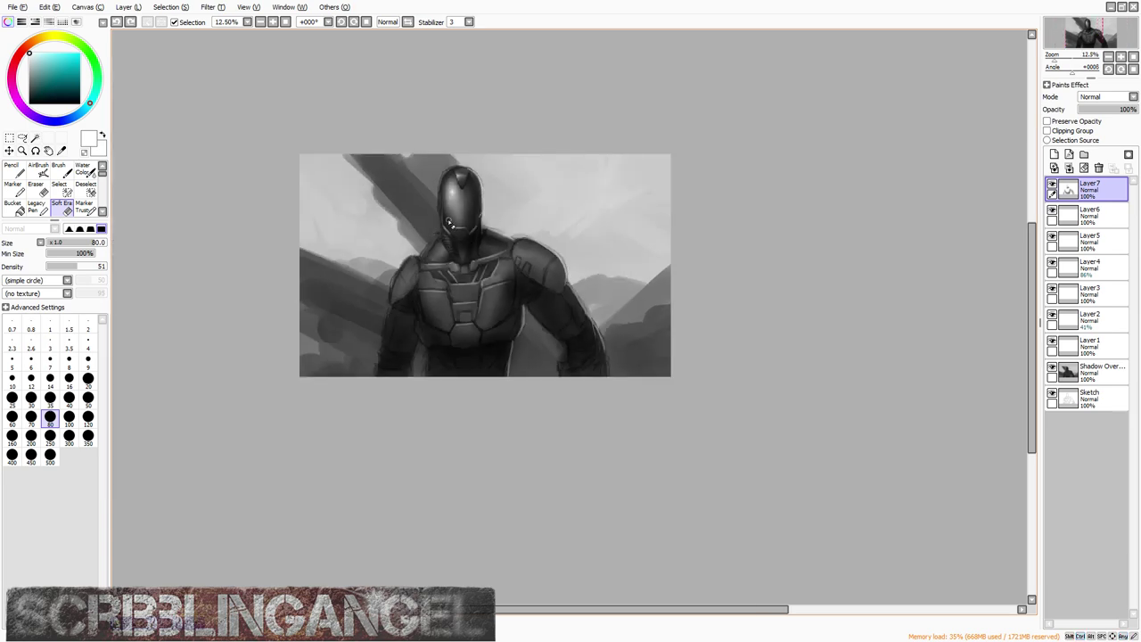
scroll(454, 276, "up", 6)
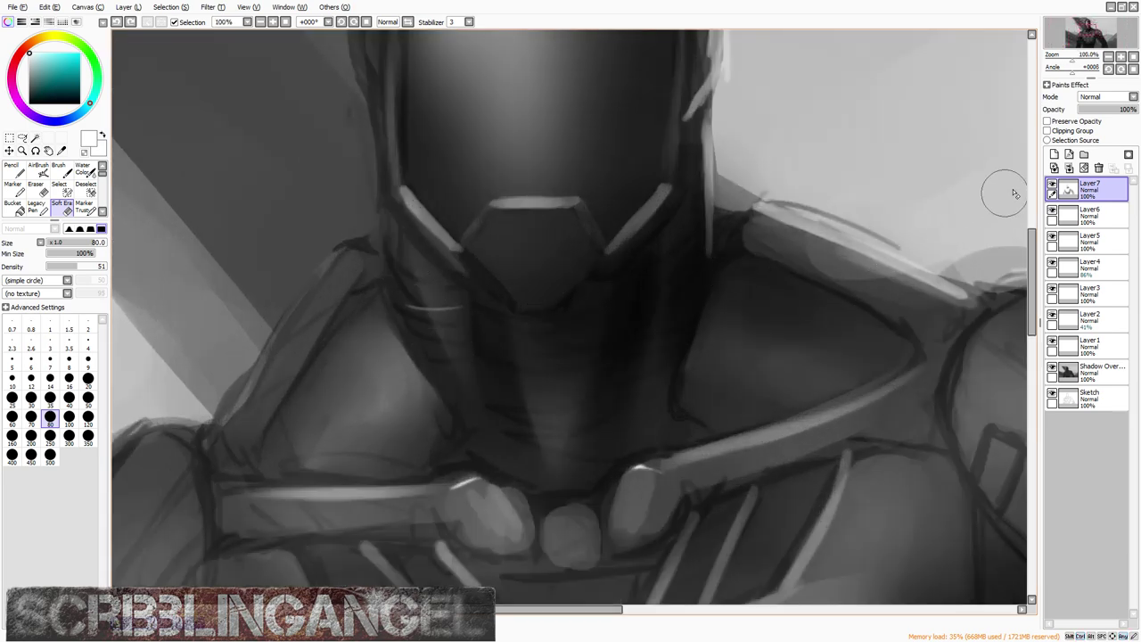
left_click(1053, 154)
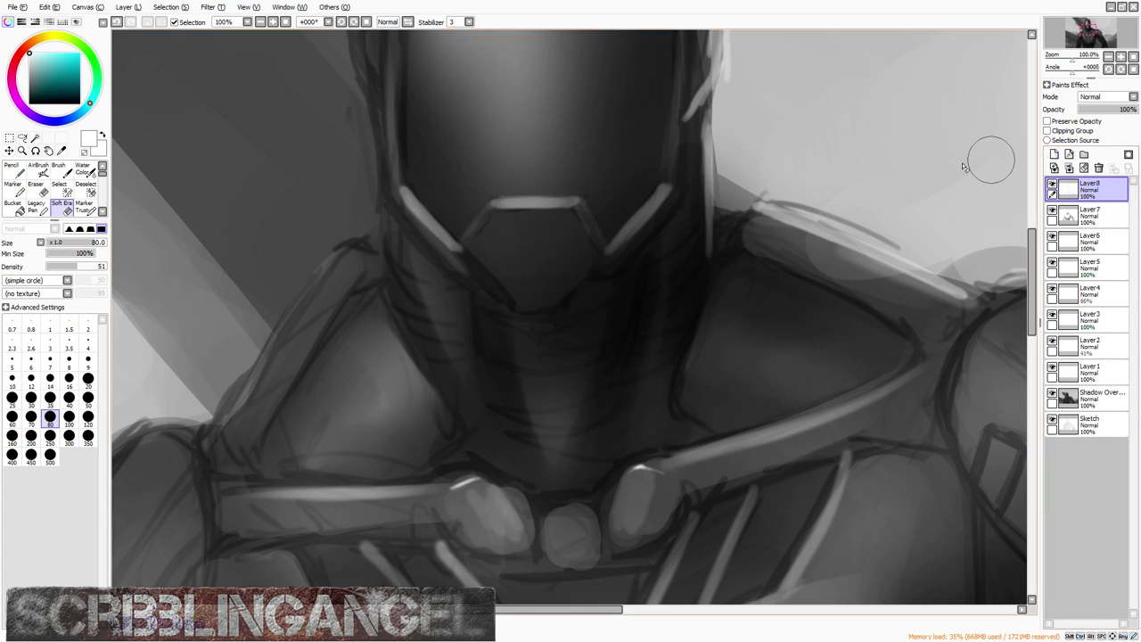
Step: Repaint the row of thin, curved light lines down the ribbed left side of the neck on Layer8 with the AirBrush at size 12
left_click(13, 170)
left_click(38, 170)
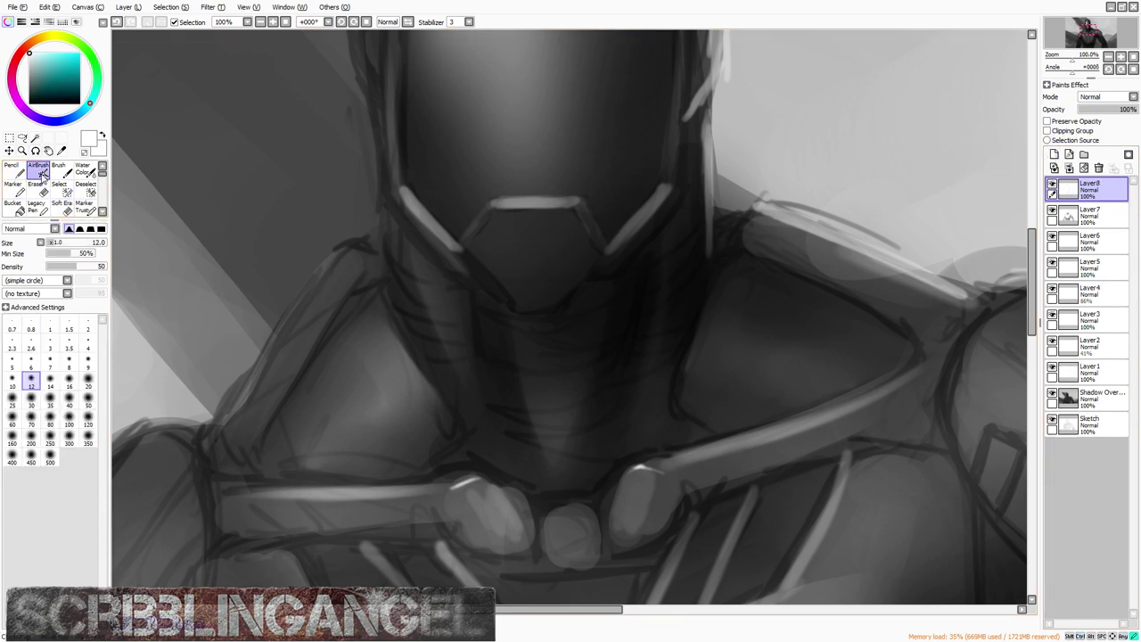
scroll(397, 275, "up", 2)
left_click_drag(519, 292, 424, 291)
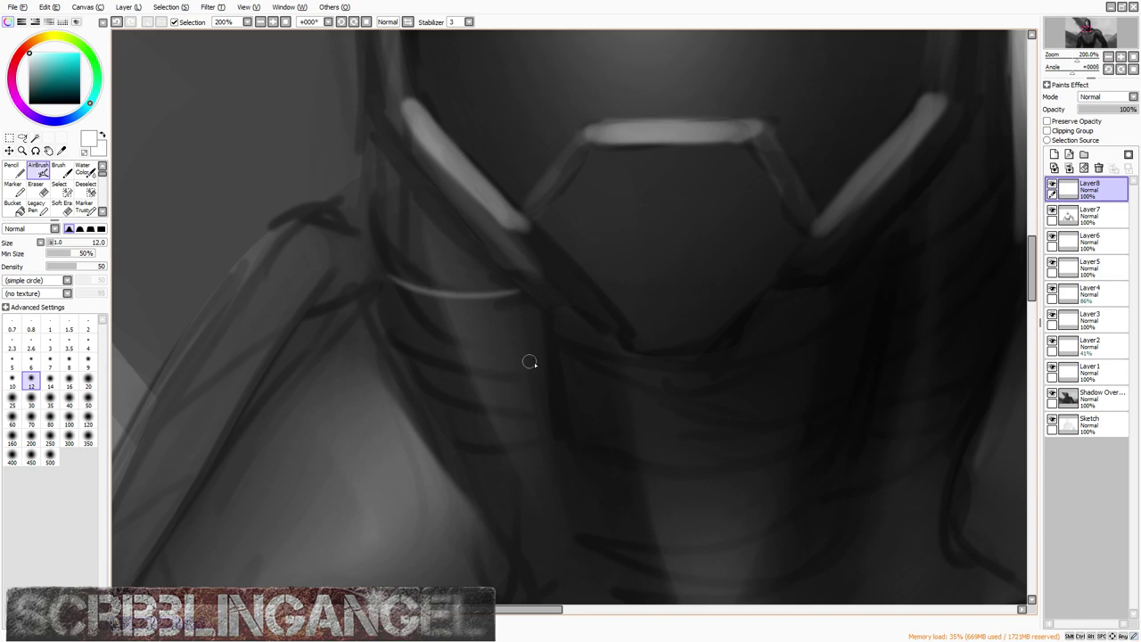
left_click_drag(547, 339, 426, 350)
key("ctrl+z")
left_click_drag(533, 328, 392, 335)
left_click_drag(548, 361, 415, 367)
left_click_drag(544, 397, 426, 411)
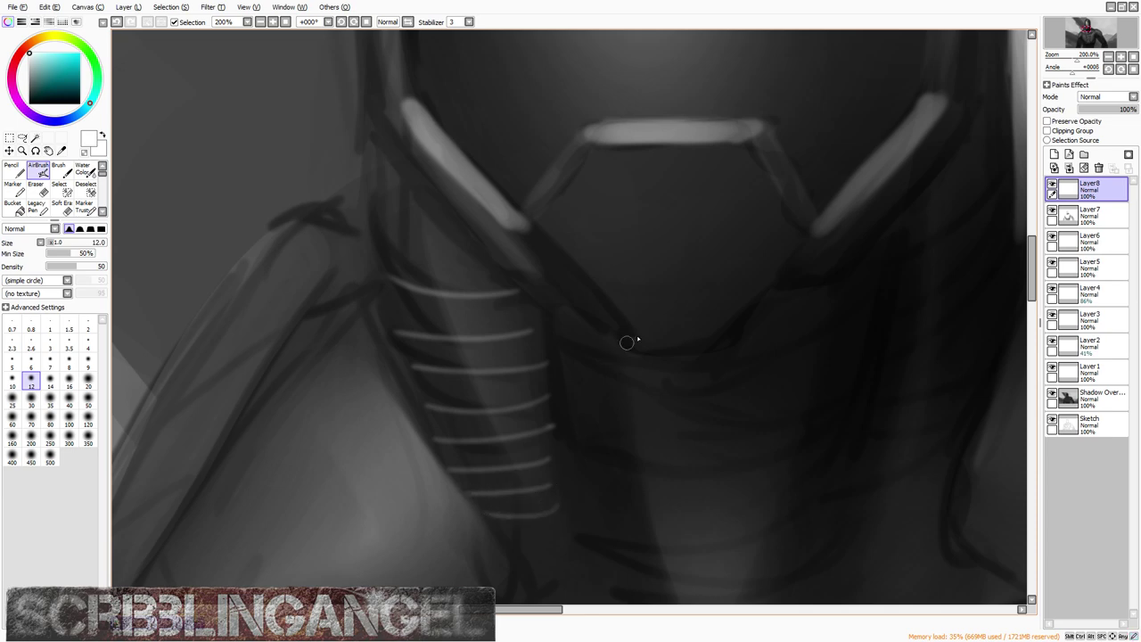
Step: Repaint the thin, curved light lines down the ribbed central neck section on Layer8, from below the chin toward the collar
left_click_drag(840, 330, 607, 364)
left_click_drag(843, 378, 591, 405)
left_click_drag(822, 423, 588, 437)
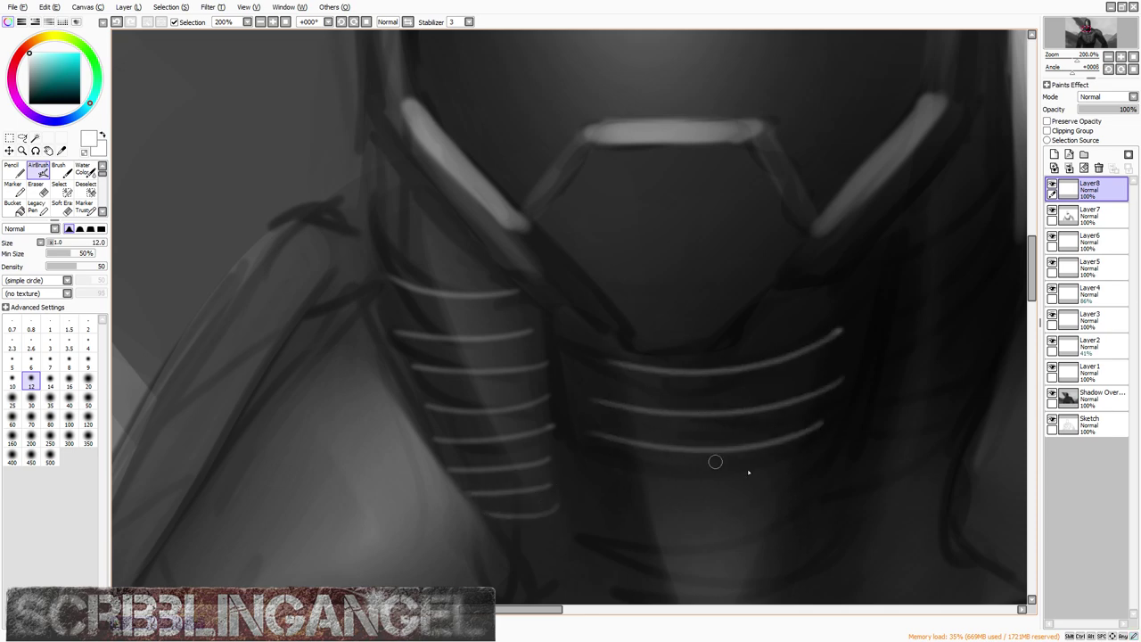
left_click_drag(806, 458, 603, 483)
scroll(734, 420, "down", 1)
left_click_drag(732, 374, 557, 396)
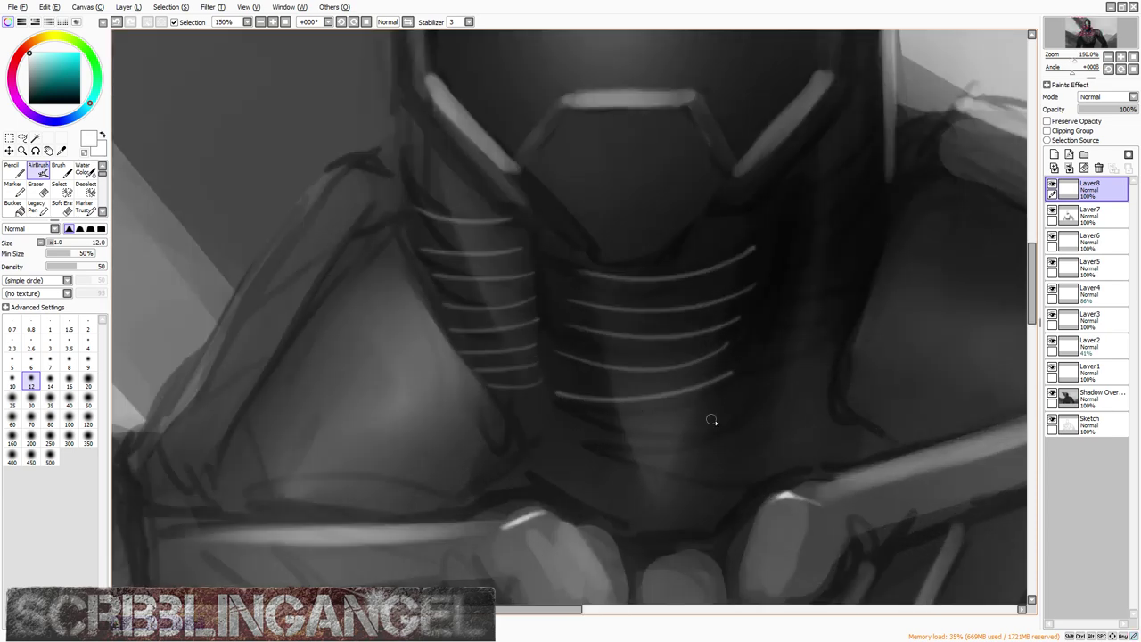
left_click_drag(721, 412, 567, 426)
scroll(681, 453, "down", 3)
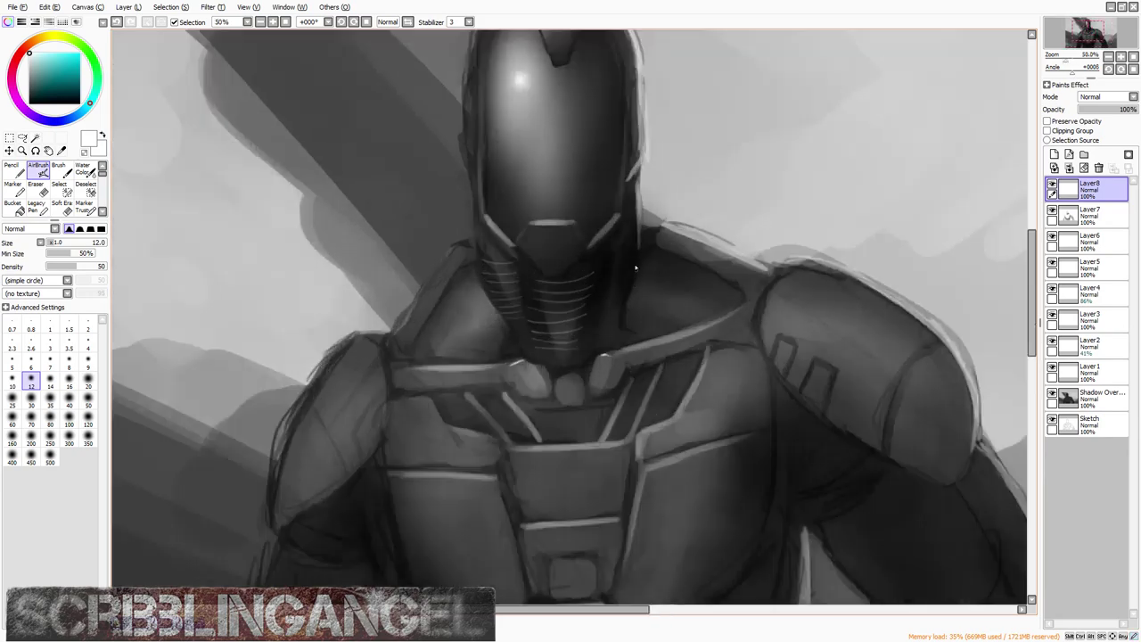
Step: Fade the horizontal highlight lines on the figure's neck with the soft eraser at size 100
scroll(633, 262, "up", 2)
left_click(61, 207)
key("bracketright")
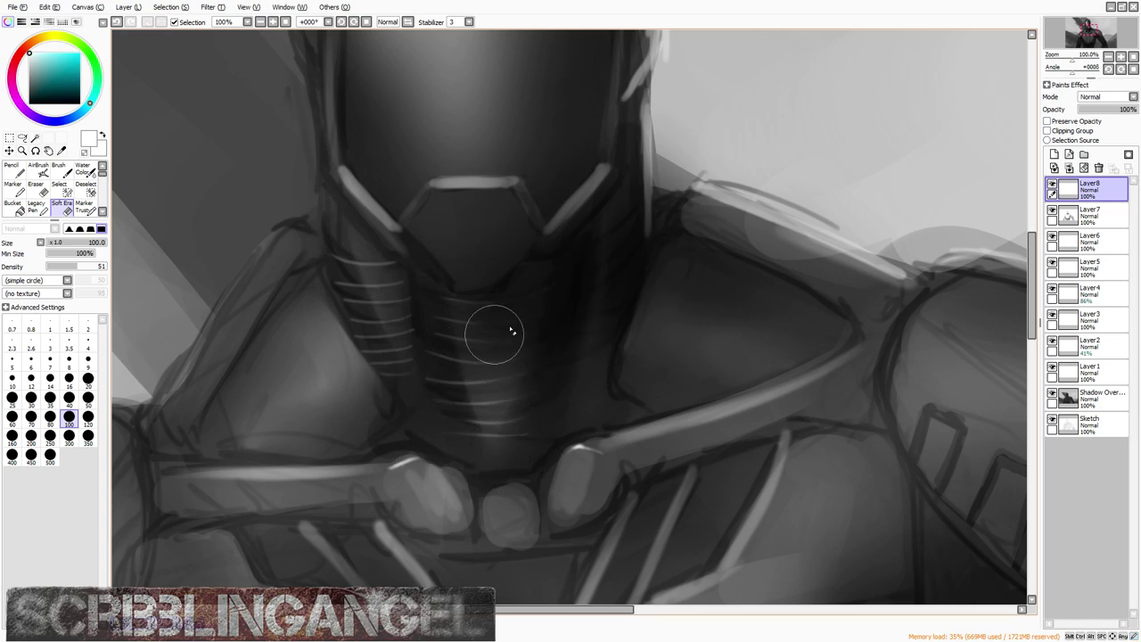
scroll(493, 247, "down", 3)
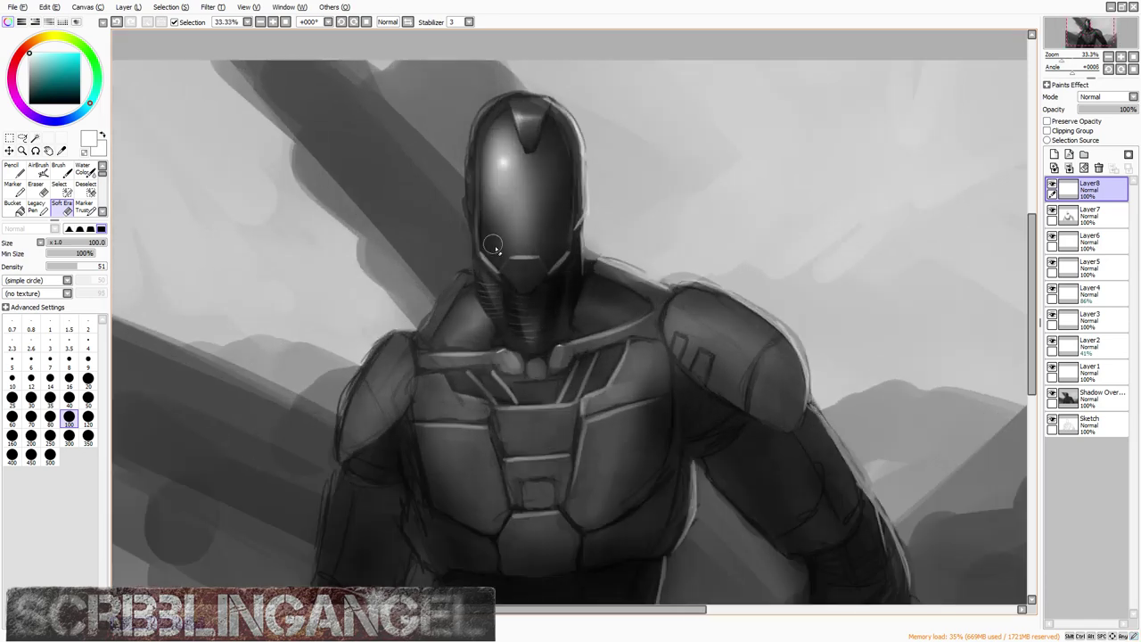
Step: Add a new layer above Layer8 for the shoulder highlight
left_click(1054, 154)
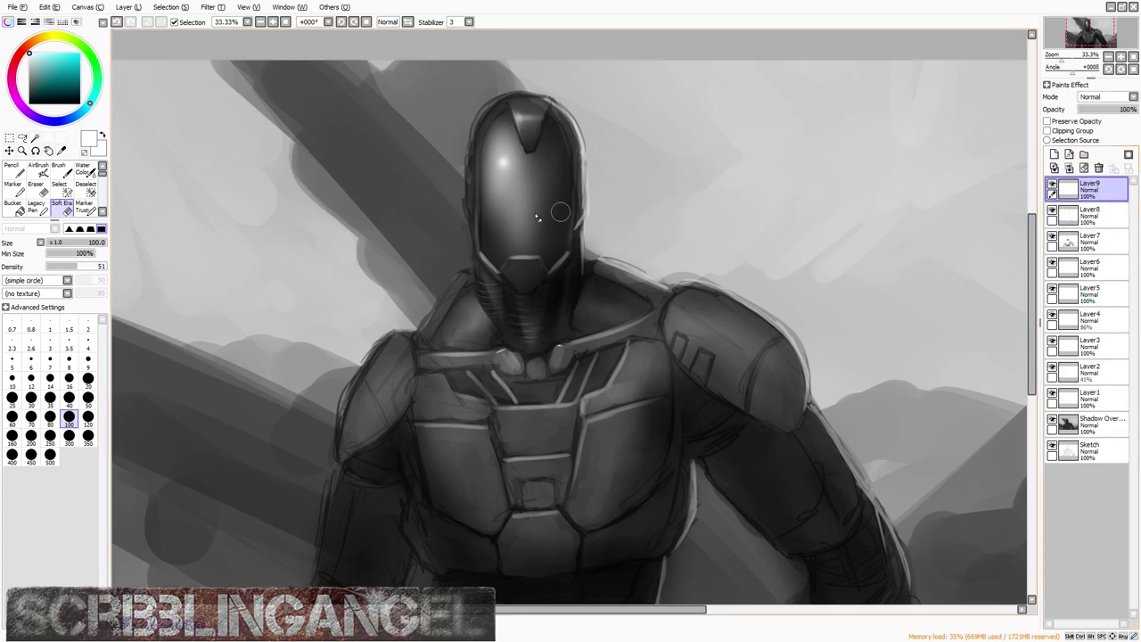
scroll(493, 218, "down", 1)
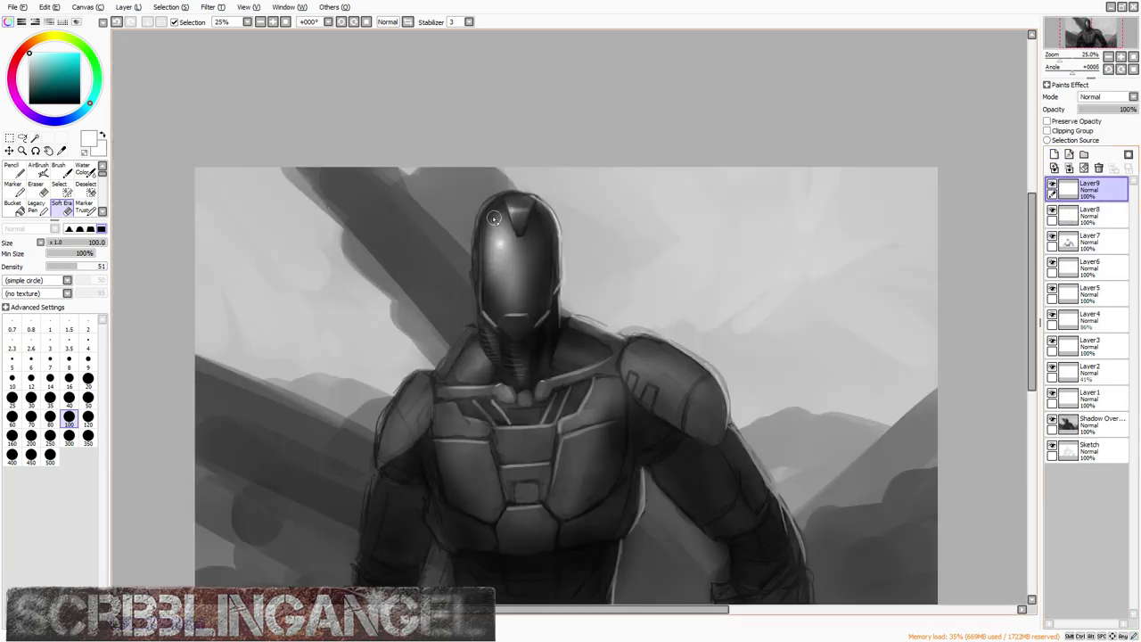
scroll(494, 218, "down", 2)
scroll(498, 306, "up", 2)
left_click(39, 169)
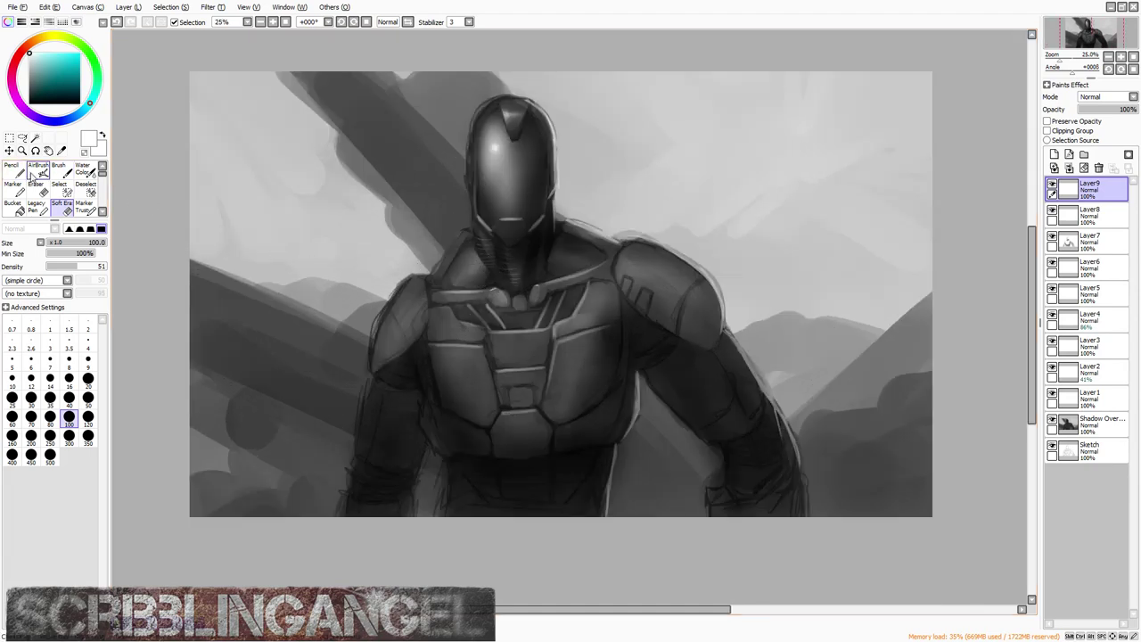
scroll(405, 302, "up", 3)
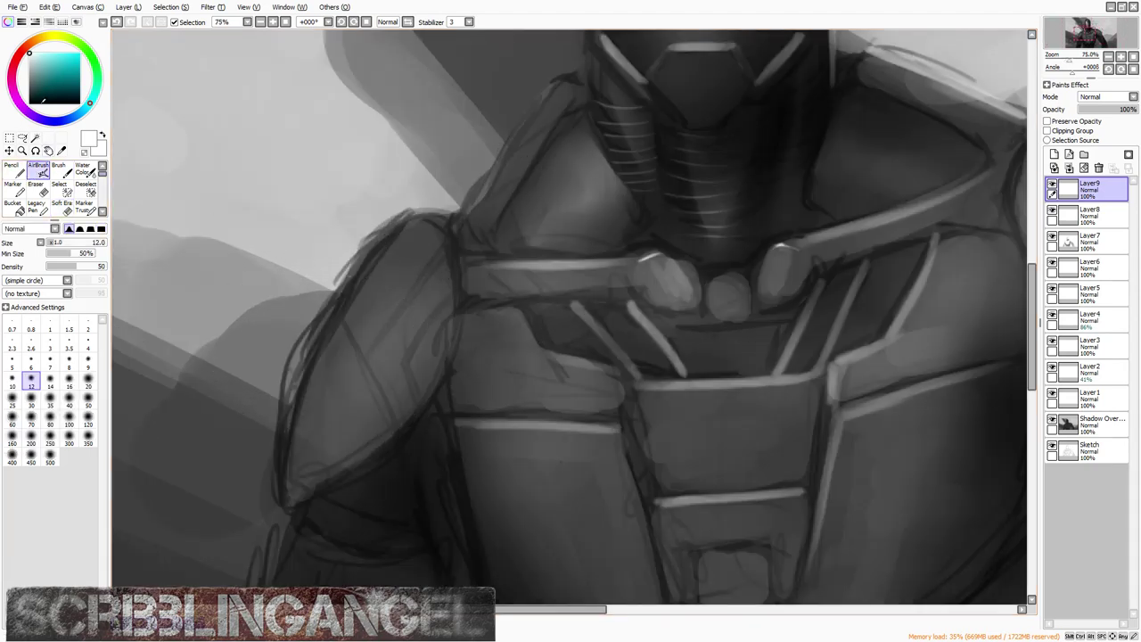
left_click(13, 169)
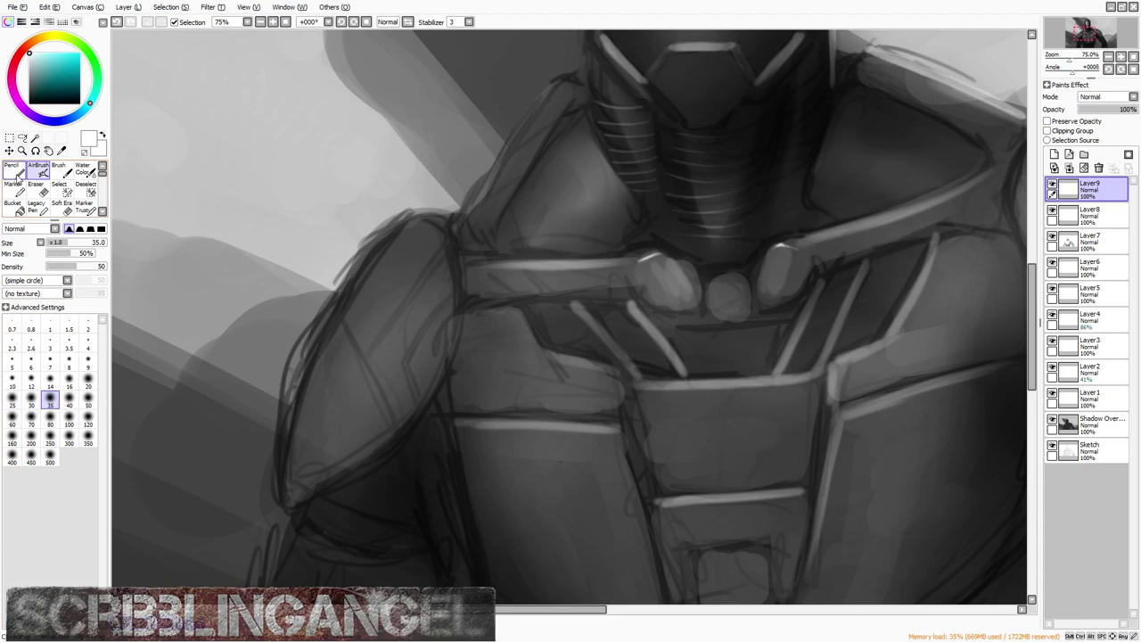
left_click(13, 185)
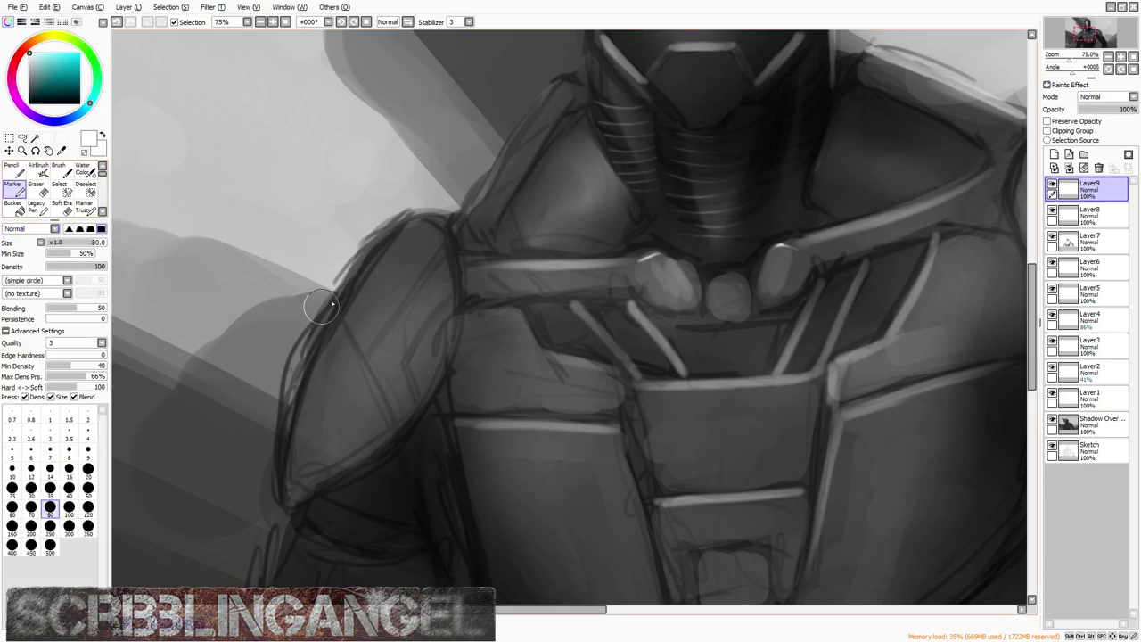
Step: Airbrush a soft white highlight on the upper part of the picture's left shoulder pad, enlarging the brush to size 250
left_click(37, 167)
key("]")
key("]")
key("]")
key("]")
key("]")
key("]")
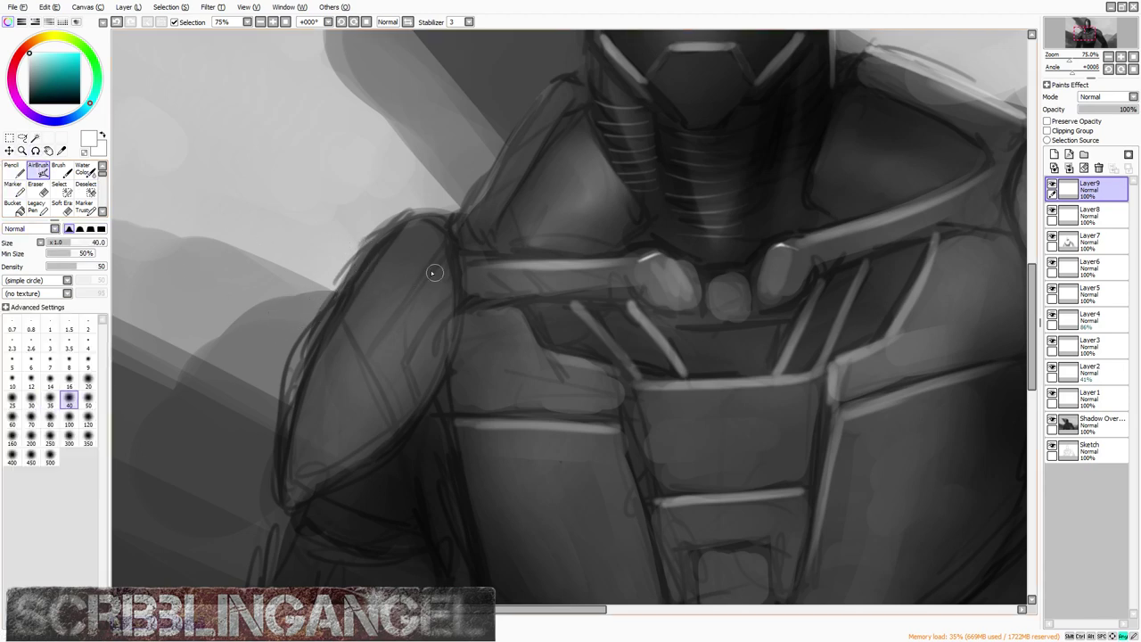
mouse_move(379, 292)
left_mouse_down()
mouse_move(402, 270)
mouse_move(391, 319)
mouse_move(365, 293)
left_mouse_up()
key("bracketright")
key("bracketright")
key("bracketright")
key("bracketright")
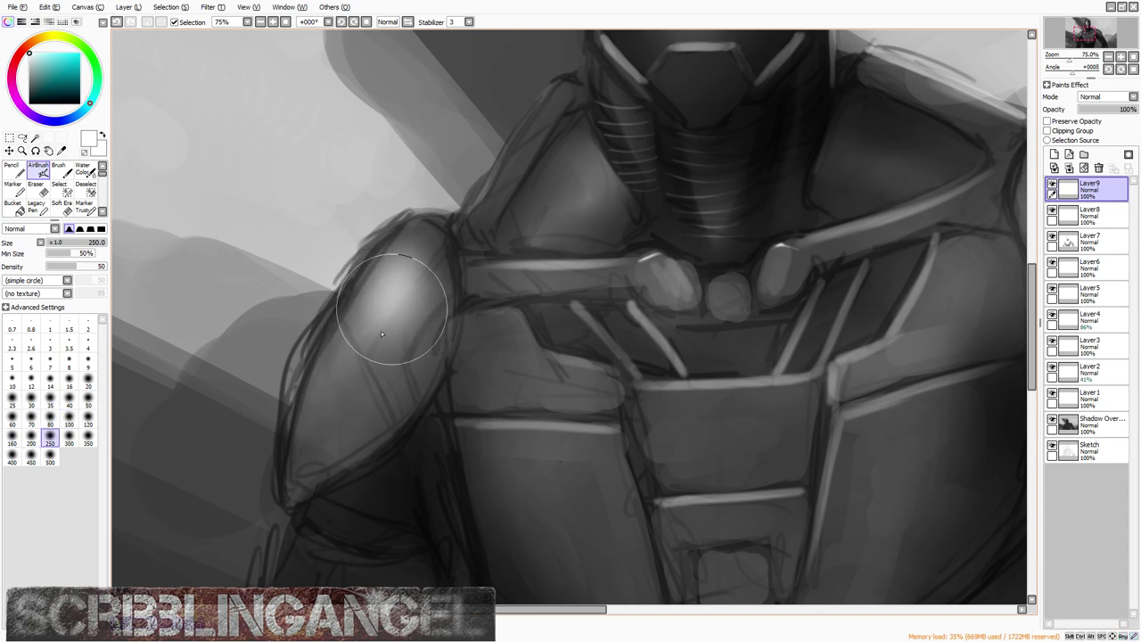
scroll(437, 229, "down", 5)
scroll(437, 228, "up", 5)
Step: Cut a diagonal panel groove through the shoulder pad's highlight with the Eraser at size 20
key("e")
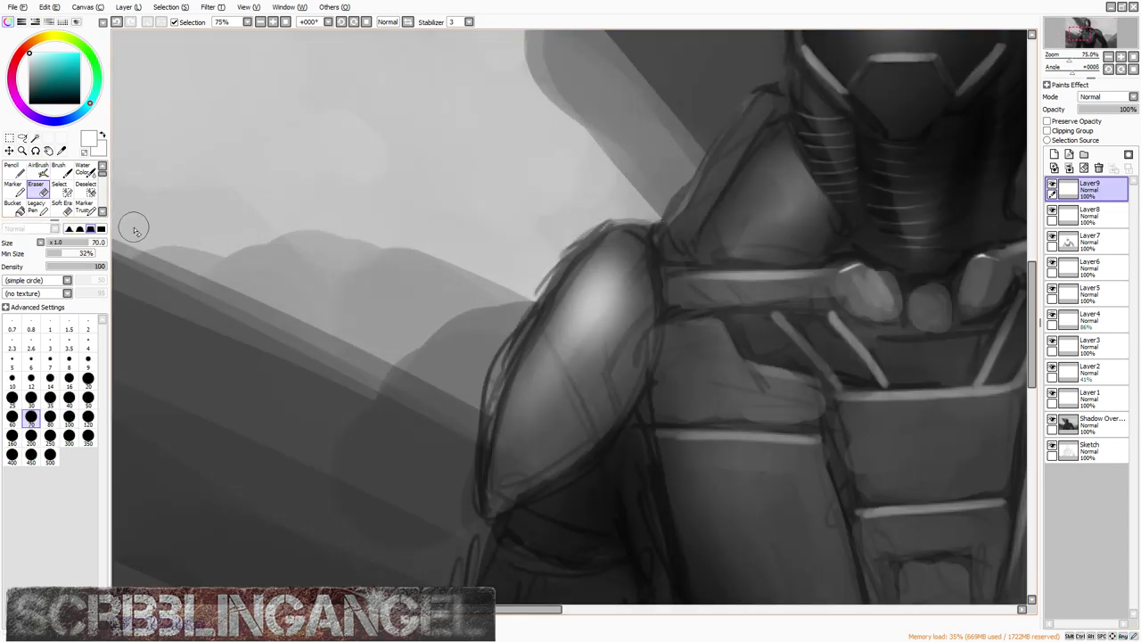
scroll(604, 283, "up", 1)
left_click(47, 369)
scroll(629, 267, "up", 1)
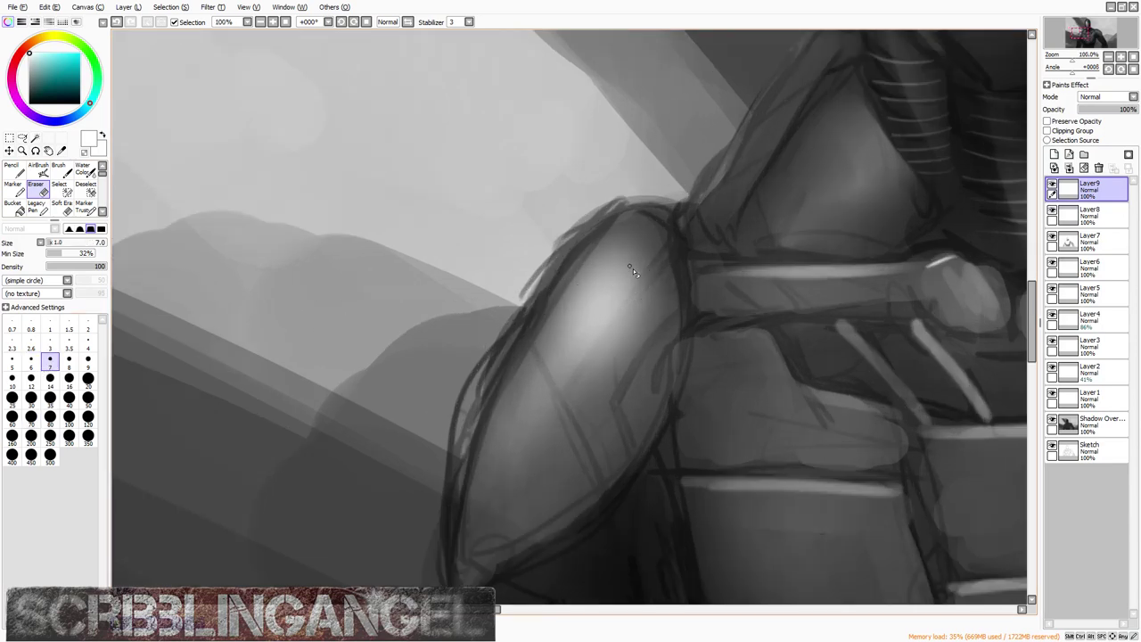
key("bracketright")
key("bracketright")
key("bracketright")
key("bracketright")
left_click_drag(674, 253, 568, 406)
key("bracketright")
key("bracketright")
key("bracketright")
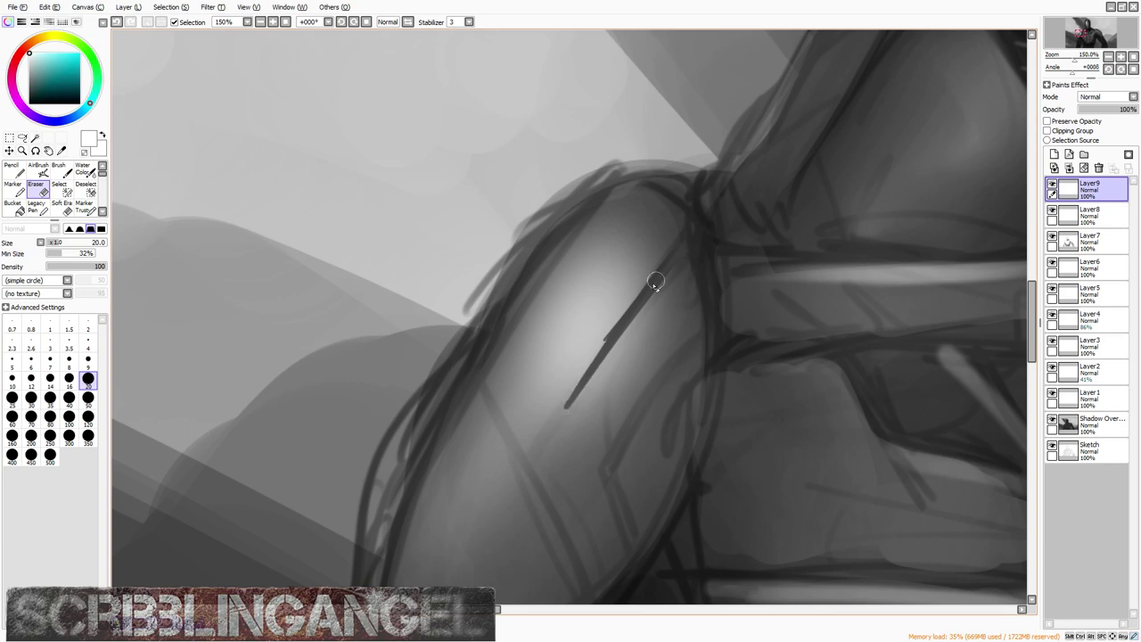
left_click_drag(653, 283, 538, 435)
left_click_drag(603, 349, 532, 447)
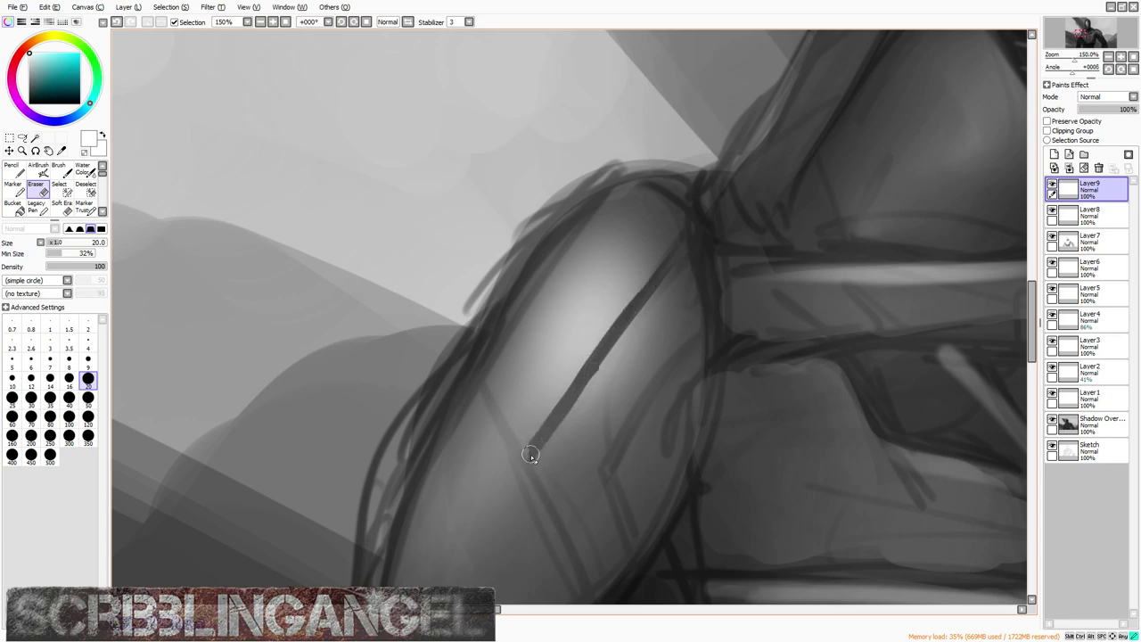
Step: Erase the highlight along the crossing panel line and the shoulder pad's outer edge
scroll(530, 454, "down", 2)
scroll(542, 351, "up", 2)
left_click_drag(486, 256, 537, 333)
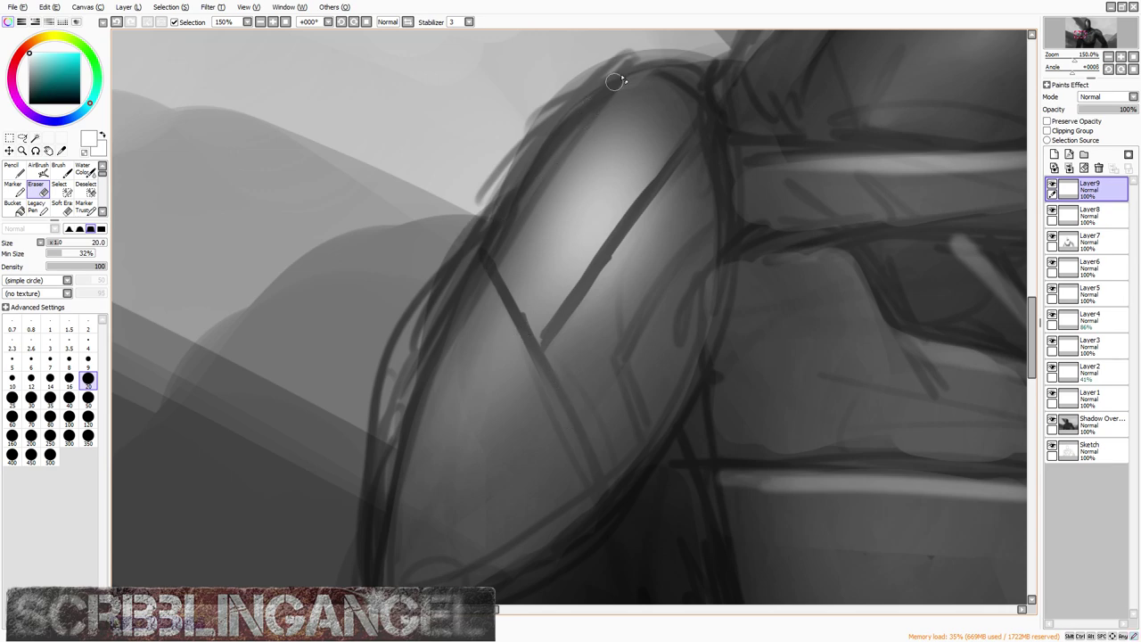
left_click_drag(615, 81, 496, 224)
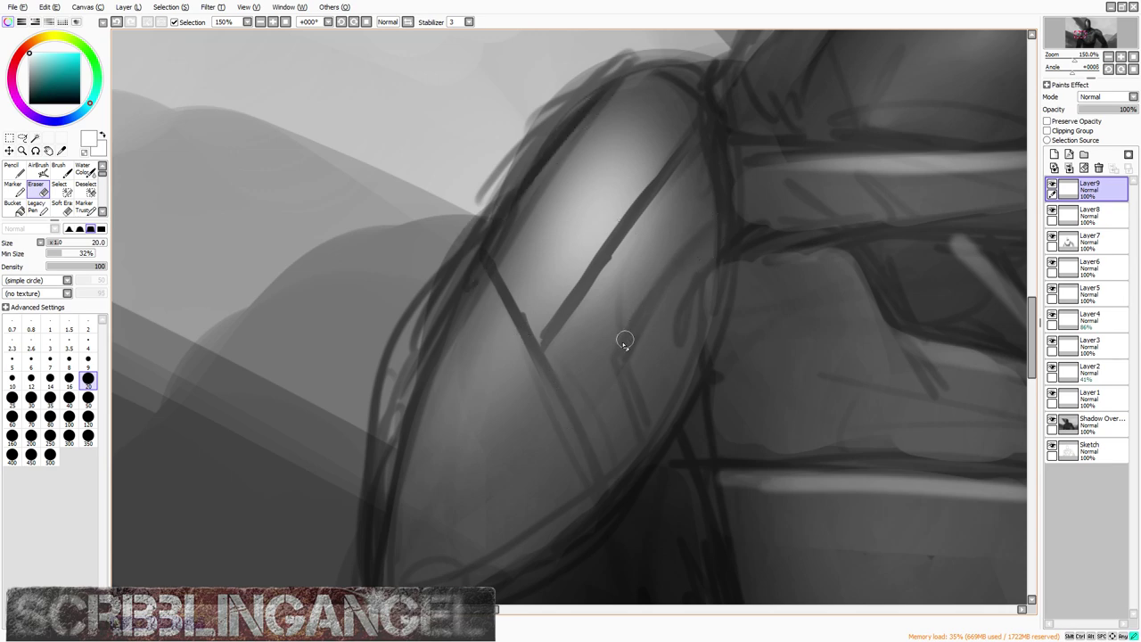
Step: Add another new layer and set the AirBrush to size 7 for thin edge highlights
scroll(624, 341, "down", 4)
scroll(623, 341, "up", 3)
left_click(1055, 154)
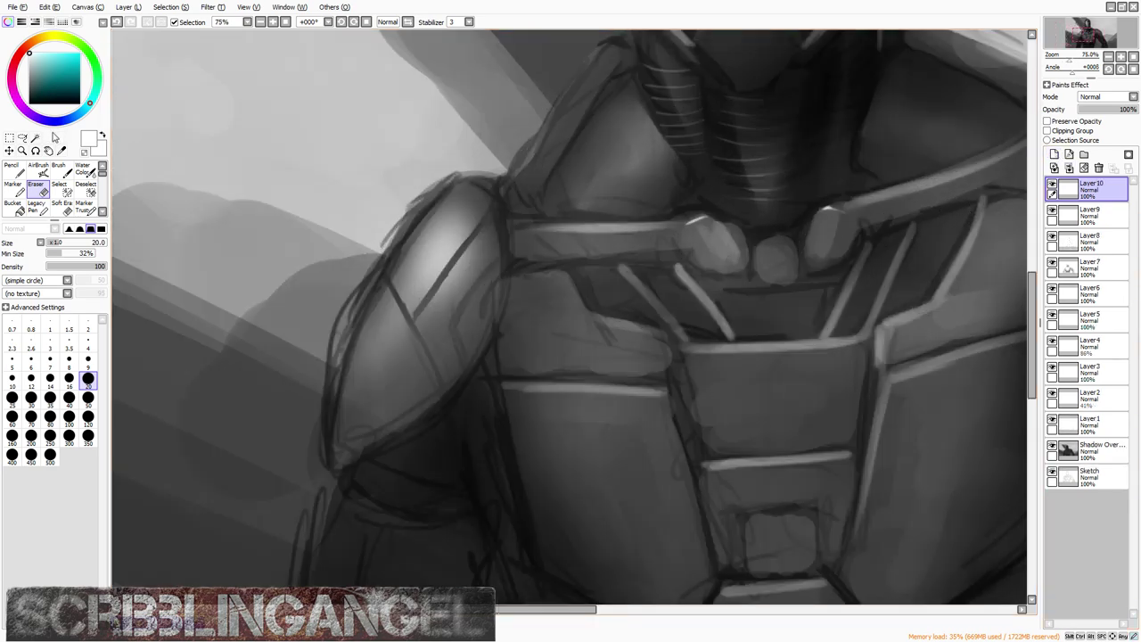
left_click(39, 169)
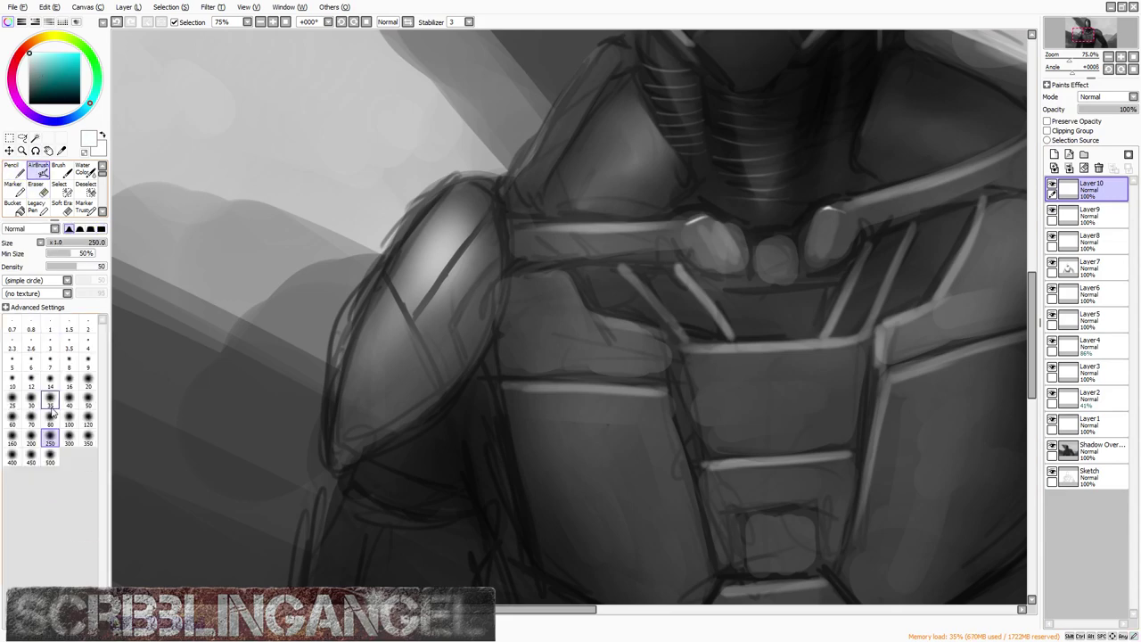
left_click(50, 345)
scroll(463, 210, "up", 6)
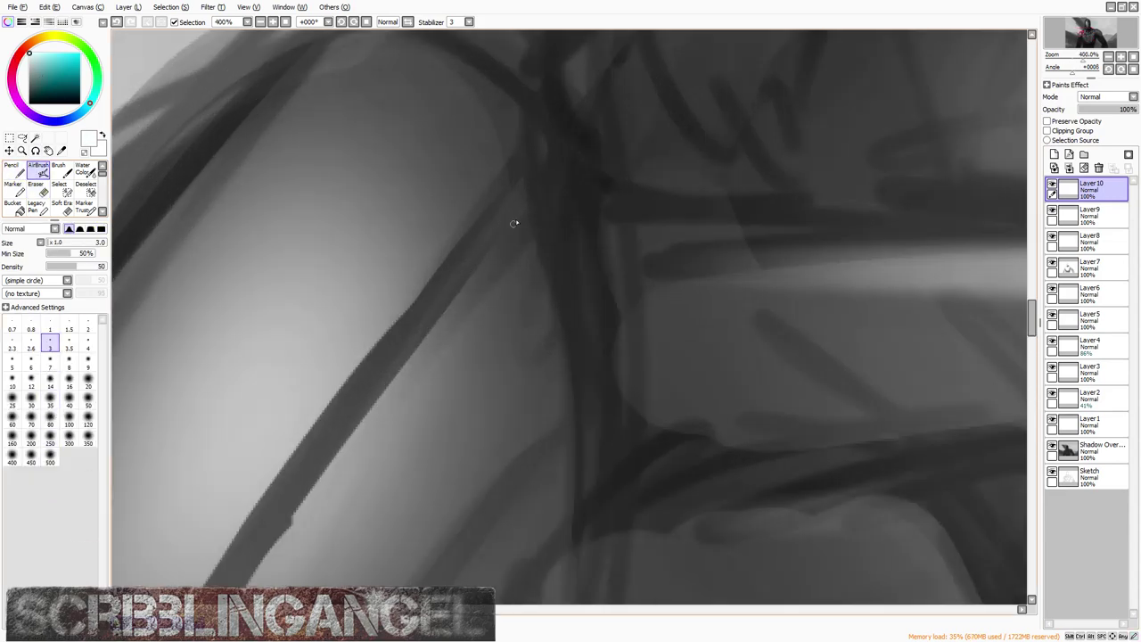
key("bracketright")
key("bracketright")
key("bracketright")
key("bracketright")
key("bracketright")
Step: Paint a thin white edge highlight along the lower side of the shoulder pad's diagonal groove
left_click_drag(524, 210, 451, 301)
left_click_drag(493, 246, 352, 453)
scroll(481, 268, "down", 2)
scroll(413, 360, "up", 2)
left_click_drag(403, 370, 381, 401)
left_click_drag(437, 312, 355, 447)
mouse_move(401, 364)
left_mouse_down()
mouse_move(305, 504)
mouse_move(465, 274)
mouse_move(329, 455)
left_mouse_up()
scroll(400, 402, "down", 1)
scroll(400, 402, "up", 1)
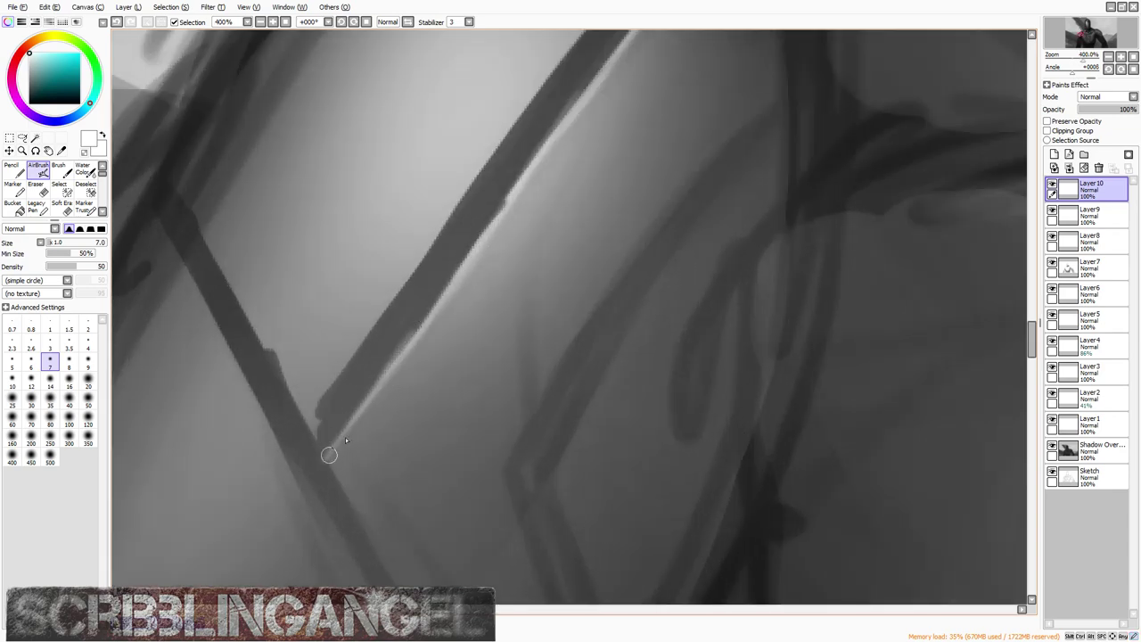
Step: Paint thin highlights along the shoulder pad's outer edge and its second, inner panel line
scroll(356, 432, "down", 4)
scroll(420, 214, "up", 3)
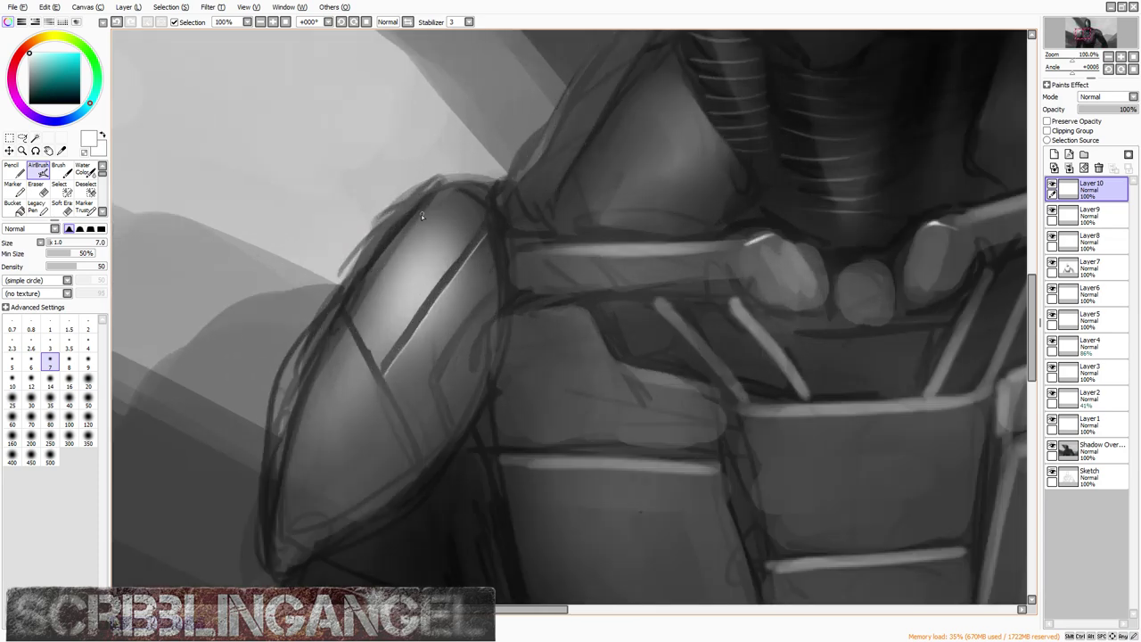
scroll(333, 345, "down", 3)
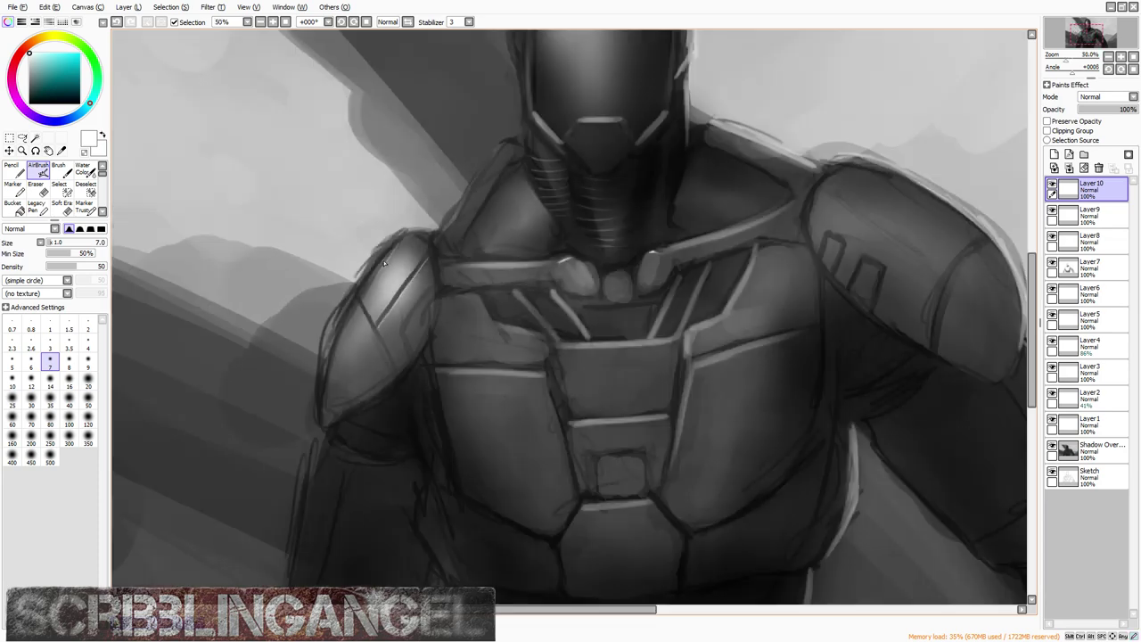
scroll(353, 314, "up", 3)
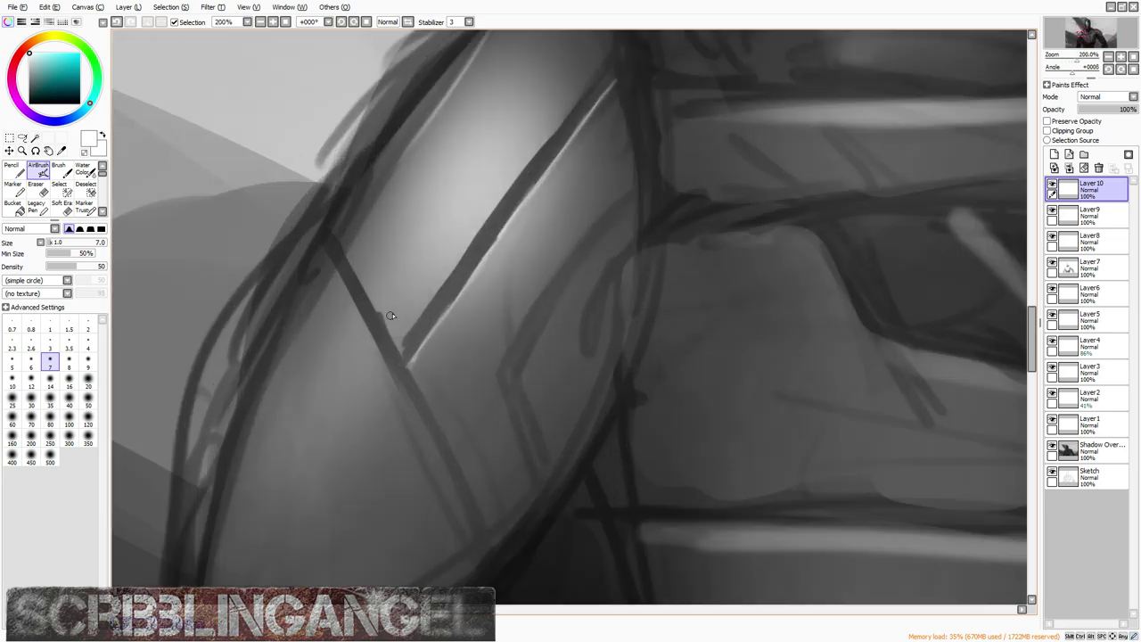
scroll(390, 316, "down", 3)
scroll(459, 286, "up", 3)
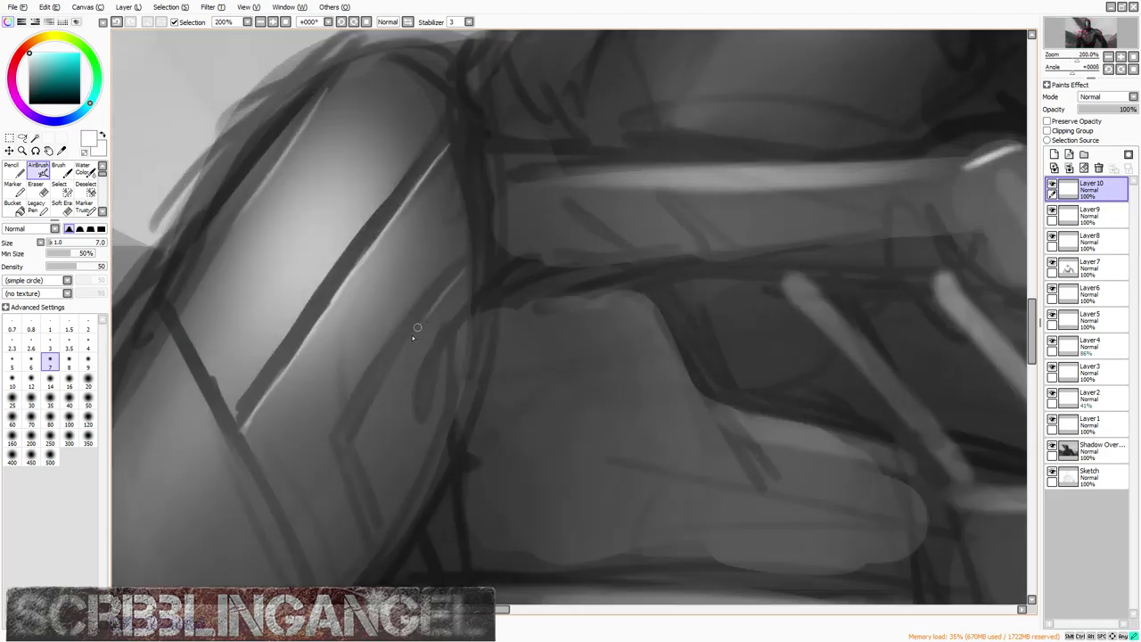
left_click_drag(434, 311, 360, 414)
scroll(411, 340, "down", 3)
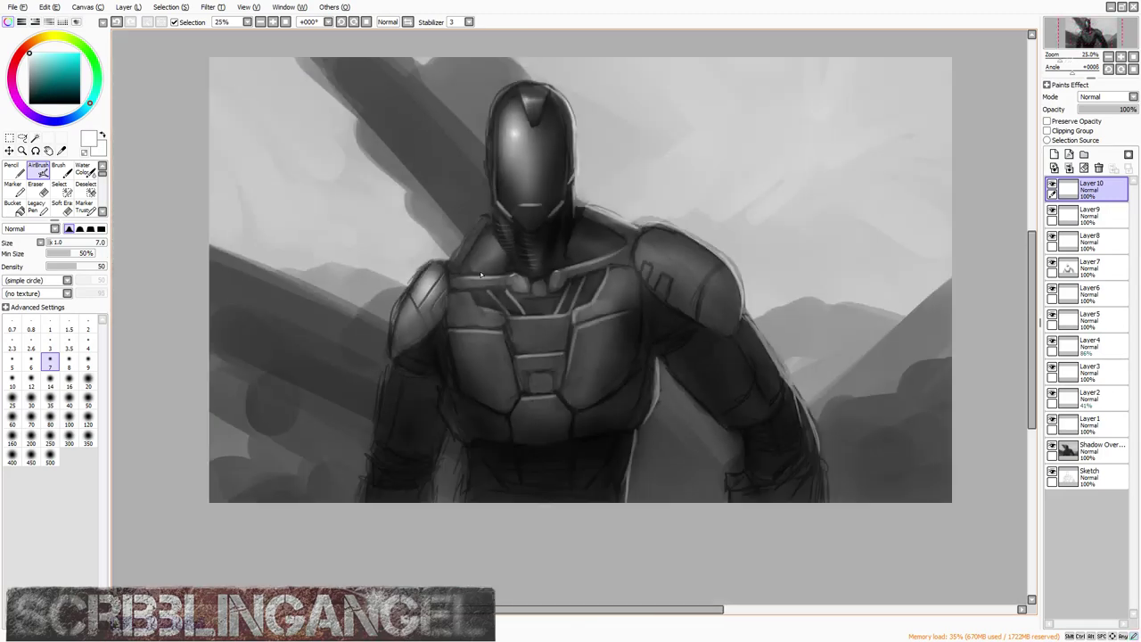
scroll(444, 287, "up", 3)
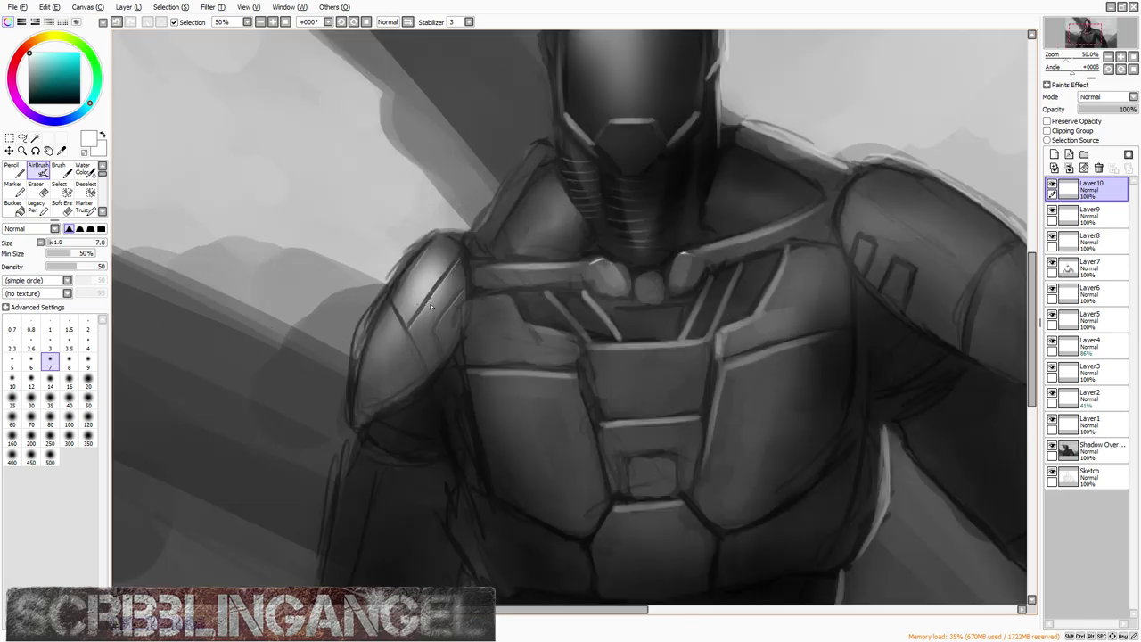
Step: Merge Layer10 and the numbered layers beneath it down into Layer1
scroll(486, 333, "down", 2)
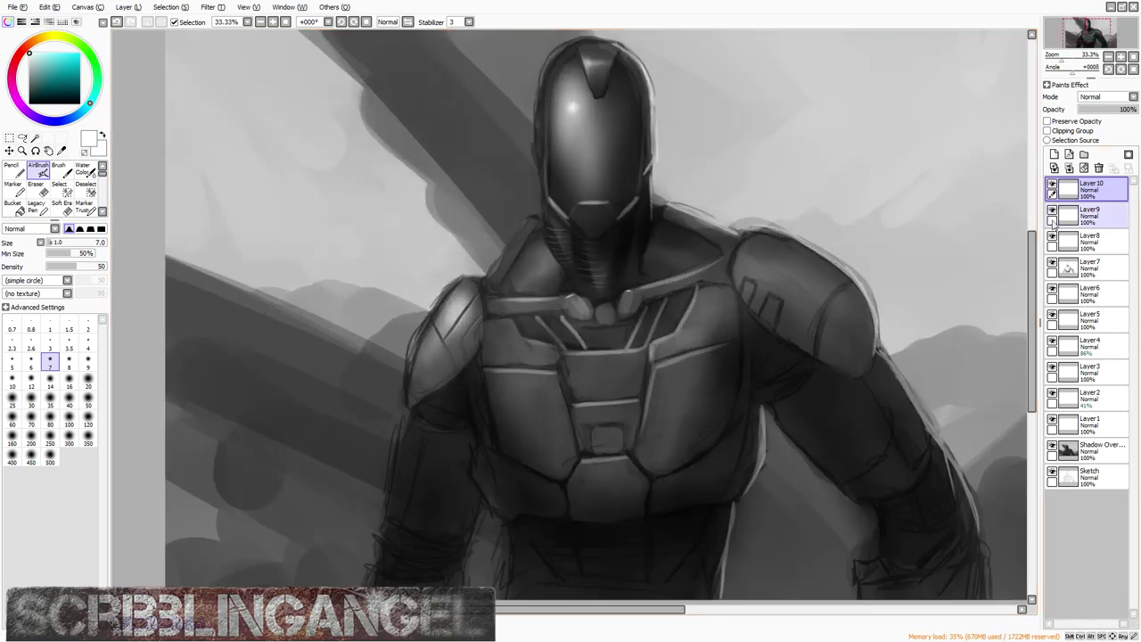
left_click(1069, 168)
left_click(1069, 169)
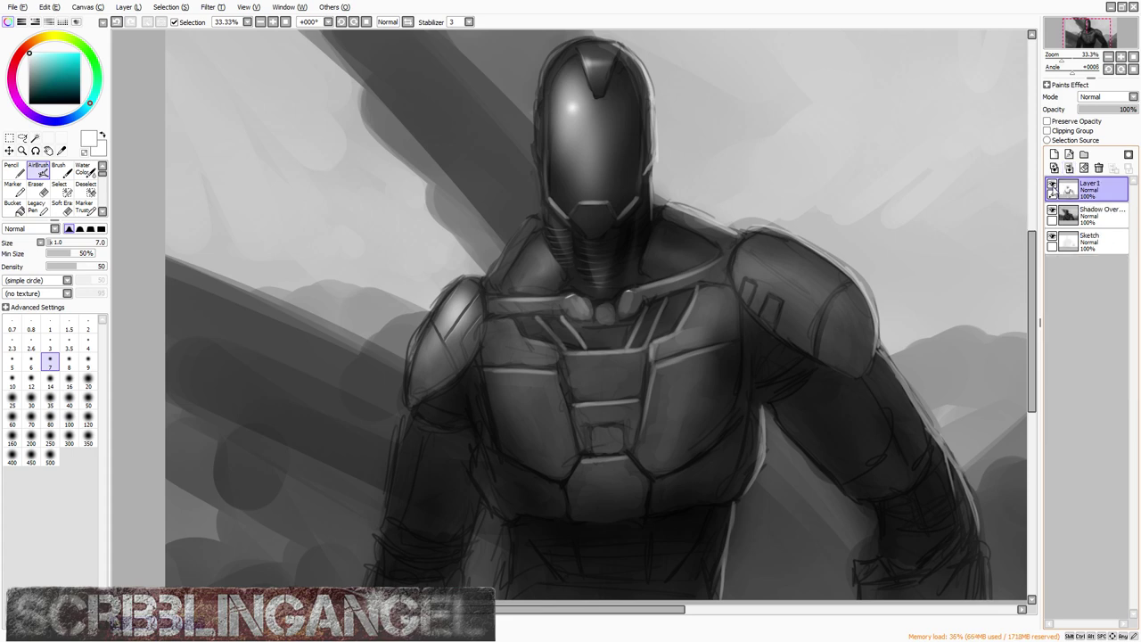
Step: Toggle the visibility of the merged Layer1 repeatedly to compare the painting with and without it
left_click(1052, 184)
left_click(1052, 185)
left_click(1052, 185)
left_click(1052, 185)
left_click(1052, 184)
left_click(1052, 184)
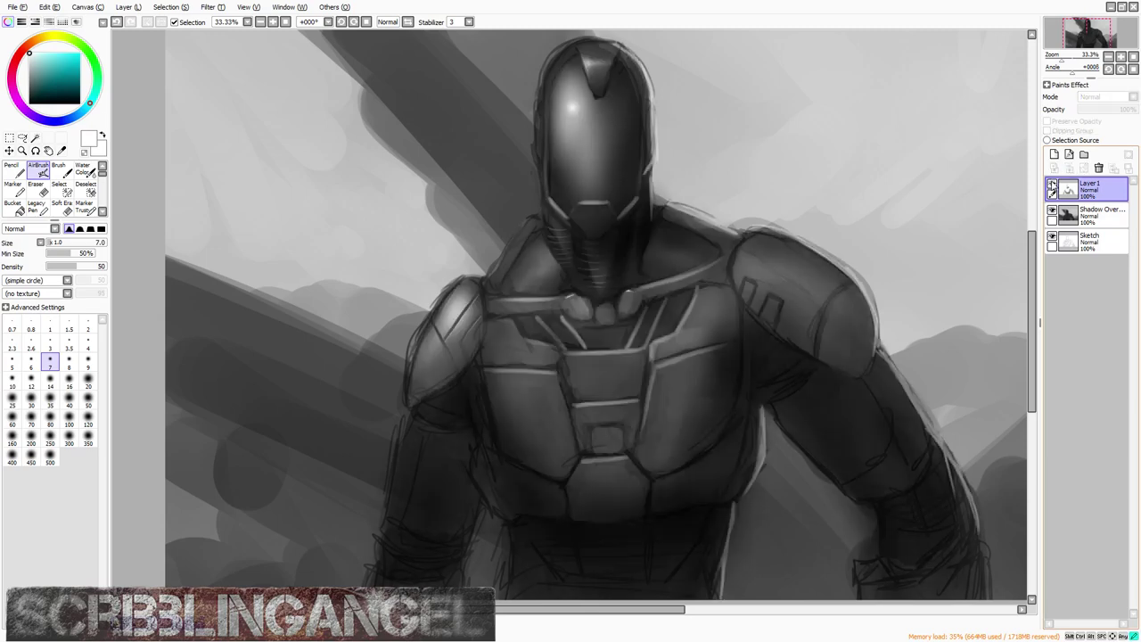
left_click(1052, 185)
left_click(1052, 185)
left_click(1052, 184)
left_click(1052, 184)
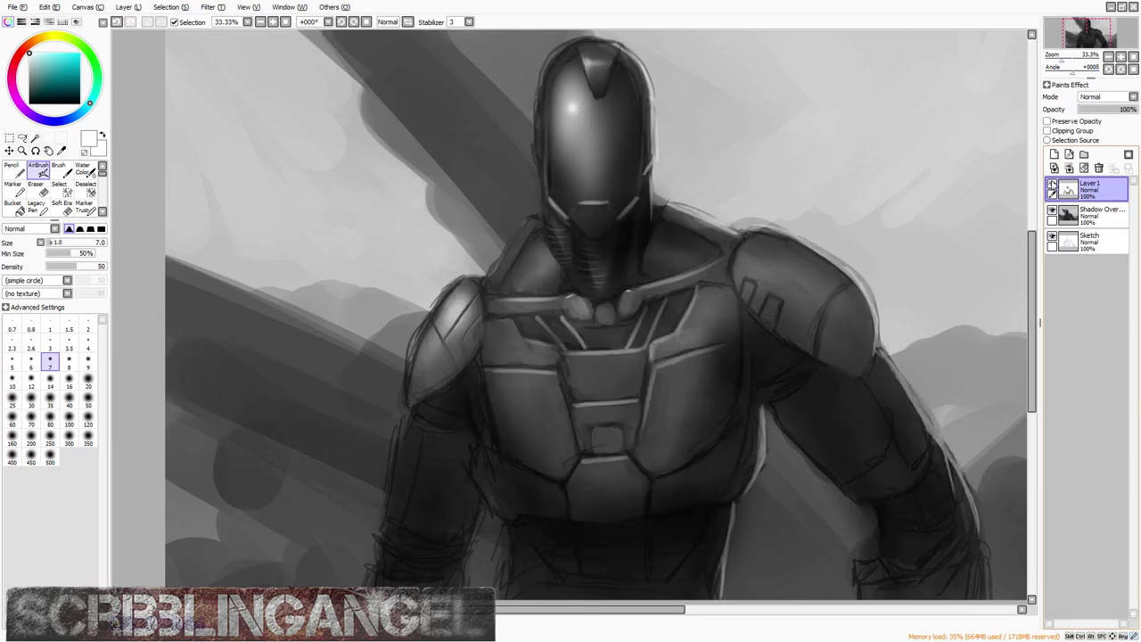
Step: Merge Layer1 into the shadow layer and merge the result into the Sketch layer
left_click(1069, 169)
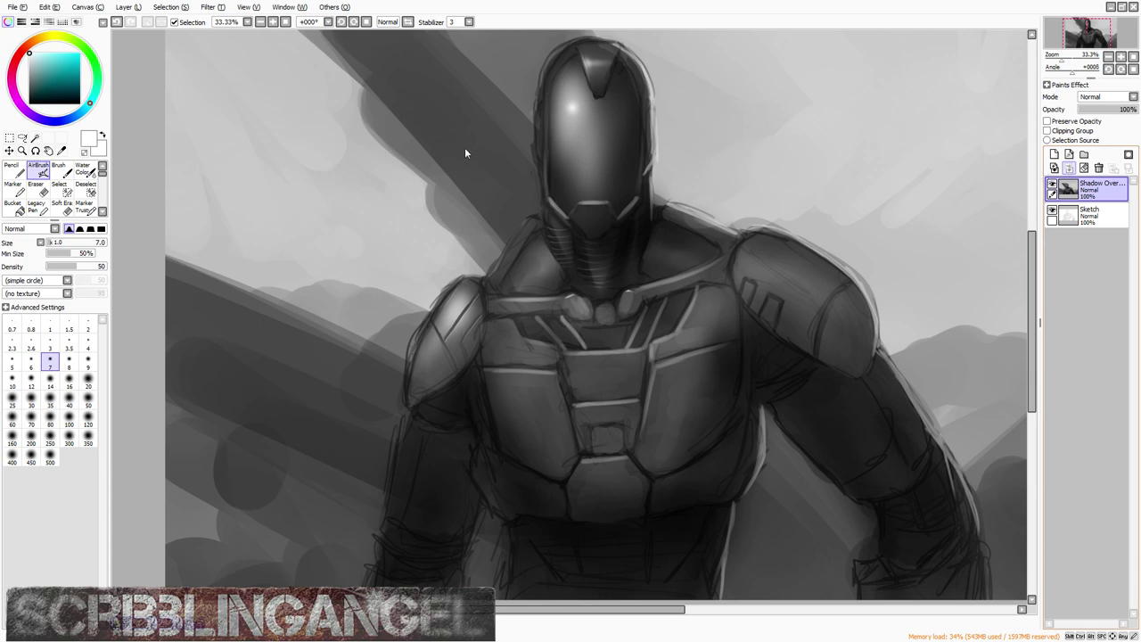
key("ctrl+e")
scroll(466, 135, "down", 3)
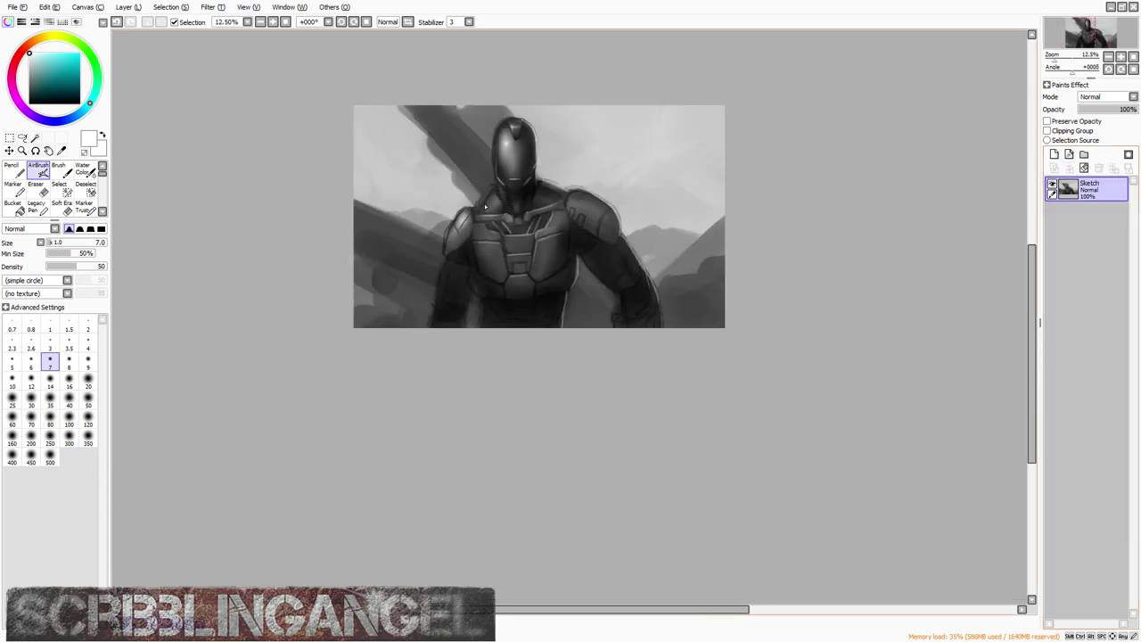
Step: Blend the sketch lines along the shoulder pad's upper outer edge using the Water Color brush at size 35
scroll(458, 241, "up", 6)
scroll(438, 213, "up", 1)
scroll(439, 210, "down", 1)
scroll(337, 148, "up", 1)
left_click(80, 171)
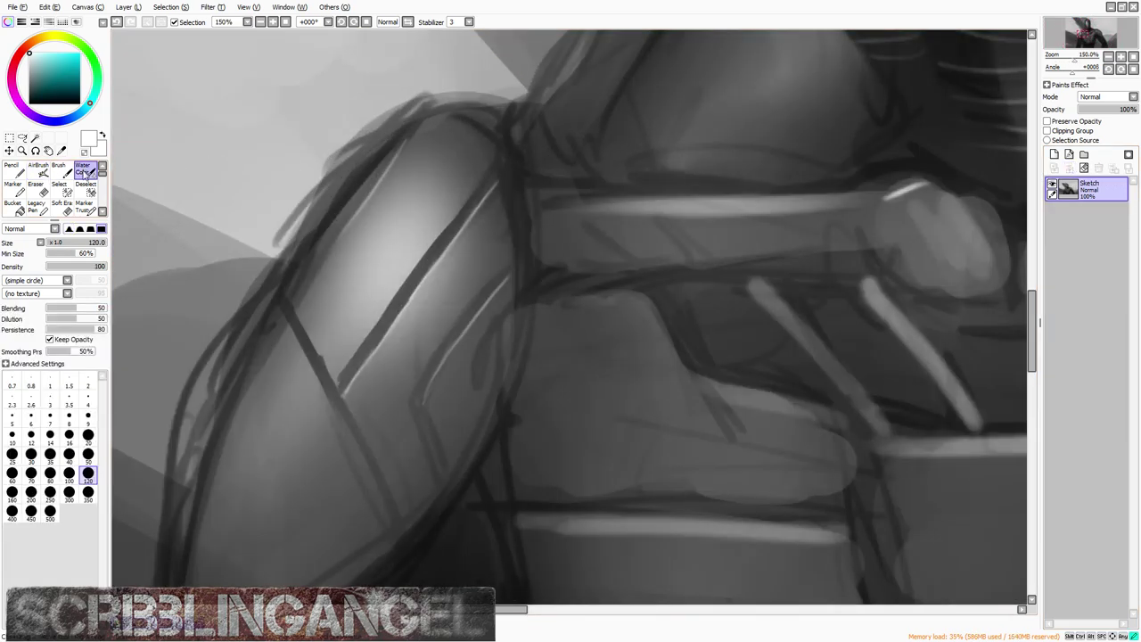
scroll(484, 204, "up", 1)
left_click(50, 453)
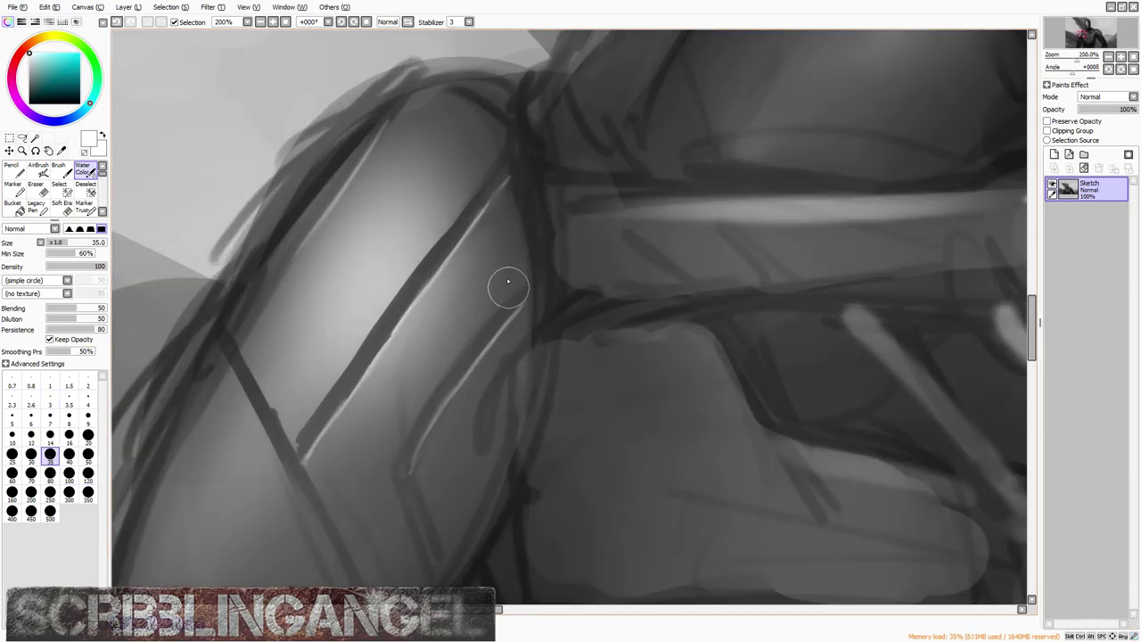
scroll(499, 232, "up", 1)
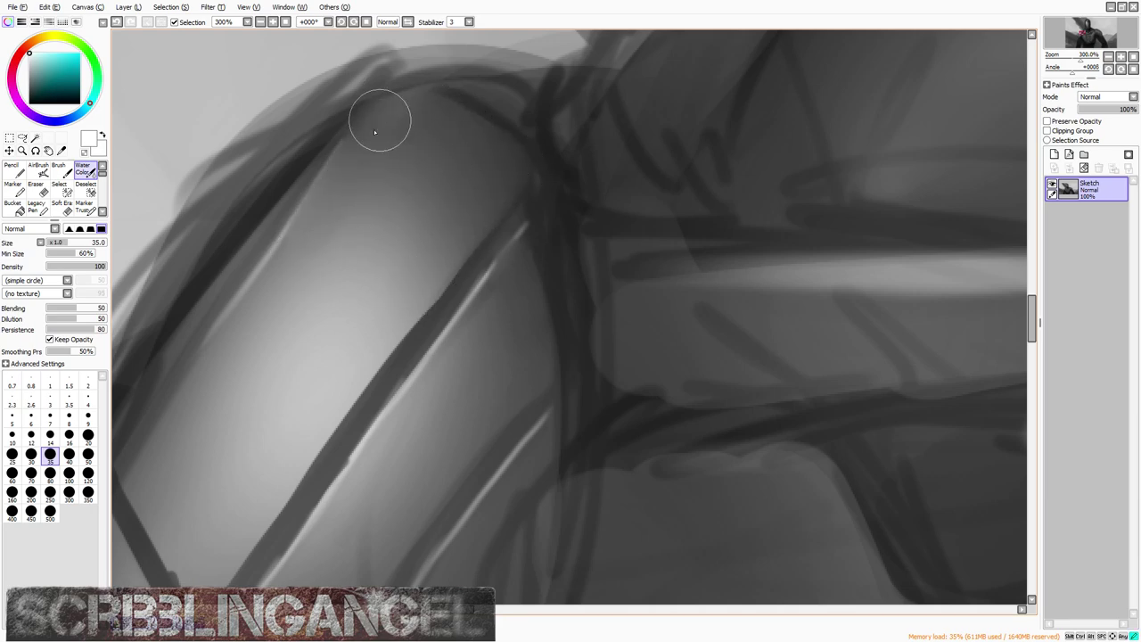
left_click_drag(374, 131, 262, 295)
left_click_drag(362, 194, 220, 428)
scroll(262, 330, "down", 1)
left_click_drag(345, 216, 411, 134)
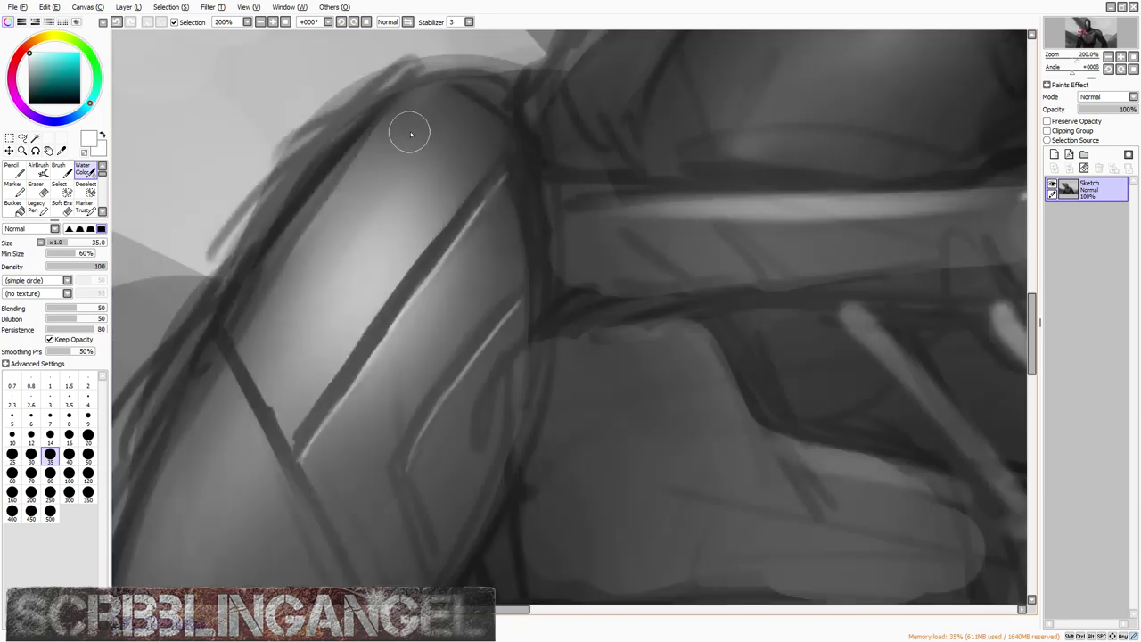
scroll(411, 134, "up", 1)
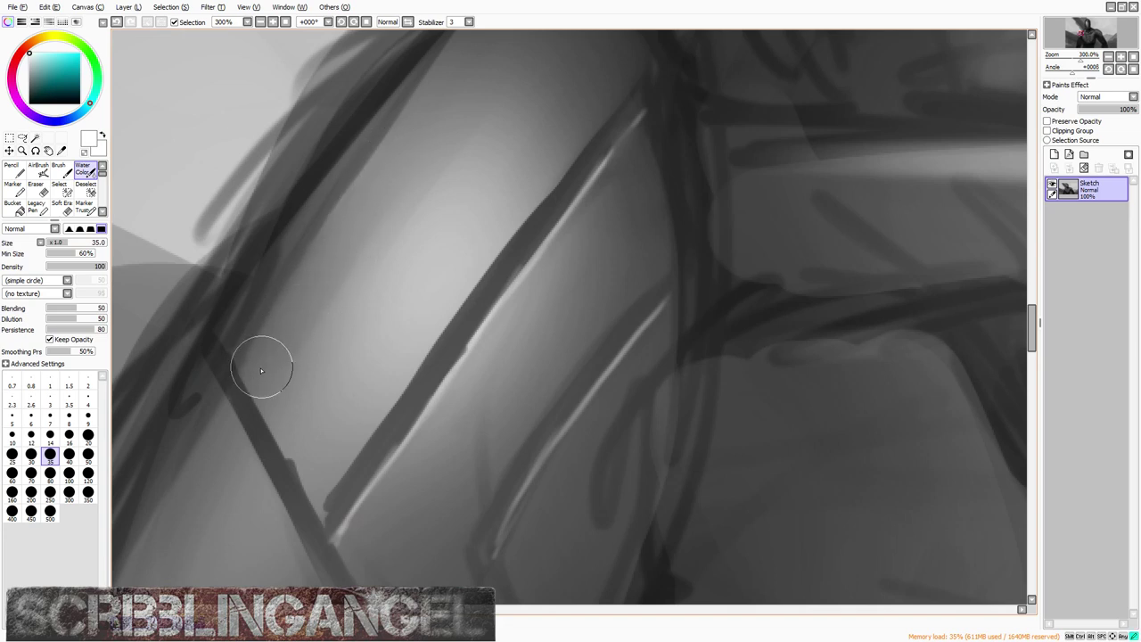
scroll(268, 362, "down", 2)
left_click_drag(298, 312, 339, 252)
Step: Smooth the shading around the shoulder pad's diagonal panel lines with the Water Color brush at size 20
scroll(321, 328, "up", 2)
key("[")
key("[")
key("[")
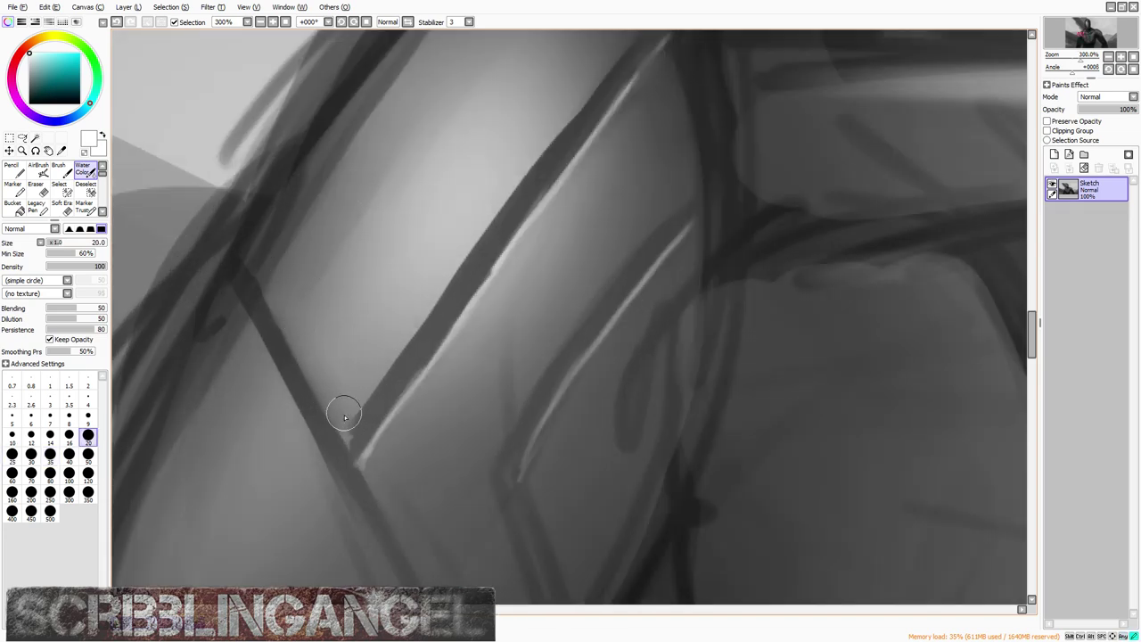
left_click_drag(355, 406, 432, 274)
left_click_drag(381, 350, 491, 190)
left_click_drag(528, 288, 523, 262)
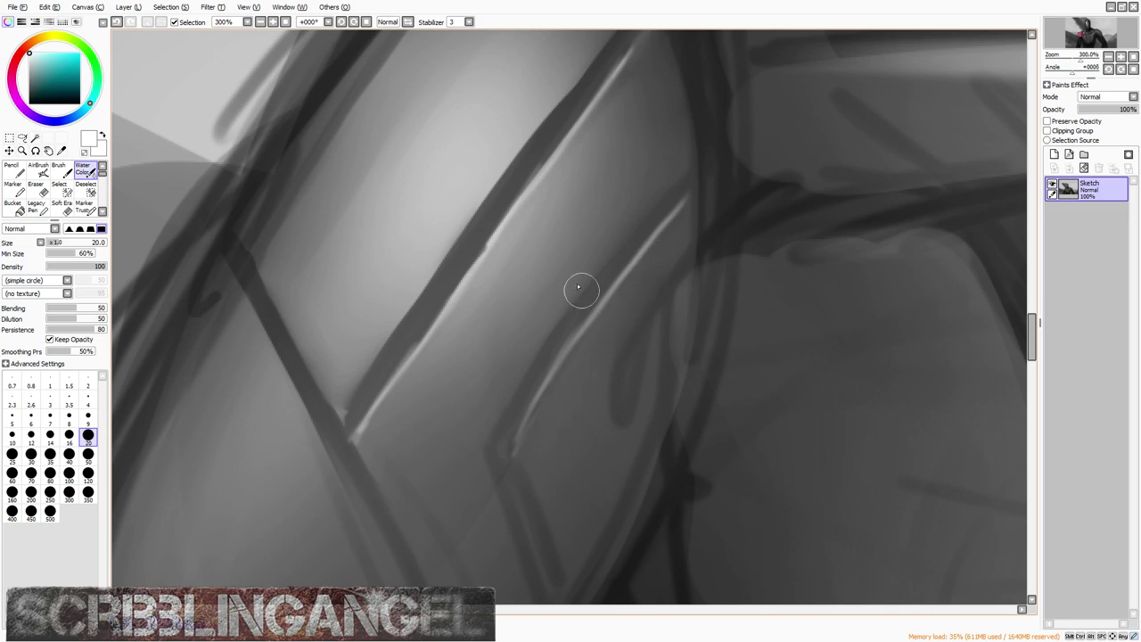
Step: Blend the stray sketch lines on the shoulder pad's lower segment with the brush size at 35
scroll(554, 256, "down", 4)
scroll(518, 305, "up", 2)
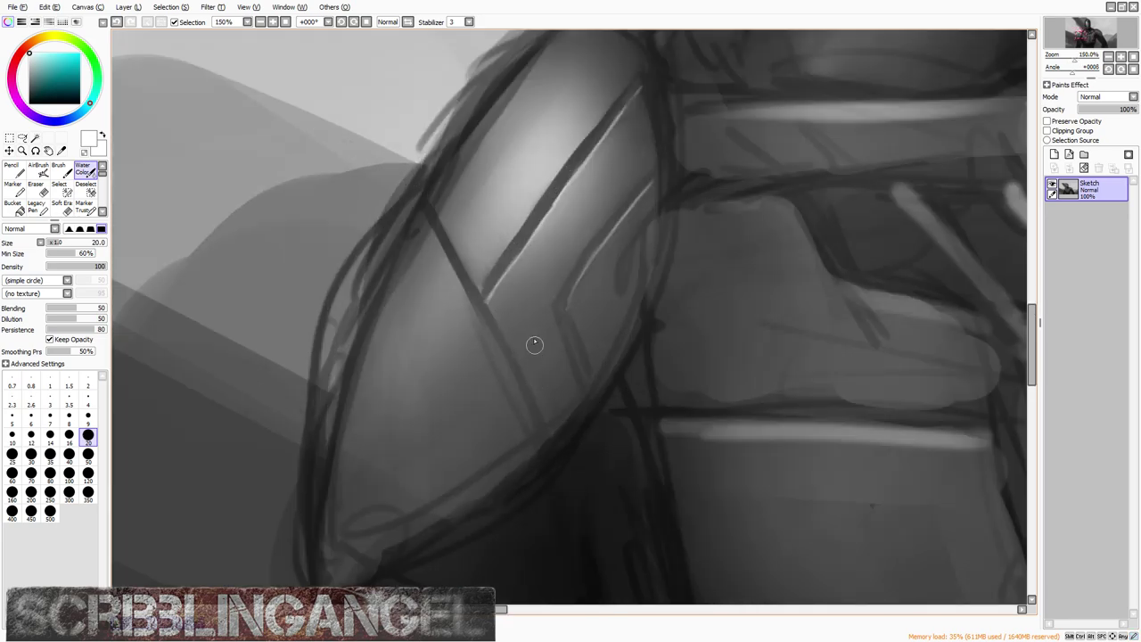
key("bracketright")
key("bracketright")
key("bracketright")
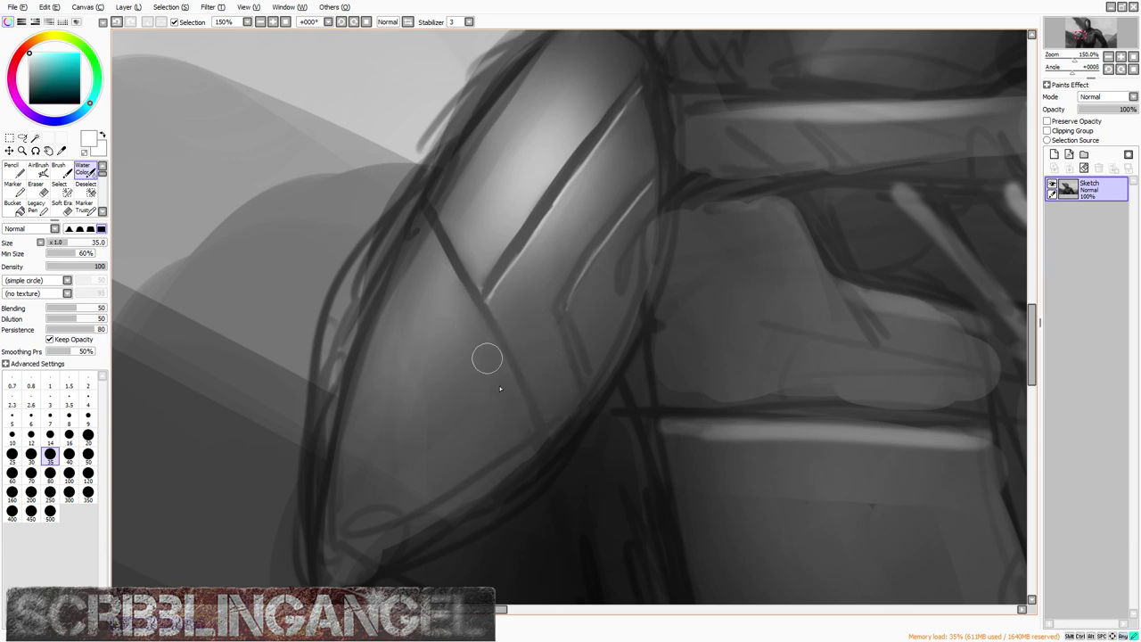
scroll(487, 358, "down", 4)
scroll(539, 246, "up", 2)
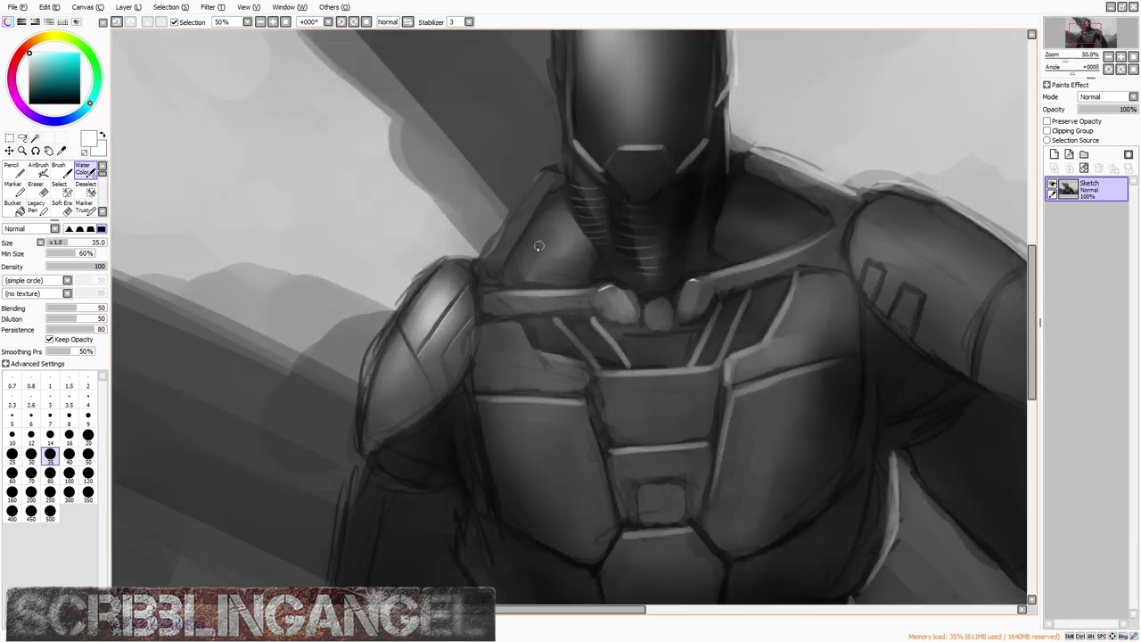
scroll(526, 268, "down", 2)
scroll(812, 236, "up", 1)
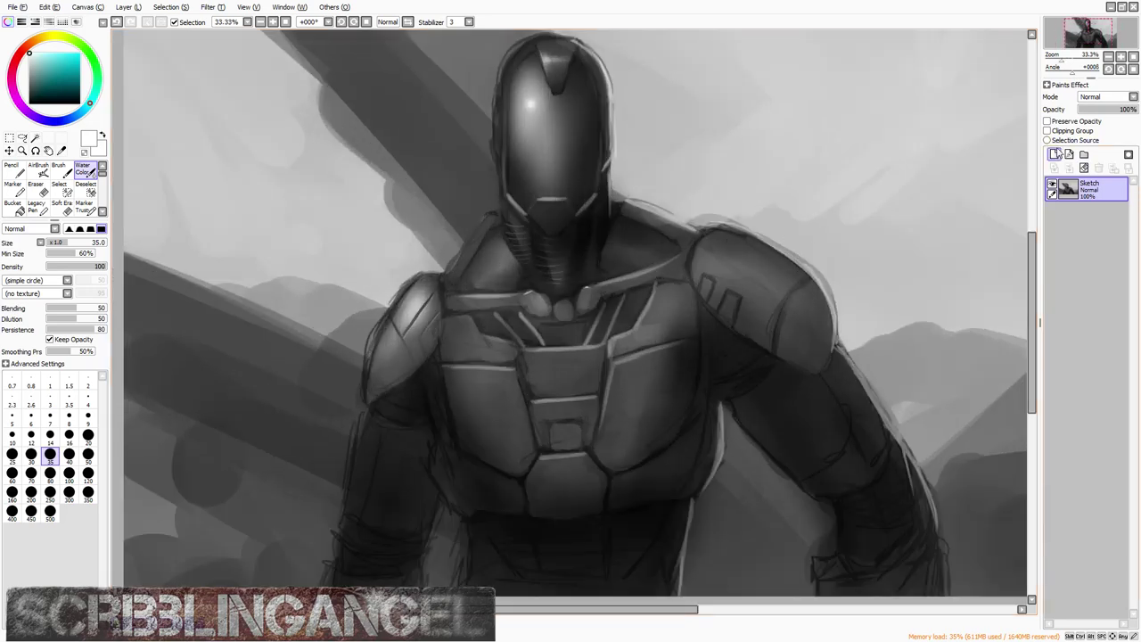
Step: Add a new layer above Sketch and dab a dark Rust brush texture at size 500 onto the sky beside the figure
left_click(1054, 155)
scroll(40, 205, "down", 5)
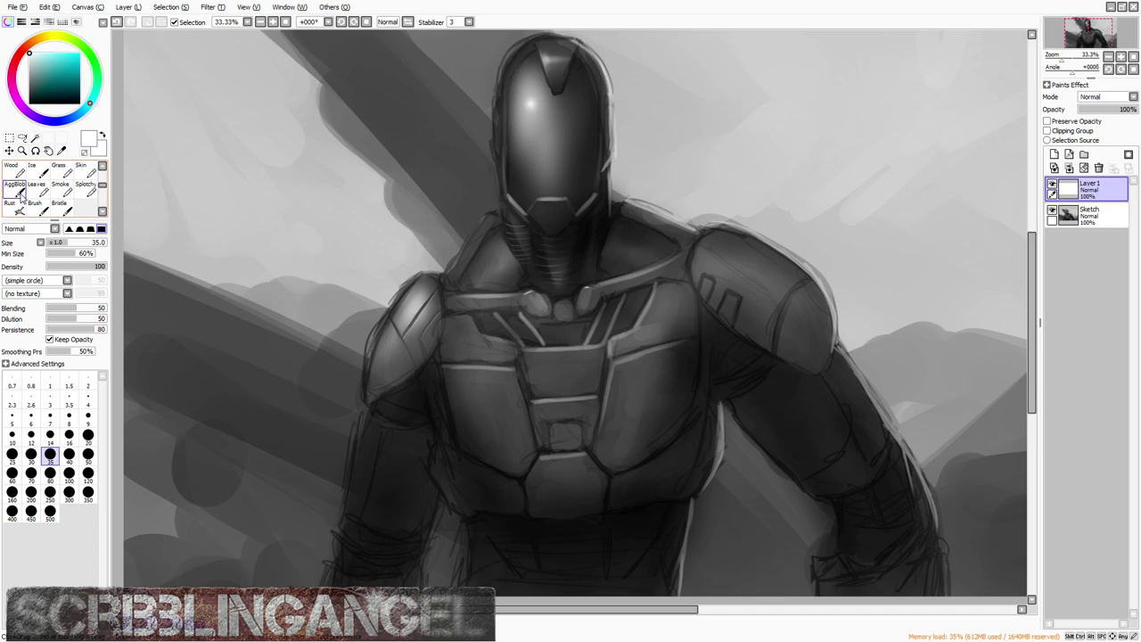
left_click(16, 203)
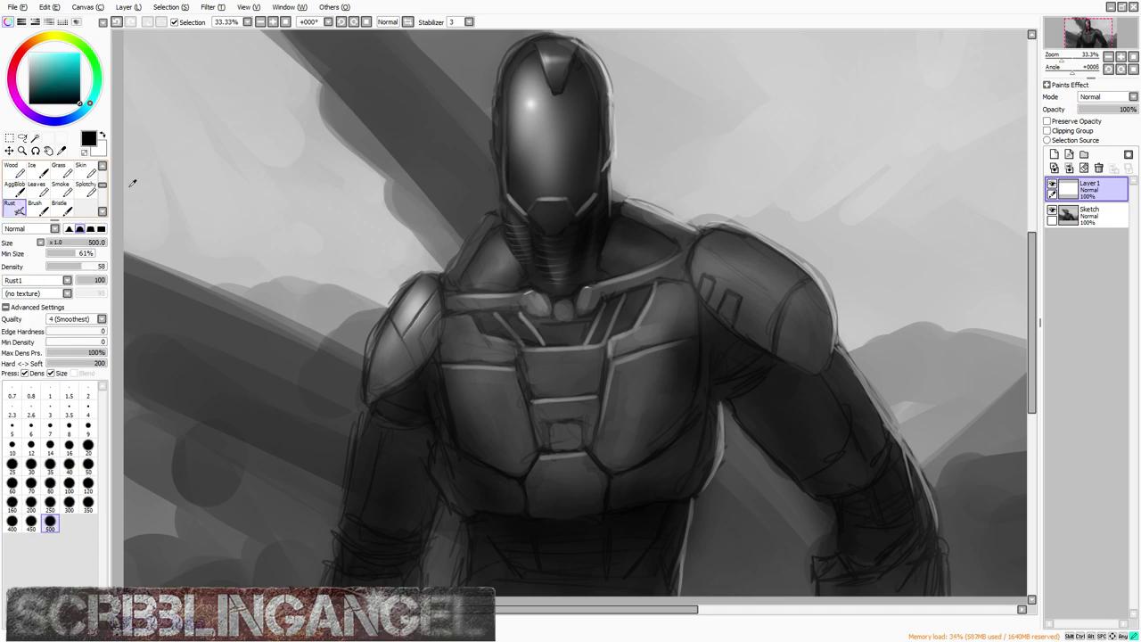
mouse_move(349, 230)
left_mouse_down()
mouse_move(328, 281)
mouse_move(315, 236)
mouse_move(326, 209)
left_mouse_up()
scroll(355, 254, "up", 3)
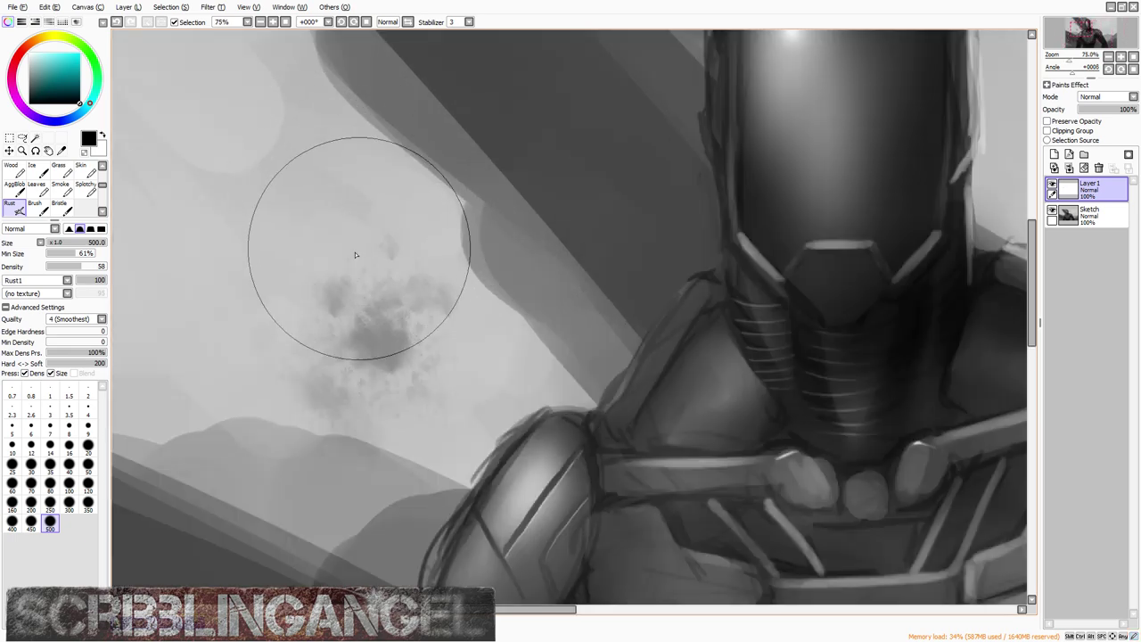
Step: Transform the rust texture dab, moving it from the sky onto the shoulder pad
left_click(10, 137)
scroll(356, 173, "down", 3)
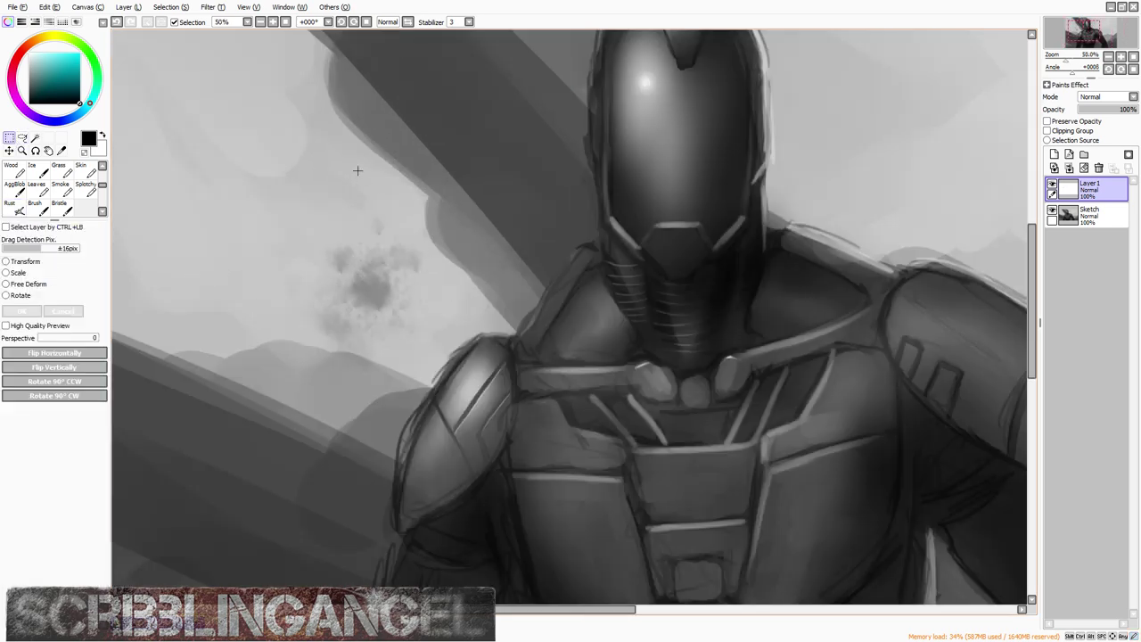
key("ctrl+t")
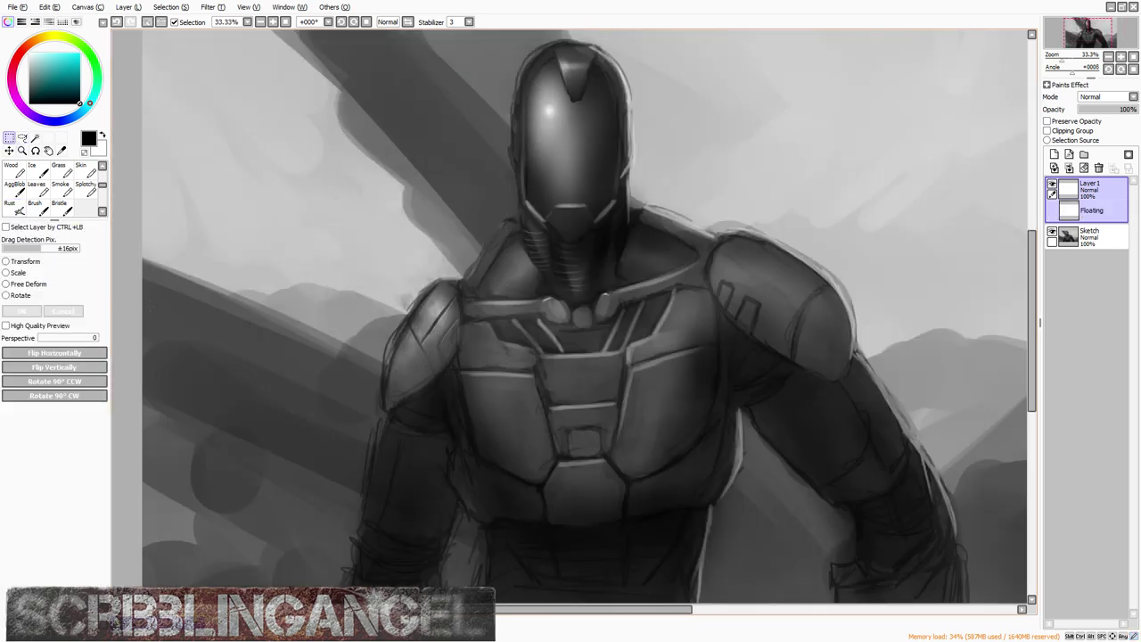
scroll(412, 352, "up", 3)
key("Return")
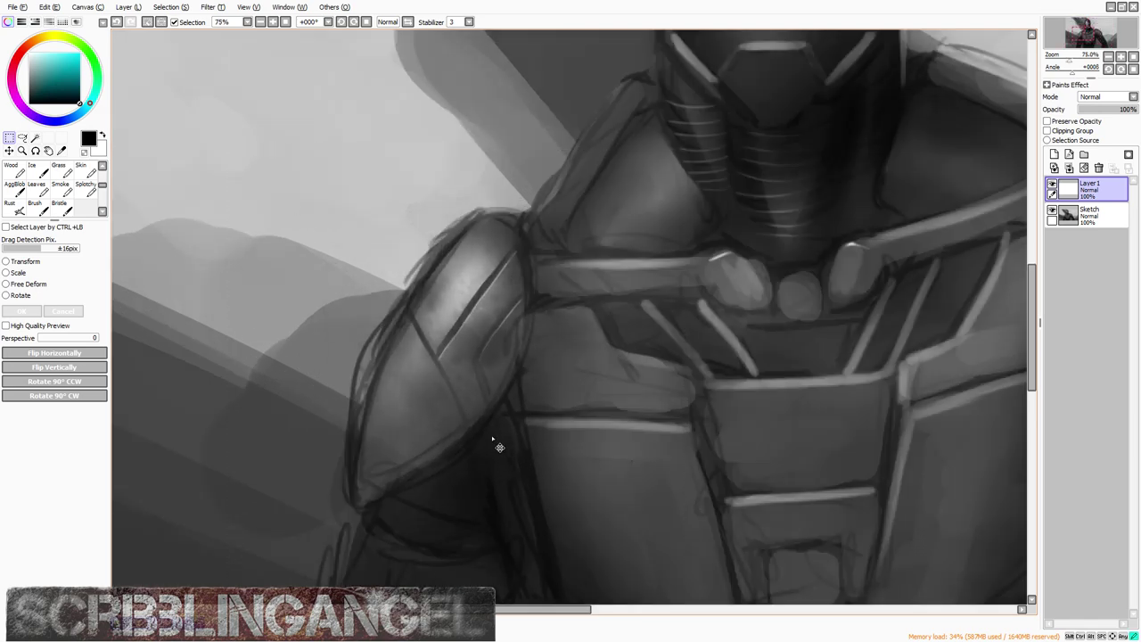
Step: Paint dark rust texture over the chest plates and collar area with the Rust brush at size 500
scroll(471, 275, "down", 2)
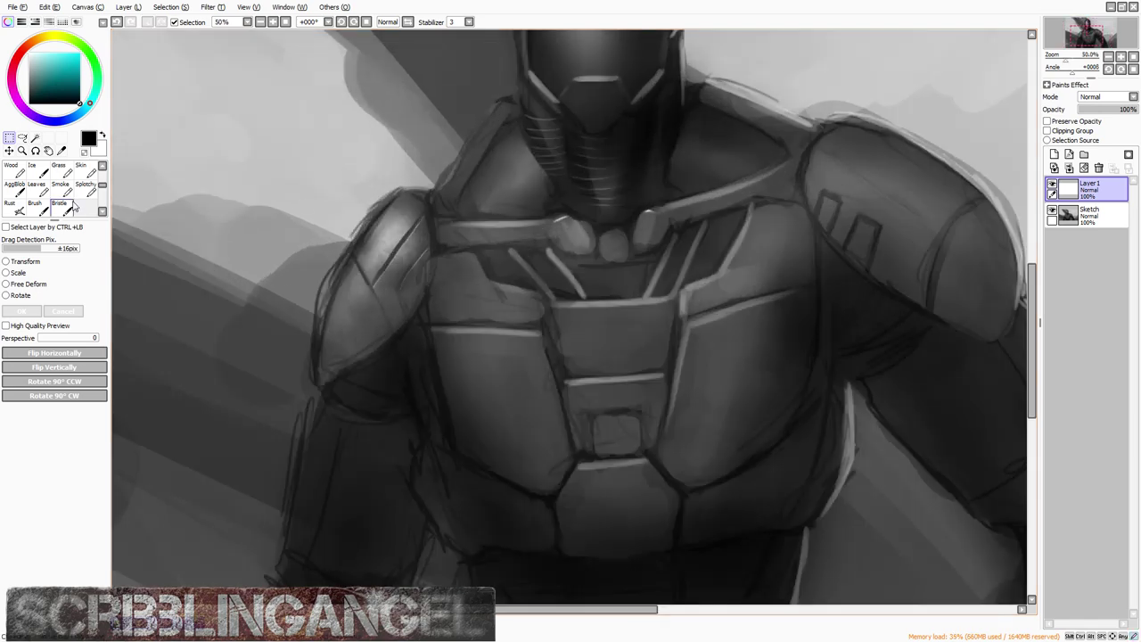
left_click(15, 189)
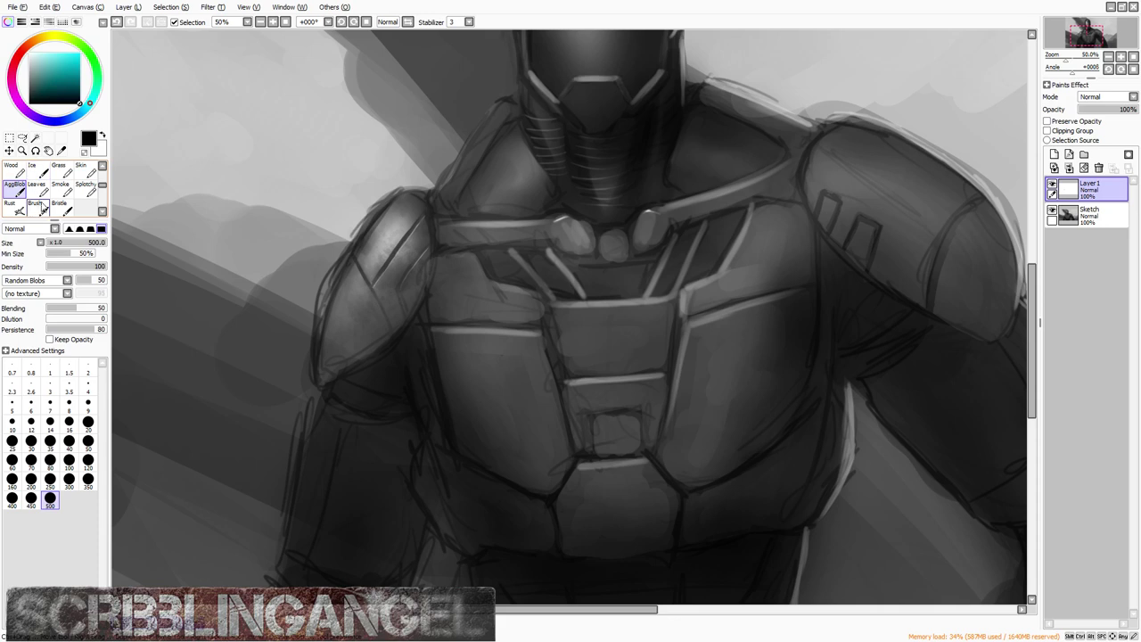
left_click(42, 205)
left_click(16, 208)
left_click_drag(502, 328, 504, 305)
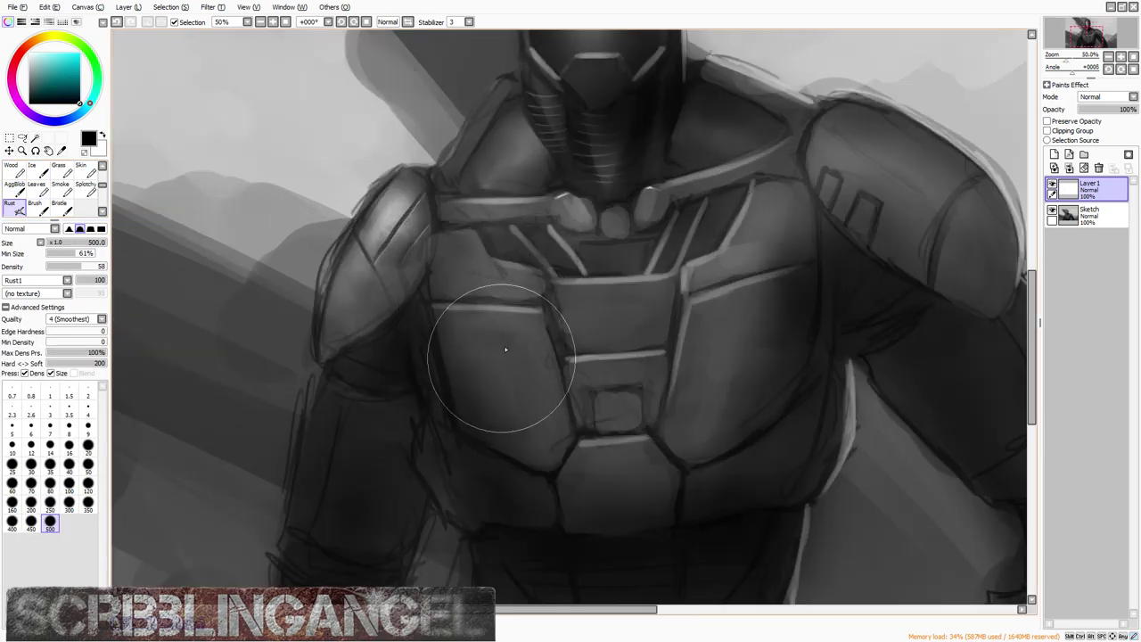
mouse_move(505, 349)
left_mouse_down()
mouse_move(649, 379)
mouse_move(742, 381)
mouse_move(796, 360)
mouse_move(766, 486)
left_mouse_up()
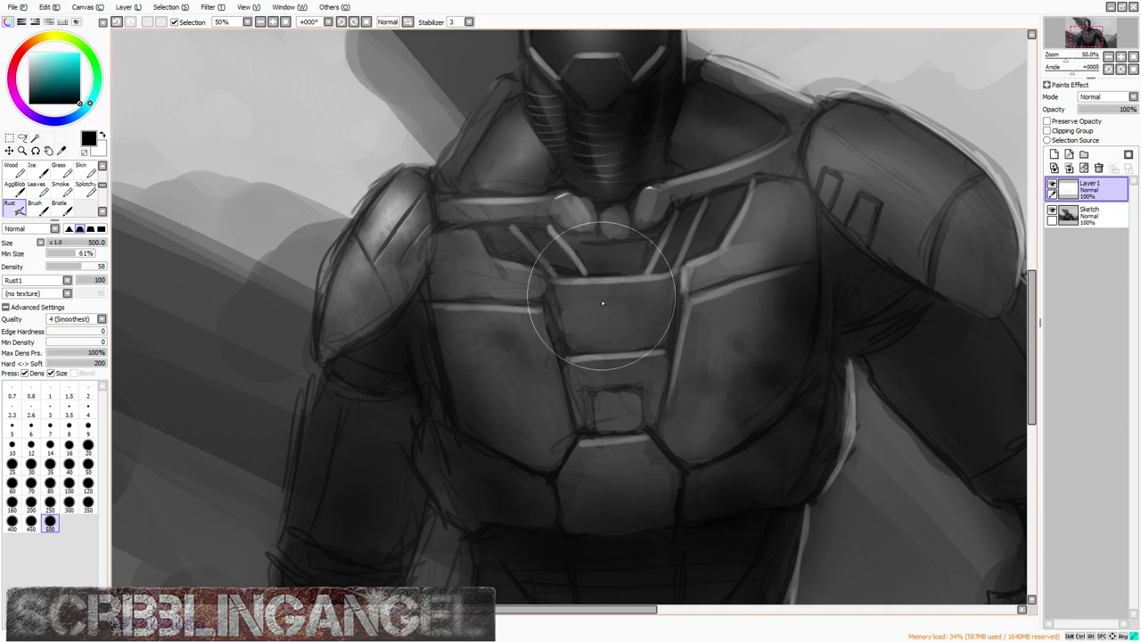
scroll(603, 303, "down", 2)
scroll(763, 140, "down", 2)
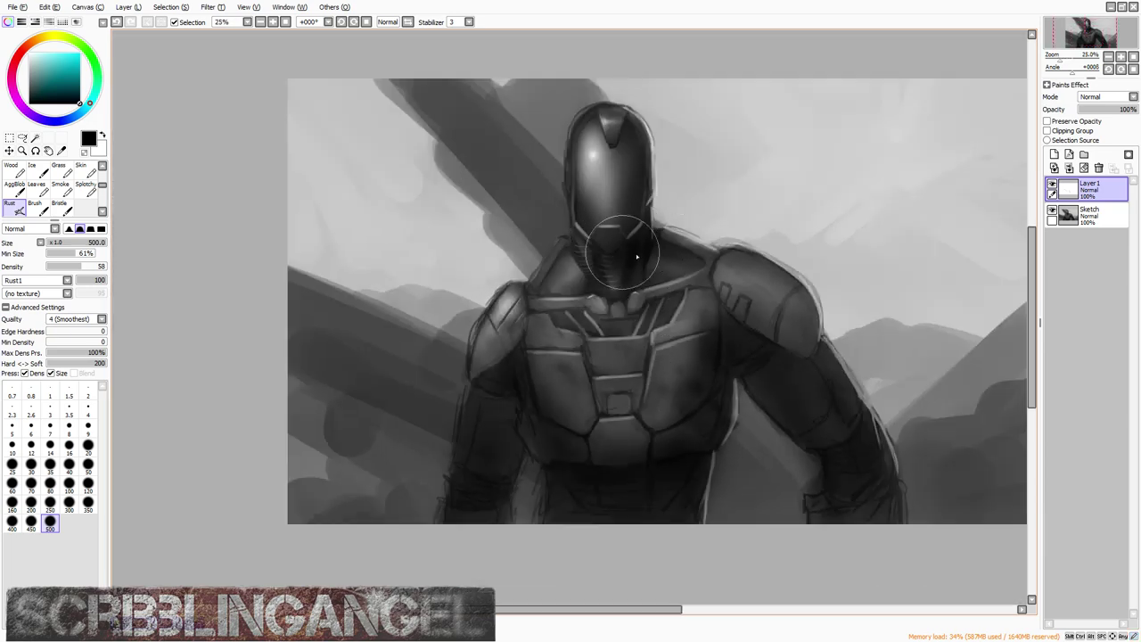
scroll(660, 245, "up", 2)
scroll(529, 302, "down", 2)
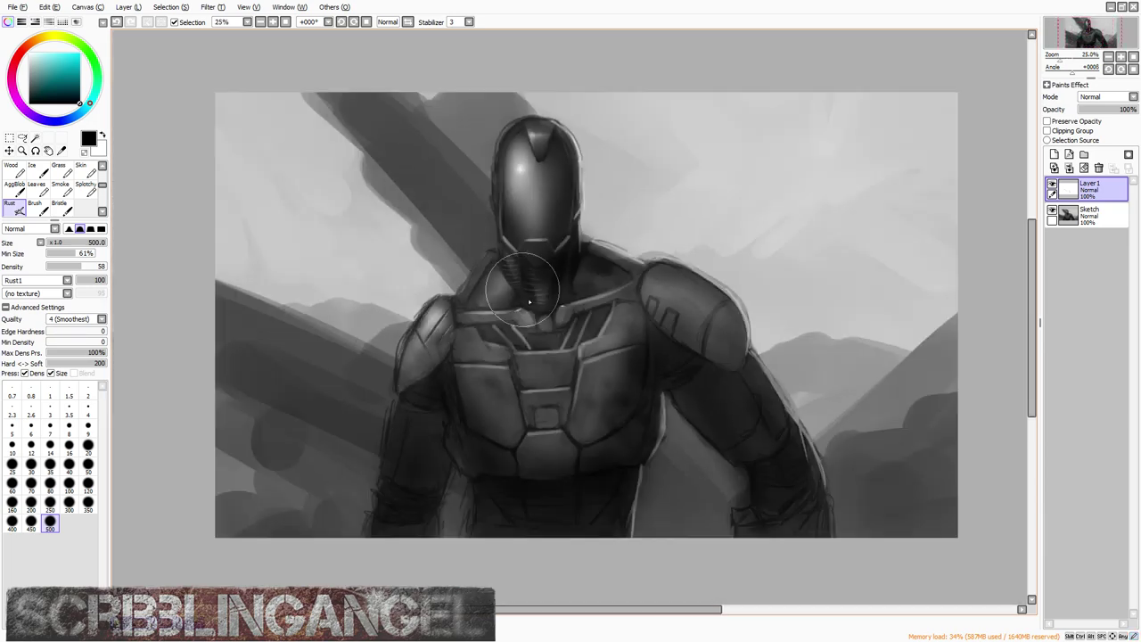
scroll(528, 302, "up", 2)
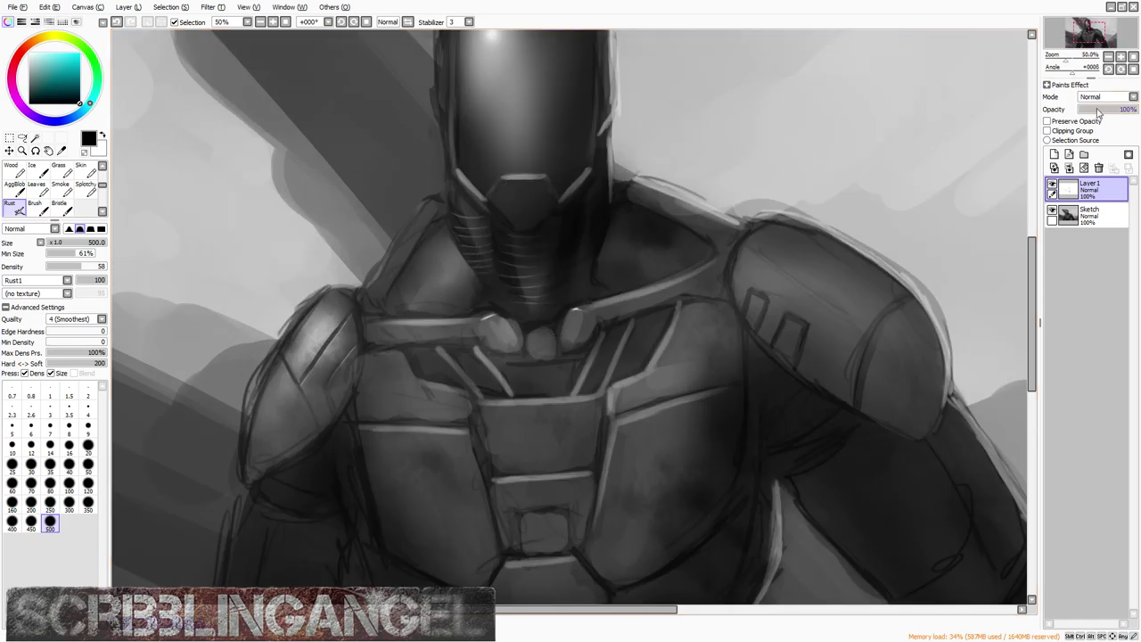
Step: Try the Overlay and Shade blending modes on Layer1, including a reduced opacity of 82%
left_click(1088, 141)
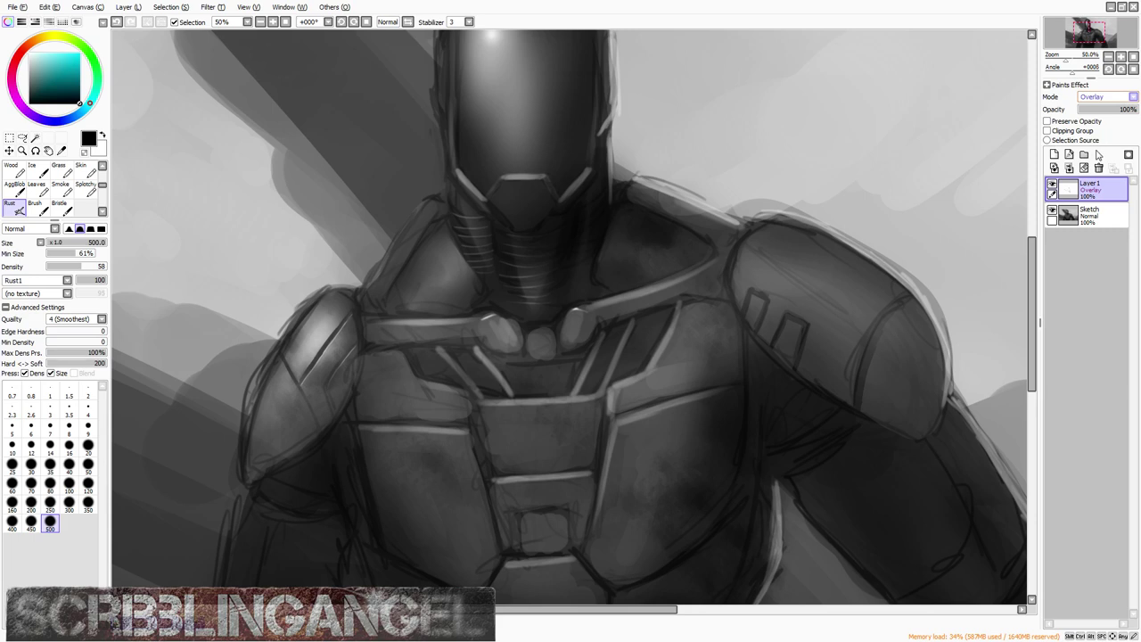
left_click(1094, 153)
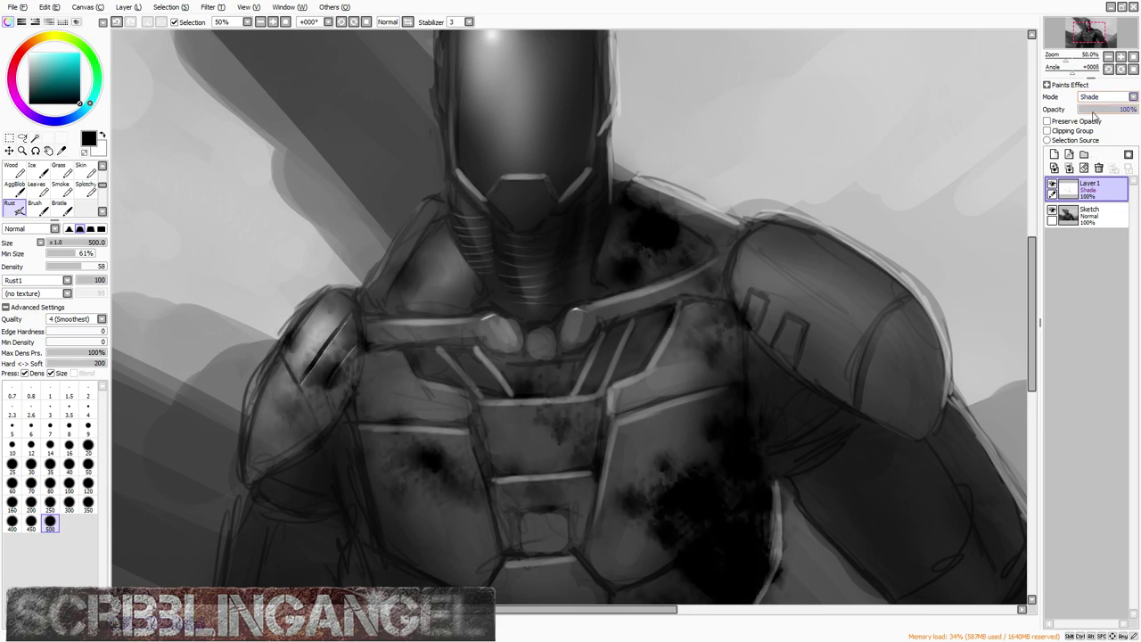
left_click_drag(1093, 115, 1130, 112)
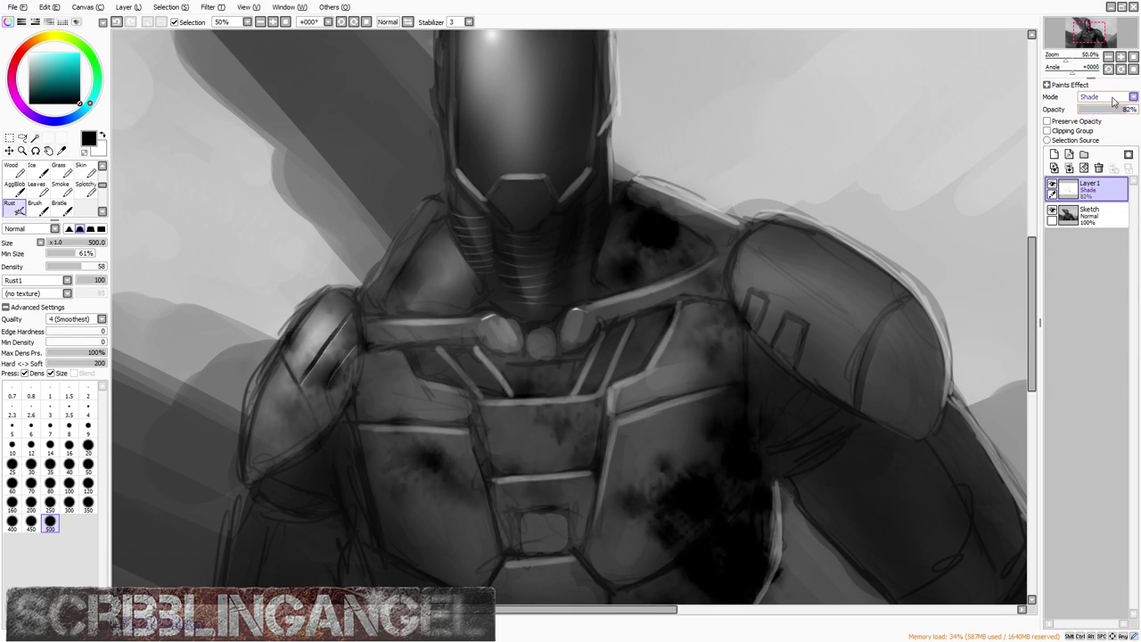
scroll(1089, 96, "up", 5)
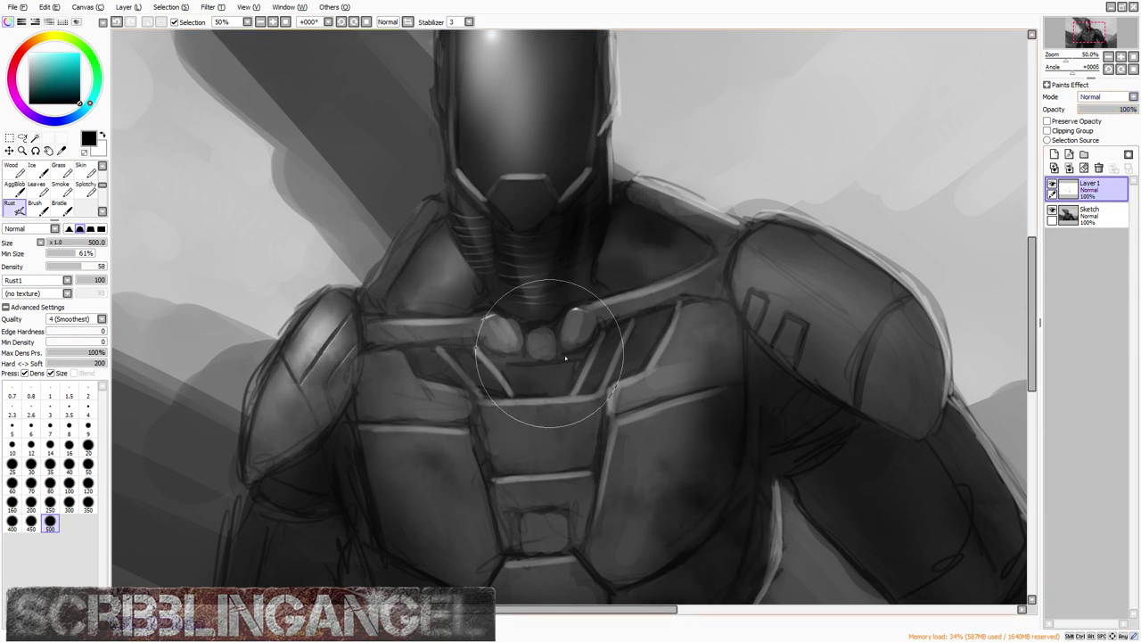
Step: Add a new layer and paint white Rust brush texture at size 200 over the shoulder pad and adjacent chest plate
left_click(1054, 154)
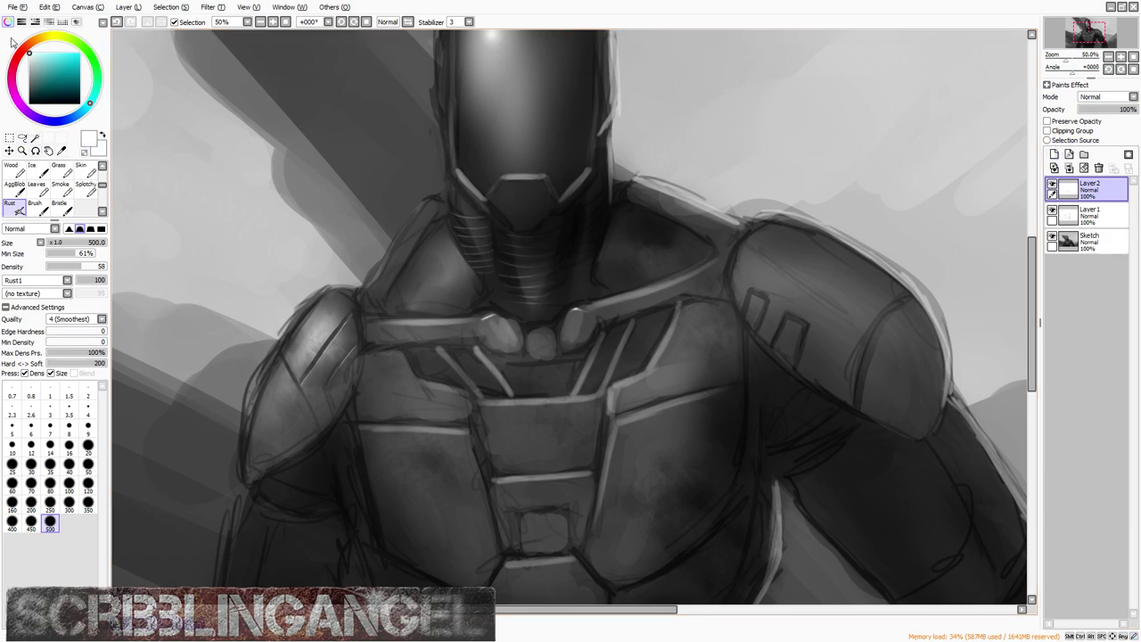
scroll(407, 208, "down", 1)
scroll(381, 267, "up", 1)
scroll(356, 275, "down", 1)
scroll(335, 294, "up", 2)
key("[")
key("[")
key("[")
key("[")
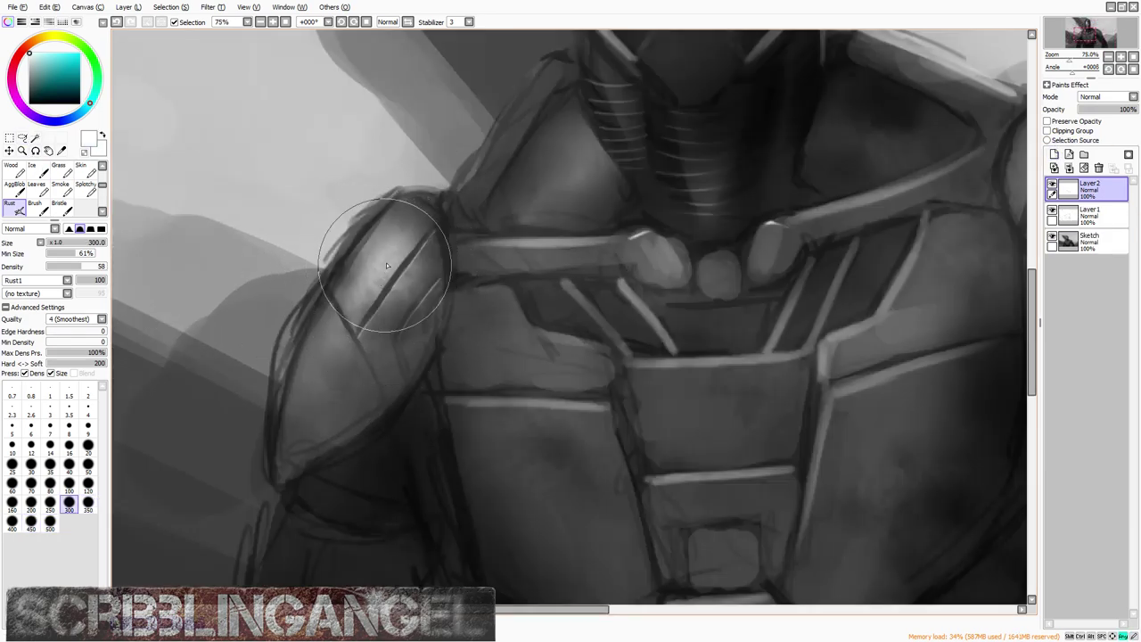
key("[")
key("[")
mouse_move(385, 259)
left_mouse_down()
mouse_move(340, 337)
mouse_move(361, 292)
mouse_move(327, 428)
left_mouse_up()
mouse_move(495, 411)
left_mouse_down()
mouse_move(485, 464)
mouse_move(508, 423)
mouse_move(558, 434)
mouse_move(490, 512)
mouse_move(540, 472)
mouse_move(593, 473)
mouse_move(656, 415)
left_mouse_up()
left_click_drag(499, 361, 468, 310)
Step: Extend the white rust texture onto the opposite chest plate and delete Layer2
key("Page_Down")
key("Page_Down")
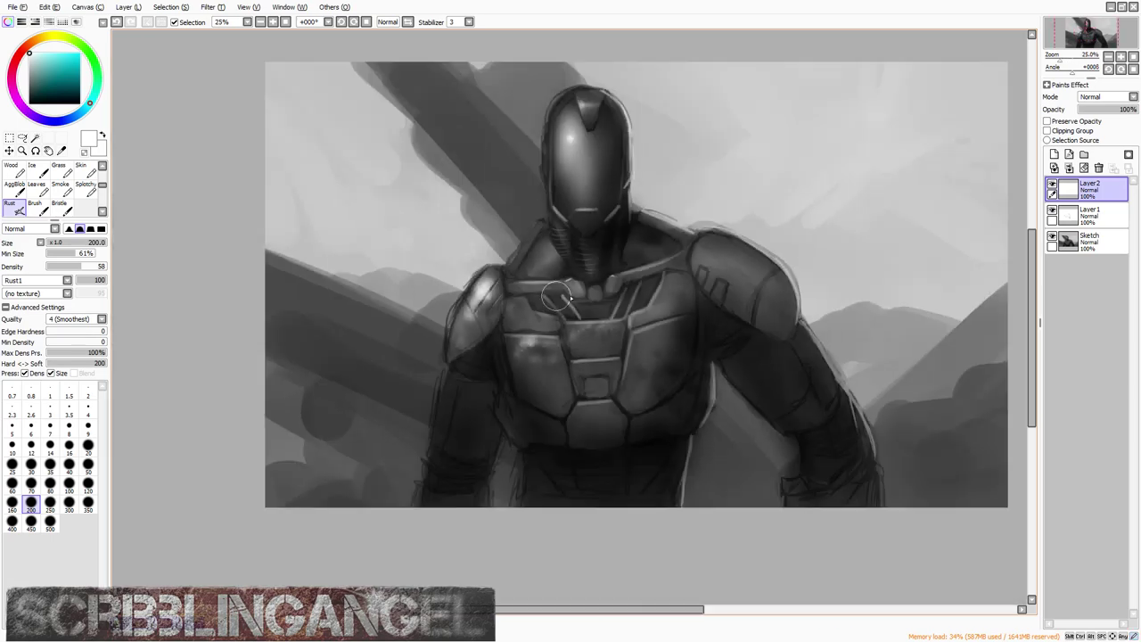
key("Page_Up")
left_click_drag(652, 303, 630, 344)
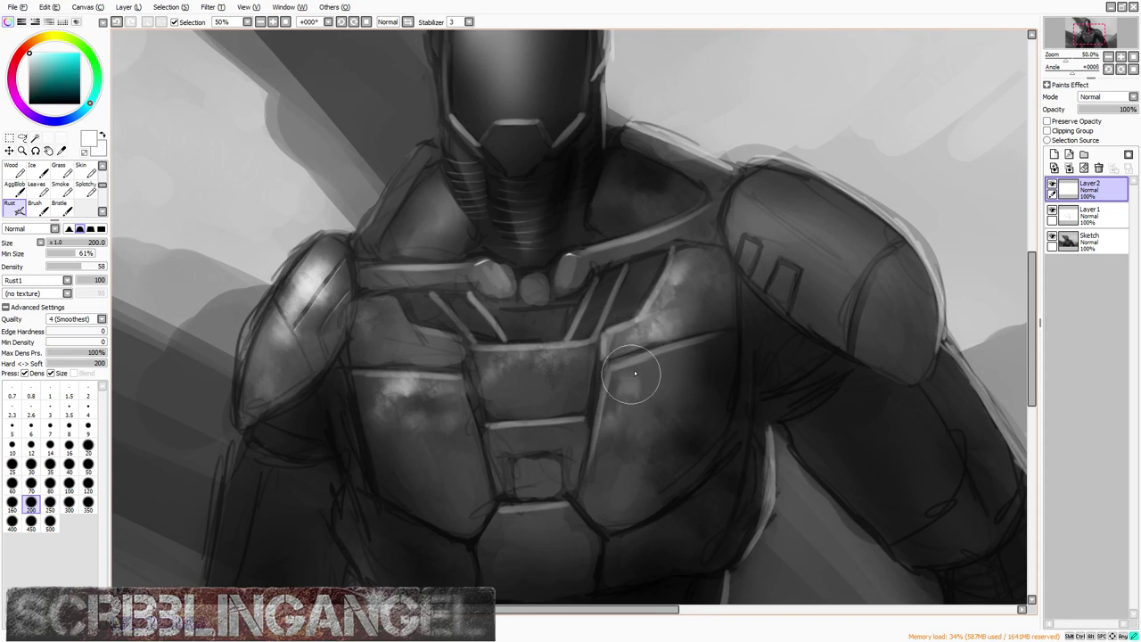
scroll(531, 272, "down", 2)
scroll(531, 272, "down", 1)
scroll(528, 246, "up", 1)
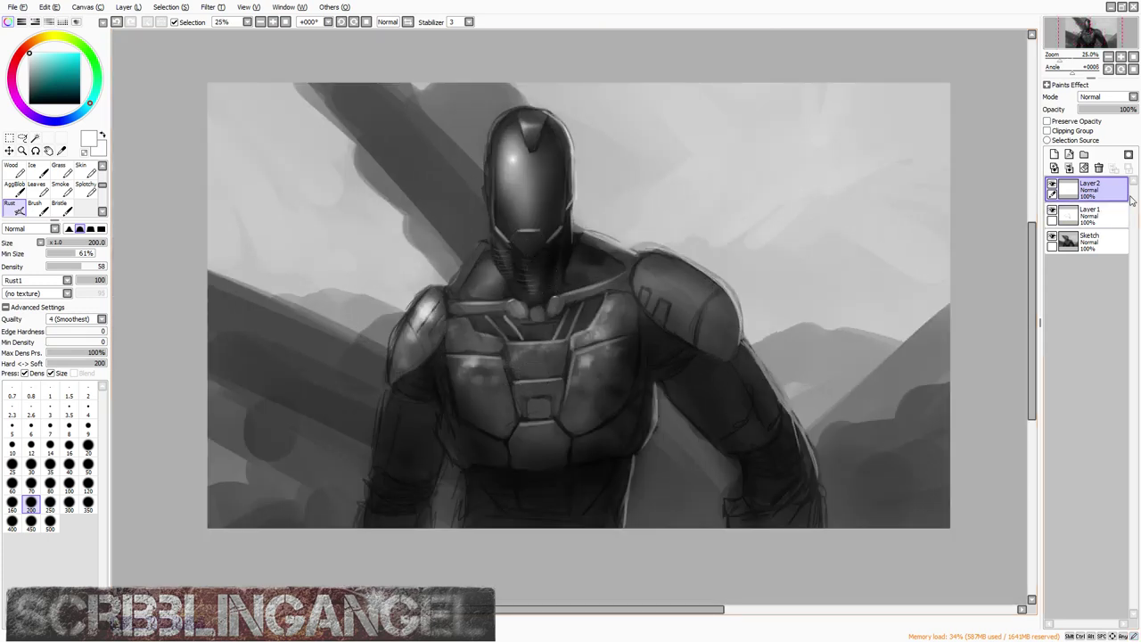
left_click(1100, 168)
Step: Paint white highlight texture on the upper part of the narrow shoulder pad with the Rust brush at size 200
scroll(534, 285, "up", 1)
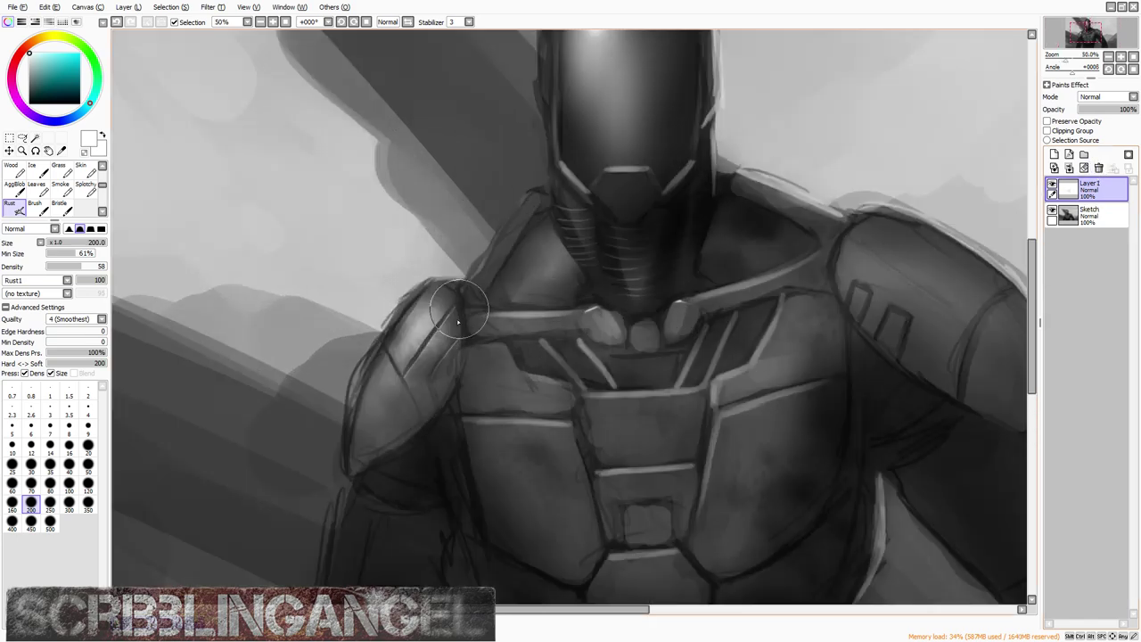
scroll(466, 306, "up", 1)
mouse_move(393, 356)
left_mouse_down()
mouse_move(374, 421)
mouse_move(415, 320)
mouse_move(400, 454)
left_mouse_up()
Step: Erase the white texture along the shoulder pad's long diagonal groove with the Eraser at size 20
left_click(42, 190)
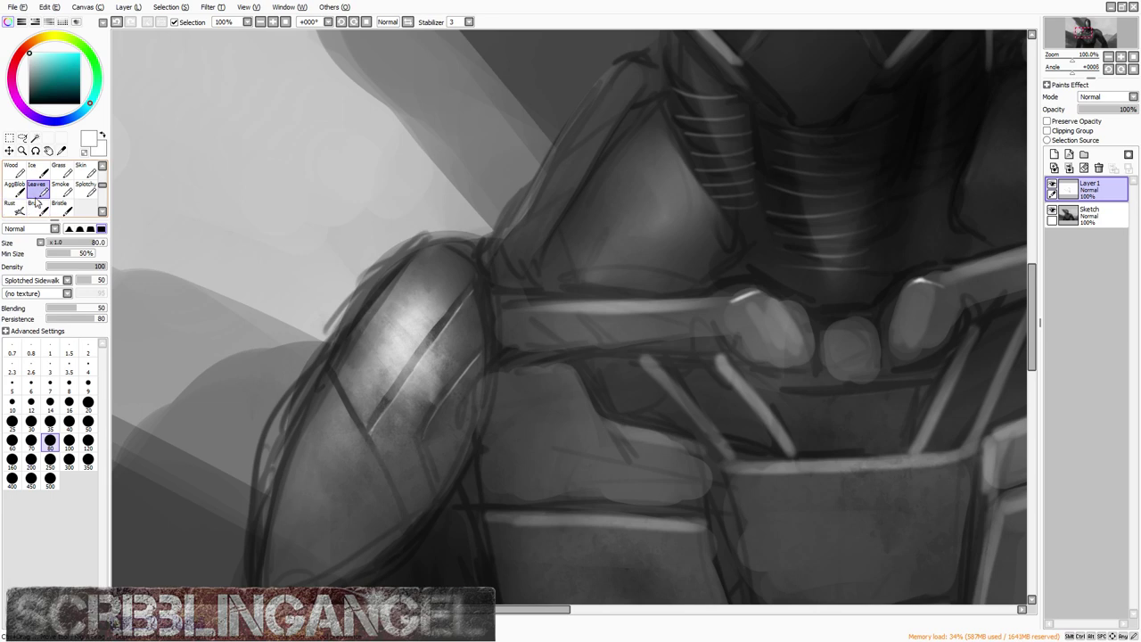
scroll(42, 190, "up", 3)
left_click(36, 188)
scroll(440, 341, "up", 1)
scroll(439, 342, "up", 1)
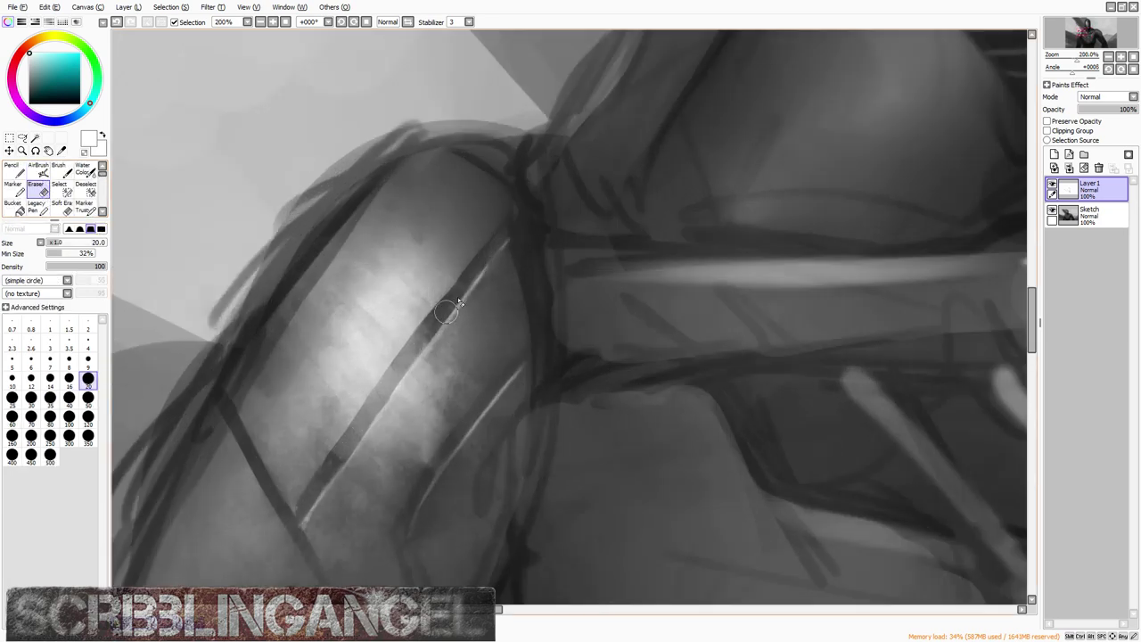
mouse_move(445, 307)
left_mouse_down()
mouse_move(409, 348)
mouse_move(478, 263)
mouse_move(352, 446)
left_mouse_up()
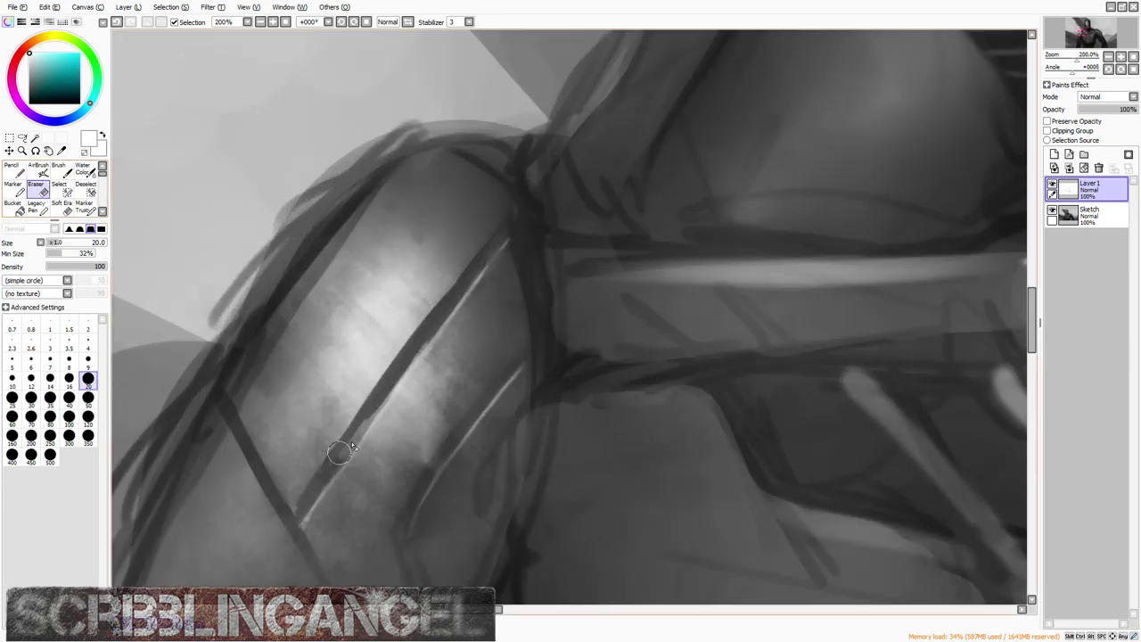
left_click_drag(406, 361, 299, 507)
scroll(340, 449, "down", 4)
scroll(405, 386, "up", 3)
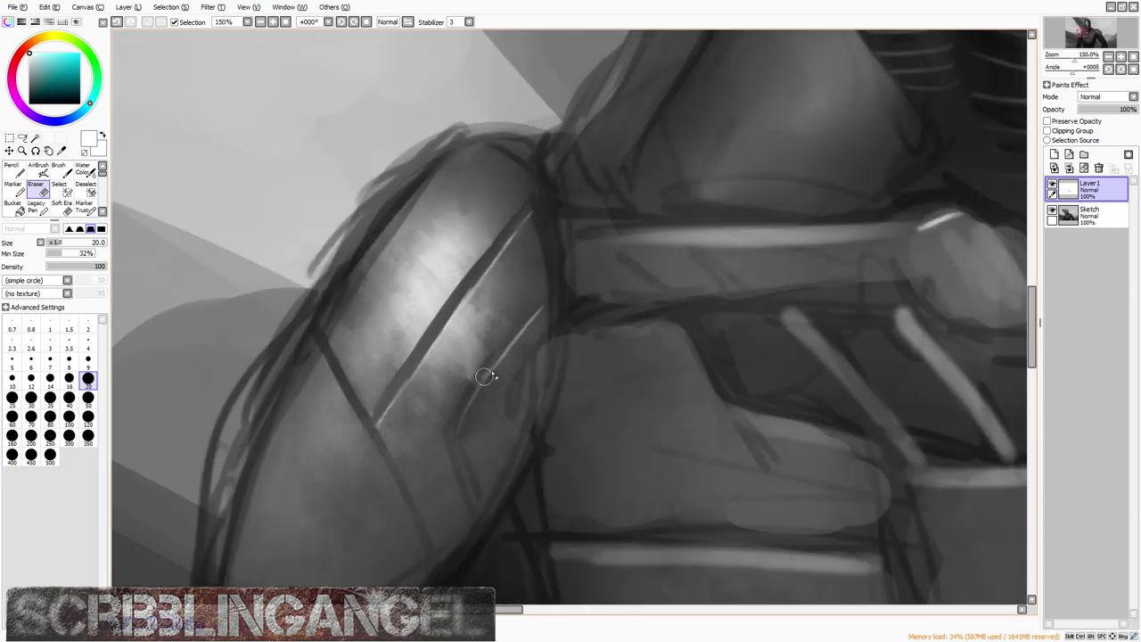
key("ctrl+z")
scroll(475, 388, "down", 7)
scroll(472, 385, "up", 5)
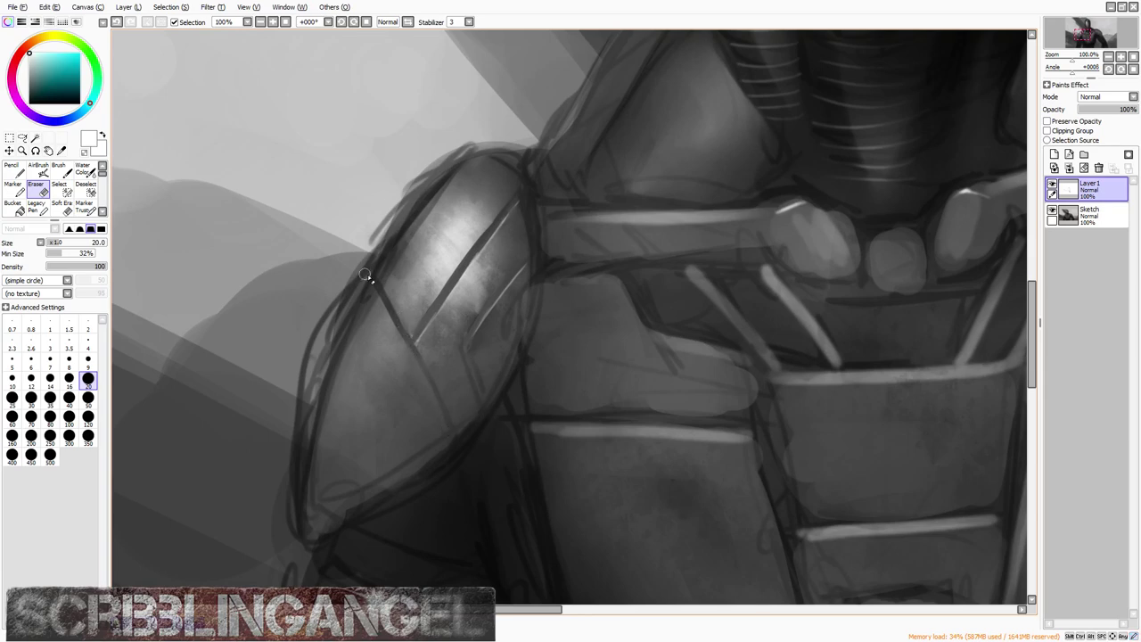
scroll(347, 253, "down", 3)
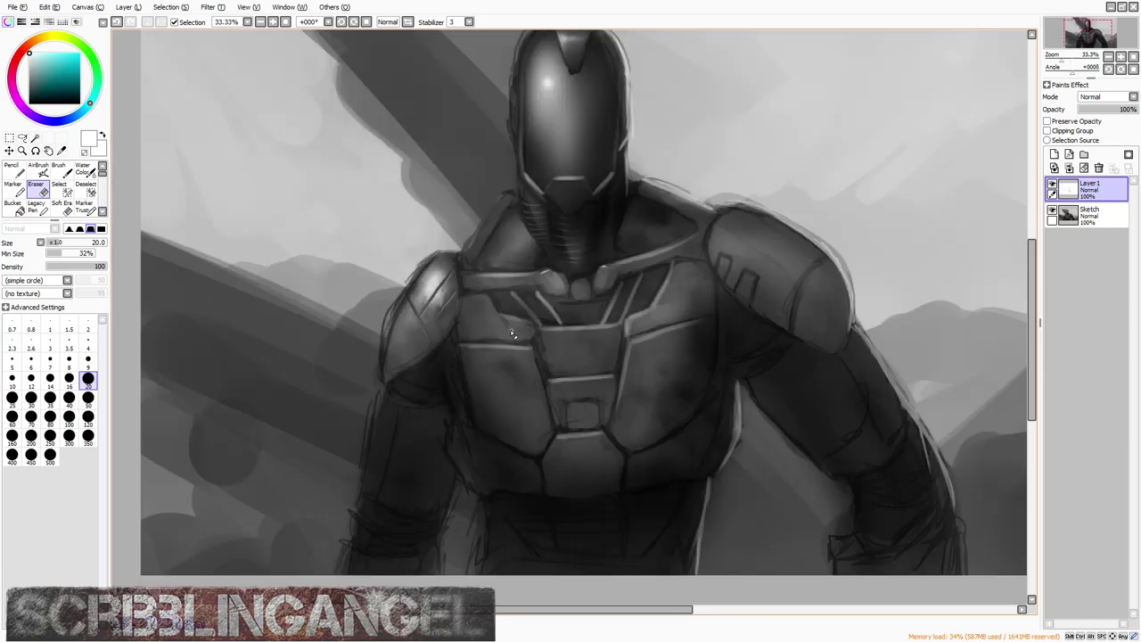
Step: Add a new layer above Layer1 and set the AirBrush to size 2
scroll(513, 334, "up", 4)
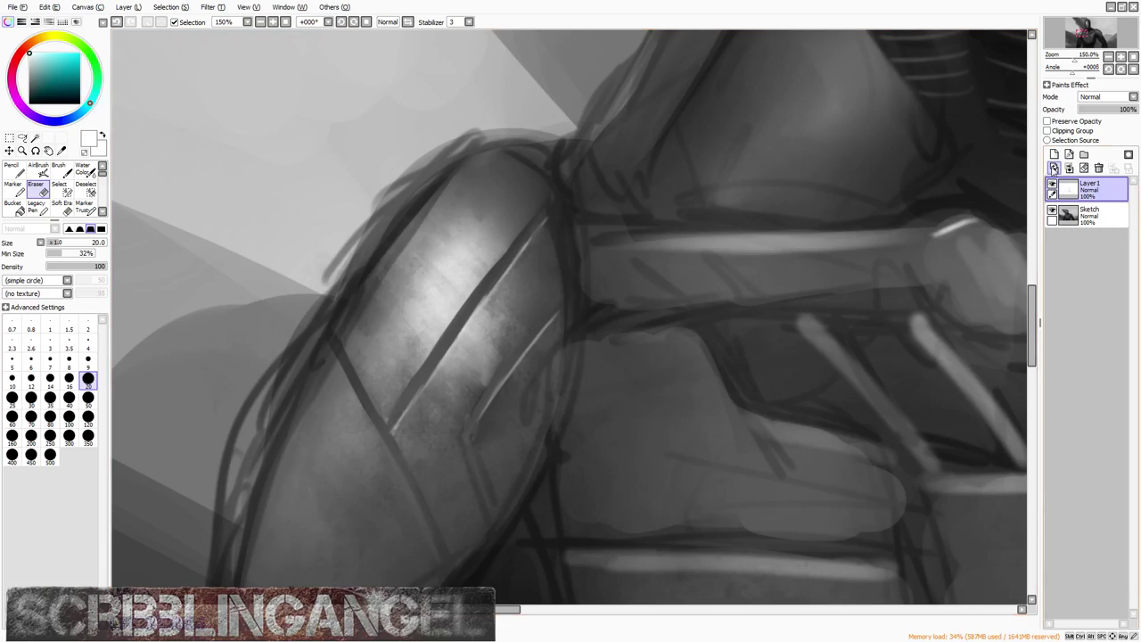
left_click(1053, 155)
left_click(37, 170)
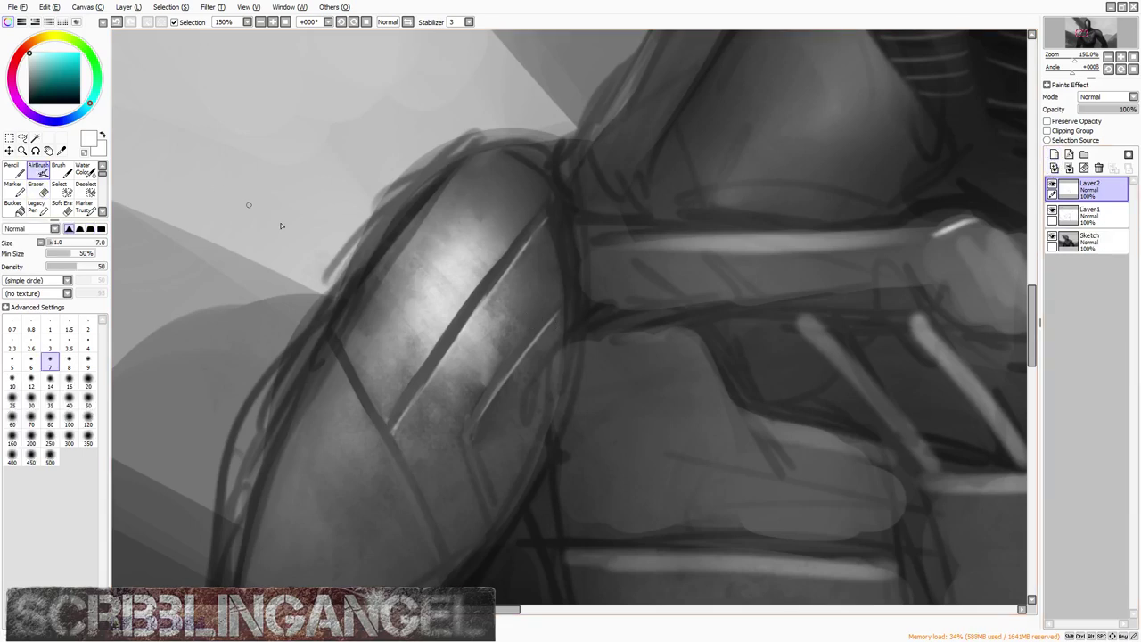
scroll(468, 248, "up", 2)
key("bracketleft")
key("bracketleft")
left_click_drag(492, 311, 519, 129)
key("ctrl+z")
scroll(507, 196, "down", 1)
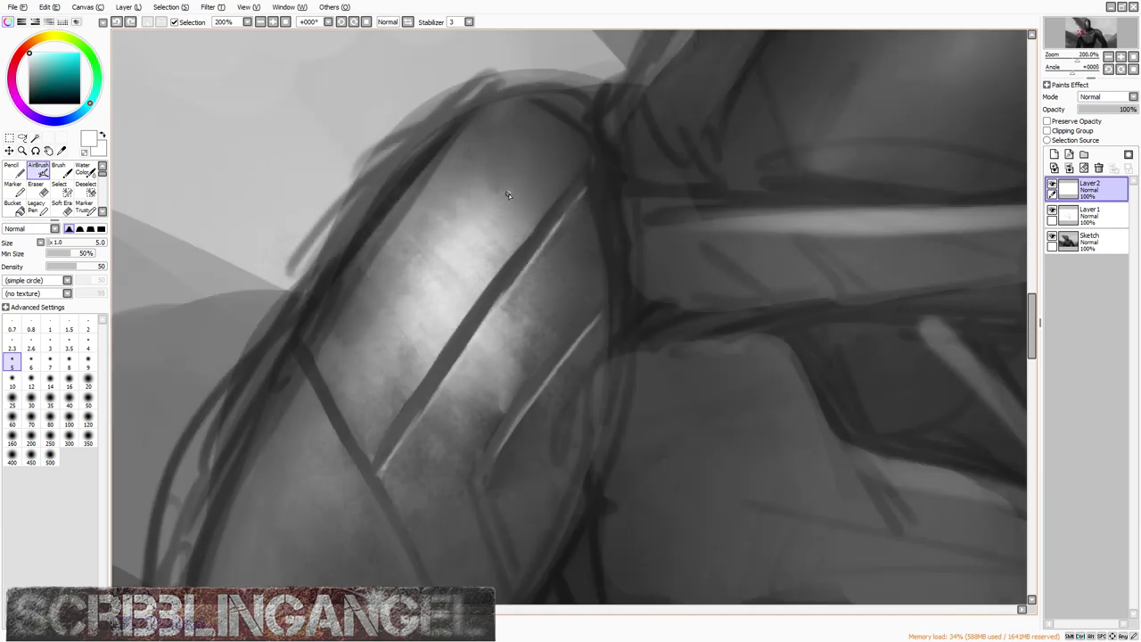
key("bracketleft")
key("bracketleft")
key("bracketleft")
key("bracketleft")
key("bracketleft")
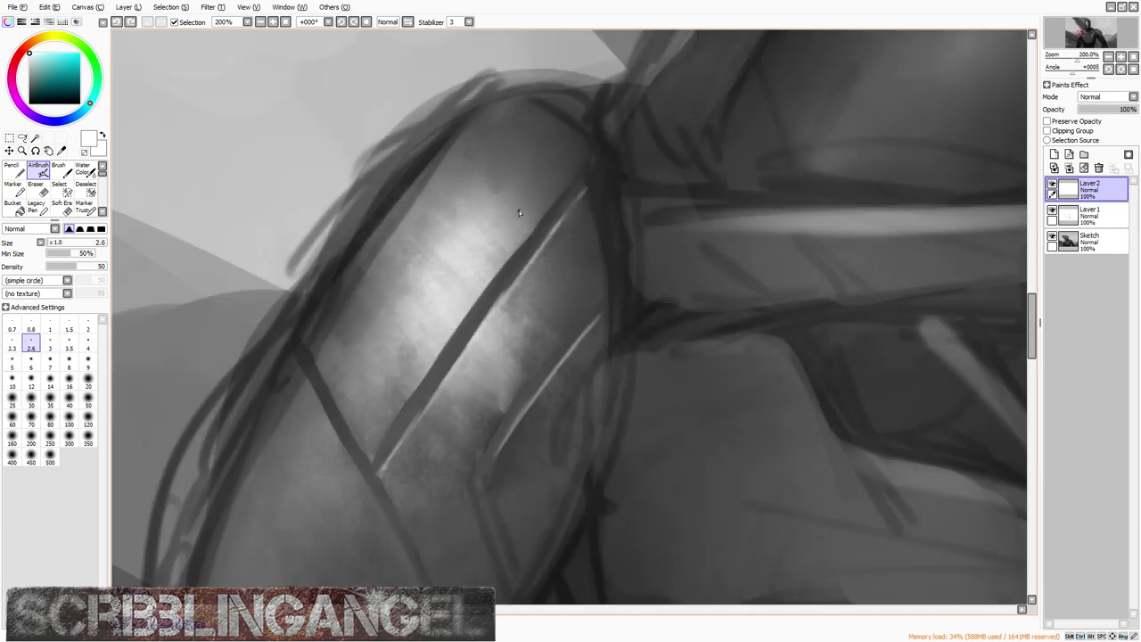
key("bracketleft")
scroll(521, 212, "up", 2)
Step: Try a few thin white scratch strokes across the upper end of the shoulder pad
mouse_move(570, 323)
left_mouse_down()
mouse_move(456, 114)
mouse_move(479, 325)
left_mouse_up()
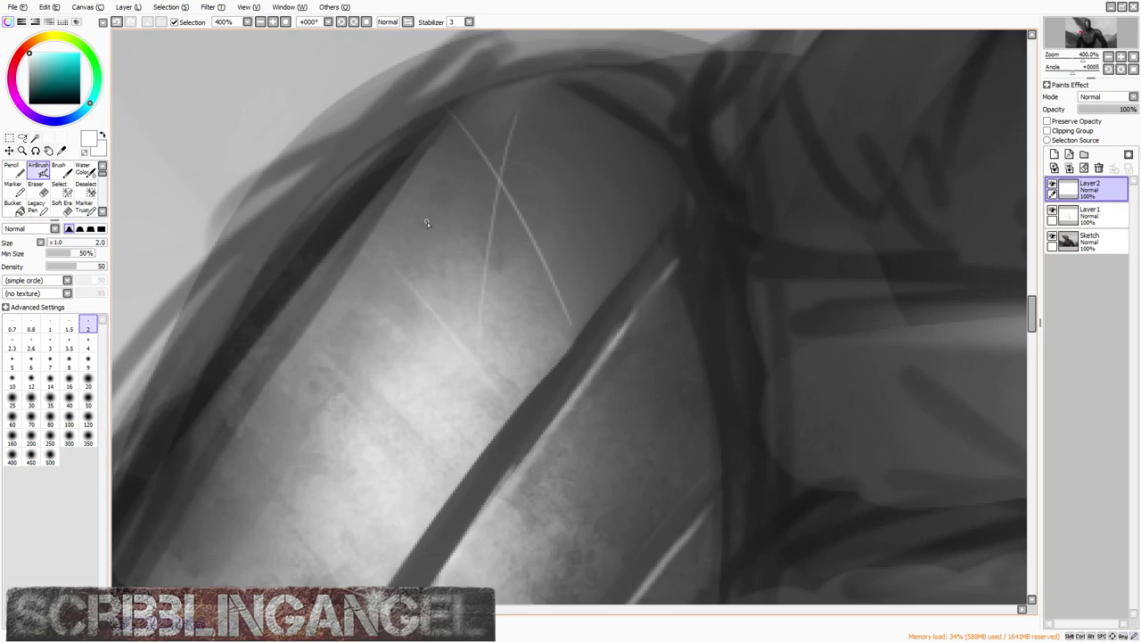
key("ctrl+z")
key("ctrl+z")
key("ctrl+z")
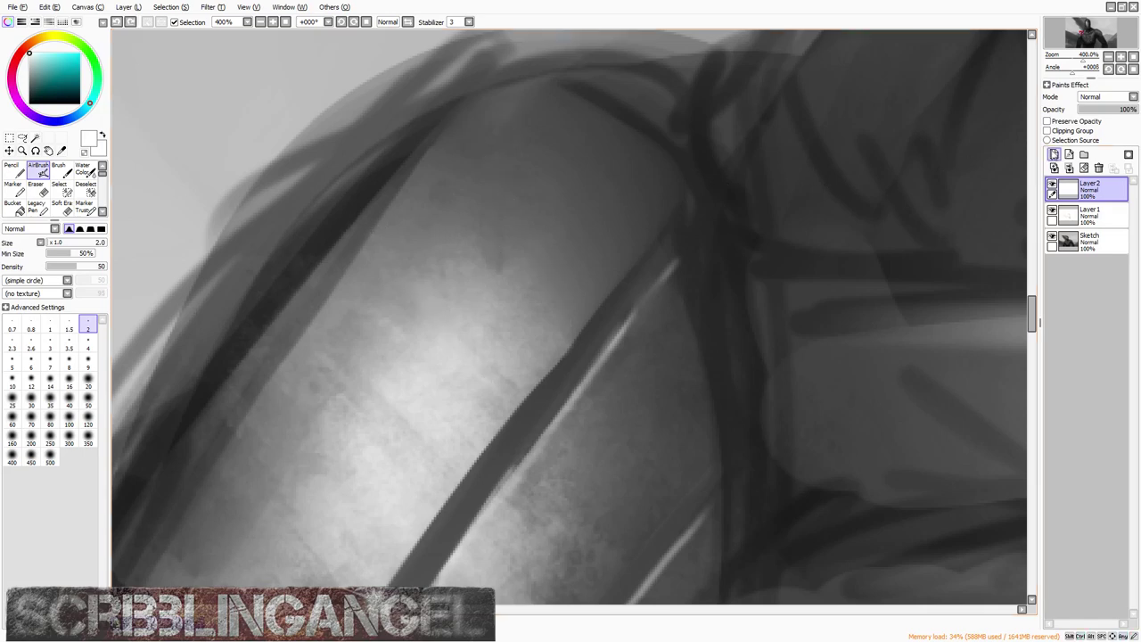
Step: Add another layer and draw thin white crisscrossing scratches over the shoulder pad's upper panel with the AirBrush at size 2
left_click(1054, 154)
scroll(366, 186, "down", 3)
scroll(377, 214, "up", 2)
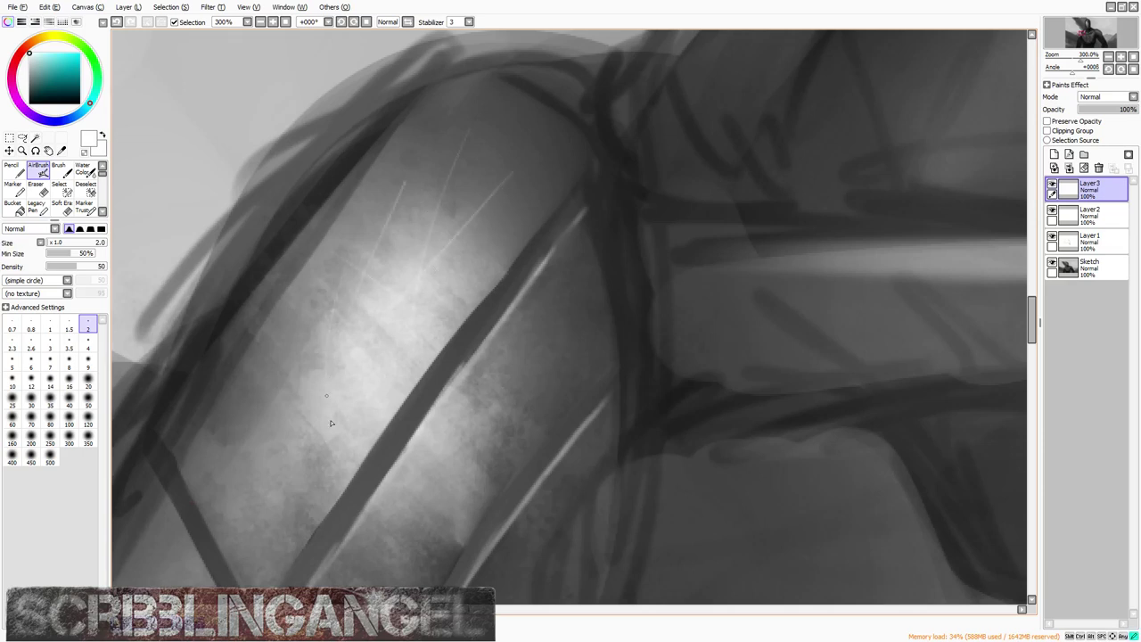
left_click_drag(552, 192, 431, 401)
left_click_drag(551, 349, 456, 223)
left_click_drag(551, 238, 494, 116)
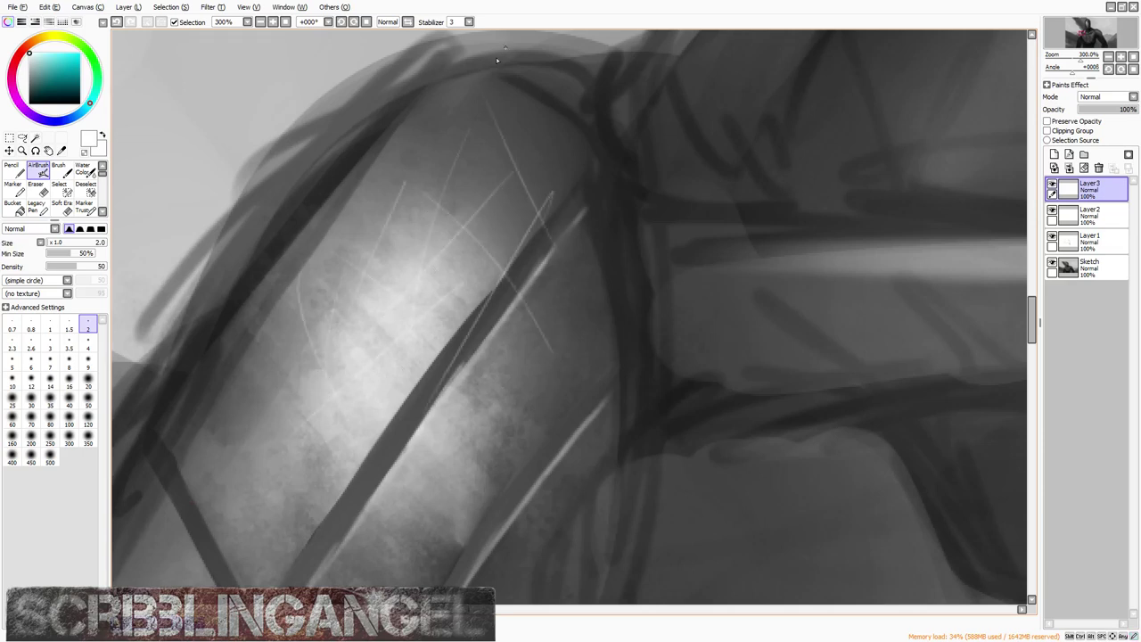
left_click_drag(496, 59, 474, 253)
left_click_drag(531, 268, 458, 226)
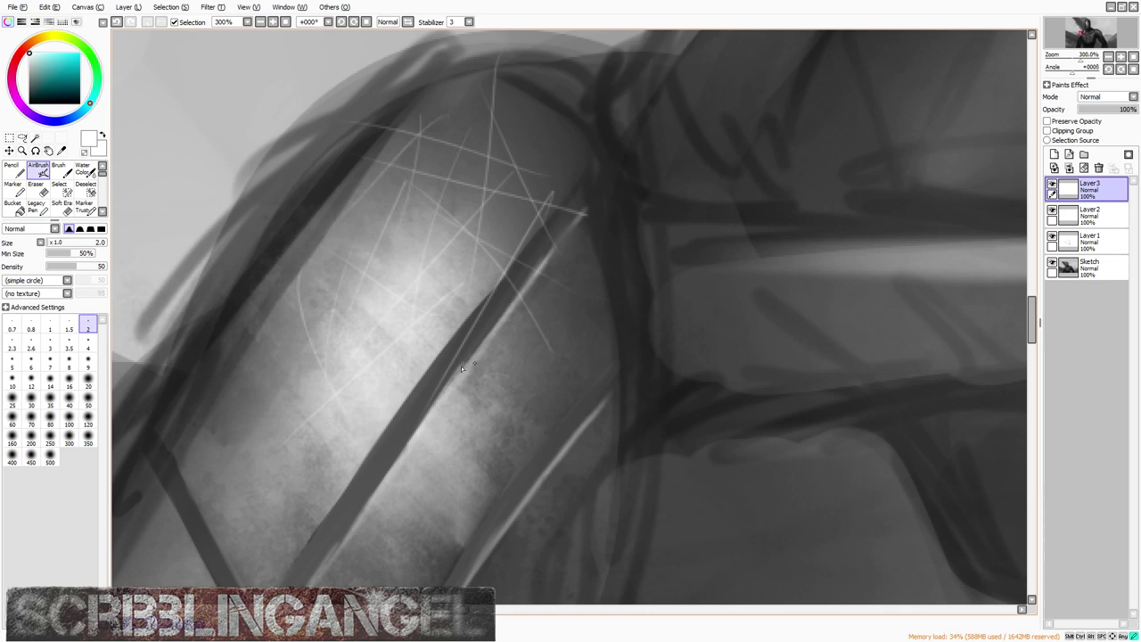
Step: Extend the white scratches down to the lower seam and outer edge of the shoulder pad's upper panel
scroll(462, 368, "down", 1)
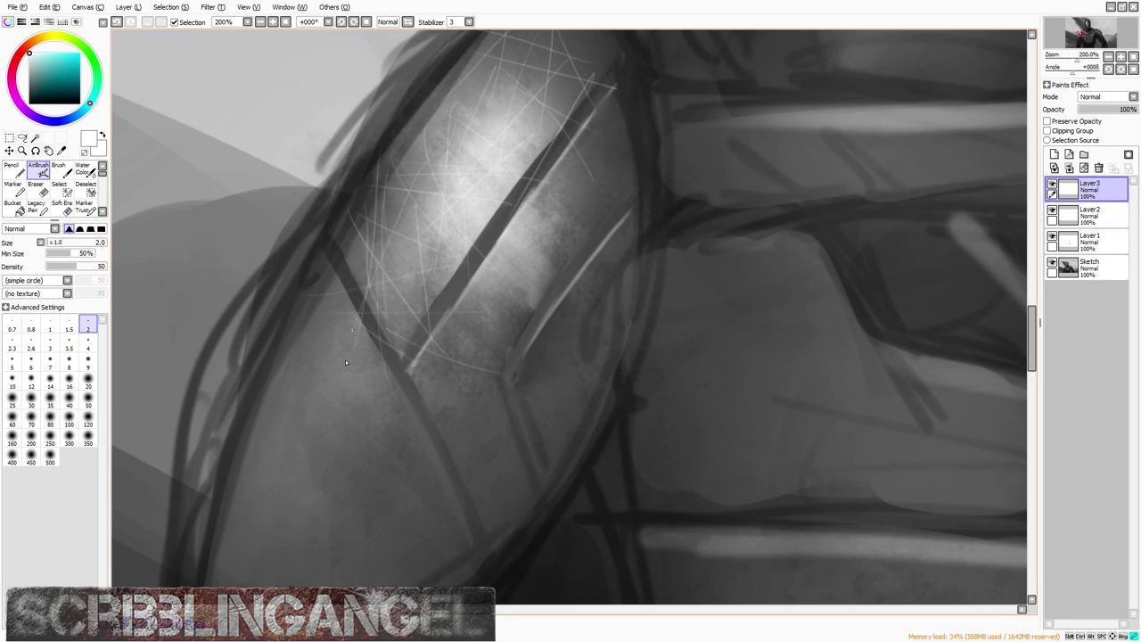
scroll(353, 357, "down", 1)
scroll(396, 237, "up", 2)
left_click_drag(386, 257, 424, 105)
scroll(468, 223, "down", 3)
scroll(472, 197, "up", 1)
left_click_drag(423, 262, 442, 228)
scroll(459, 201, "down", 1)
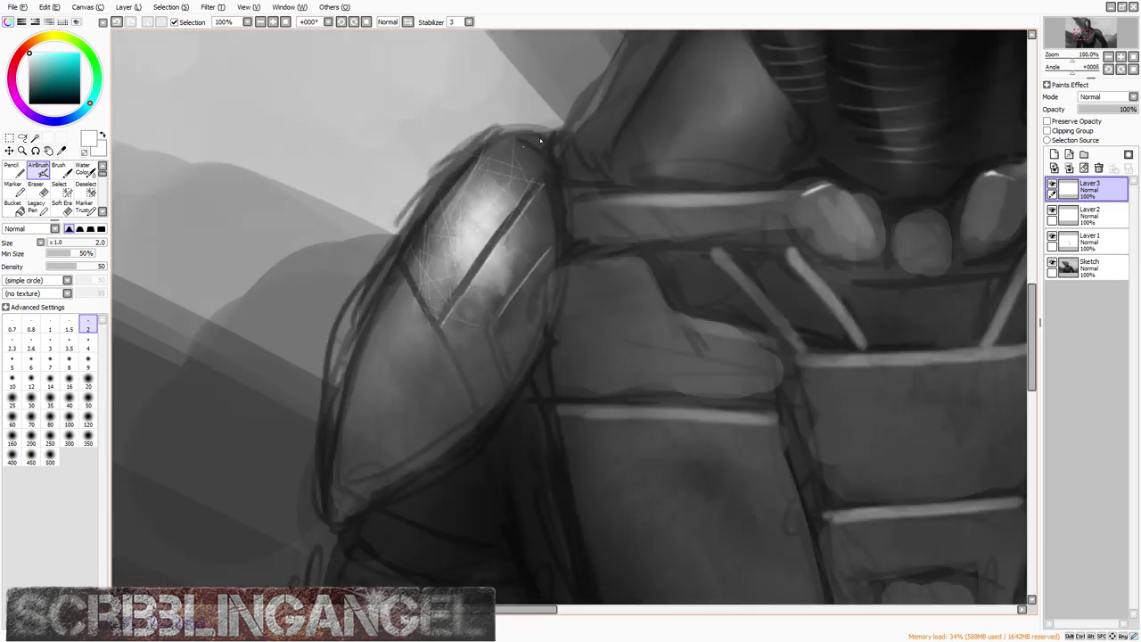
Step: Lower Layer3's opacity to 36% and erase white scratches overshooting the panel edges with the Eraser at size 35
scroll(539, 140, "up", 2)
left_click(1102, 109)
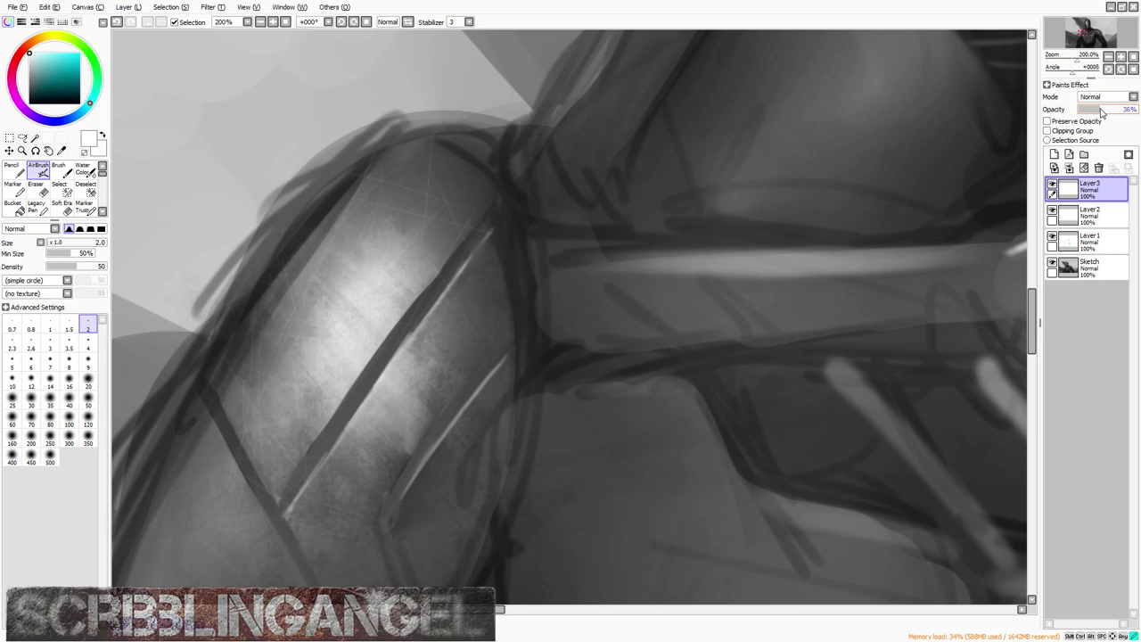
key("e")
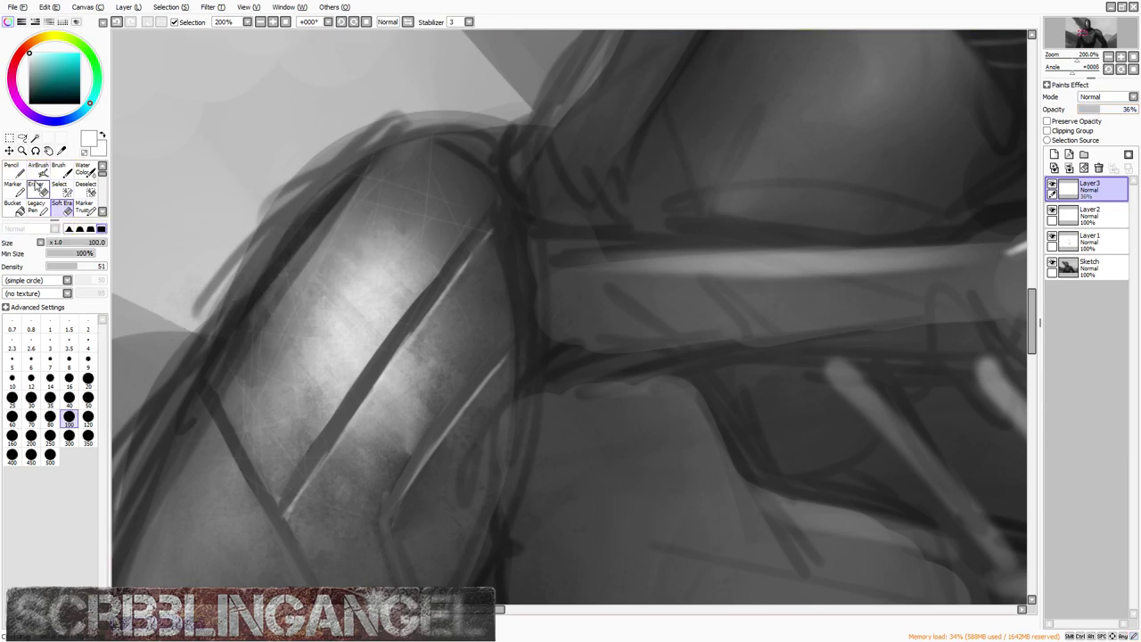
key("bracketright")
key("bracketright")
key("bracketright")
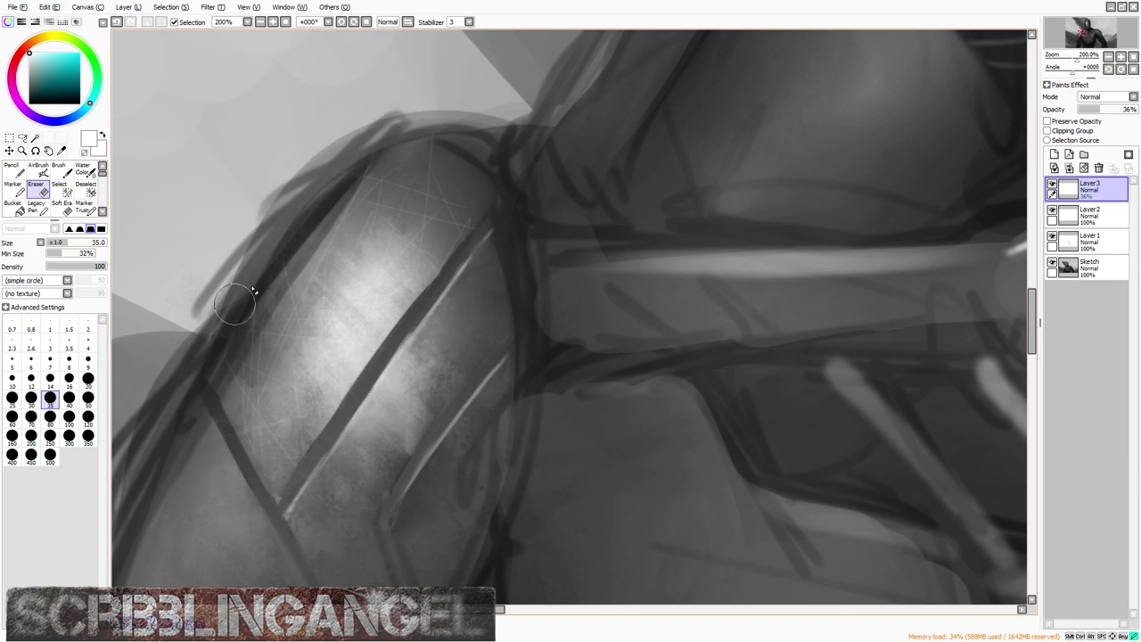
Step: Fade parts of the white scratches on the shoulder pad with the soft eraser at size 120
left_click(62, 205)
key("bracketright")
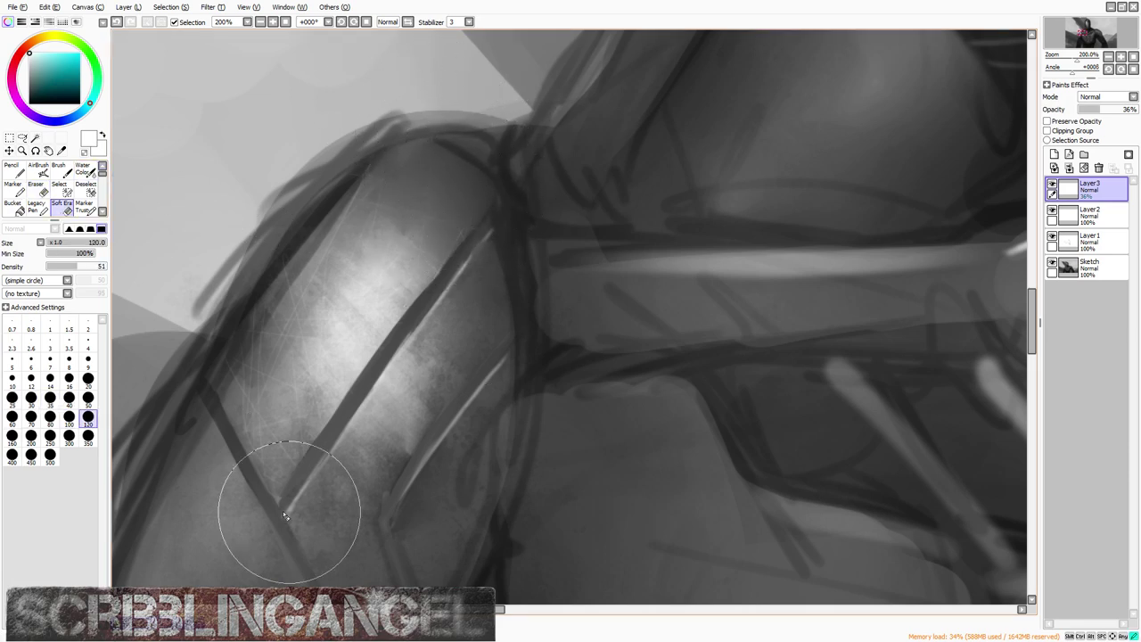
scroll(426, 278, "down", 3)
scroll(407, 234, "up", 3)
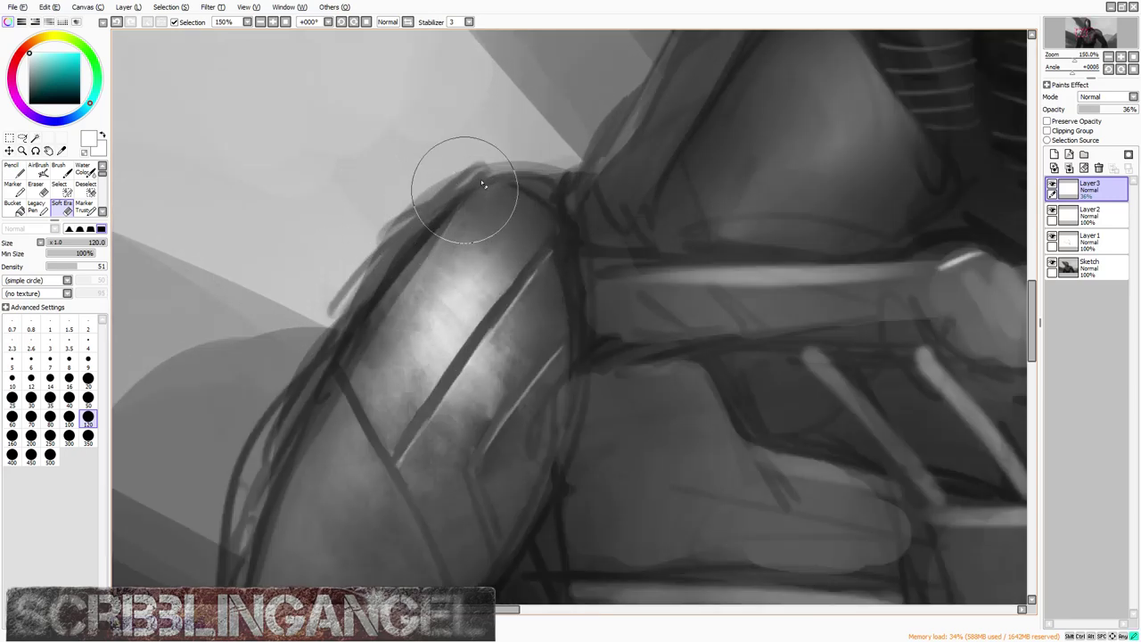
Step: Add a new layer and draw thin black crisscrossing scratches over the shoulder pad's highlight with the AirBrush at size 2
scroll(428, 221, "down", 4)
scroll(588, 191, "up", 2)
left_click(1055, 154)
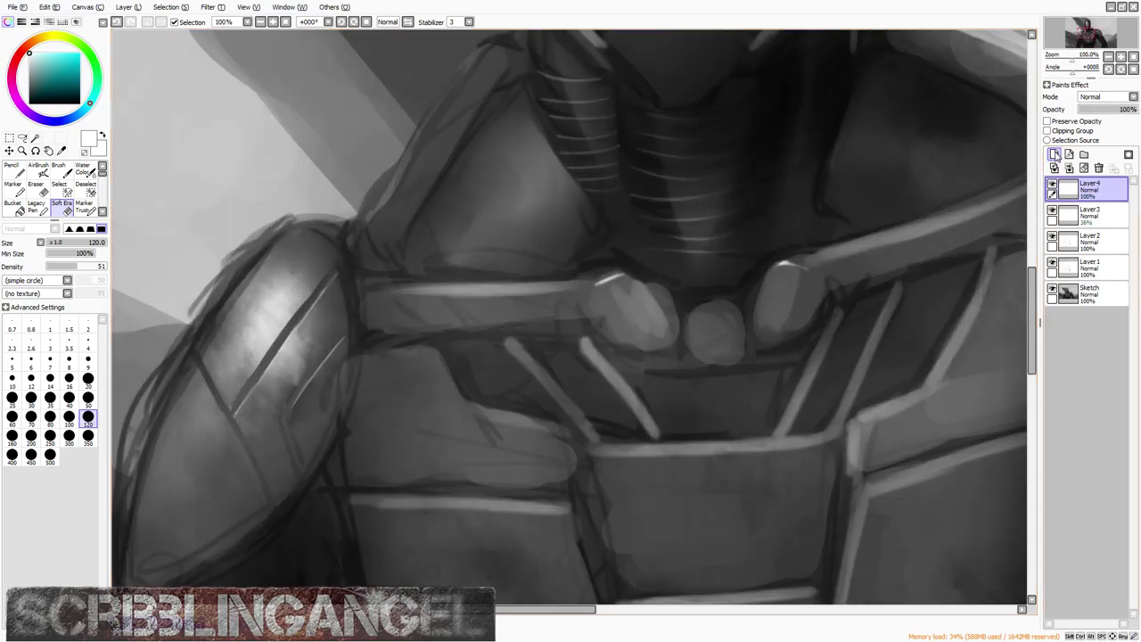
scroll(378, 260, "up", 2)
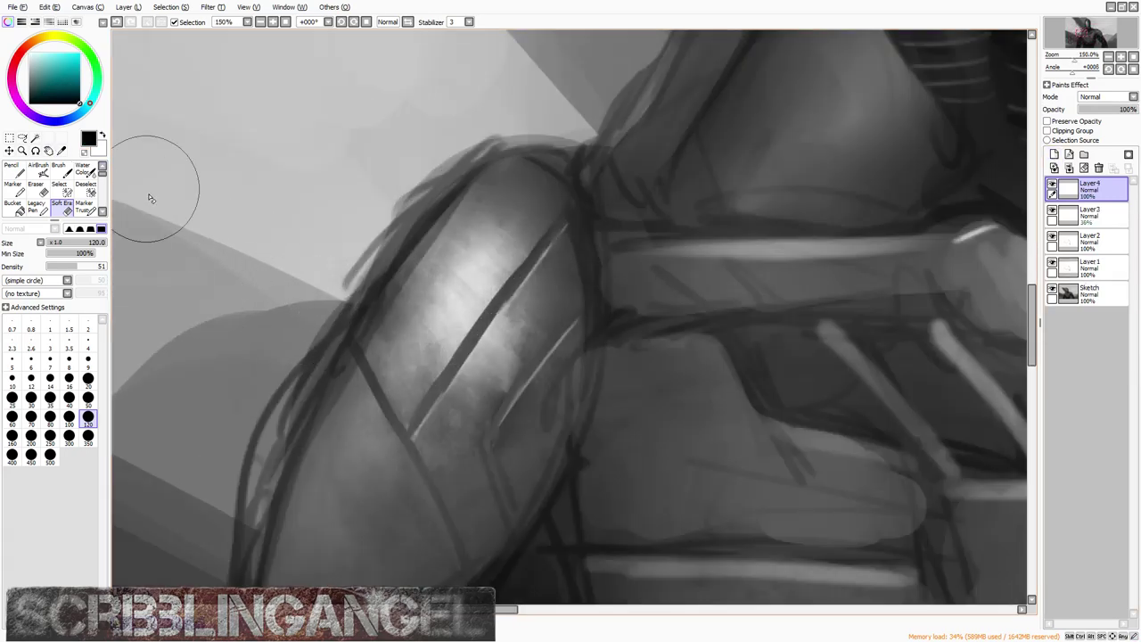
left_click(37, 169)
scroll(508, 206, "up", 2)
left_click_drag(544, 122, 473, 379)
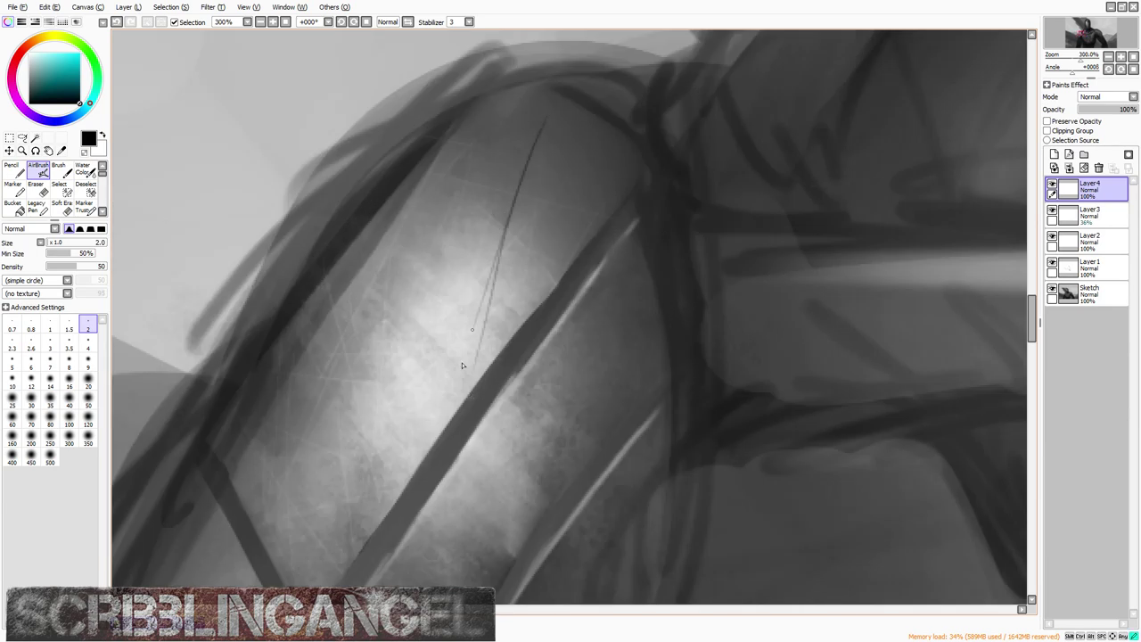
left_click_drag(564, 205, 408, 343)
left_click_drag(533, 280, 366, 299)
left_click_drag(436, 177, 443, 362)
left_click_drag(427, 252, 495, 362)
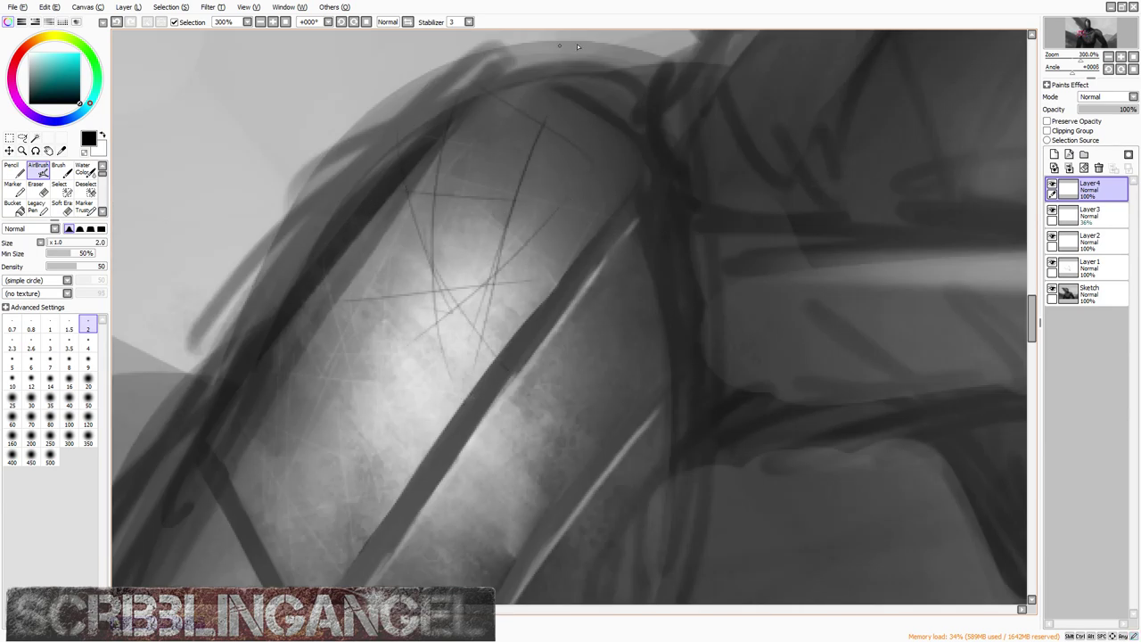
left_click_drag(480, 308, 342, 328)
left_click_drag(407, 196, 422, 380)
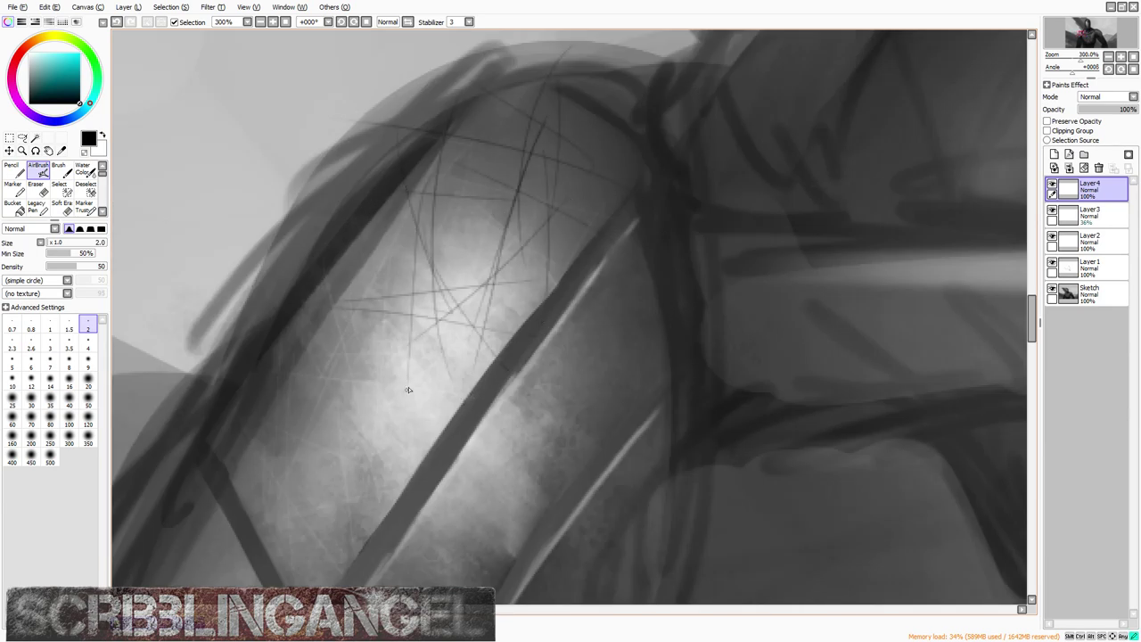
Step: Continue the black scratches down the shoulder pad's upper panel to its lower seam
left_click_drag(419, 327, 448, 426)
left_click_drag(460, 412, 306, 374)
left_click_drag(380, 285, 359, 438)
left_click_drag(319, 296, 316, 504)
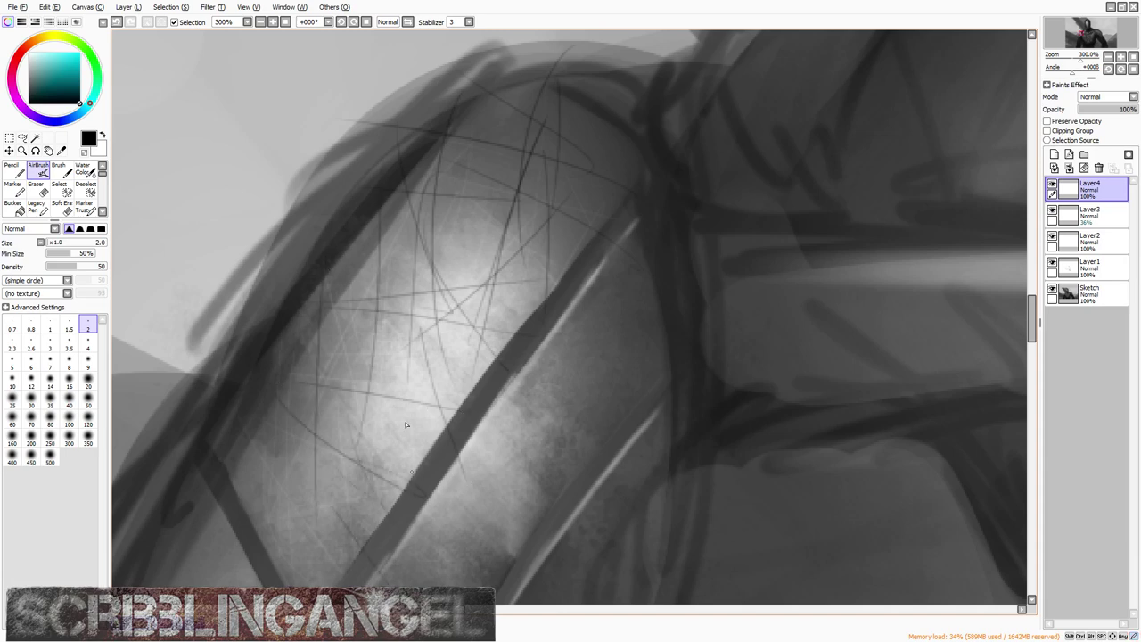
scroll(331, 317, "down", 2)
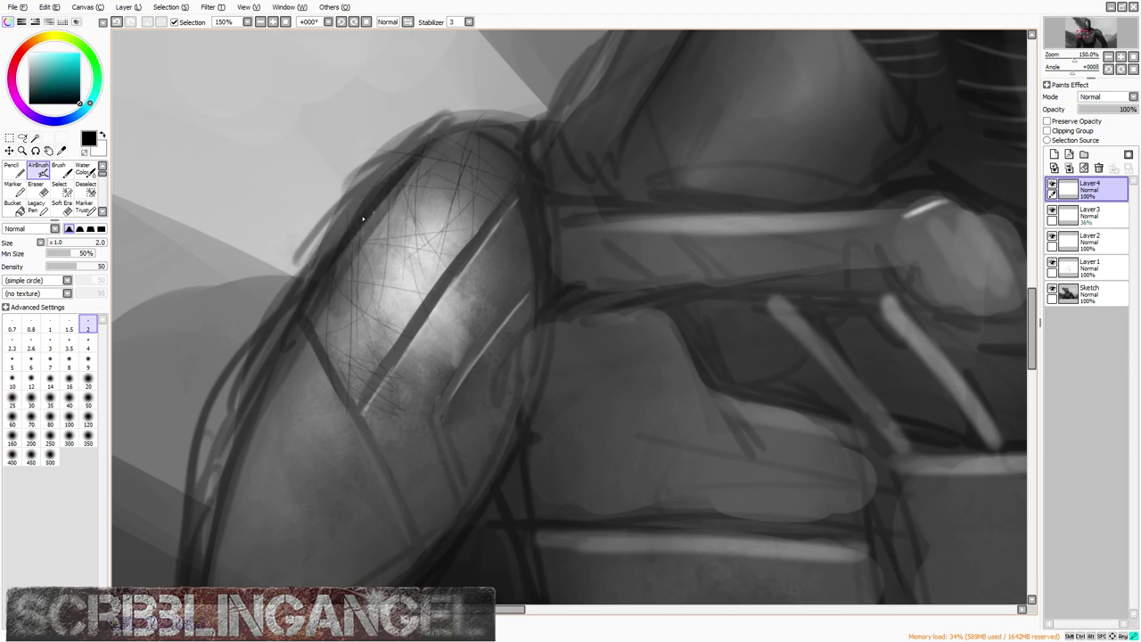
left_click_drag(342, 289, 303, 355)
Step: Erase black scratches crossing the panel's seams and groove with the Eraser at size 35
scroll(342, 288, "down", 1)
scroll(330, 294, "up", 2)
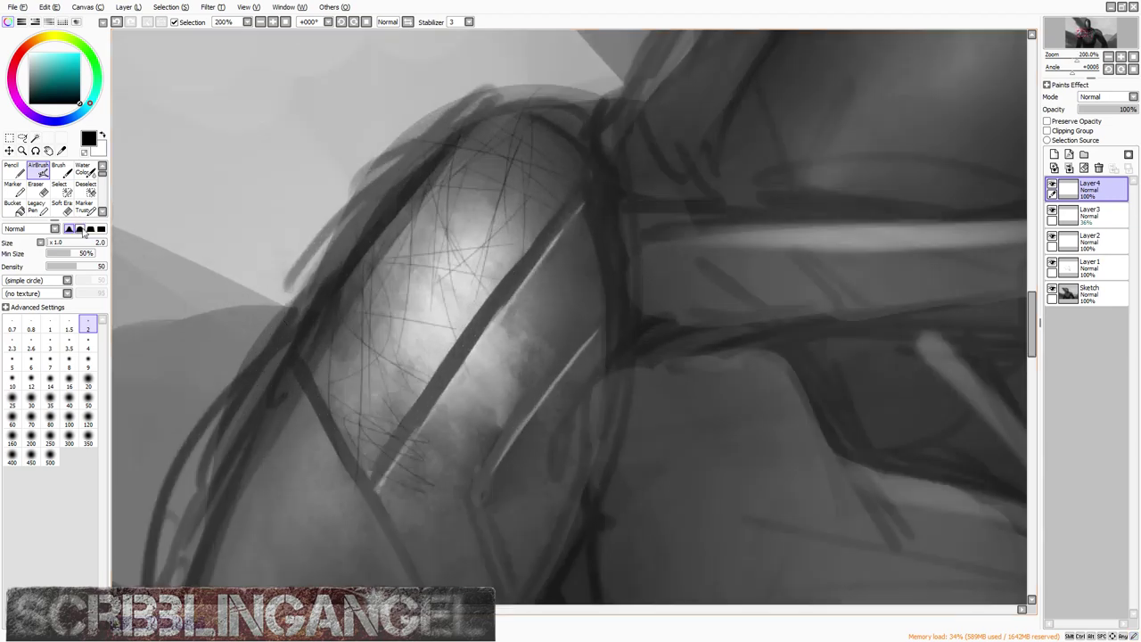
left_click(42, 194)
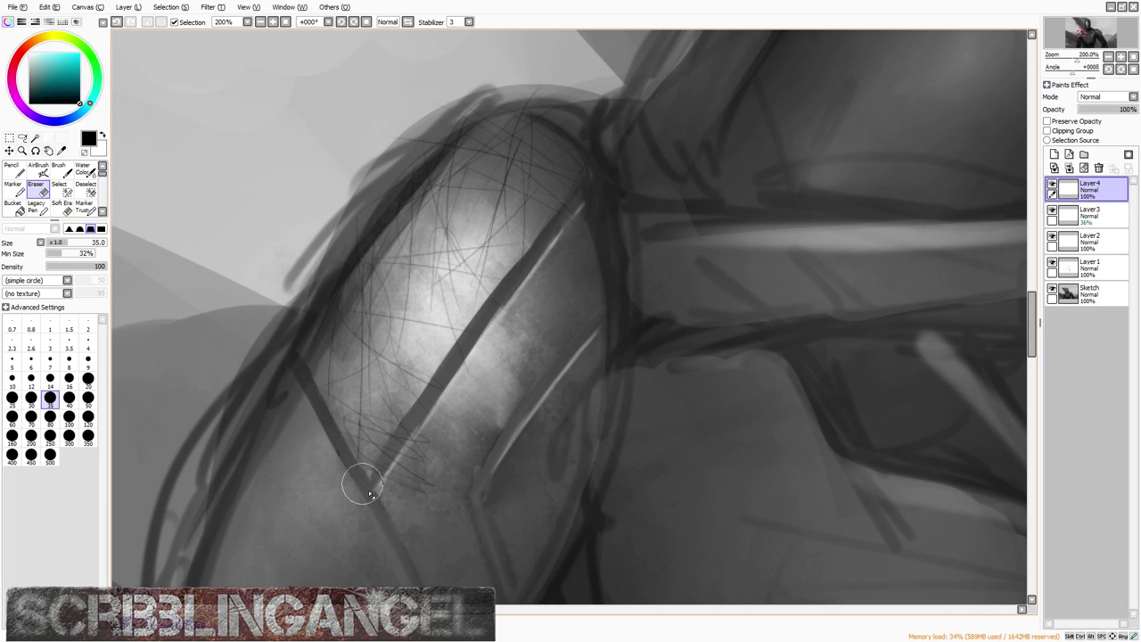
left_click_drag(392, 468, 432, 406)
left_click(589, 123)
Step: Set Layer4's opacity to 45% and fade the outer black scratches with the soft eraser at size 120
left_click(63, 207)
left_click(1114, 108)
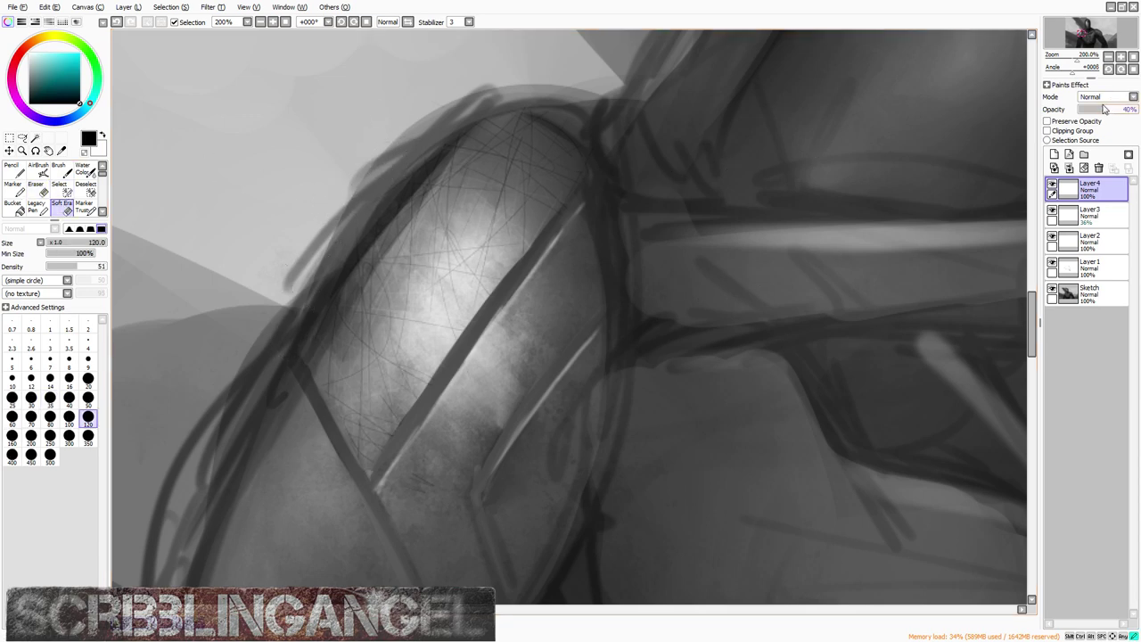
mouse_move(560, 180)
left_mouse_down()
mouse_move(498, 126)
mouse_move(526, 158)
mouse_move(496, 158)
left_mouse_up()
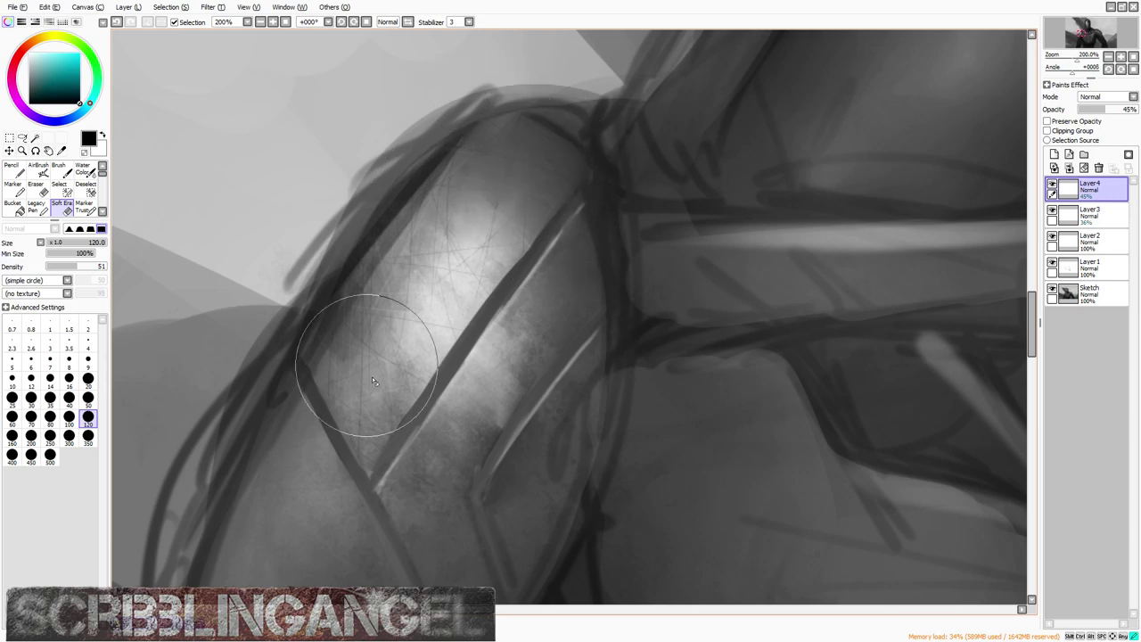
scroll(522, 329, "down", 4)
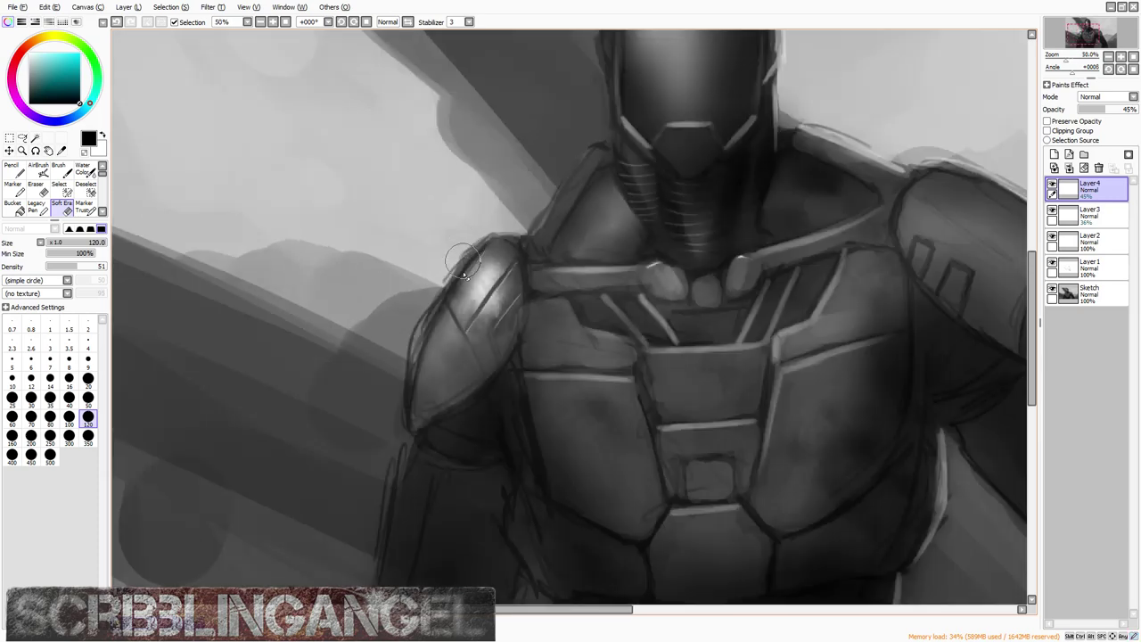
Step: Add a new layer and draw a thin white highlight along a diagonal scratch near the shoulder pad's groove with the AirBrush at size 3
scroll(504, 322, "up", 3)
scroll(546, 263, "up", 2)
left_click(1055, 154)
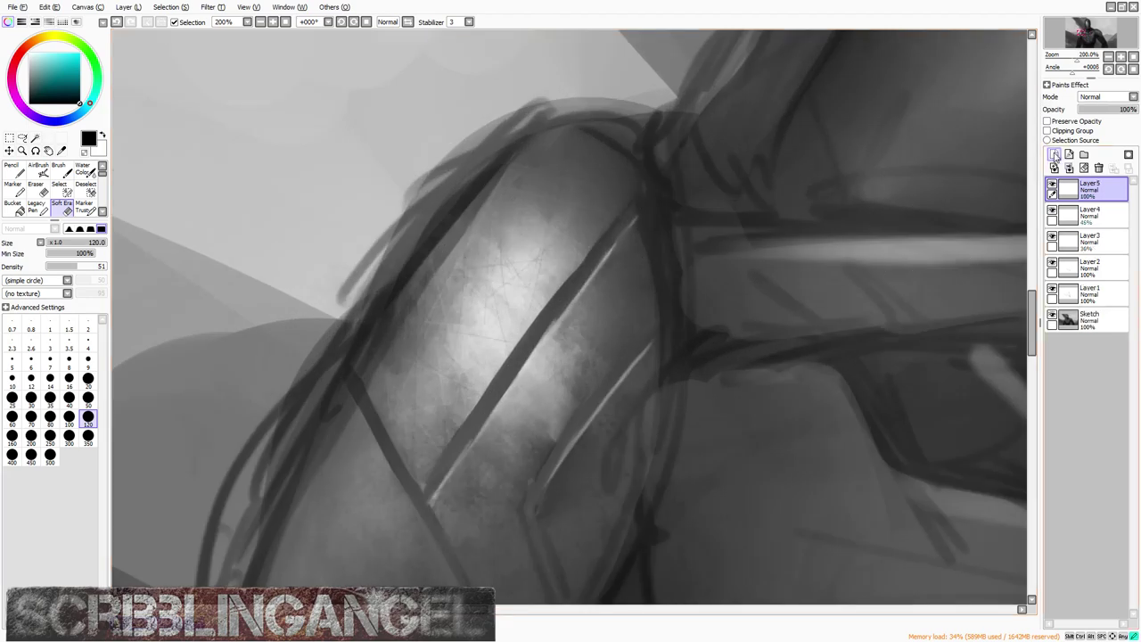
left_click(38, 170)
key("x")
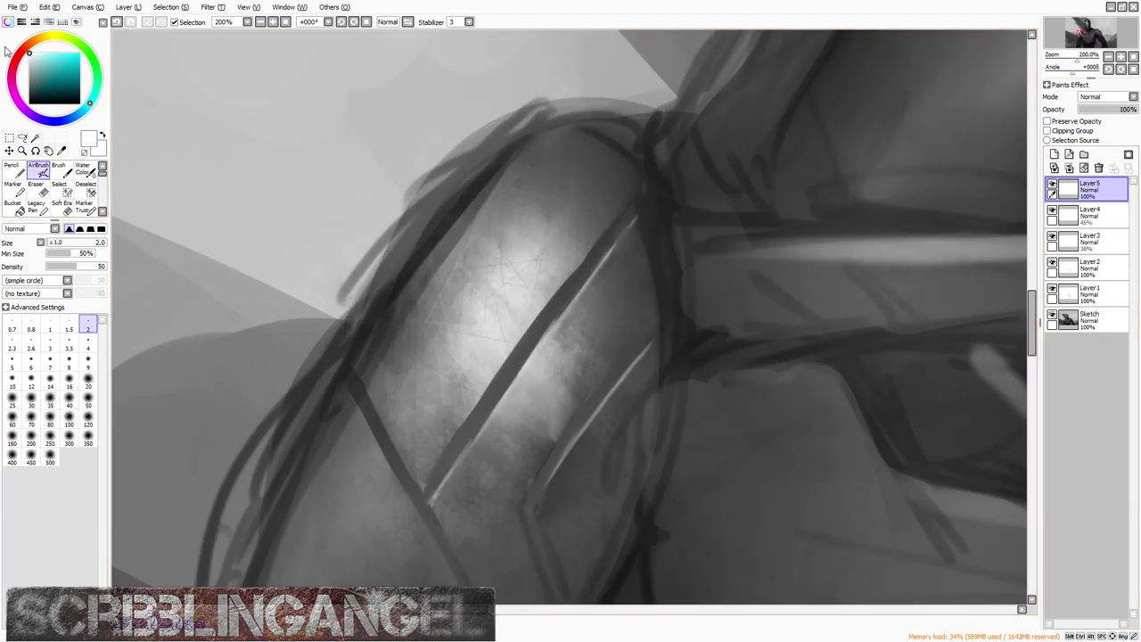
left_click(50, 346)
scroll(553, 299, "up", 6)
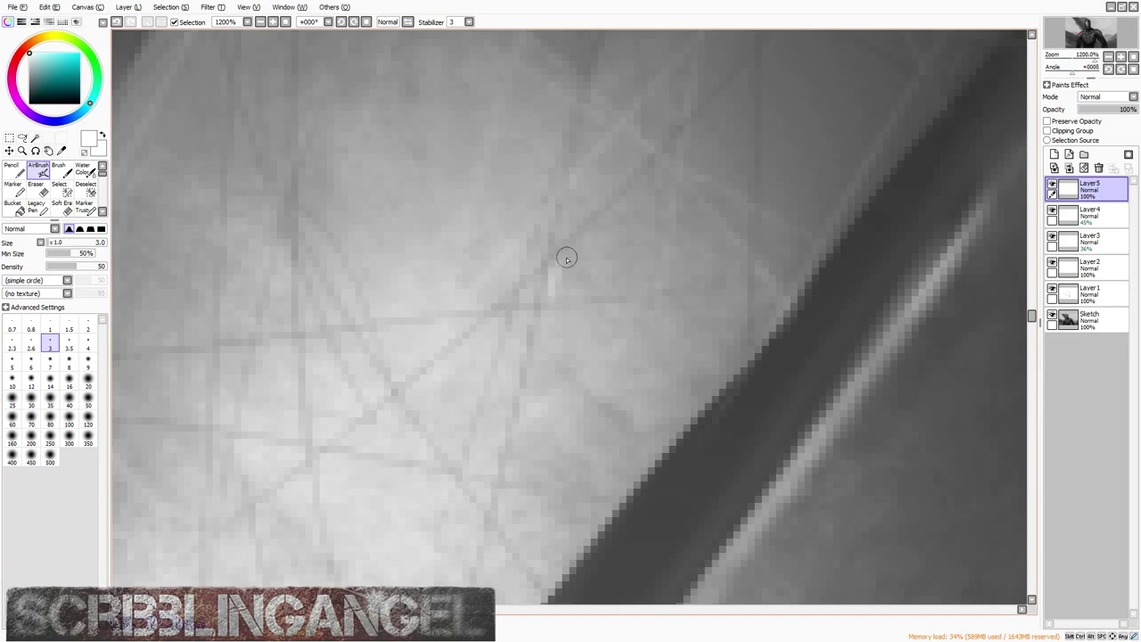
left_click_drag(566, 258, 660, 159)
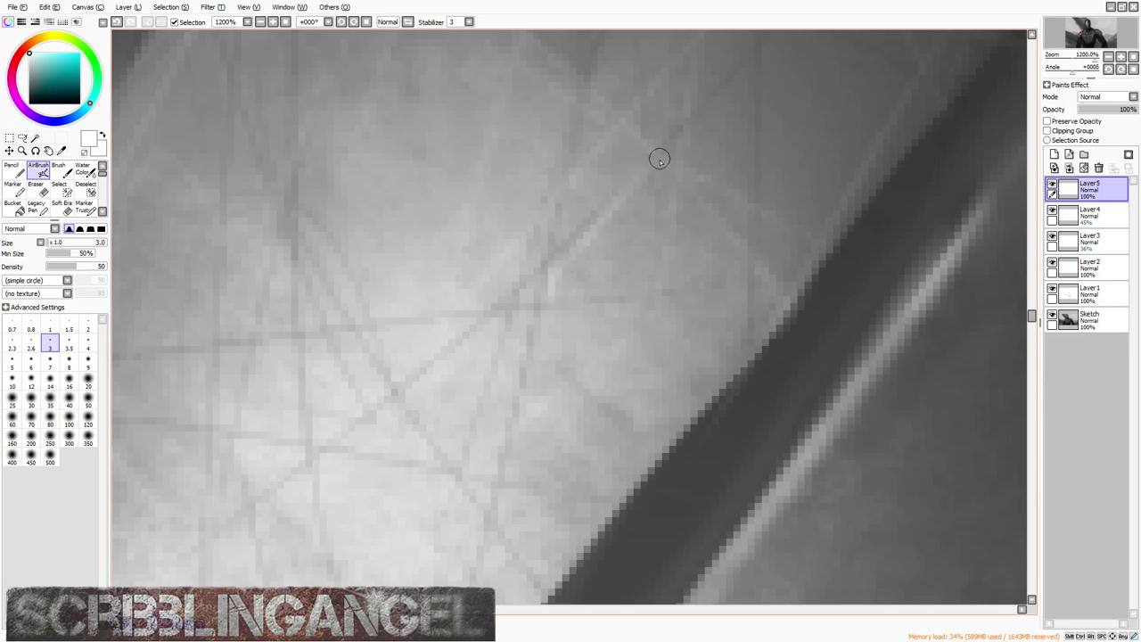
scroll(629, 190, "down", 4)
scroll(644, 165, "up", 3)
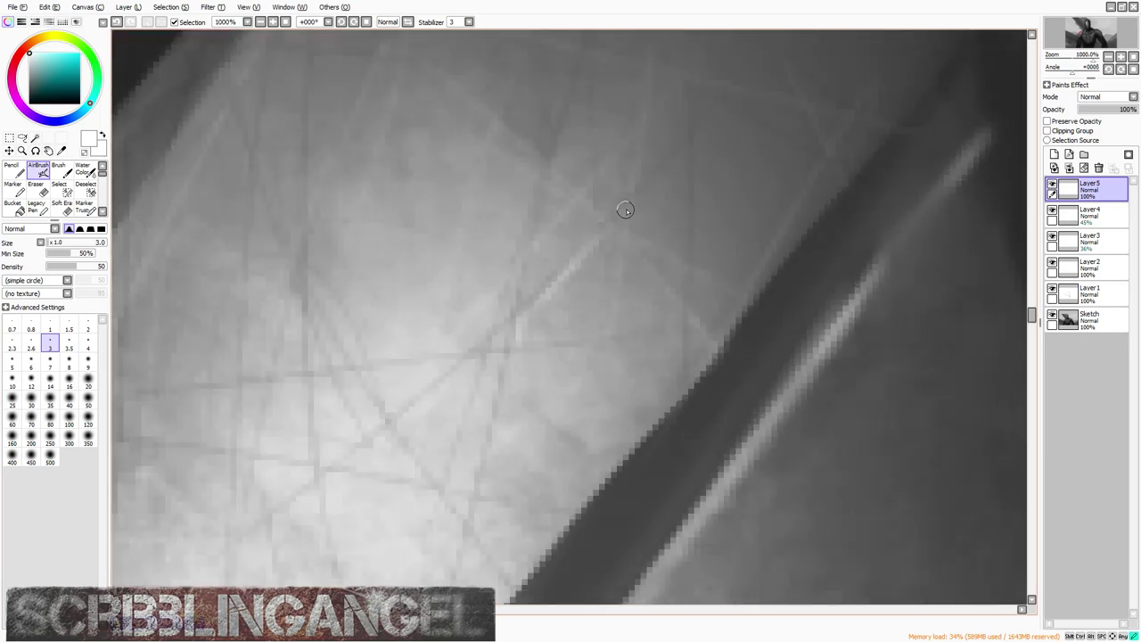
Step: Extend the white diagonal scratch and draw thin vertical white scratches from the groove up toward the shoulder pad's tip
mouse_move(647, 191)
left_mouse_down()
mouse_move(687, 146)
mouse_move(672, 282)
left_mouse_up()
scroll(629, 211, "down", 3)
scroll(665, 178, "up", 3)
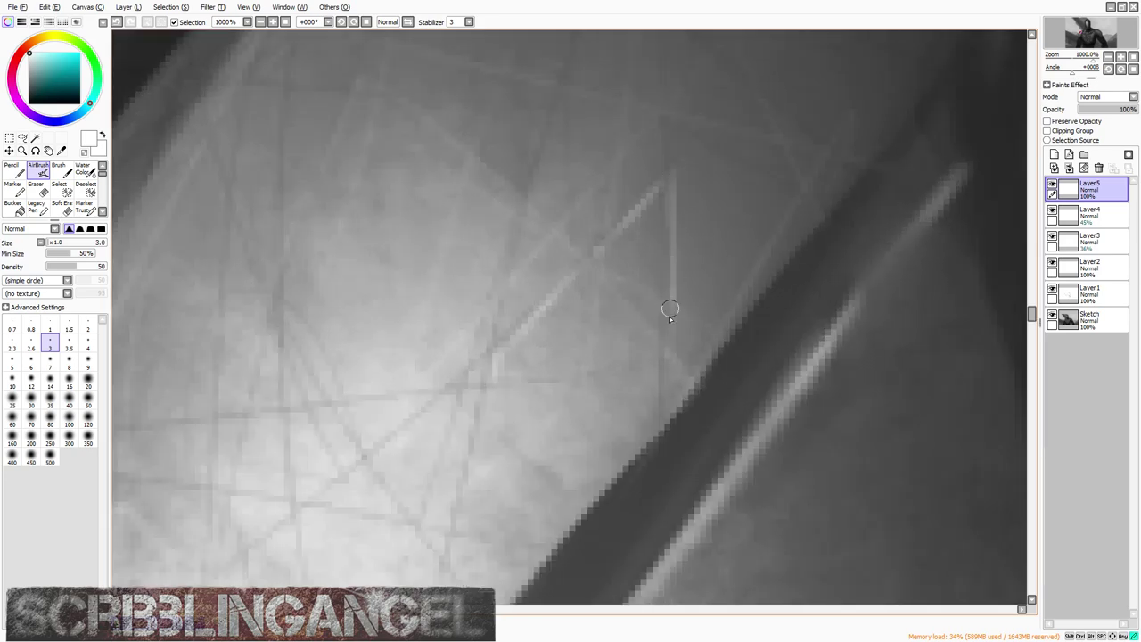
scroll(598, 274, "down", 3)
scroll(517, 298, "up", 2)
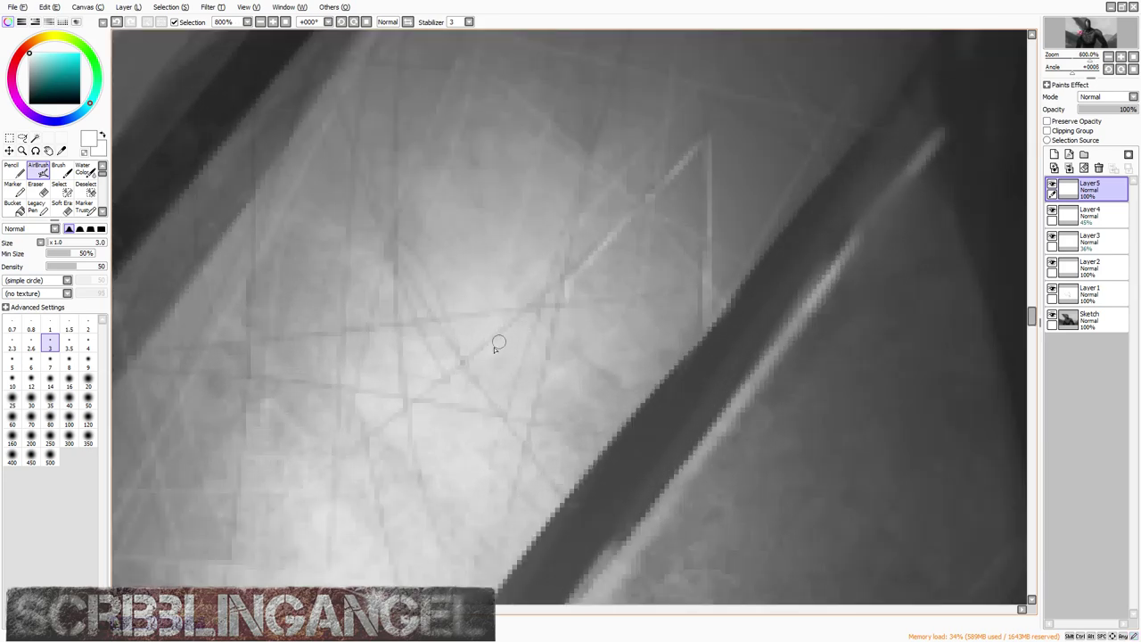
scroll(511, 331, "down", 3)
scroll(602, 222, "up", 3)
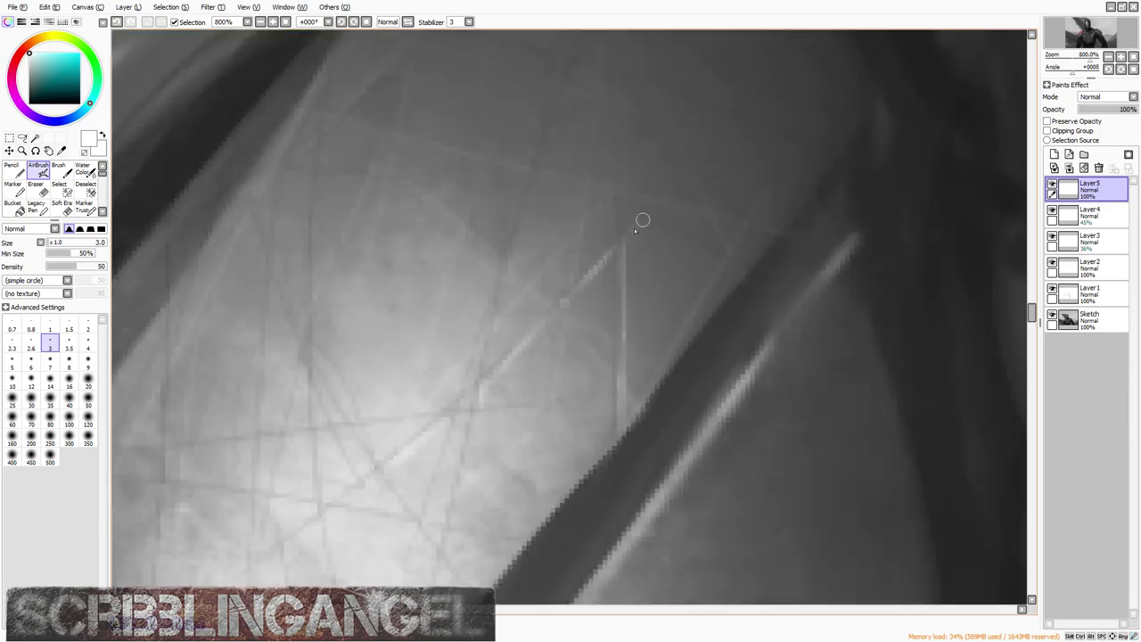
scroll(607, 258, "down", 2)
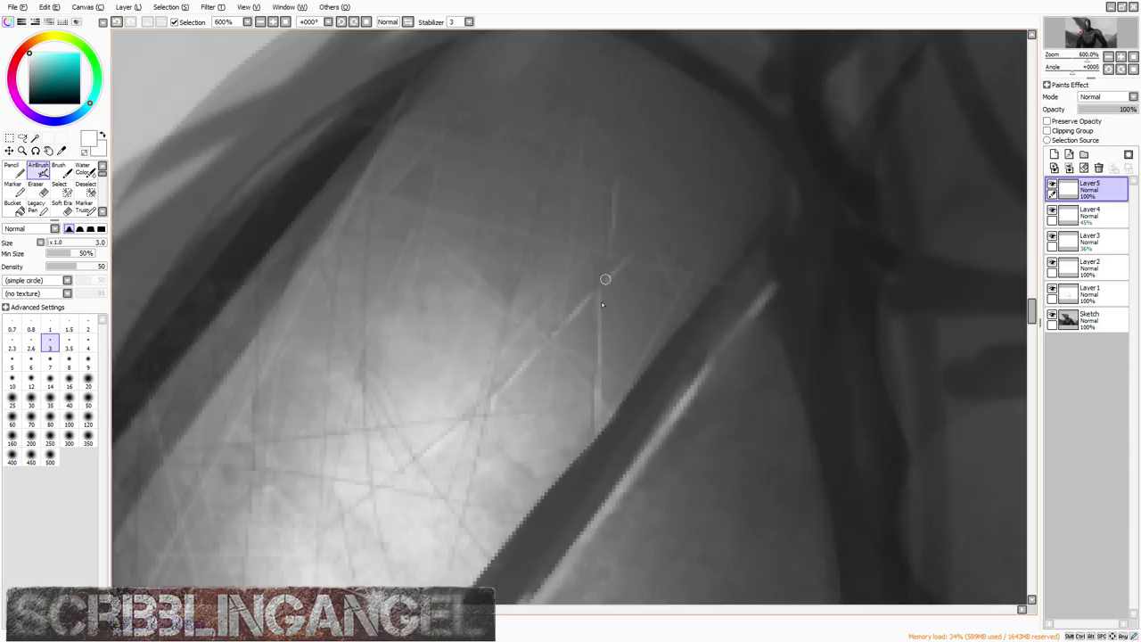
scroll(605, 279, "down", 2)
scroll(600, 226, "up", 3)
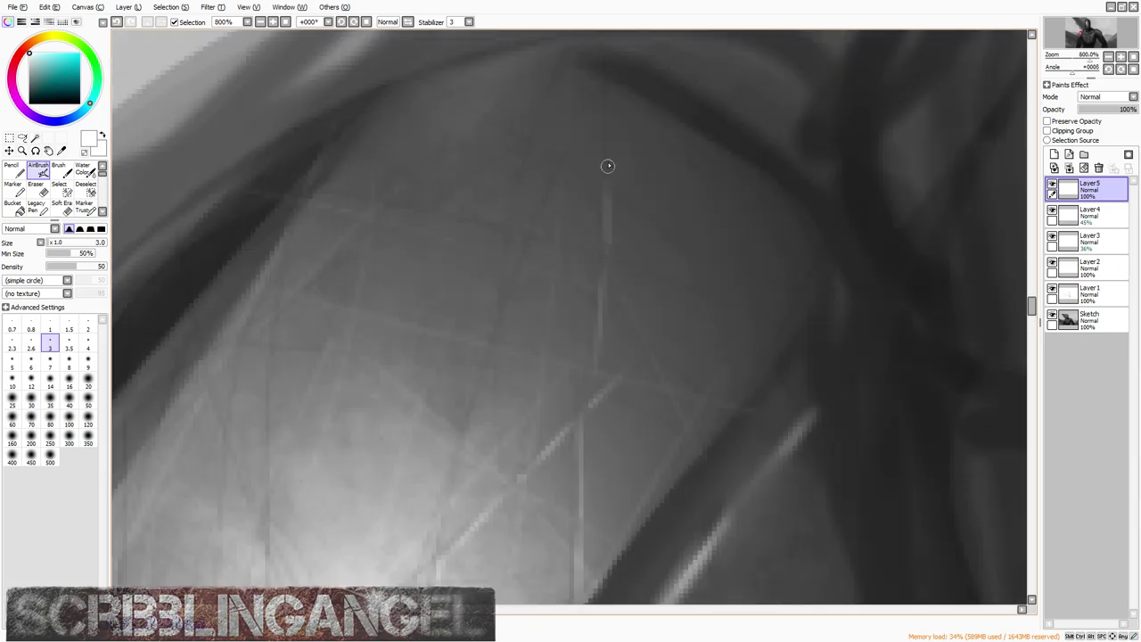
Step: Add short slanted white scratches in the shoulder pad's upper panel, meeting above the white diagonal scratch
scroll(709, 276, "down", 6)
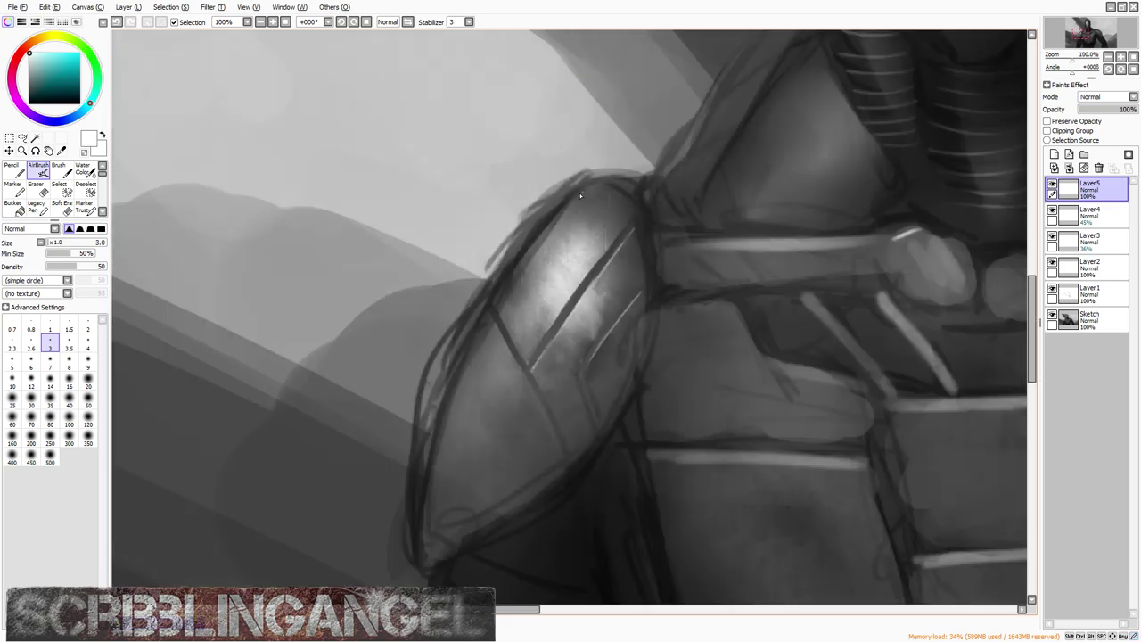
scroll(582, 234, "up", 5)
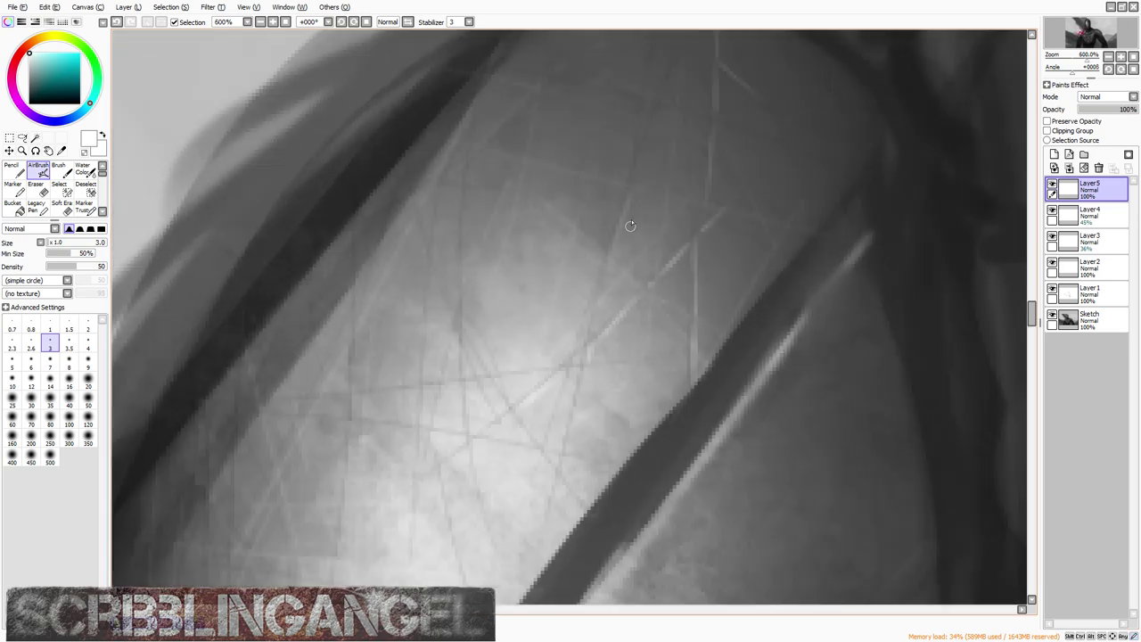
scroll(641, 188, "down", 2)
scroll(646, 176, "up", 2)
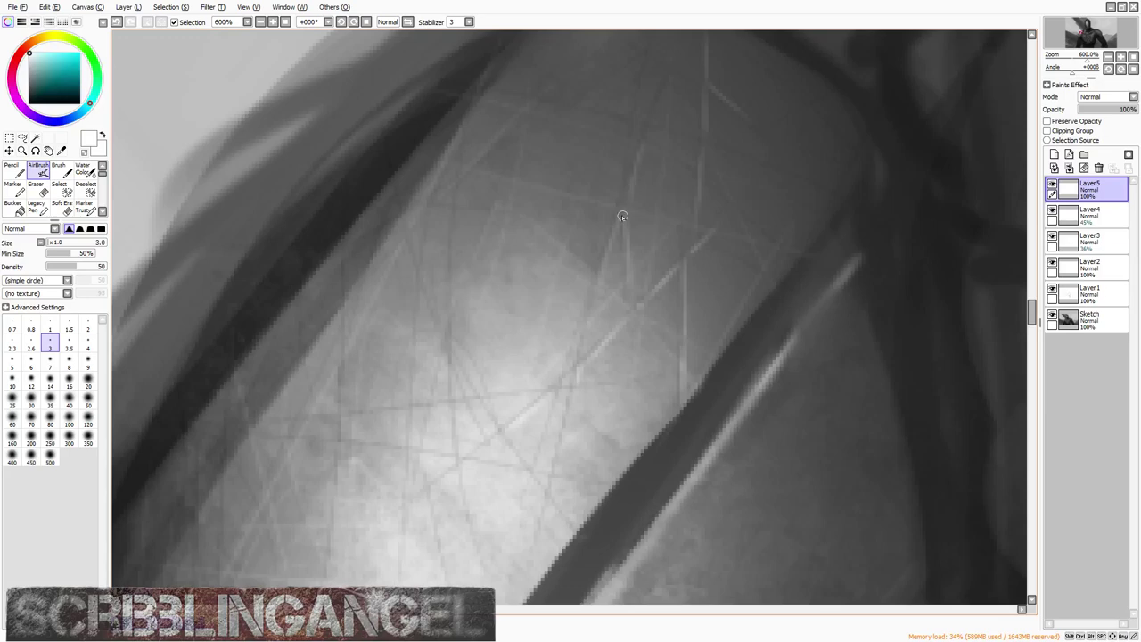
scroll(622, 216, "down", 1)
scroll(645, 137, "up", 1)
scroll(635, 197, "down", 5)
scroll(558, 295, "up", 7)
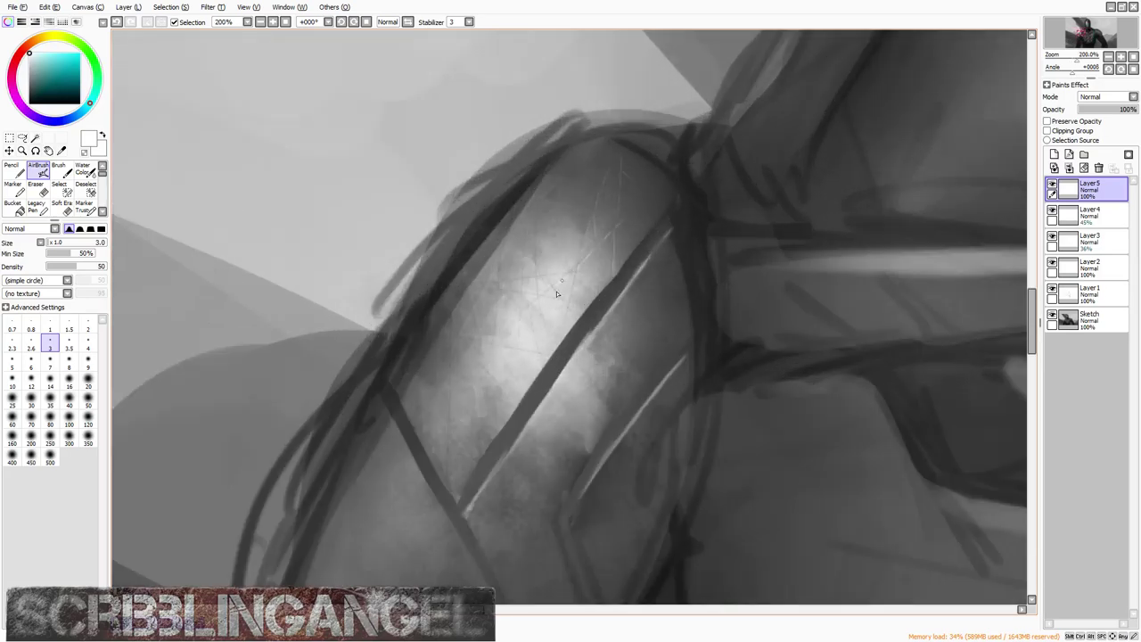
Step: Draw fine white scratches across the lower part of the upper panel and along its outer edge
scroll(564, 359, "down", 4)
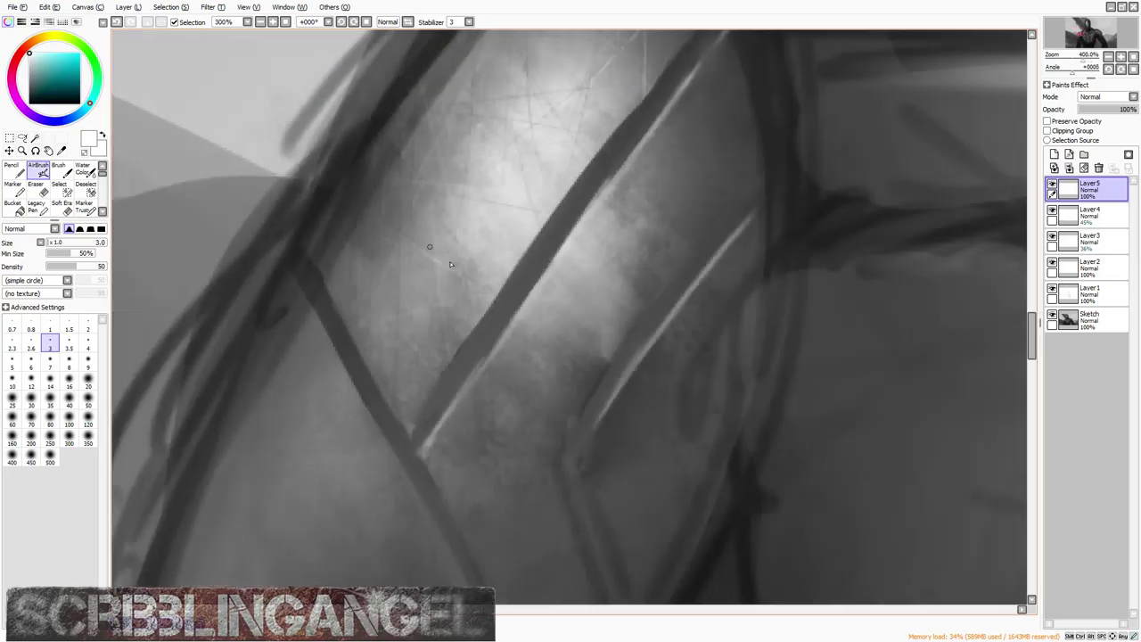
scroll(426, 303, "up", 3)
scroll(379, 241, "down", 5)
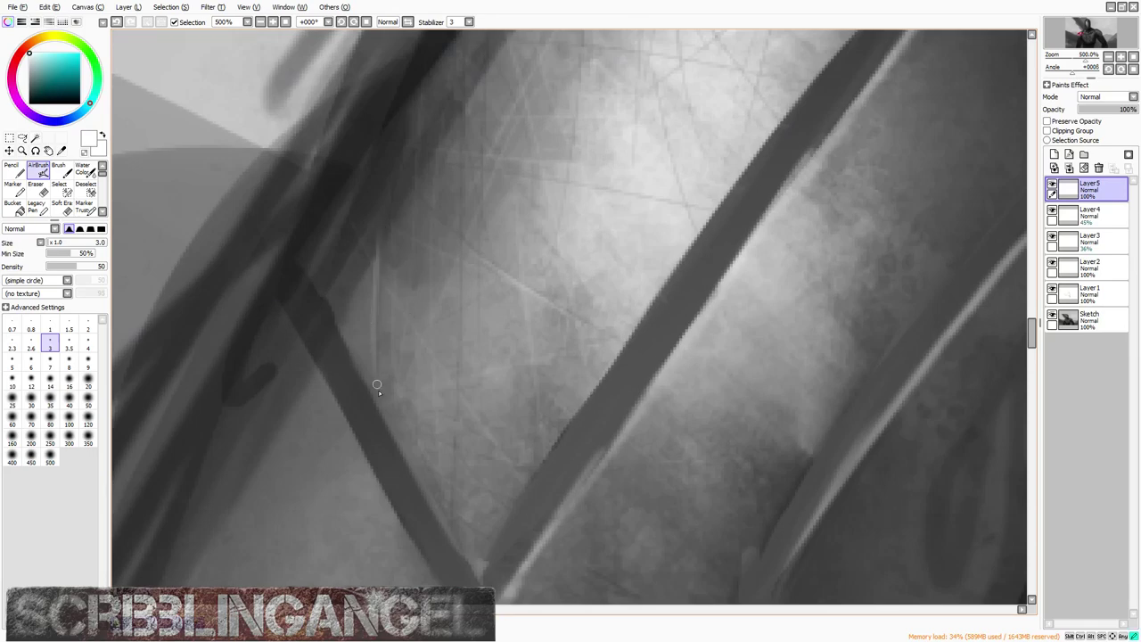
scroll(409, 248, "up", 3)
scroll(451, 266, "down", 2)
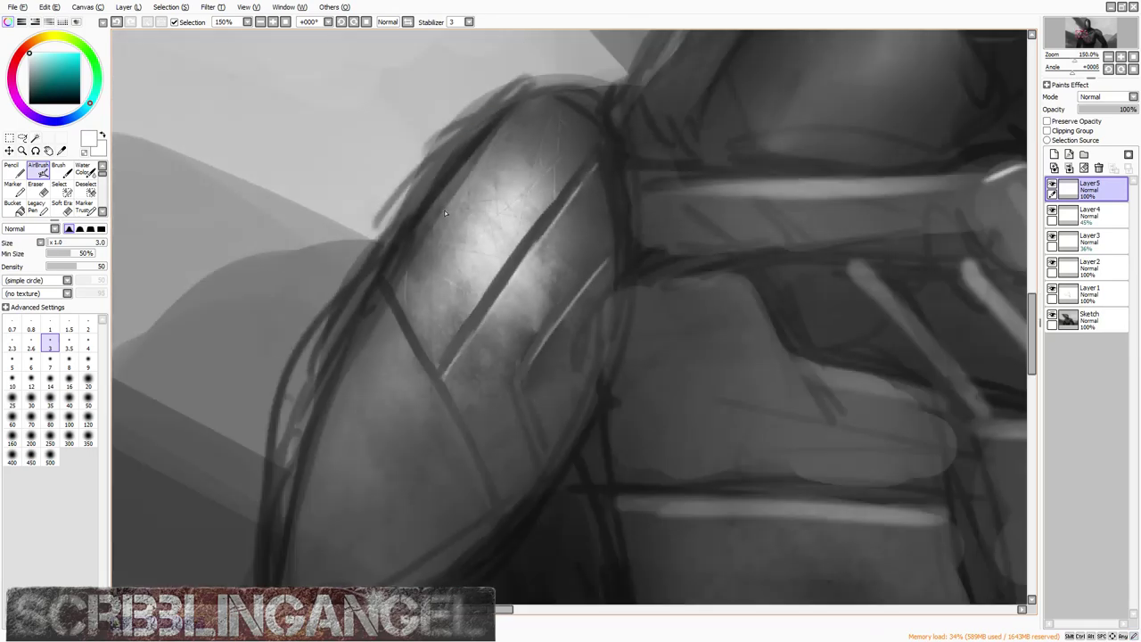
Step: Add a new layer and paint black blotches and long tapering streaks at the shoulder pad's upper end with the AirBrush at size 9
left_click(1054, 154)
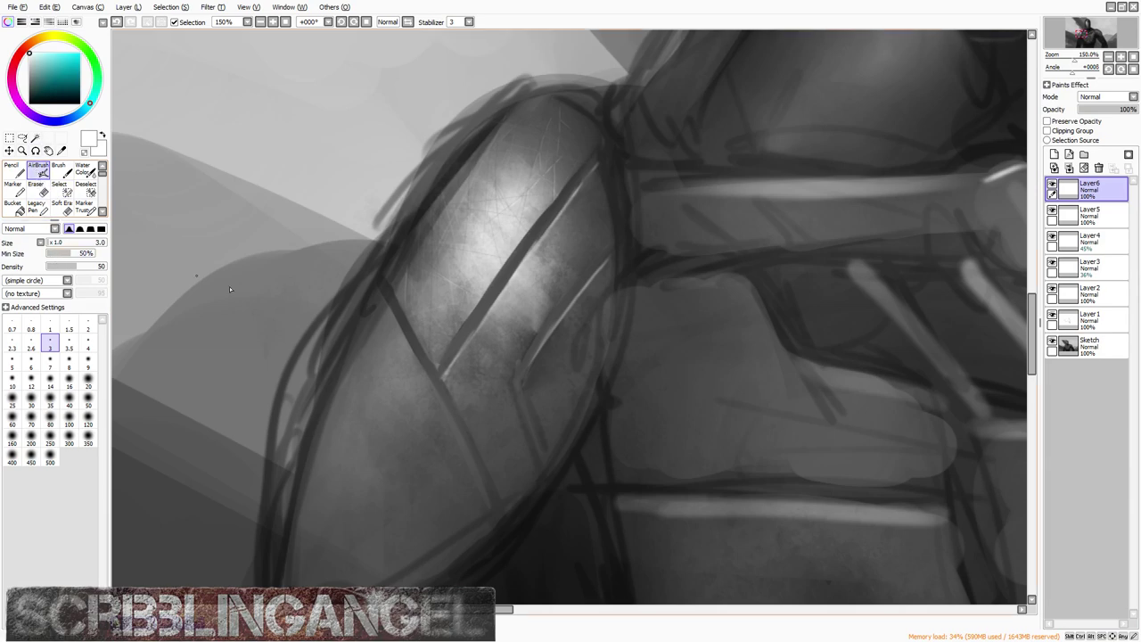
key("bracketright")
key("bracketright")
key("bracketright")
scroll(509, 209, "down", 1)
scroll(528, 168, "up", 5)
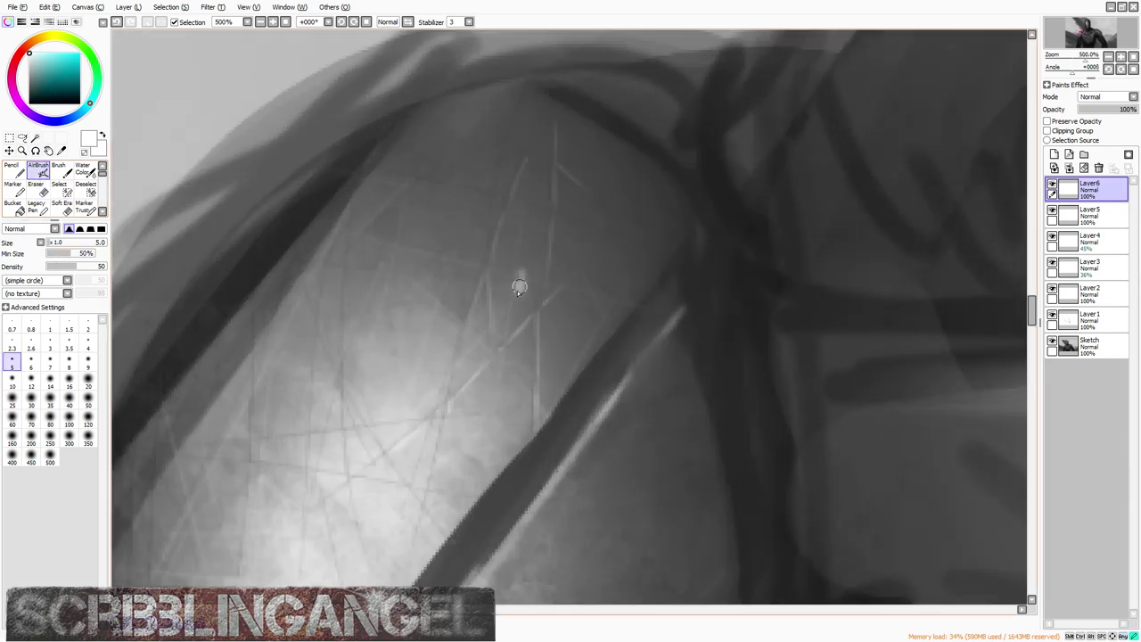
key("ctrl+z")
mouse_move(529, 264)
left_mouse_down()
mouse_move(522, 304)
mouse_move(525, 275)
mouse_move(540, 270)
mouse_move(539, 306)
mouse_move(549, 259)
mouse_move(528, 300)
mouse_move(514, 290)
mouse_move(494, 318)
mouse_move(471, 294)
mouse_move(502, 241)
mouse_move(493, 287)
left_mouse_up()
key("bracketright")
key("bracketright")
key("bracketright")
key("bracketright")
mouse_move(472, 247)
left_mouse_down()
mouse_move(375, 471)
mouse_move(328, 547)
left_mouse_up()
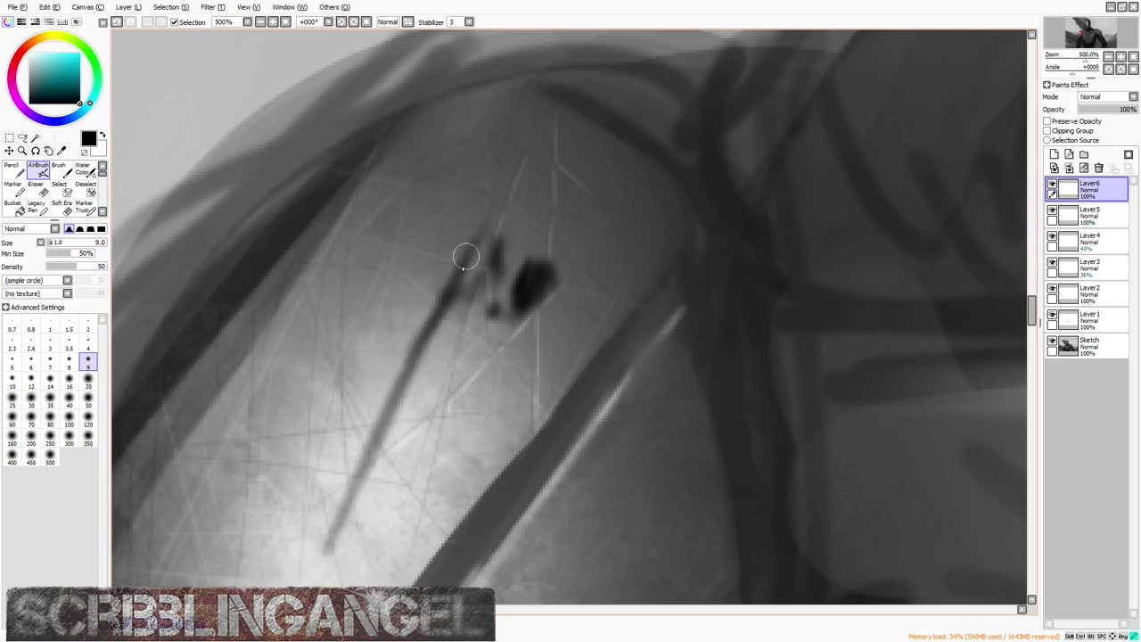
left_click_drag(534, 173, 408, 402)
mouse_move(397, 508)
left_mouse_down()
mouse_move(476, 339)
mouse_move(605, 153)
left_mouse_up()
mouse_move(537, 198)
left_mouse_down()
mouse_move(547, 145)
mouse_move(564, 169)
mouse_move(596, 131)
mouse_move(581, 121)
mouse_move(626, 150)
mouse_move(583, 158)
mouse_move(619, 146)
mouse_move(638, 162)
mouse_move(628, 224)
mouse_move(644, 209)
mouse_move(644, 230)
mouse_move(657, 202)
left_mouse_up()
Step: Paint smaller black specks and squiggles around the blotches and at the pad's outer top edge with the AirBrush at size 5
key("bracketleft")
key("bracketleft")
key("bracketleft")
key("bracketleft")
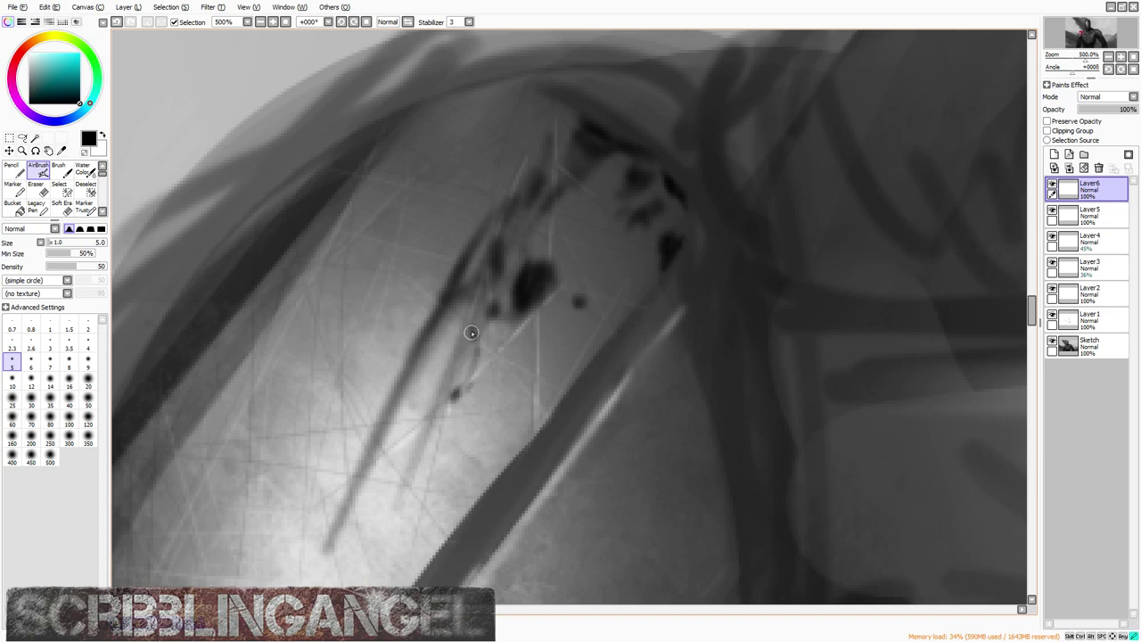
left_click_drag(565, 247, 550, 217)
scroll(551, 191, "down", 3)
scroll(530, 201, "up", 3)
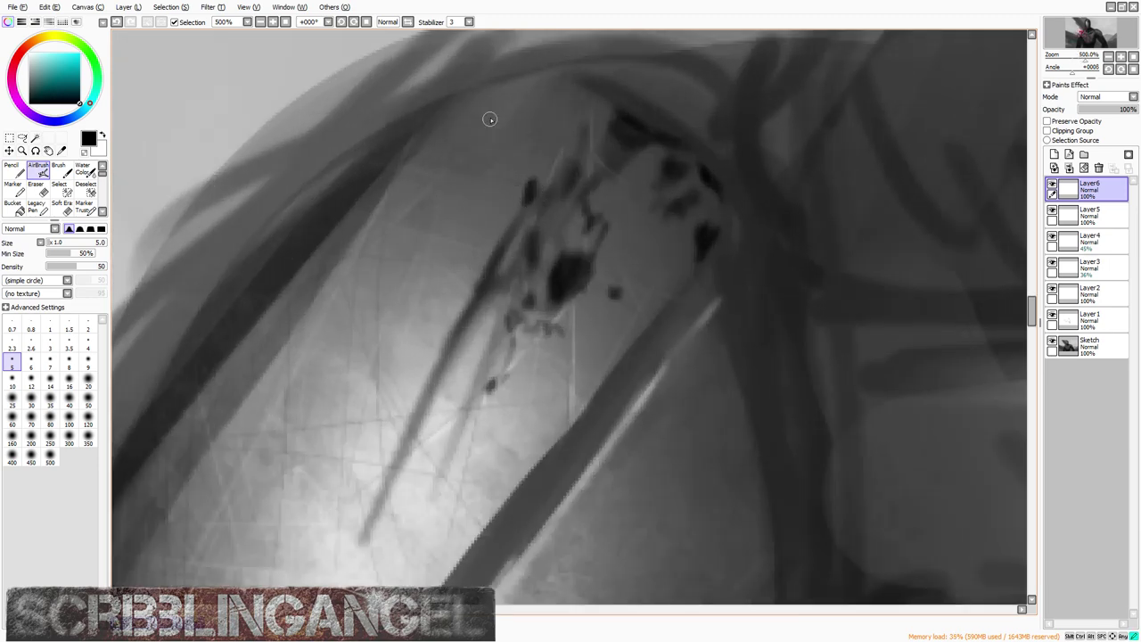
mouse_move(489, 118)
left_mouse_down()
mouse_move(459, 148)
mouse_move(481, 105)
mouse_move(493, 123)
mouse_move(497, 85)
mouse_move(458, 112)
left_mouse_up()
Step: Set Layer6's opacity to 21% to blend the black blotches into the shoulder pad
scroll(458, 112, "down", 3)
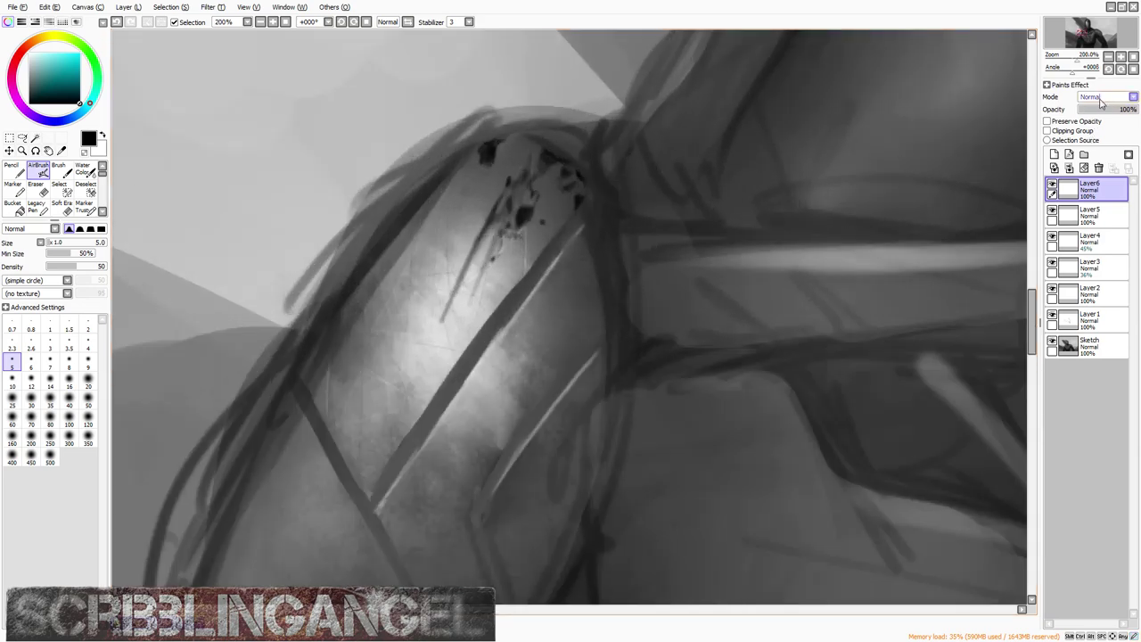
left_click_drag(1101, 107, 1088, 110)
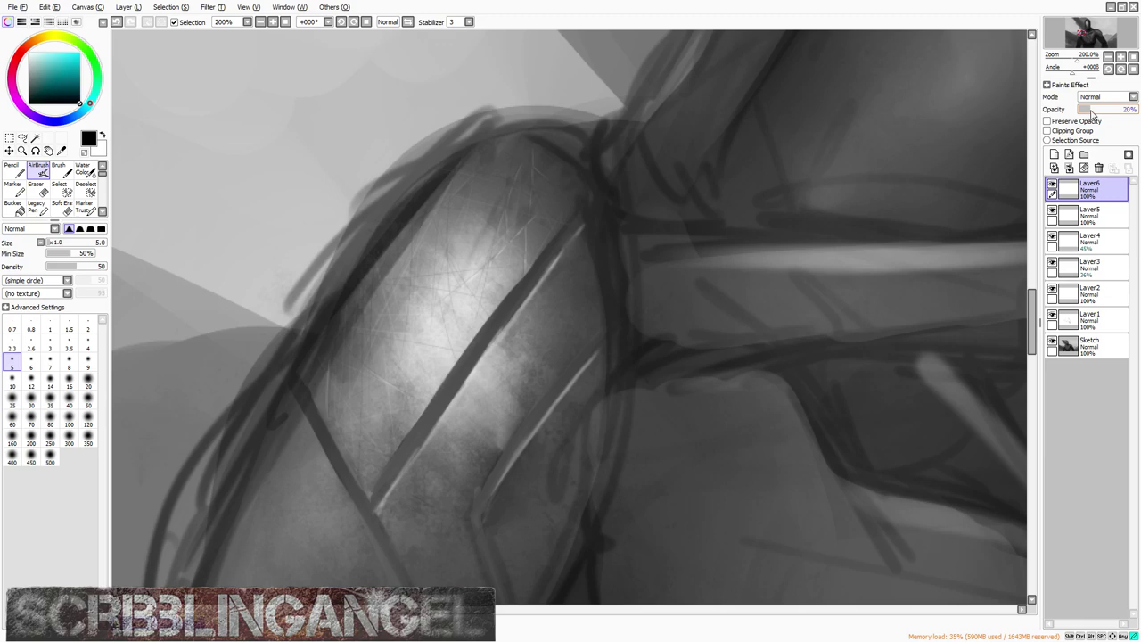
scroll(515, 191, "down", 2)
scroll(500, 170, "up", 1)
scroll(486, 183, "down", 2)
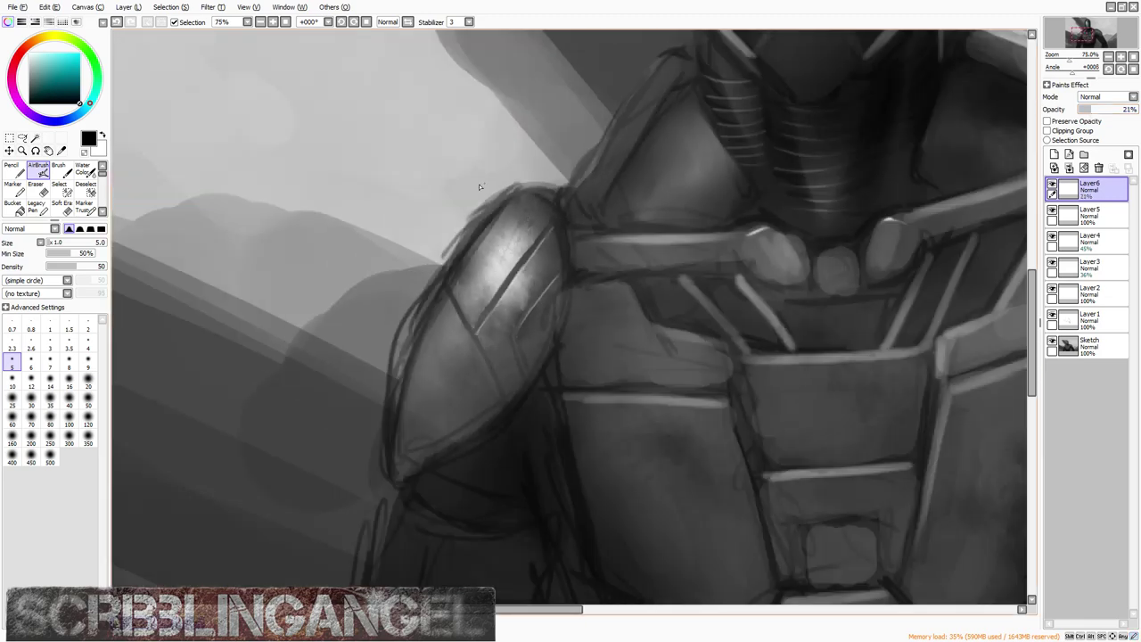
scroll(503, 235, "up", 1)
scroll(502, 224, "down", 1)
scroll(520, 230, "up", 5)
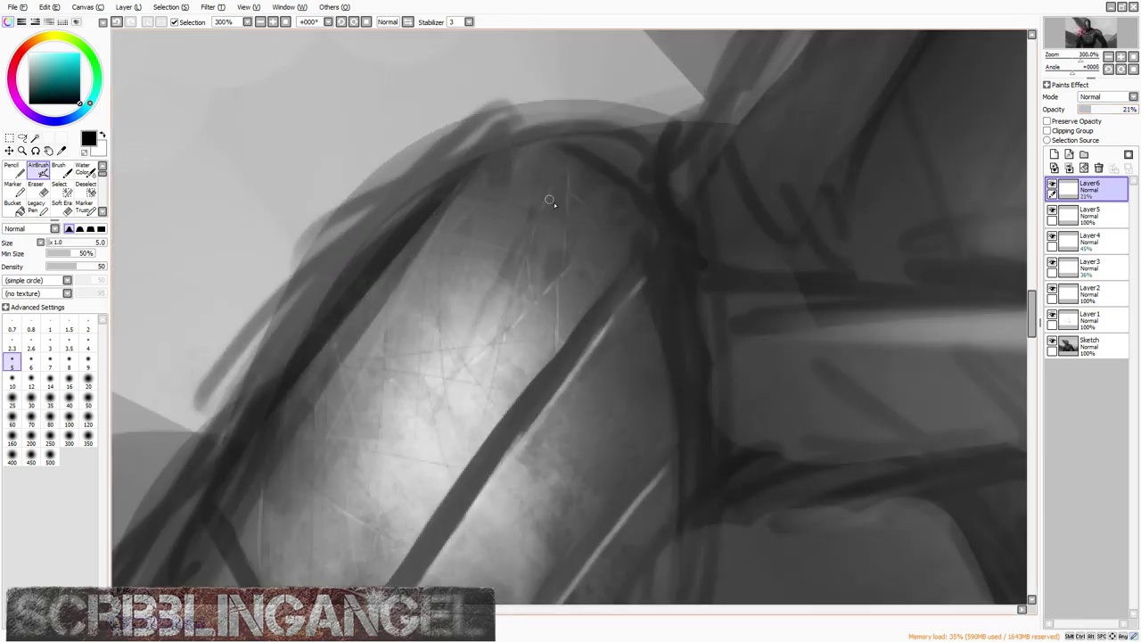
Step: Add a new layer and paint soft white patches beside the groove's upper end with the AirBrush, raising its size to 9
left_click(1053, 155)
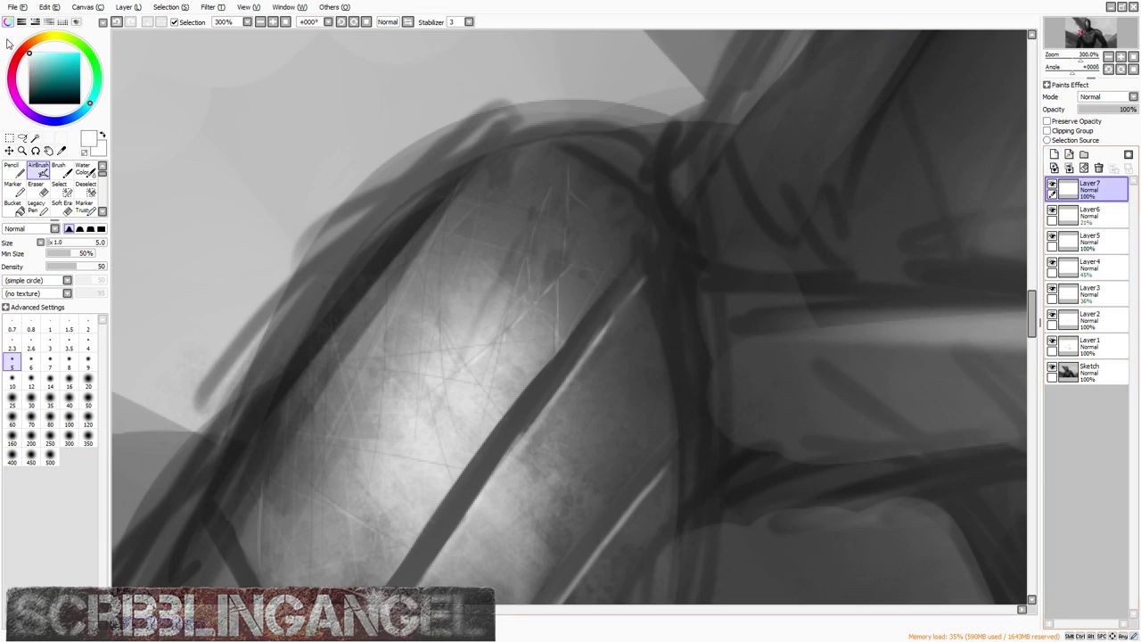
scroll(569, 277, "up", 2)
mouse_move(569, 291)
left_mouse_down()
mouse_move(568, 326)
mouse_move(603, 290)
mouse_move(566, 323)
mouse_move(563, 304)
mouse_move(551, 326)
mouse_move(557, 284)
mouse_move(578, 315)
mouse_move(620, 294)
mouse_move(582, 349)
mouse_move(557, 355)
mouse_move(531, 308)
mouse_move(609, 274)
mouse_move(633, 238)
mouse_move(617, 254)
mouse_move(578, 196)
left_mouse_up()
key("]")
key("]")
key("]")
key("]")
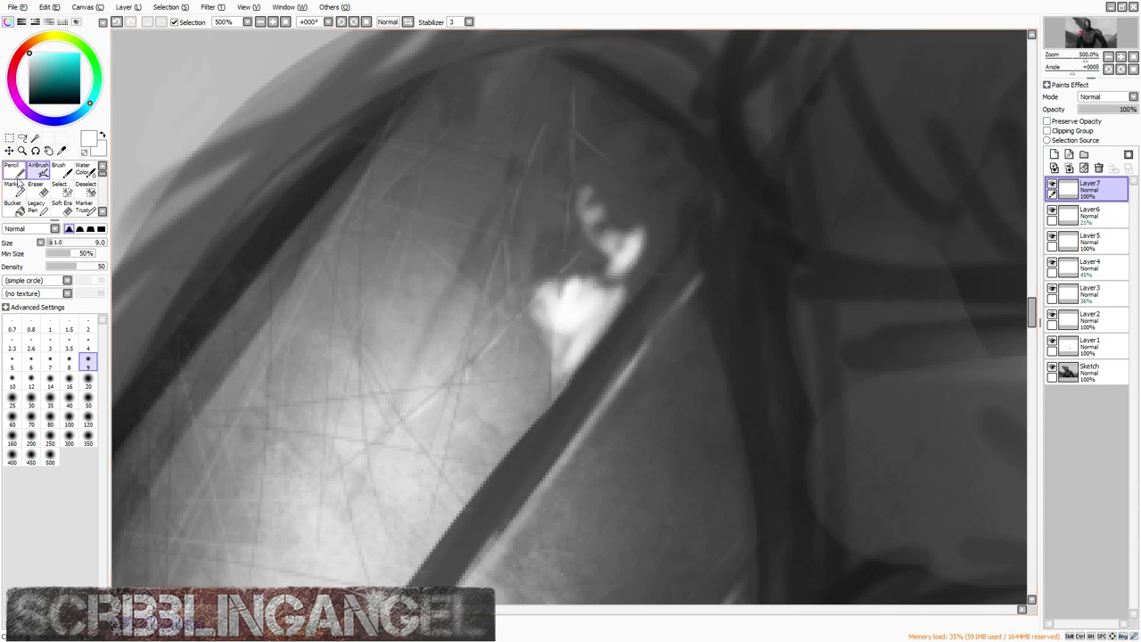
Step: Paint hard white chips and dashes across the shoulder pad's upper end with the Pencil at size 14
left_click(12, 169)
mouse_move(504, 229)
left_mouse_down()
mouse_move(536, 242)
mouse_move(518, 257)
mouse_move(527, 194)
left_mouse_up()
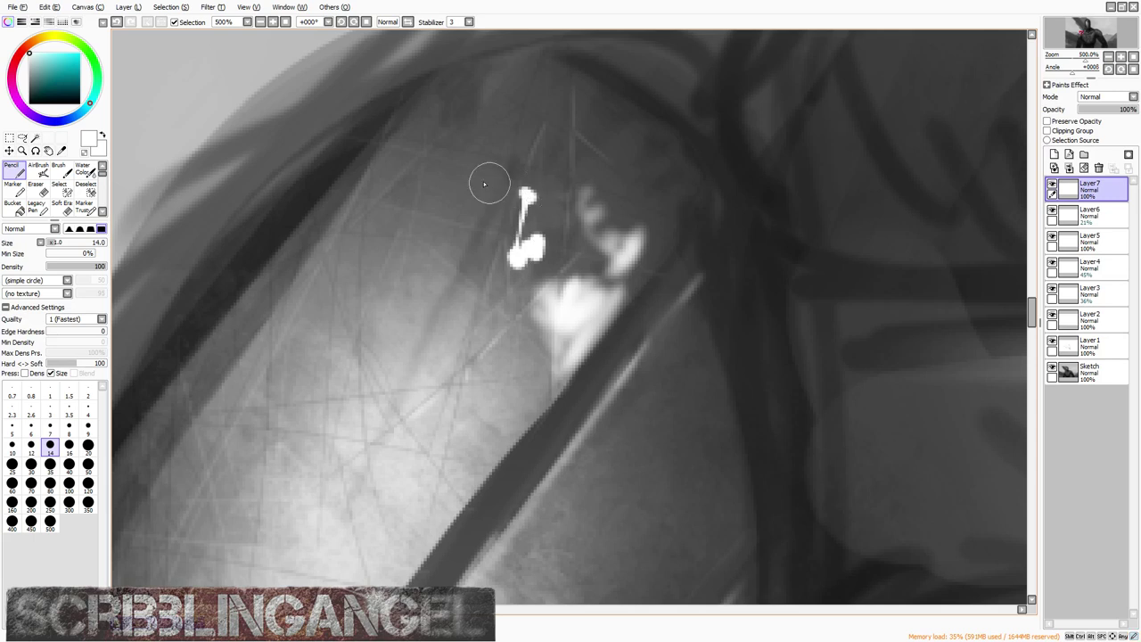
mouse_move(449, 181)
left_mouse_down()
mouse_move(430, 198)
mouse_move(436, 182)
left_mouse_up()
left_click_drag(322, 331, 331, 311)
left_click_drag(353, 287, 358, 272)
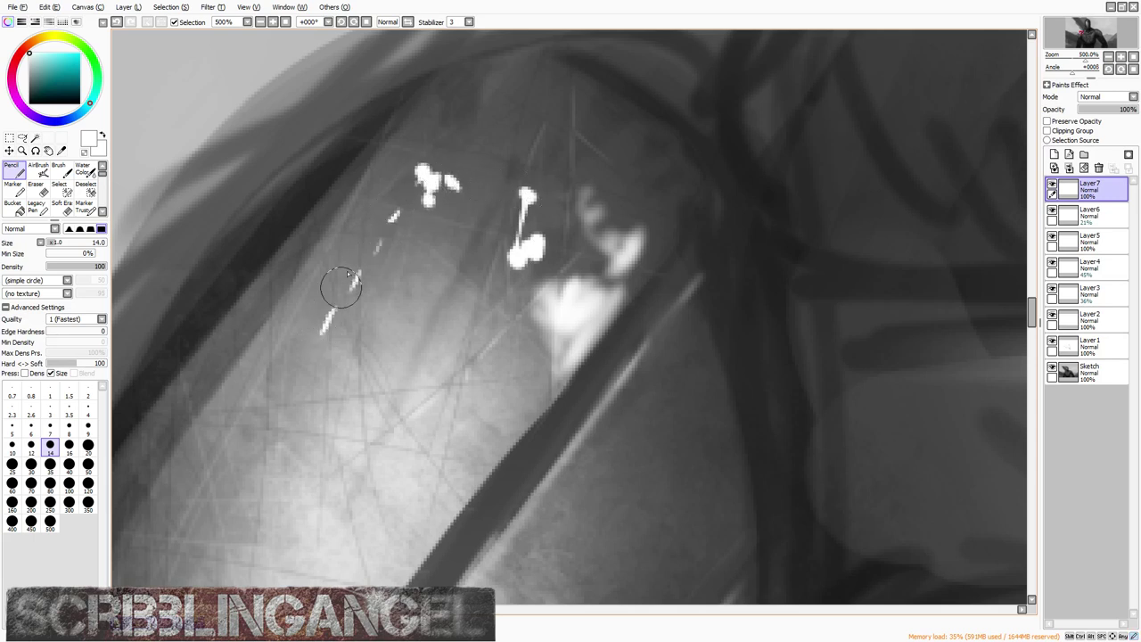
Step: Add more small white chips around the existing ones and over the soft white patches with the Pencil at size 10
key("bracketleft")
key("bracketleft")
mouse_move(381, 202)
left_mouse_down()
mouse_move(376, 242)
mouse_move(394, 229)
mouse_move(403, 248)
mouse_move(433, 231)
mouse_move(436, 242)
mouse_move(455, 227)
mouse_move(497, 110)
left_mouse_up()
mouse_move(644, 248)
left_mouse_down()
mouse_move(657, 238)
mouse_move(624, 254)
mouse_move(601, 224)
mouse_move(608, 157)
mouse_move(572, 224)
mouse_move(552, 194)
left_mouse_up()
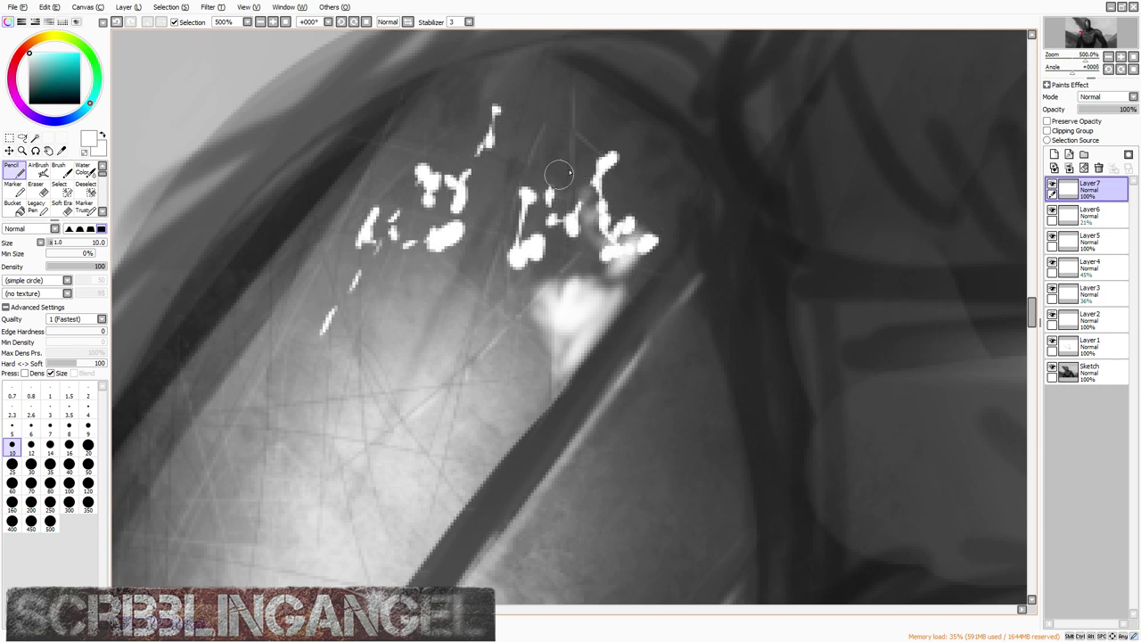
Step: Set Layer7 to Overlay mode at 11% opacity to blend the white chips into the armor
scroll(587, 156, "down", 3)
scroll(657, 134, "up", 1)
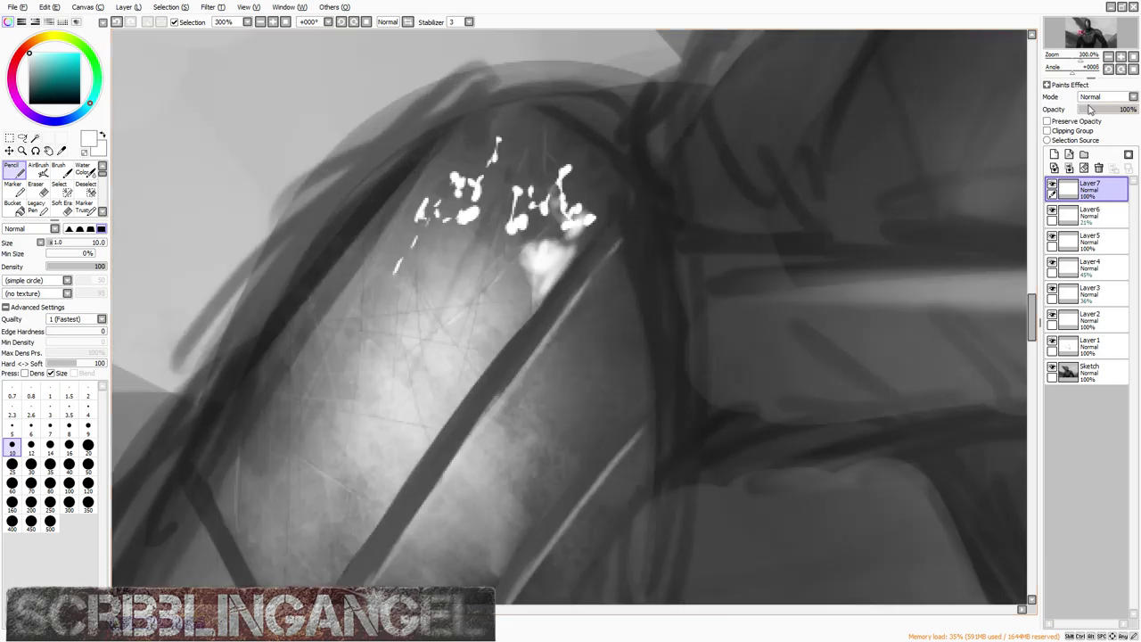
left_click(1093, 136)
left_click_drag(1100, 111, 1090, 110)
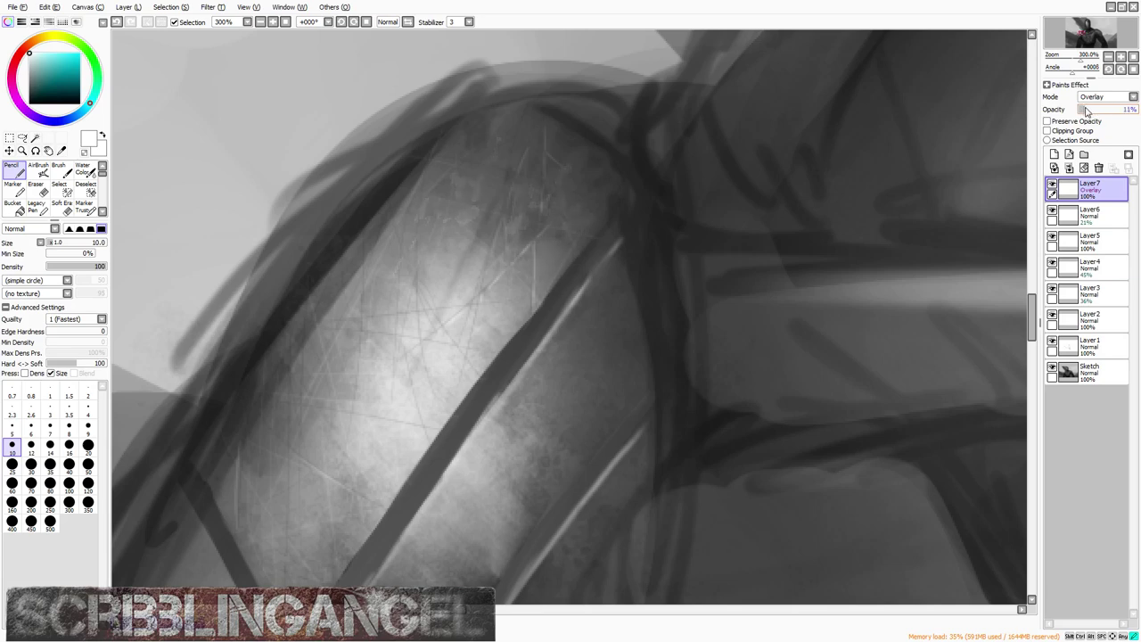
scroll(464, 263, "down", 3)
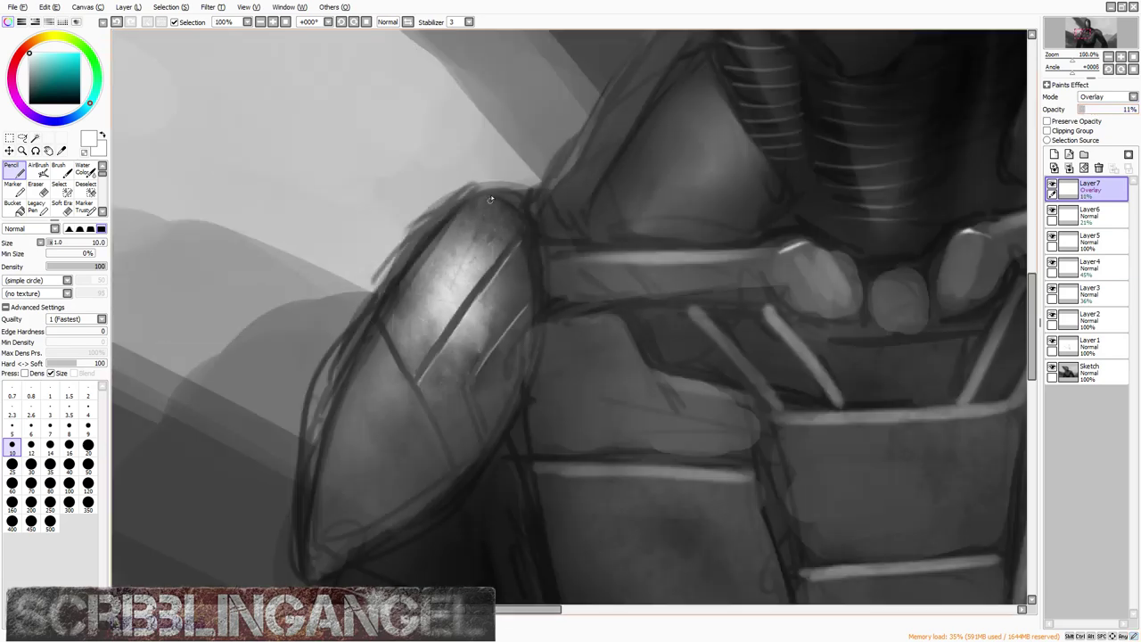
scroll(480, 224, "up", 1)
scroll(487, 239, "down", 1)
scroll(495, 250, "up", 1)
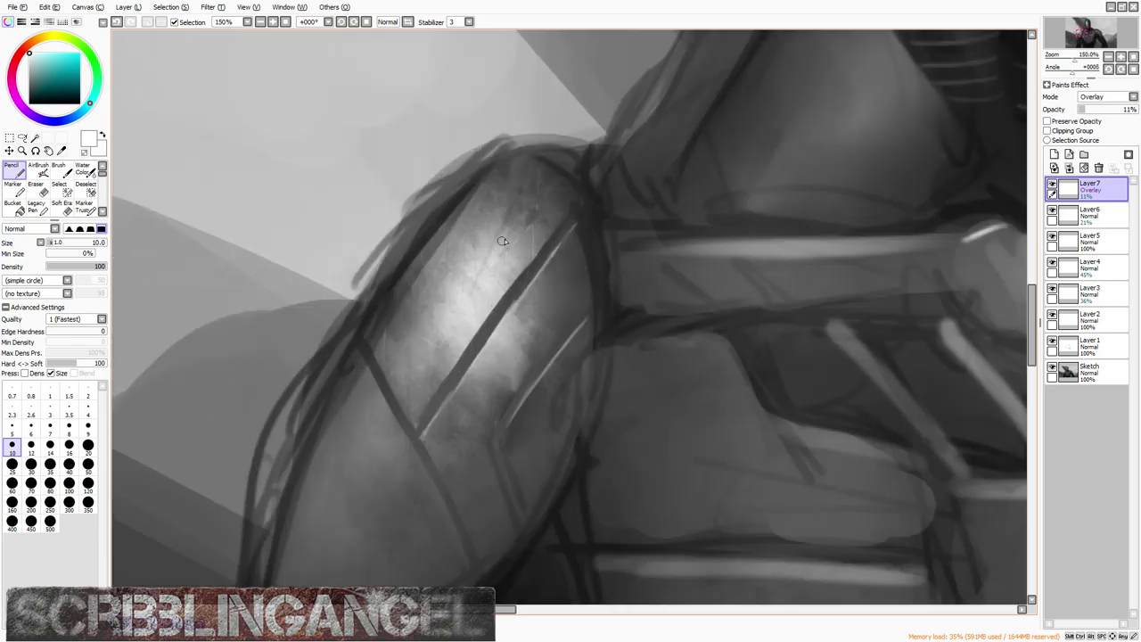
Step: Examine the blended white chips on the shoulder pad against the whole figure at several zoom levels
scroll(503, 240, "down", 2)
scroll(494, 222, "up", 1)
scroll(514, 254, "down", 1)
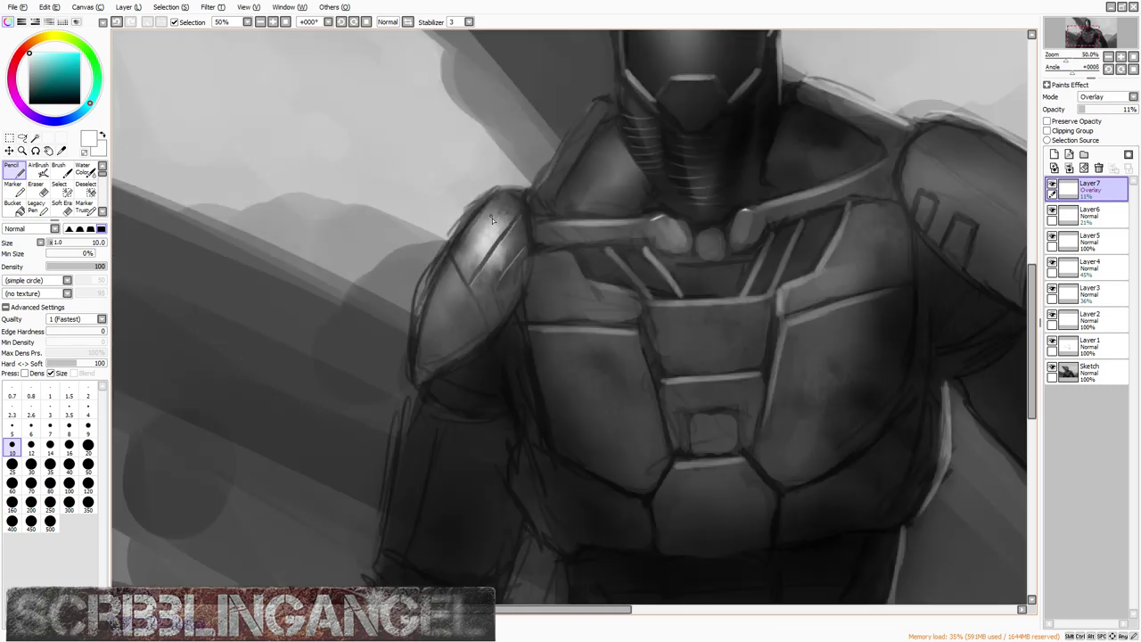
scroll(497, 246, "down", 2)
scroll(552, 192, "up", 3)
scroll(512, 284, "down", 3)
scroll(527, 169, "up", 2)
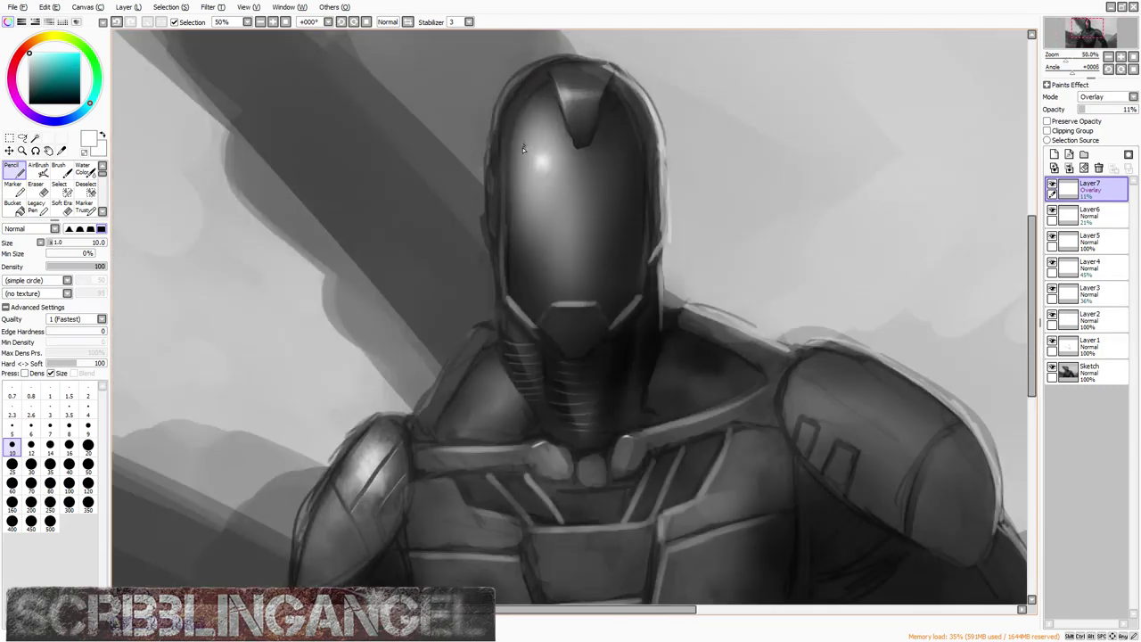
scroll(507, 231, "down", 2)
scroll(423, 320, "up", 2)
scroll(424, 320, "up", 1)
scroll(439, 308, "down", 1)
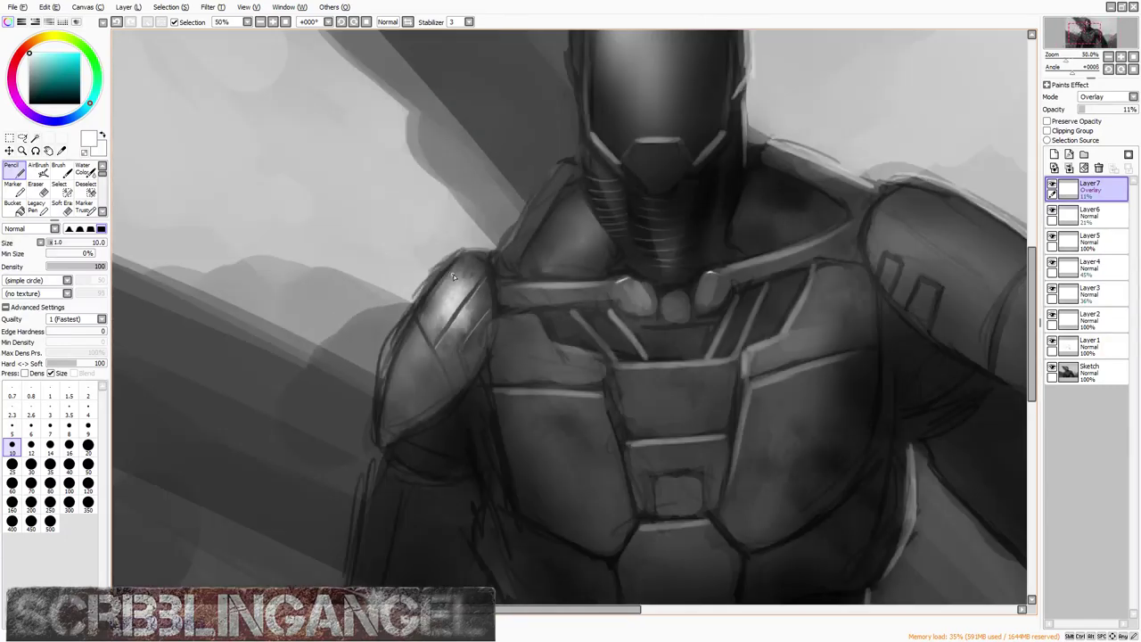
scroll(438, 310, "up", 1)
scroll(446, 286, "up", 2)
scroll(438, 314, "down", 1)
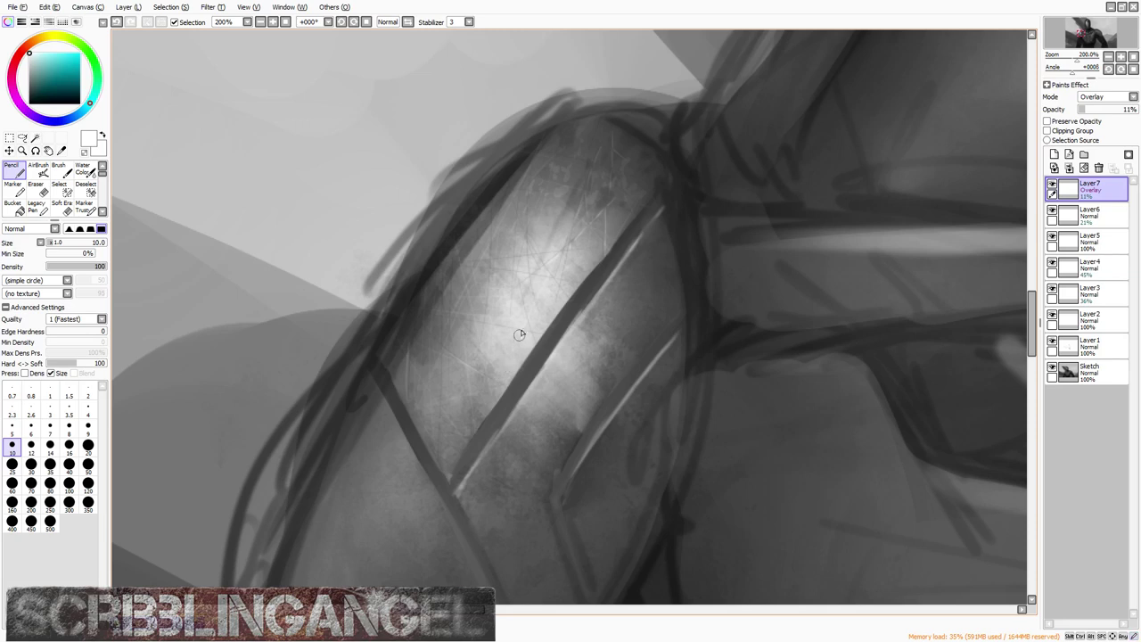
Step: Add a new layer and set up the Marker with black at size 25
left_click(1058, 155)
left_click(16, 206)
left_click(38, 189)
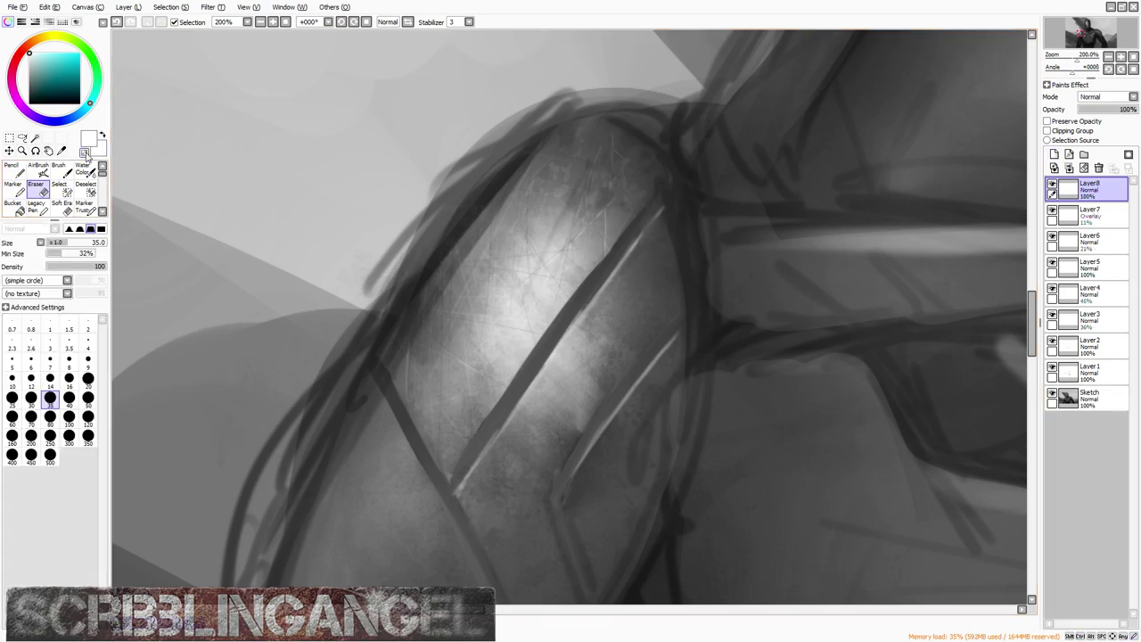
left_click(13, 189)
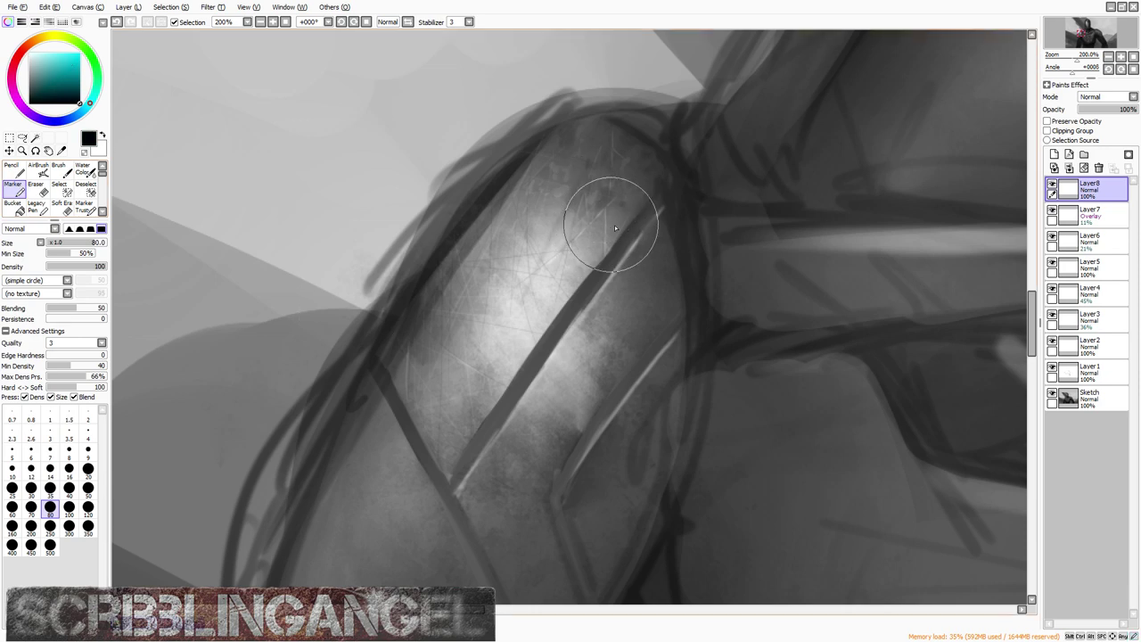
key("bracketleft")
key("bracketleft")
key("bracketleft")
key("bracketleft")
key("bracketleft")
key("bracketleft")
key("bracketleft")
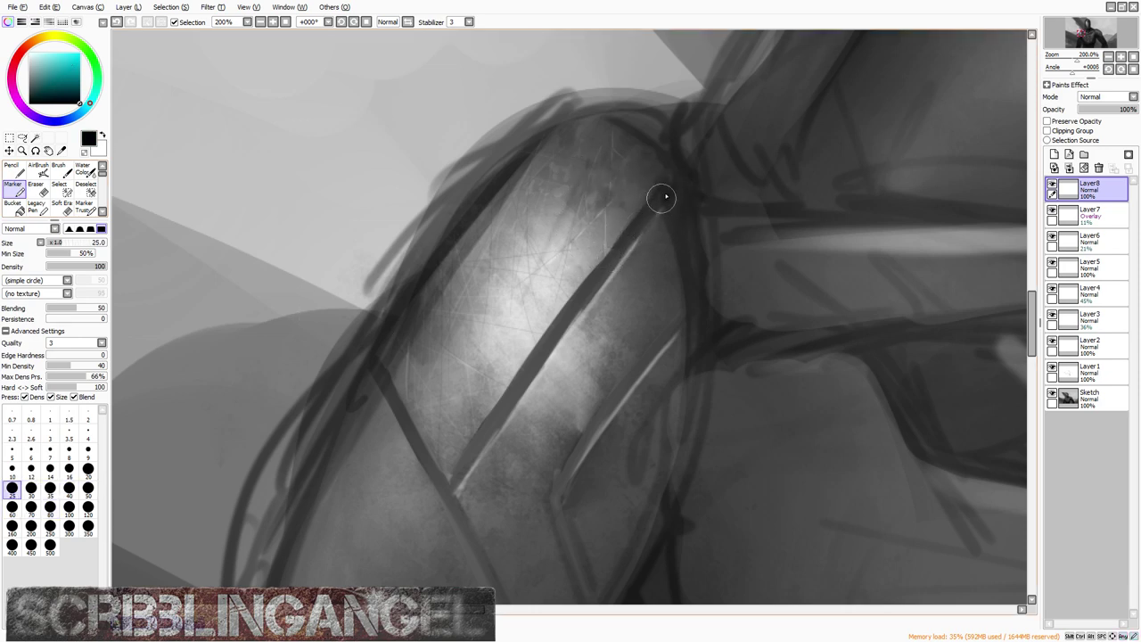
left_click_drag(664, 189, 454, 487)
key("ctrl+z")
key("ctrl+z")
key("ctrl+z")
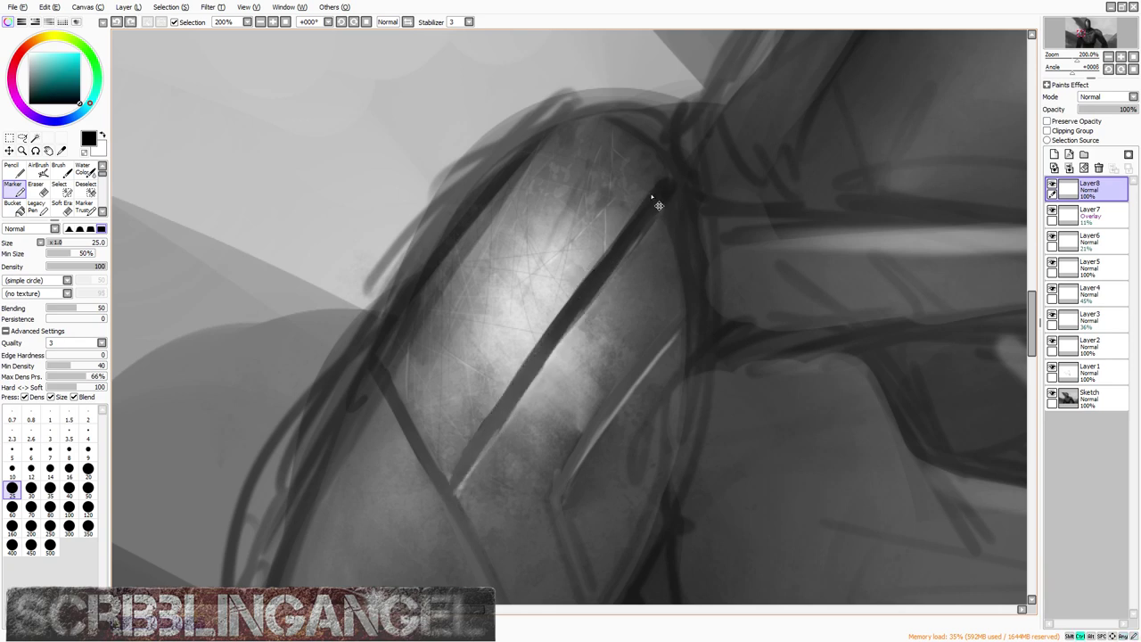
Step: Darken the long diagonal groove on the shoulder pad along its full length with the black Marker at size 14
key("bracketleft")
key("bracketleft")
key("bracketleft")
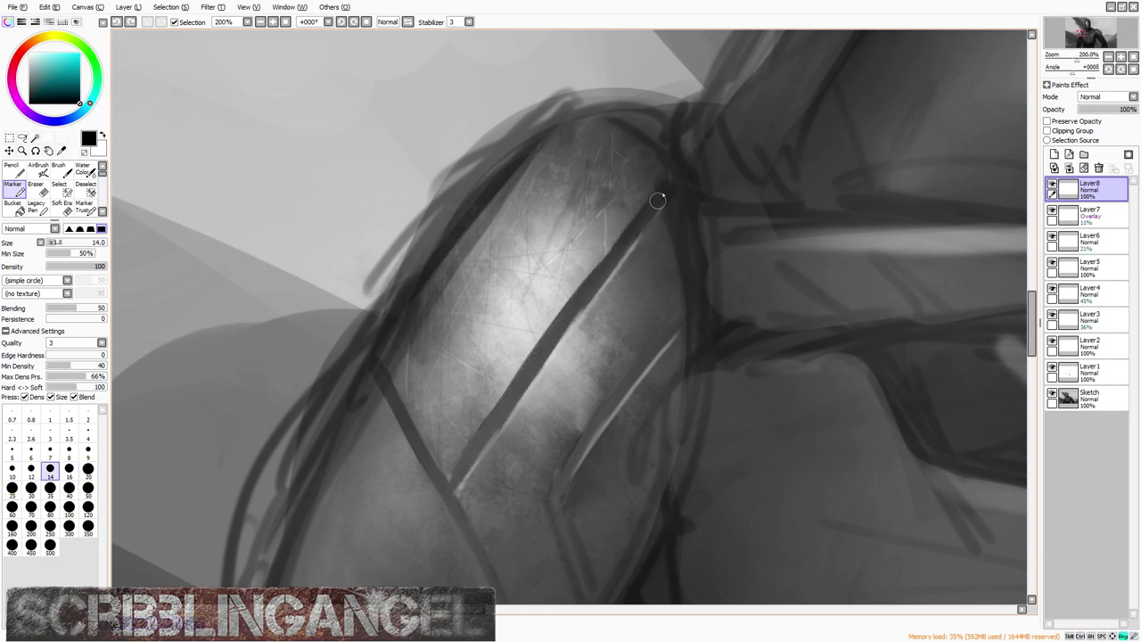
left_click_drag(651, 198, 612, 269)
left_click_drag(639, 217, 454, 480)
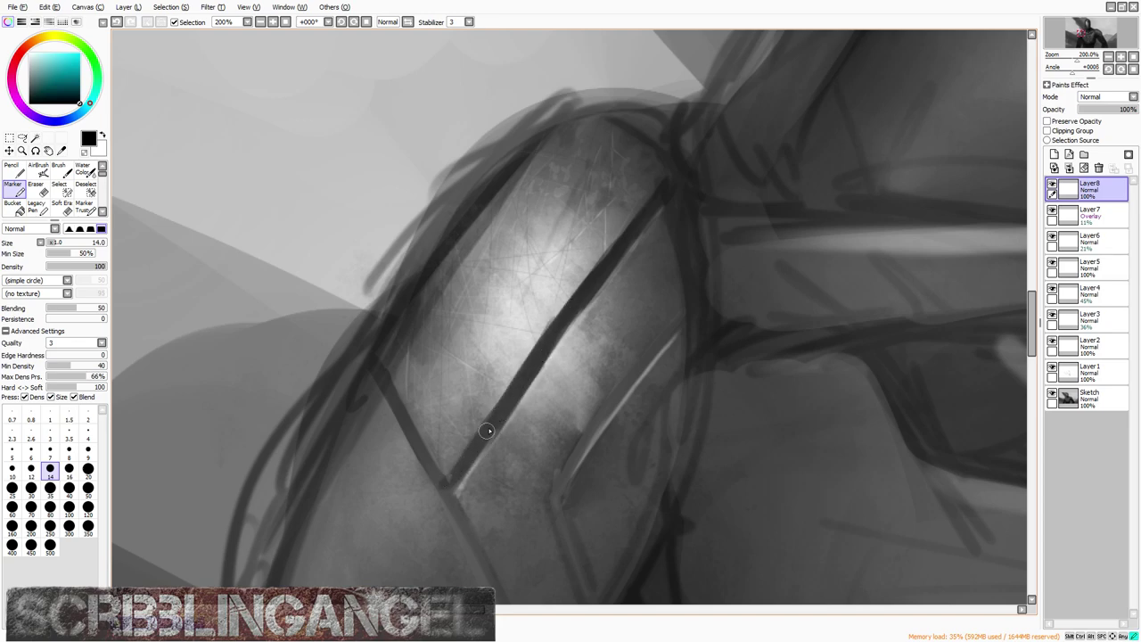
Step: Darken the crossing groove that runs from the pad's outer edge past the long groove's lower end, with the Marker at size 14
left_click_drag(519, 357, 571, 252)
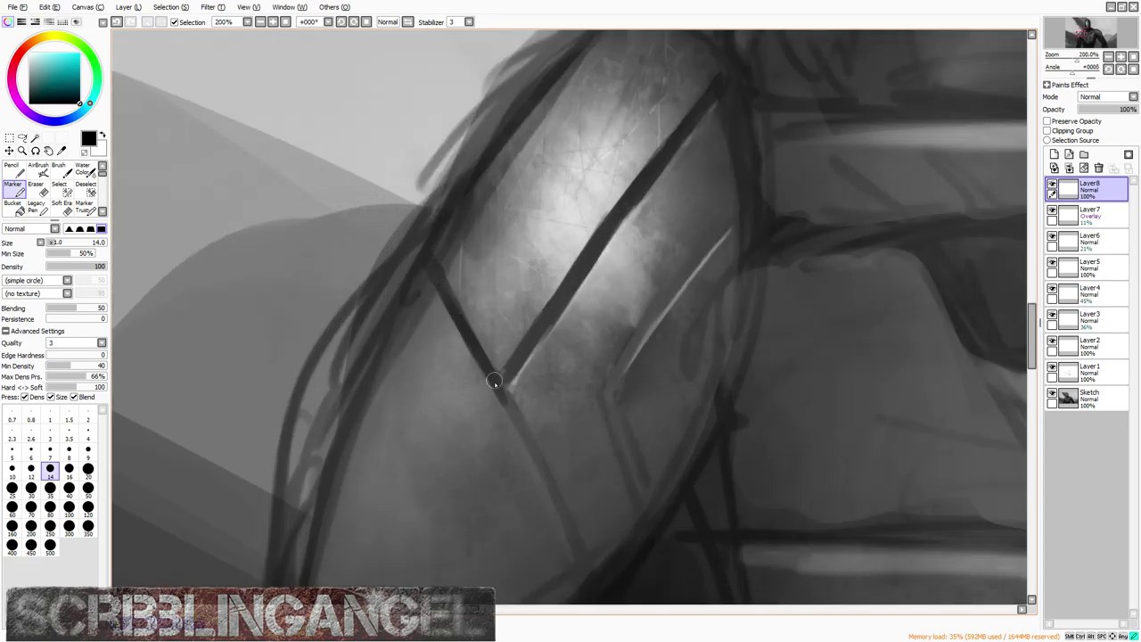
left_click_drag(419, 254, 517, 422)
left_click_drag(477, 349, 546, 486)
left_click_drag(500, 388, 576, 535)
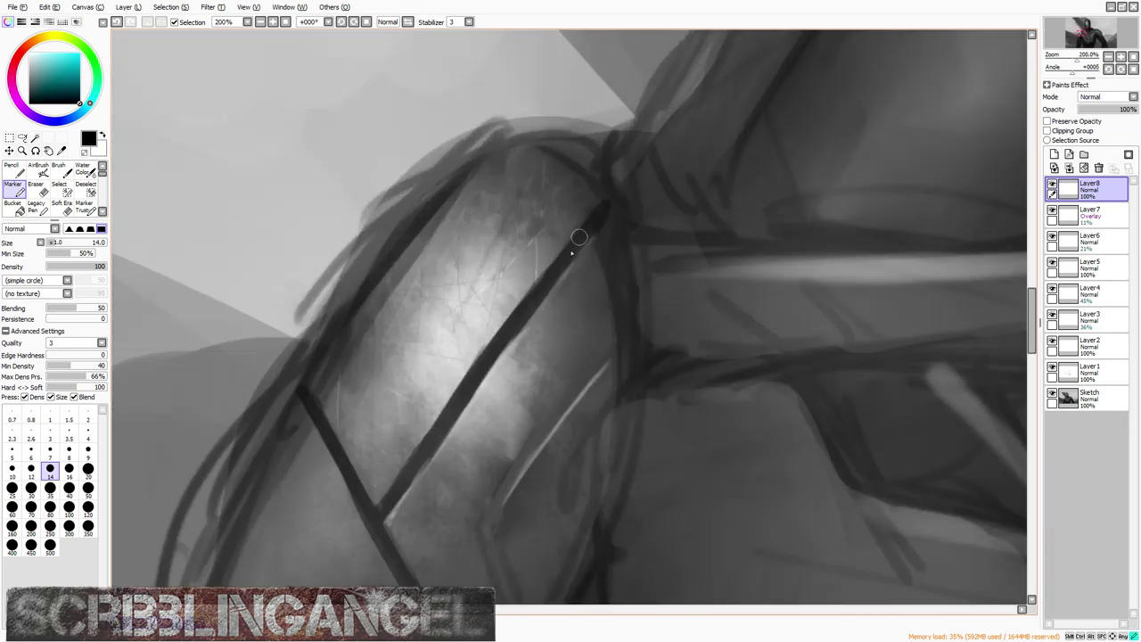
Step: Draw the start of a thin black crack rising from the long diagonal groove with the Marker at size 4
scroll(562, 245, "up", 1)
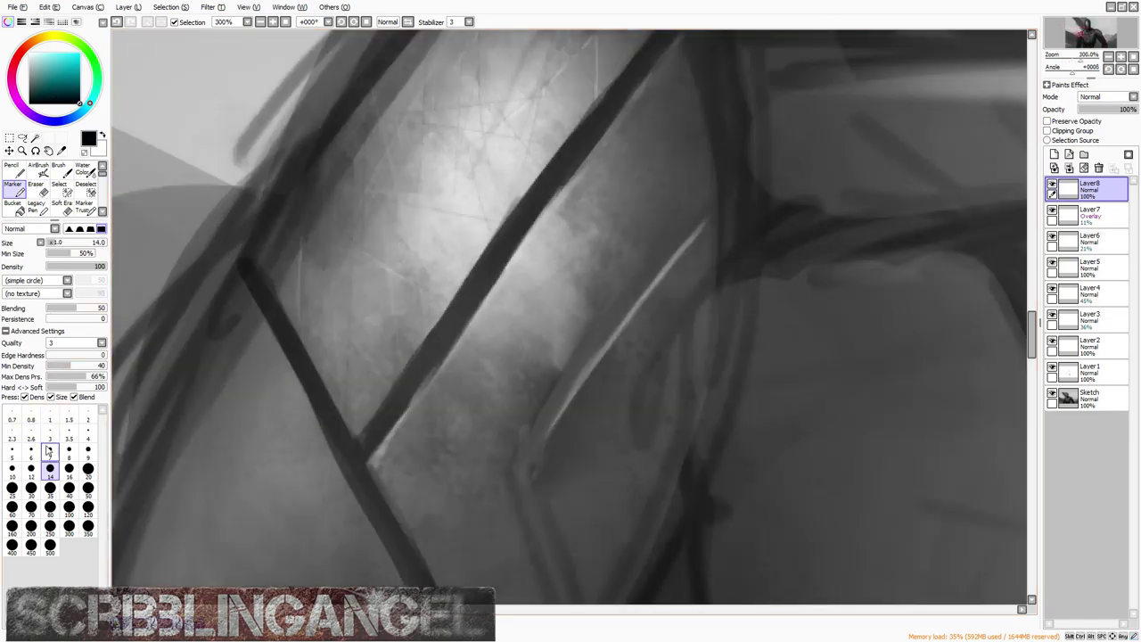
scroll(476, 336, "up", 2)
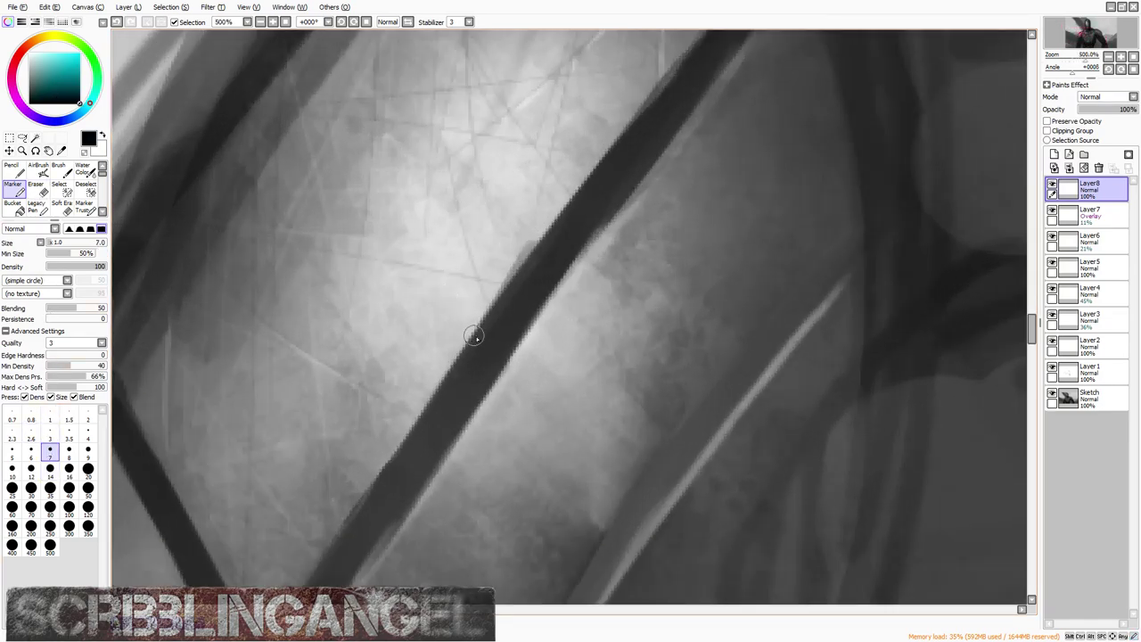
key("[")
key("[")
key("[")
key("[")
key("[")
key("[")
key("[")
key("[")
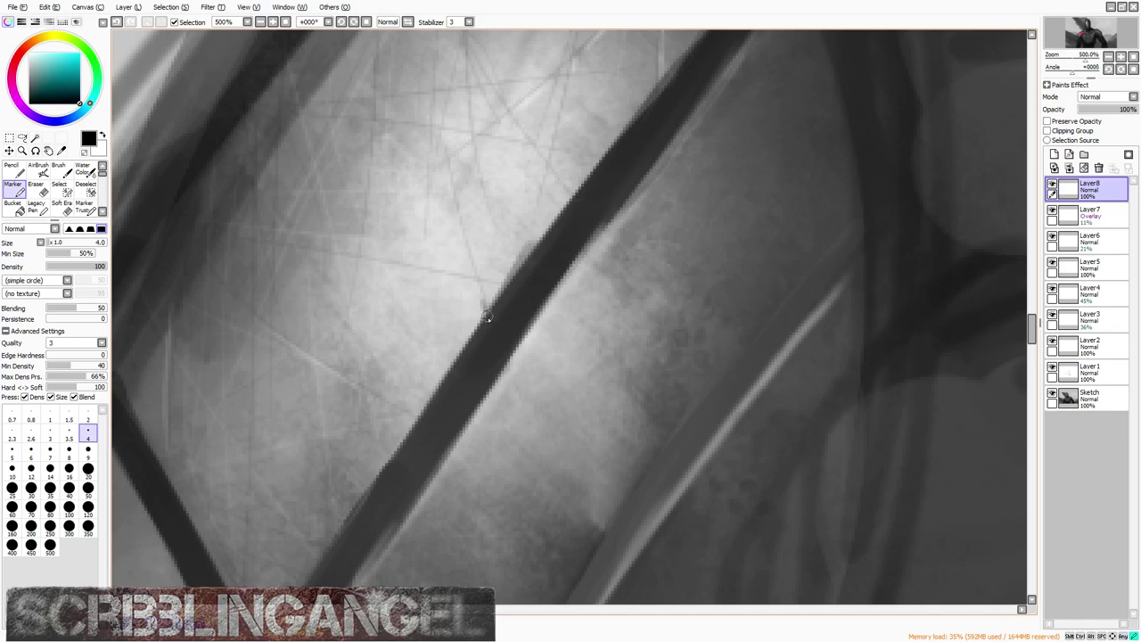
left_click_drag(487, 317, 459, 187)
left_click_drag(453, 101, 480, 251)
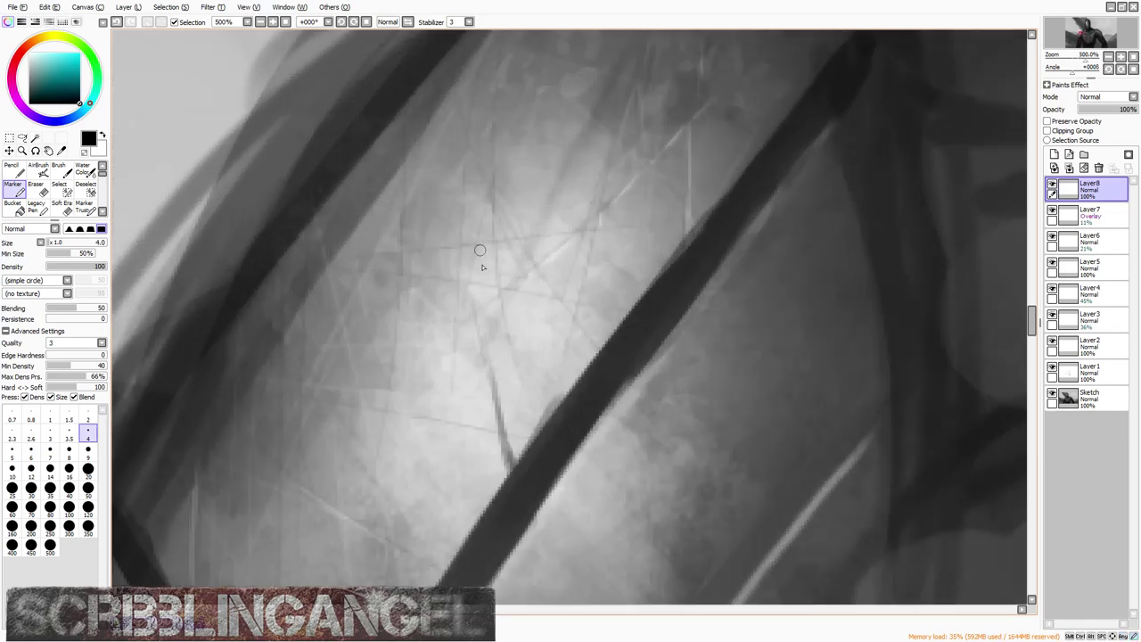
Step: Extend the thin crack up through the bright highlight toward the pad's upper edge with the Marker at size 3
key("[")
key("[")
left_click_drag(497, 410, 472, 298)
left_click_drag(483, 345, 461, 142)
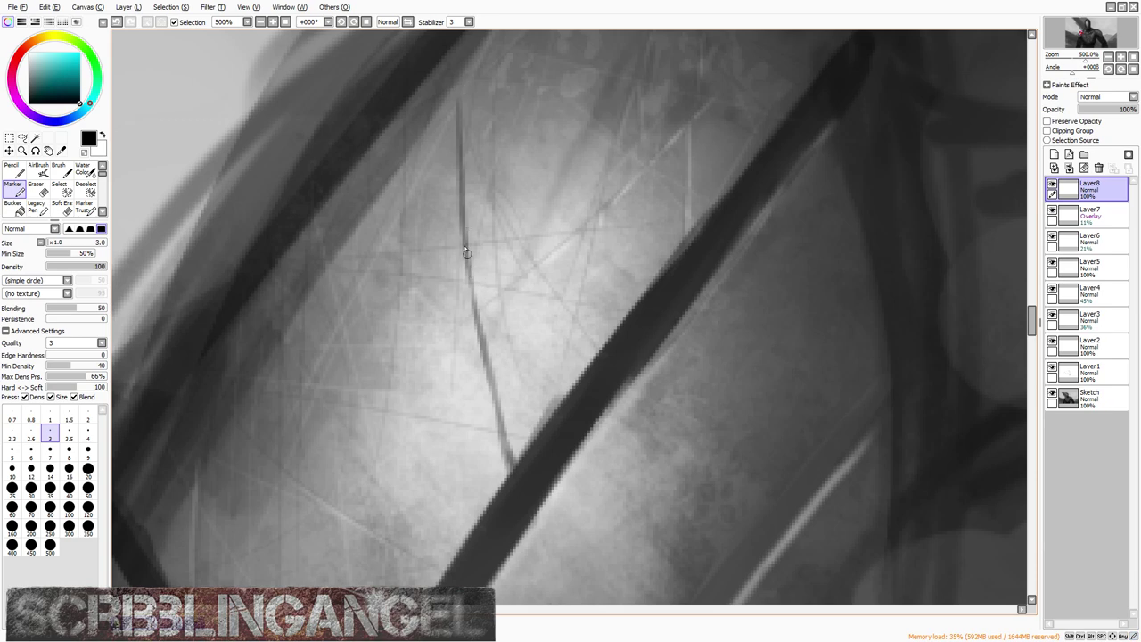
Step: Deepen the lower part of the crack where it meets the diagonal groove, using the black AirBrush at size 4
scroll(496, 271, "down", 7)
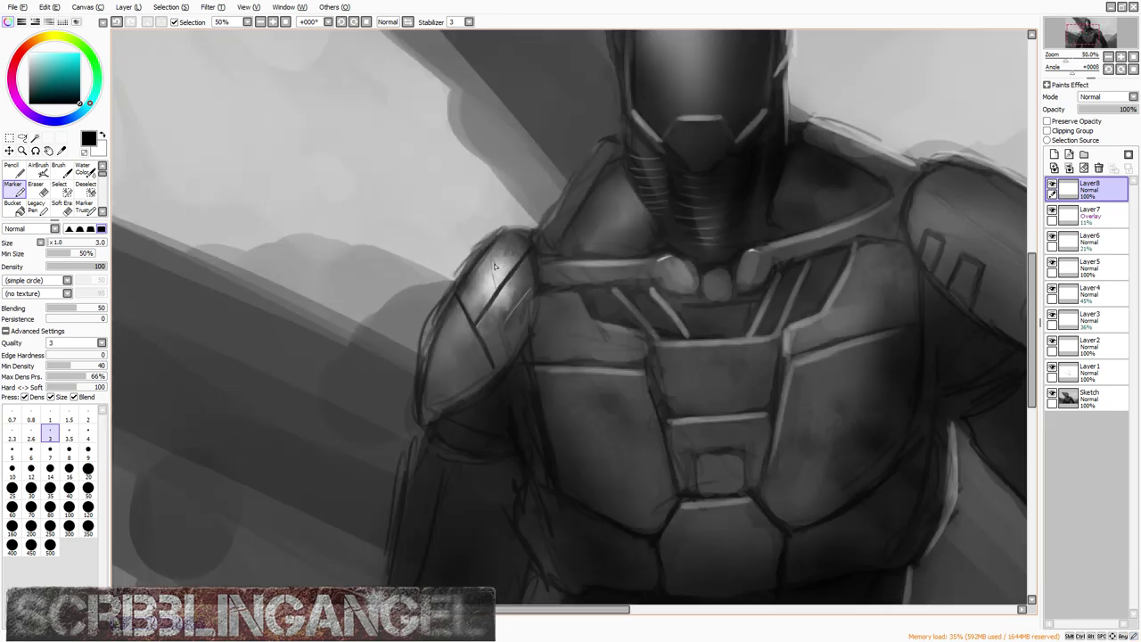
scroll(496, 270, "up", 3)
left_click(37, 169)
scroll(484, 378, "up", 5)
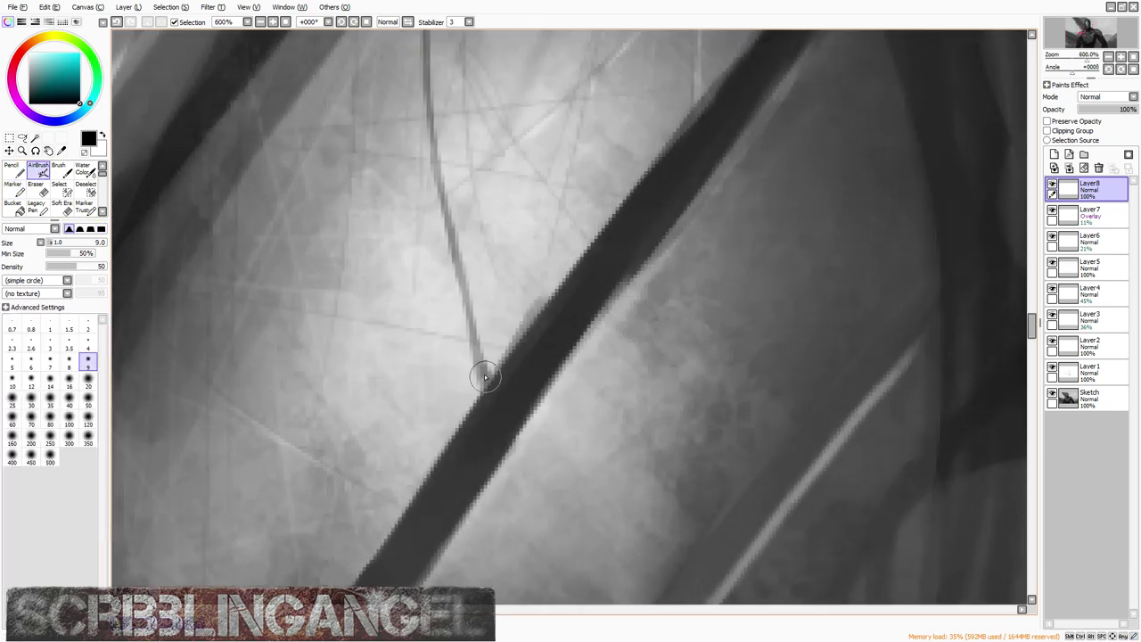
key("bracketleft")
key("bracketleft")
left_click_drag(485, 383, 441, 189)
scroll(444, 187, "up", 4)
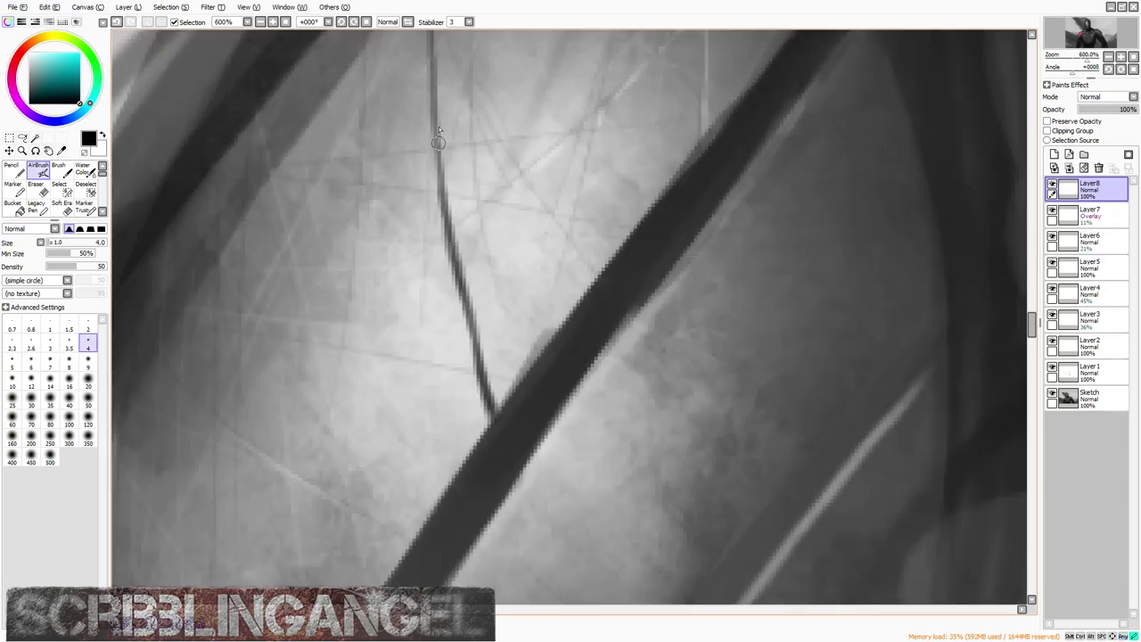
Step: Deepen the crack's upper part with the AirBrush at size 3 and add a shorter second crack with fine white edge highlights
scroll(446, 185, "down", 3)
key("bracketleft")
key("bracketleft")
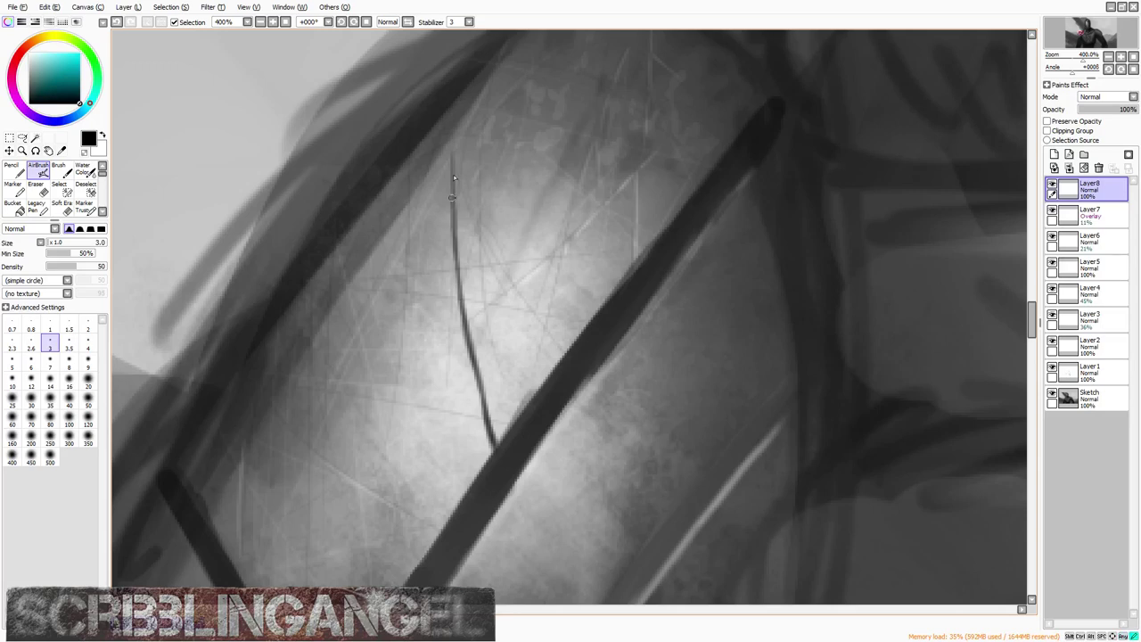
scroll(451, 161, "down", 1)
scroll(460, 346, "up", 1)
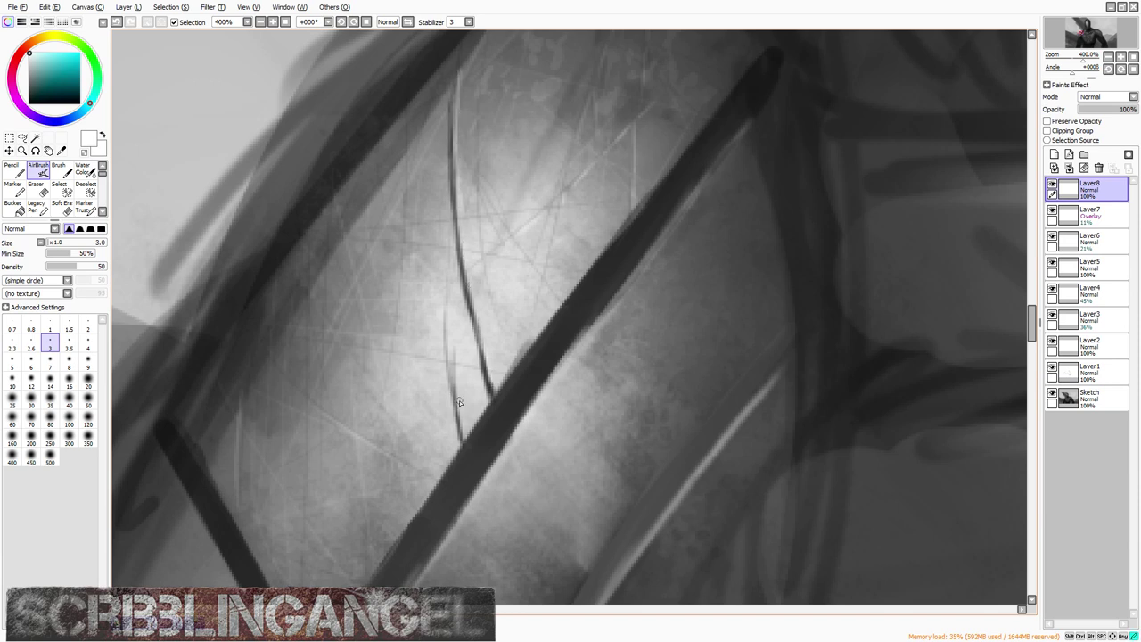
Step: Examine the new cracks and darkened grooves on the shoulder pad against the whole figure at several zoom levels
scroll(459, 379, "down", 8)
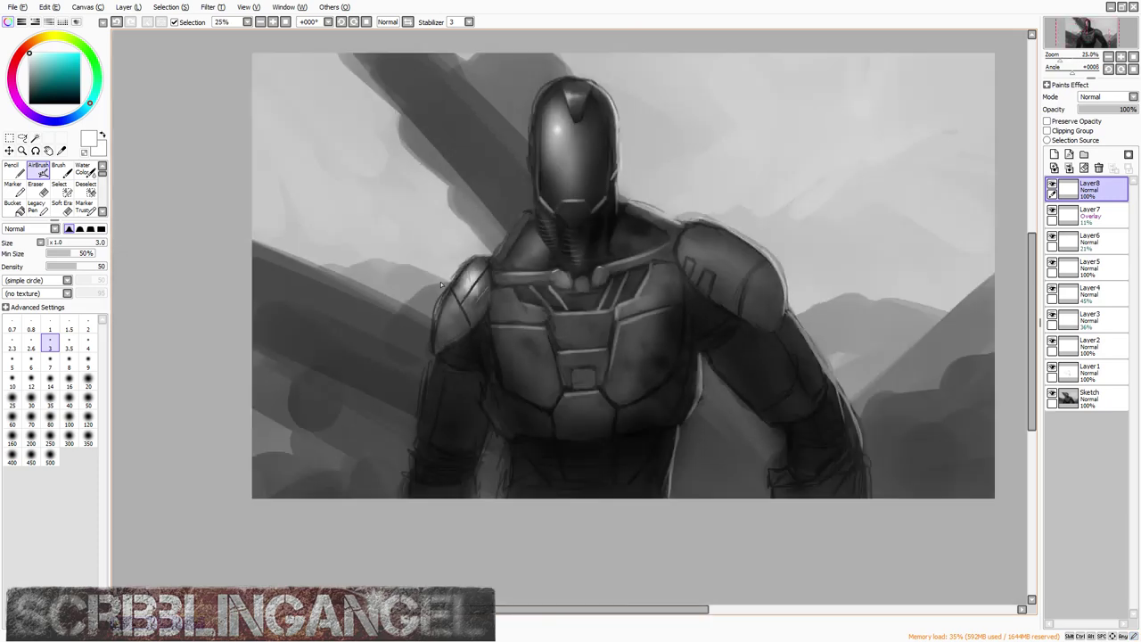
scroll(507, 267, "up", 1)
scroll(516, 306, "down", 2)
scroll(506, 275, "up", 2)
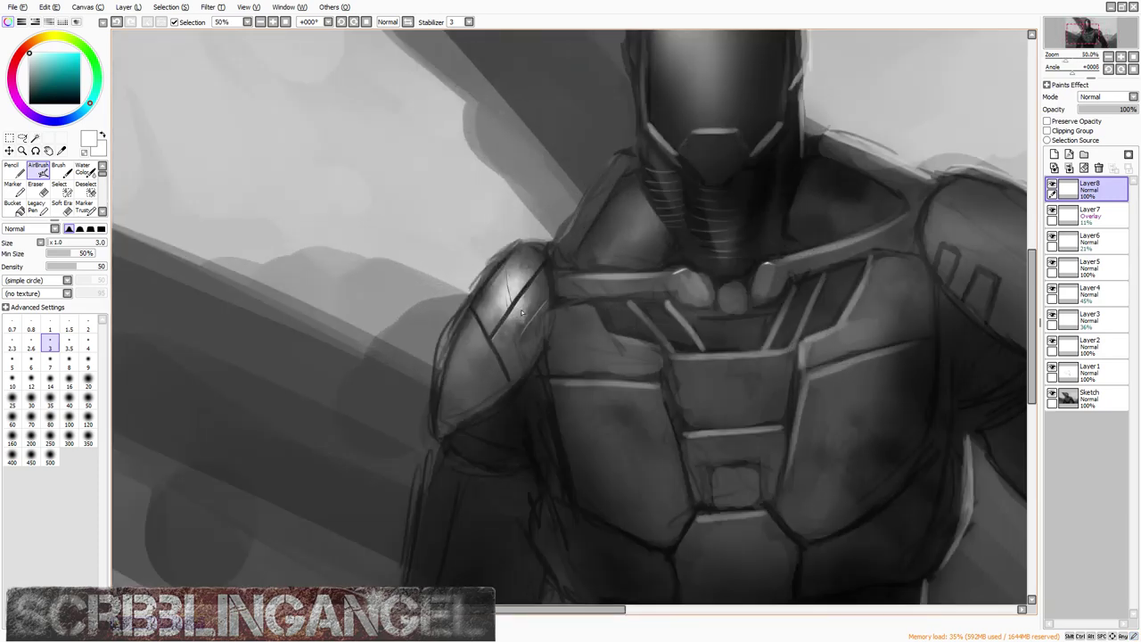
scroll(526, 339, "down", 1)
scroll(499, 303, "up", 1)
scroll(478, 270, "up", 1)
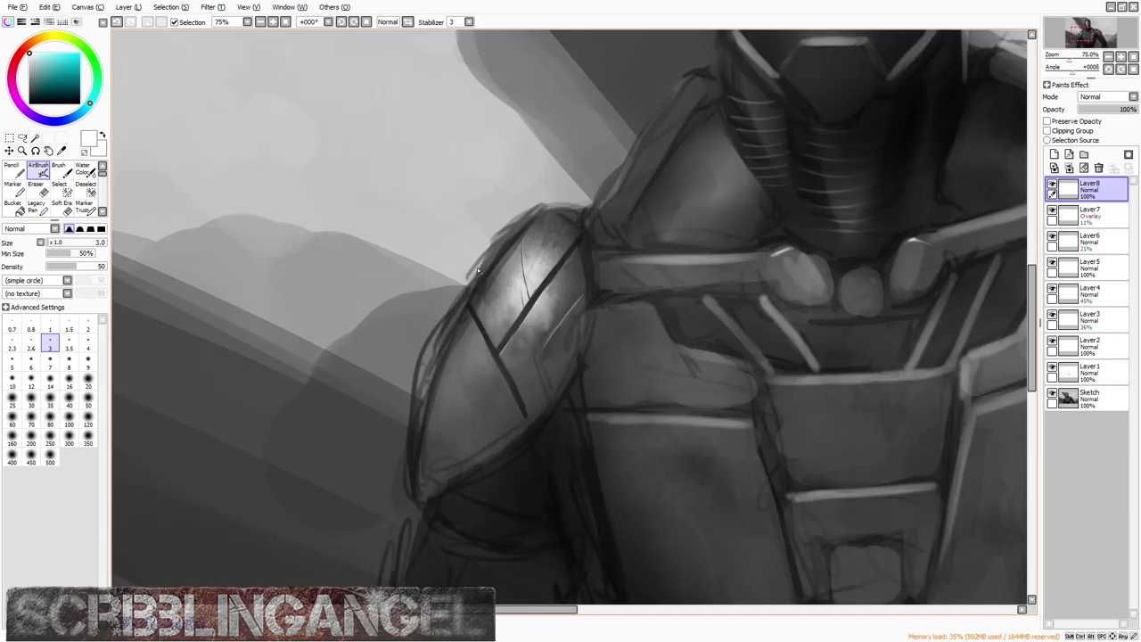
scroll(466, 256, "down", 1)
scroll(499, 285, "up", 1)
scroll(509, 301, "down", 1)
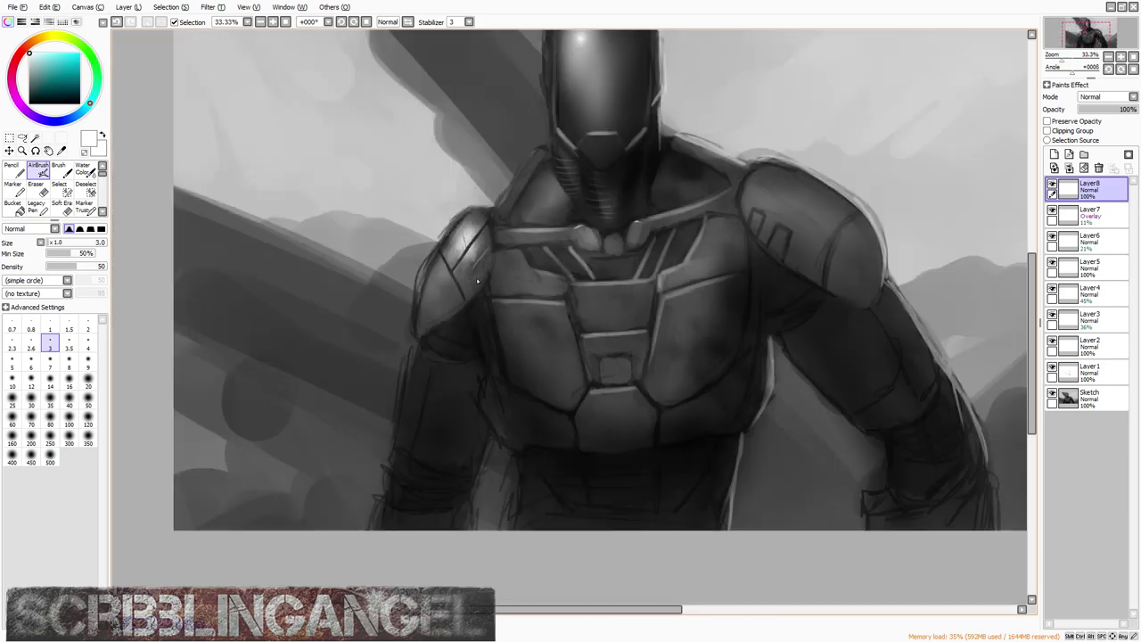
scroll(473, 267, "up", 1)
scroll(463, 248, "down", 1)
scroll(464, 249, "up", 1)
scroll(466, 250, "down", 1)
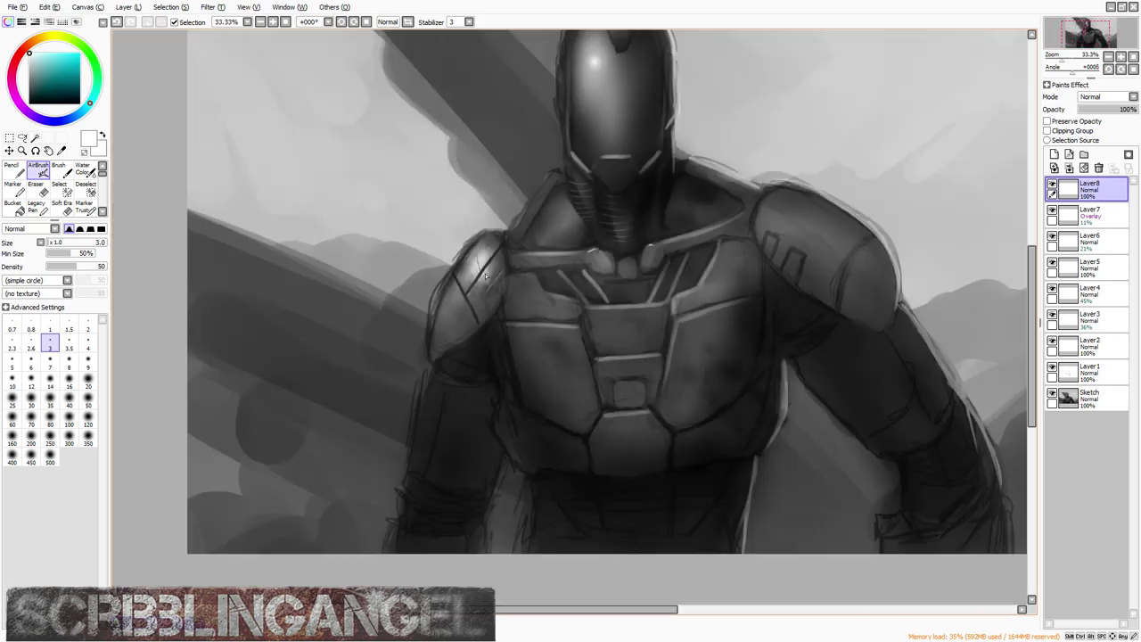
scroll(468, 251, "up", 1)
scroll(468, 252, "down", 1)
scroll(476, 259, "up", 1)
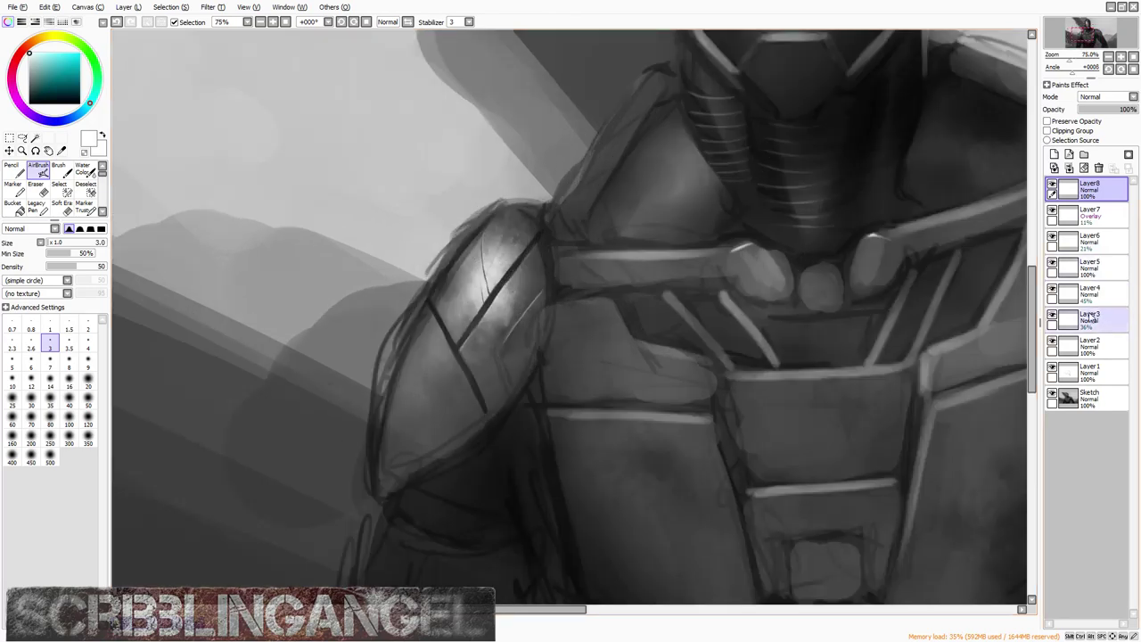
Step: Select the Sketch layer and toggle its visibility to check what it contains
left_click(1067, 401)
left_click(1051, 394)
left_click(1052, 394)
left_click(1052, 393)
left_click(1052, 394)
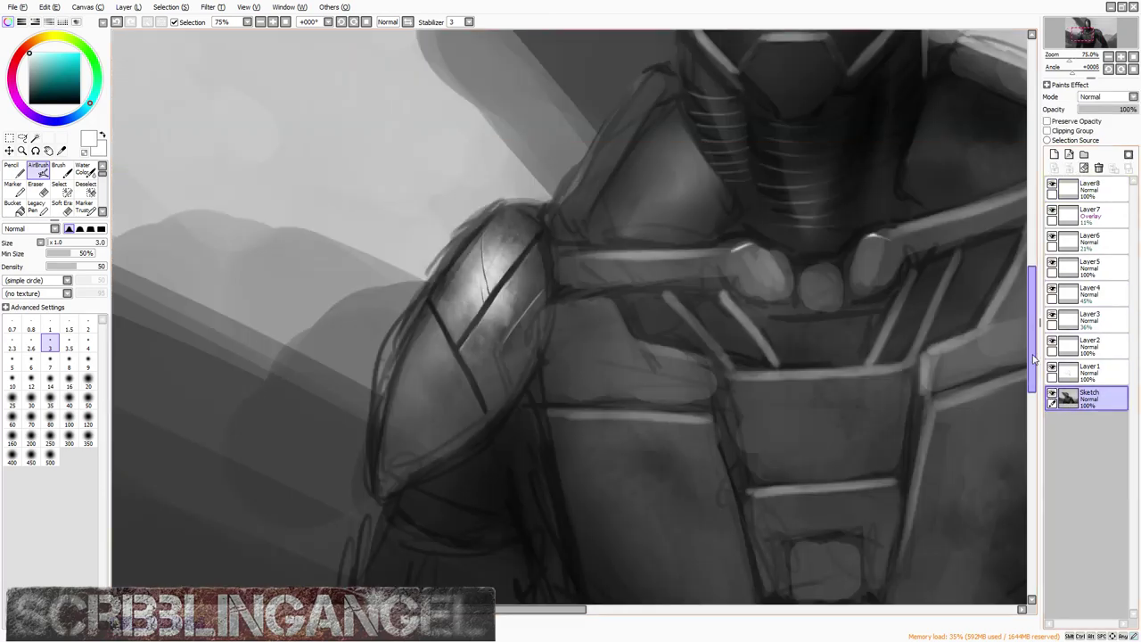
Step: Choose the Water Color brush at size 80
left_click(82, 170)
left_click(50, 473)
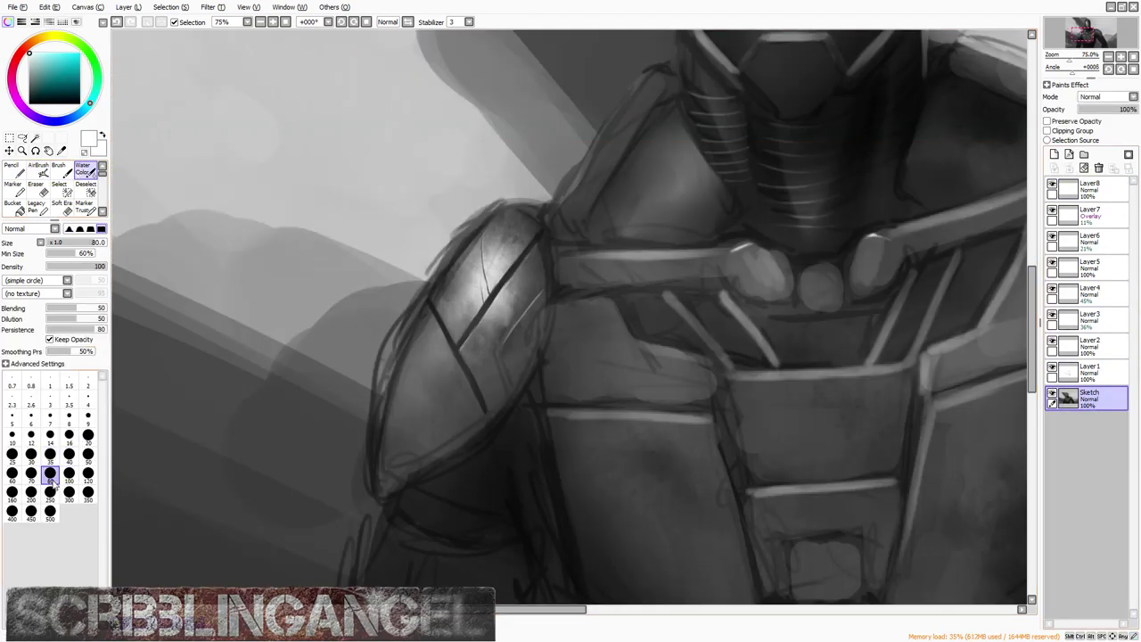
scroll(436, 233, "up", 1)
Step: Move Layer8 below Layer7 and merge it down through Layer6 to Layer1 into a single layer above Sketch
left_click(1082, 184)
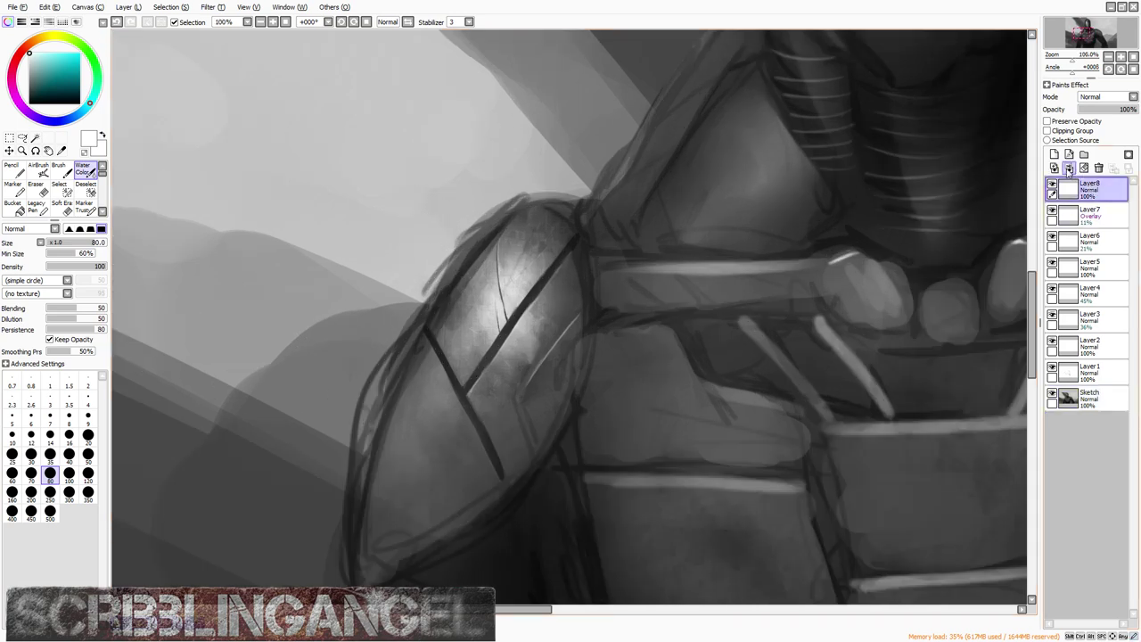
left_click(1068, 168)
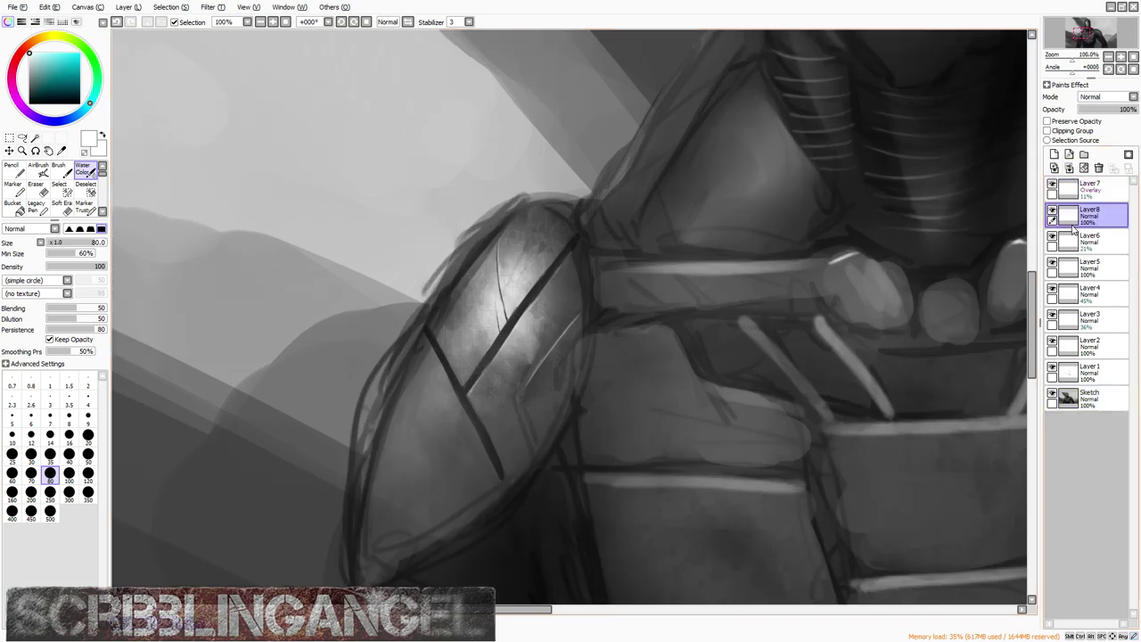
left_click(1069, 168)
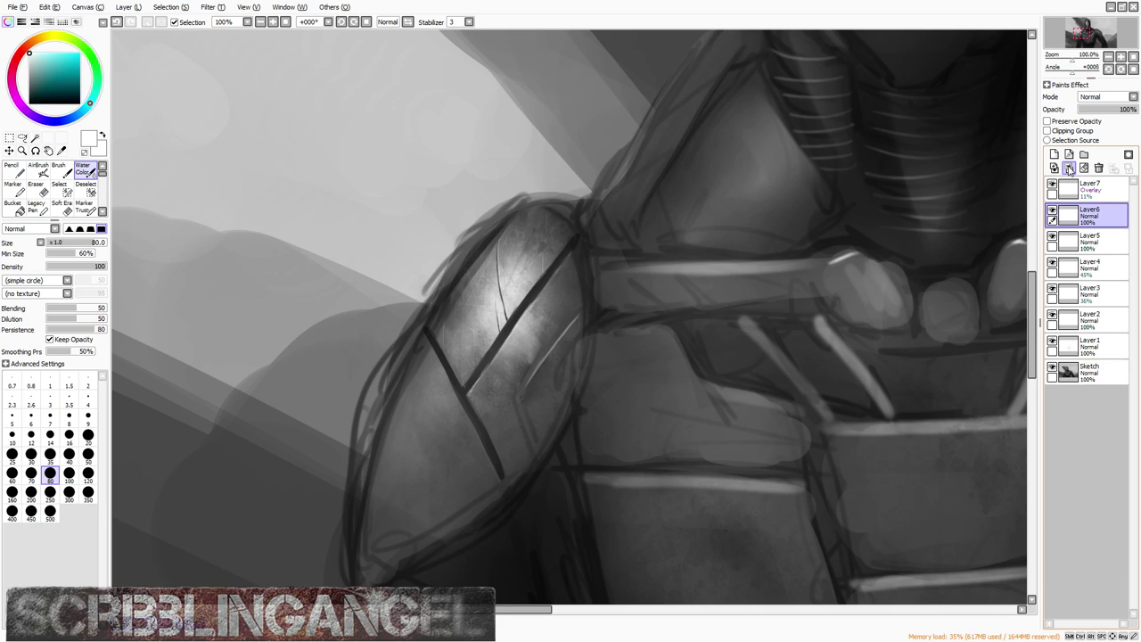
left_click(1069, 168)
left_click(1069, 168)
left_click(1069, 168)
left_click(1069, 169)
left_click(1069, 169)
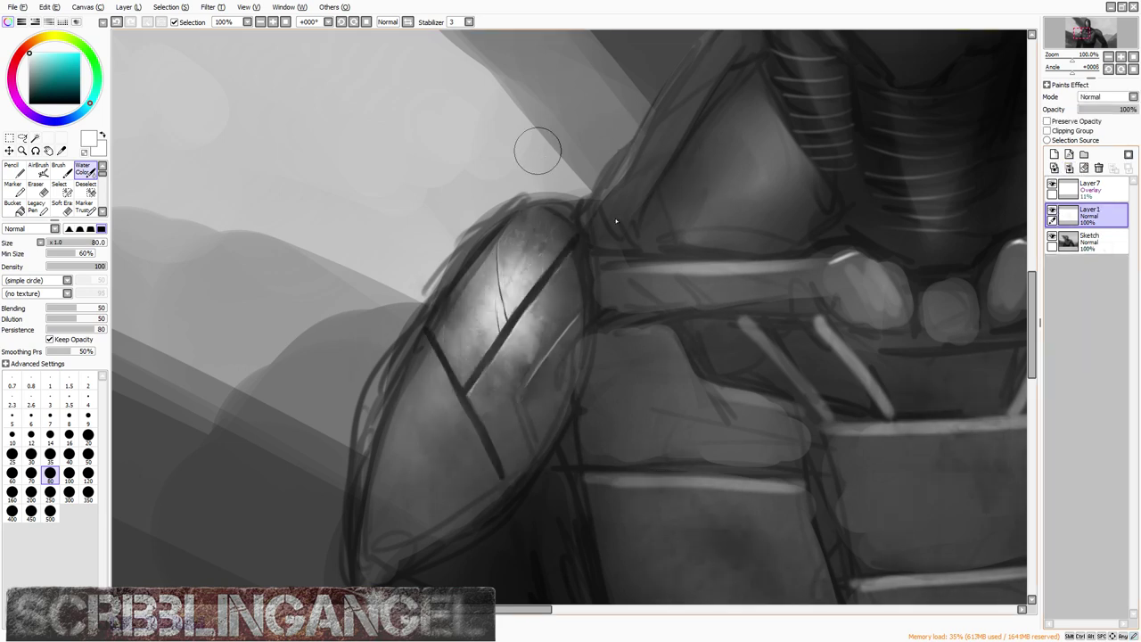
Step: Toggle the visibility of merged Layer1 to compare the shoulder pad with and without the worn-metal texture
left_click(1052, 212)
left_click(1052, 212)
left_click(1051, 213)
left_click(1052, 212)
left_click(1051, 212)
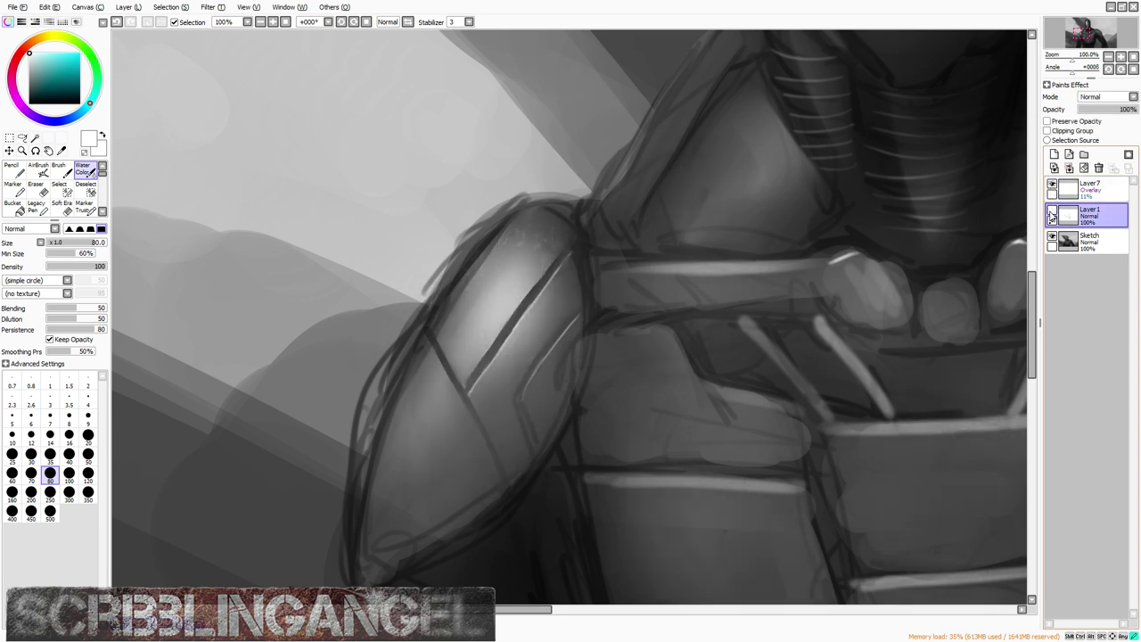
Step: Show Layer1 again and merge the Layer7 overlay down into it
left_click(1051, 213)
left_click(1067, 188)
left_click(1069, 168)
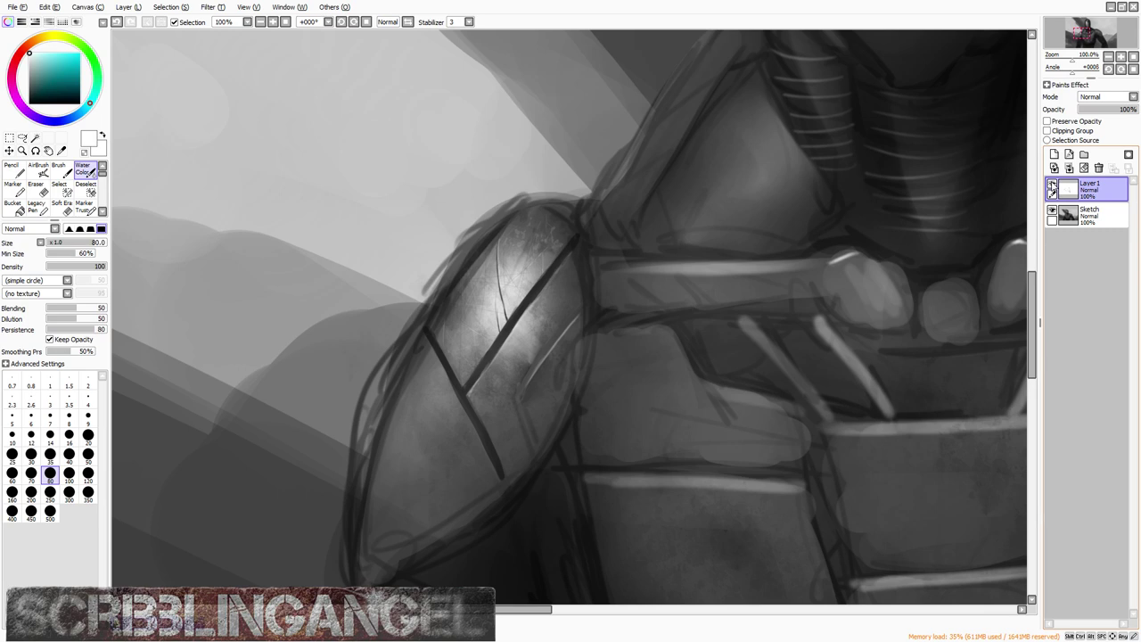
Step: Toggle Layer1's visibility to compare the metal texture, leave it shown, and merge it down into the Sketch layer
left_click(1052, 185)
left_click(1052, 185)
left_click(1052, 186)
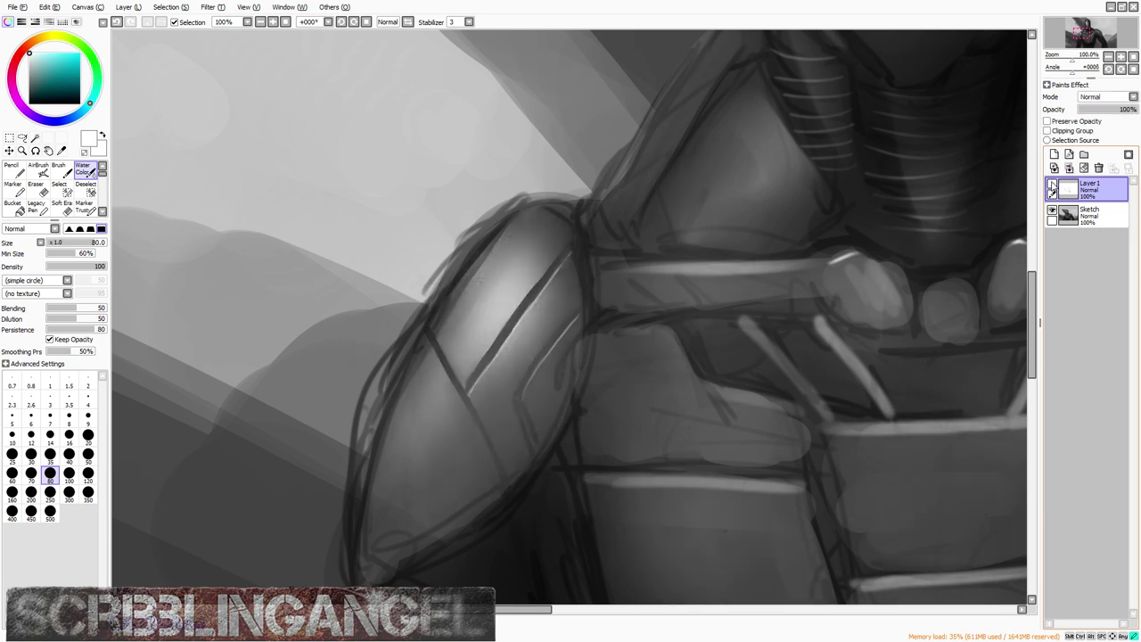
left_click(1052, 185)
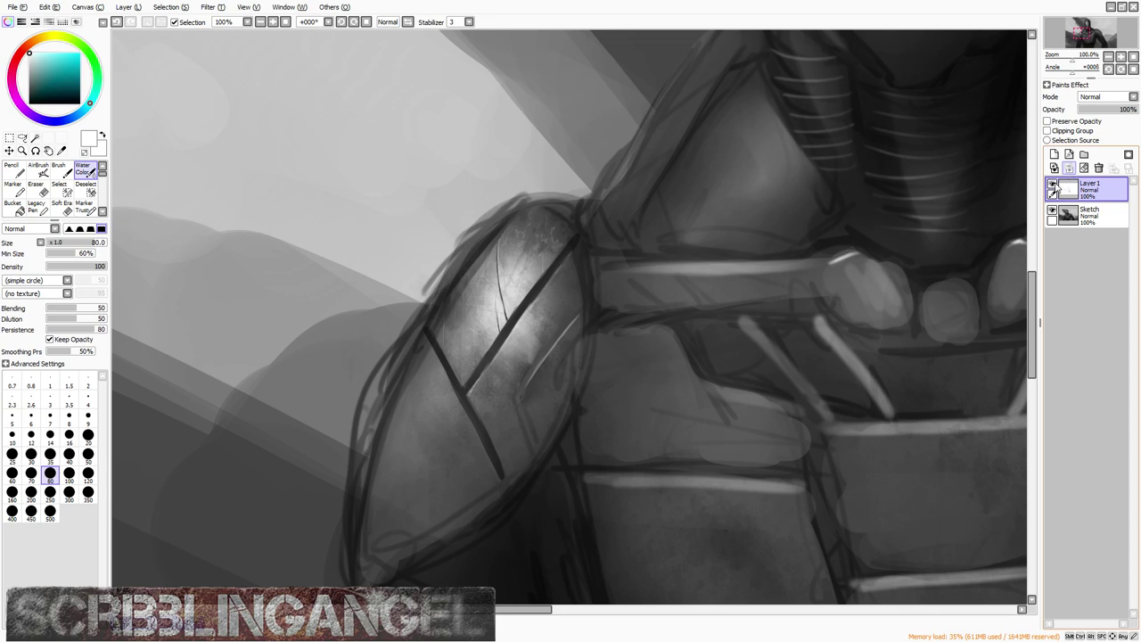
key("ctrl+e")
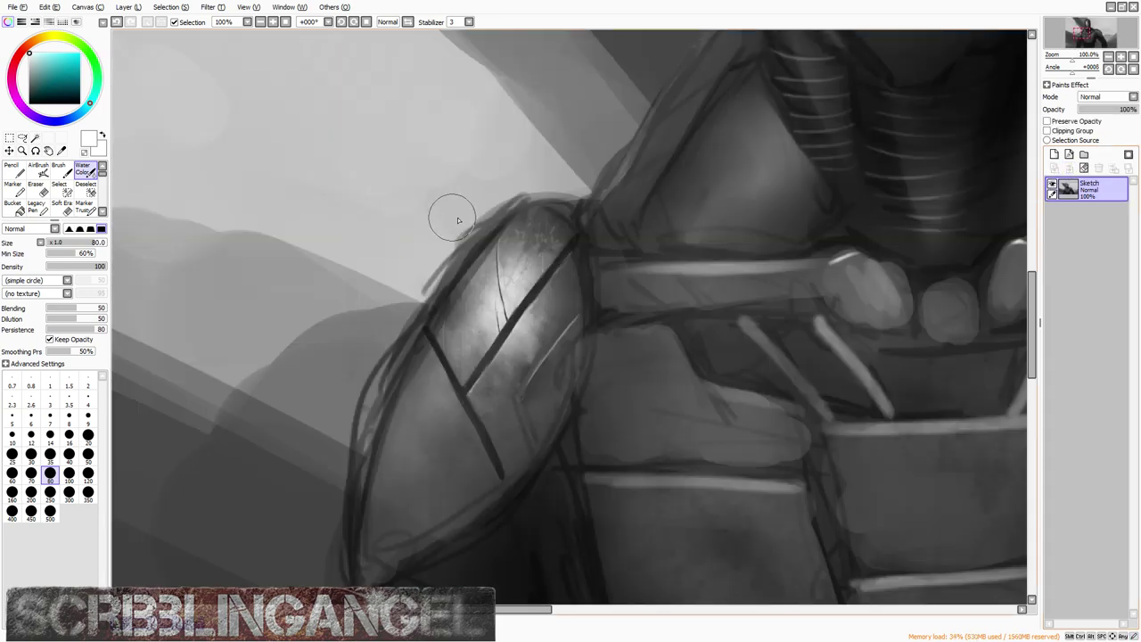
Step: Smudge away the rough sketch lines outside the textured shoulder pad's upper edge with the Water Color brush at size 80
scroll(457, 220, "up", 2)
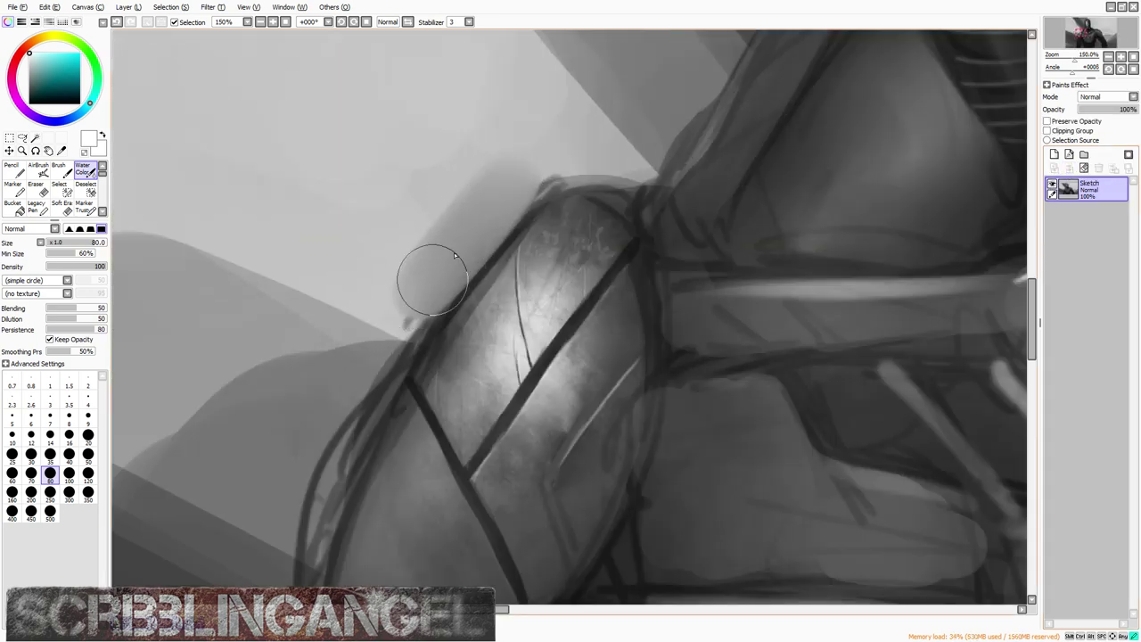
mouse_move(454, 256)
left_mouse_down()
mouse_move(509, 190)
mouse_move(523, 190)
mouse_move(421, 285)
mouse_move(522, 179)
mouse_move(574, 154)
mouse_move(546, 159)
mouse_move(617, 172)
mouse_move(590, 156)
mouse_move(512, 180)
mouse_move(434, 298)
left_mouse_up()
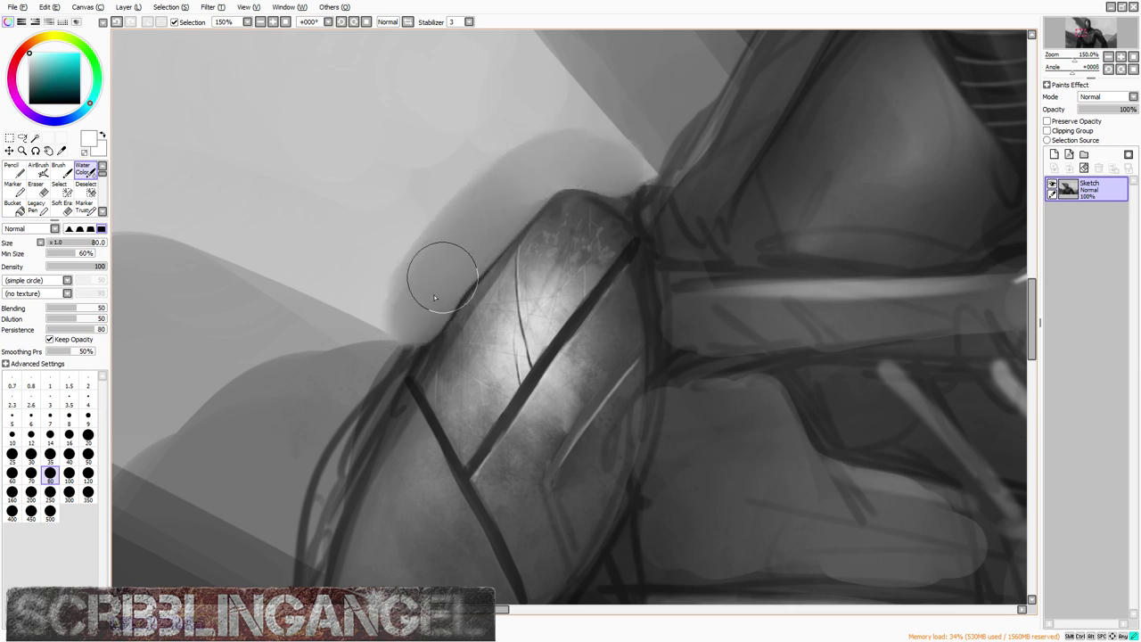
scroll(434, 293, "up", 2)
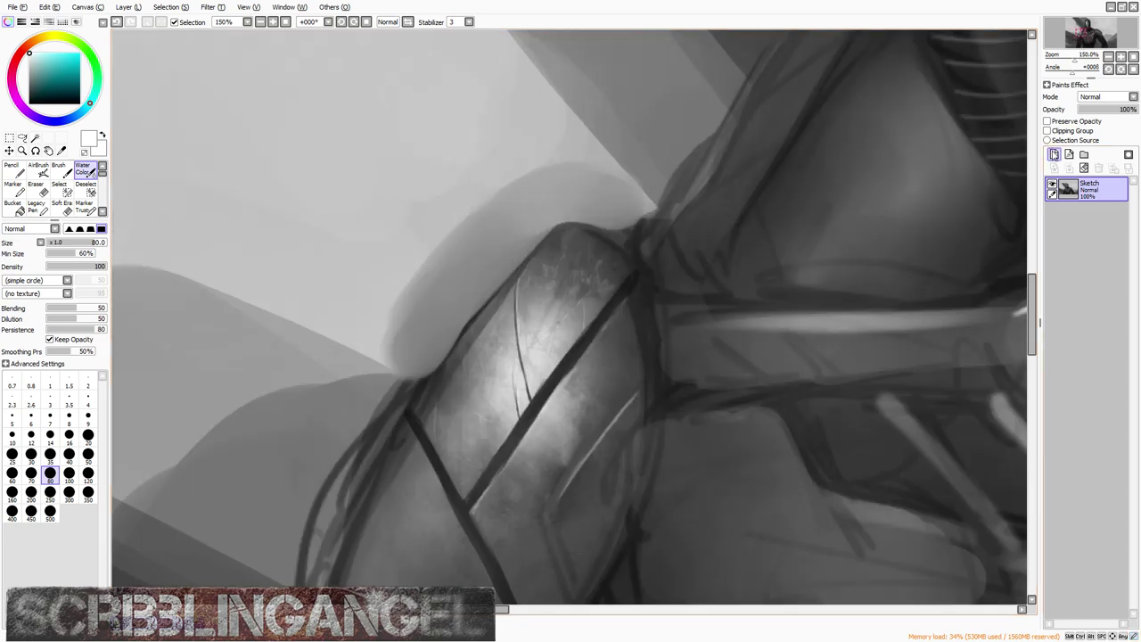
Step: Paint light strokes along the shoulder pad's upper outer edge on a new layer using the size 25 Marker Trusty, and merge it into Sketch
left_click(1053, 155)
left_click(84, 206)
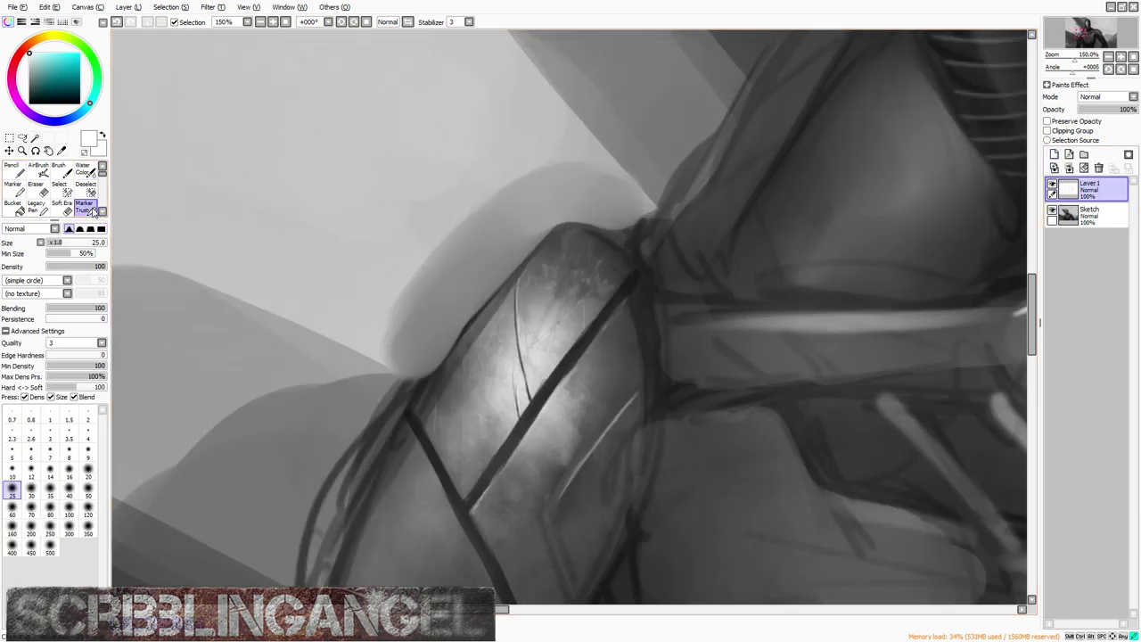
mouse_move(484, 270)
left_mouse_down()
mouse_move(463, 300)
mouse_move(492, 276)
mouse_move(484, 287)
left_mouse_up()
mouse_move(426, 369)
left_mouse_down()
mouse_move(512, 256)
mouse_move(570, 214)
mouse_move(637, 207)
mouse_move(609, 220)
mouse_move(616, 188)
mouse_move(580, 193)
mouse_move(488, 245)
mouse_move(408, 265)
mouse_move(391, 364)
mouse_move(432, 338)
mouse_move(411, 373)
left_mouse_up()
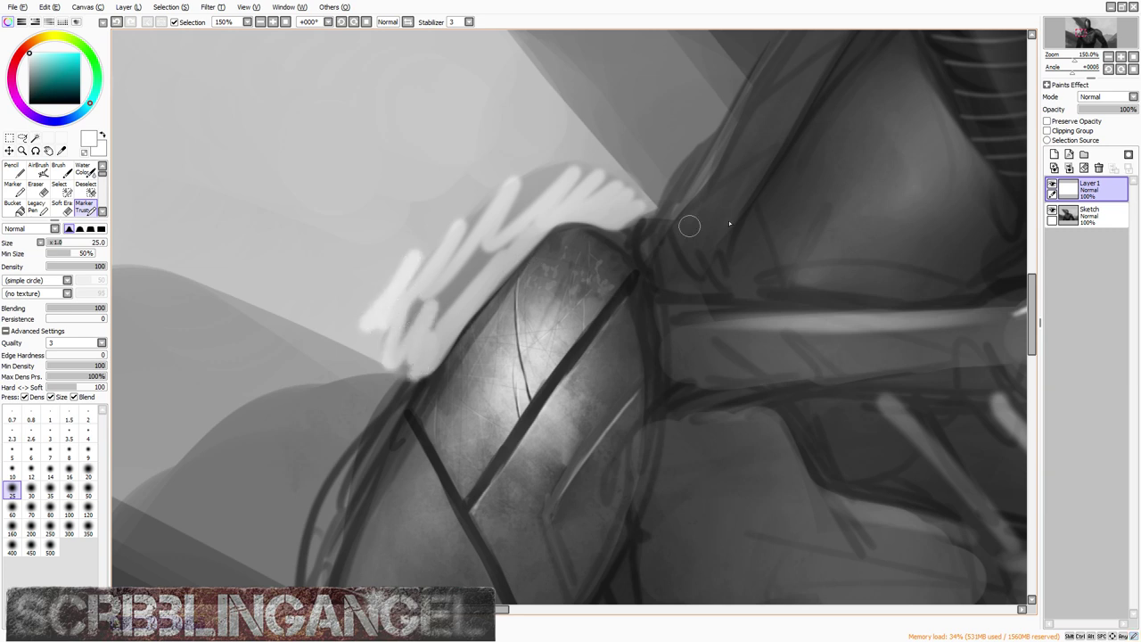
left_click(1069, 167)
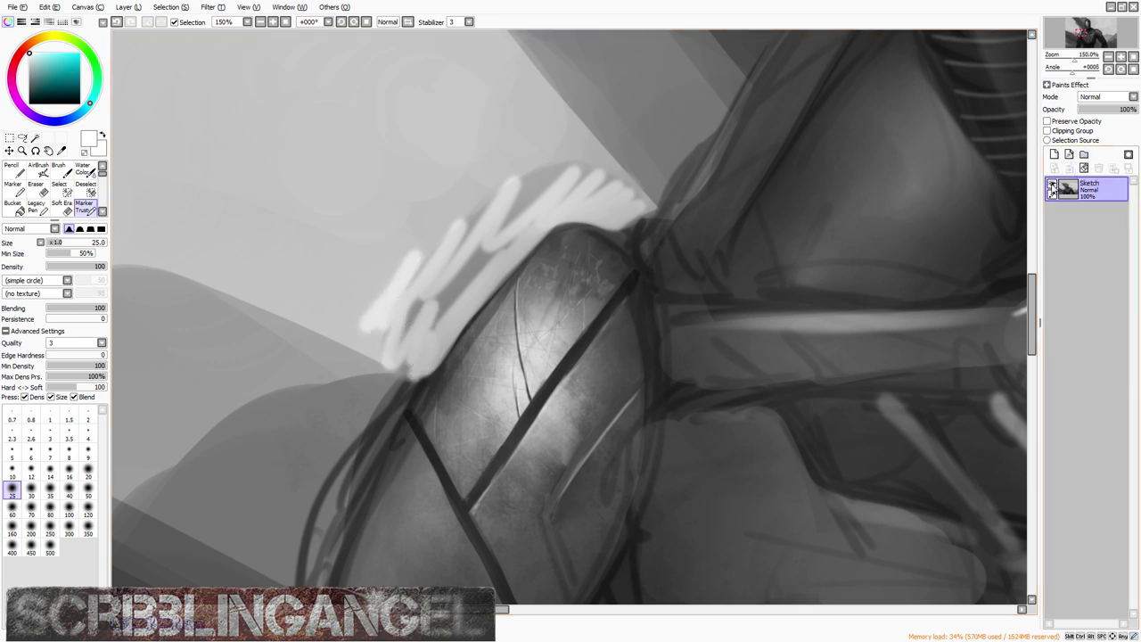
left_click(1052, 183)
left_click(1052, 183)
Step: Blend the light strokes around the shoulder pad into the sky with the Water Color brush at size 80
left_click(84, 170)
mouse_move(450, 298)
left_mouse_down()
mouse_move(434, 304)
mouse_move(409, 350)
mouse_move(344, 315)
mouse_move(397, 266)
mouse_move(395, 313)
mouse_move(494, 210)
mouse_move(489, 235)
mouse_move(538, 187)
mouse_move(522, 218)
mouse_move(558, 189)
mouse_move(602, 192)
mouse_move(571, 169)
mouse_move(613, 200)
mouse_move(579, 184)
mouse_move(586, 175)
mouse_move(467, 233)
left_mouse_up()
scroll(467, 233, "down", 5)
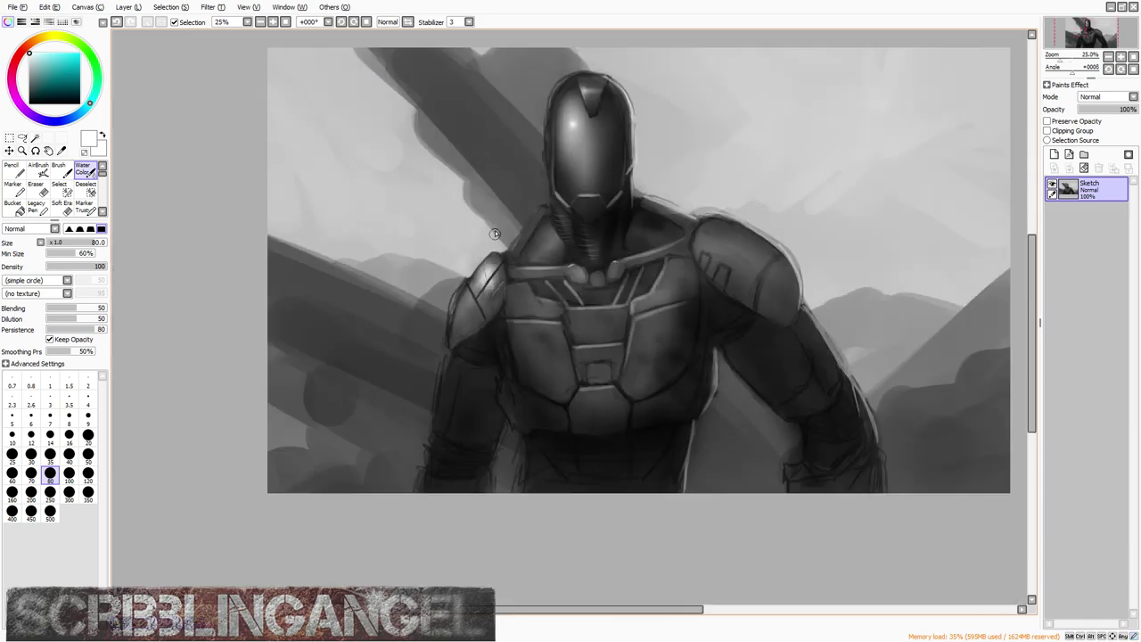
scroll(491, 235, "up", 2)
scroll(476, 275, "down", 1)
scroll(463, 290, "up", 2)
scroll(461, 295, "down", 5)
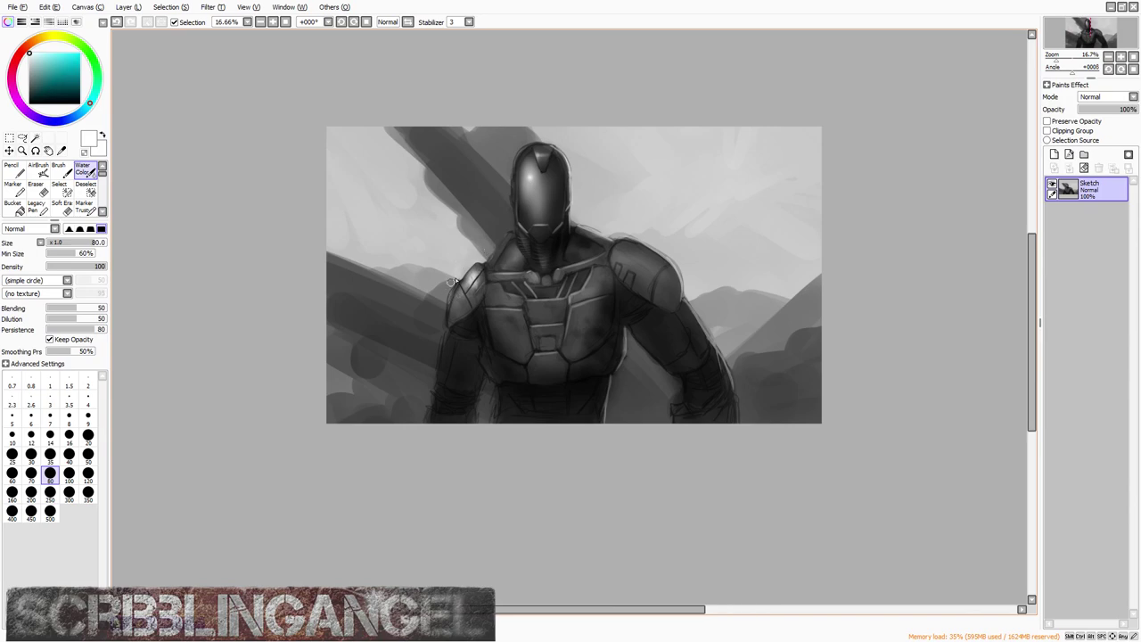
Step: Blend the loose sketch lines along the textured shoulder pad's lower outer edge into the background with the Water Color brush at size 60
scroll(488, 250, "up", 7)
key("bracketleft")
key("bracketleft")
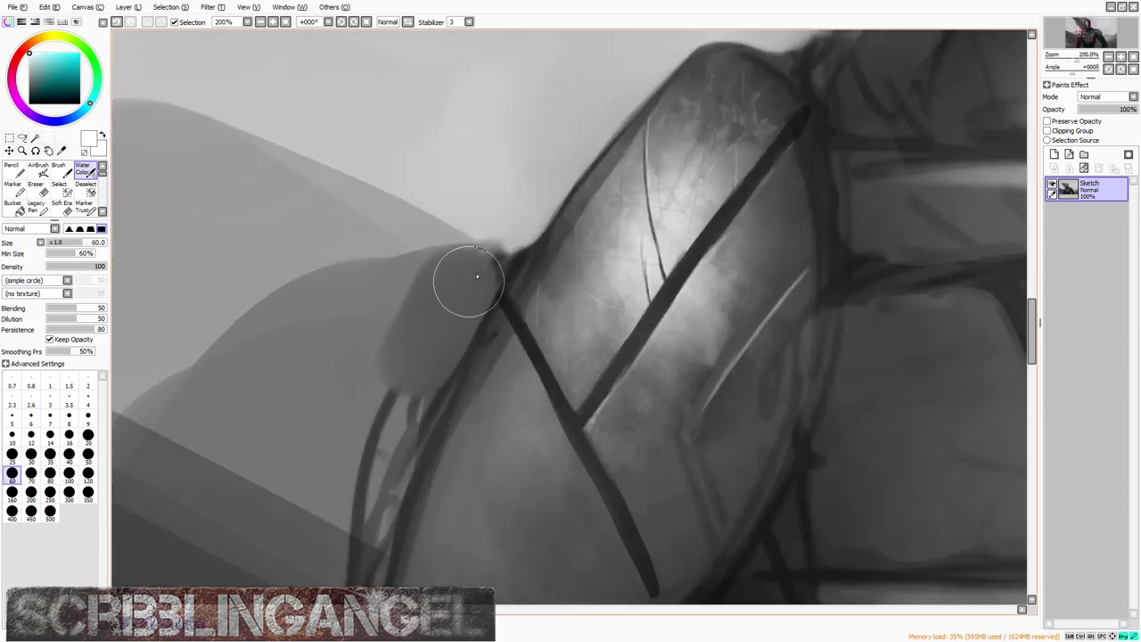
mouse_move(455, 319)
left_mouse_down()
mouse_move(425, 362)
mouse_move(438, 324)
mouse_move(361, 536)
mouse_move(322, 514)
mouse_move(372, 374)
mouse_move(366, 320)
mouse_move(384, 288)
mouse_move(427, 347)
mouse_move(347, 506)
mouse_move(348, 377)
mouse_move(302, 448)
left_mouse_up()
scroll(401, 301, "down", 3)
scroll(329, 435, "up", 2)
mouse_move(381, 313)
left_mouse_down()
mouse_move(431, 314)
mouse_move(463, 342)
mouse_move(442, 351)
mouse_move(377, 303)
mouse_move(434, 355)
mouse_move(455, 434)
mouse_move(451, 465)
mouse_move(413, 383)
mouse_move(405, 400)
mouse_move(442, 394)
mouse_move(386, 496)
left_mouse_up()
scroll(507, 298, "down", 6)
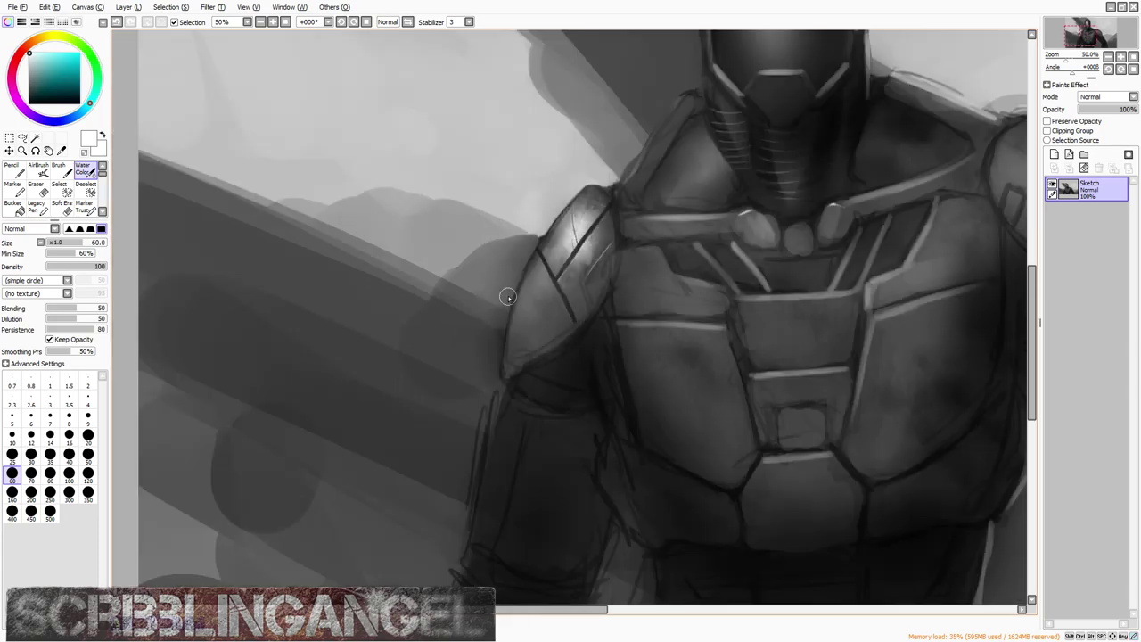
Step: Examine the cleaned-up shoulder pad up close and against the whole figure
scroll(505, 303, "up", 3)
scroll(522, 296, "down", 3)
scroll(541, 283, "up", 2)
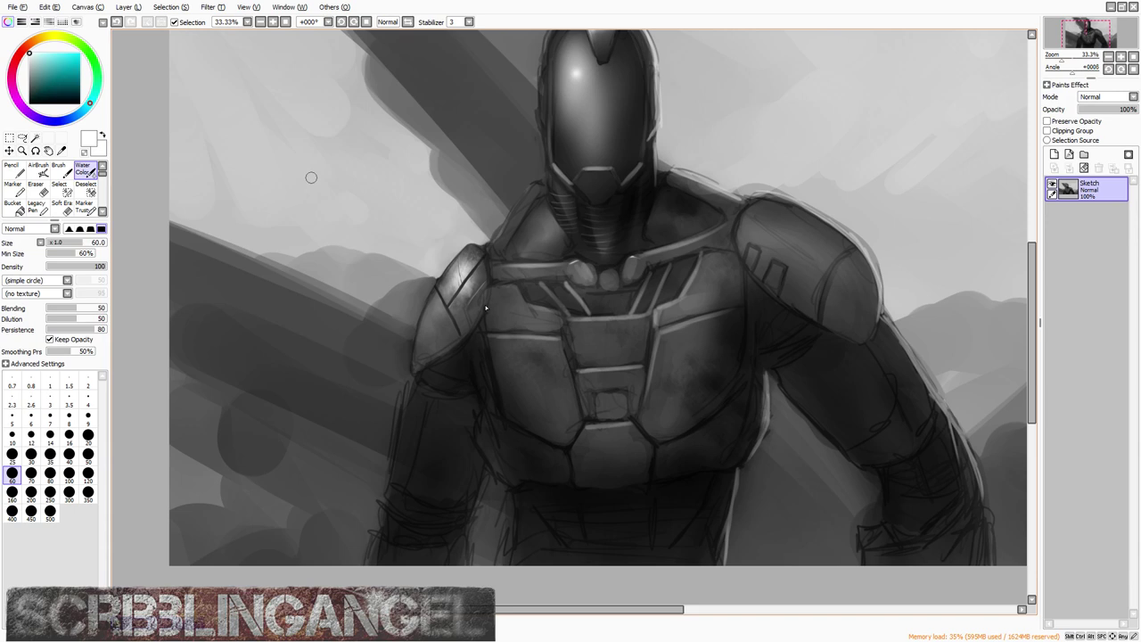
scroll(495, 287, "up", 1)
scroll(486, 254, "down", 2)
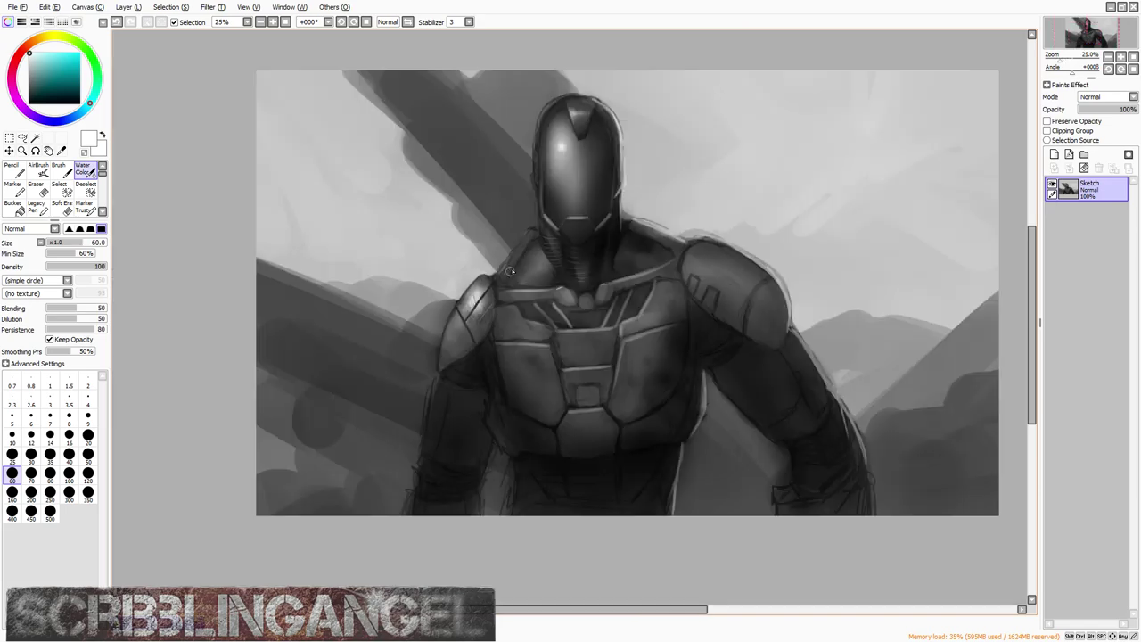
scroll(517, 258, "up", 1)
scroll(521, 250, "down", 1)
scroll(520, 250, "down", 1)
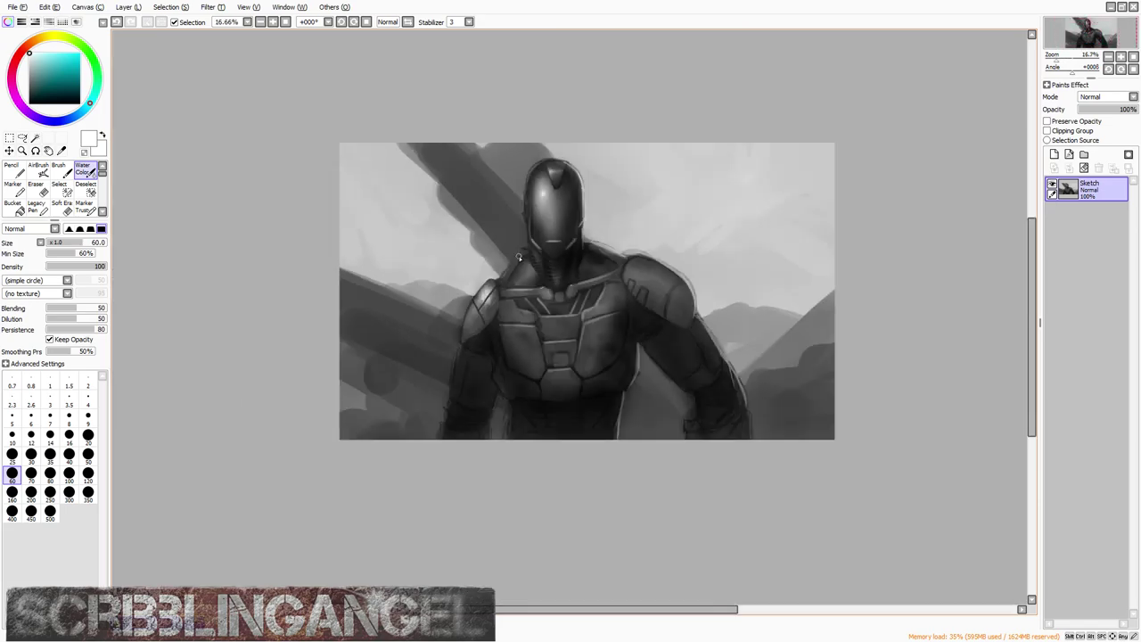
scroll(522, 250, "up", 3)
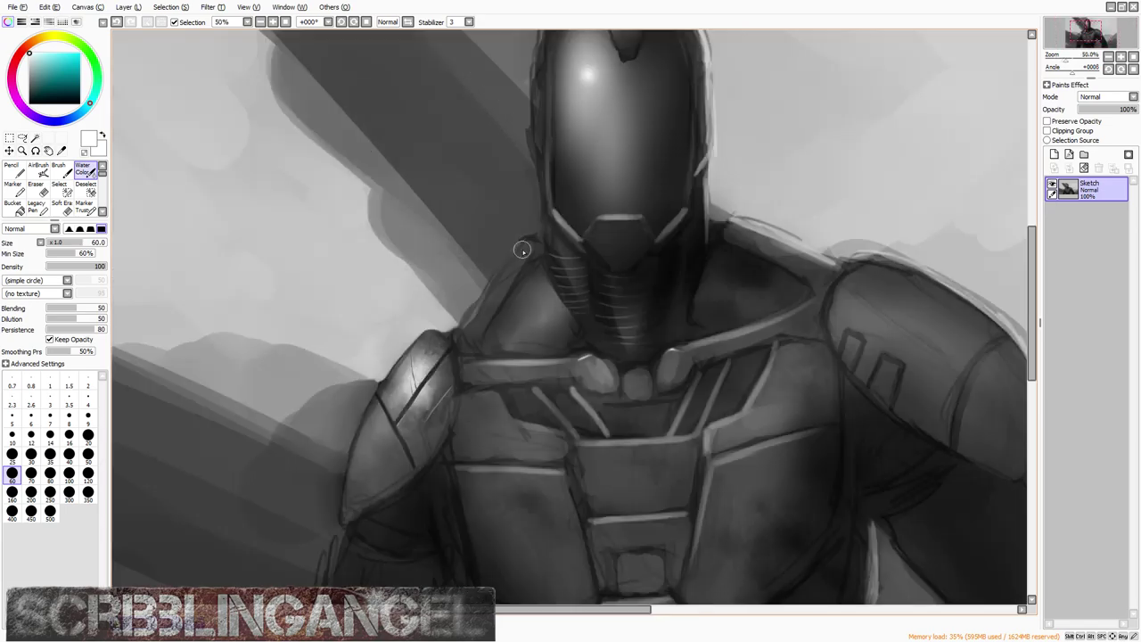
scroll(518, 261, "down", 2)
scroll(470, 320, "up", 2)
scroll(478, 316, "down", 1)
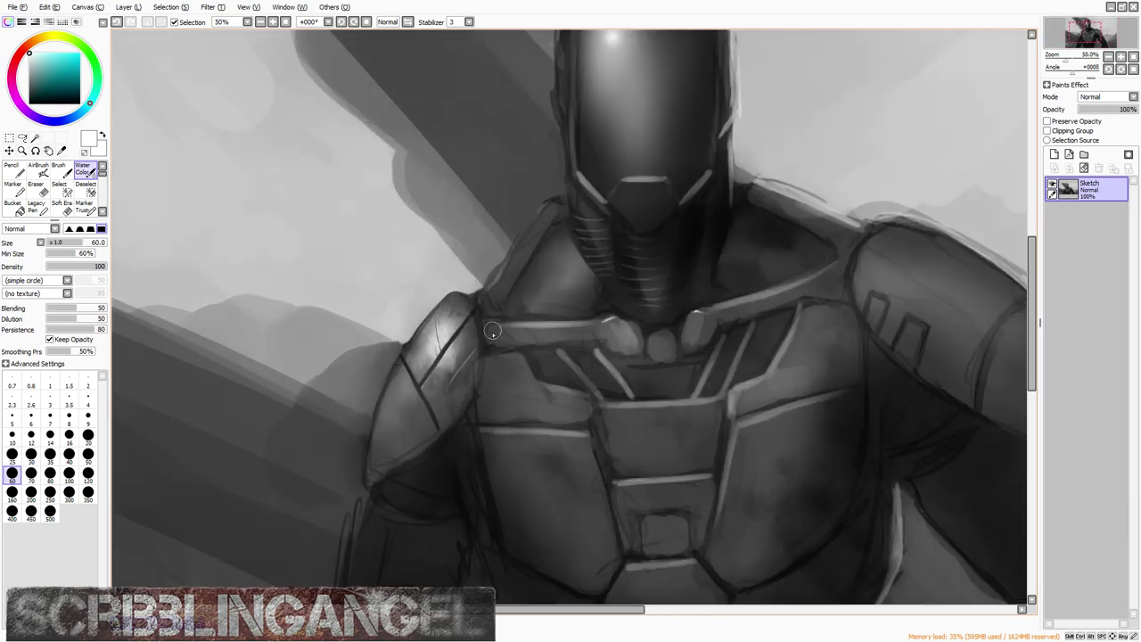
scroll(490, 196, "down", 1)
scroll(460, 314, "up", 2)
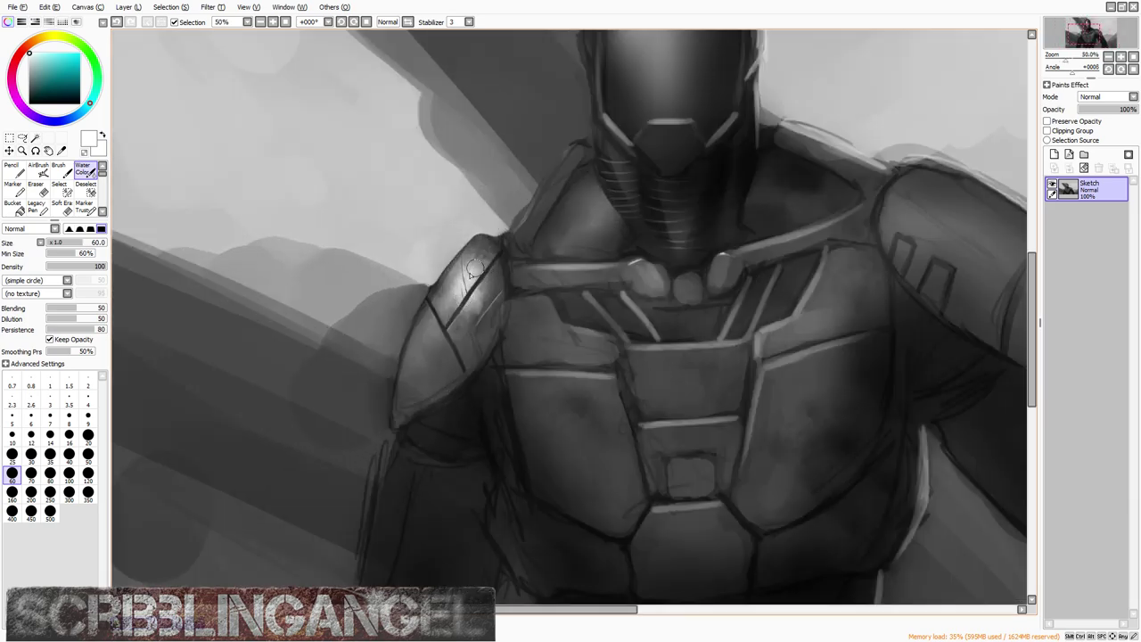
scroll(509, 300, "down", 2)
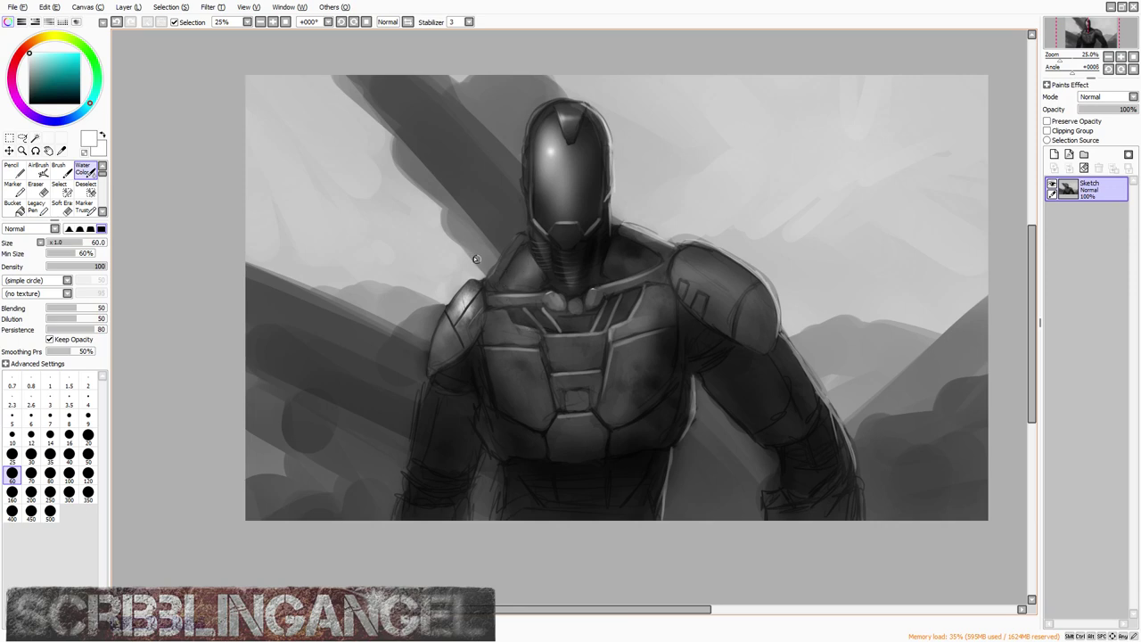
Step: Add two new layers above Sketch and shade the lower background black on the top one with the AirBrush at size 500
left_click(1053, 155)
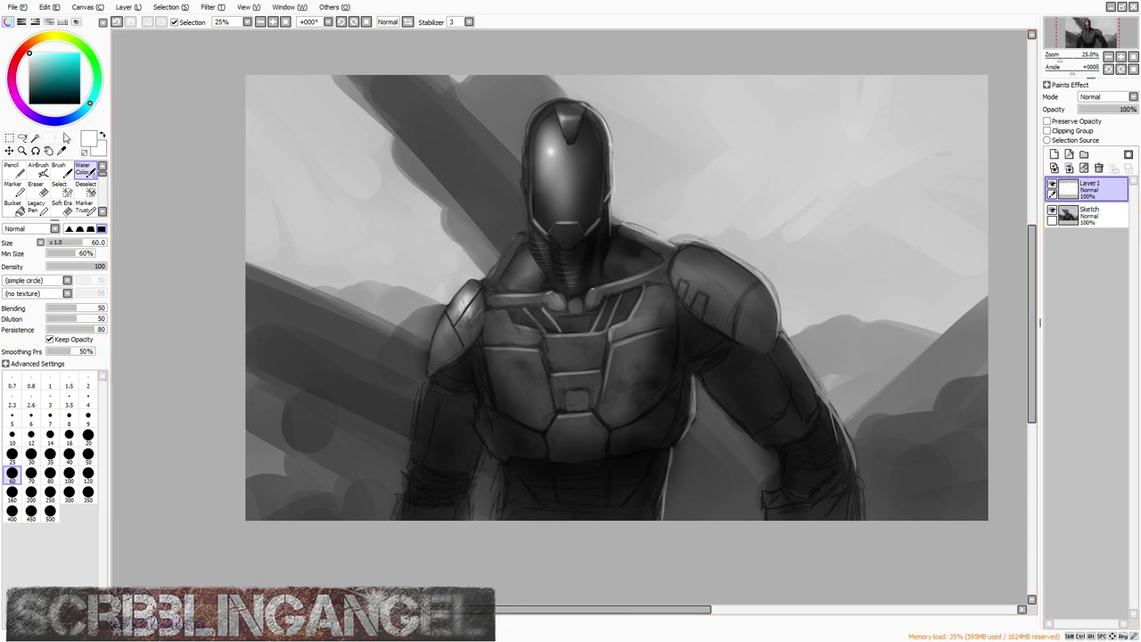
left_click(50, 512)
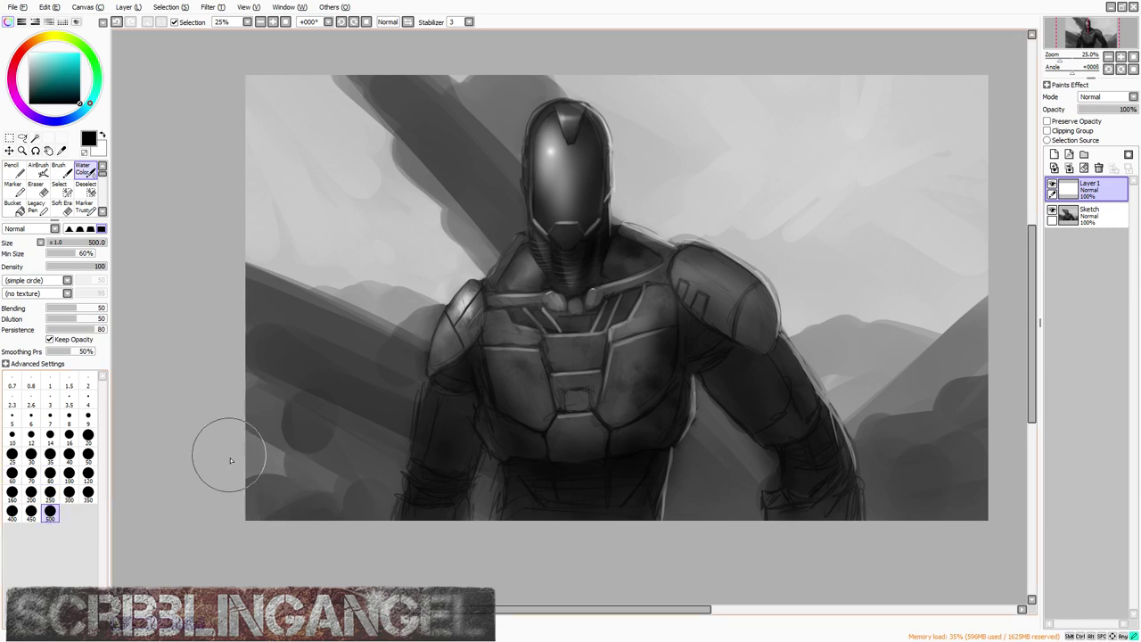
left_click(37, 174)
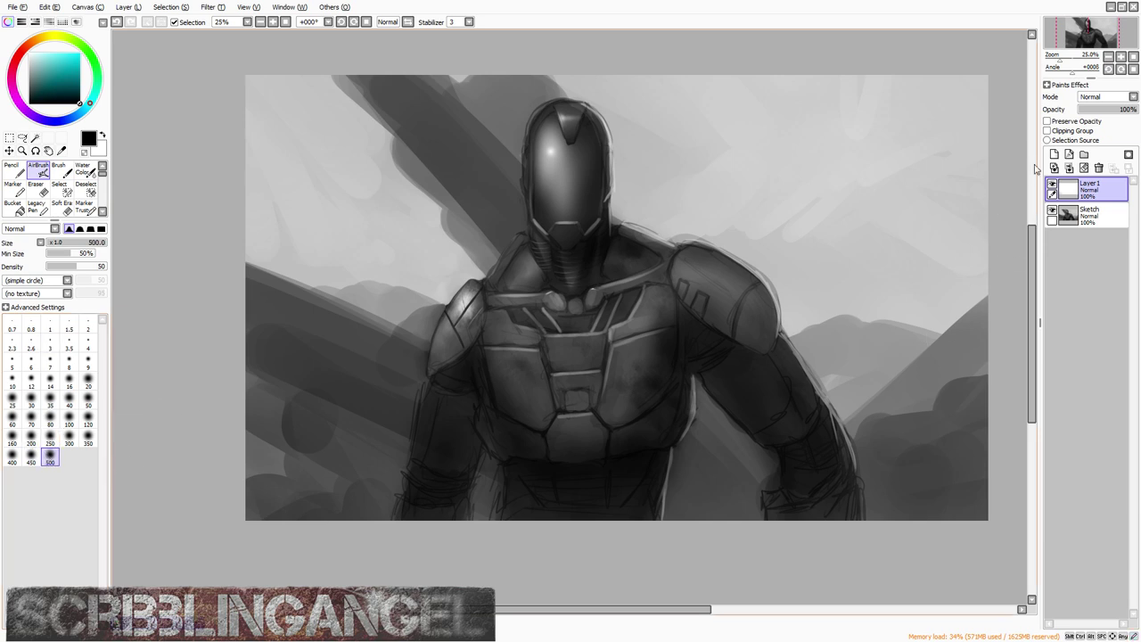
left_click(1054, 154)
mouse_move(236, 483)
left_mouse_down()
mouse_move(306, 453)
mouse_move(433, 484)
mouse_move(375, 268)
left_mouse_up()
mouse_move(878, 504)
left_mouse_down()
mouse_move(946, 542)
mouse_move(947, 471)
mouse_move(1021, 332)
mouse_move(975, 337)
mouse_move(872, 491)
mouse_move(817, 517)
mouse_move(767, 513)
mouse_move(697, 544)
mouse_move(666, 480)
mouse_move(711, 444)
mouse_move(804, 536)
mouse_move(716, 541)
mouse_move(669, 459)
mouse_move(873, 444)
mouse_move(989, 316)
mouse_move(880, 385)
mouse_move(979, 240)
mouse_move(823, 401)
mouse_move(826, 340)
mouse_move(600, 277)
mouse_move(348, 306)
mouse_move(417, 360)
mouse_move(275, 260)
mouse_move(351, 295)
mouse_move(438, 293)
mouse_move(321, 364)
left_mouse_up()
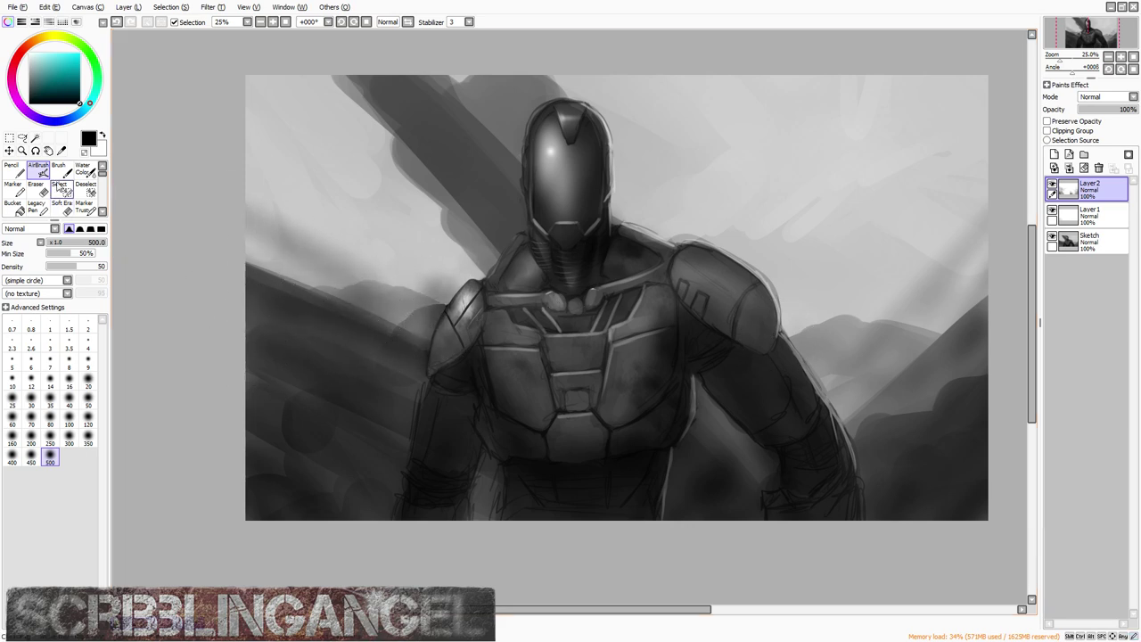
Step: Blend the dark airbrush shading into the hills and beams on both sides with the Water Color brush at size 500
left_click(59, 169)
left_click(83, 169)
mouse_move(379, 259)
left_mouse_down()
mouse_move(340, 303)
mouse_move(251, 207)
mouse_move(383, 317)
mouse_move(398, 278)
mouse_move(407, 283)
mouse_move(352, 245)
mouse_move(244, 229)
left_mouse_up()
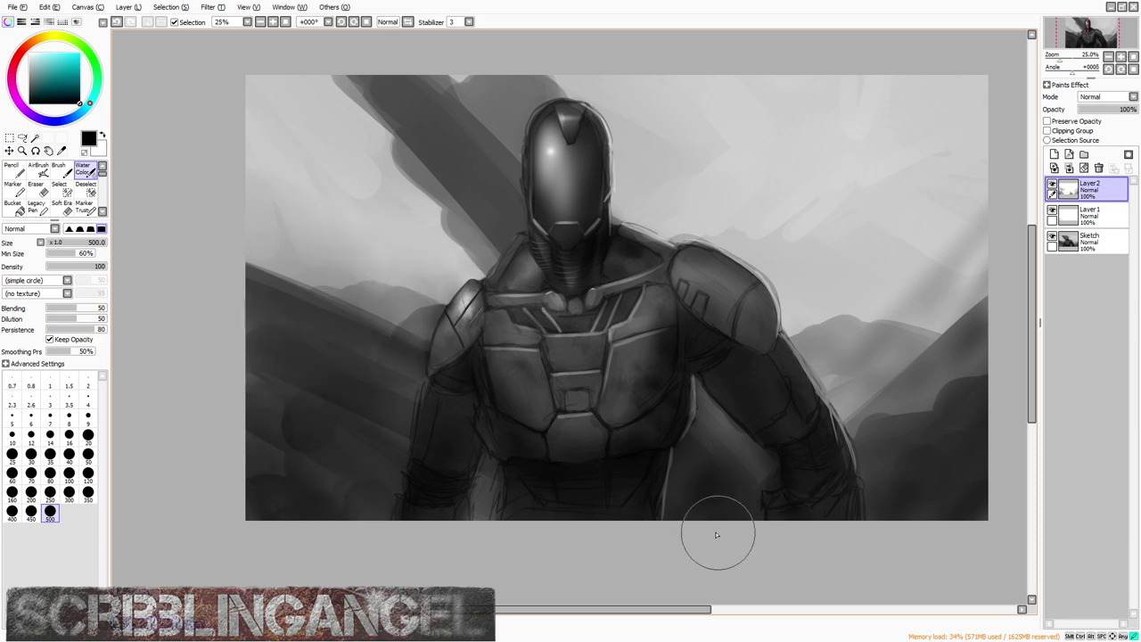
left_click_drag(879, 418, 949, 354)
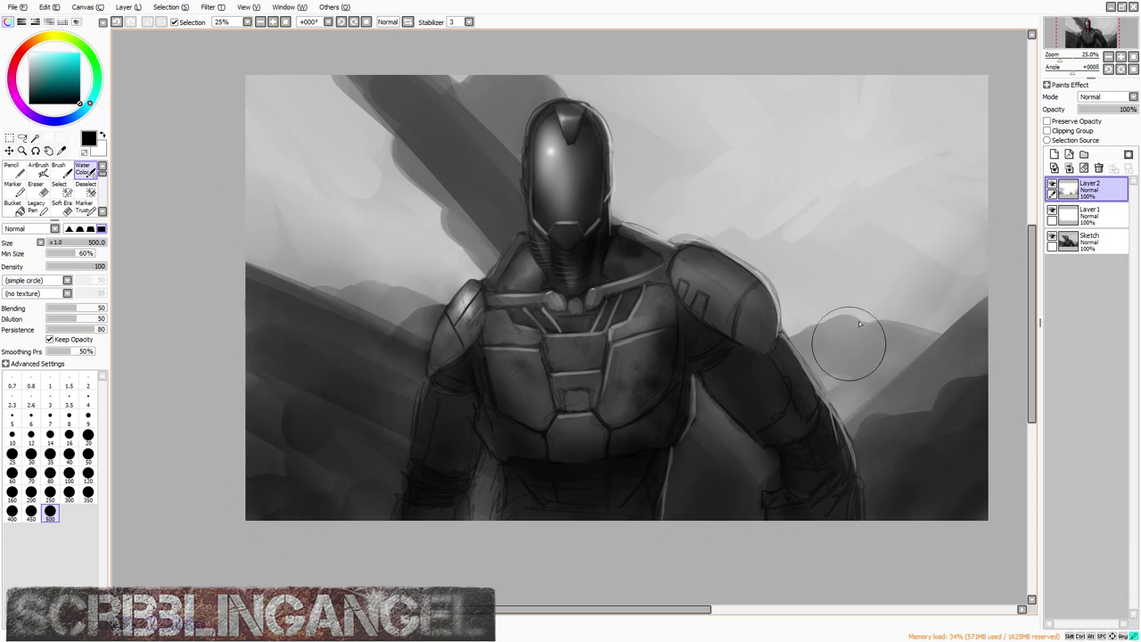
scroll(636, 219, "down", 2)
scroll(806, 207, "up", 1)
Step: Darken the sky on a new layer with the black Marker at size 500 and blend the strokes with the Water Color brush
left_click(1053, 154)
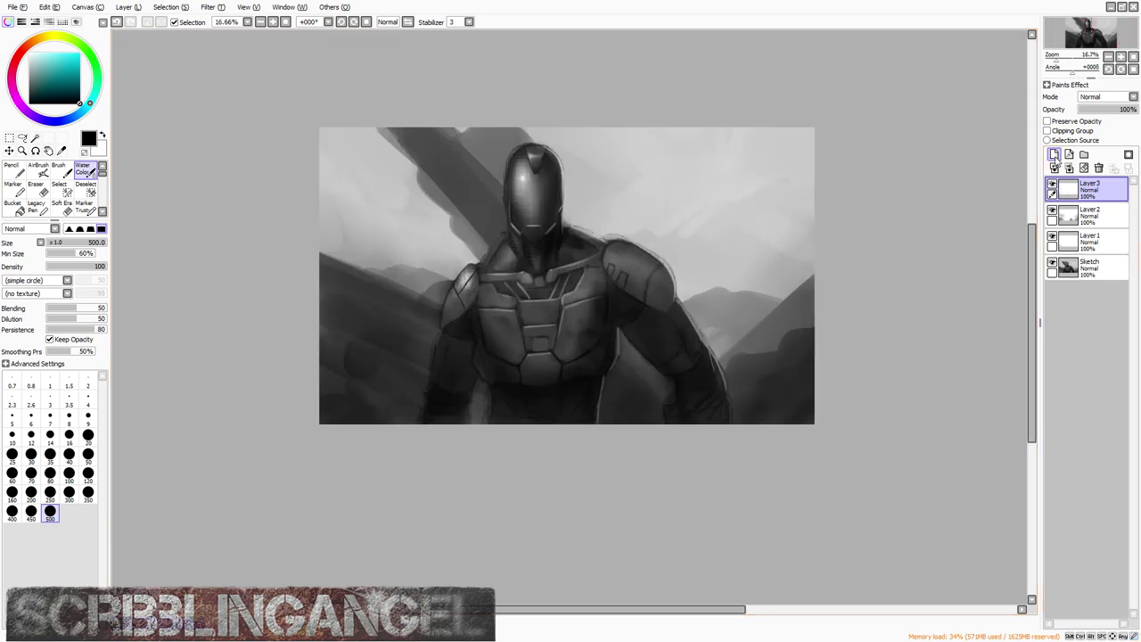
left_click(14, 187)
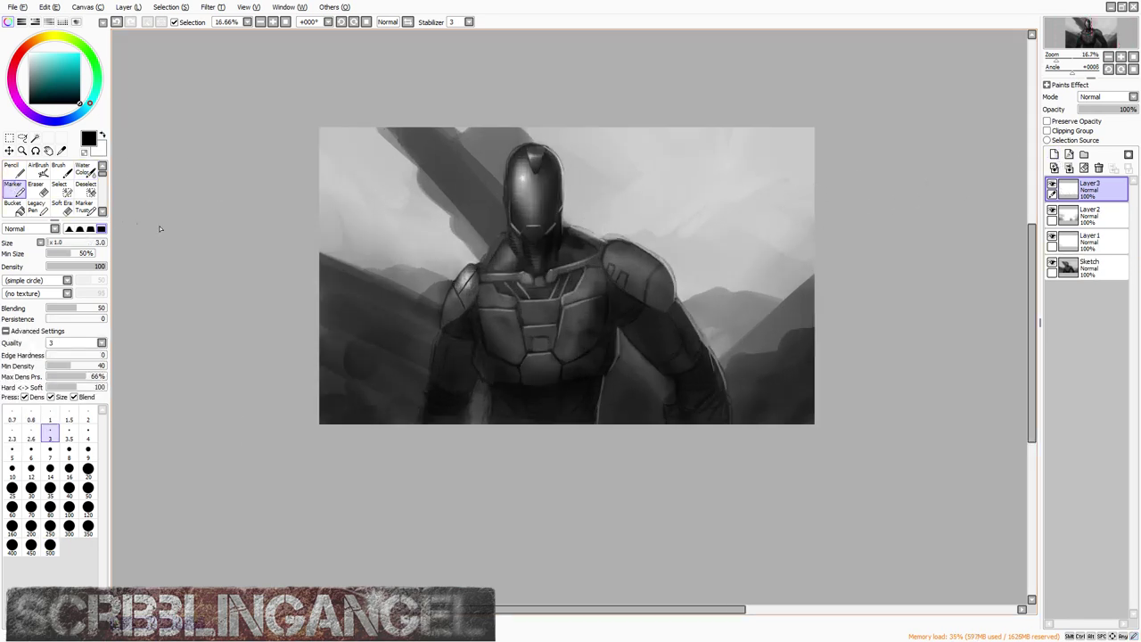
left_click(50, 546)
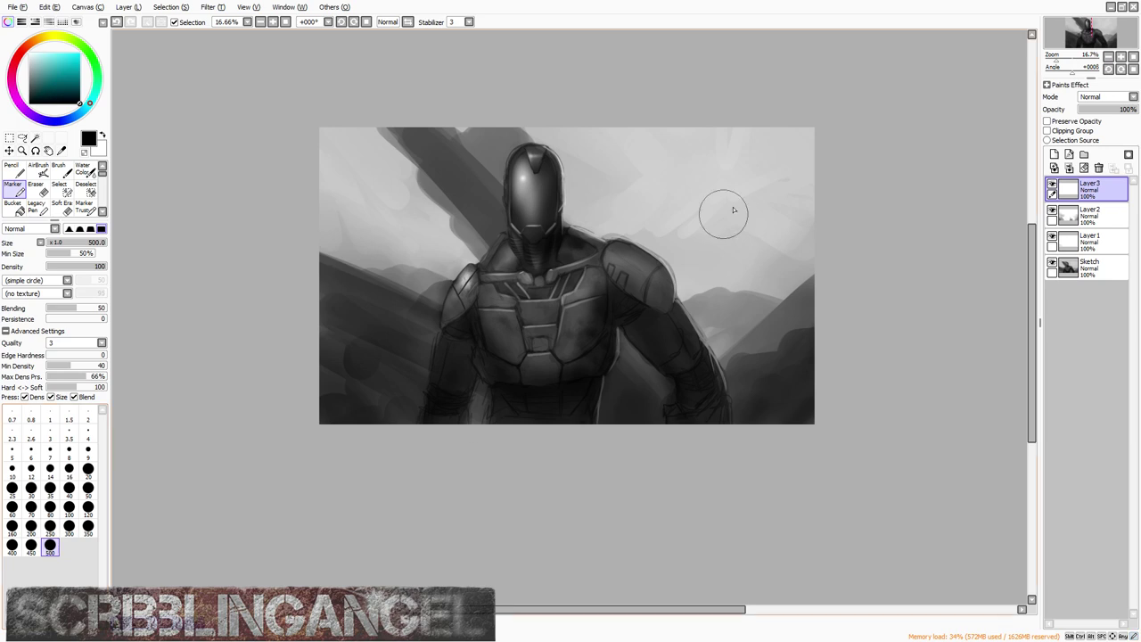
mouse_move(733, 209)
left_mouse_down()
mouse_move(786, 152)
mouse_move(831, 245)
mouse_move(817, 185)
mouse_move(761, 125)
mouse_move(802, 318)
mouse_move(773, 241)
mouse_move(757, 306)
mouse_move(691, 246)
mouse_move(773, 232)
mouse_move(697, 116)
mouse_move(702, 186)
mouse_move(685, 199)
mouse_move(769, 335)
mouse_move(743, 295)
mouse_move(725, 361)
mouse_move(702, 298)
mouse_move(631, 186)
mouse_move(650, 240)
mouse_move(590, 203)
mouse_move(592, 227)
mouse_move(559, 109)
mouse_move(549, 119)
mouse_move(589, 176)
mouse_move(708, 254)
mouse_move(730, 178)
left_mouse_up()
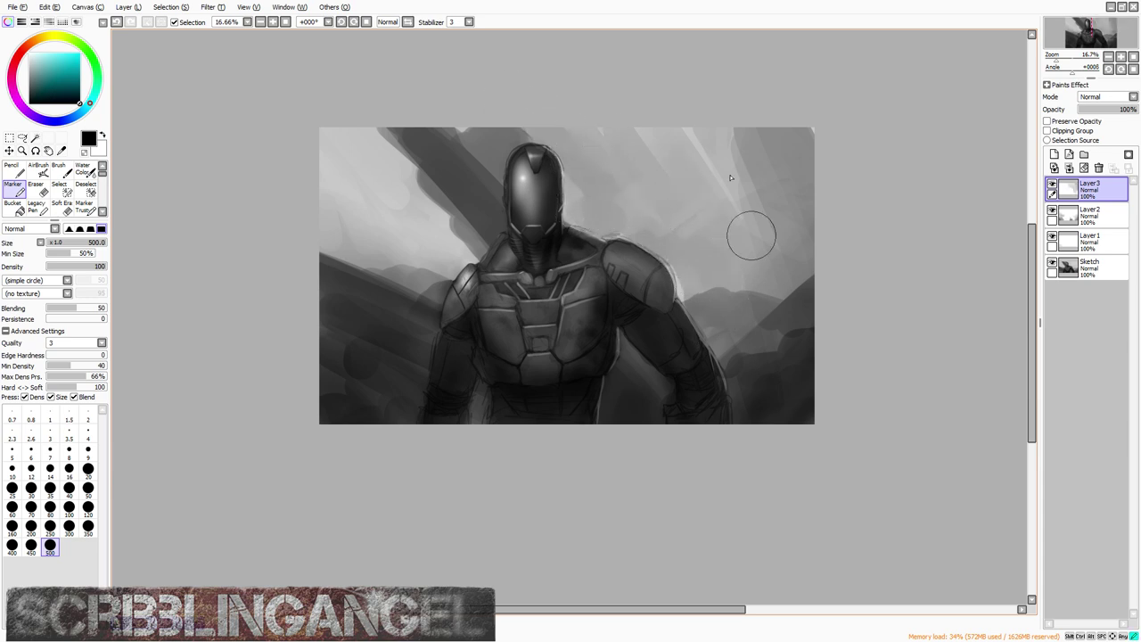
mouse_move(350, 168)
left_mouse_down()
mouse_move(454, 232)
mouse_move(452, 256)
mouse_move(461, 253)
mouse_move(482, 228)
mouse_move(491, 155)
mouse_move(517, 111)
mouse_move(521, 127)
mouse_move(459, 225)
mouse_move(419, 130)
mouse_move(402, 178)
mouse_move(415, 290)
mouse_move(402, 330)
mouse_move(345, 252)
mouse_move(308, 299)
mouse_move(325, 438)
left_mouse_up()
left_click(86, 169)
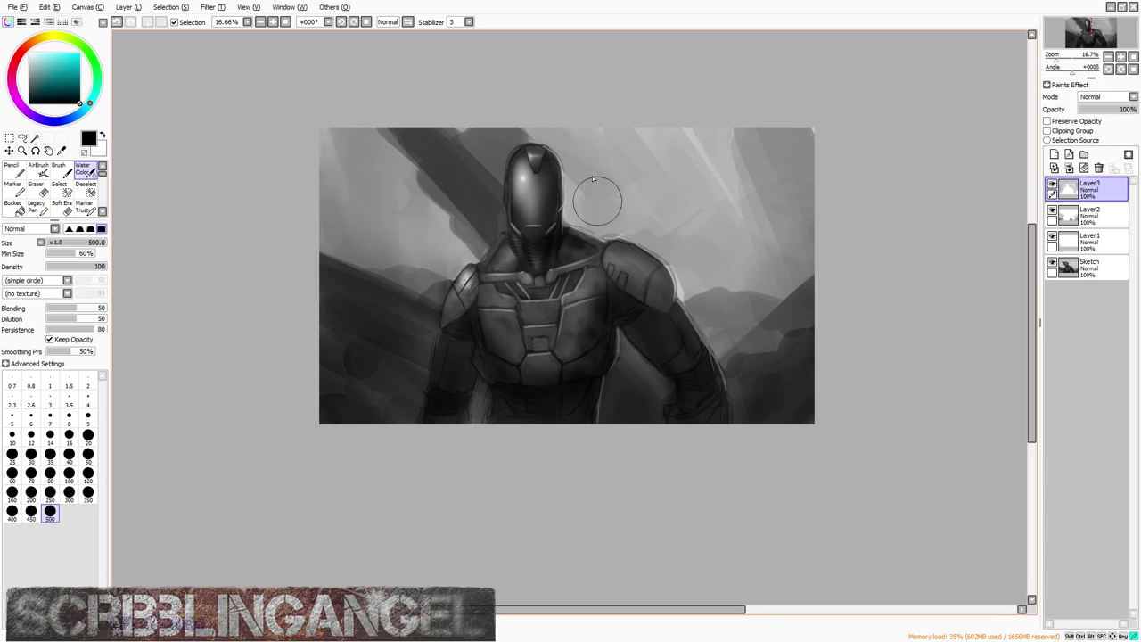
mouse_move(796, 241)
left_mouse_down()
mouse_move(814, 110)
mouse_move(736, 315)
left_mouse_up()
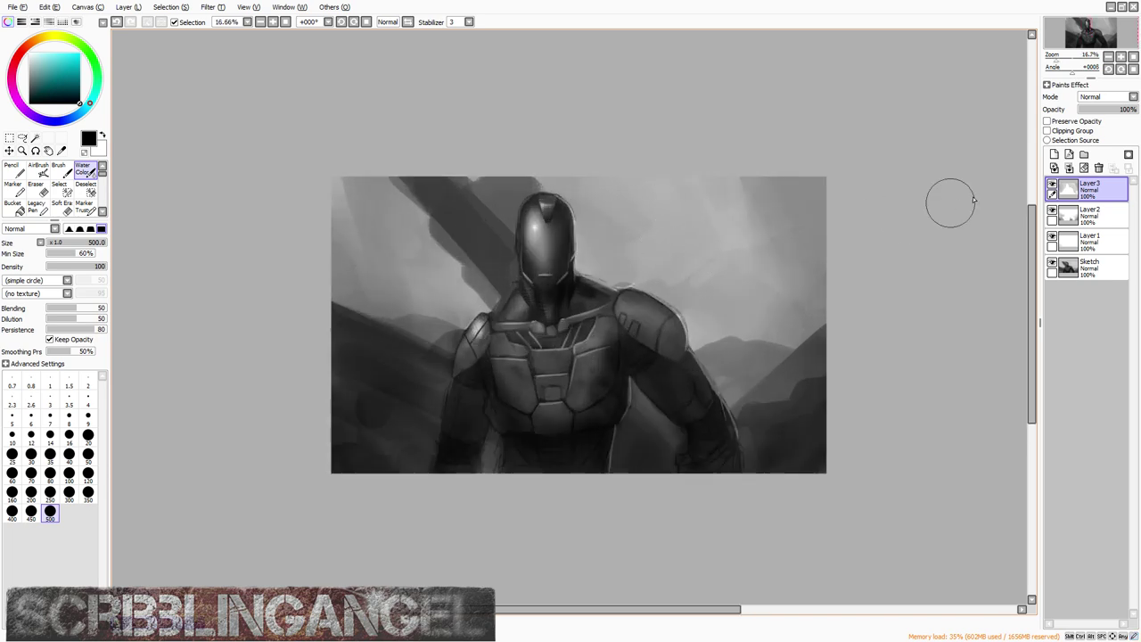
Step: Add a new layer and sweep diagonal white light rays down from the upper-left sky with the AirBrush at size 500
left_click(1054, 154)
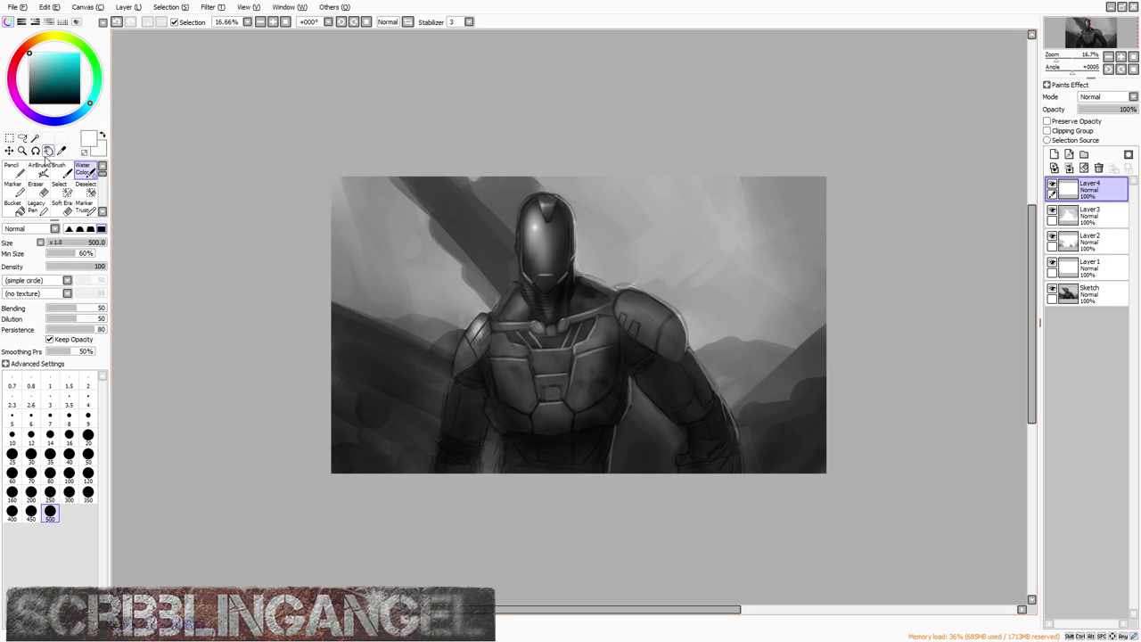
left_click(39, 168)
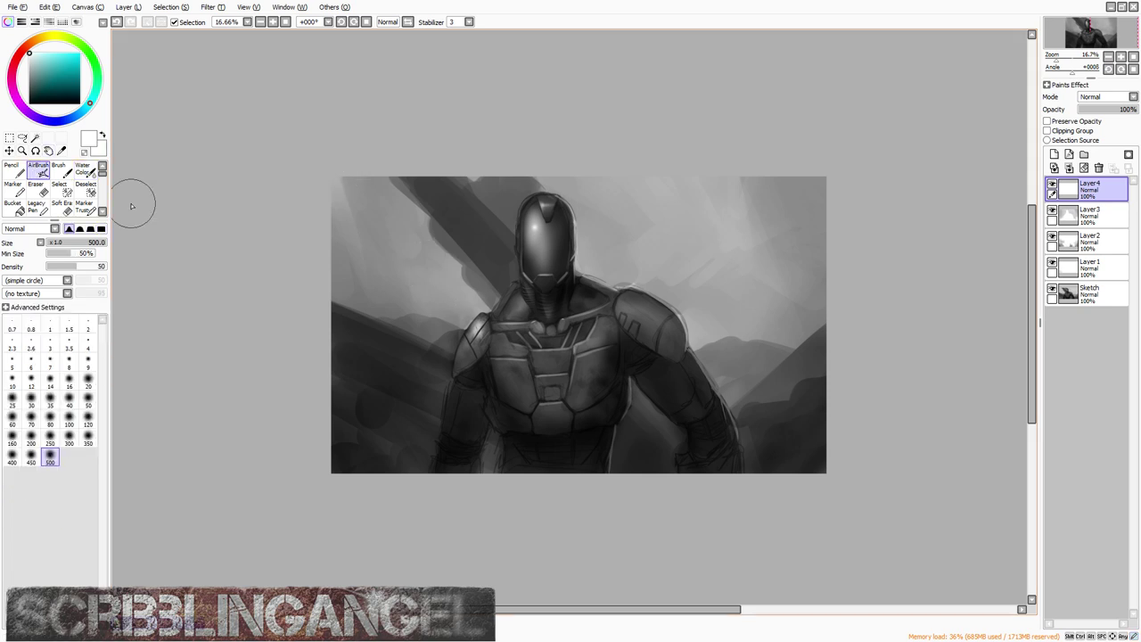
left_click_drag(339, 175, 433, 255)
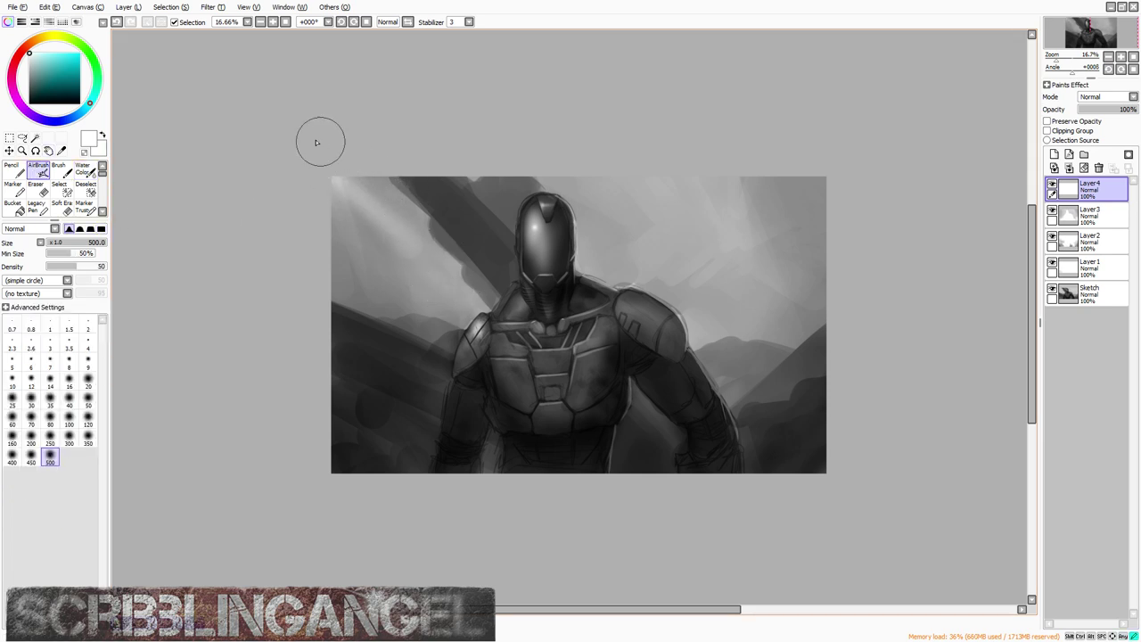
left_click_drag(318, 140, 465, 228)
left_click_drag(385, 157, 539, 274)
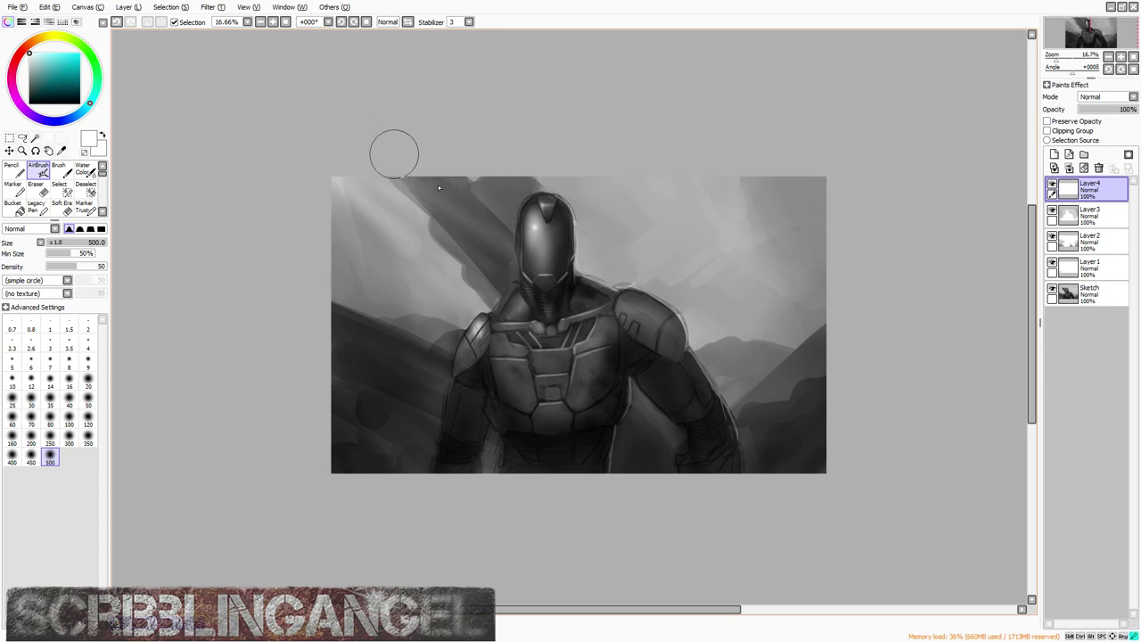
left_click_drag(394, 154, 641, 340)
mouse_move(433, 242)
left_mouse_down()
mouse_move(606, 348)
mouse_move(482, 292)
mouse_move(333, 168)
mouse_move(307, 166)
mouse_move(323, 170)
mouse_move(313, 156)
mouse_move(407, 184)
mouse_move(356, 204)
mouse_move(366, 310)
mouse_move(438, 458)
mouse_move(420, 466)
mouse_move(357, 383)
mouse_move(377, 465)
left_mouse_up()
left_click_drag(420, 128, 881, 519)
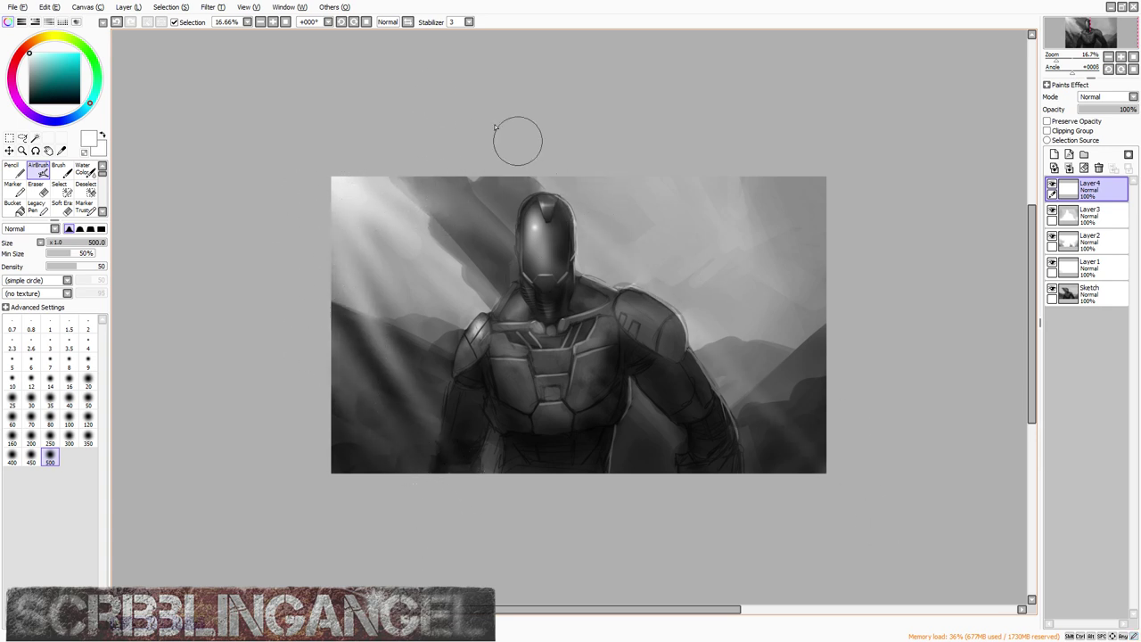
Step: Airbrush more diagonal white light rays across the sky and hills to the right of the figure
left_click_drag(514, 140, 943, 535)
left_click_drag(627, 208, 953, 500)
left_click_drag(637, 180, 901, 471)
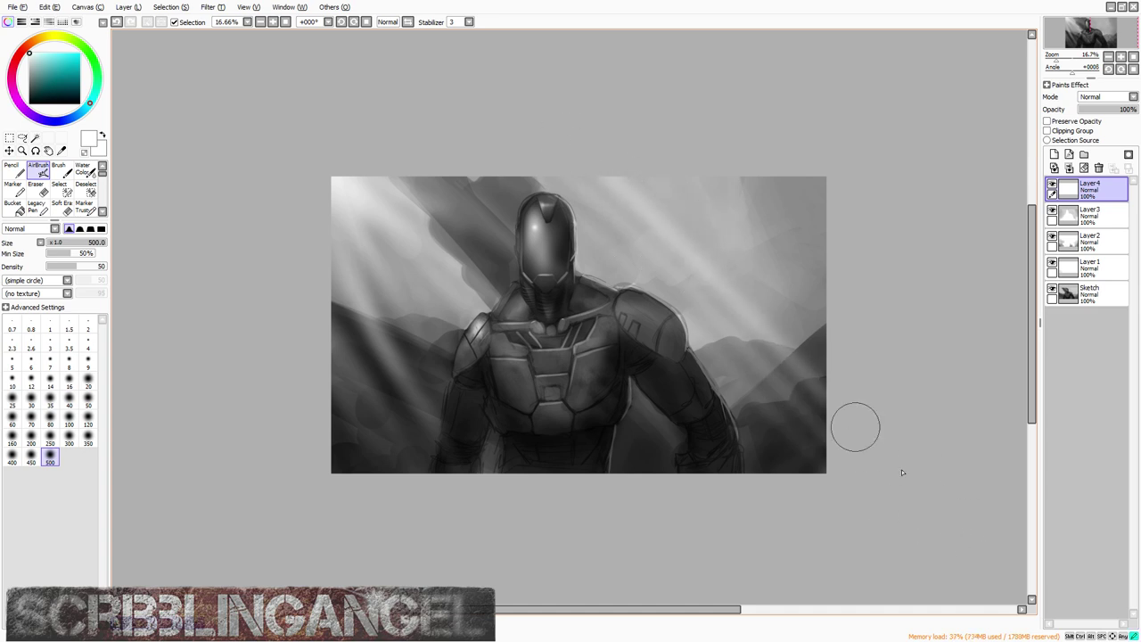
left_click_drag(445, 198, 769, 493)
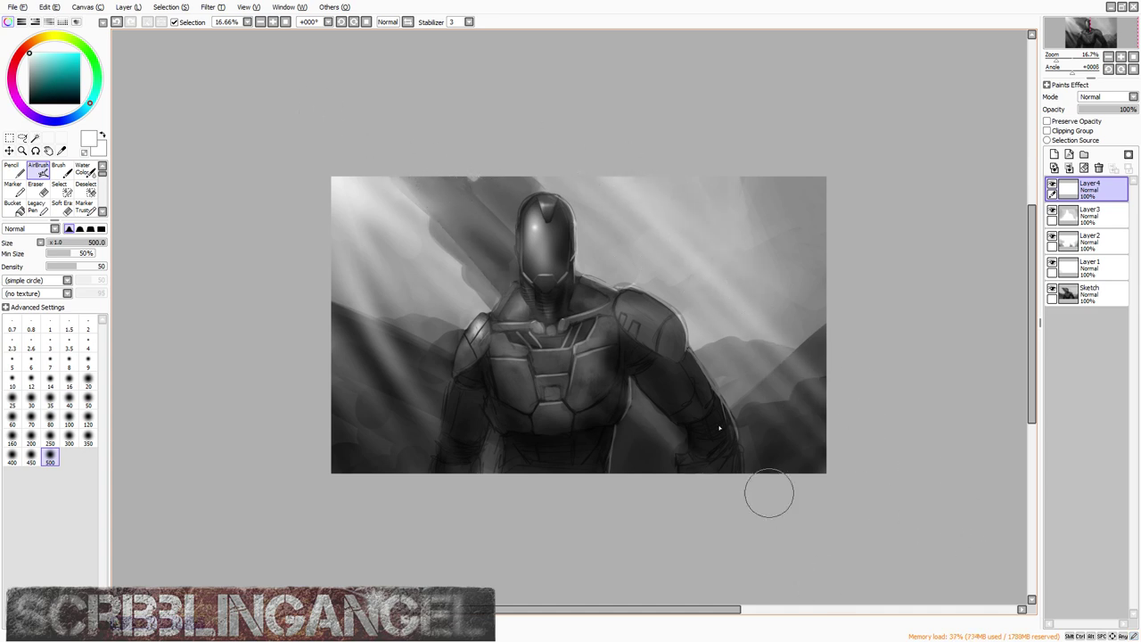
Step: Strengthen the white rays in the upper-left sky and lower the ray layer's opacity to 43%
left_click_drag(341, 190, 401, 257)
left_click_drag(356, 216, 476, 355)
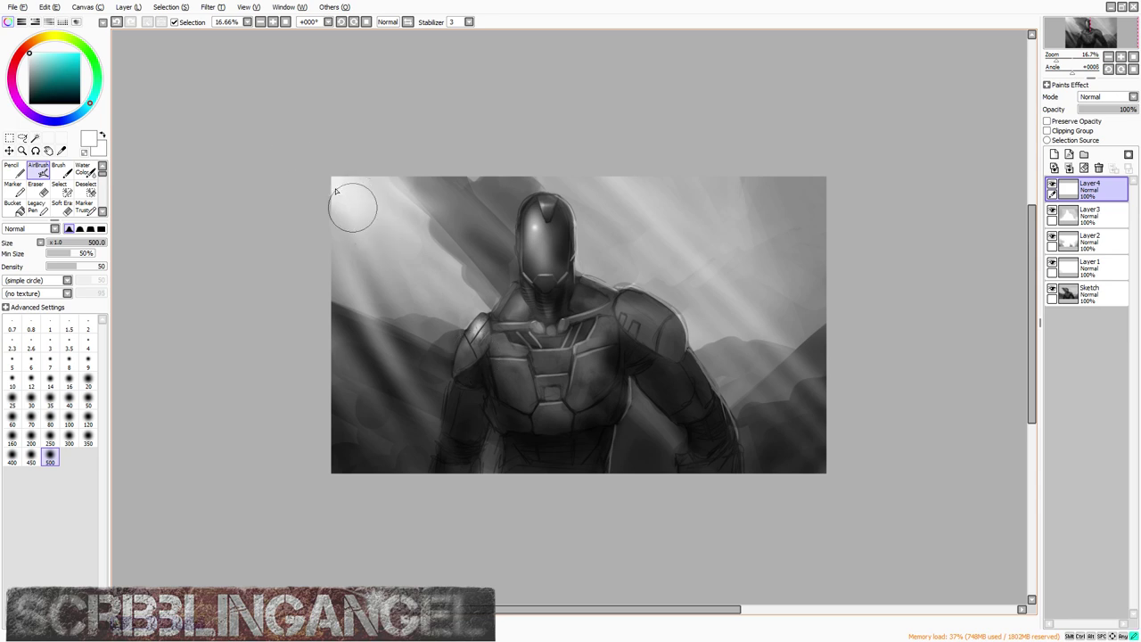
mouse_move(315, 232)
left_mouse_down()
mouse_move(351, 271)
mouse_move(286, 158)
mouse_move(478, 484)
left_mouse_up()
scroll(481, 210, "down", 2)
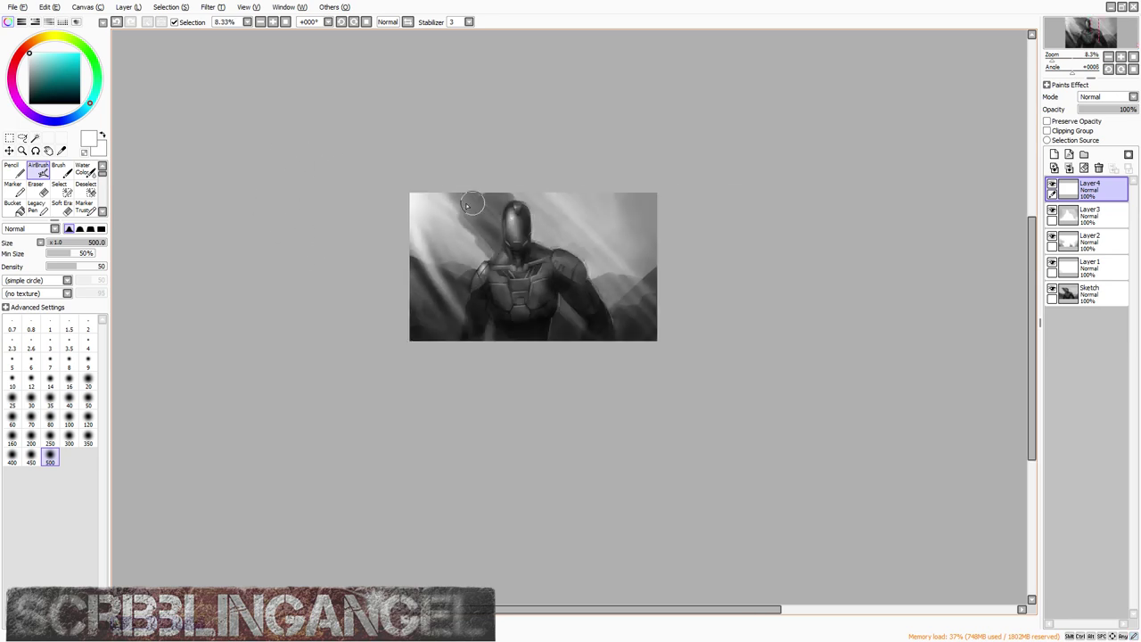
scroll(469, 211, "up", 2)
mouse_move(1107, 112)
left_mouse_down()
mouse_move(1086, 112)
mouse_move(1101, 112)
left_mouse_up()
Step: Airbrush a white glow in the upper-left sky on a new layer and blend it with the Water Color brush at size 500
left_click(1054, 154)
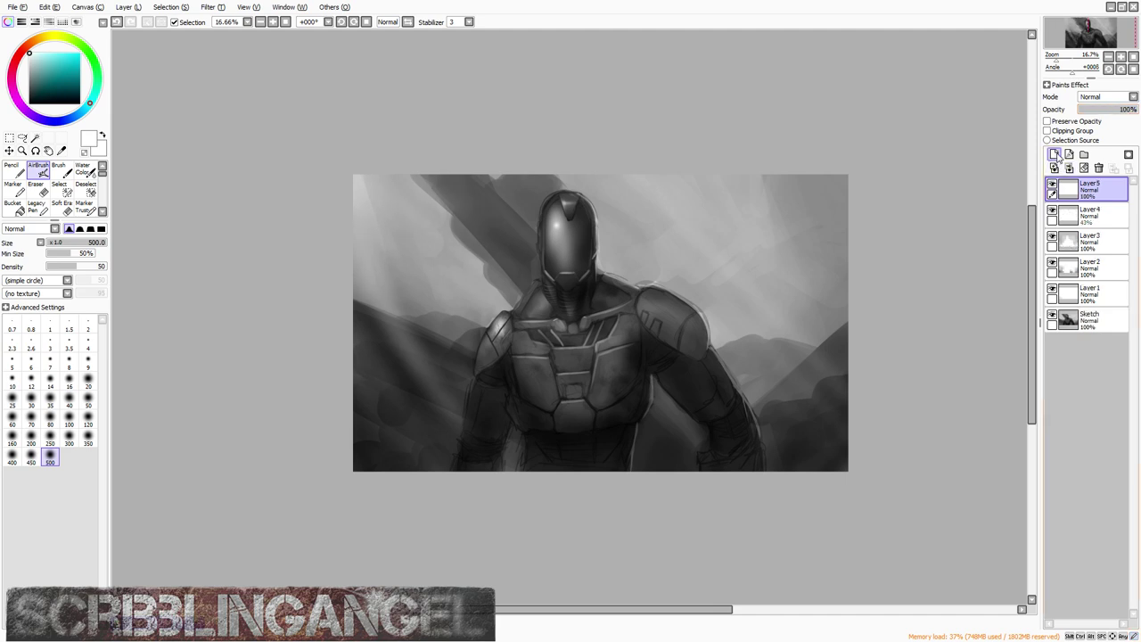
mouse_move(357, 137)
left_mouse_down()
mouse_move(363, 220)
mouse_move(408, 173)
mouse_move(400, 253)
mouse_move(437, 217)
mouse_move(435, 290)
mouse_move(420, 174)
mouse_move(349, 254)
mouse_move(349, 197)
mouse_move(388, 253)
mouse_move(471, 156)
mouse_move(414, 224)
left_mouse_up()
left_click(84, 207)
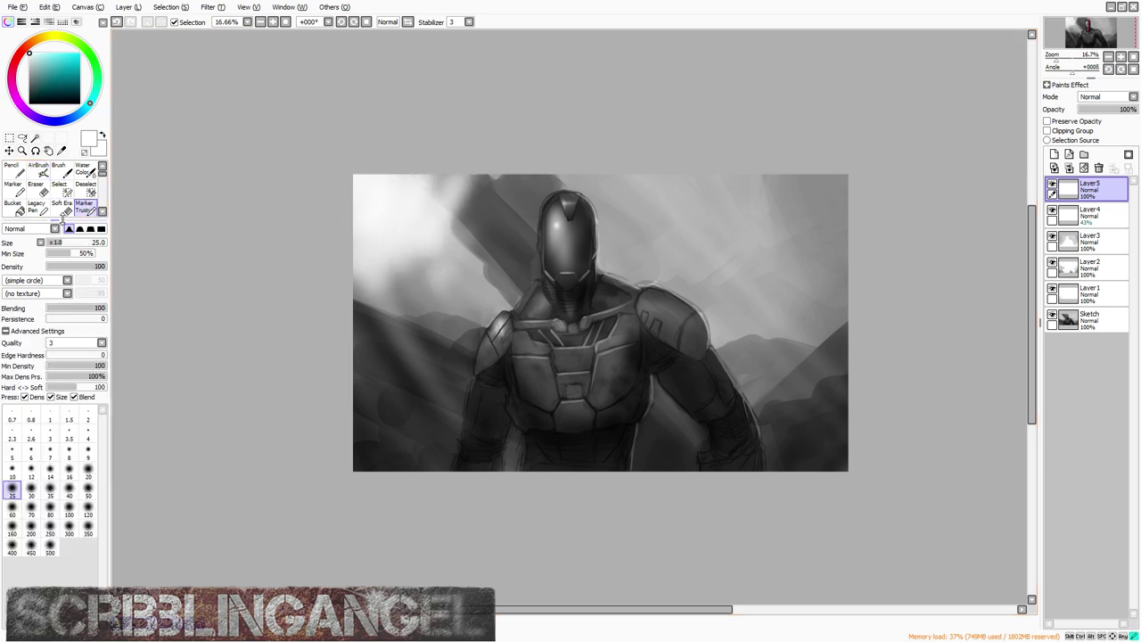
left_click(64, 207)
left_click(47, 192)
left_click(82, 169)
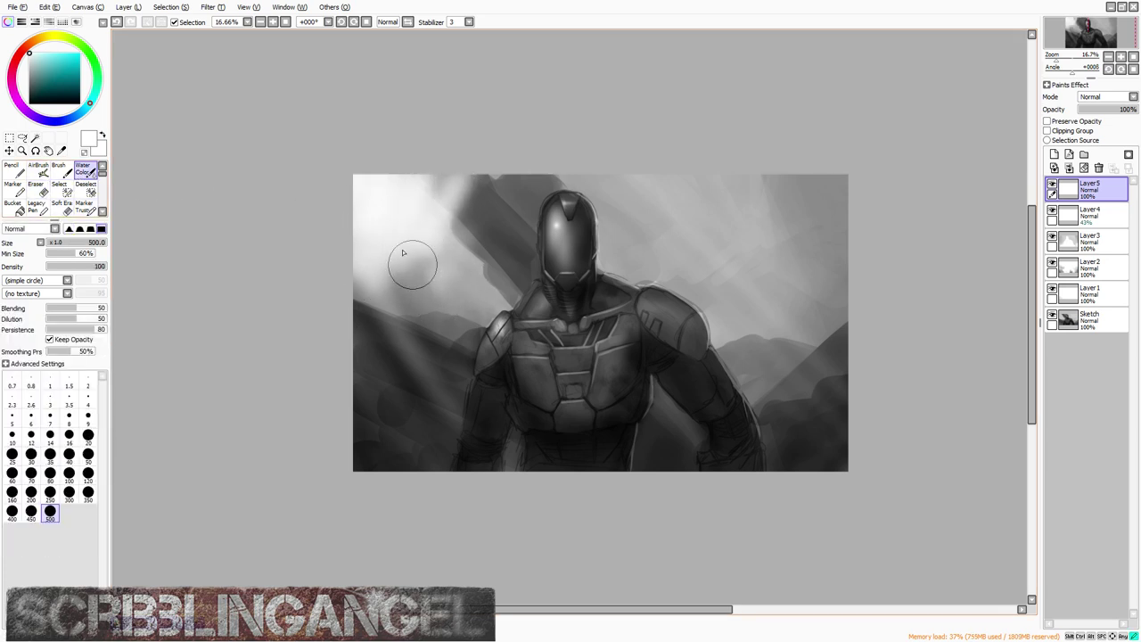
mouse_move(413, 377)
left_mouse_down()
mouse_move(424, 327)
mouse_move(383, 223)
mouse_move(494, 299)
left_mouse_up()
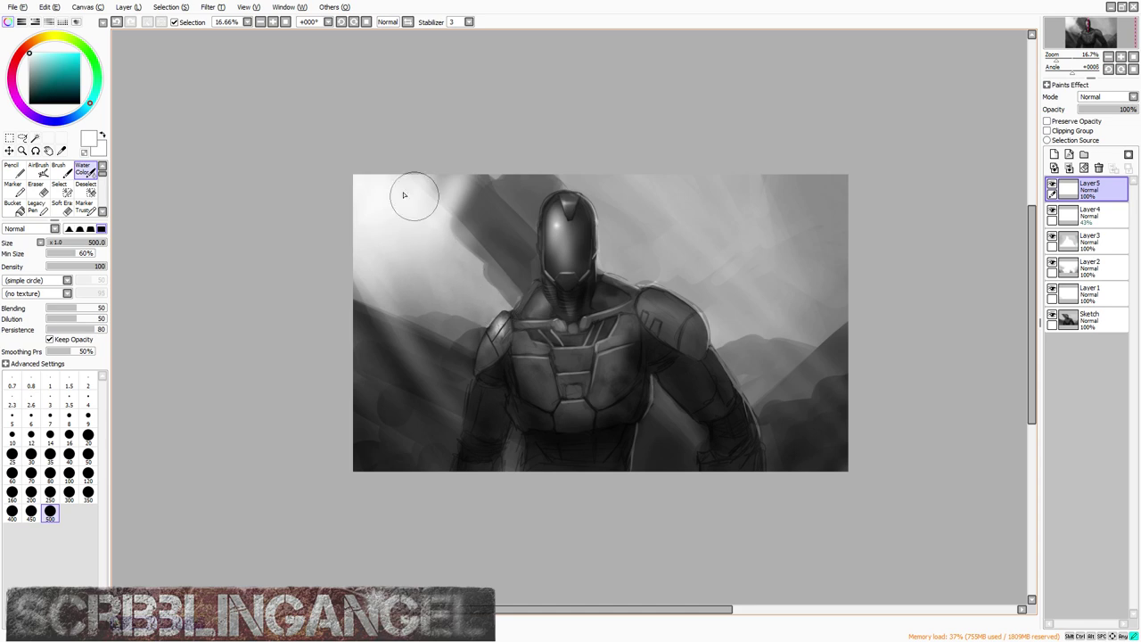
mouse_move(403, 196)
left_mouse_down()
mouse_move(431, 184)
mouse_move(559, 202)
mouse_move(511, 208)
left_mouse_up()
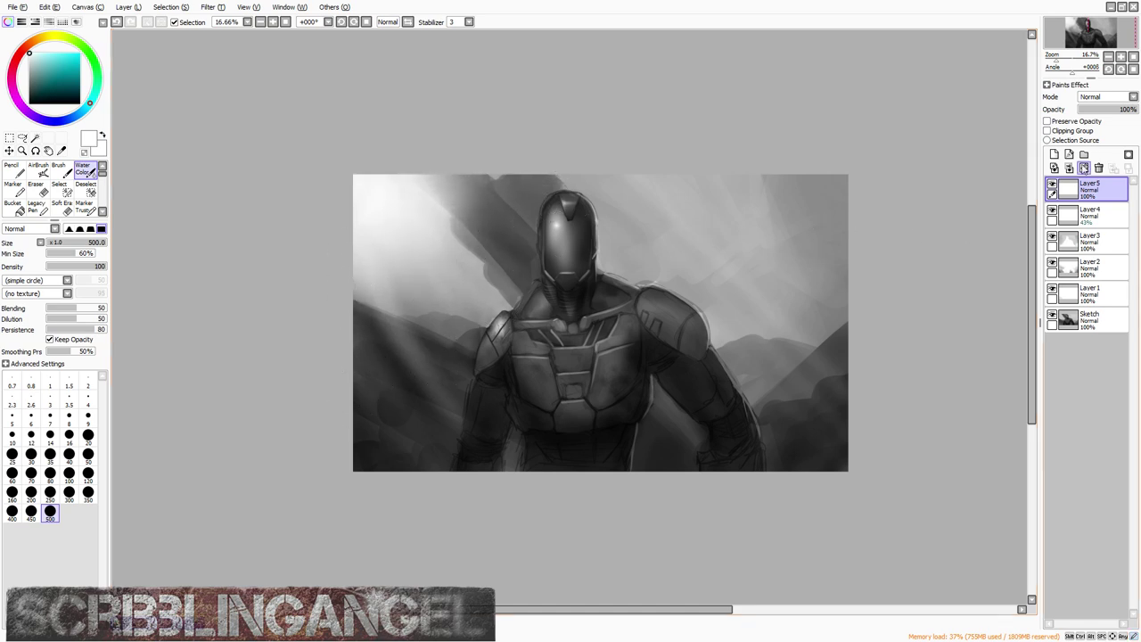
Step: Set the opacity of the upper-left glow's layer to 86% and check the whole painting
left_click_drag(1105, 117, 1127, 112)
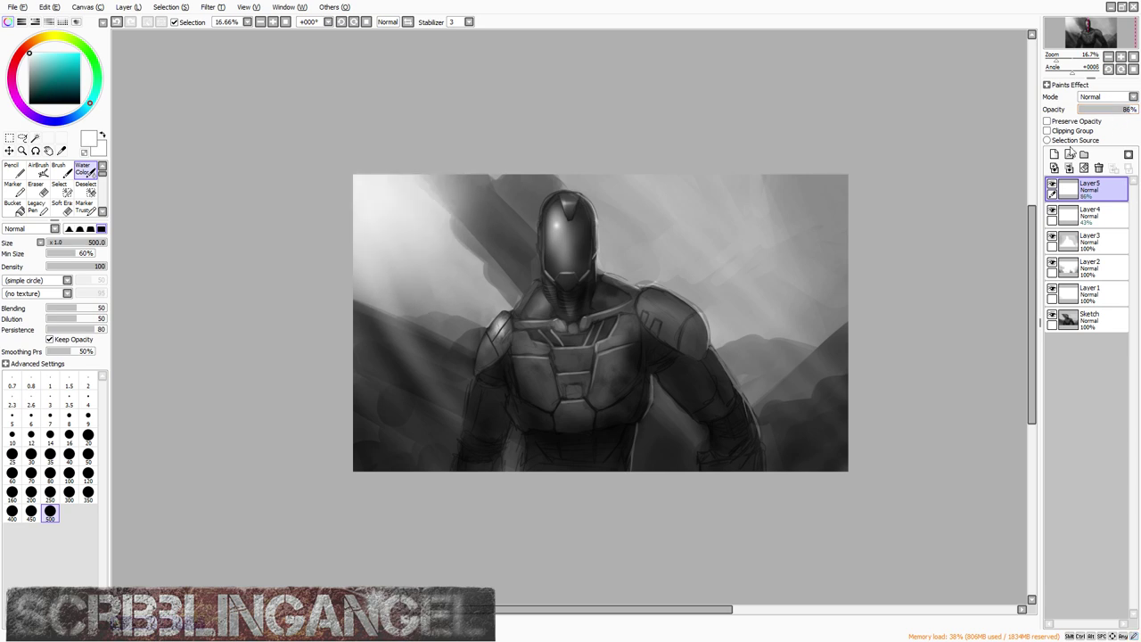
scroll(535, 253, "down", 1)
scroll(586, 252, "up", 1)
Step: Airbrush soft white clouds into the sky right of the figure on a new layer and lower its opacity to 53%
left_click(1053, 153)
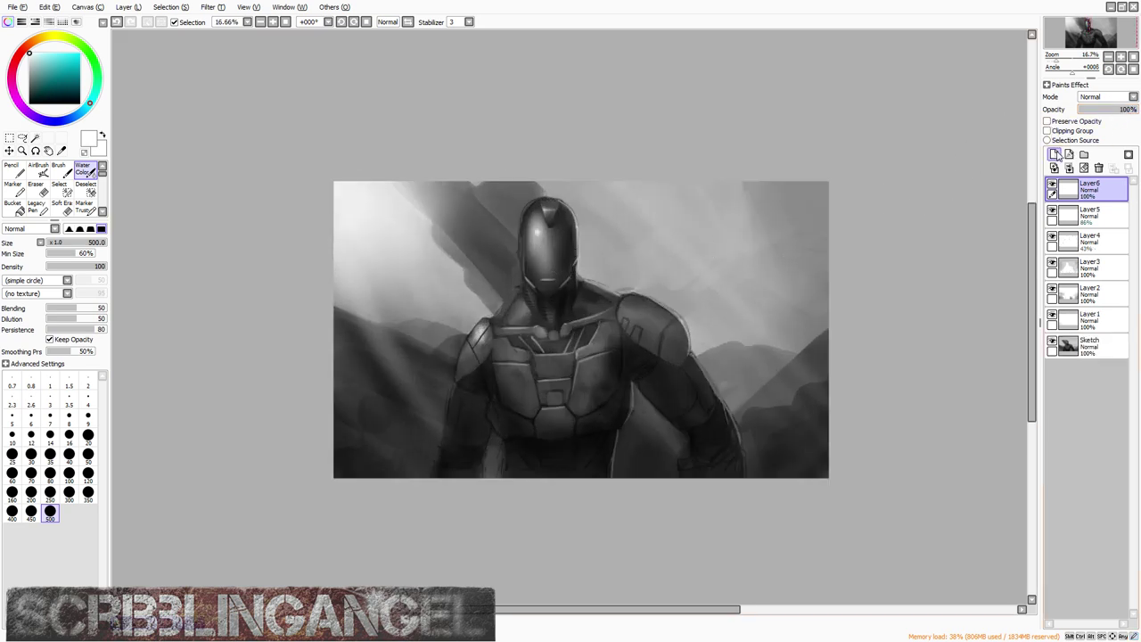
left_click(22, 192)
left_click(39, 171)
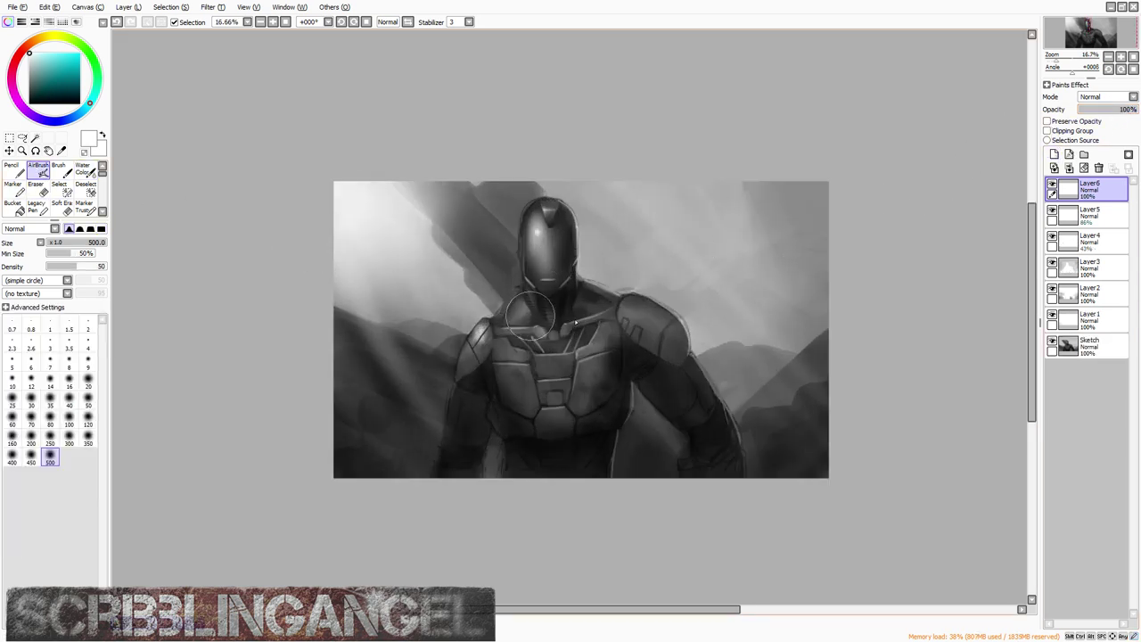
scroll(784, 312, "up", 2)
mouse_move(812, 368)
left_mouse_down()
mouse_move(855, 330)
mouse_move(791, 412)
mouse_move(830, 350)
mouse_move(767, 384)
mouse_move(713, 372)
mouse_move(897, 324)
mouse_move(900, 279)
mouse_move(737, 367)
mouse_move(674, 380)
mouse_move(844, 294)
mouse_move(765, 353)
mouse_move(735, 335)
mouse_move(748, 301)
mouse_move(860, 240)
mouse_move(650, 387)
mouse_move(628, 348)
mouse_move(870, 244)
mouse_move(951, 239)
mouse_move(838, 382)
mouse_move(945, 280)
mouse_move(892, 360)
mouse_move(672, 408)
mouse_move(645, 391)
mouse_move(582, 410)
mouse_move(845, 315)
mouse_move(920, 251)
mouse_move(609, 361)
mouse_move(724, 269)
mouse_move(828, 211)
mouse_move(660, 275)
mouse_move(797, 135)
mouse_move(634, 228)
mouse_move(785, 77)
mouse_move(521, 259)
mouse_move(882, 147)
mouse_move(961, 170)
mouse_move(492, 234)
mouse_move(564, 129)
mouse_move(678, 68)
mouse_move(488, 233)
mouse_move(500, 135)
mouse_move(543, 56)
mouse_move(624, 166)
left_mouse_up()
scroll(630, 195, "down", 5)
scroll(630, 195, "up", 1)
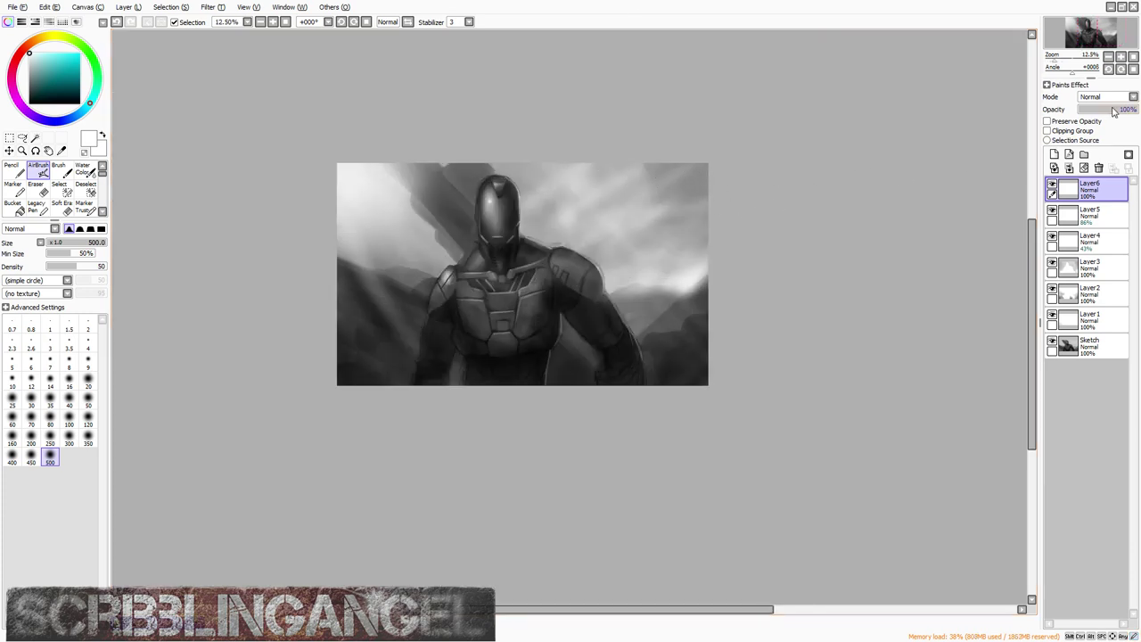
left_click_drag(1113, 109, 1111, 111)
Step: On a new layer, paint a bright white sun where the right-hand hills meet, using the AirBrush at size 120
left_click(1054, 154)
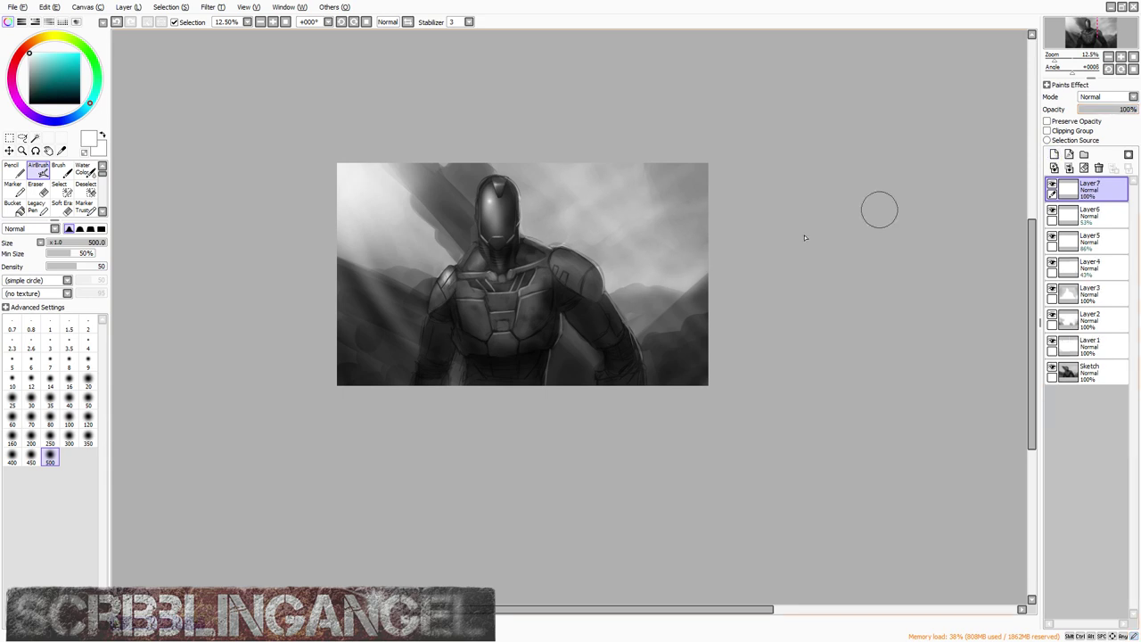
scroll(879, 208, "up", 4)
key("bracketleft")
key("bracketleft")
key("bracketleft")
key("bracketleft")
key("bracketleft")
key("bracketleft")
key("bracketleft")
key("bracketleft")
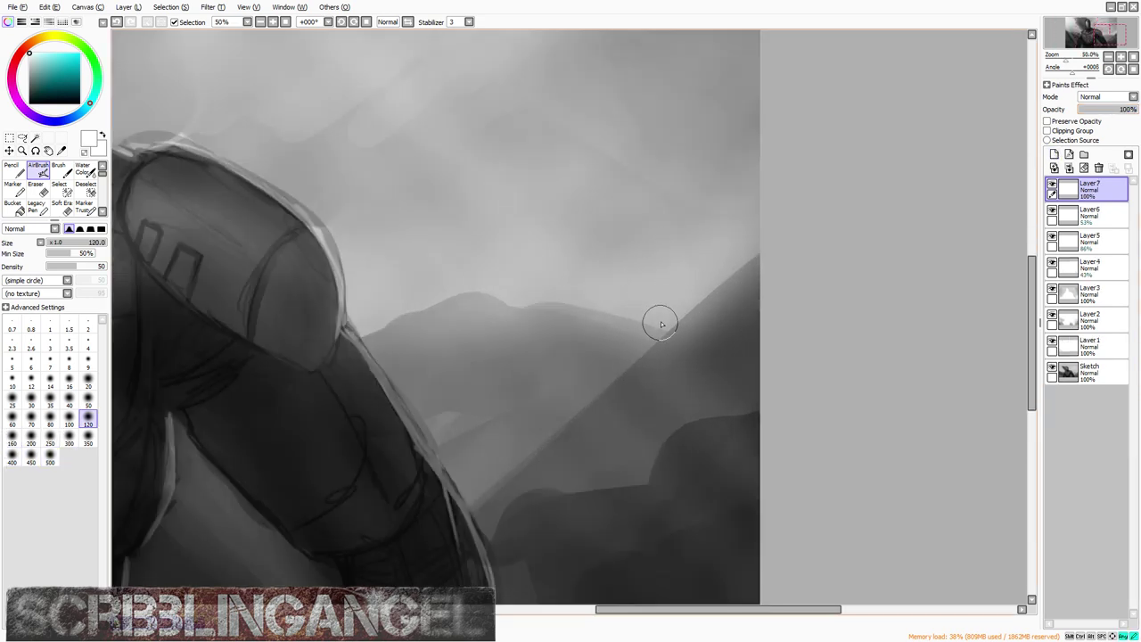
mouse_move(657, 323)
left_mouse_down()
mouse_move(700, 298)
mouse_move(655, 321)
mouse_move(676, 330)
mouse_move(641, 318)
left_mouse_up()
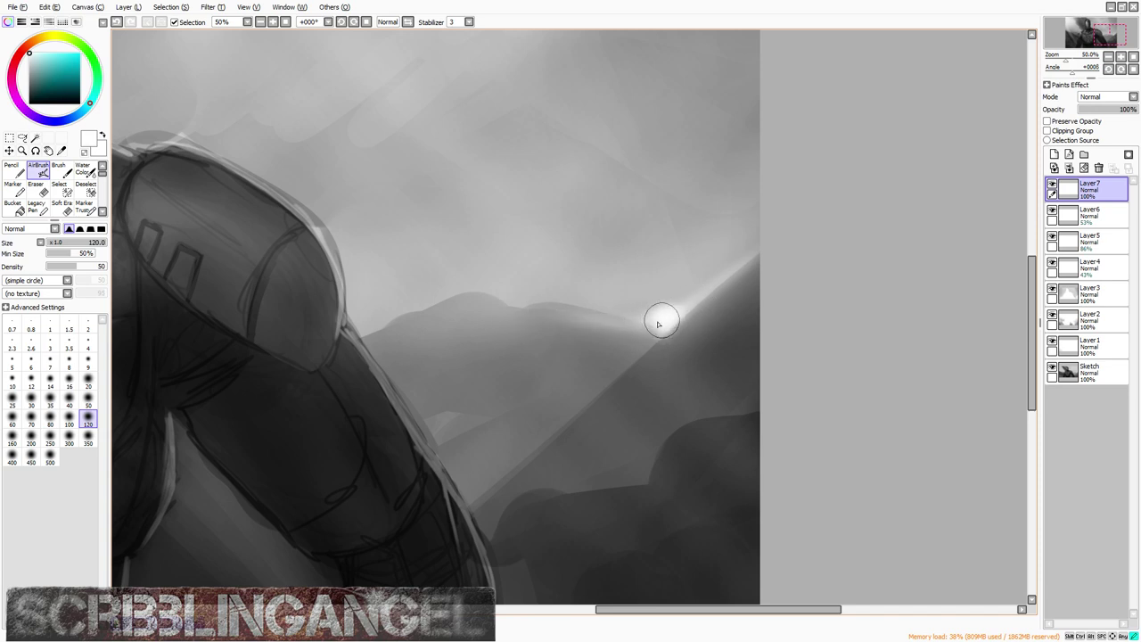
scroll(674, 317, "down", 1)
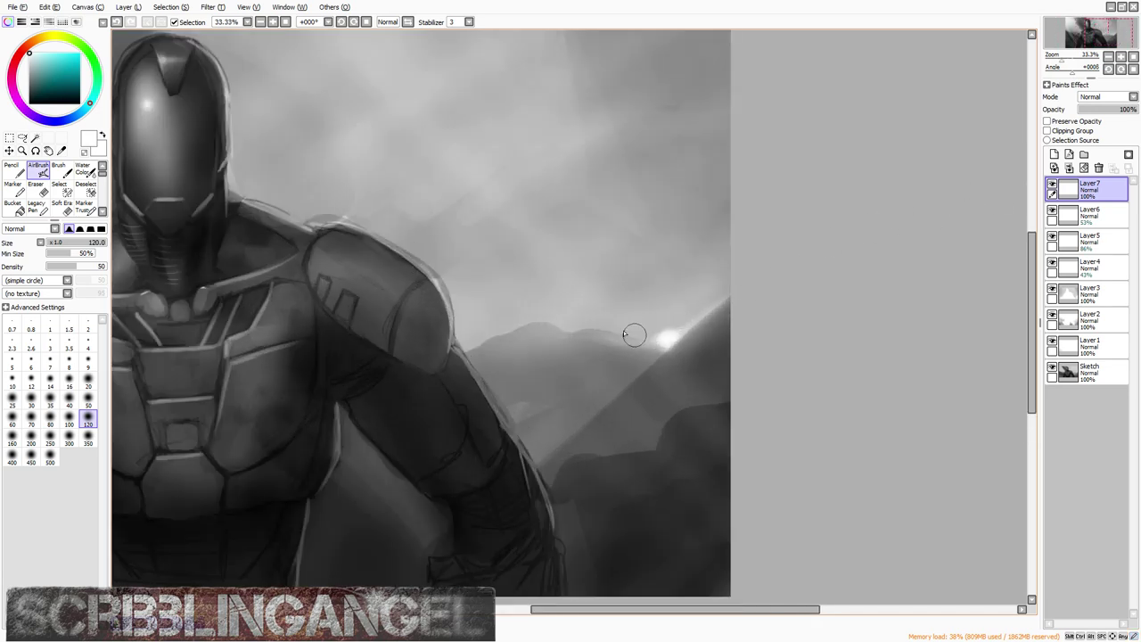
Step: Add another layer and airbrush white rays fanning upward from the sun into the sky at size 250
key("bracketleft")
key("bracketleft")
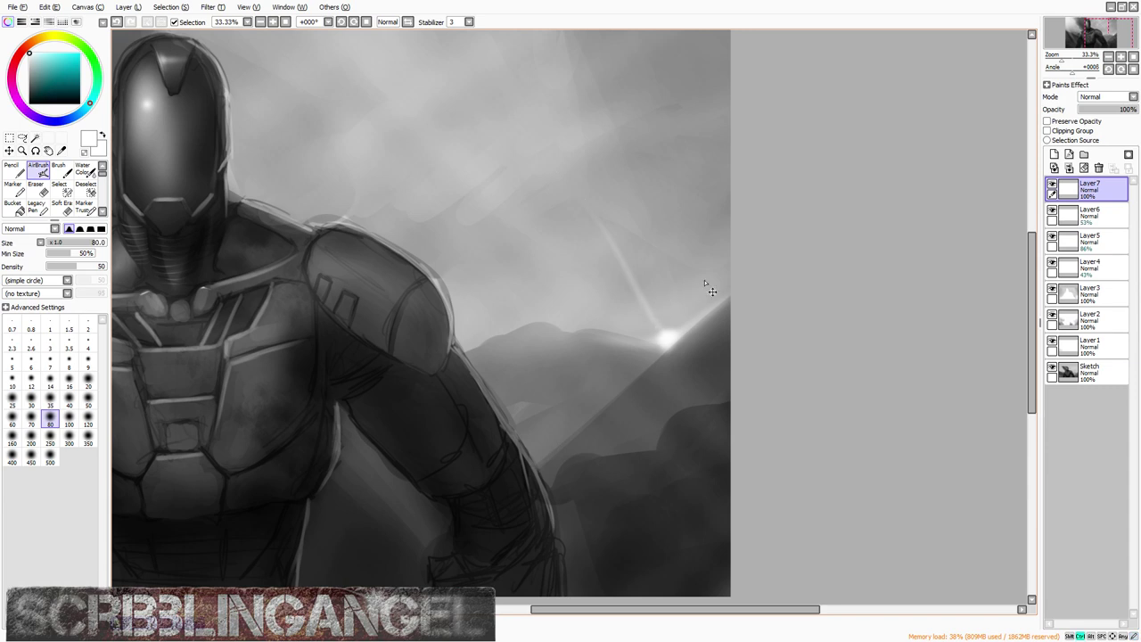
left_click(1053, 154)
key("bracketright")
key("bracketright")
key("bracketright")
key("bracketright")
key("bracketright")
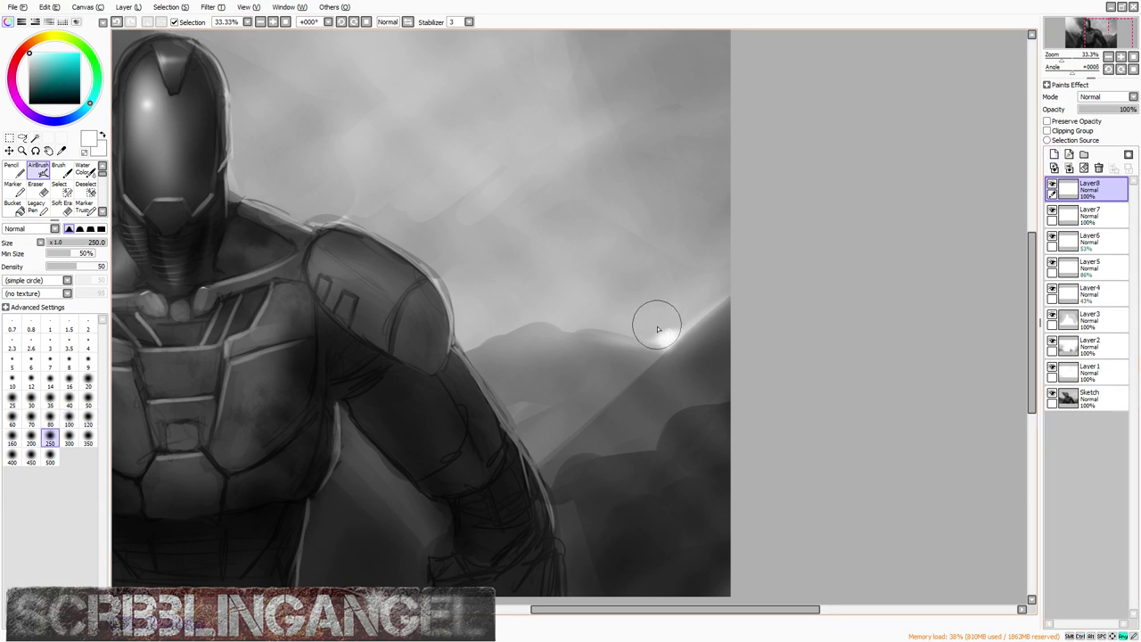
left_click_drag(657, 327, 570, 189)
left_click_drag(677, 348, 562, 42)
Step: Extend the fan of rays above the sun and lower that layer's opacity to 26%
scroll(650, 294, "down", 2)
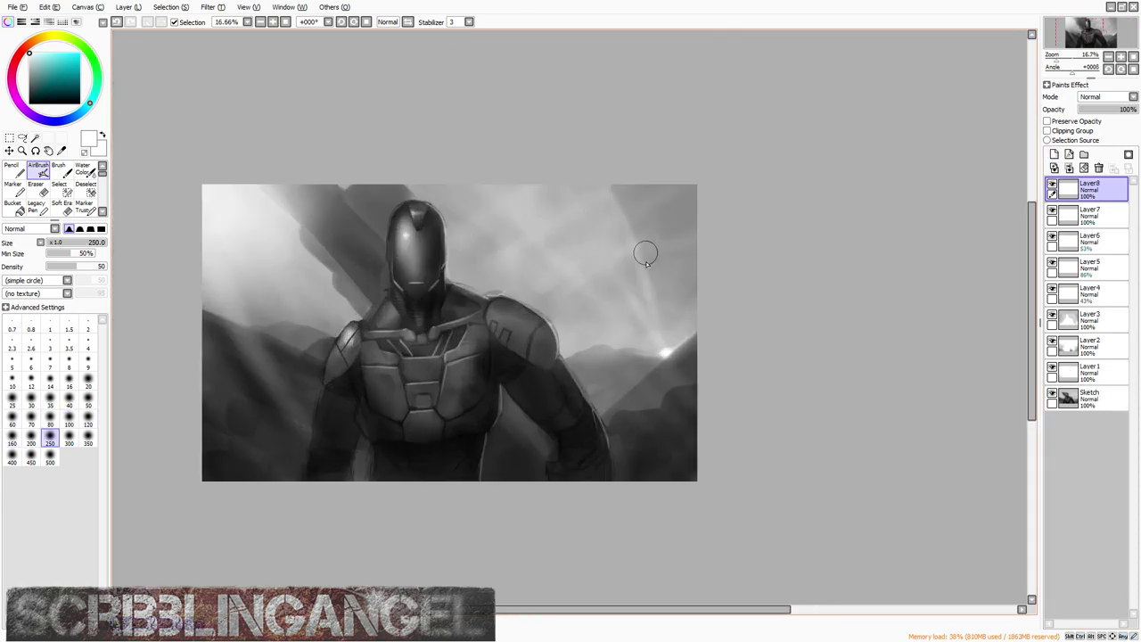
scroll(646, 254, "up", 1)
left_click_drag(678, 371, 690, 318)
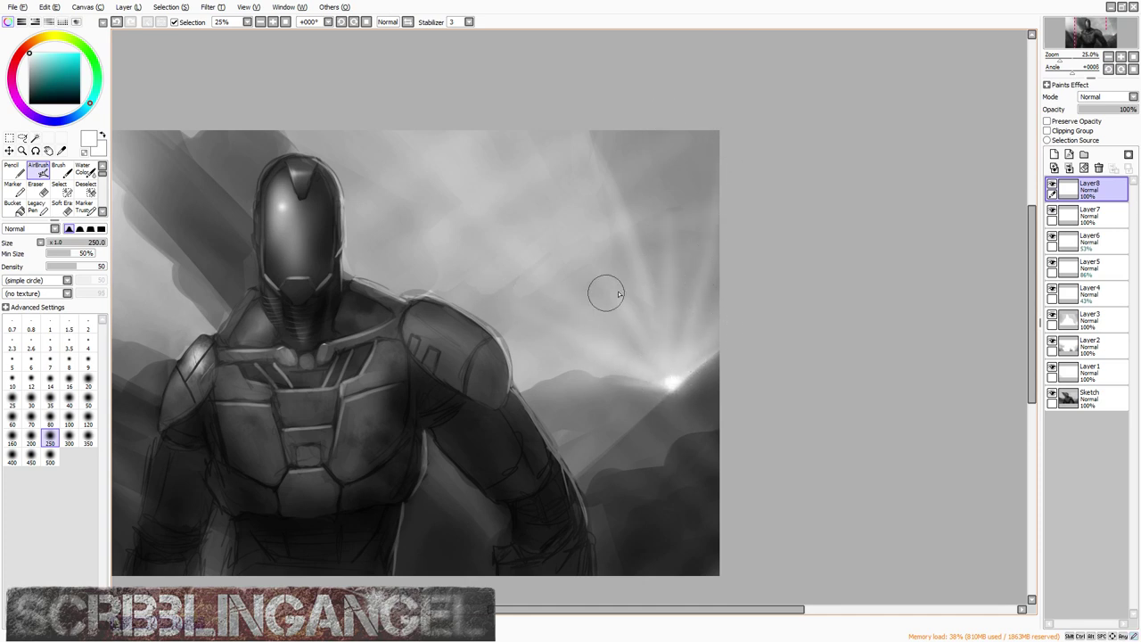
scroll(618, 294, "down", 1)
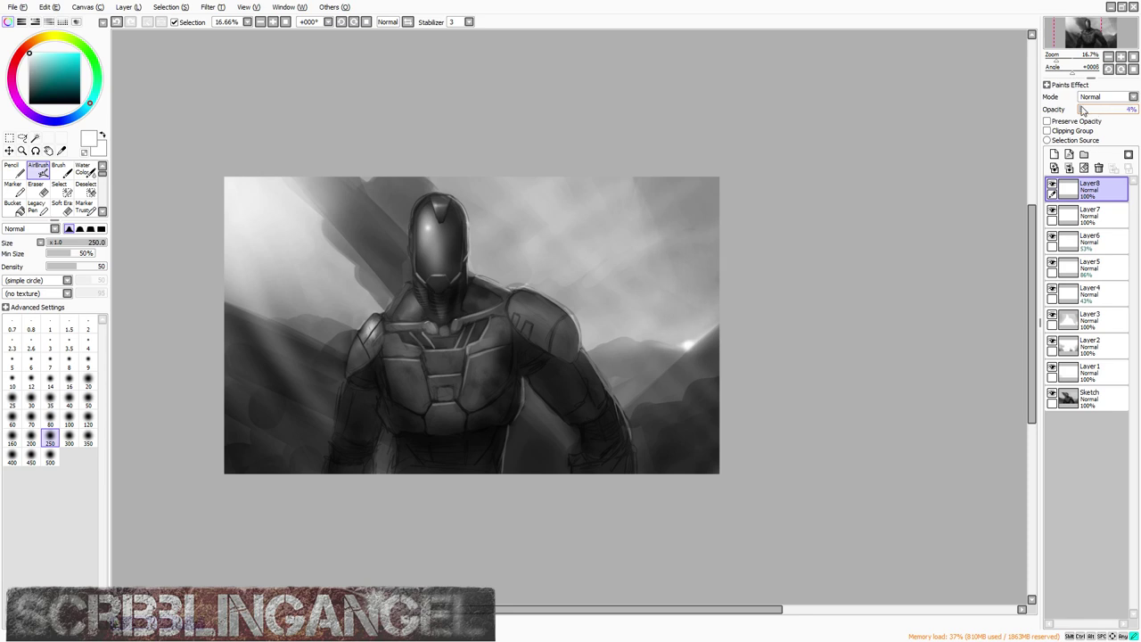
Step: Airbrush a starburst of white rays around the sun on a new layer and reduce its opacity to 15%
left_click(1054, 154)
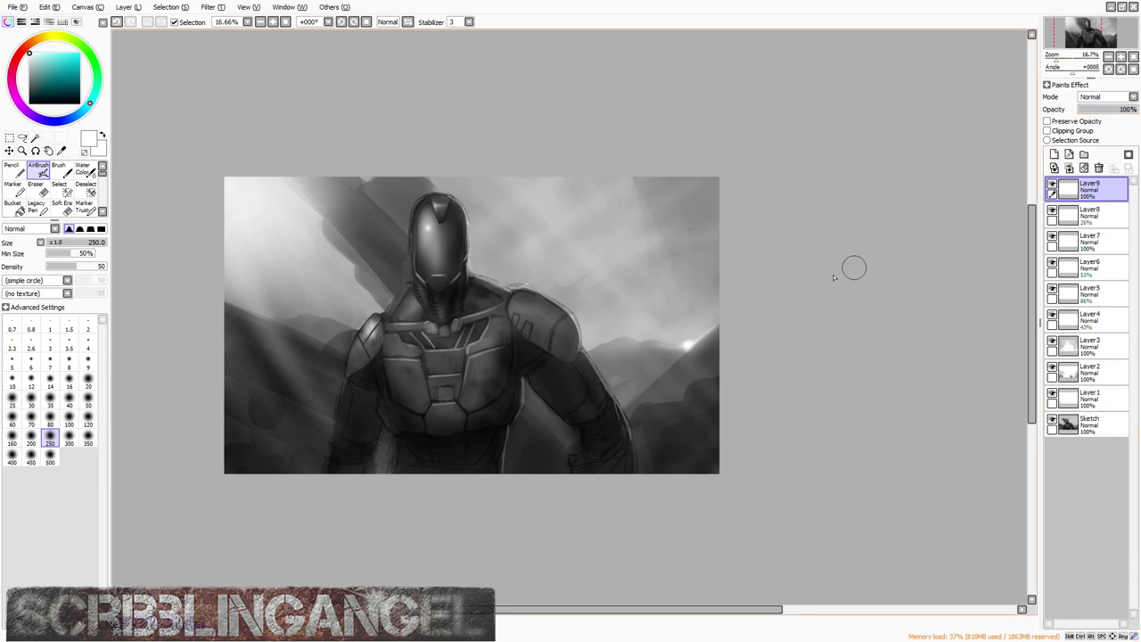
scroll(708, 303, "up", 2)
left_click_drag(668, 383, 737, 179)
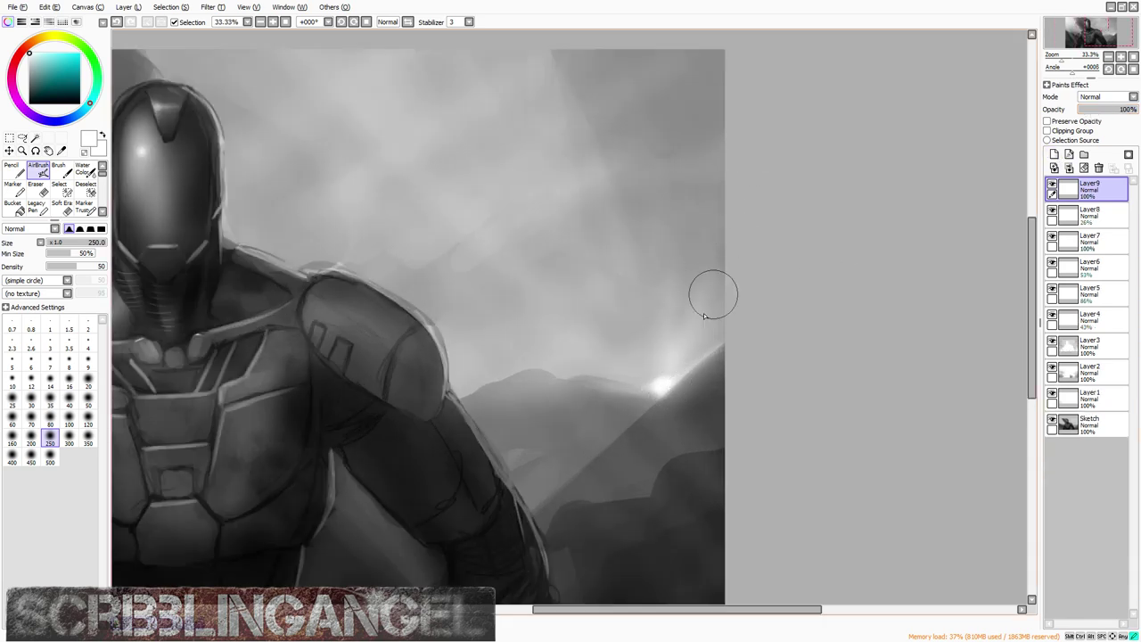
left_click_drag(656, 373, 501, 131)
mouse_move(660, 389)
left_mouse_down()
mouse_move(646, 359)
mouse_move(663, 386)
mouse_move(653, 393)
mouse_move(693, 390)
mouse_move(667, 396)
mouse_move(659, 381)
mouse_move(711, 515)
mouse_move(661, 385)
mouse_move(723, 447)
mouse_move(664, 389)
mouse_move(741, 425)
mouse_move(722, 412)
mouse_move(640, 407)
mouse_move(596, 569)
mouse_move(664, 408)
mouse_move(648, 400)
mouse_move(655, 386)
mouse_move(608, 442)
mouse_move(624, 397)
left_mouse_up()
scroll(678, 339, "down", 4)
scroll(670, 330, "up", 2)
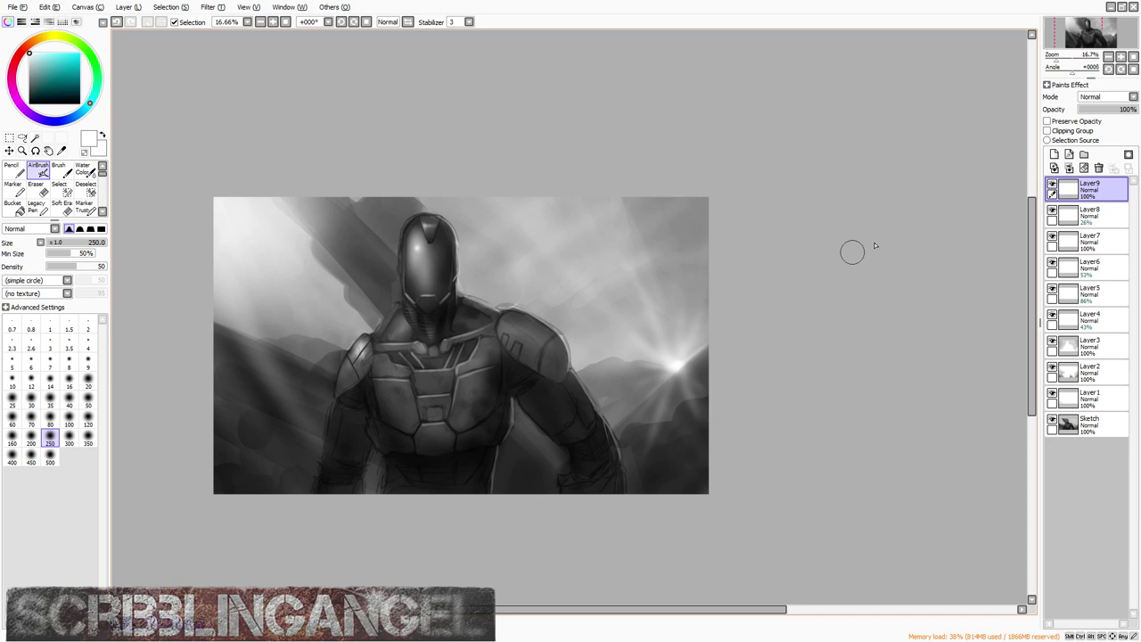
left_click(1099, 110)
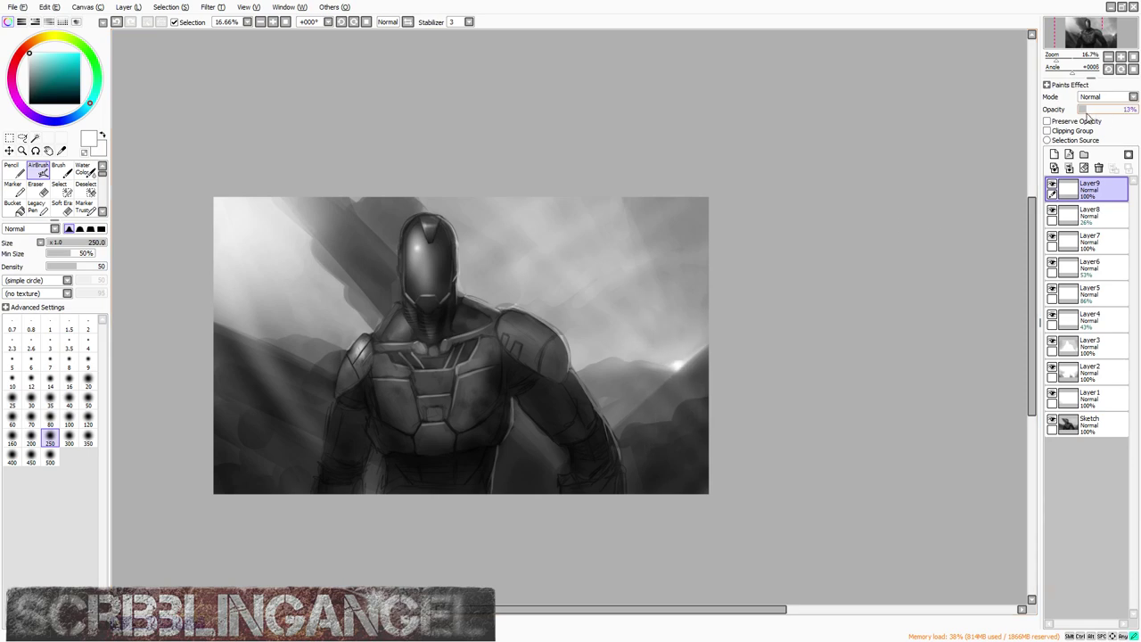
Step: Add a new layer and airbrush white rays from the sun down over the dark hills at size 250
left_click(1054, 168)
scroll(680, 377, "up", 3)
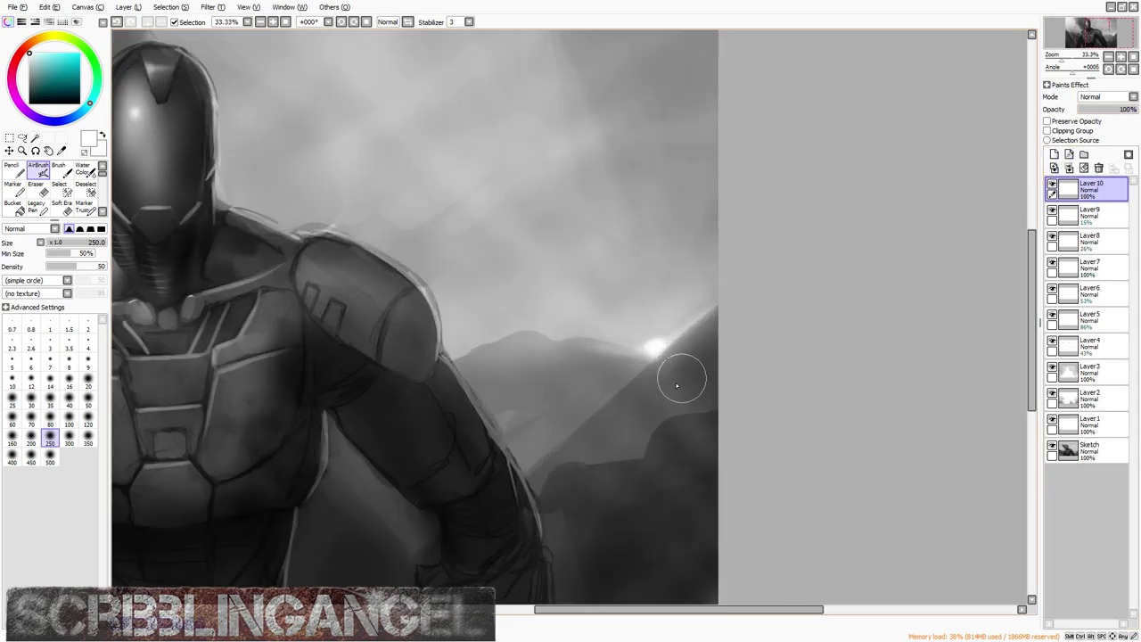
left_click_drag(656, 341, 708, 416)
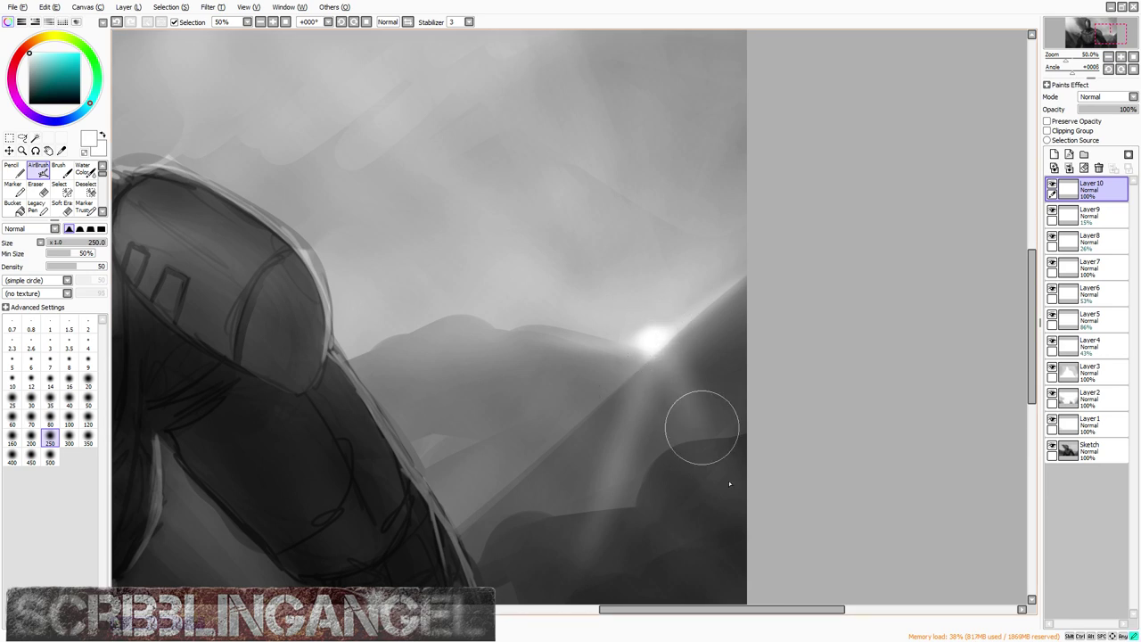
mouse_move(684, 347)
left_mouse_down()
mouse_move(668, 371)
mouse_move(775, 506)
left_mouse_up()
left_click_drag(665, 354, 695, 408)
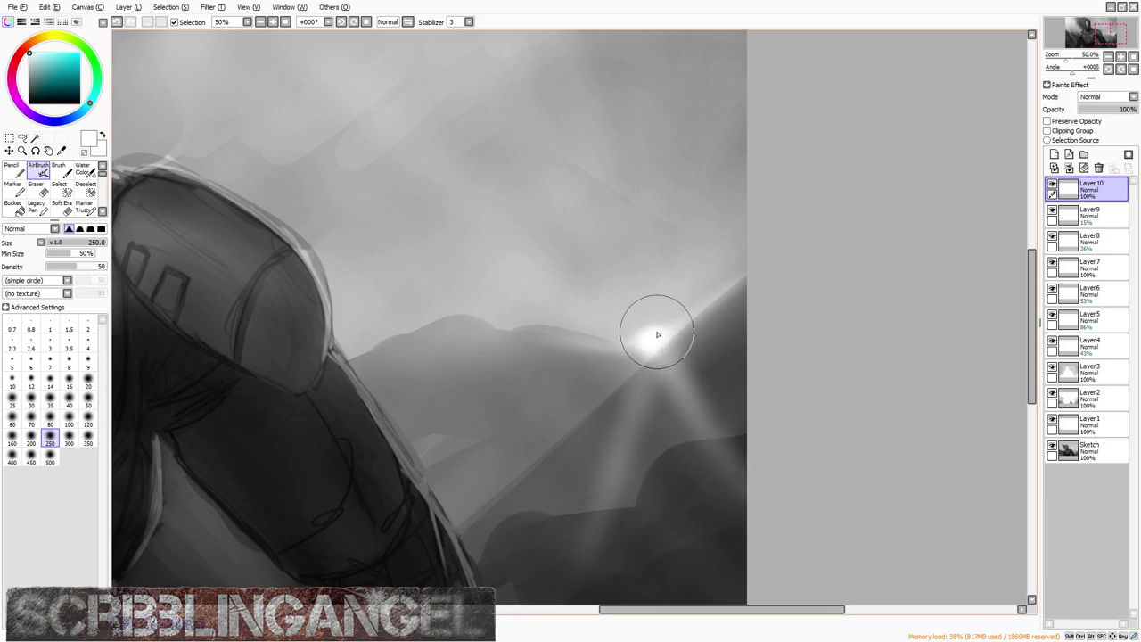
left_click_drag(654, 337, 787, 377)
left_click_drag(646, 343, 751, 8)
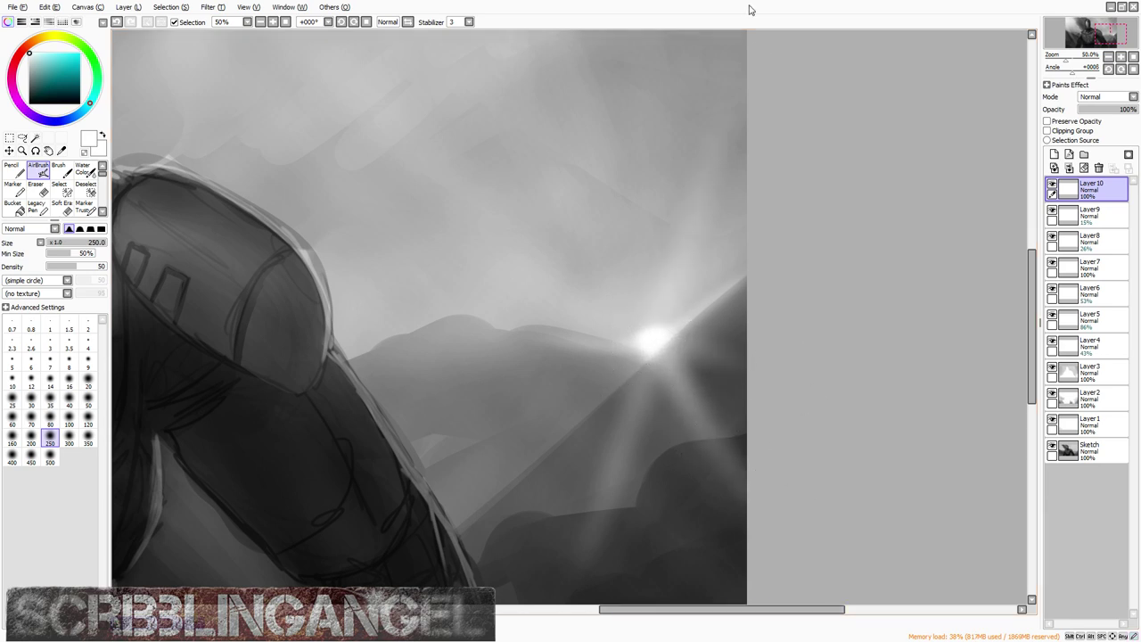
Step: Lower the opacity of the layer with the rays over the dark hills to 17%
scroll(645, 311, "down", 1)
scroll(799, 299, "down", 1)
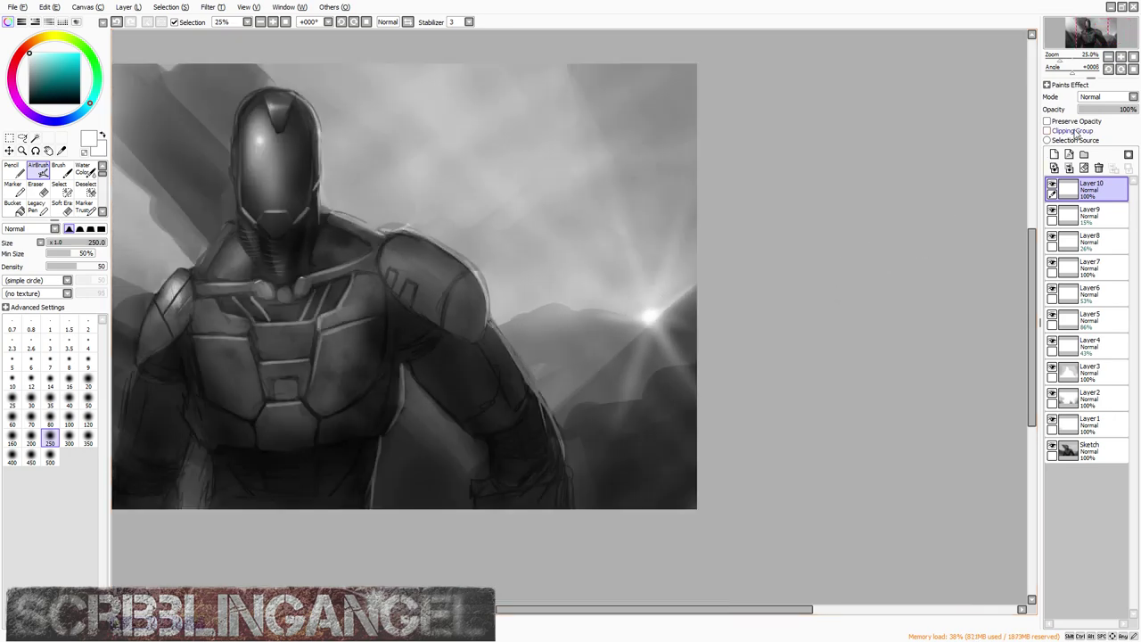
left_click_drag(1098, 110, 1085, 110)
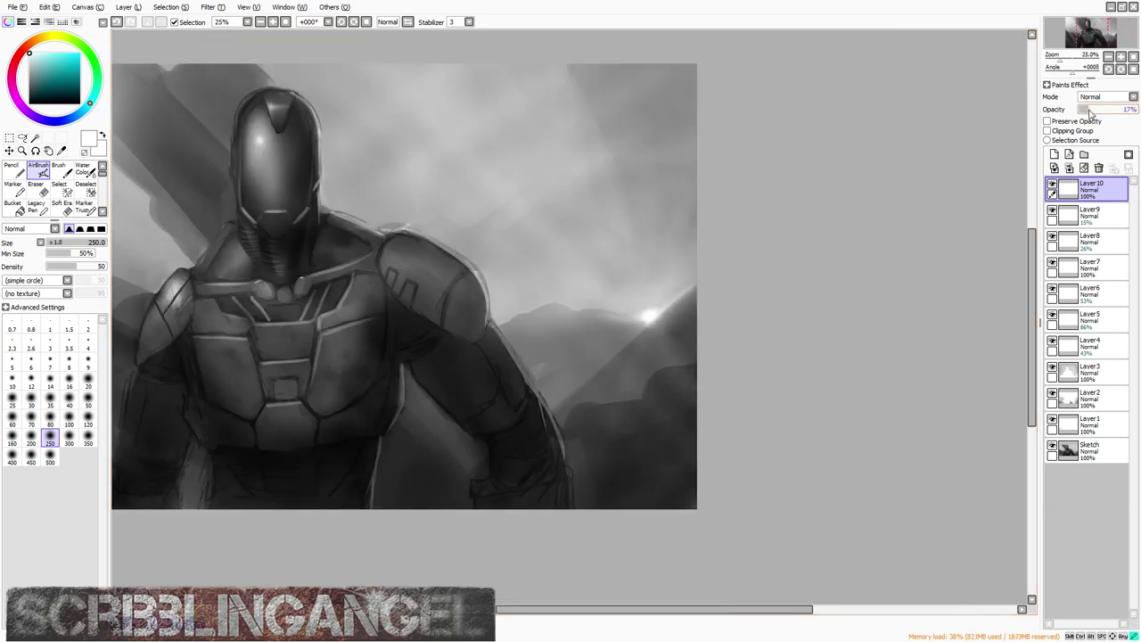
scroll(533, 278, "down", 2)
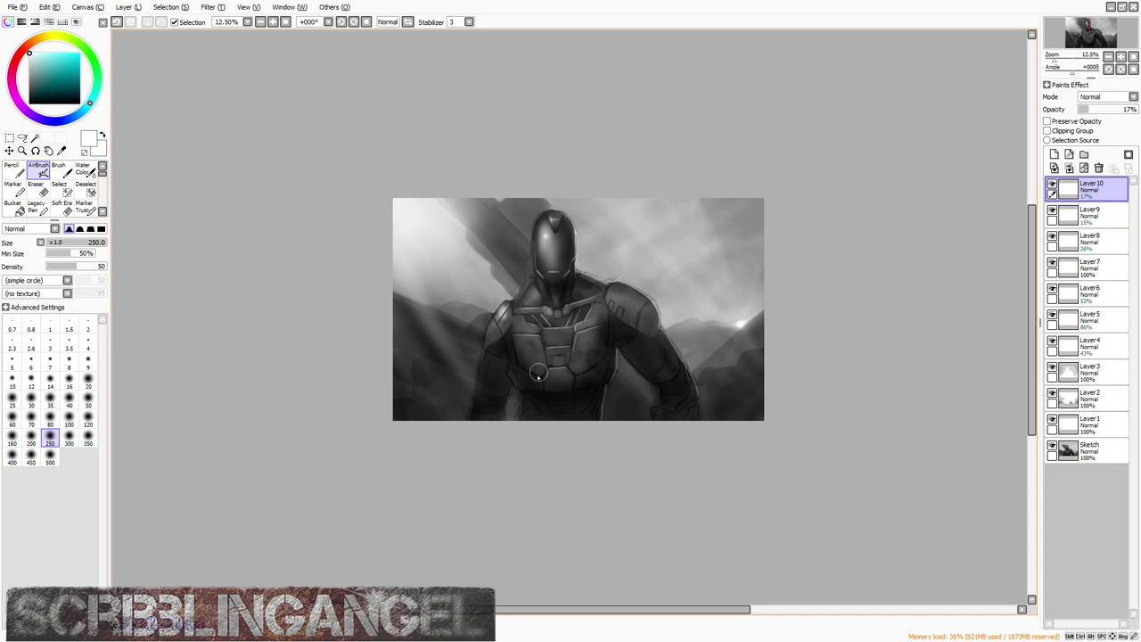
scroll(614, 247, "down", 1)
scroll(555, 224, "up", 2)
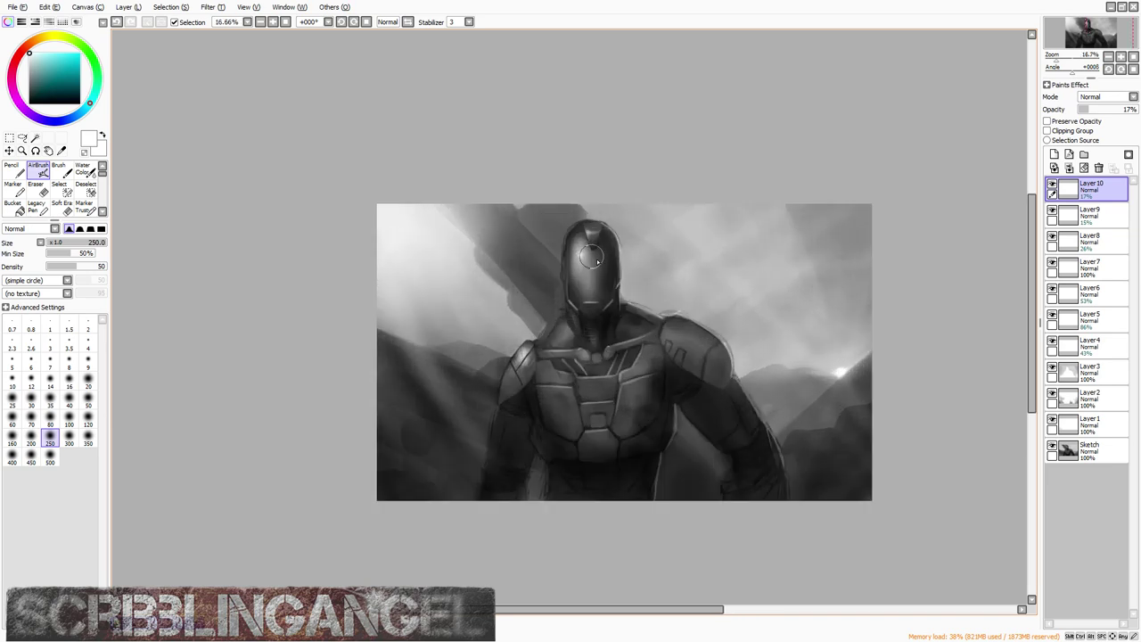
scroll(601, 266, "down", 2)
scroll(612, 287, "up", 1)
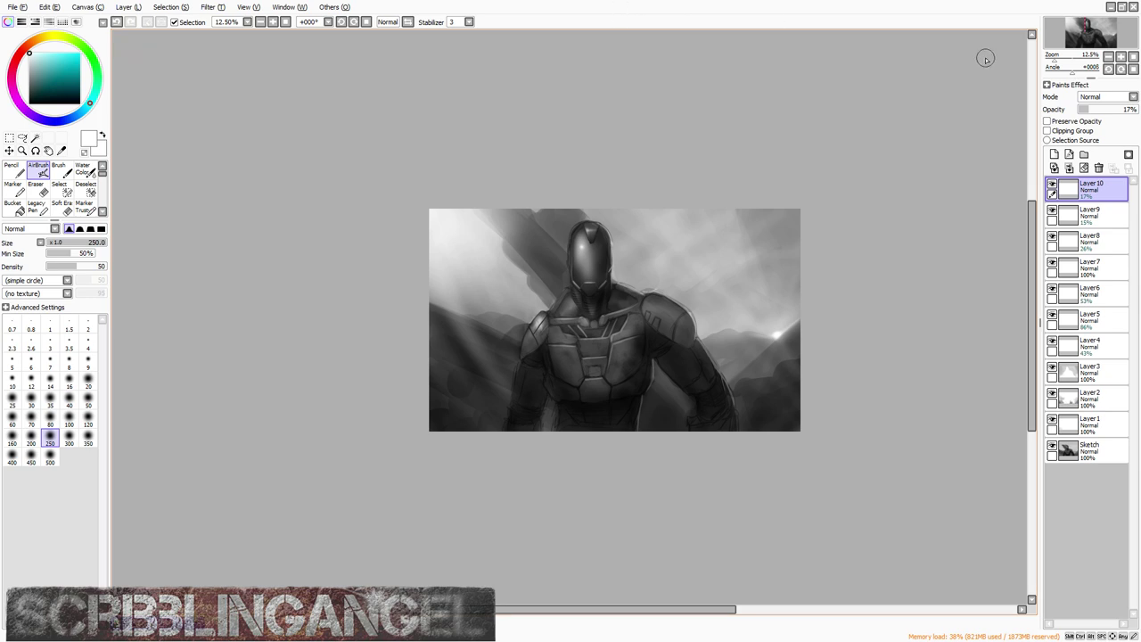
Step: Add a new layer in Overlay mode and airbrush a muted tan tint over the helmet's faceplate
left_click(1054, 154)
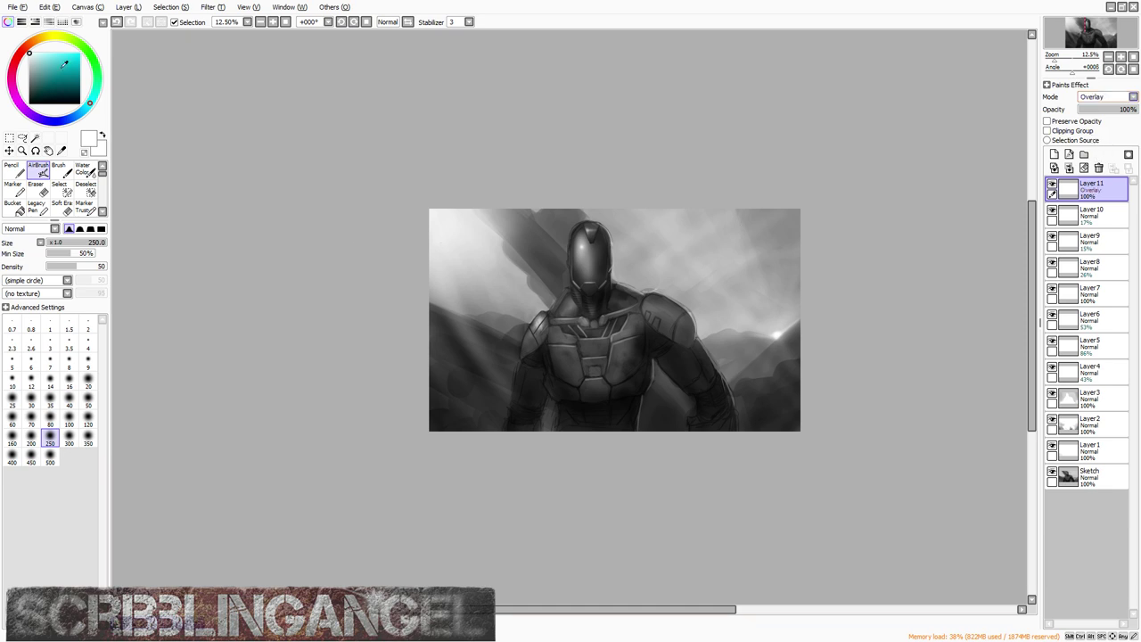
mouse_move(79, 46)
left_mouse_down()
mouse_move(47, 40)
mouse_move(13, 75)
mouse_move(42, 40)
left_mouse_up()
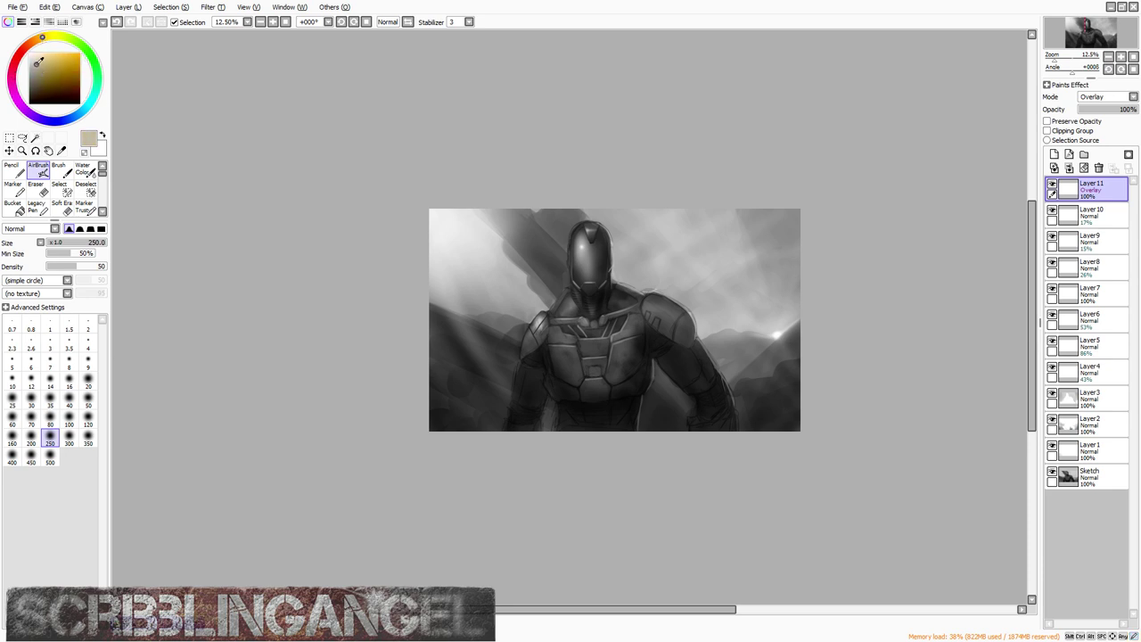
scroll(541, 262, "up", 4)
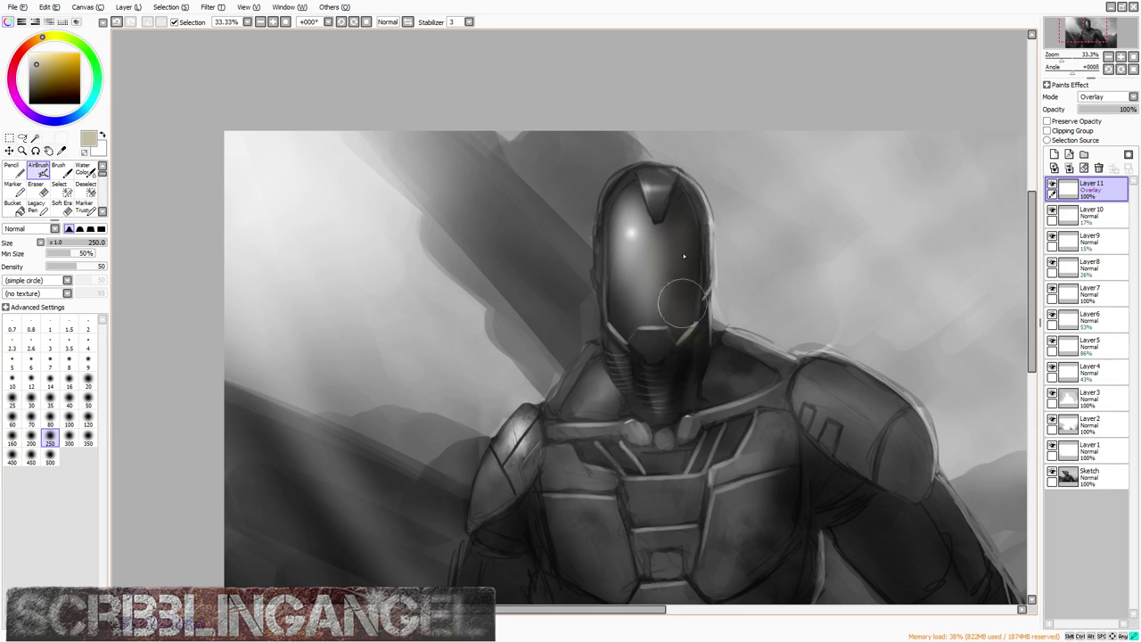
left_click_drag(683, 303, 622, 265)
Step: Tint the helmet, shoulders, chest and arms with the muted tan using the Marker at size 500
left_click(12, 185)
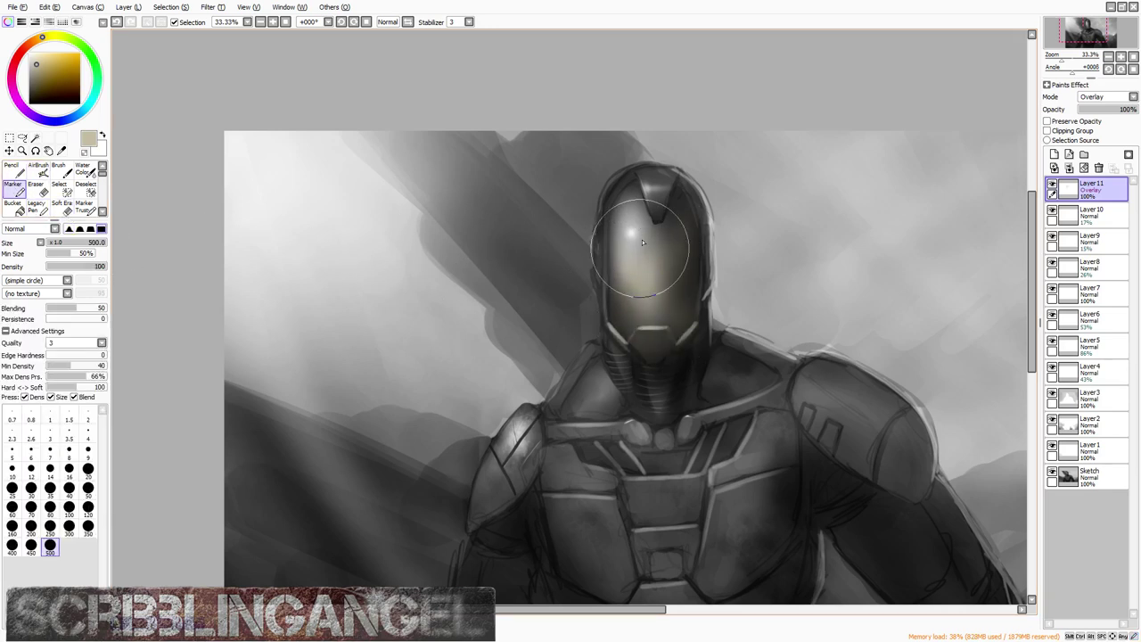
mouse_move(640, 247)
left_mouse_down()
mouse_move(648, 200)
mouse_move(674, 315)
mouse_move(670, 382)
mouse_move(679, 352)
mouse_move(709, 377)
mouse_move(789, 394)
mouse_move(881, 446)
left_mouse_up()
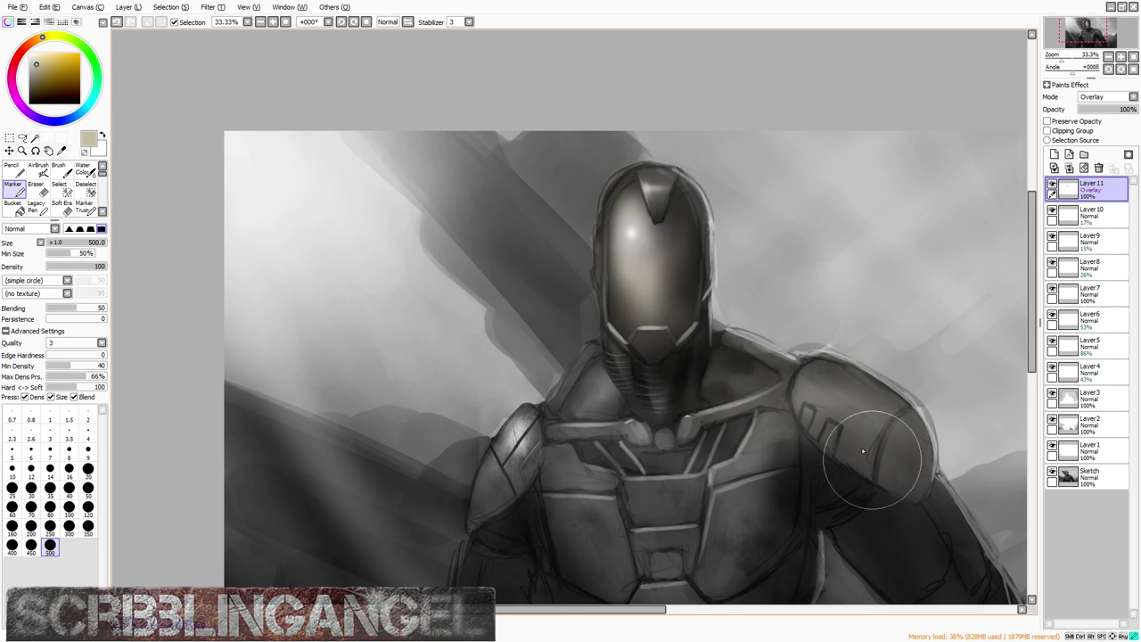
scroll(861, 447, "down", 1)
mouse_move(788, 401)
left_mouse_down()
mouse_move(808, 493)
mouse_move(776, 424)
mouse_move(703, 352)
mouse_move(647, 322)
mouse_move(668, 375)
mouse_move(658, 445)
mouse_move(645, 375)
left_mouse_up()
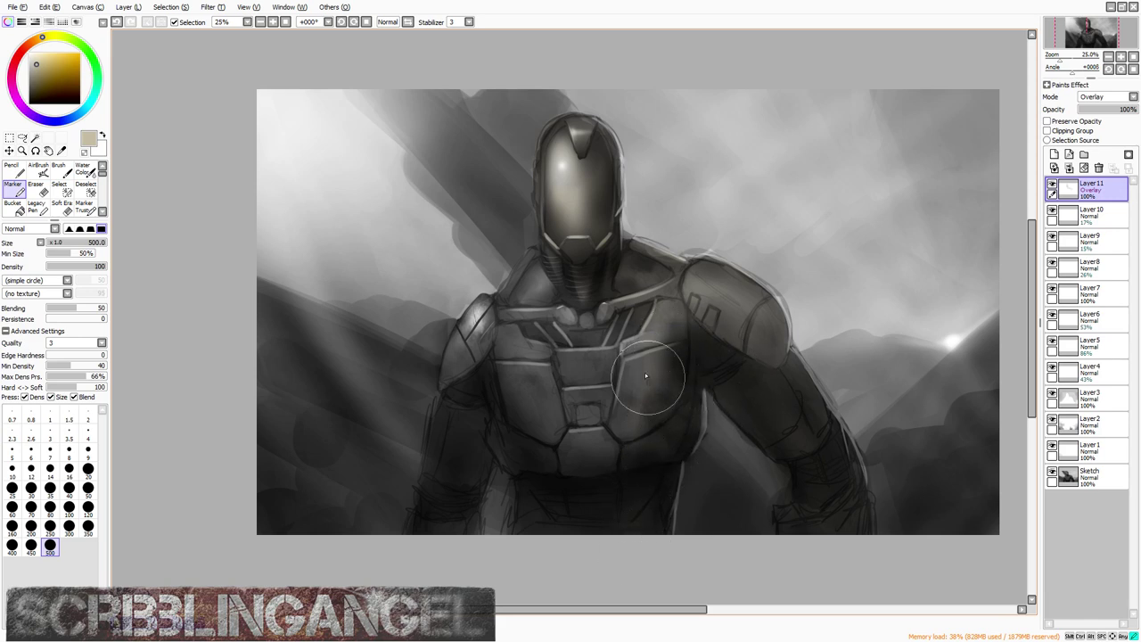
mouse_move(609, 415)
left_mouse_down()
mouse_move(549, 486)
mouse_move(535, 298)
mouse_move(588, 356)
mouse_move(550, 270)
mouse_move(499, 352)
mouse_move(482, 343)
mouse_move(459, 415)
mouse_move(459, 470)
left_mouse_up()
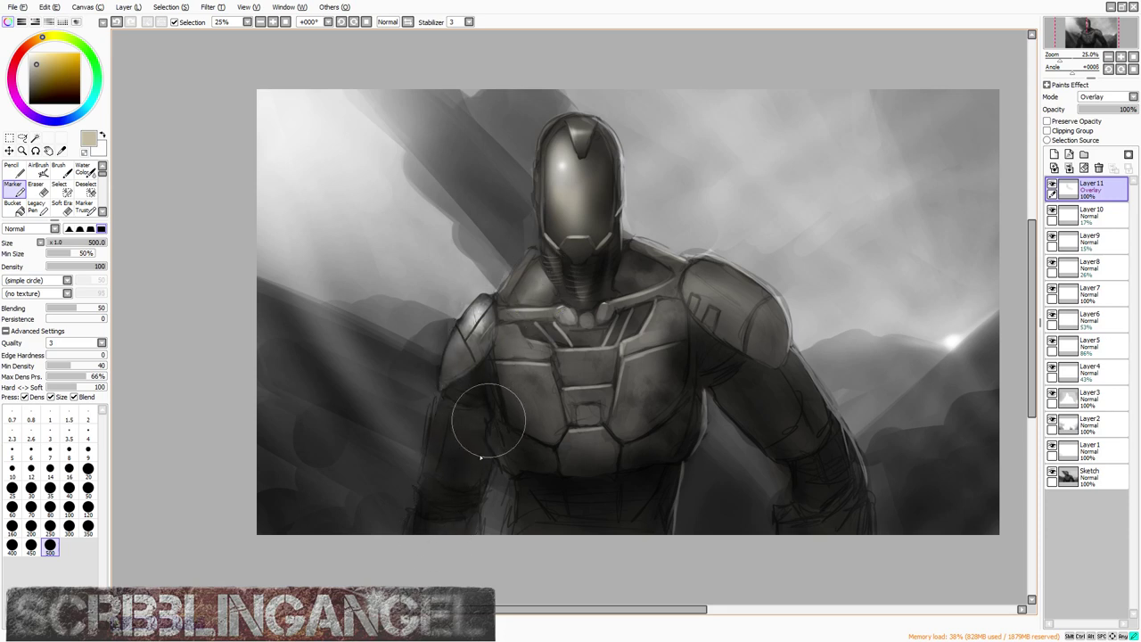
Step: Tint the whole background around the figure, sky and hills, with a darker olive brown using the Marker at size 500
scroll(490, 410, "down", 2)
scroll(517, 360, "up", 1)
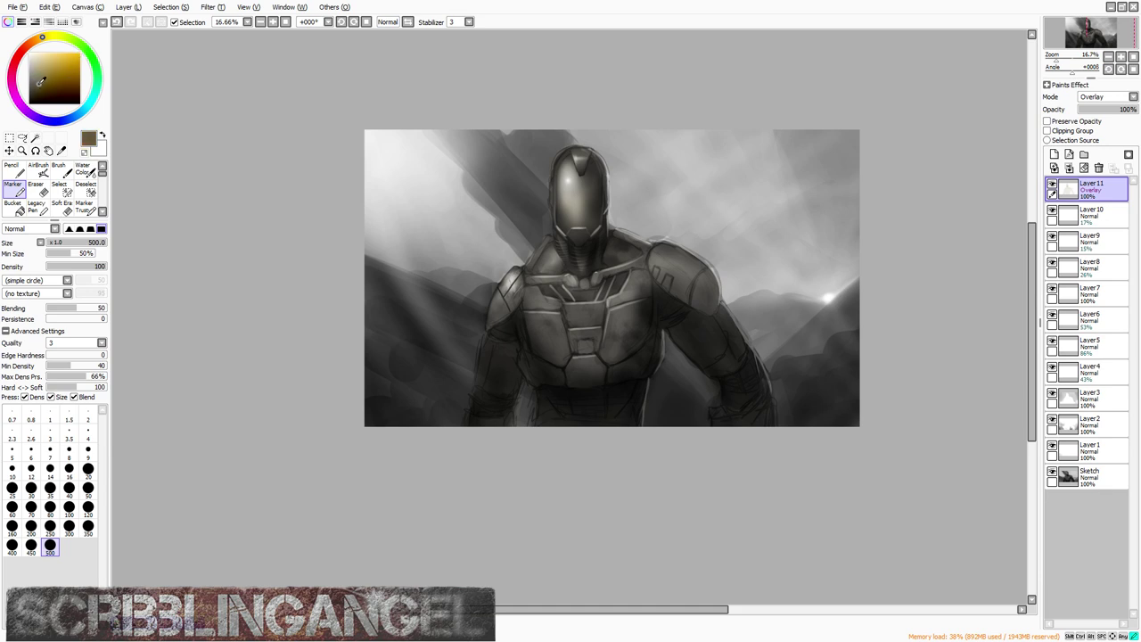
mouse_move(418, 211)
left_mouse_down()
mouse_move(435, 336)
mouse_move(427, 417)
mouse_move(462, 336)
mouse_move(451, 422)
mouse_move(464, 318)
mouse_move(500, 263)
left_mouse_up()
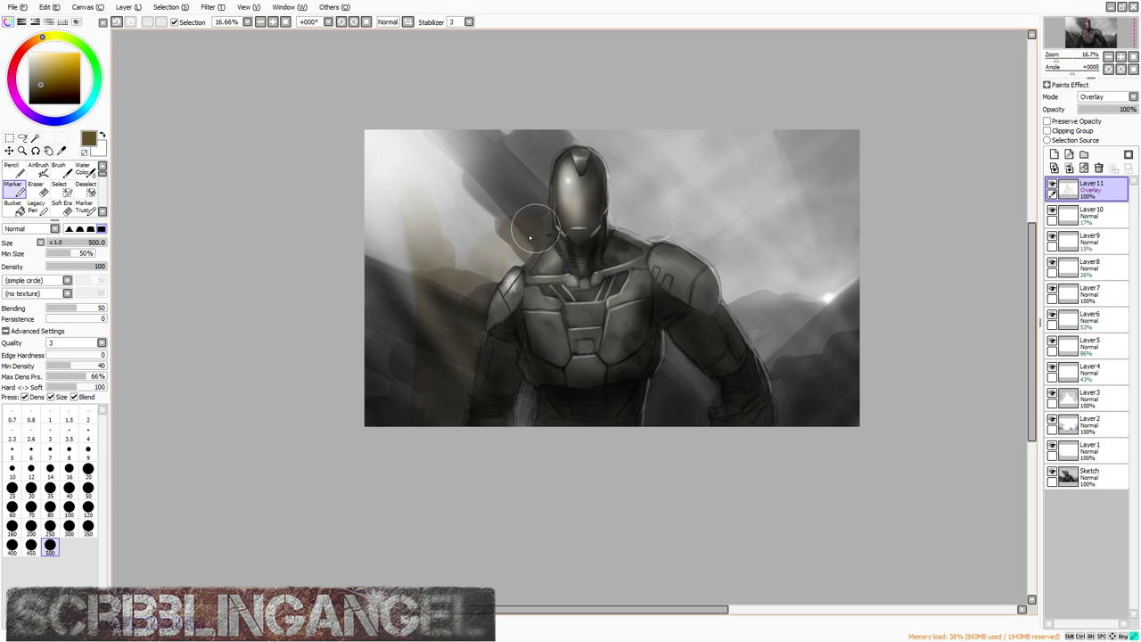
mouse_move(540, 105)
left_mouse_down()
mouse_move(458, 186)
mouse_move(428, 152)
mouse_move(377, 234)
mouse_move(430, 130)
left_mouse_up()
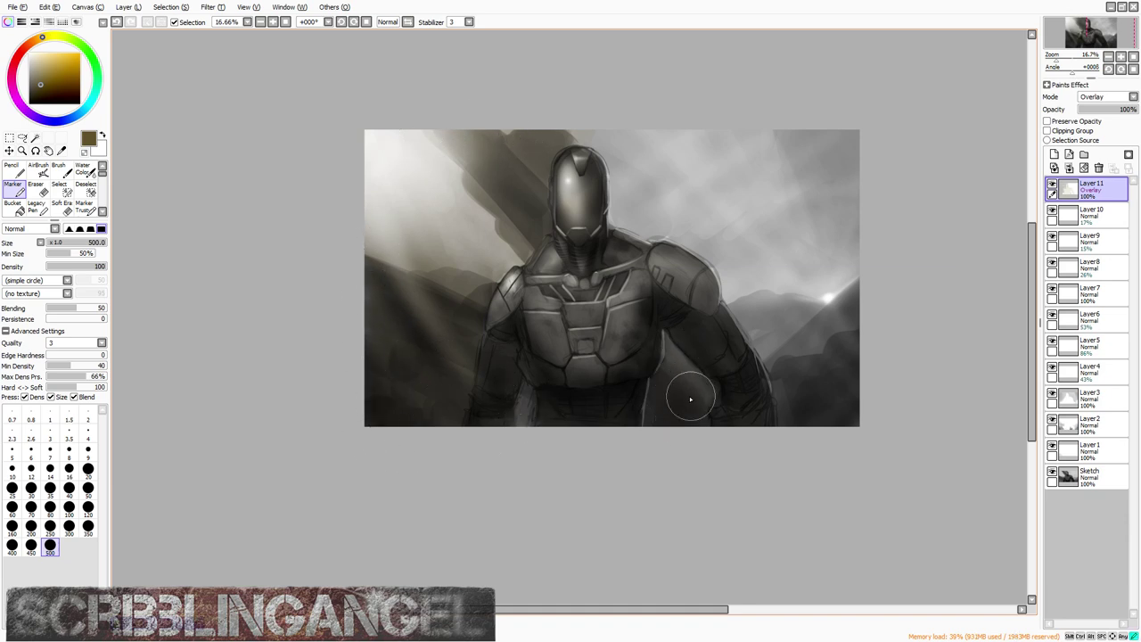
mouse_move(841, 390)
left_mouse_down()
mouse_move(809, 437)
mouse_move(798, 433)
mouse_move(777, 359)
mouse_move(830, 420)
mouse_move(815, 231)
mouse_move(856, 281)
mouse_move(838, 106)
mouse_move(851, 228)
mouse_move(724, 121)
mouse_move(682, 116)
mouse_move(721, 252)
mouse_move(657, 226)
left_mouse_up()
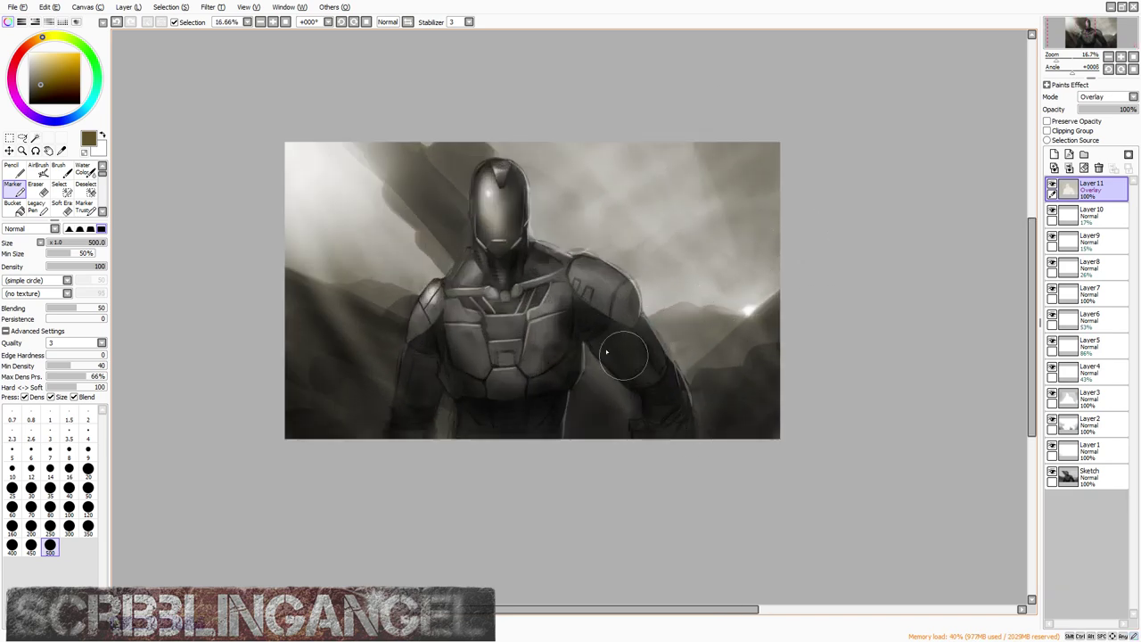
Step: Airbrush pale yellow at size 500 over the chest, the faceplate and the light beams in the sky behind the figure
left_click(38, 169)
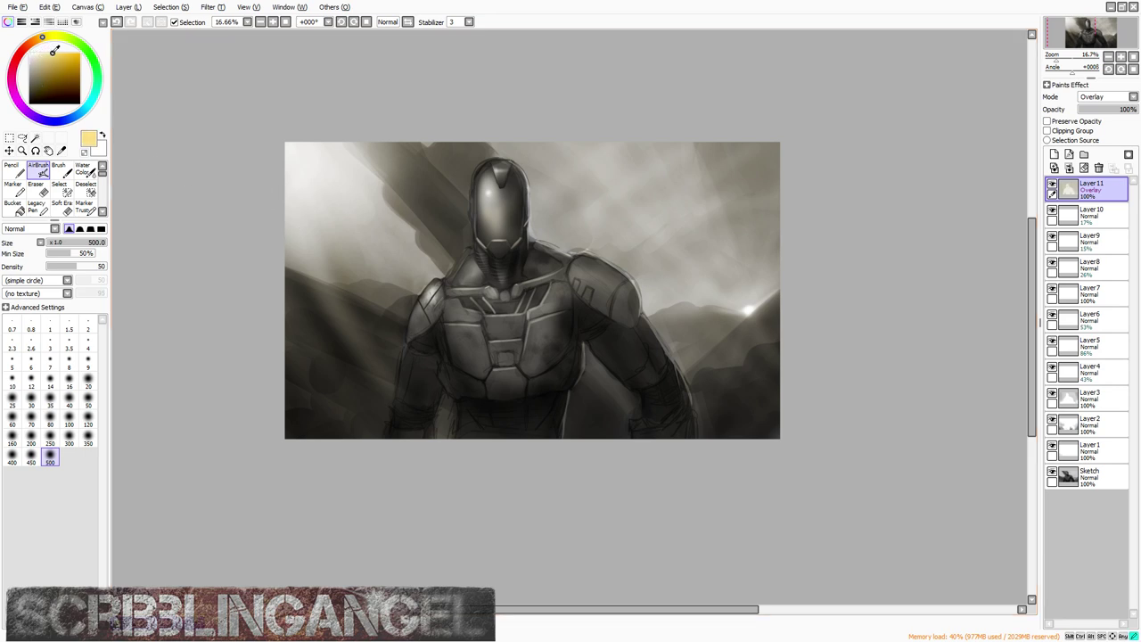
scroll(468, 205, "up", 1)
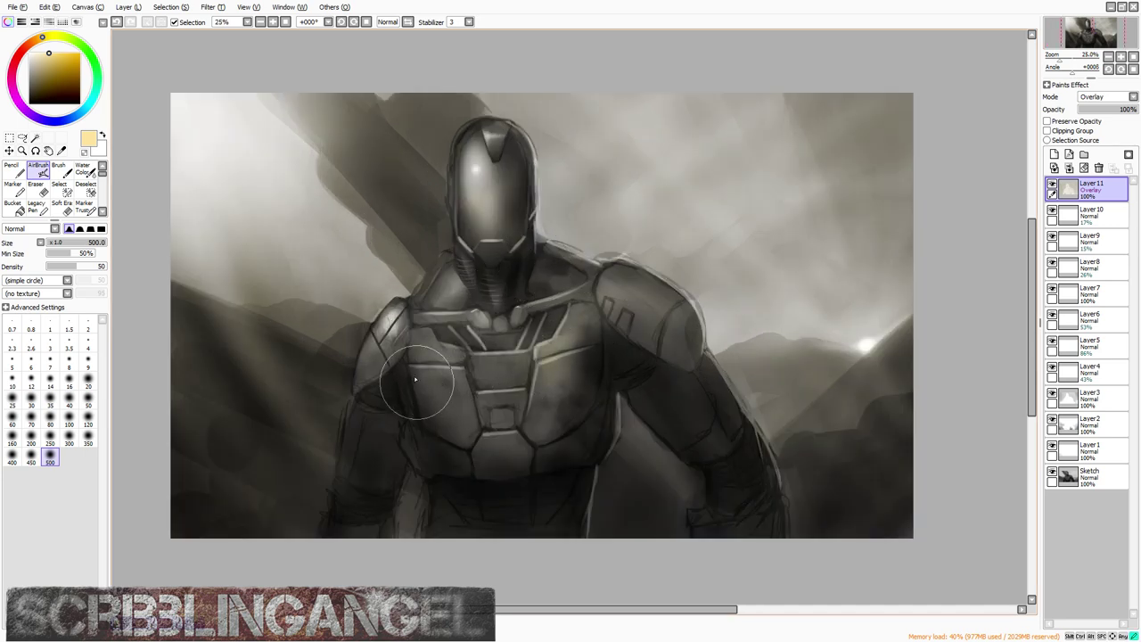
mouse_move(453, 260)
left_mouse_down()
mouse_move(476, 185)
mouse_move(474, 233)
left_mouse_up()
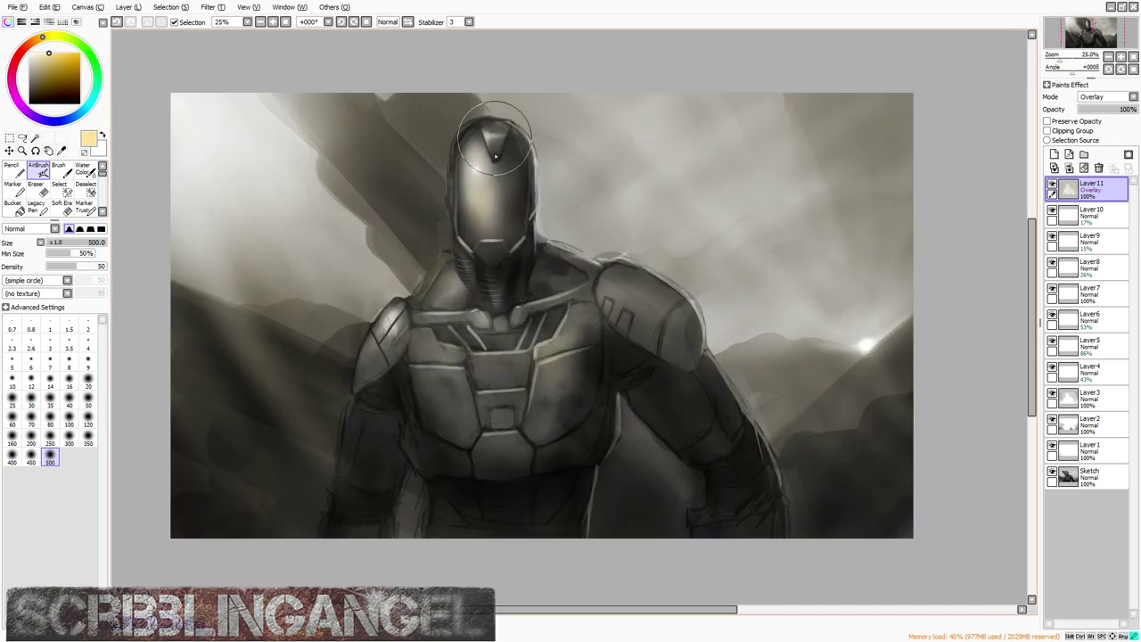
mouse_move(181, 85)
left_mouse_down()
mouse_move(374, 300)
mouse_move(335, 205)
mouse_move(407, 235)
mouse_move(425, 203)
mouse_move(247, 79)
left_mouse_up()
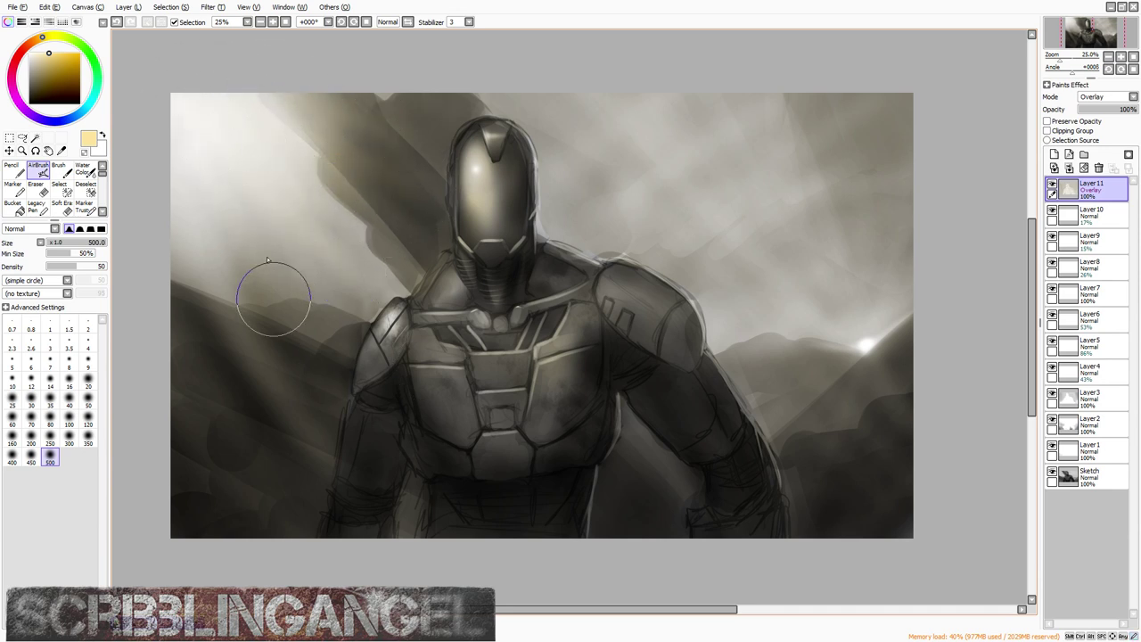
left_click_drag(276, 301, 188, 169)
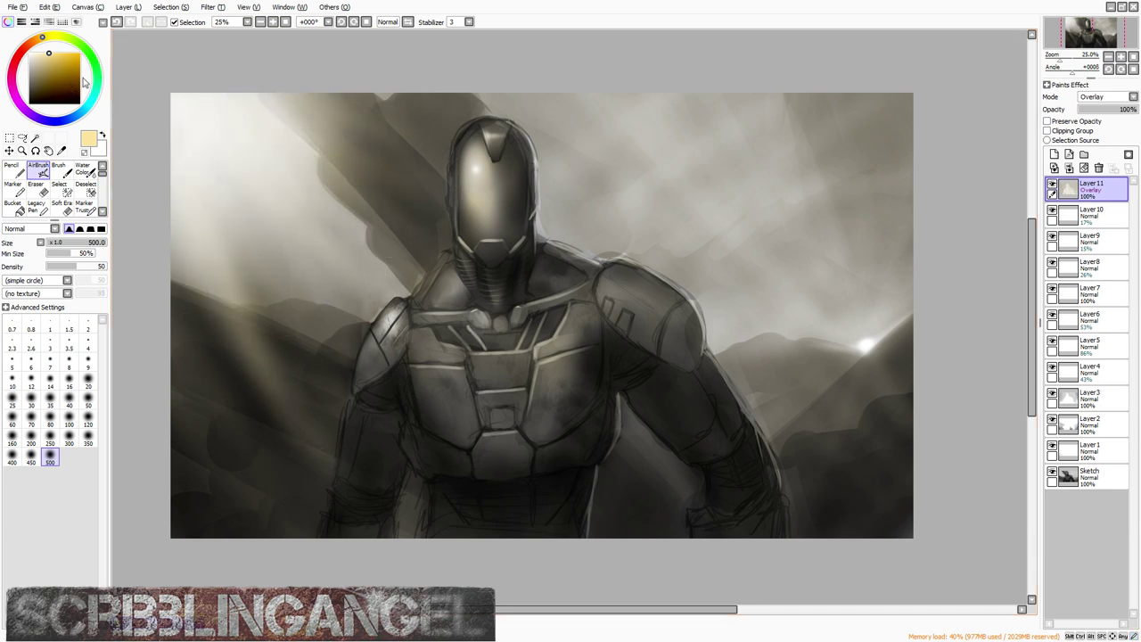
Step: Airbrush a muted teal blue over the sky on both sides of the figure and blend it with the Water Color brush
left_click_drag(90, 105, 87, 111)
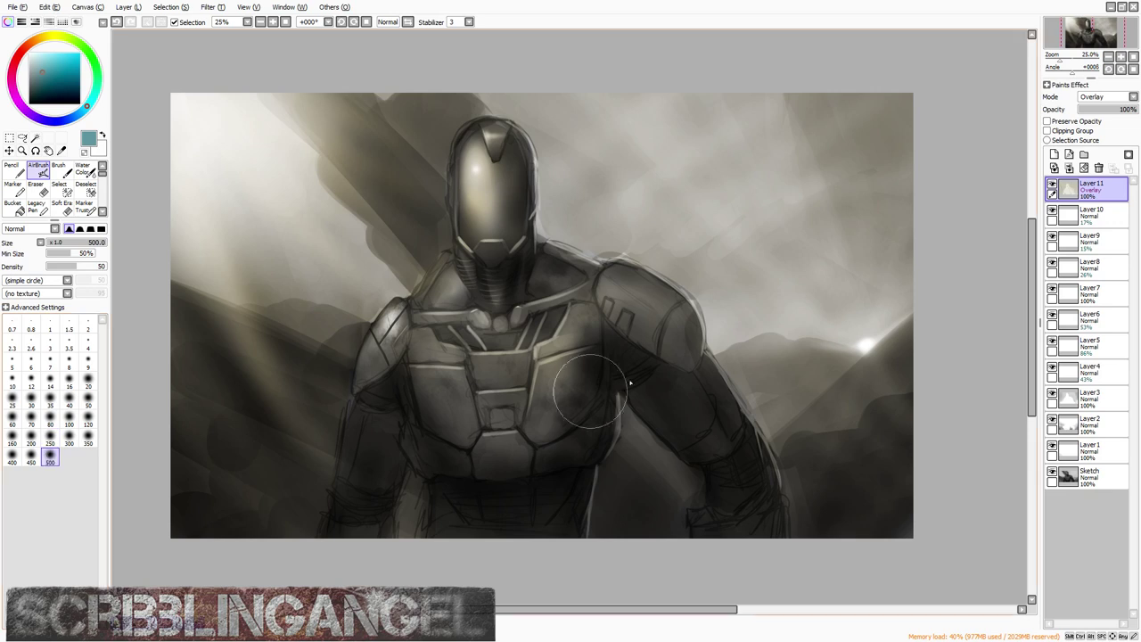
mouse_move(762, 332)
left_mouse_down()
mouse_move(772, 305)
mouse_move(829, 345)
mouse_move(846, 325)
mouse_move(886, 312)
mouse_move(915, 276)
mouse_move(884, 88)
mouse_move(905, 236)
mouse_move(893, 281)
mouse_move(839, 142)
mouse_move(764, 69)
mouse_move(807, 287)
mouse_move(667, 161)
mouse_move(675, 228)
mouse_move(707, 281)
mouse_move(601, 219)
mouse_move(565, 225)
mouse_move(553, 87)
mouse_move(685, 178)
mouse_move(808, 213)
mouse_move(834, 83)
mouse_move(946, 182)
mouse_move(651, 132)
mouse_move(520, 92)
mouse_move(518, 107)
mouse_move(325, 168)
mouse_move(322, 252)
mouse_move(351, 257)
mouse_move(334, 219)
mouse_move(345, 278)
mouse_move(290, 269)
left_mouse_up()
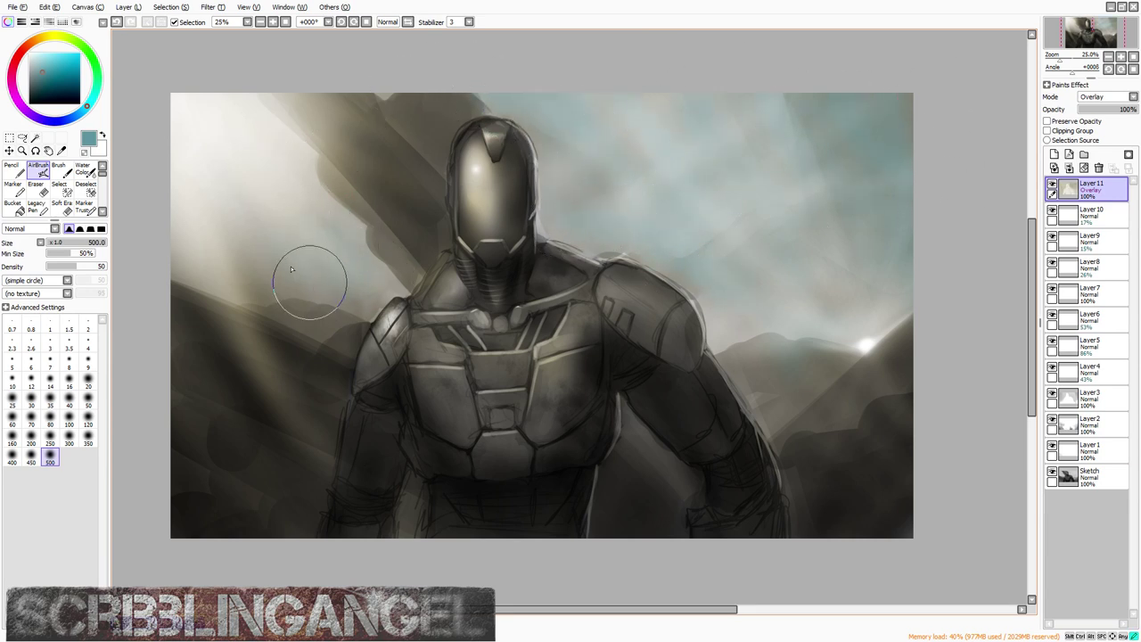
left_click(83, 168)
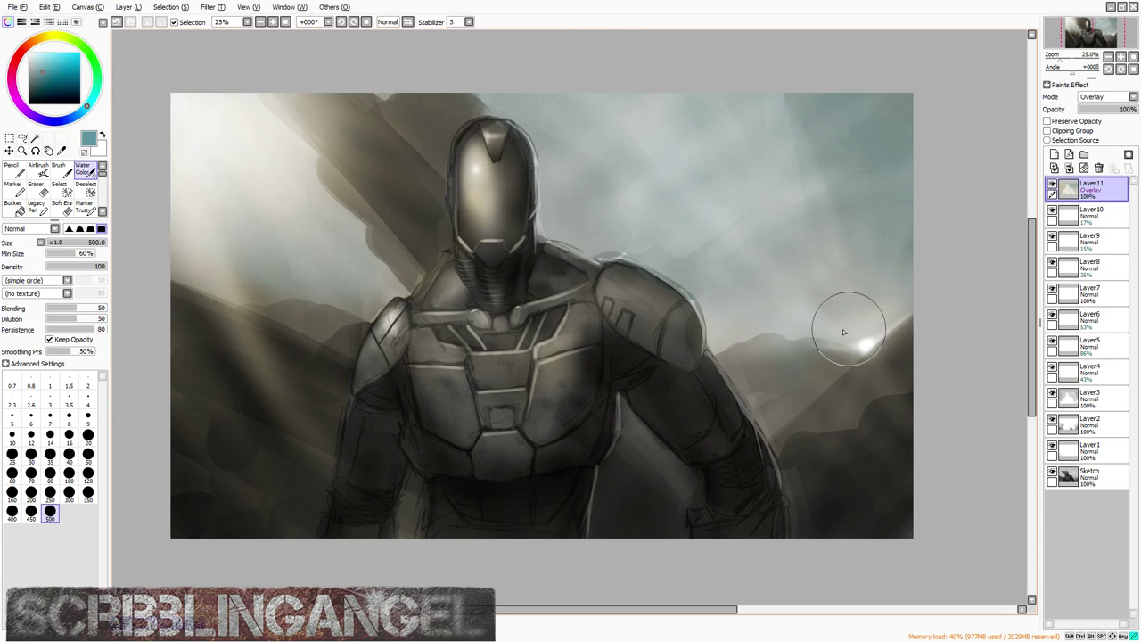
Step: Airbrush a light yellow glow around the sun and blend it into the sky and hills with the Water Color brush
left_click_drag(63, 39, 54, 37)
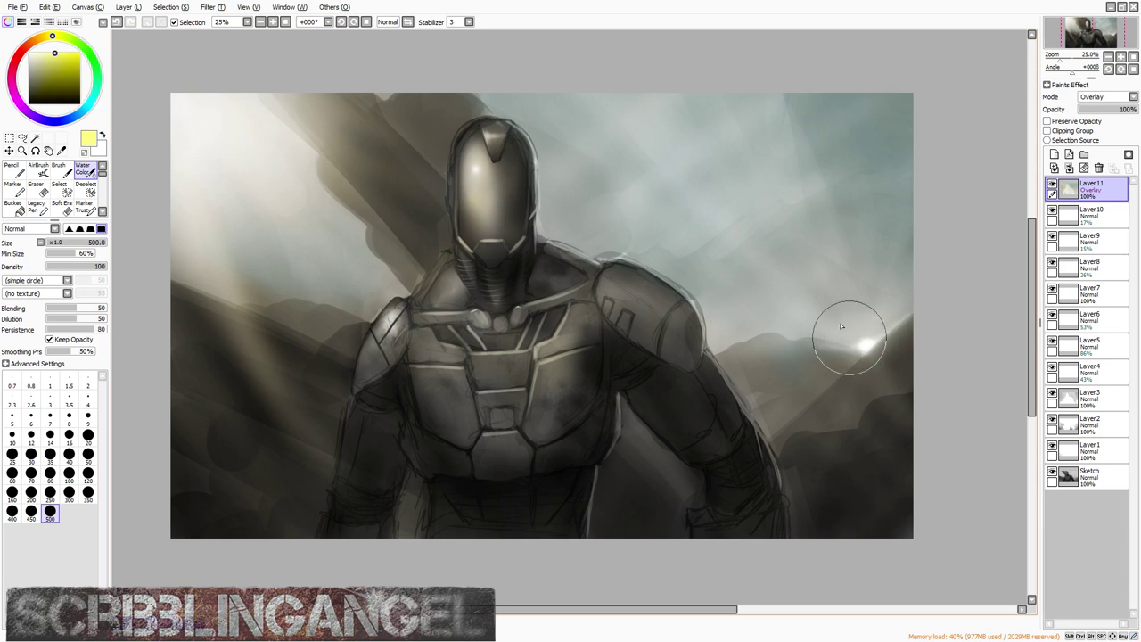
left_click(39, 169)
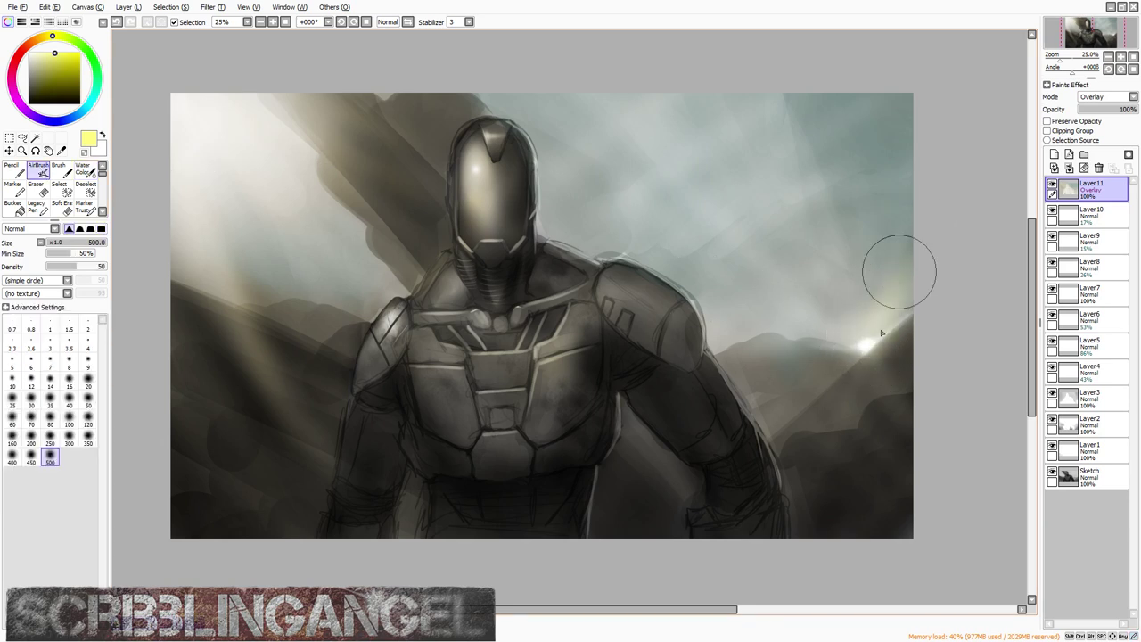
mouse_move(881, 333)
left_mouse_down()
mouse_move(899, 208)
mouse_move(879, 327)
mouse_move(817, 327)
mouse_move(853, 359)
mouse_move(860, 330)
mouse_move(905, 307)
mouse_move(775, 342)
left_mouse_up()
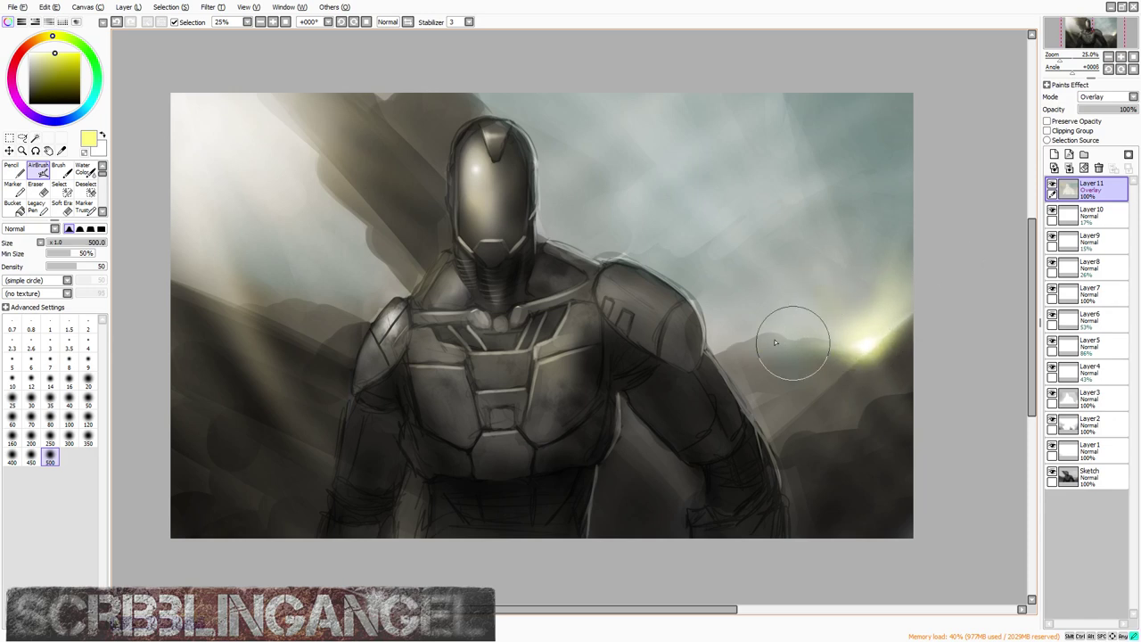
left_click(83, 169)
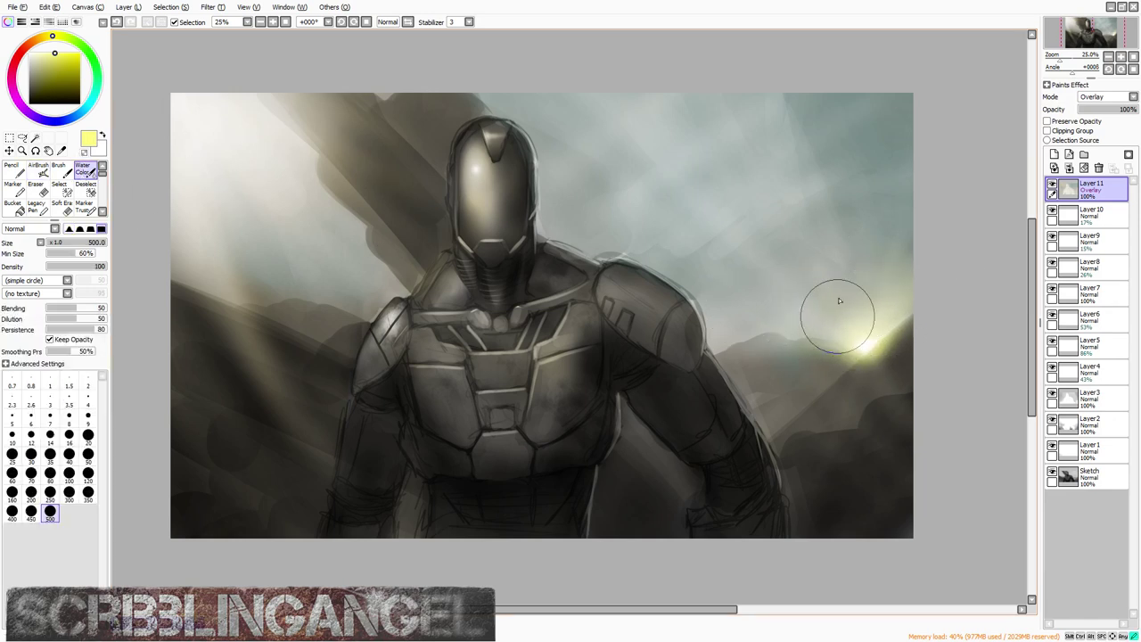
left_click_drag(859, 358, 914, 351)
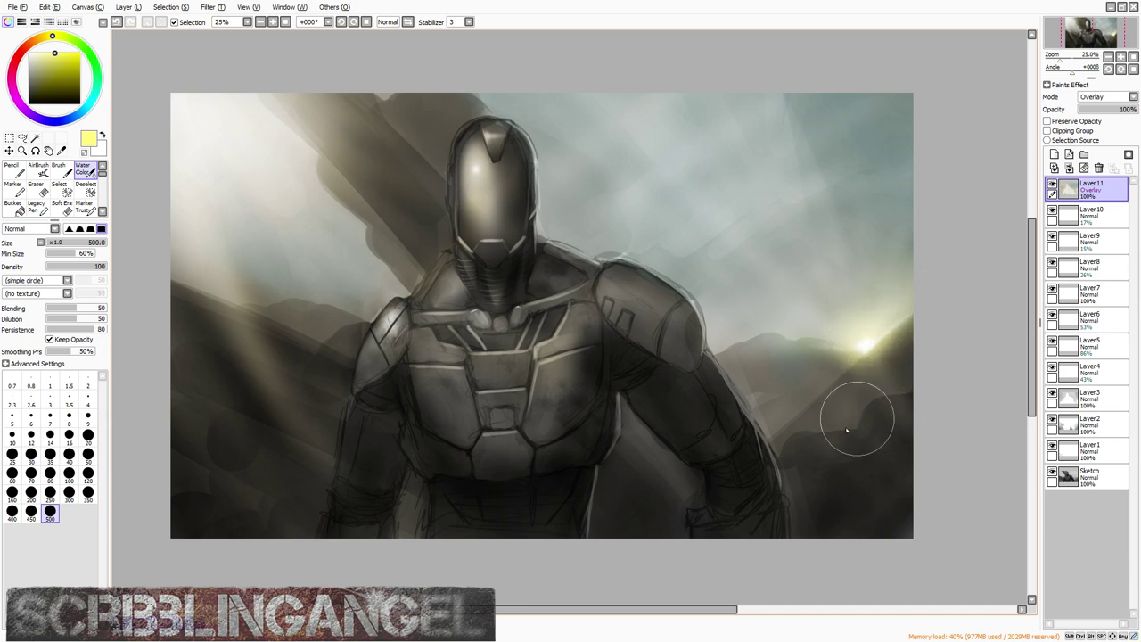
left_click_drag(847, 431, 781, 418)
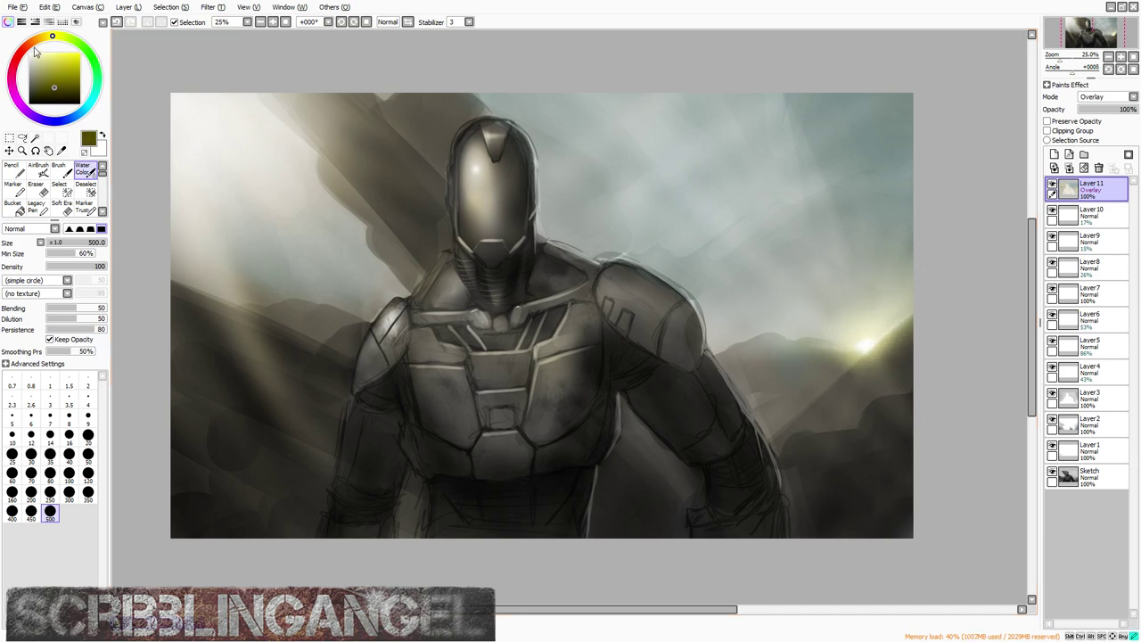
Step: Airbrush dark green over the hills beside and beneath the figure's arm, and blend it with the Water Color brush
mouse_move(35, 52)
left_mouse_down()
mouse_move(25, 55)
mouse_move(96, 76)
left_mouse_up()
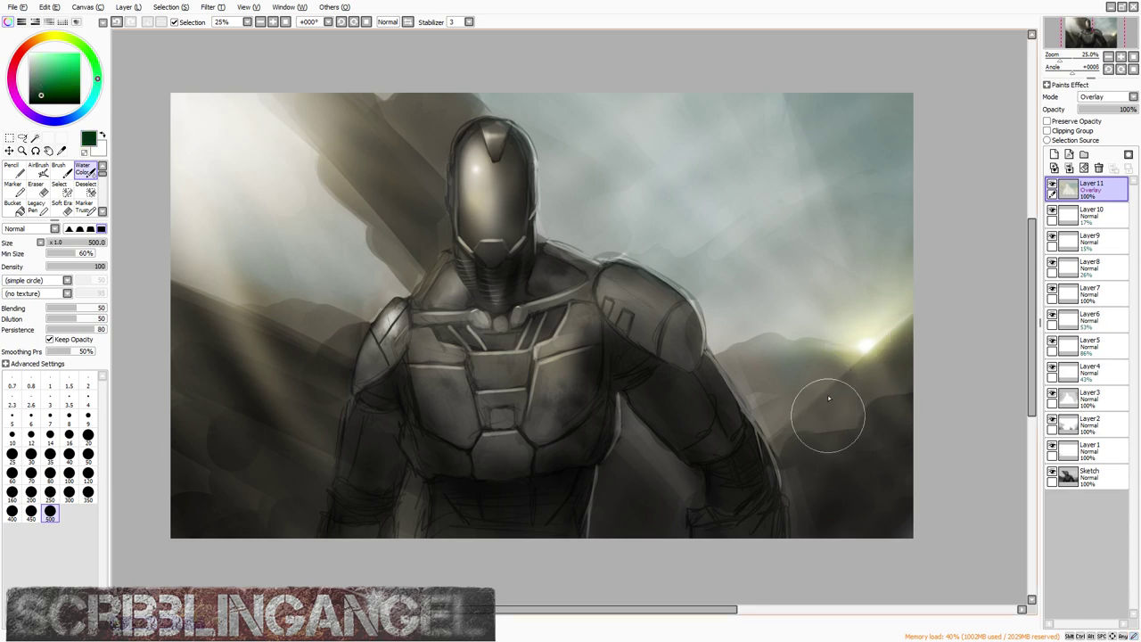
left_click(37, 169)
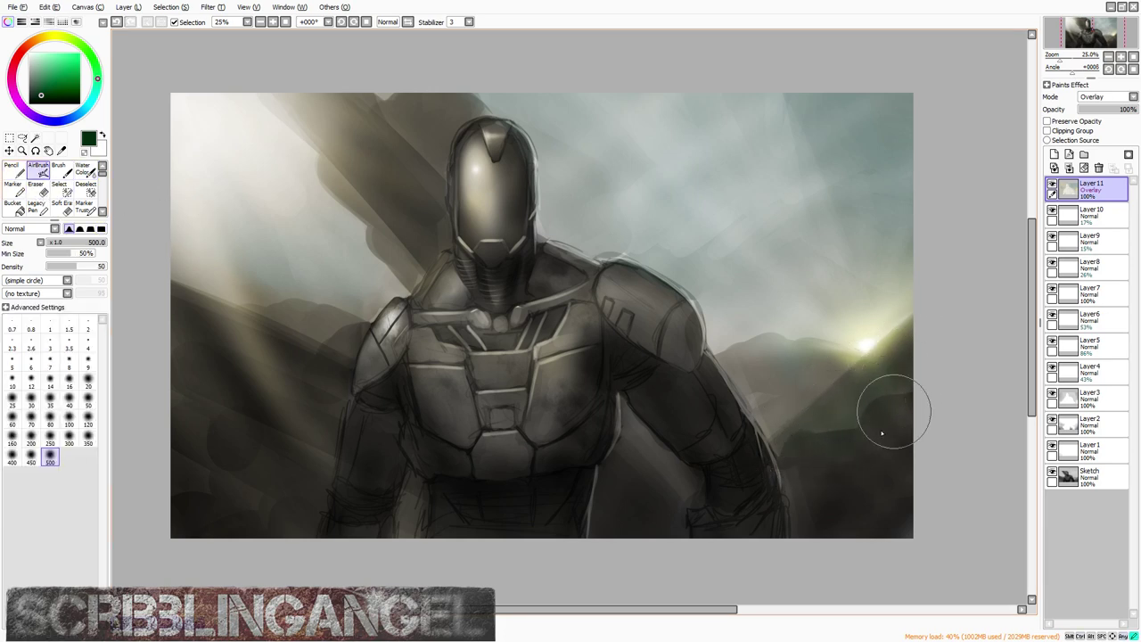
mouse_move(891, 555)
left_mouse_down()
mouse_move(851, 478)
mouse_move(799, 473)
mouse_move(757, 400)
mouse_move(762, 356)
mouse_move(805, 397)
left_mouse_up()
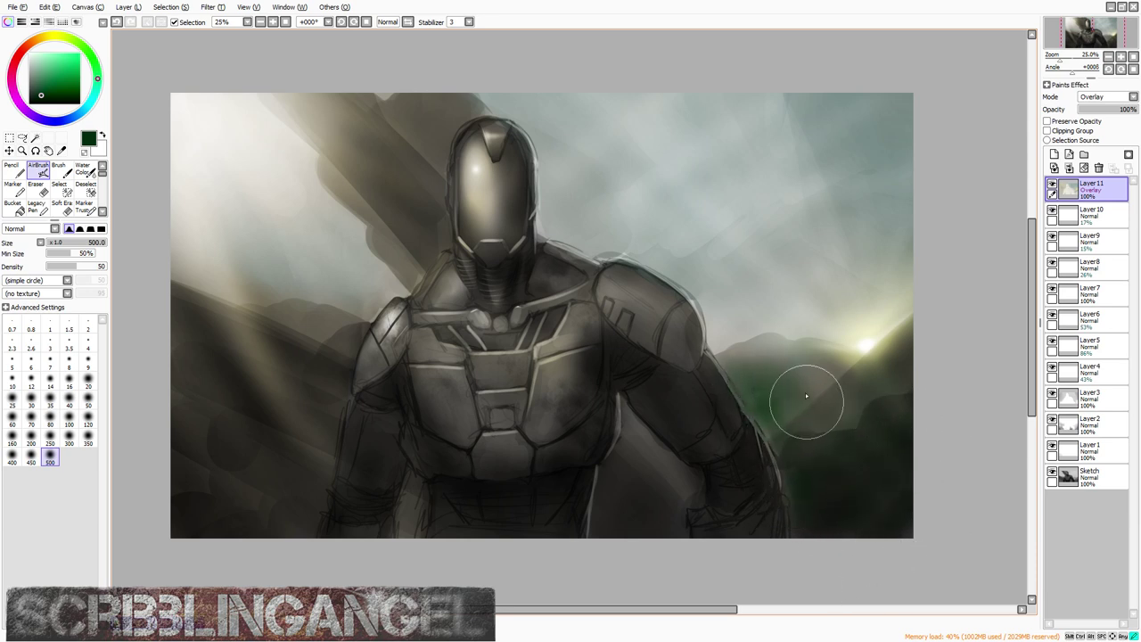
mouse_move(771, 445)
left_mouse_down()
mouse_move(774, 400)
mouse_move(836, 426)
mouse_move(874, 494)
mouse_move(750, 375)
mouse_move(707, 398)
mouse_move(661, 486)
left_mouse_up()
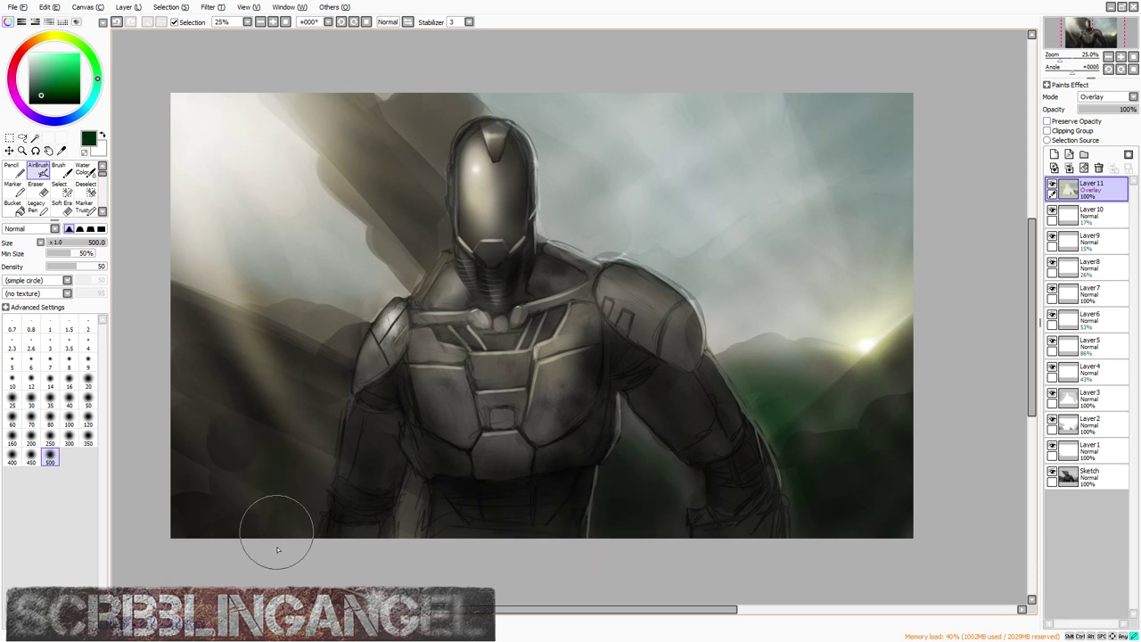
left_click(82, 169)
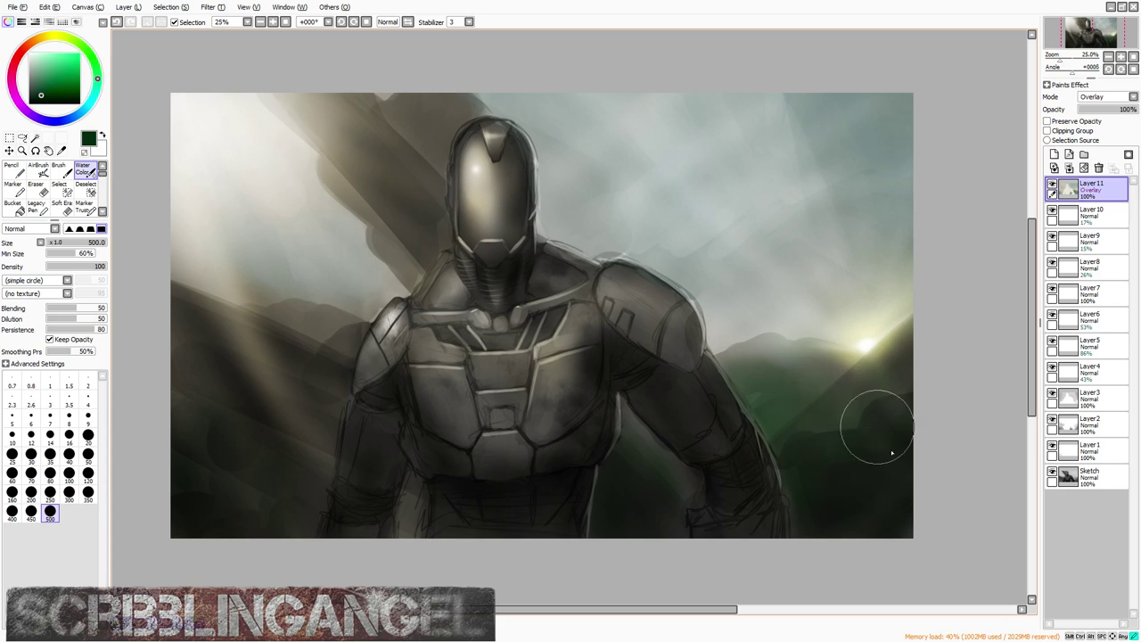
Step: Blend the dark green down the lower slope of the hill beyond the figure's arm with the Water Color brush
mouse_move(891, 453)
left_mouse_down()
mouse_move(886, 518)
mouse_move(798, 425)
mouse_move(819, 476)
mouse_move(806, 381)
mouse_move(839, 400)
mouse_move(914, 404)
mouse_move(843, 496)
left_mouse_up()
scroll(643, 282, "down", 3)
scroll(643, 340, "up", 3)
scroll(674, 412, "down", 2)
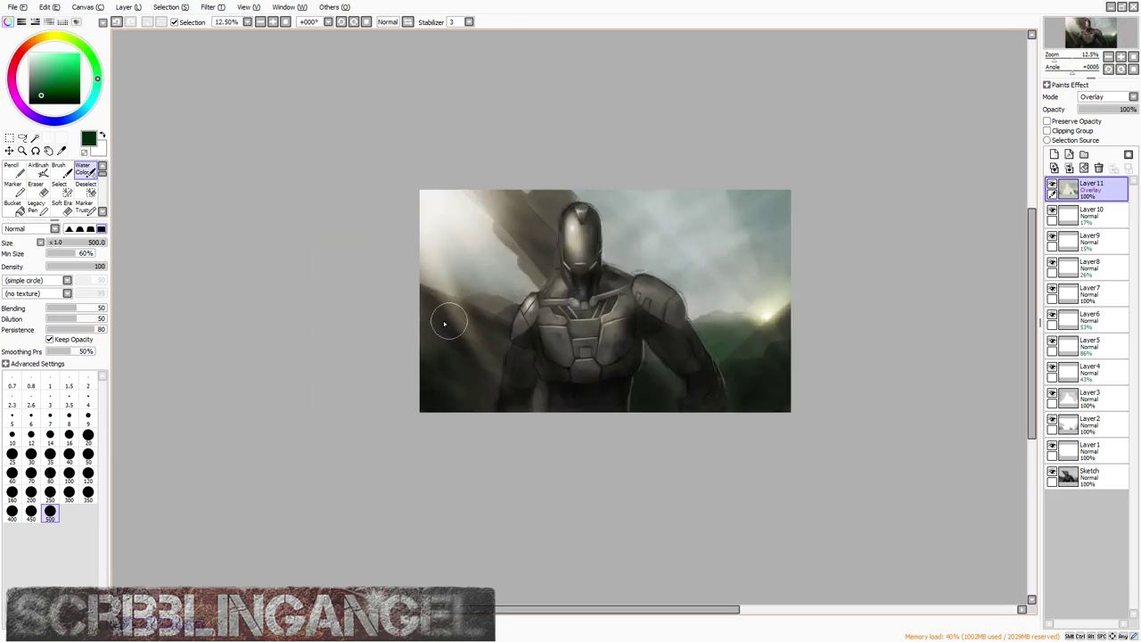
scroll(434, 339, "up", 1)
scroll(325, 426, "down", 1)
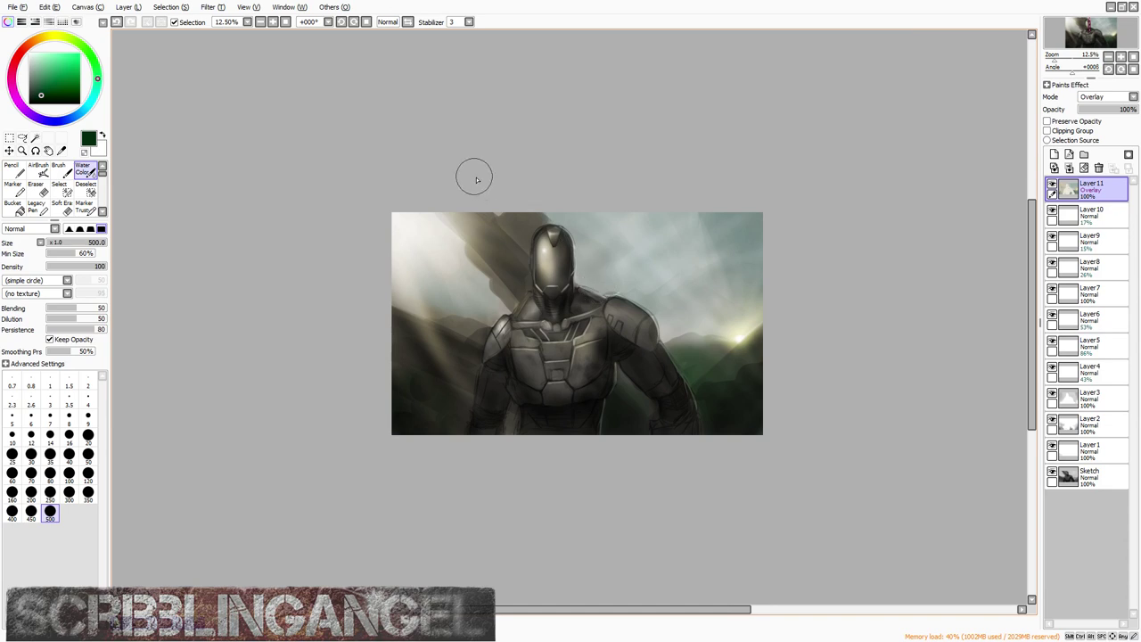
Step: Airbrush a pale teal at size 500 over the figure's chest armor
scroll(580, 321, "up", 1)
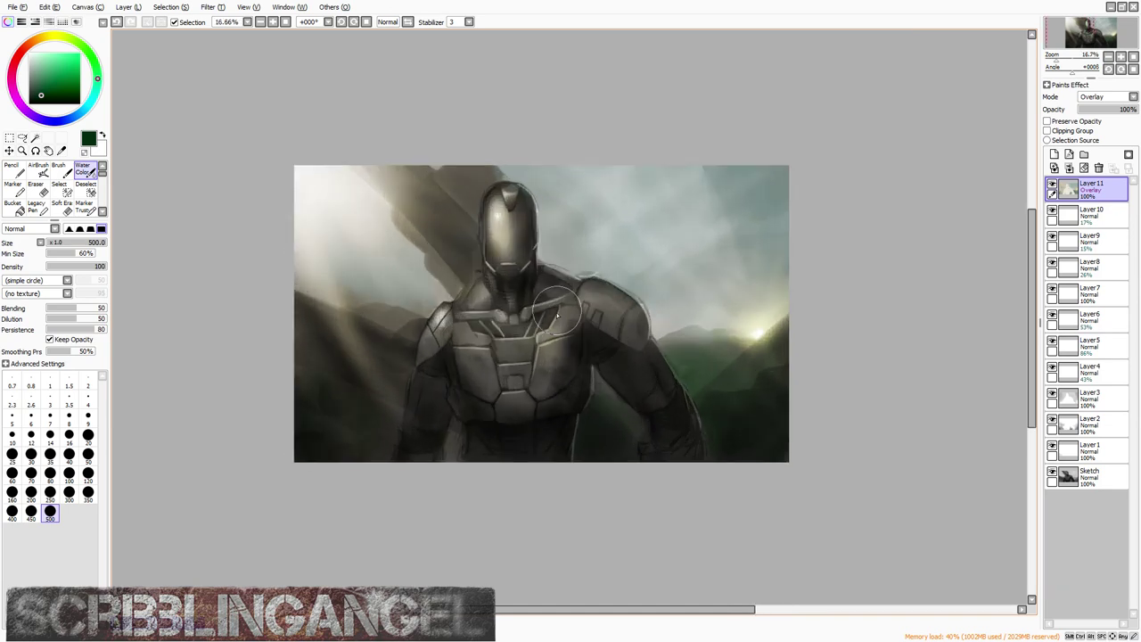
scroll(557, 314, "up", 2)
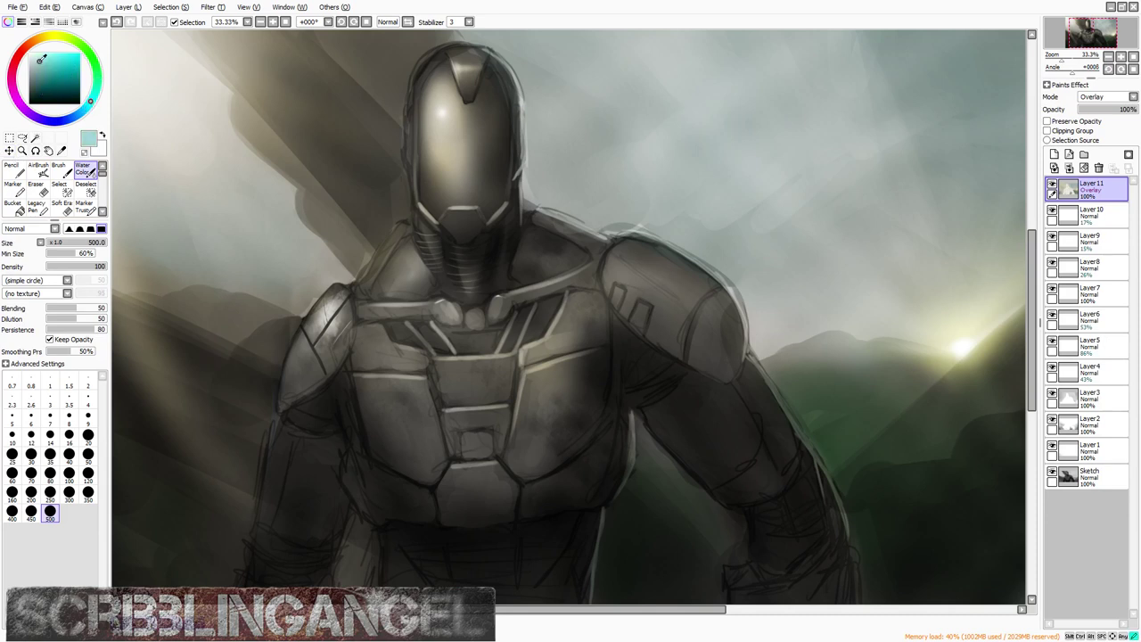
left_click(38, 169)
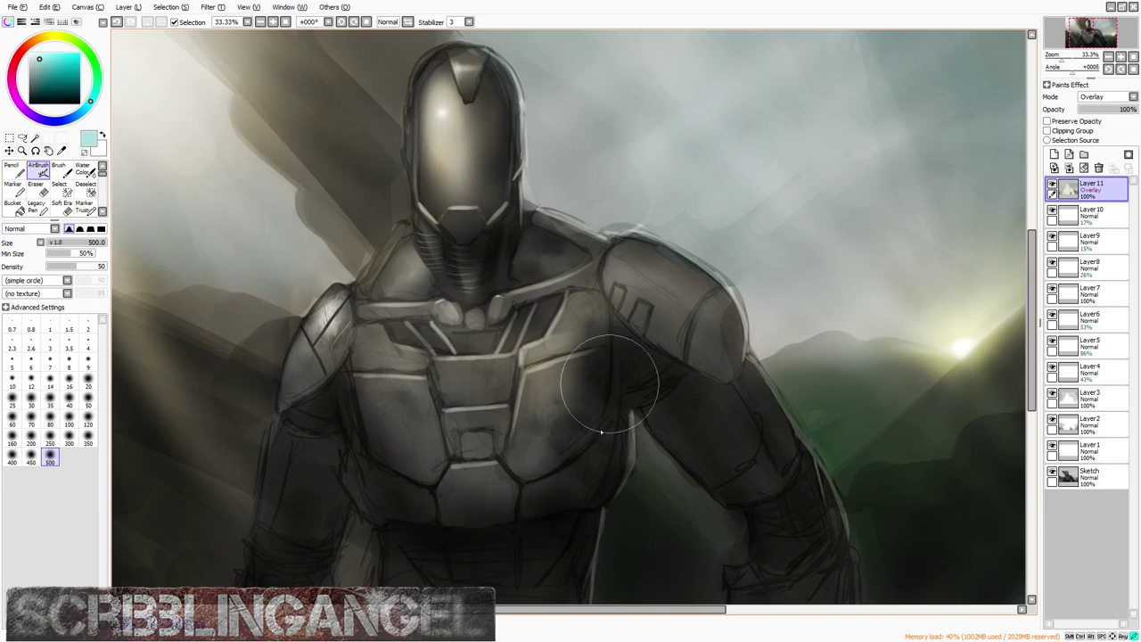
mouse_move(574, 419)
left_mouse_down()
mouse_move(532, 487)
mouse_move(561, 544)
mouse_move(448, 483)
mouse_move(394, 298)
mouse_move(543, 357)
mouse_move(623, 344)
left_mouse_up()
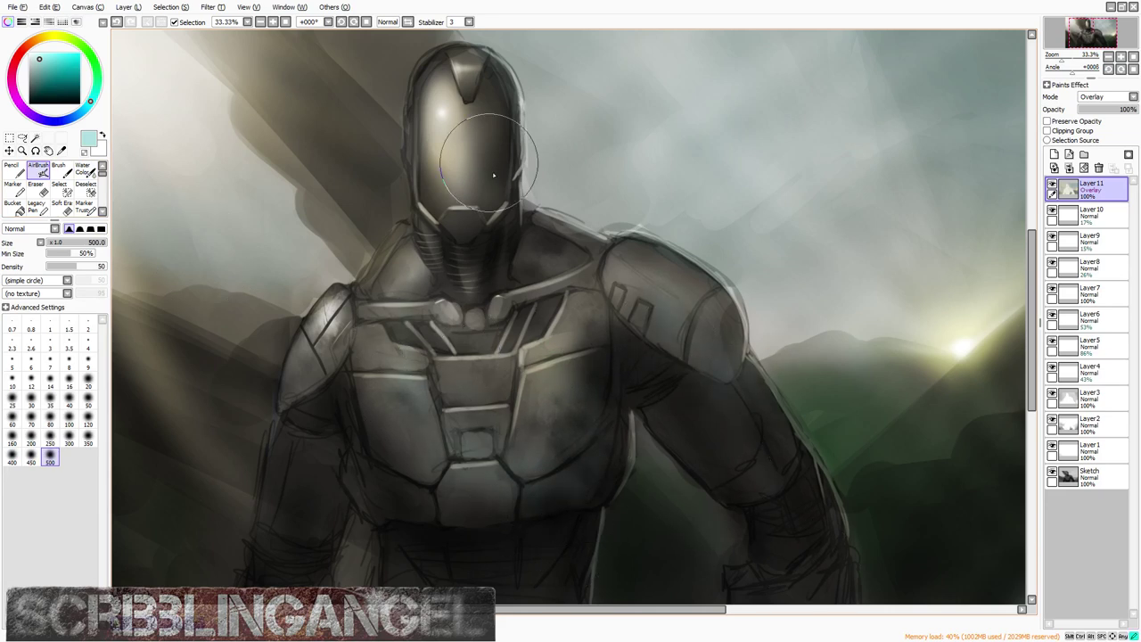
Step: Try the pale teal airbrush over the helmet's faceplate
left_click_drag(494, 173, 453, 172)
scroll(487, 187, "down", 3)
scroll(451, 165, "up", 1)
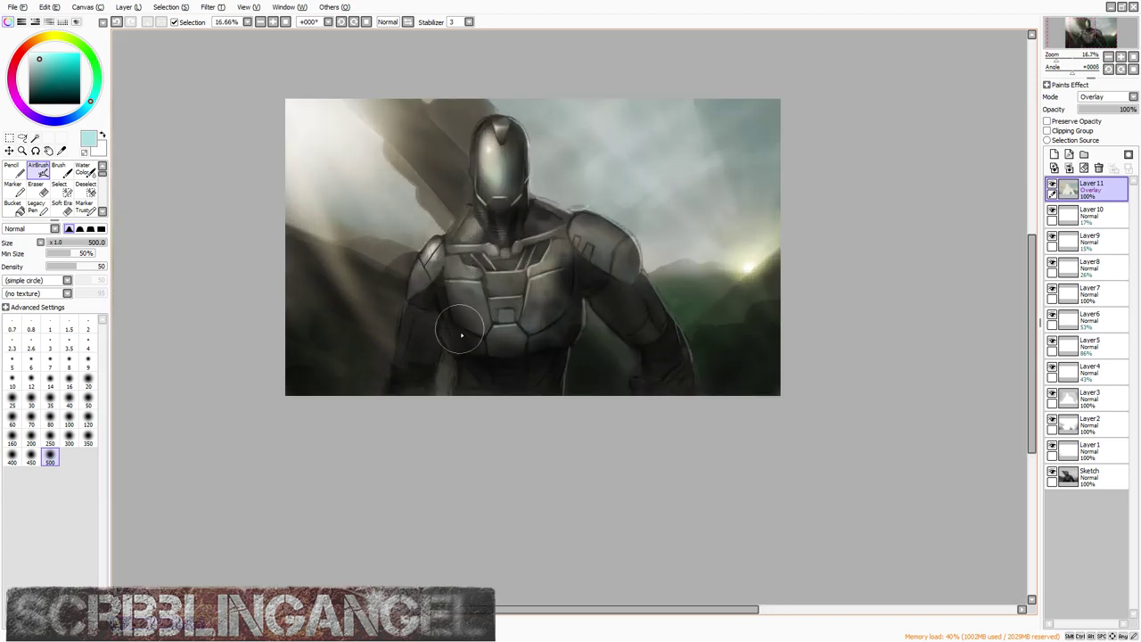
Step: Airbrush the same pale teal over the lower torso and the shoulder armor
left_click_drag(415, 358, 432, 374)
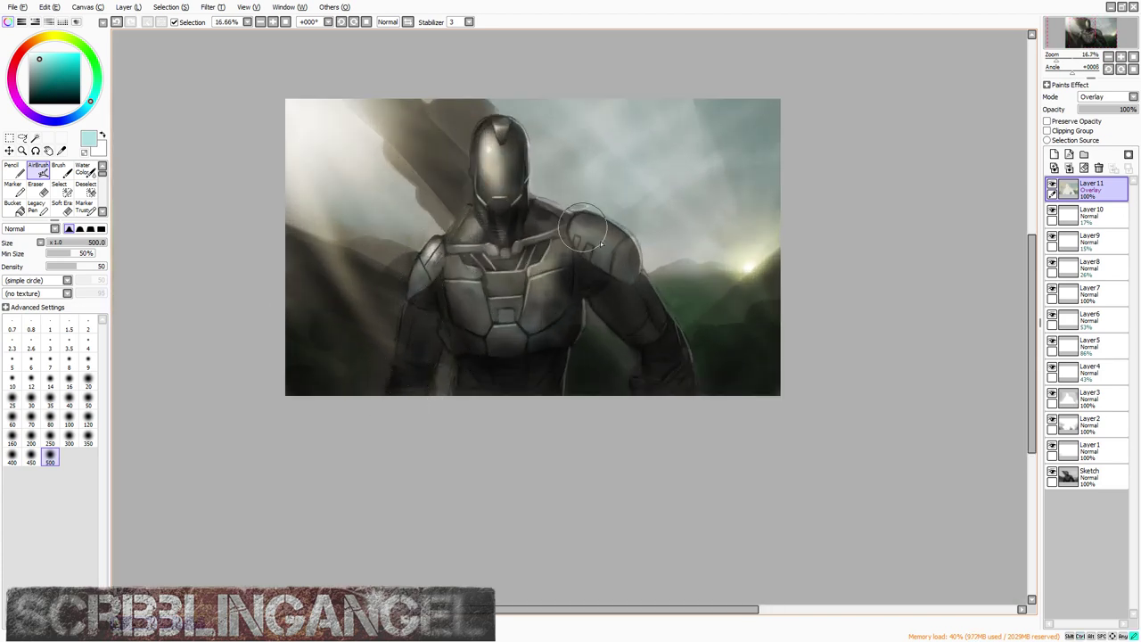
mouse_move(601, 243)
left_mouse_down()
mouse_move(637, 265)
mouse_move(608, 315)
left_mouse_up()
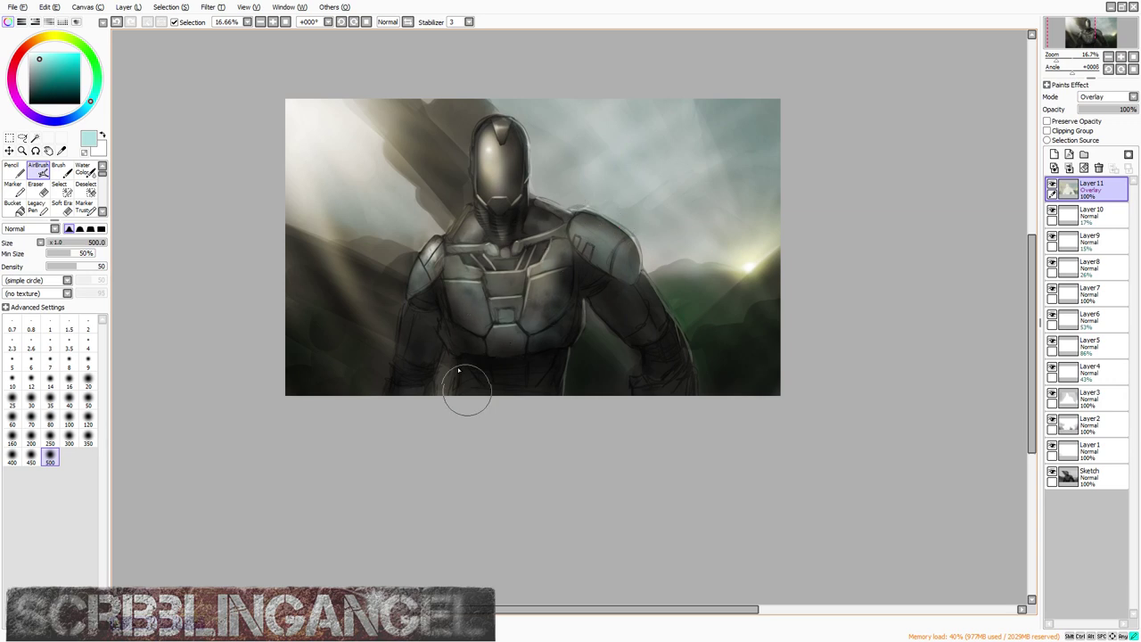
scroll(458, 371, "up", 1)
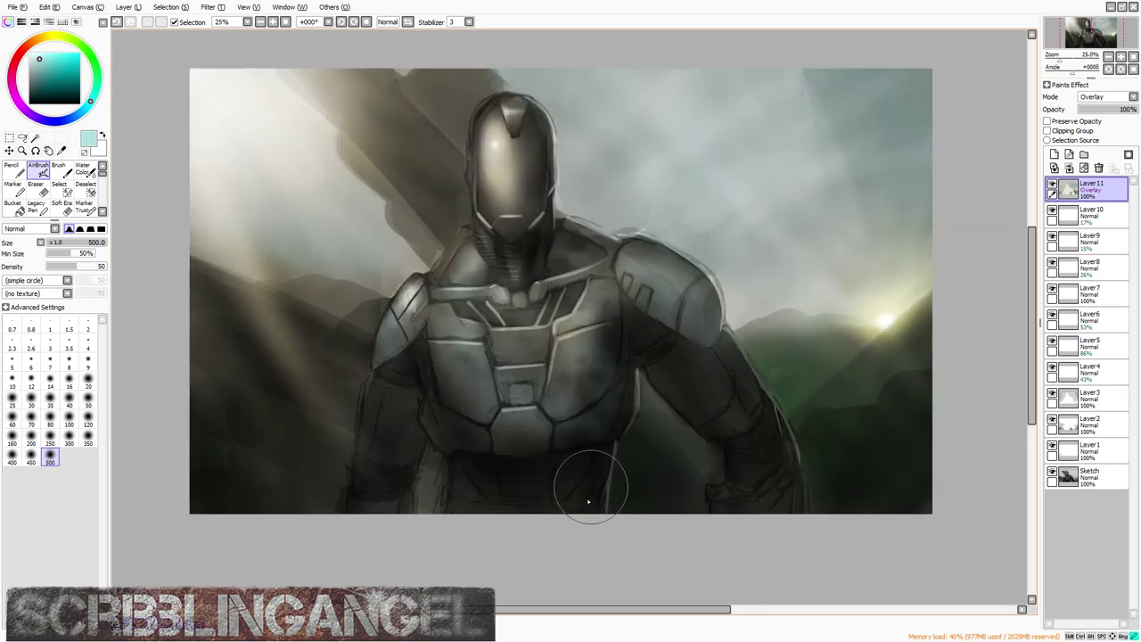
Step: Examine the whole painting at several zoom levels and compare it with the Overlay layer Layer11 hidden and shown
scroll(731, 479, "down", 2)
scroll(429, 196, "up", 1)
scroll(428, 196, "down", 1)
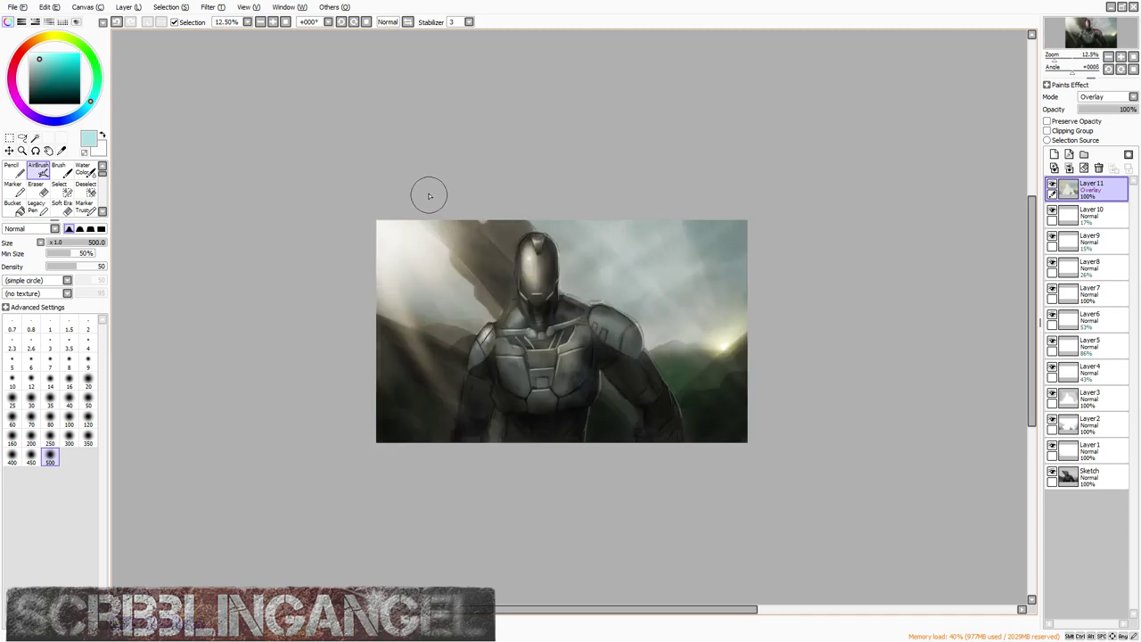
scroll(500, 254, "up", 1)
scroll(499, 254, "up", 1)
scroll(562, 261, "down", 1)
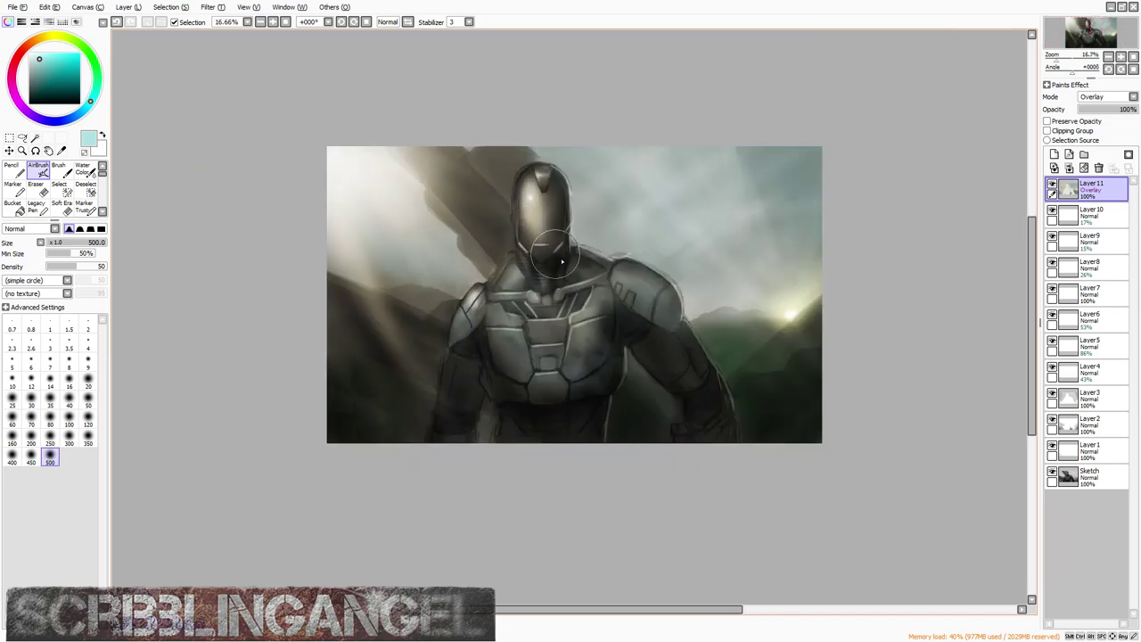
scroll(562, 261, "up", 2)
scroll(523, 215, "down", 1)
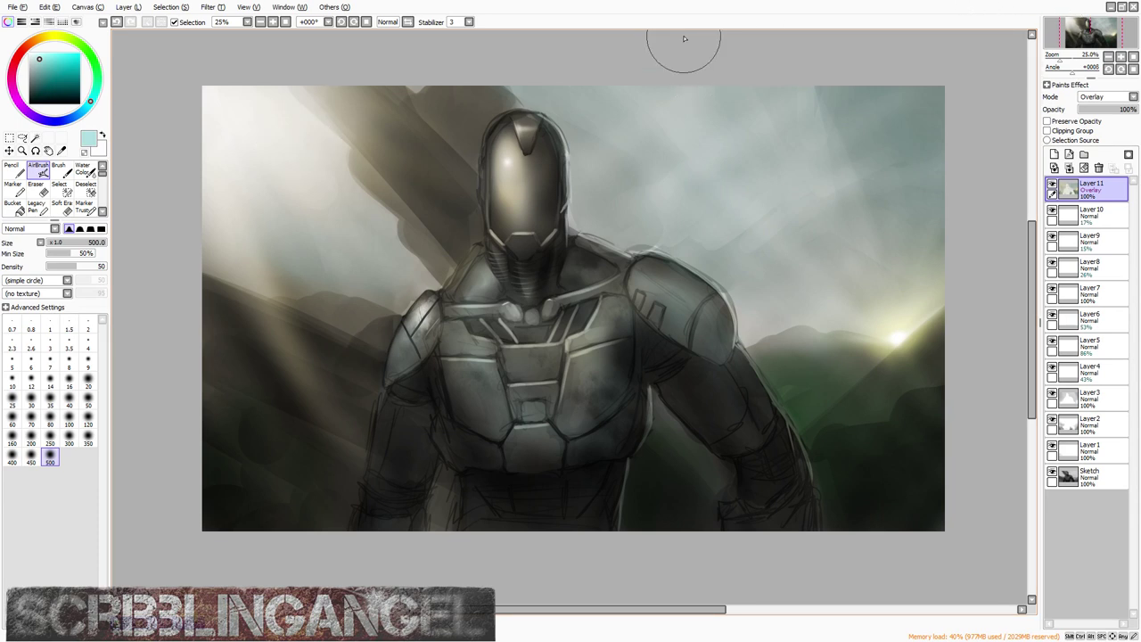
left_click(1052, 186)
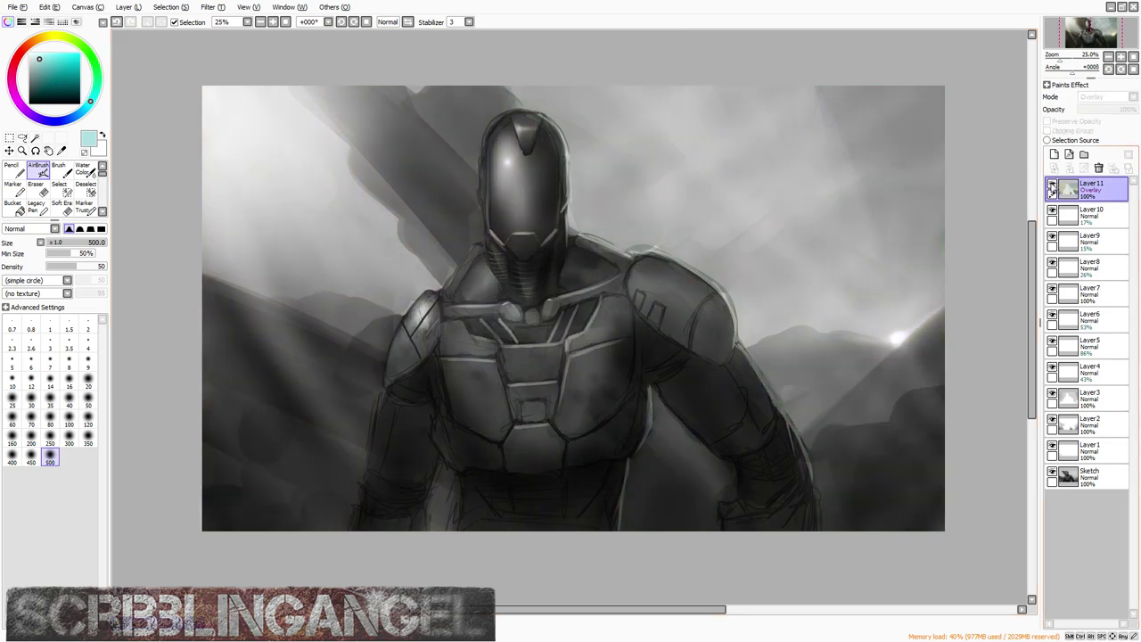
left_click(1052, 186)
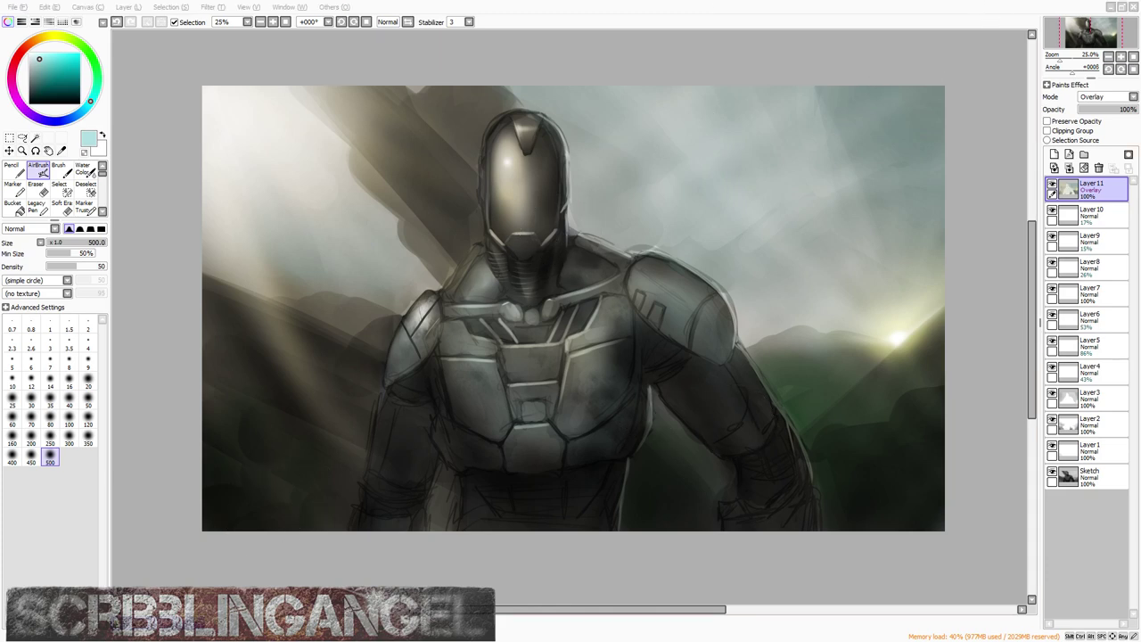
key("alt+Tab")
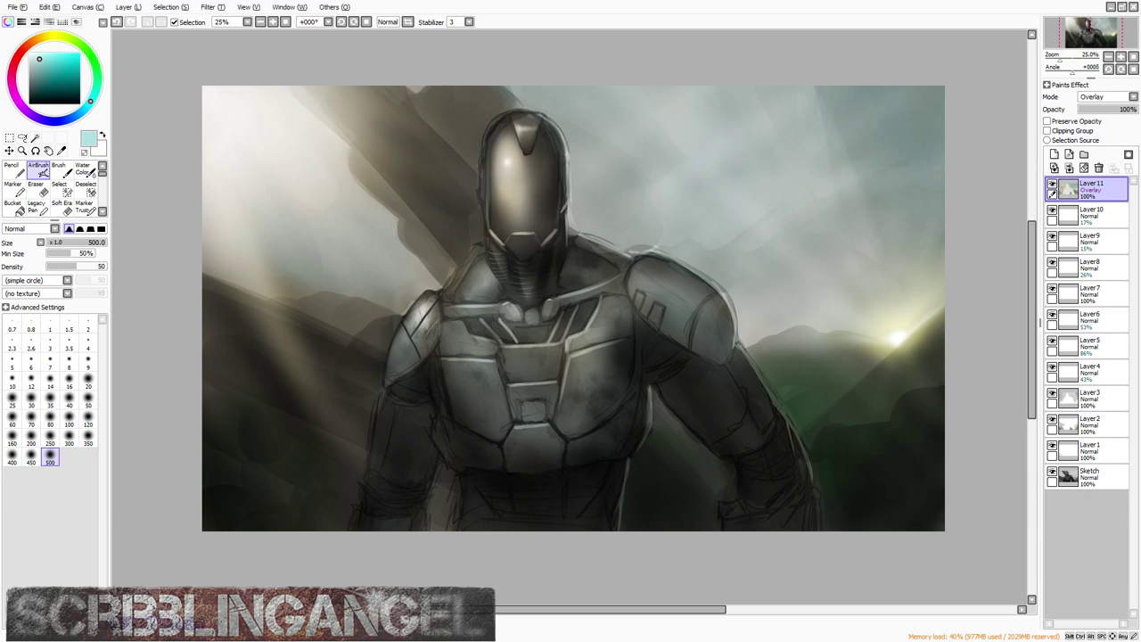